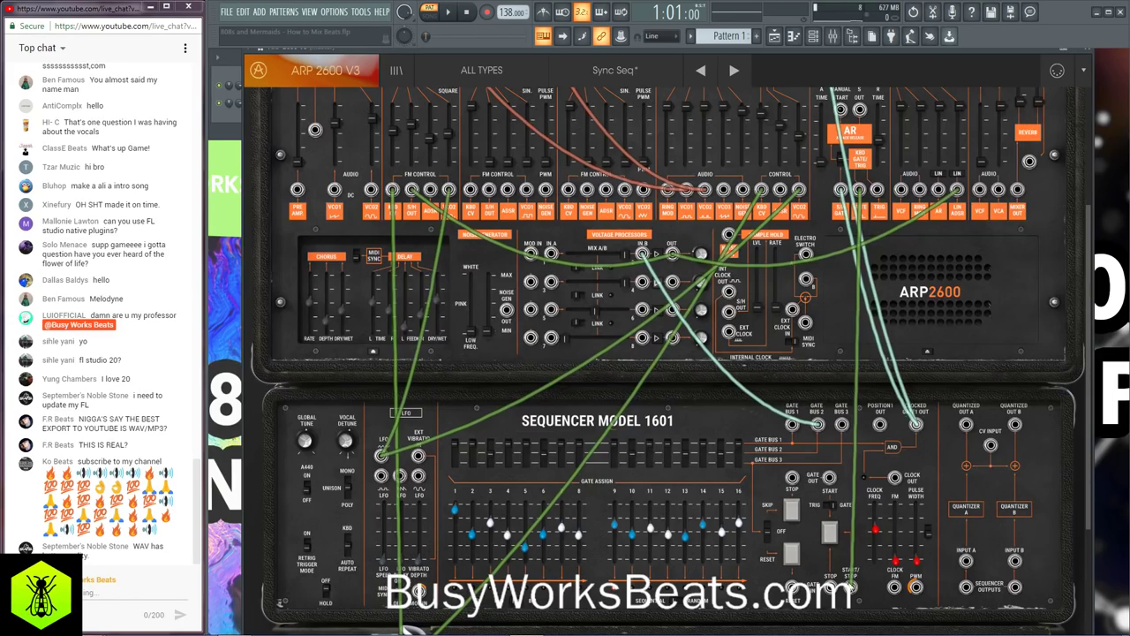
Step: Load the Arp Classic preset from the Keys category in the ARP 2600 V3 synth
left_click(793, 338)
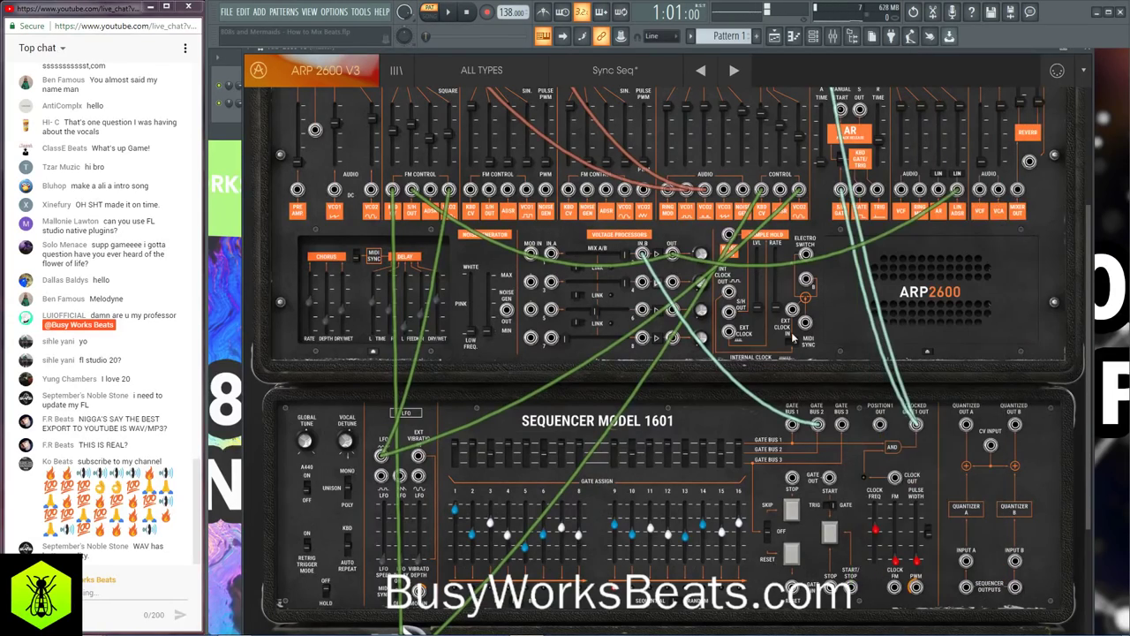
left_click(1078, 65)
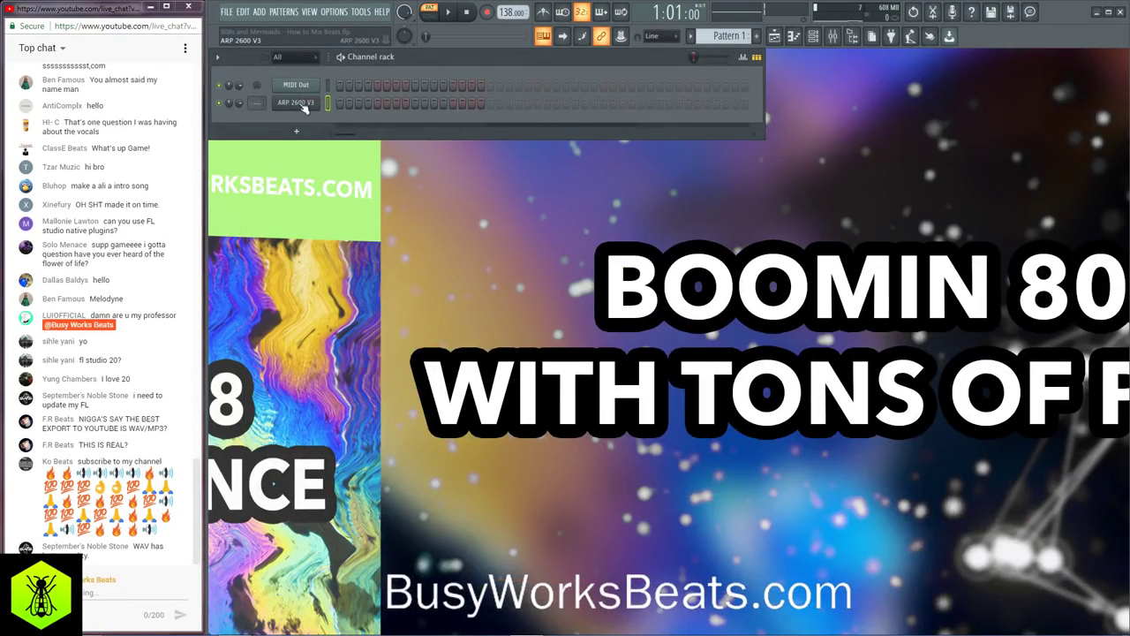
left_click(301, 104)
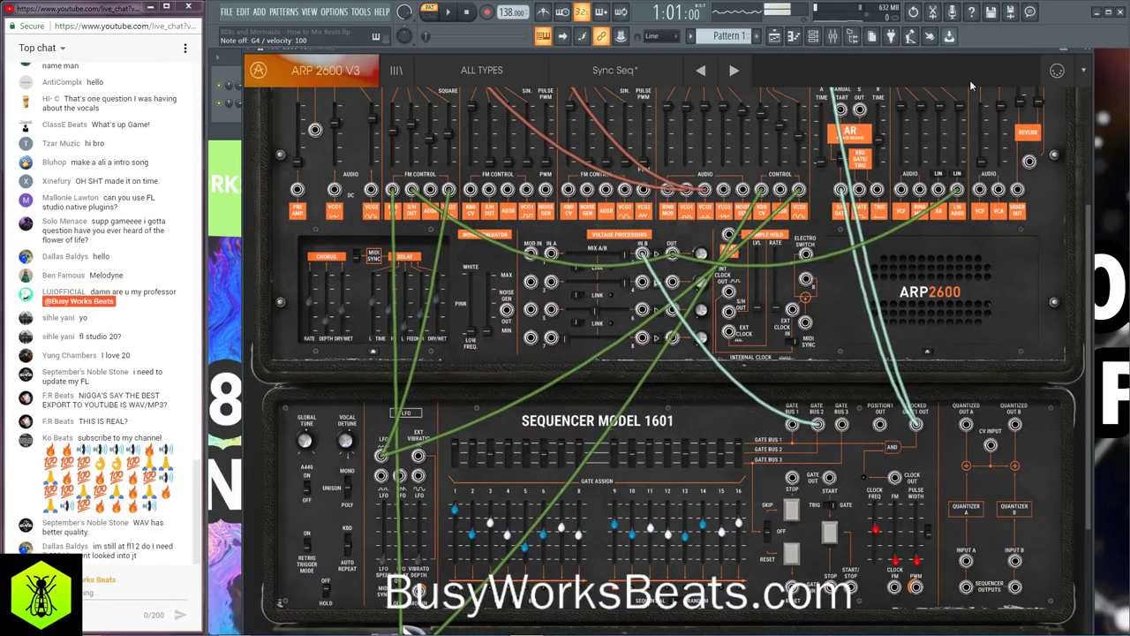
left_click(736, 71)
left_click(521, 72)
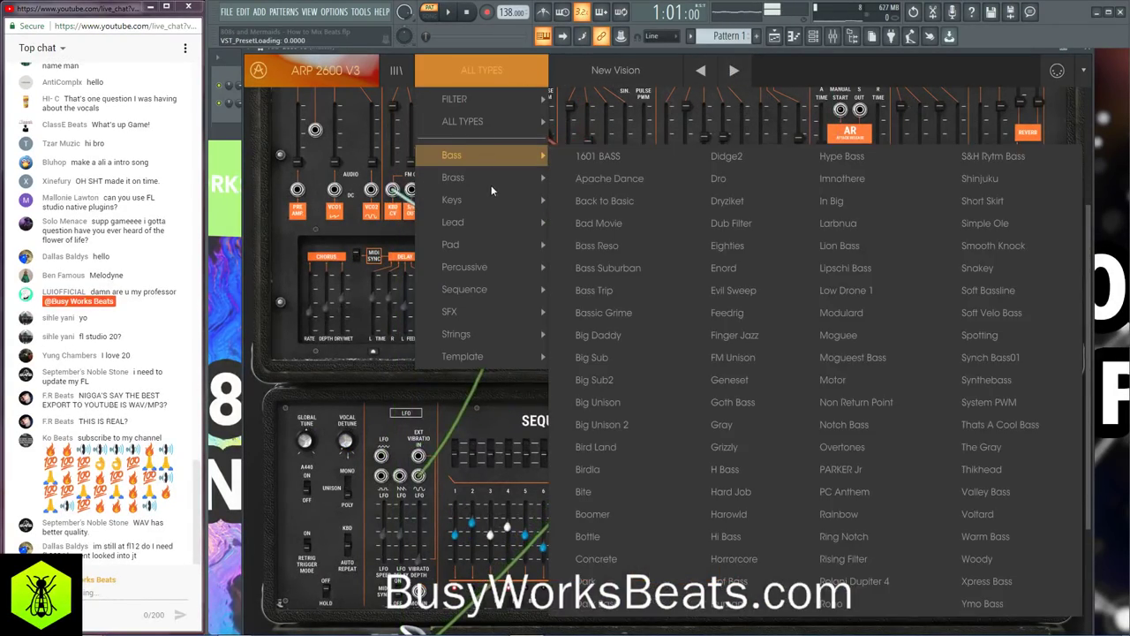
mouse_move(491, 199)
left_click(599, 201)
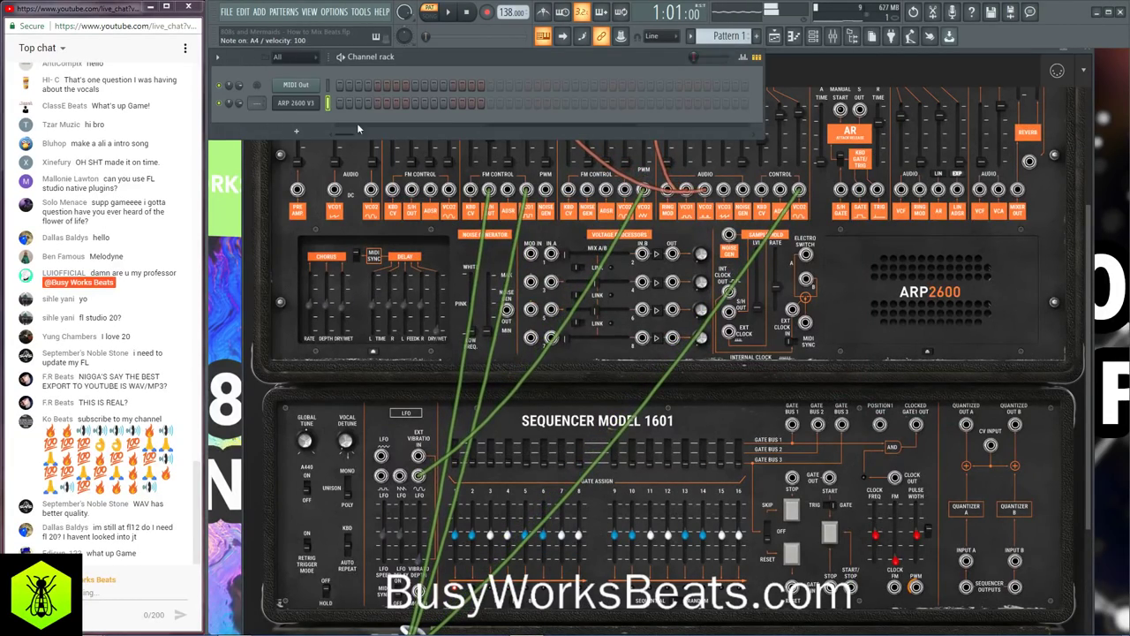
left_click(736, 70)
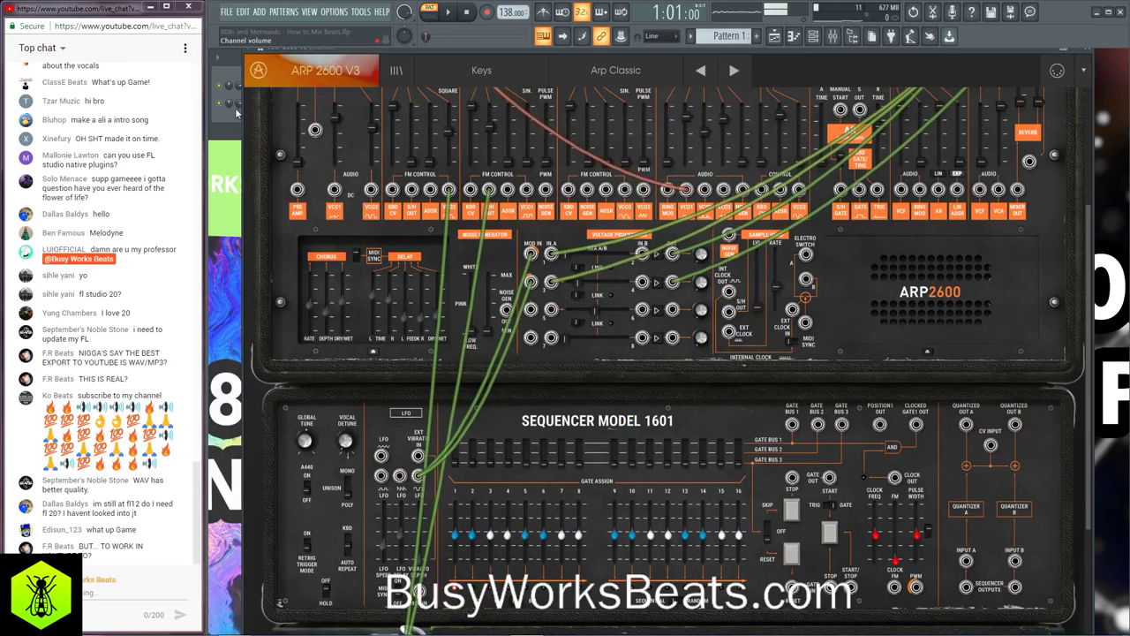
Step: Route the ARP 2600 V3 channel to mixer insert 1 and close the synth window
left_click(240, 115)
left_click(794, 69)
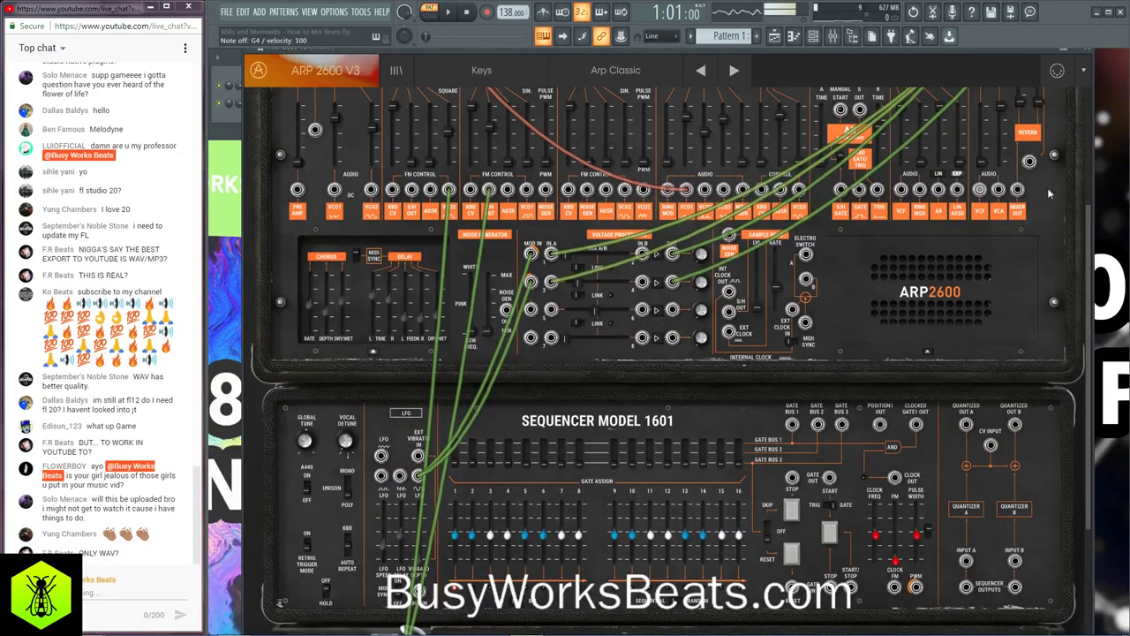
left_click(1089, 56)
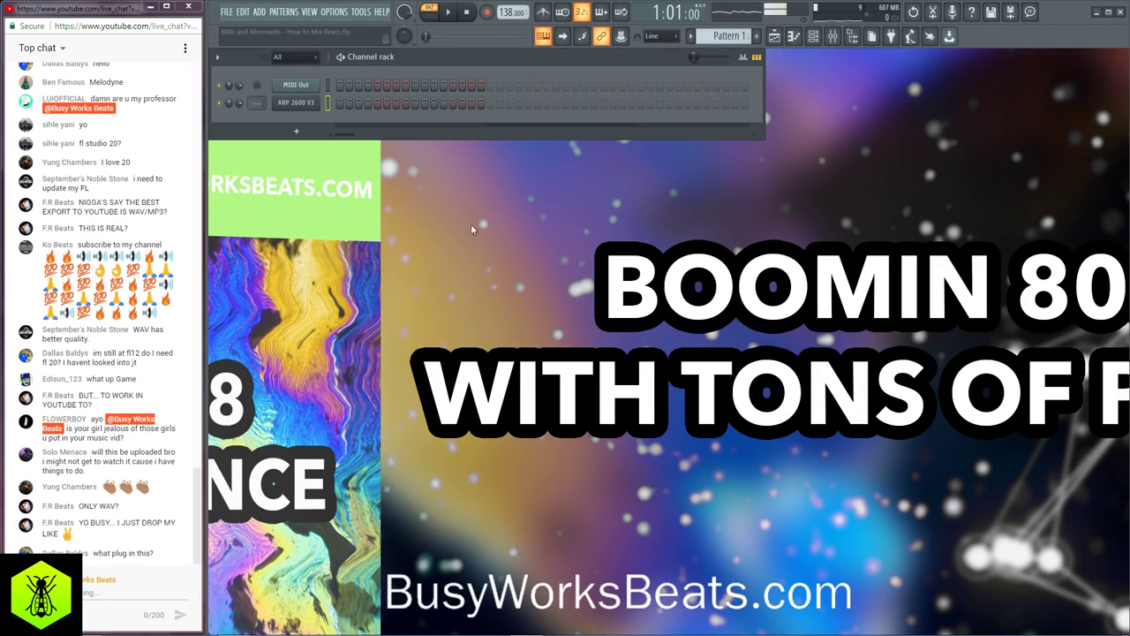
left_click(296, 102)
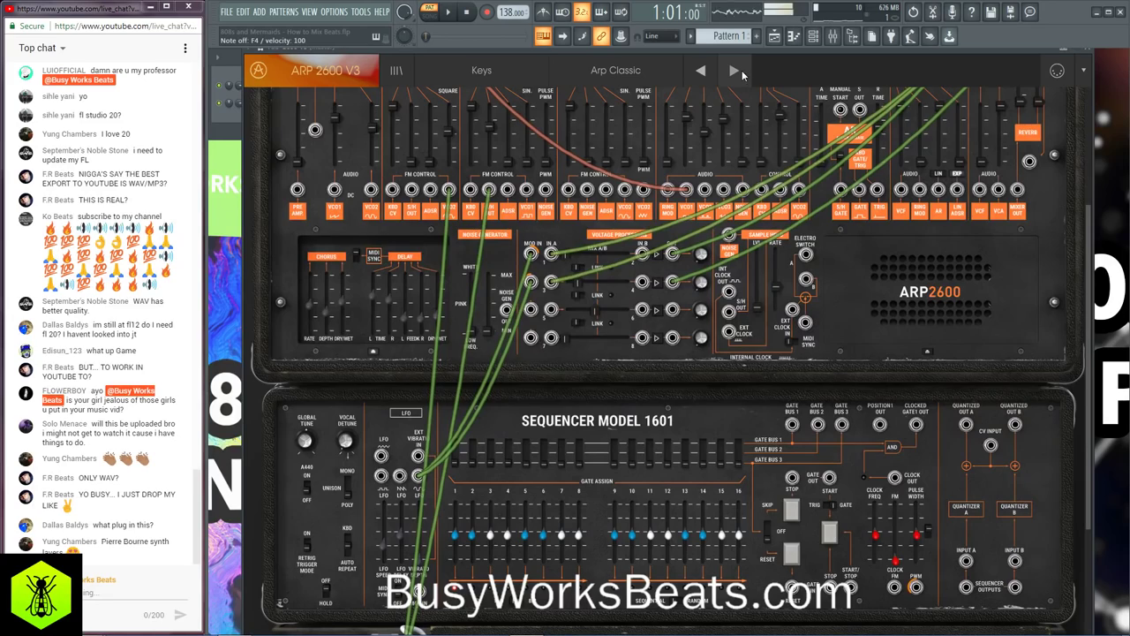
left_click(1093, 55)
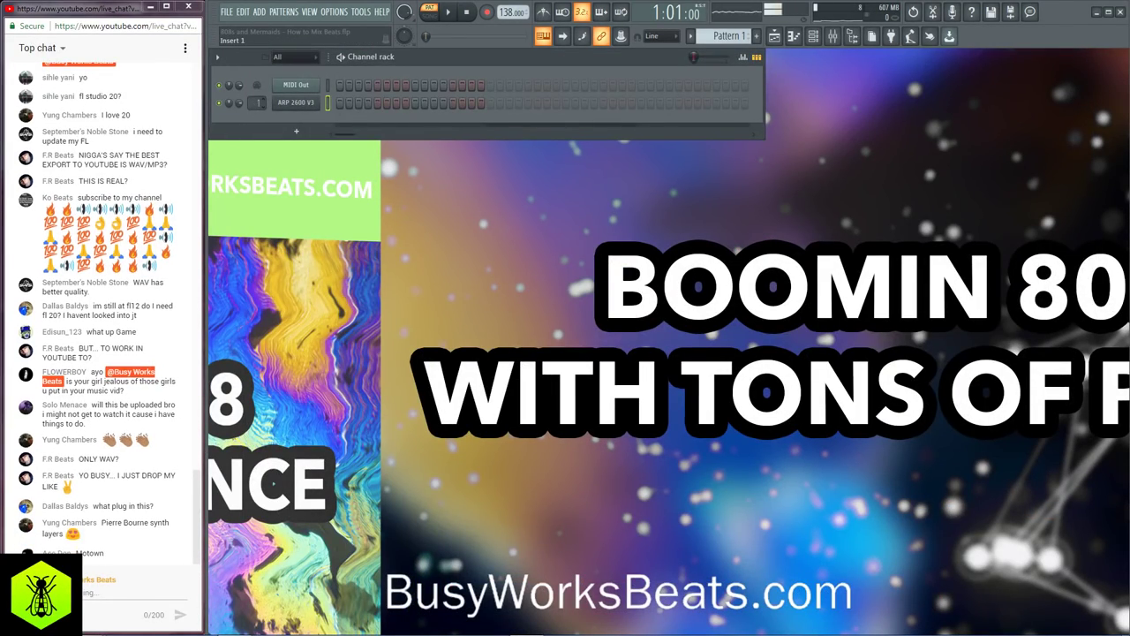
left_click(296, 102)
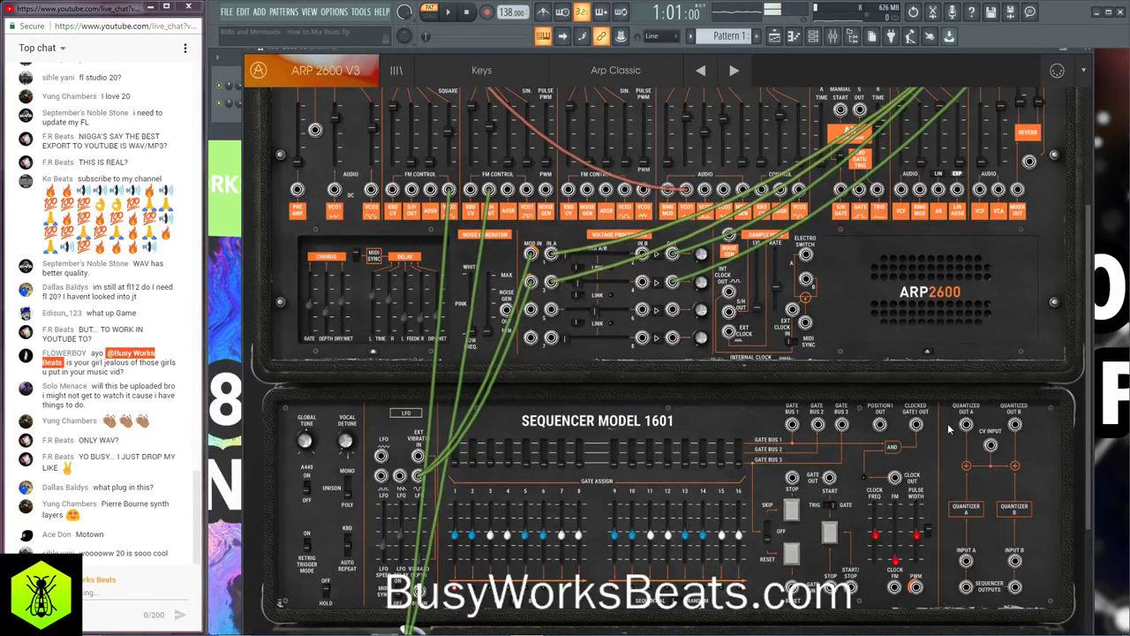
left_click(1091, 57)
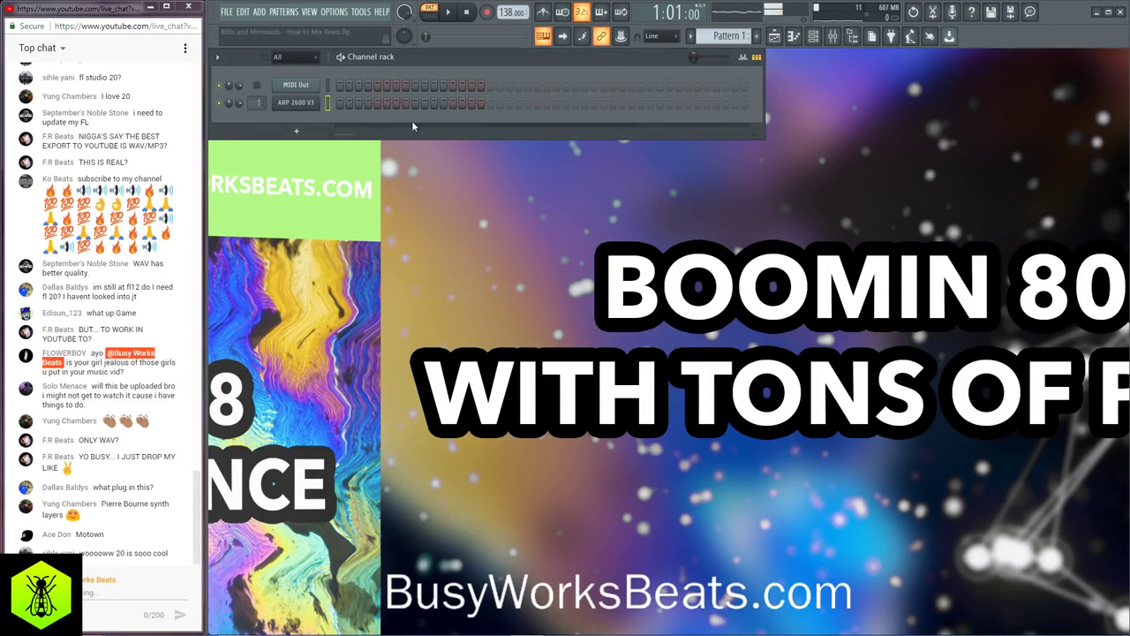
Step: Open the ARP 2600 V3 channel's piano roll and place a two-step D6 note at the start of bar 1
right_click(309, 103)
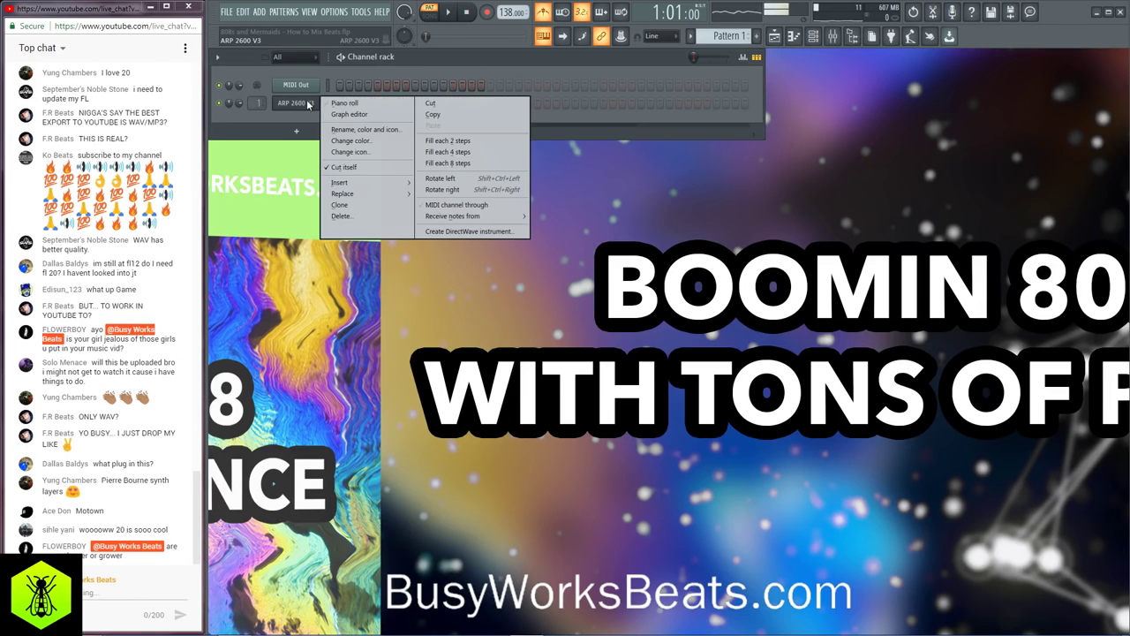
left_click(334, 103)
scroll(274, 353, "down", 1)
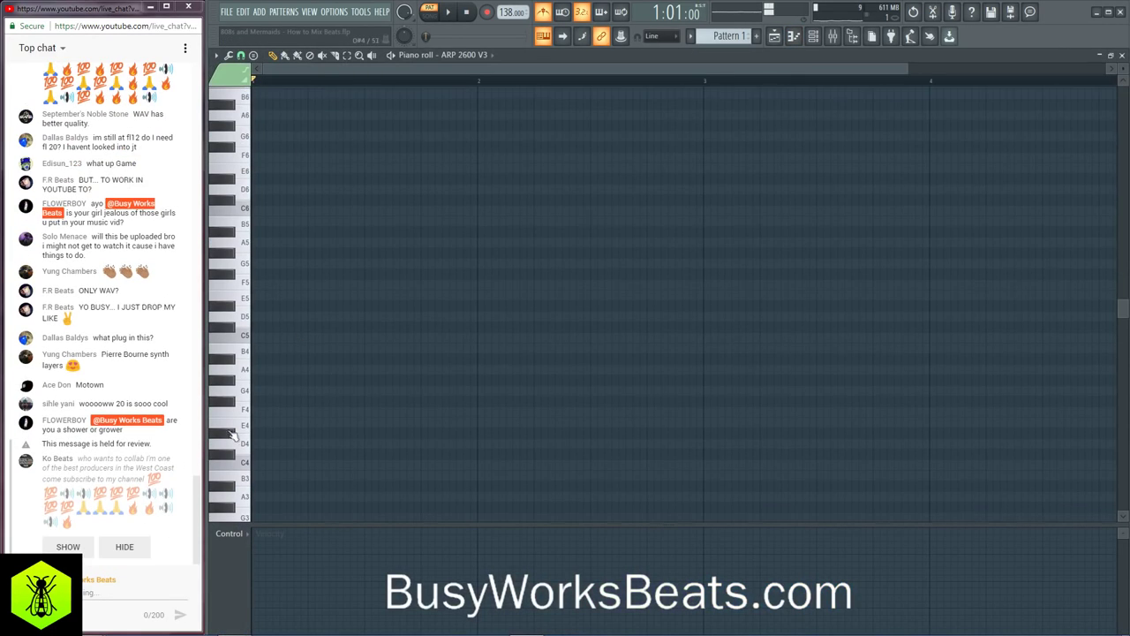
scroll(269, 291, "up", 3)
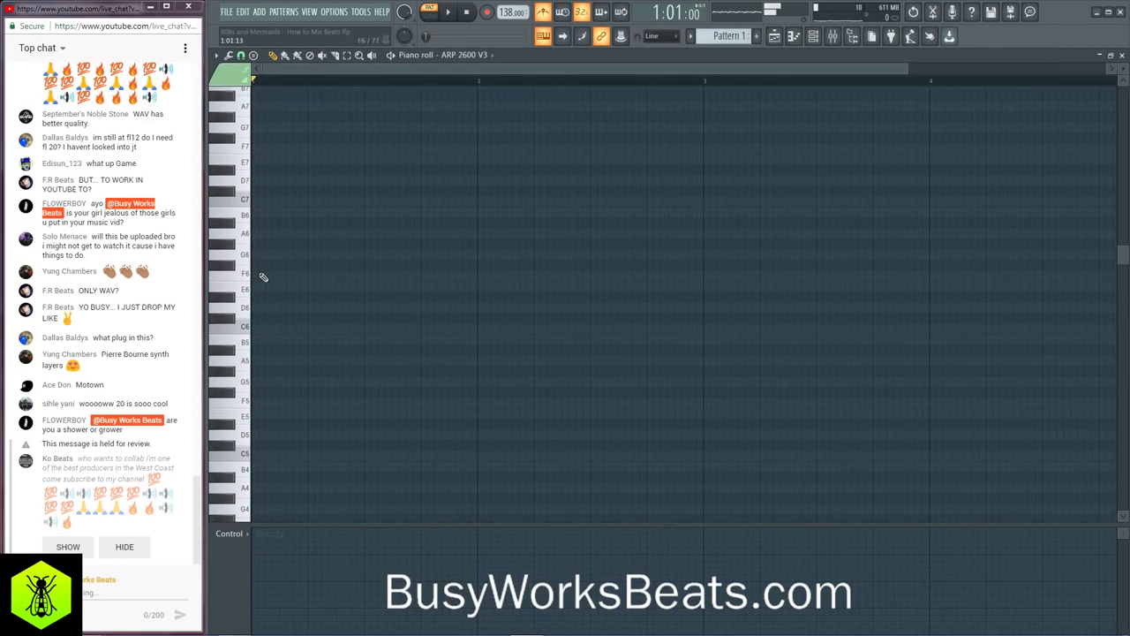
left_click(256, 379)
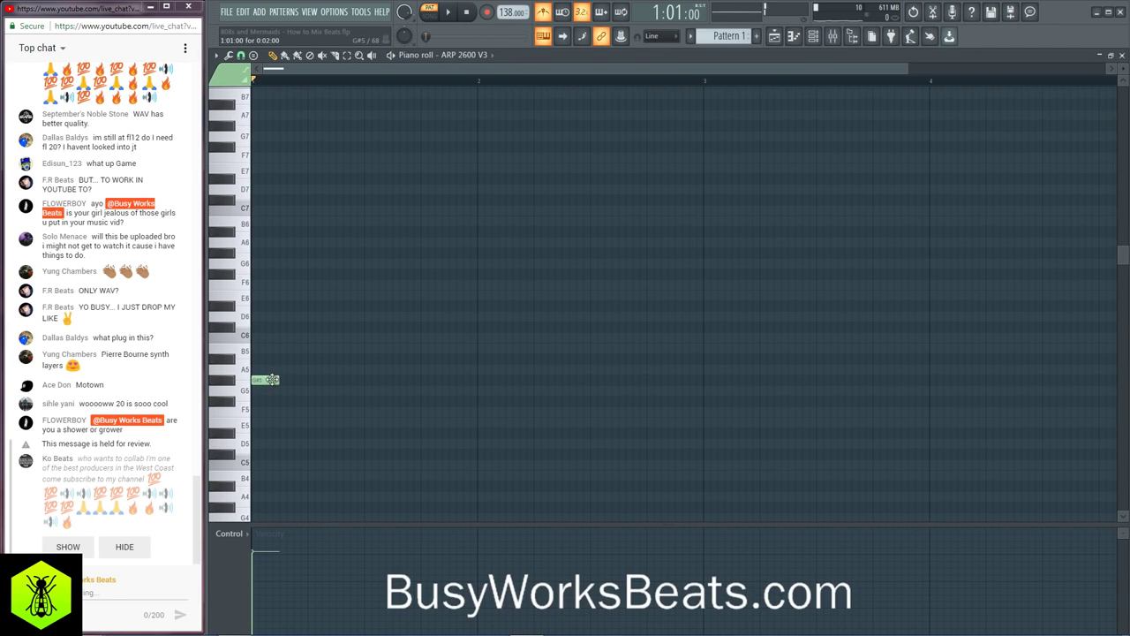
left_click_drag(269, 380, 280, 379)
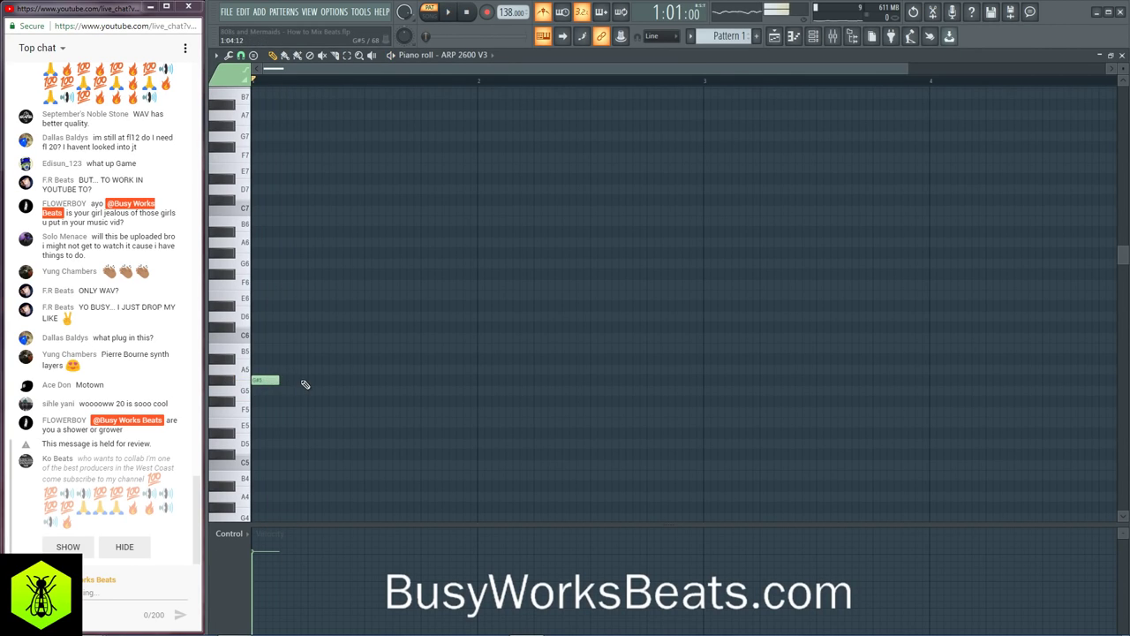
scroll(275, 348, "down", 2)
key("ctrl+Down")
right_click(269, 444)
left_click_drag(275, 257, 300, 236)
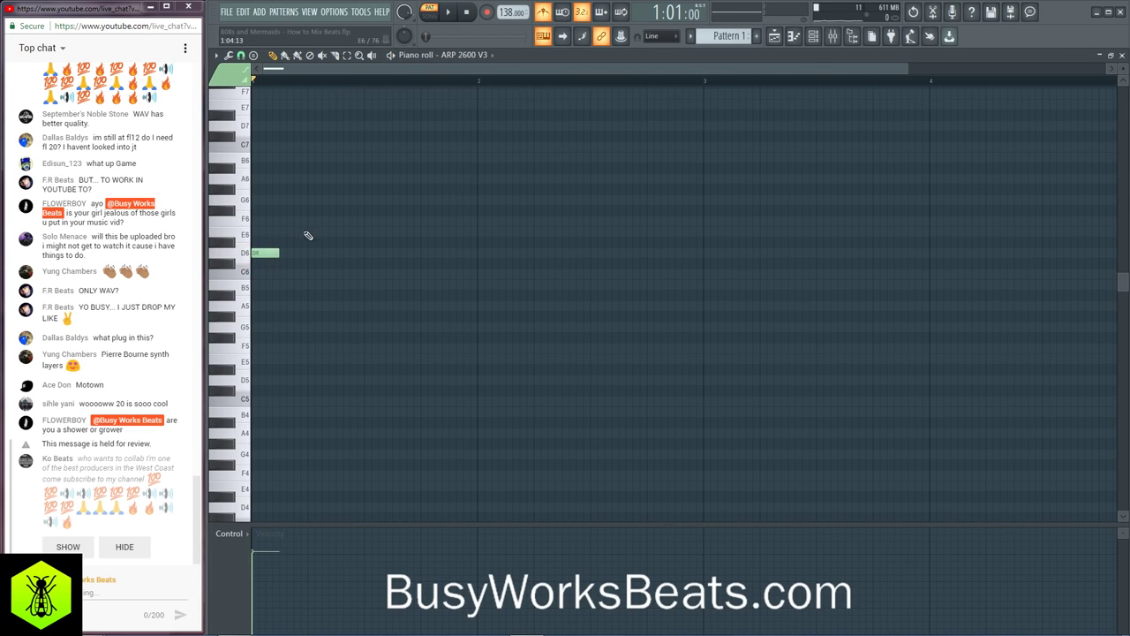
Step: Add evenly spaced A#6, D6 and A6 notes after the first D6 to fill bar 1, auditioning the pattern
left_click(311, 177)
key("space")
key("space")
left_click_drag(322, 177, 323, 168)
key("space")
key("space")
left_click(374, 254)
left_click_drag(415, 180, 426, 179)
Step: Duplicate the four notes of bar 1 into bar 2
left_click_drag(559, 352, 254, 122)
left_click_drag(269, 255, 494, 257)
left_click(365, 227)
Step: Add a higher run of consecutive D8, A7, A#7 and G7 notes from the start of bar 1 and play it
scroll(285, 242, "up", 4)
scroll(270, 235, "down", 3)
scroll(265, 234, "up", 7)
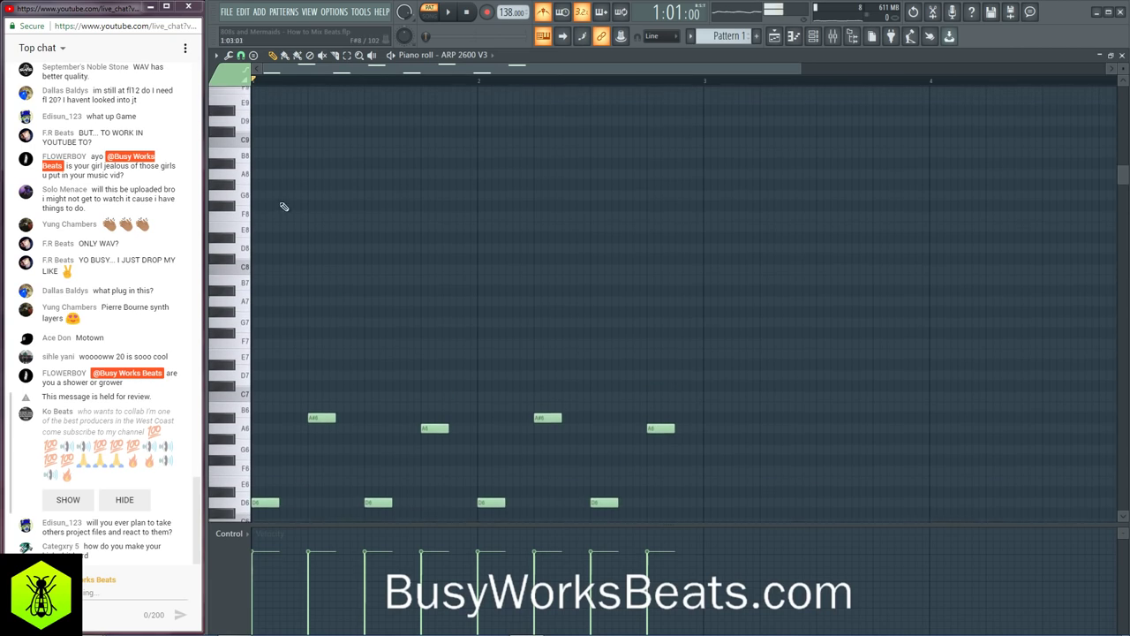
left_click(248, 224)
left_click(246, 252)
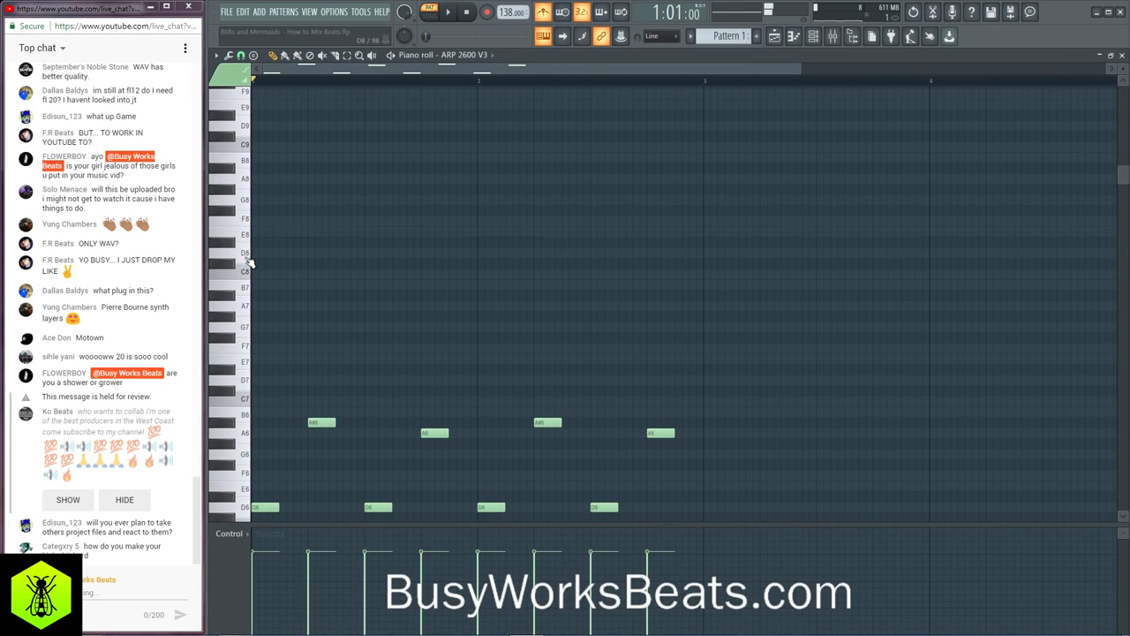
left_click(258, 253)
left_click_drag(288, 284, 310, 295)
left_click(310, 284)
left_click(342, 327)
key("space")
Step: Duplicate the four-note upper run into the second half of bar 1 and lower its copied D8 note to D7
left_click_drag(374, 349, 253, 250)
key("ctrl+b")
left_click_drag(374, 256, 368, 378)
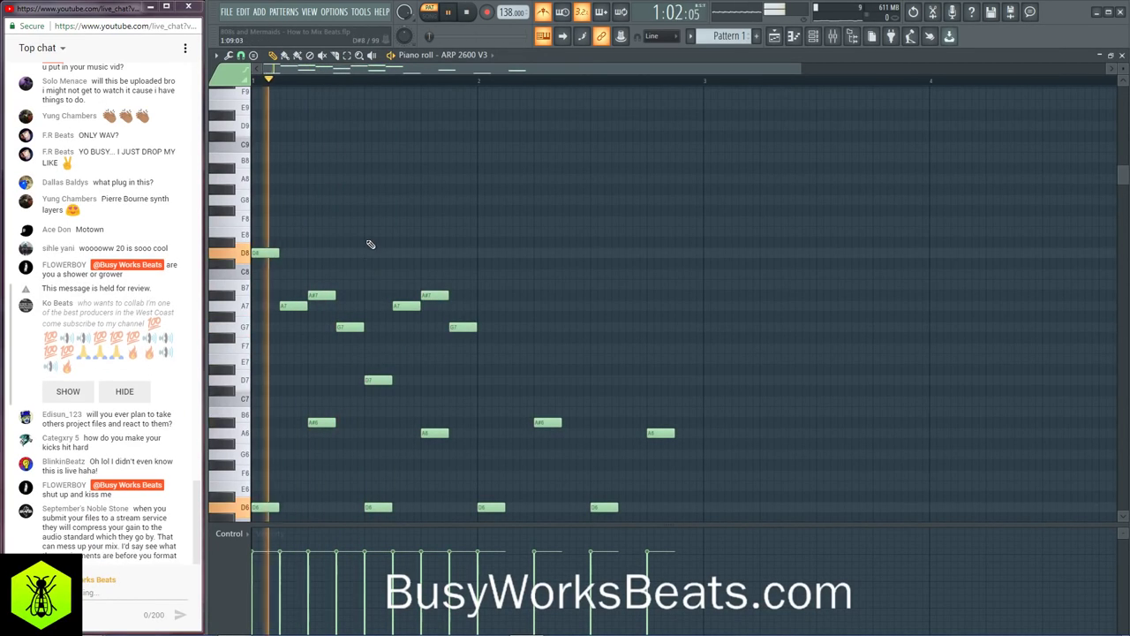
Step: Duplicate the whole upper melody of bar 1 into bar 2, starting on D8
left_click_drag(499, 406, 253, 217)
key("ctrl+b")
right_click(491, 254)
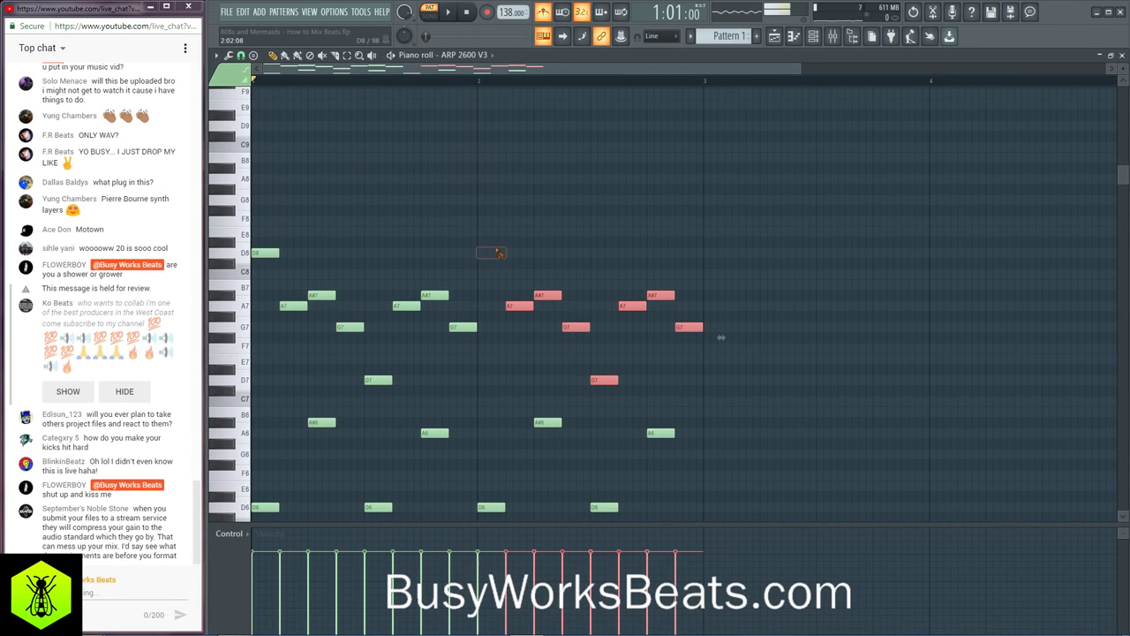
left_click(537, 265)
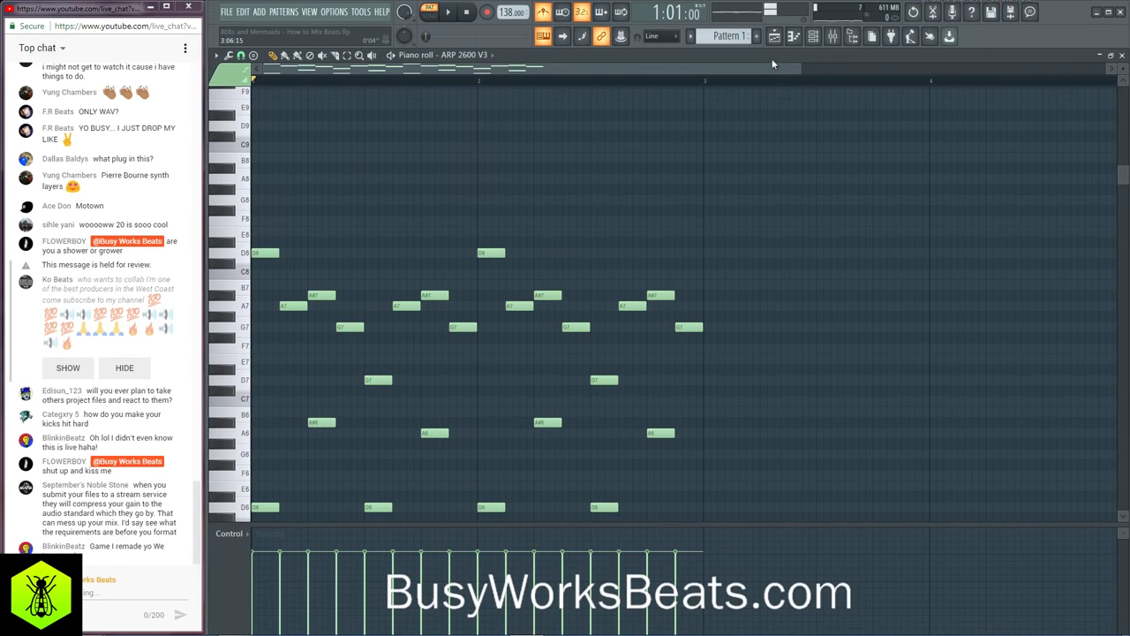
Step: Load Gross Beat into the first effect slot of mixer insert 1
key("F9")
left_click(781, 180)
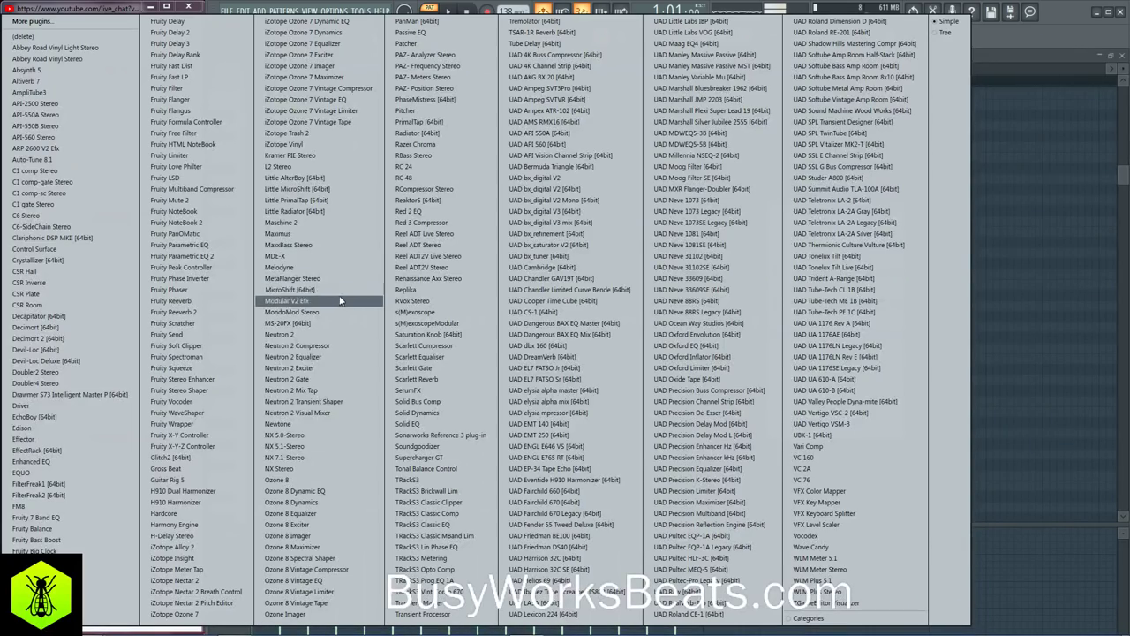
left_click(168, 468)
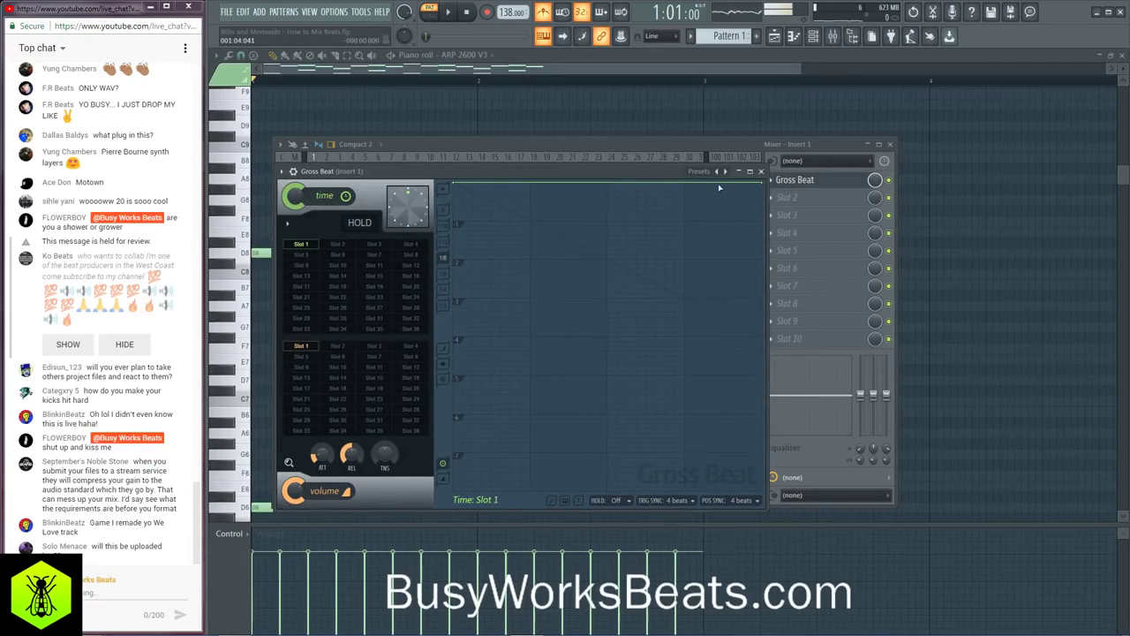
Step: Apply the Momentary preset in Gross Beat with time slot 32, play the pattern and close the effect window
left_click(706, 171)
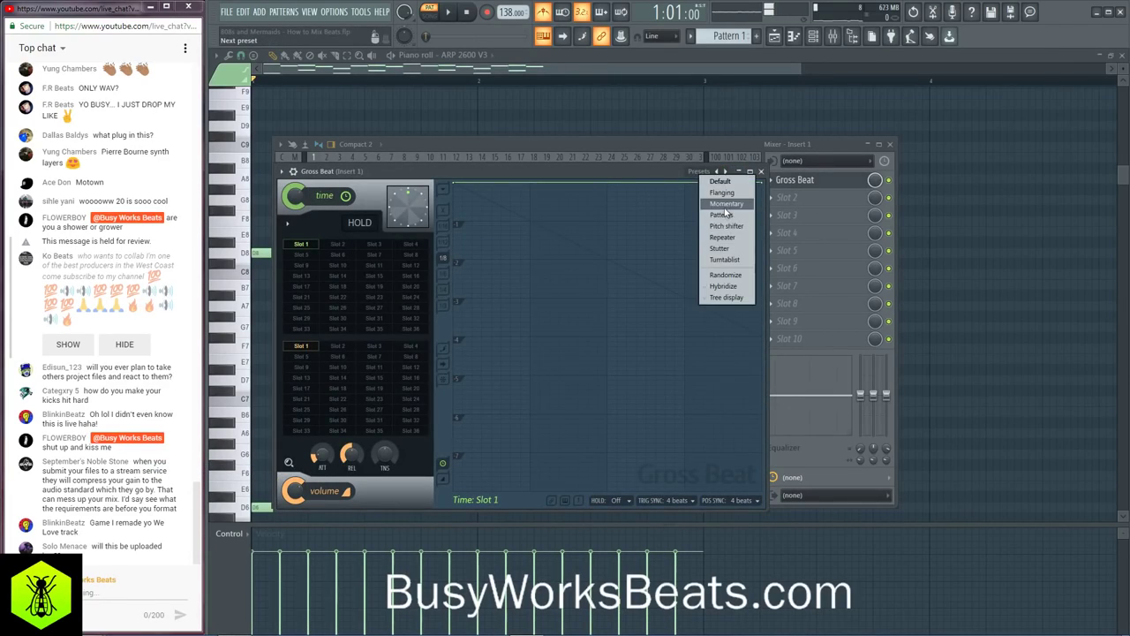
left_click(722, 194)
left_click(706, 172)
left_click(721, 202)
left_click(403, 318)
key("space")
left_click(762, 172)
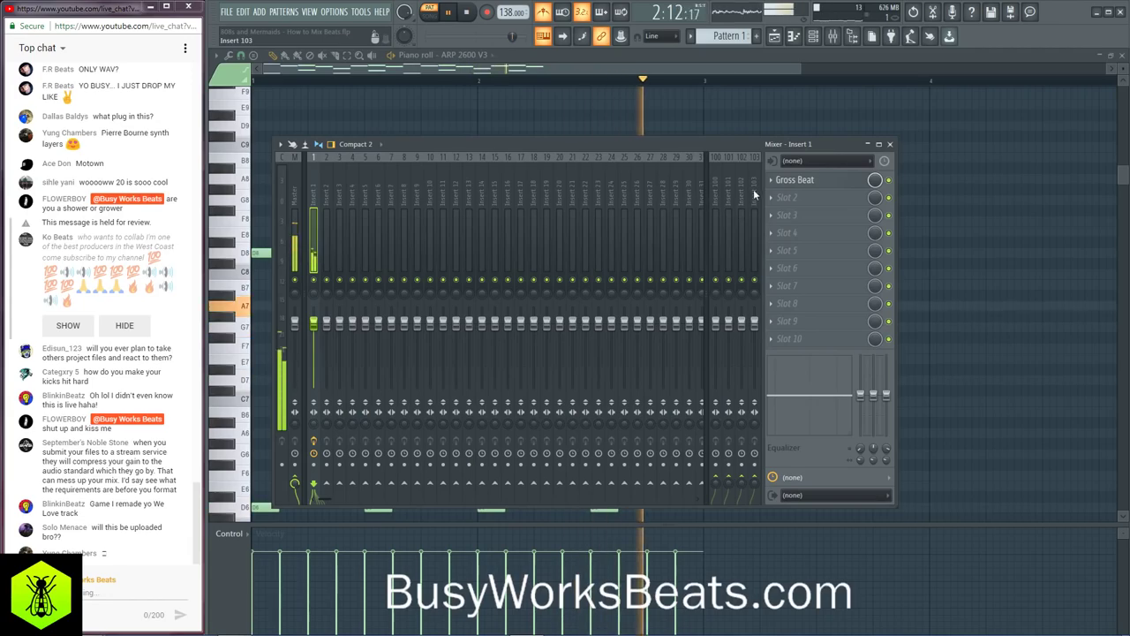
Step: Load Fruity Delay 3 into insert 1's second effect slot and set its wet output to about 54%
left_click(803, 198)
left_click(198, 46)
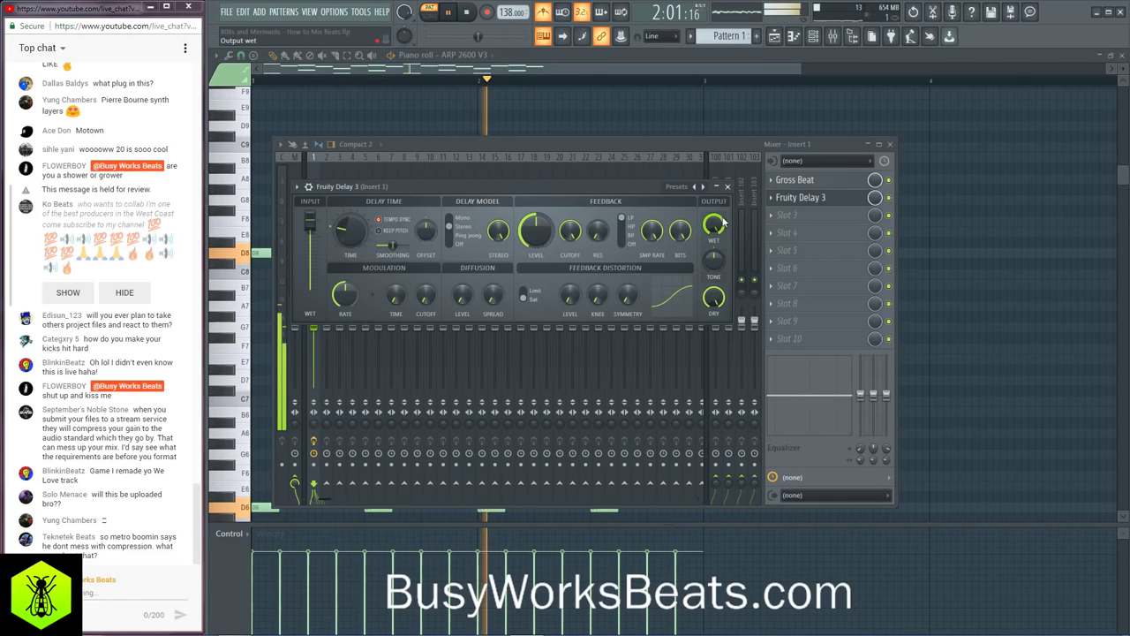
scroll(720, 224, "down", 3)
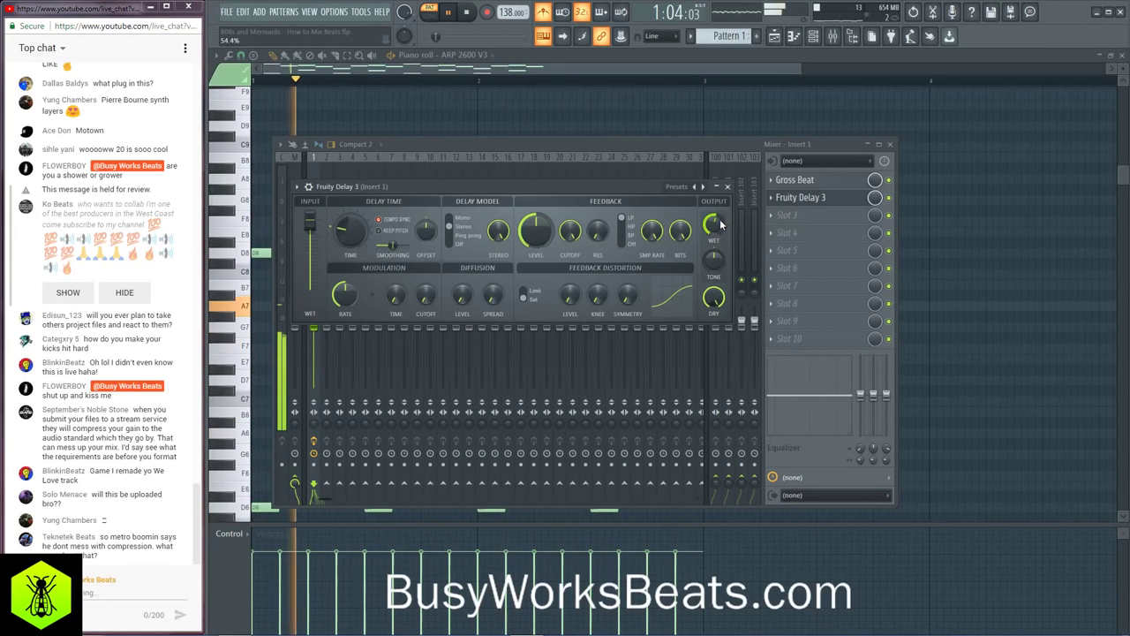
left_click(727, 187)
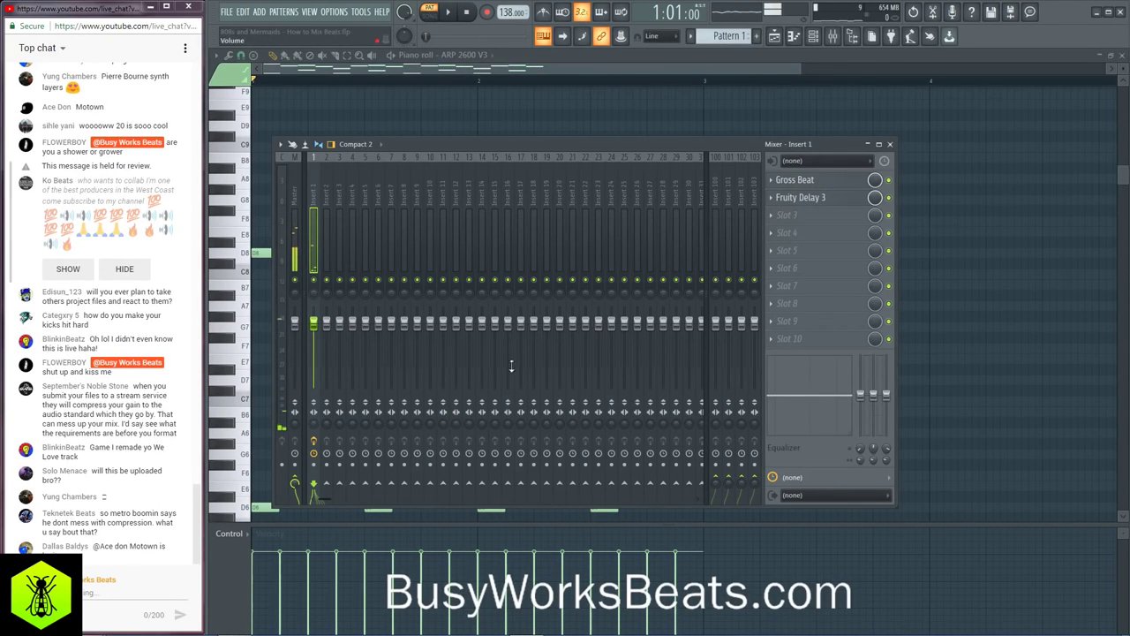
Step: Compare playback of the pattern with insert 1's effects bypassed and with them enabled
key("space")
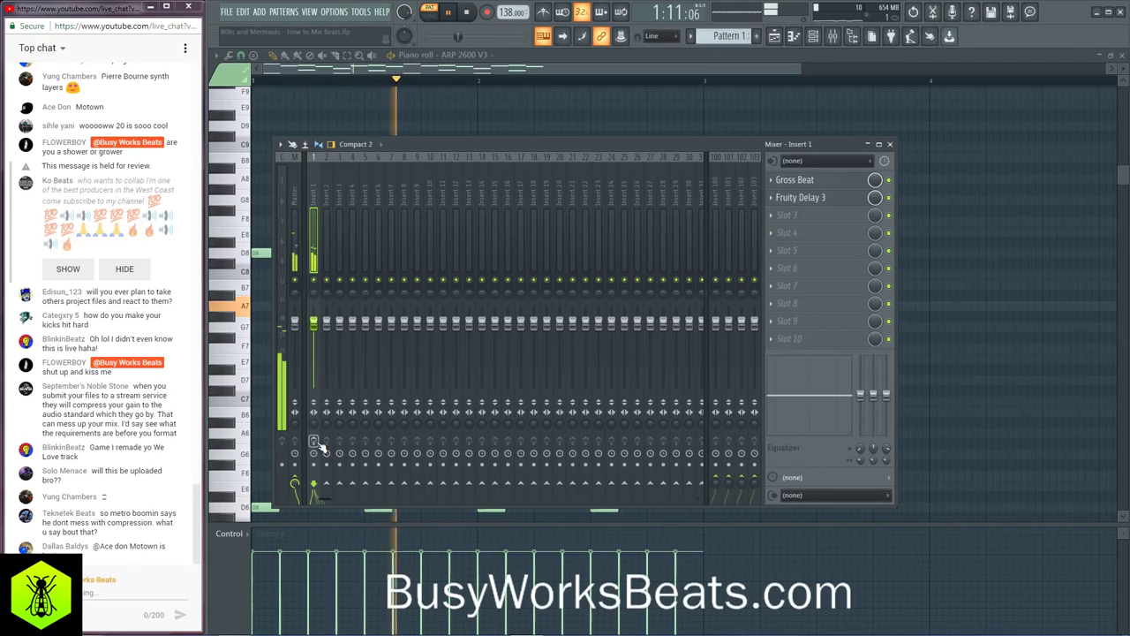
key("space")
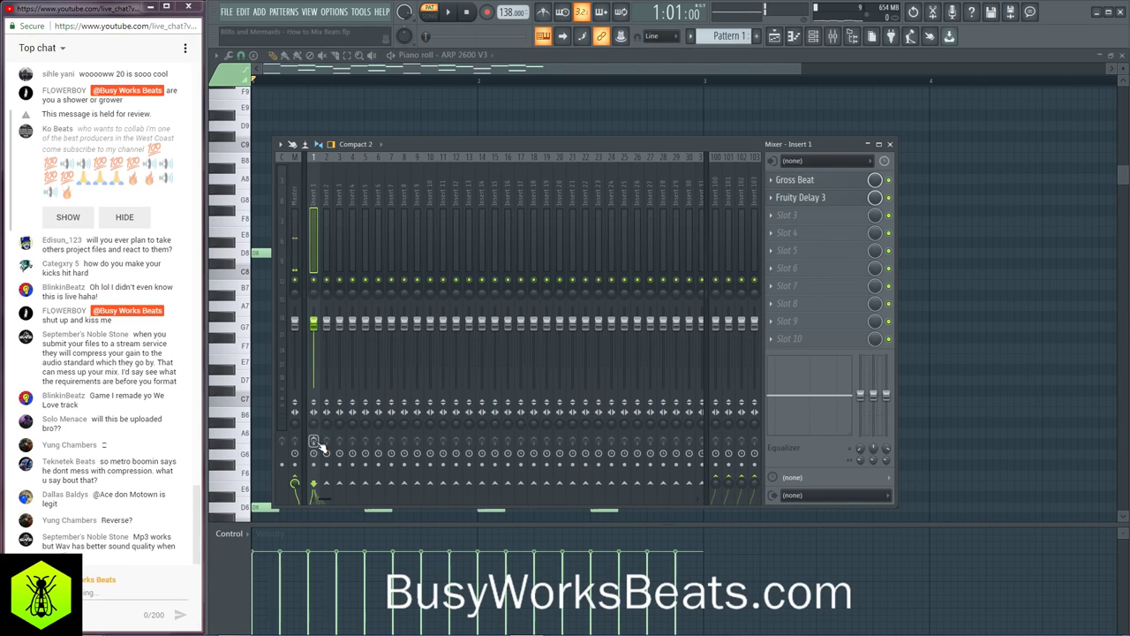
left_click(316, 442)
key("space")
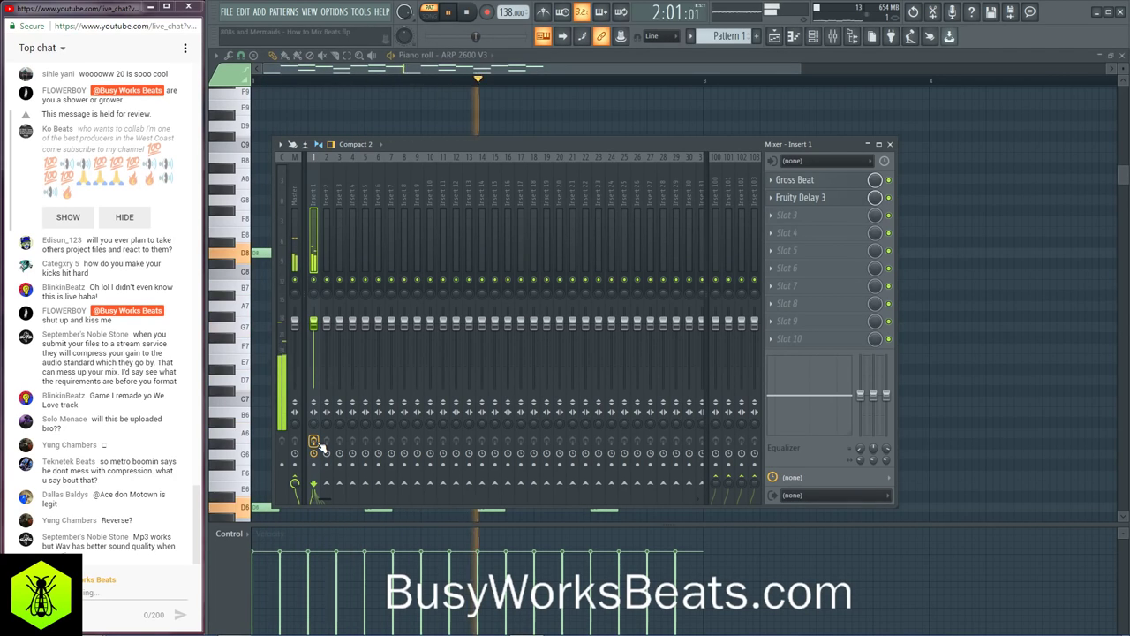
key("space")
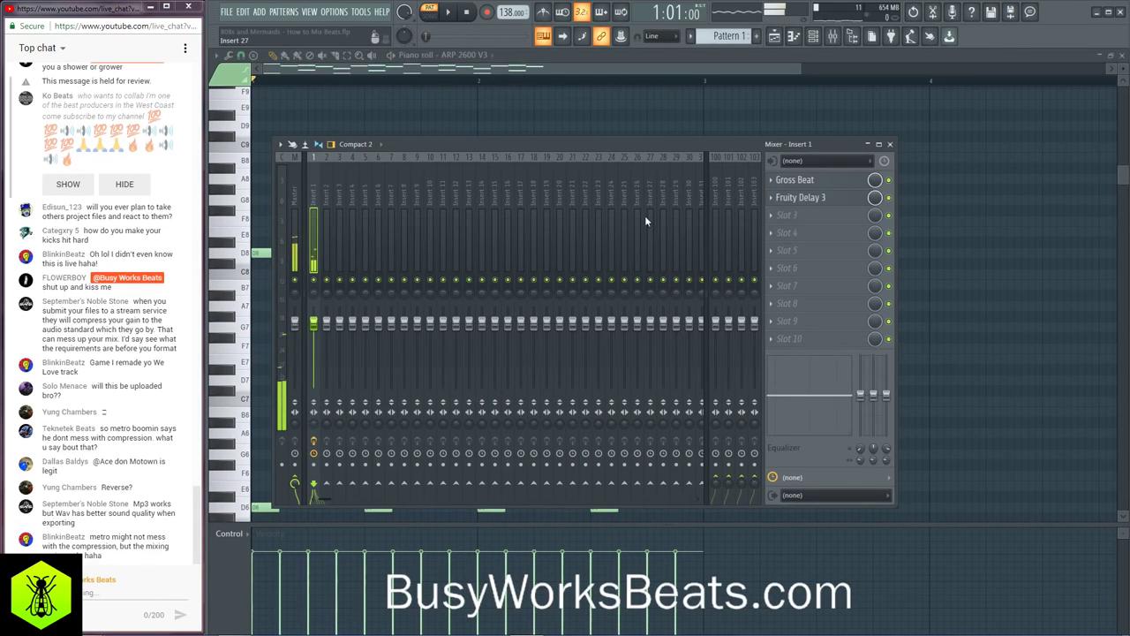
key("space")
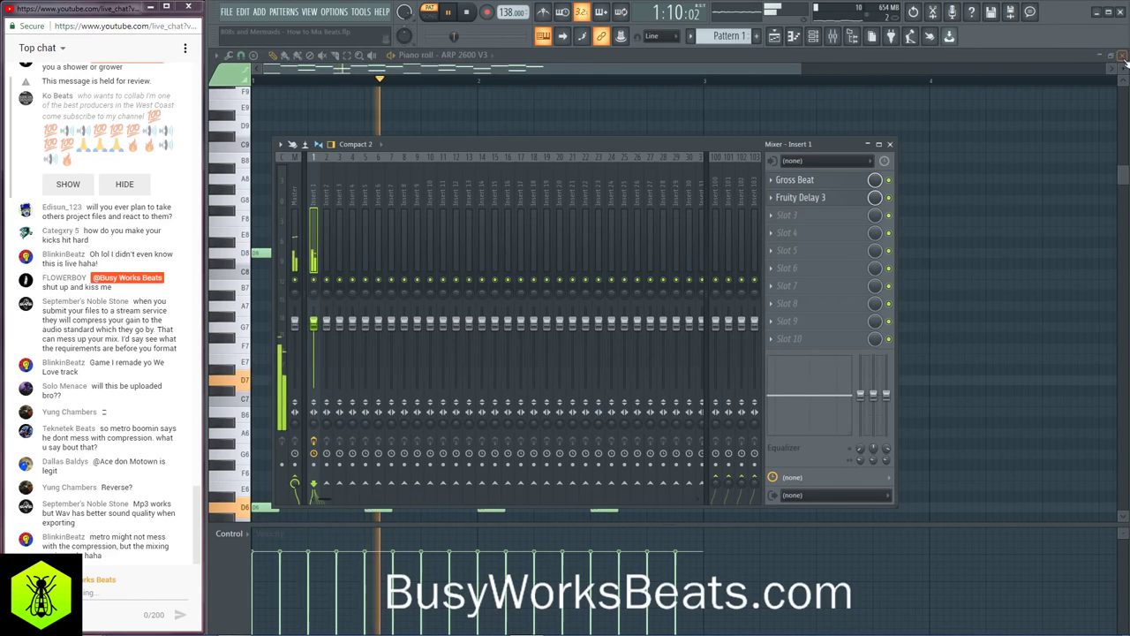
Step: Close the piano roll and paint Pattern 1 clips along playlist Track 1 from bar 1 up to bar 17
left_click(1122, 55)
key("F5")
key("space")
mouse_move(396, 102)
left_mouse_down()
mouse_move(591, 106)
mouse_move(674, 123)
mouse_move(745, 114)
left_mouse_up()
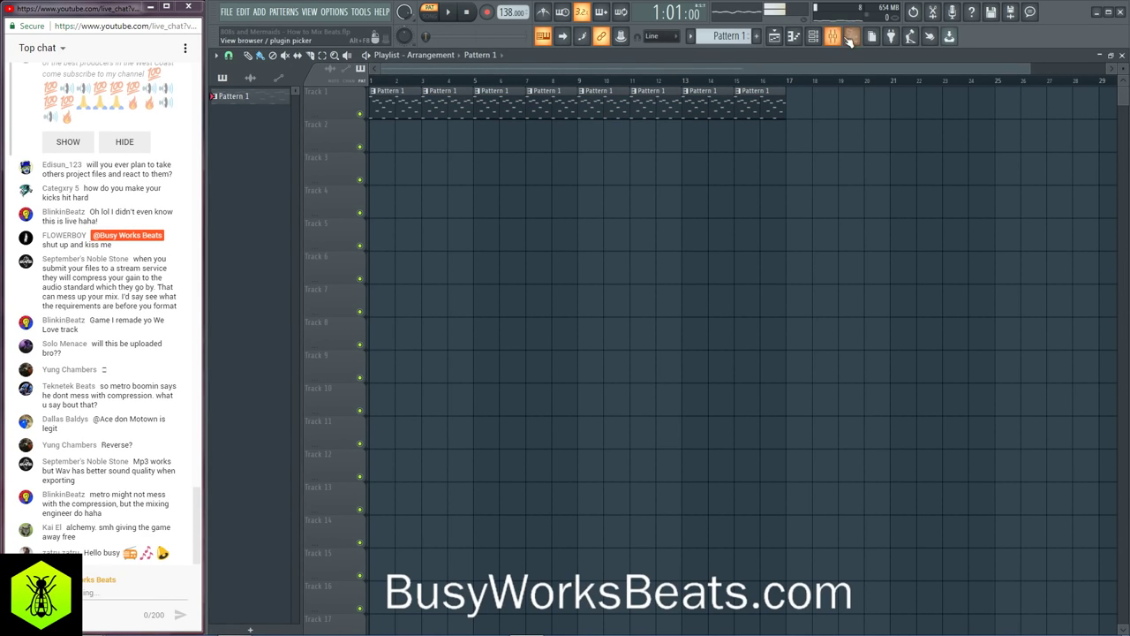
Step: Show the browser and raise the Chorus Dry/Wet of the ARP 2600 V3 channel to 1.0000
left_click(854, 37)
key("space")
left_click(824, 40)
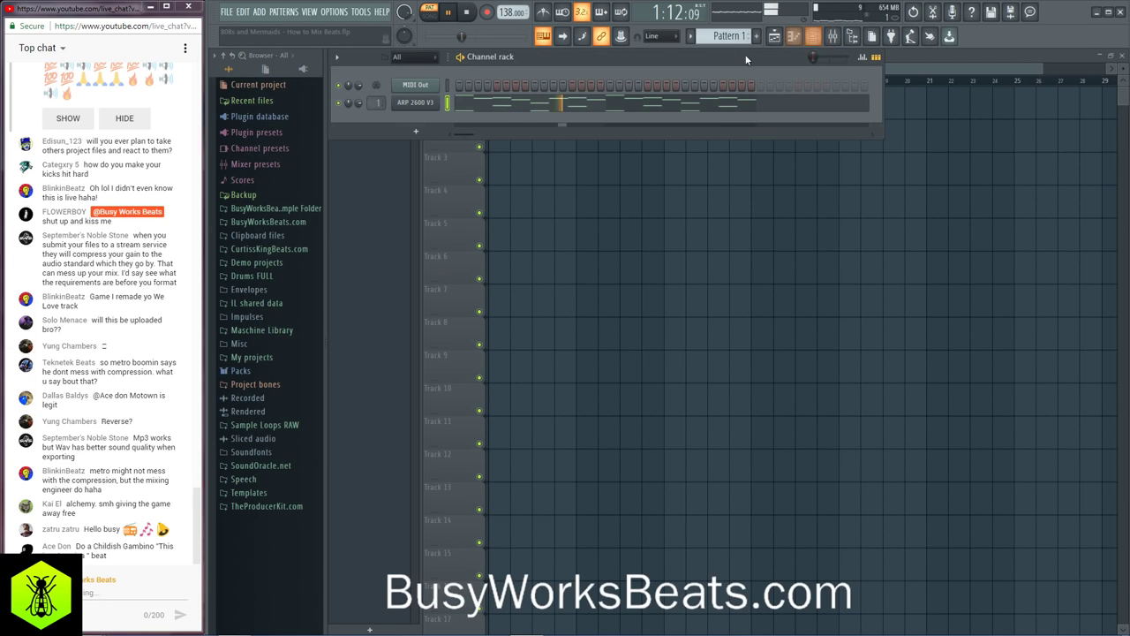
key("space")
left_click(431, 102)
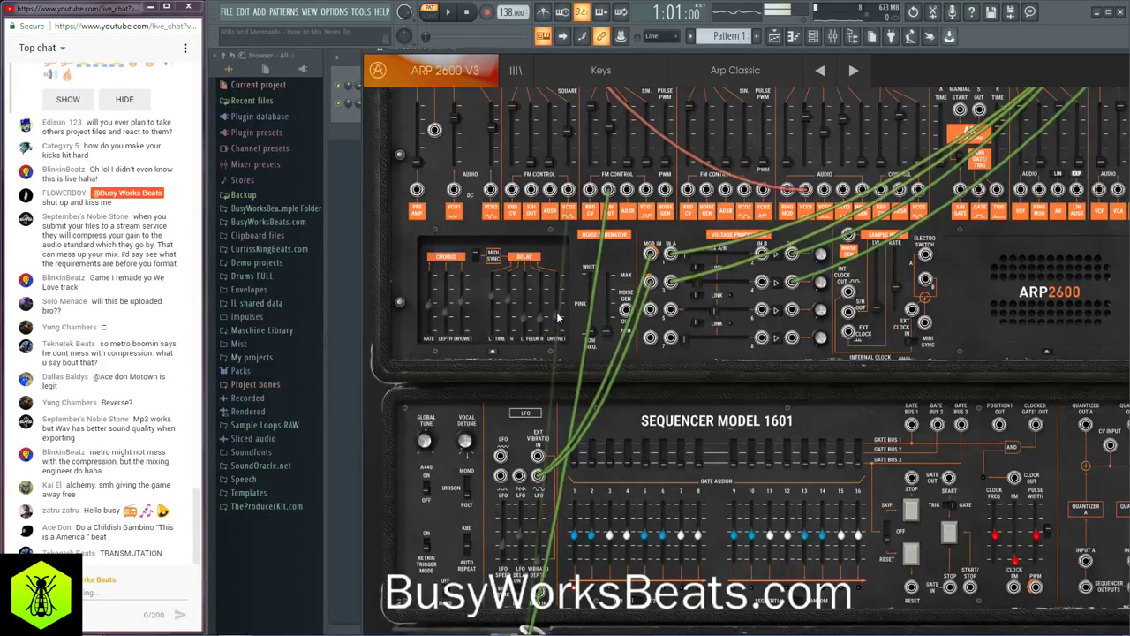
left_click_drag(462, 303, 465, 354)
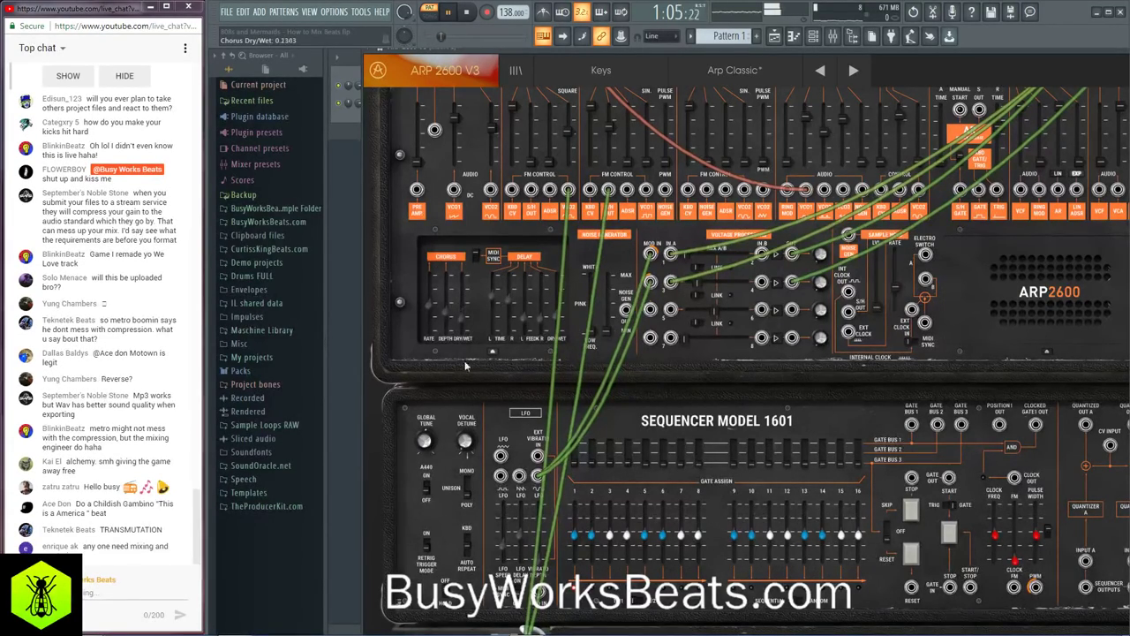
left_click_drag(465, 439, 456, 234)
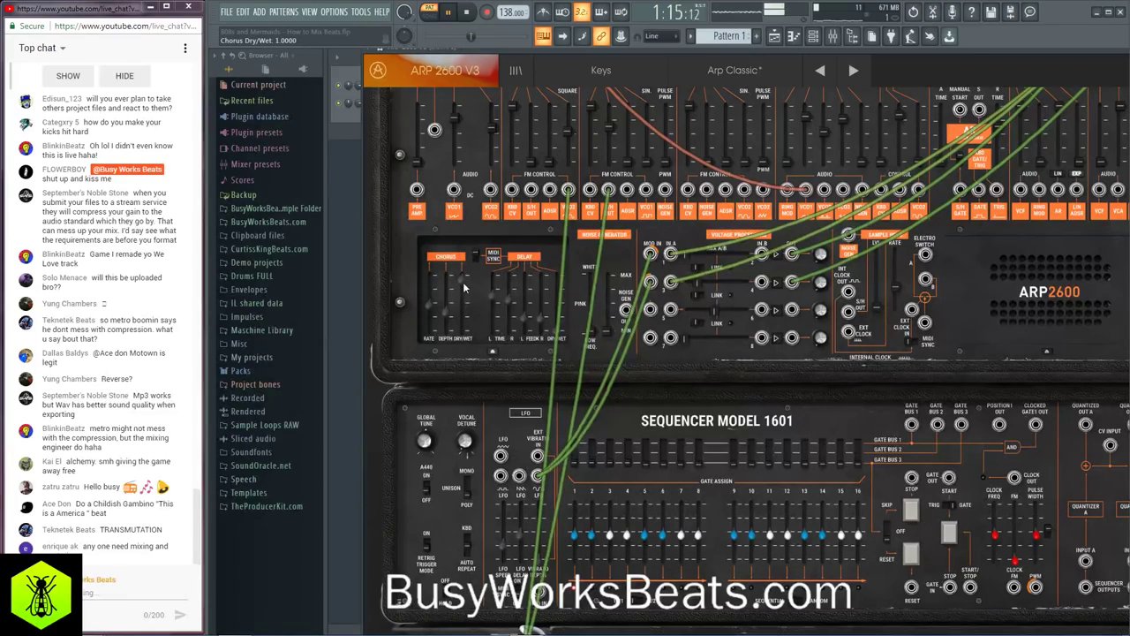
left_click_drag(847, 54, 767, 92)
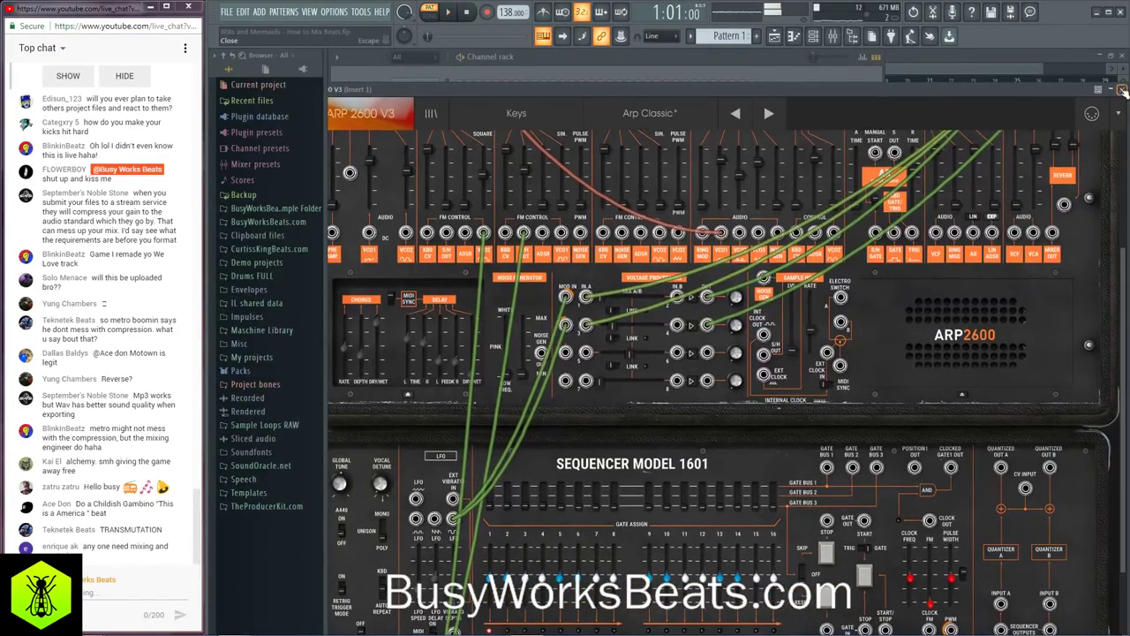
left_click(1123, 91)
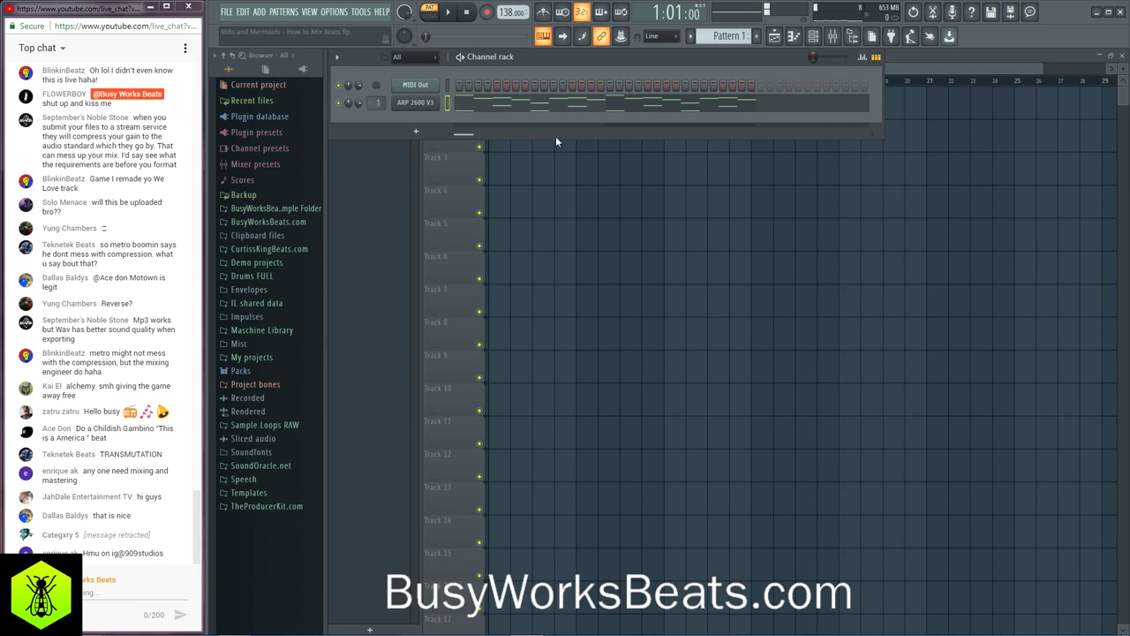
Step: Switch playback to song mode and transpose all ARP 2600 V3 notes in Pattern 1 down one octave
key("F6")
key("space")
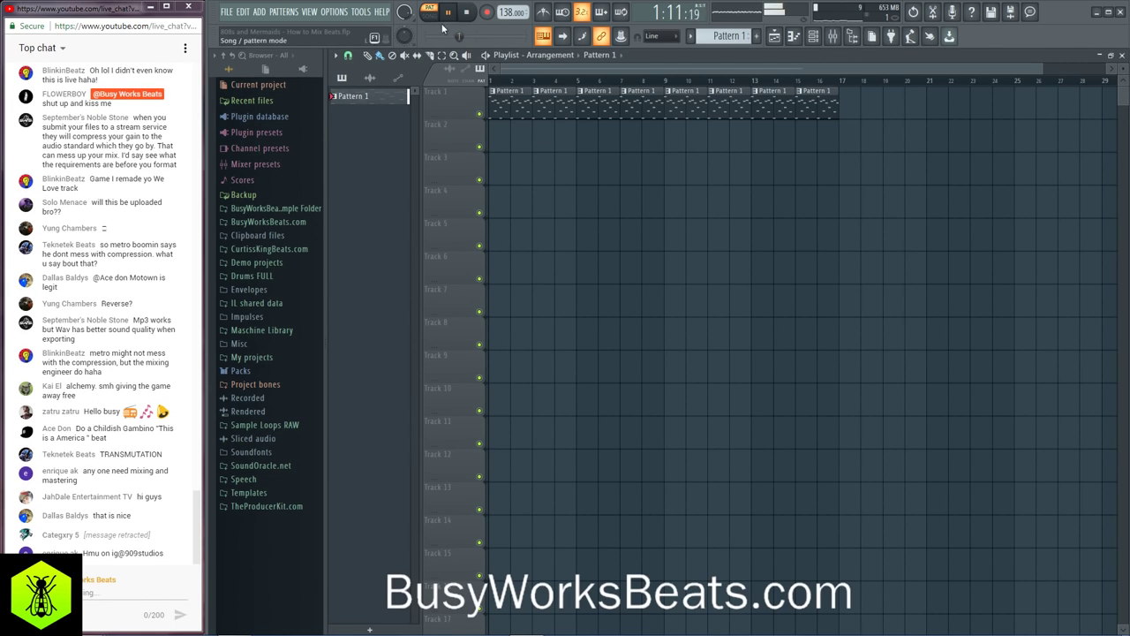
key("space")
key("space")
left_click(816, 39)
left_click(633, 92)
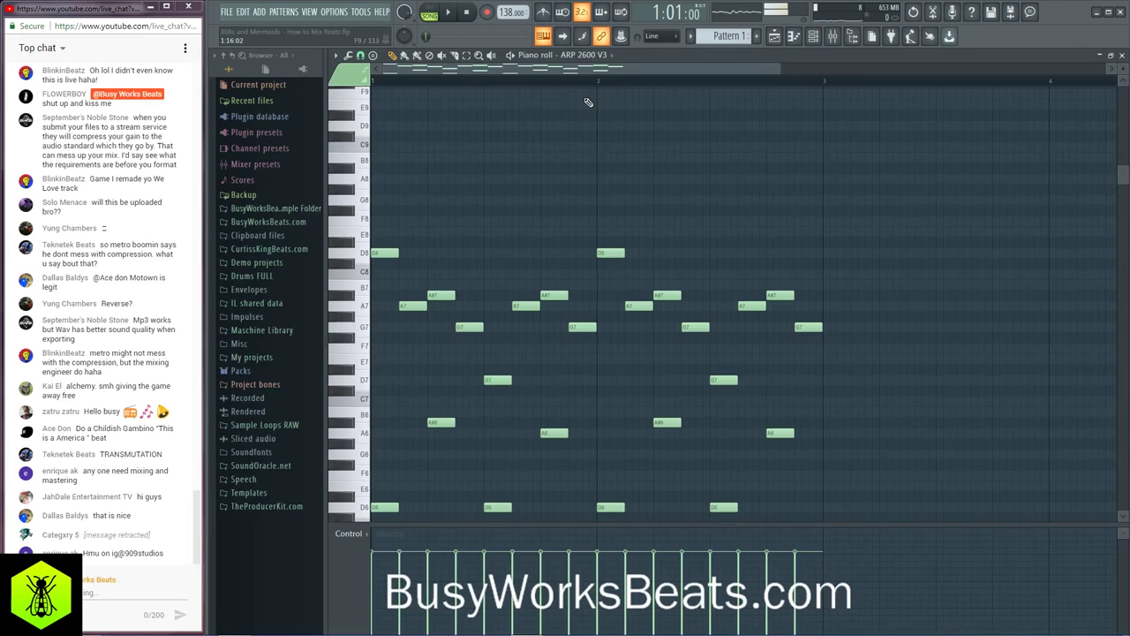
key("ctrl+Down")
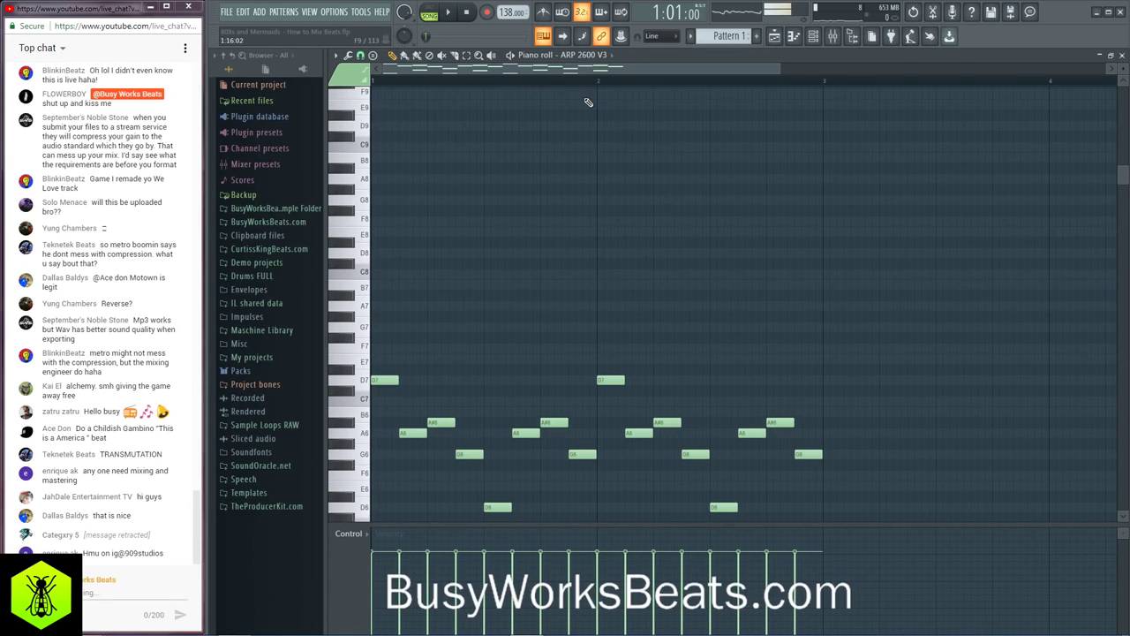
left_click(1123, 55)
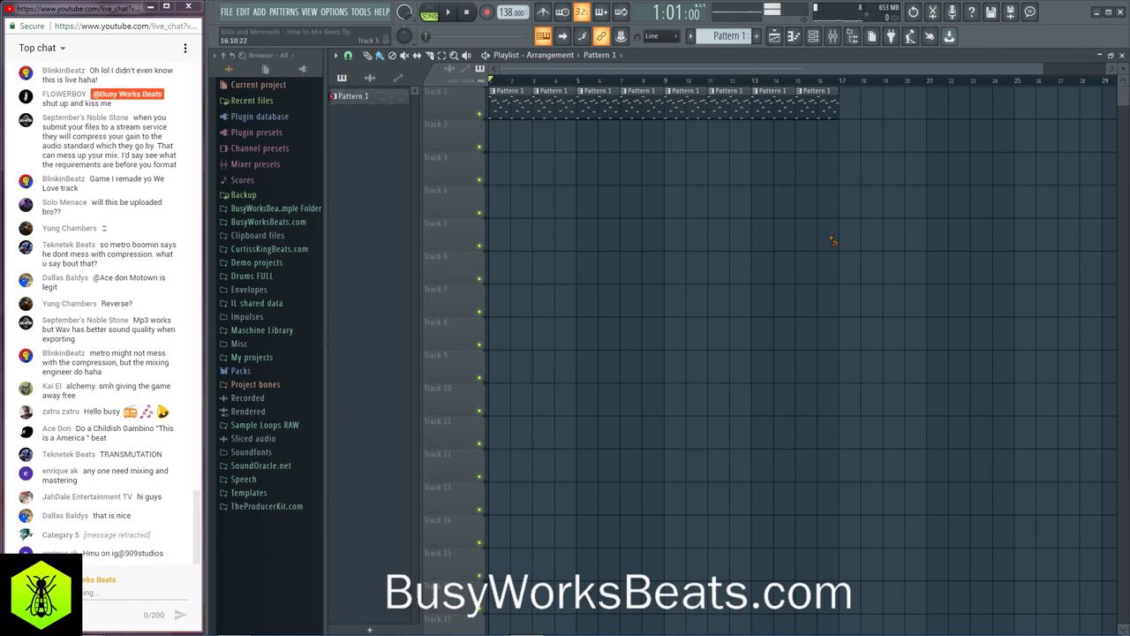
Step: Play the arrangement, stop it and select the empty Pattern 2 in the channel rack
key("space")
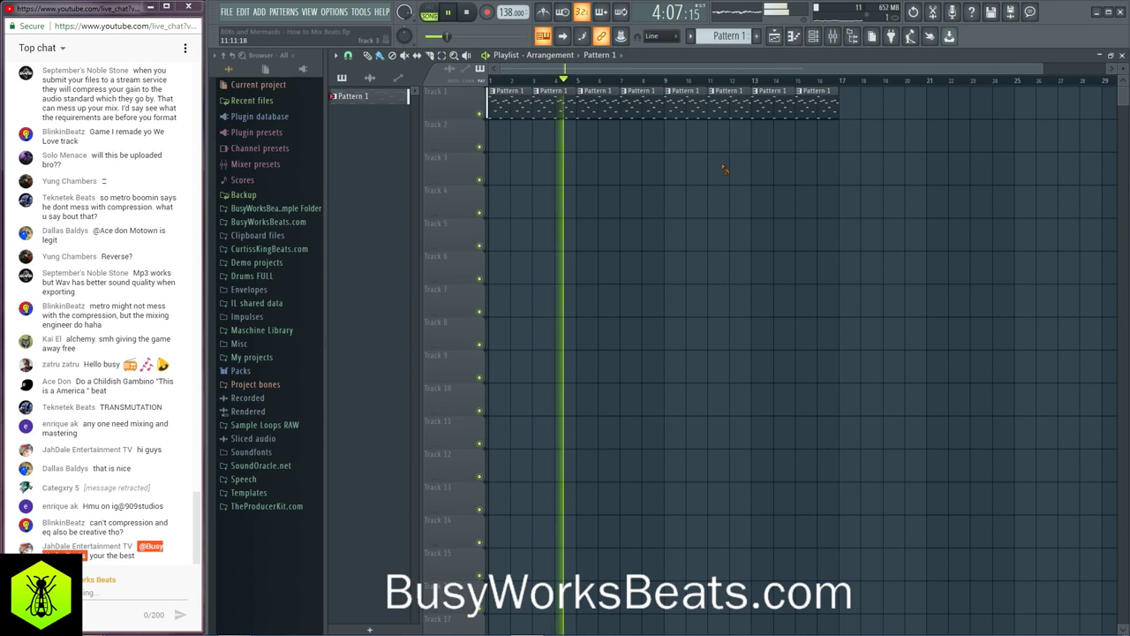
left_click(813, 37)
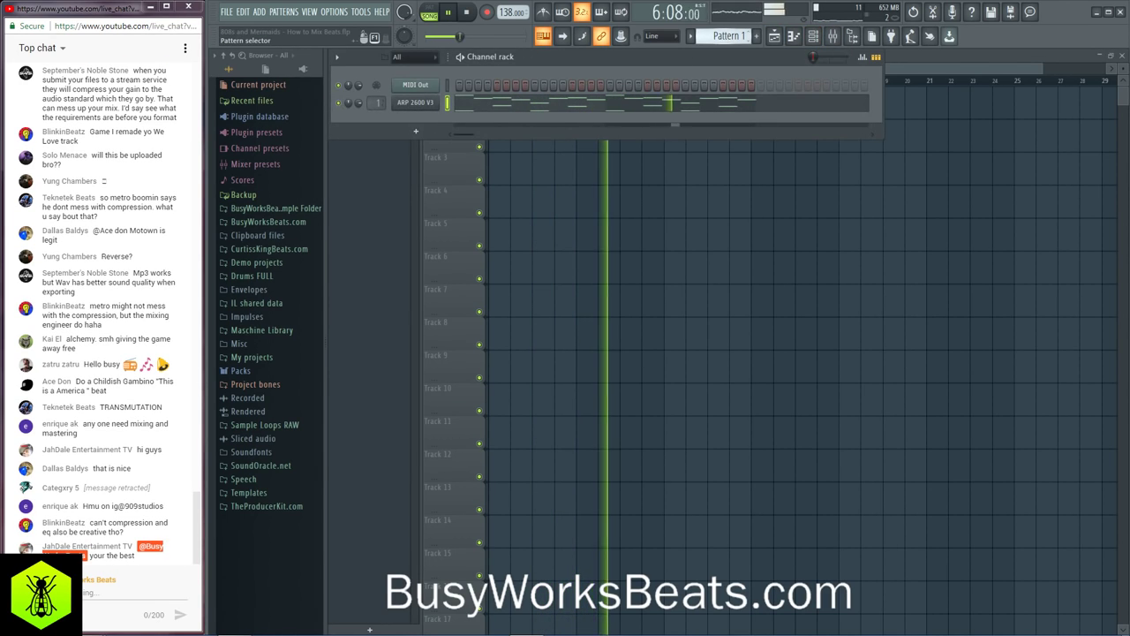
scroll(727, 35, "down", 2)
key("space")
scroll(728, 35, "up", 1)
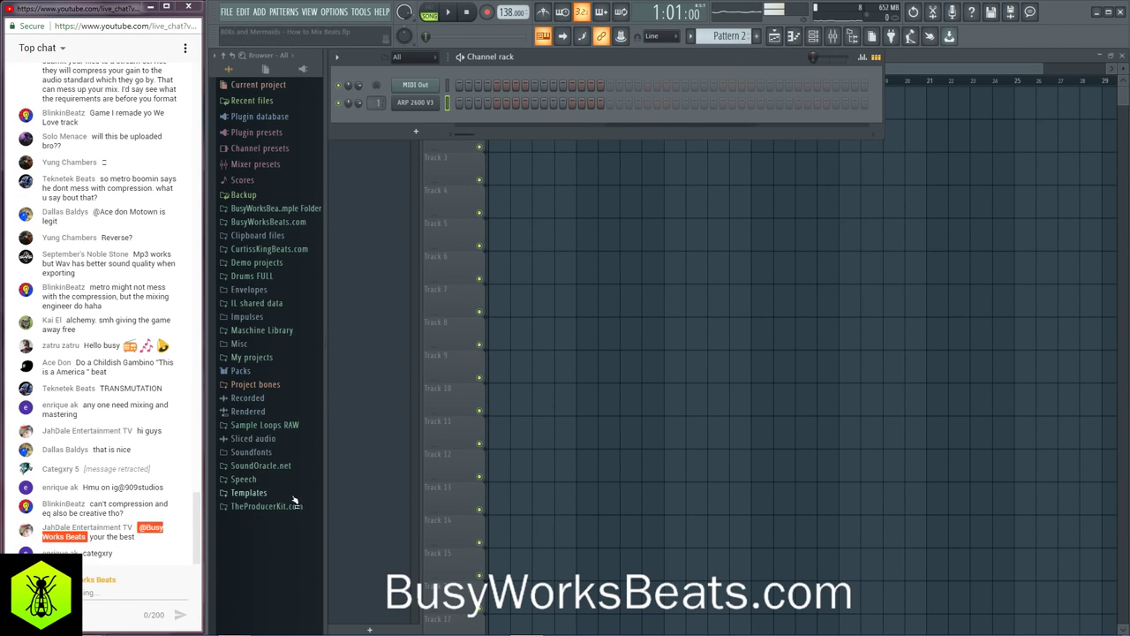
Step: Browse the SoundOracle.net library to the Claps folder of the No Games kit and start playback
left_click(265, 465)
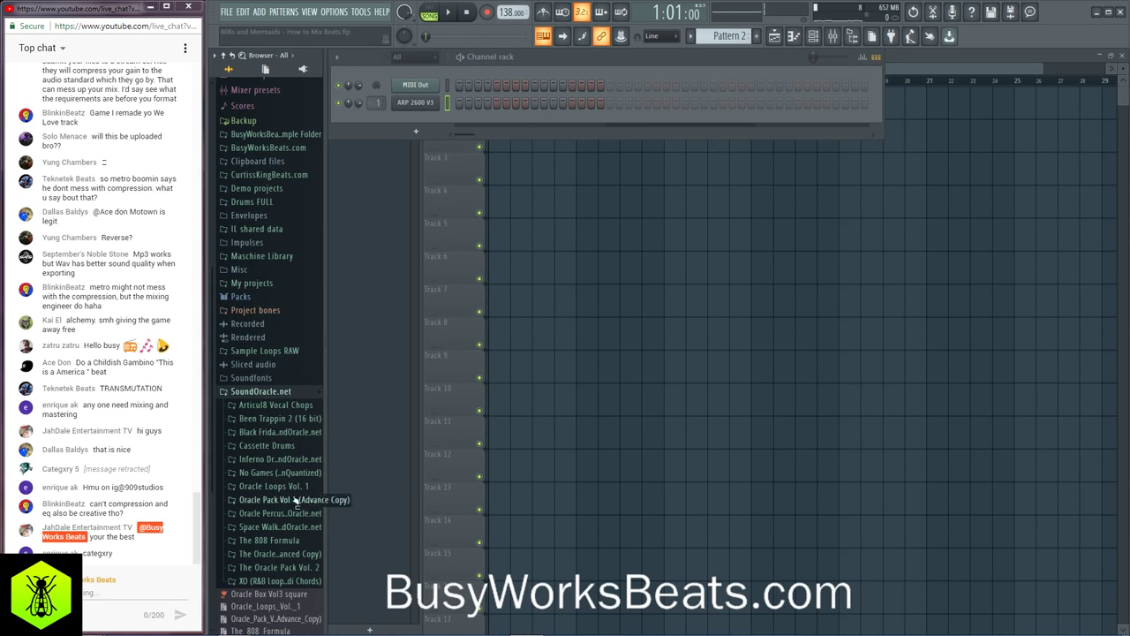
left_click(276, 581)
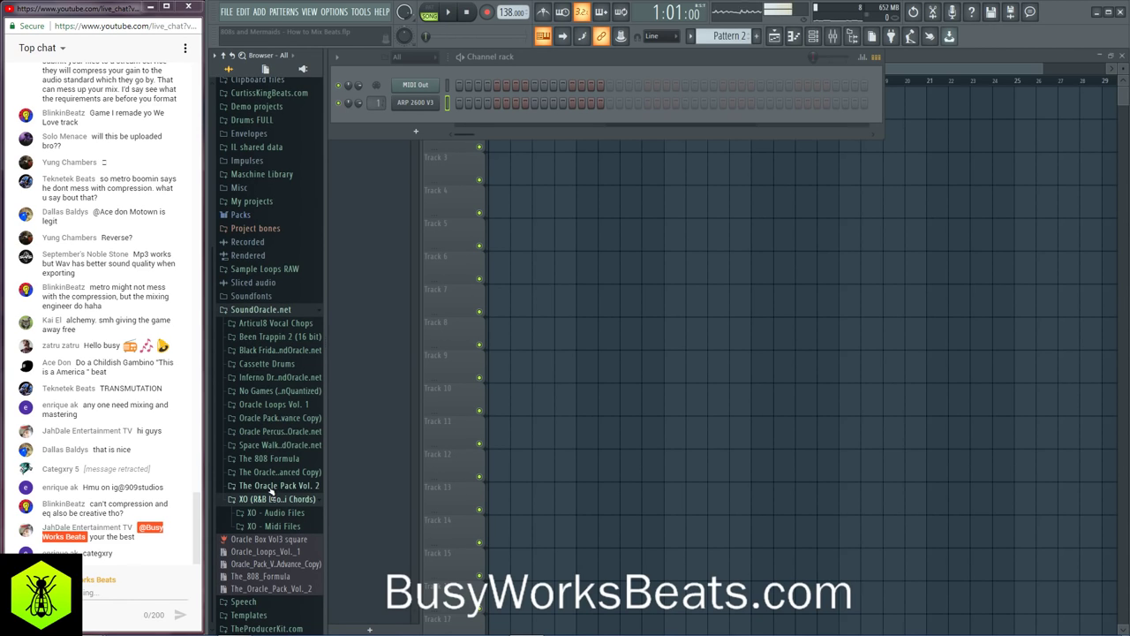
left_click(269, 390)
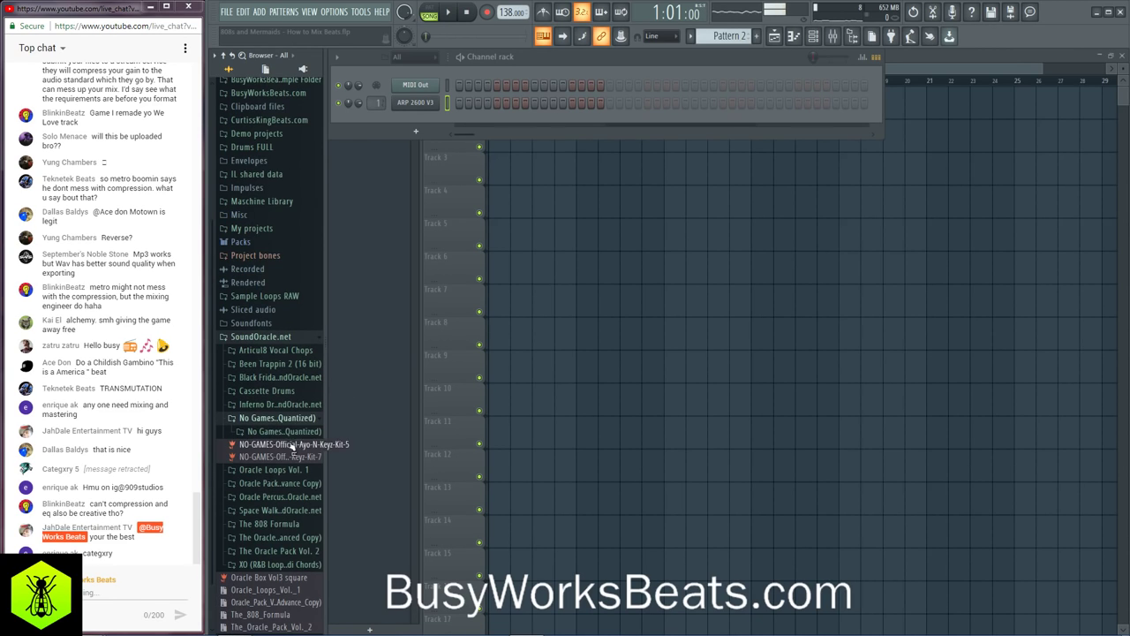
left_click(281, 432)
key("space")
left_click(265, 458)
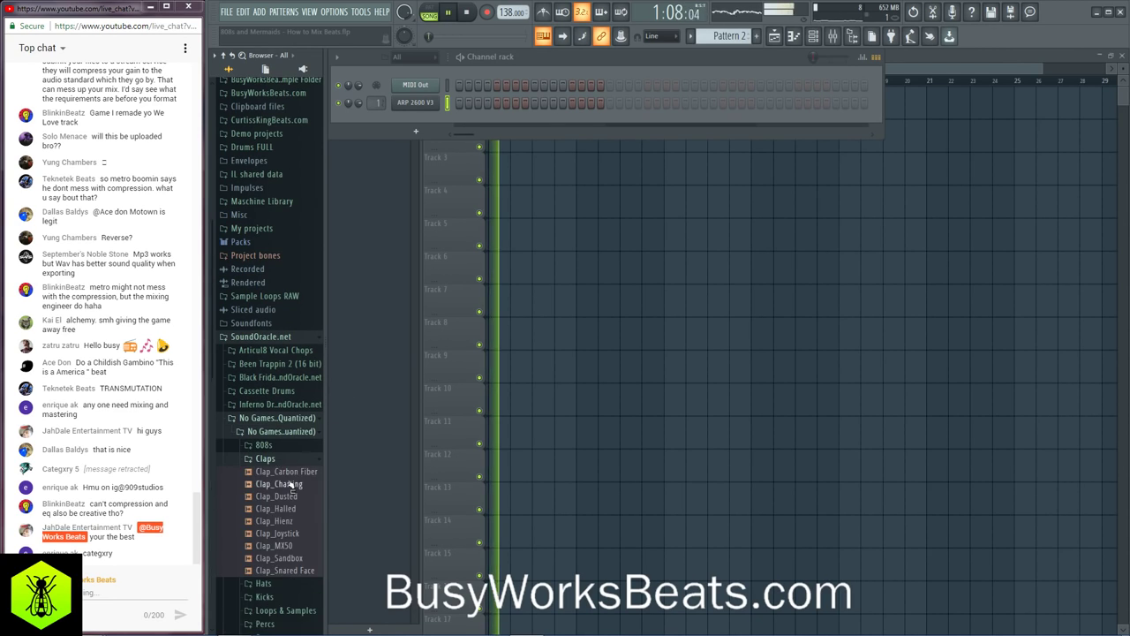
Step: Audition the No Games clap samples against the playing melody, from Clap_Hienz through to Clap_Charting
left_click_drag(292, 520, 294, 521)
key("space")
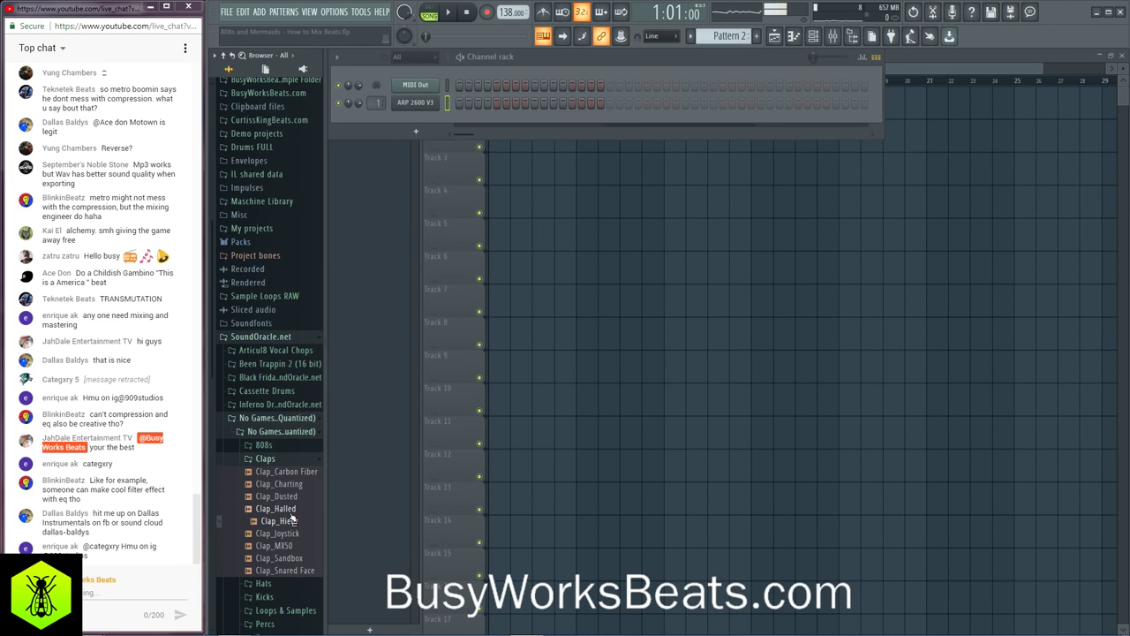
key("space")
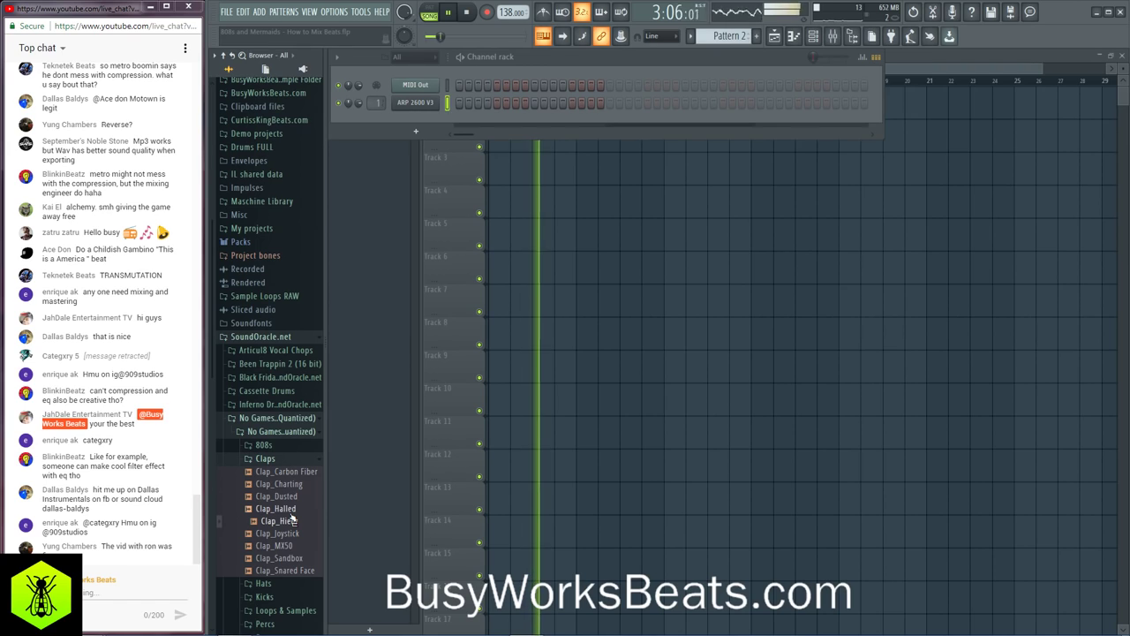
key("space")
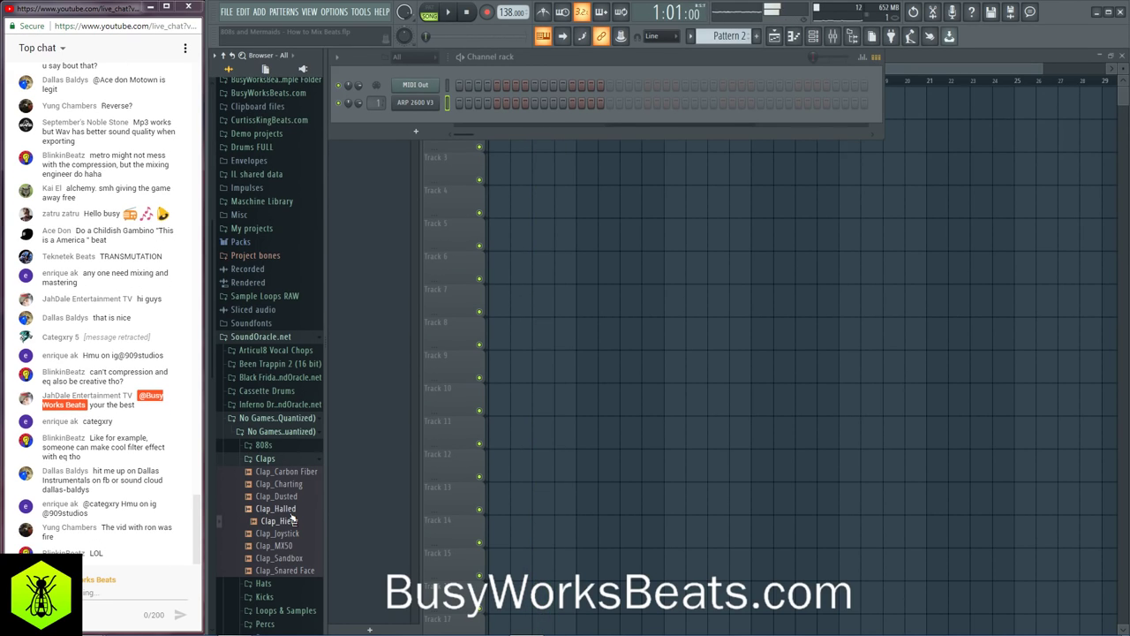
key("space")
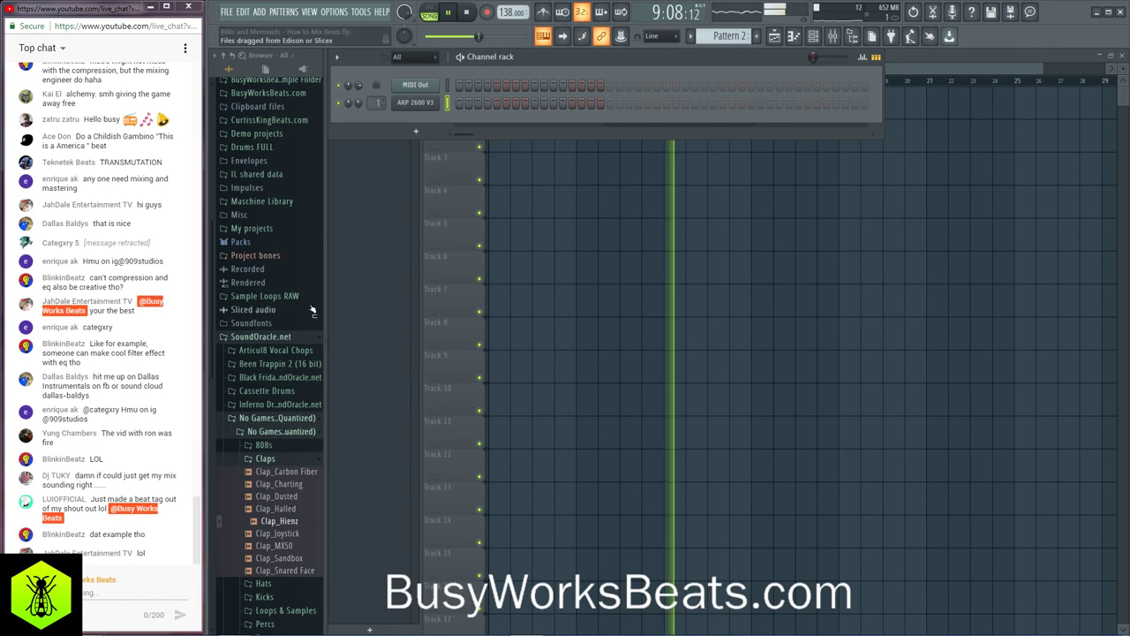
left_click(278, 533)
left_click(286, 546)
left_click(279, 558)
left_click(279, 545)
left_click(281, 510)
left_click(278, 497)
left_click(279, 484)
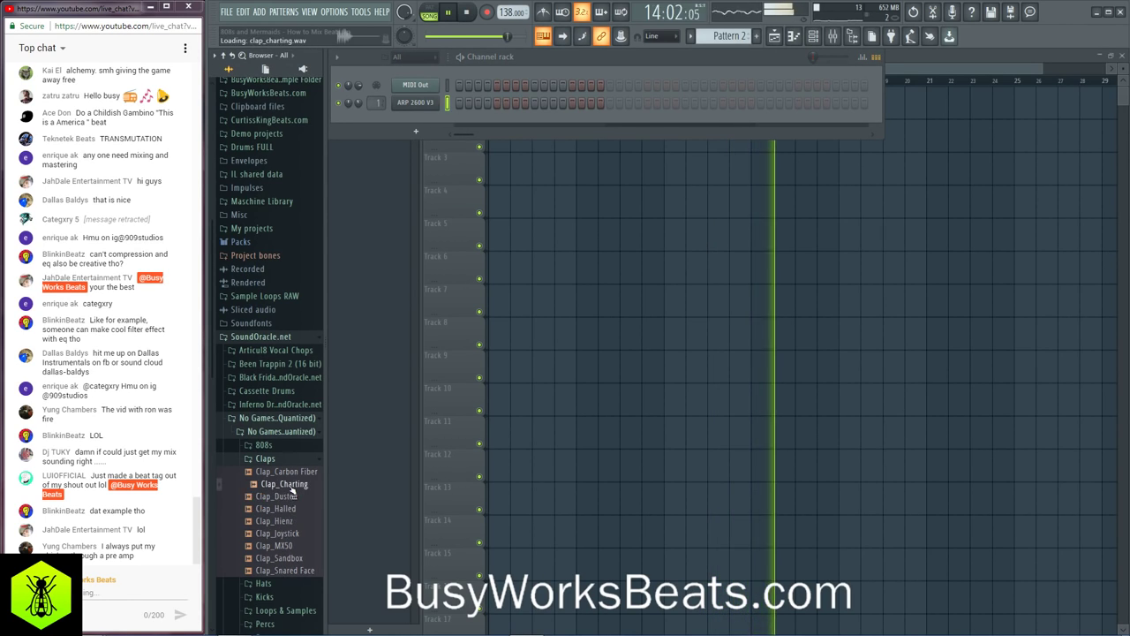
Step: Load Clap_Charting into a new channel, route it to mixer insert 2 and close its settings window
key("space")
right_click(292, 484)
left_click(337, 495)
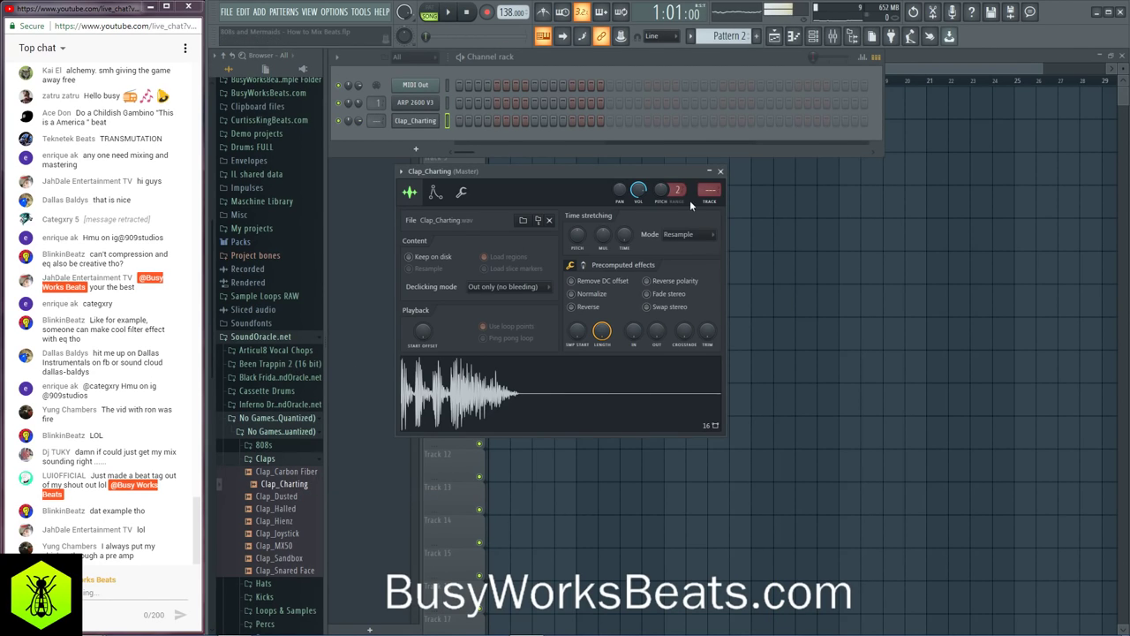
left_click(721, 171)
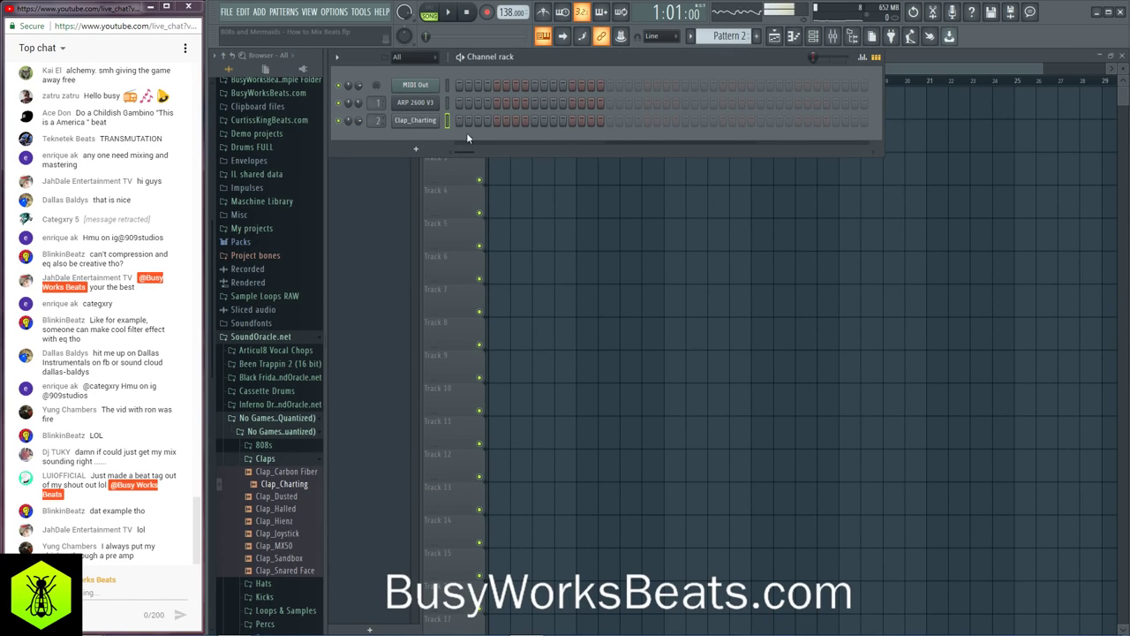
Step: Place a Pattern 2 clip at bar 1 of playlist Track 2
key("F6")
left_click(514, 126)
left_click_drag(515, 127, 475, 132)
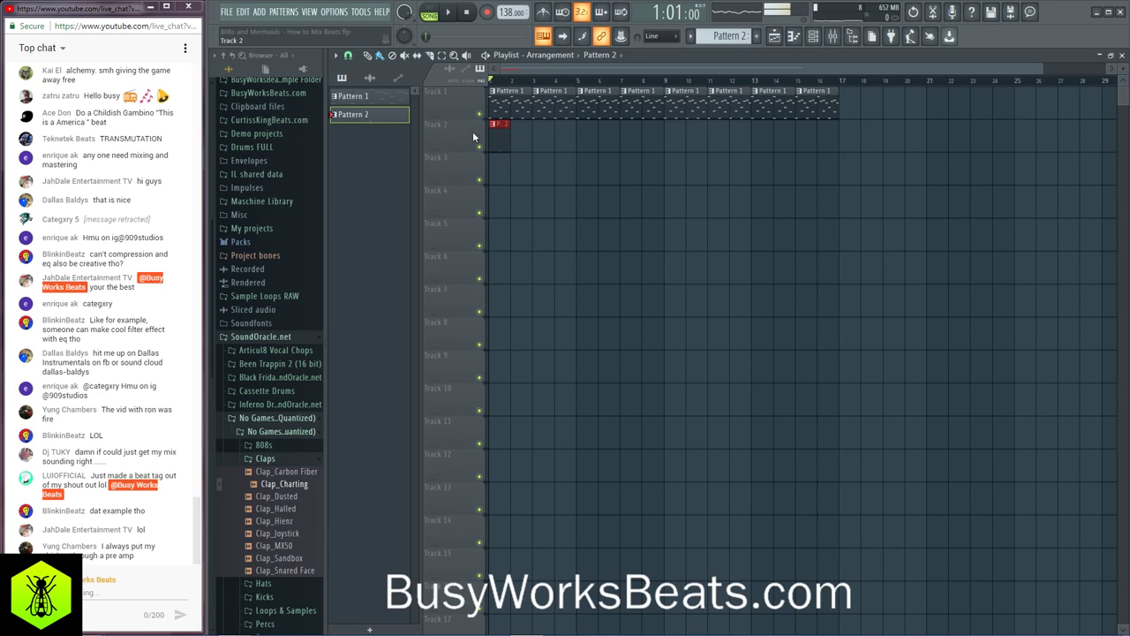
Step: Add a Clap_Charting hit on step 9 of Pattern 2 and play the arrangement from the start
key("F6")
key("space")
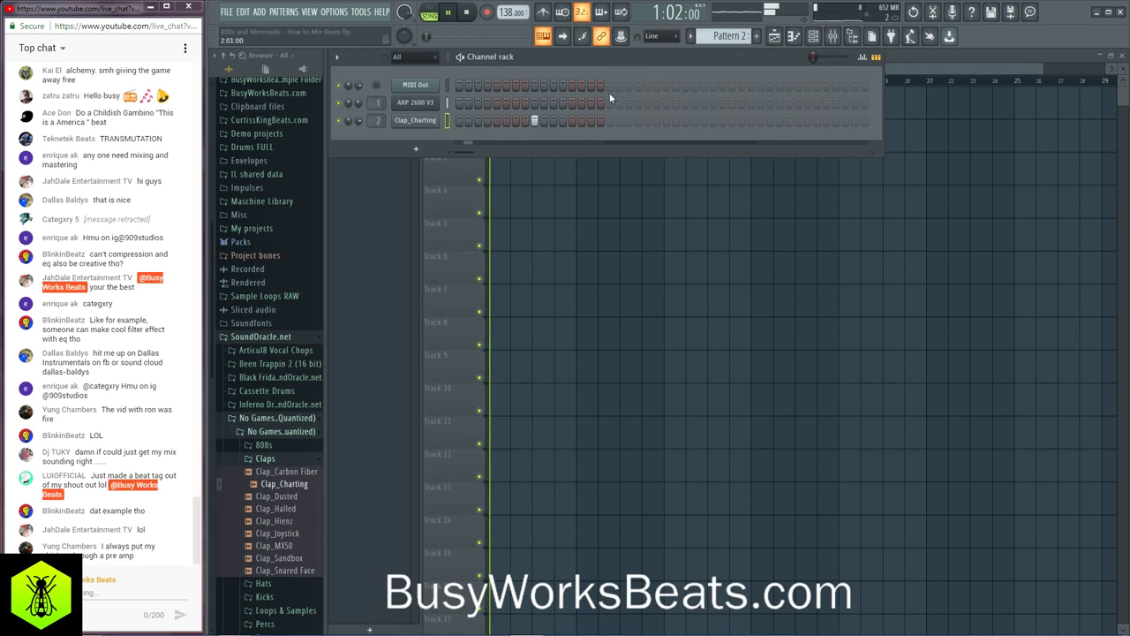
key("space")
key("F6")
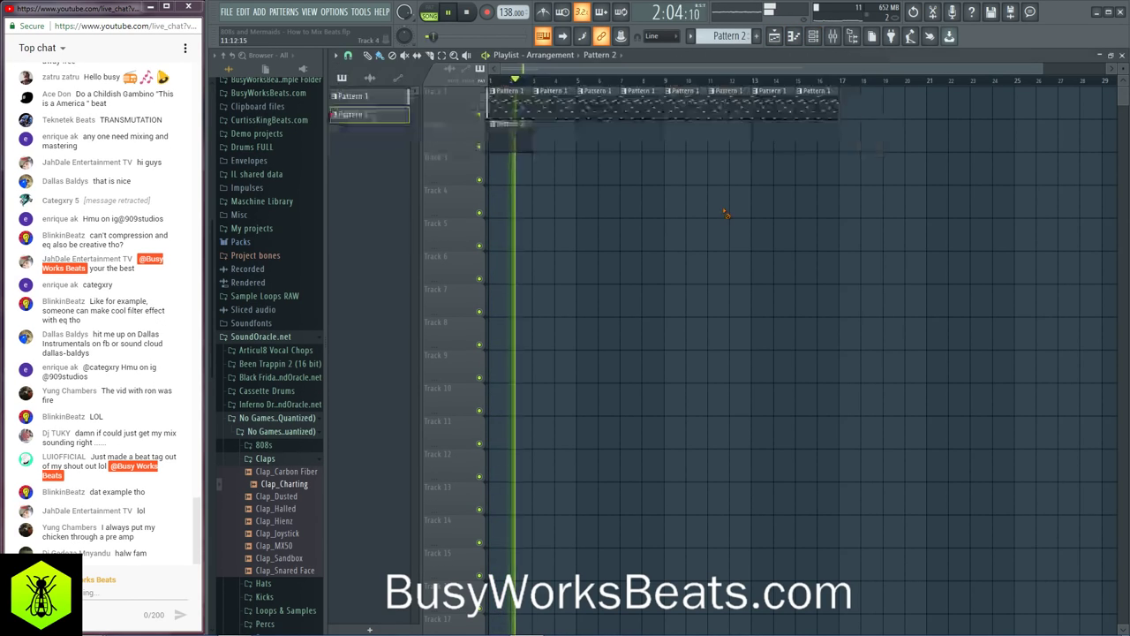
left_click(465, 15)
key("space")
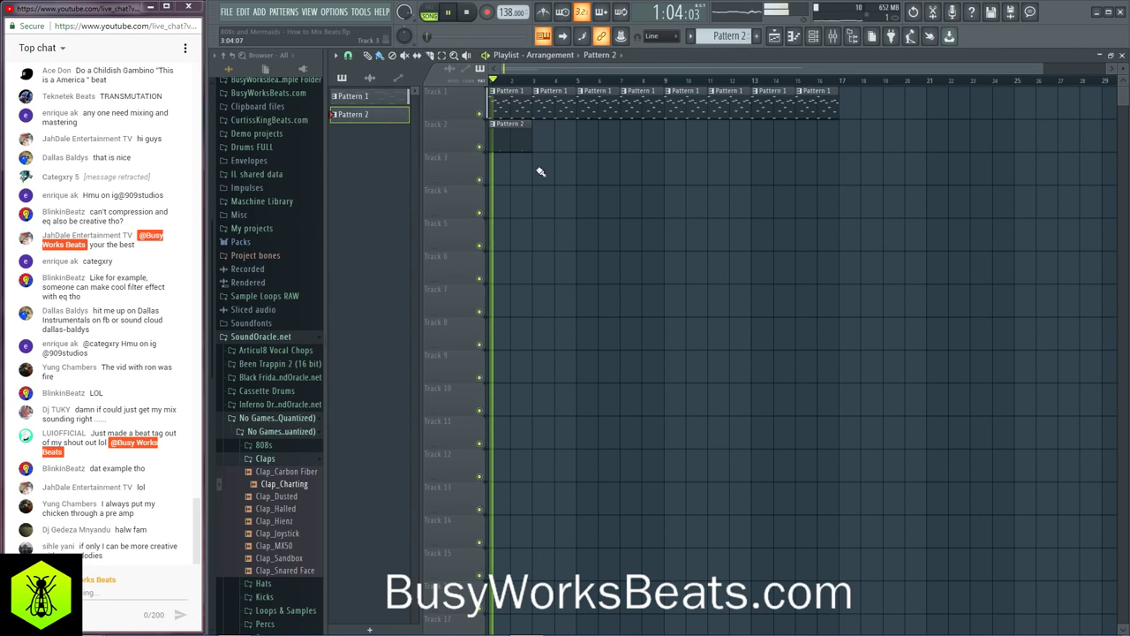
Step: Paint further Pattern 2 clips along playlist Track 2 from bar 3 up to bar 17
left_click(794, 37)
key("F7")
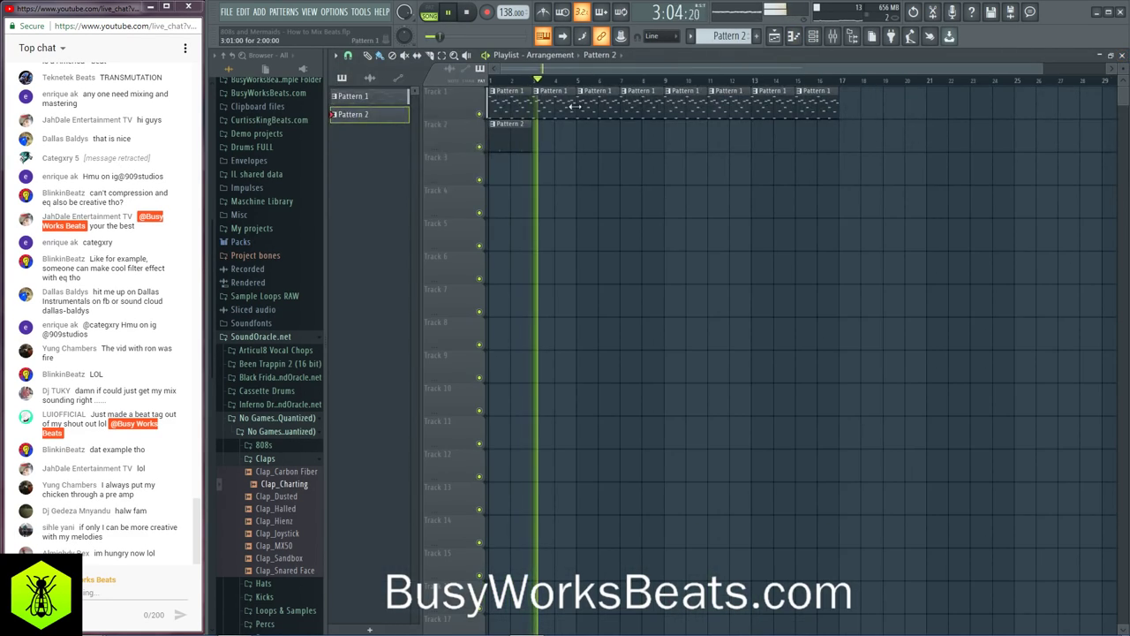
key("space")
left_click_drag(542, 144, 835, 139)
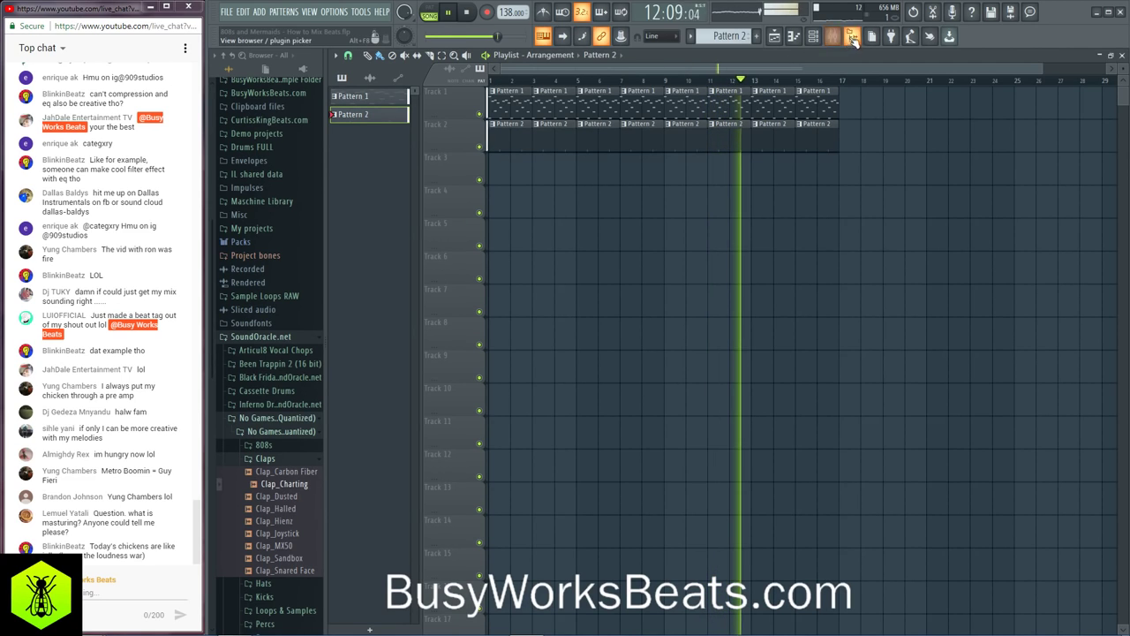
Step: Load Kick_GXT from the No Games kit's Kicks folder into a new channel
left_click(832, 35)
left_click(465, 278)
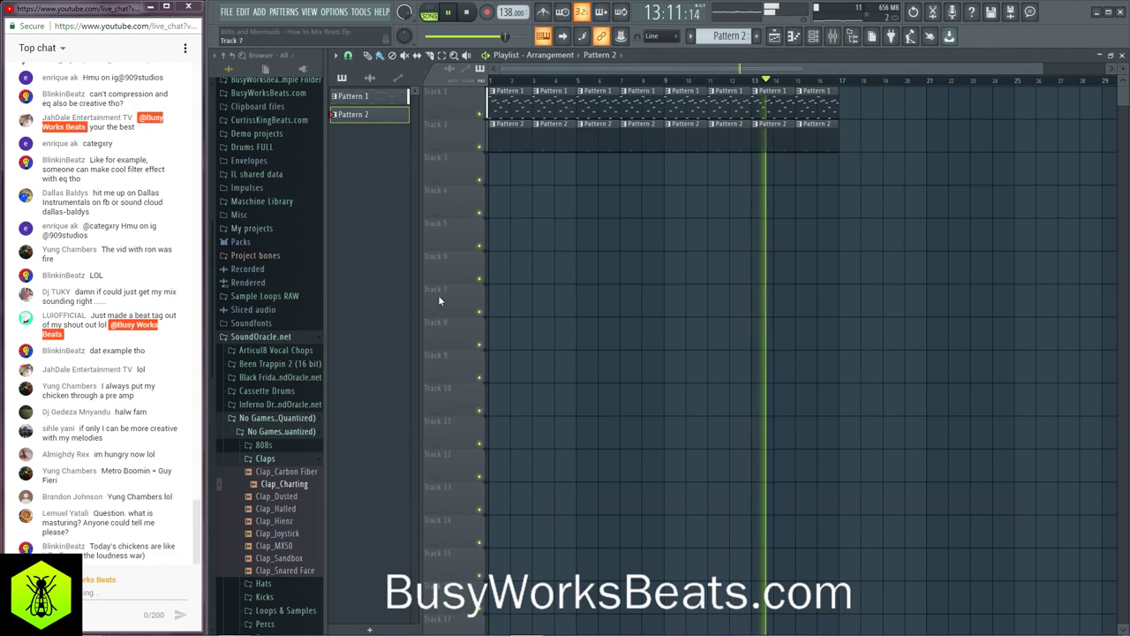
scroll(274, 495, "down", 2)
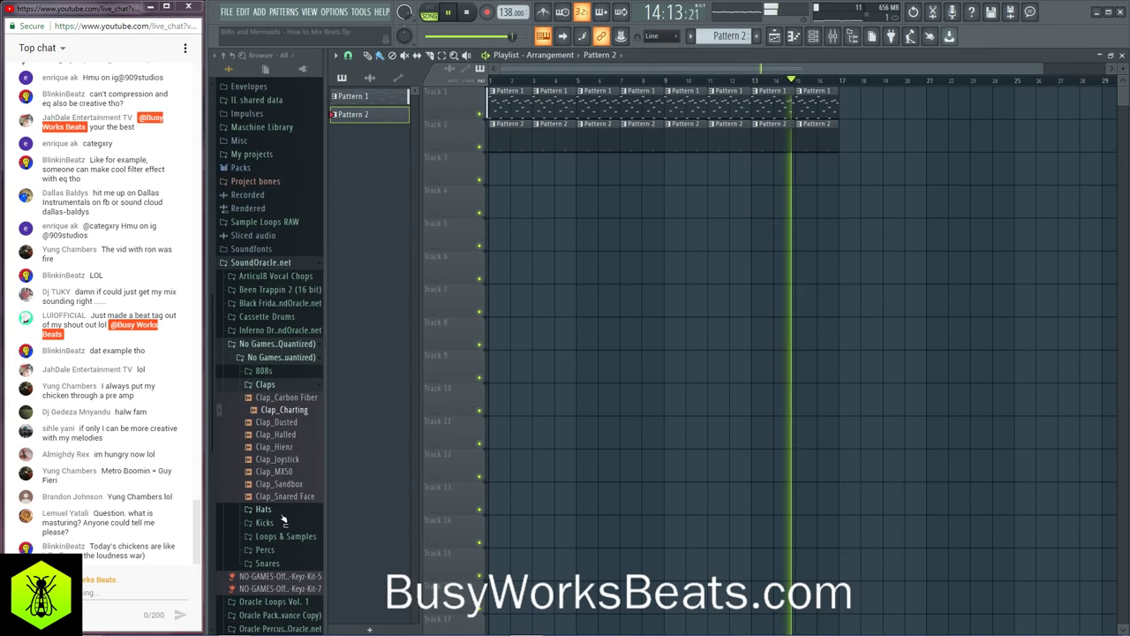
left_click(265, 522)
scroll(287, 459, "down", 3)
left_click(278, 415)
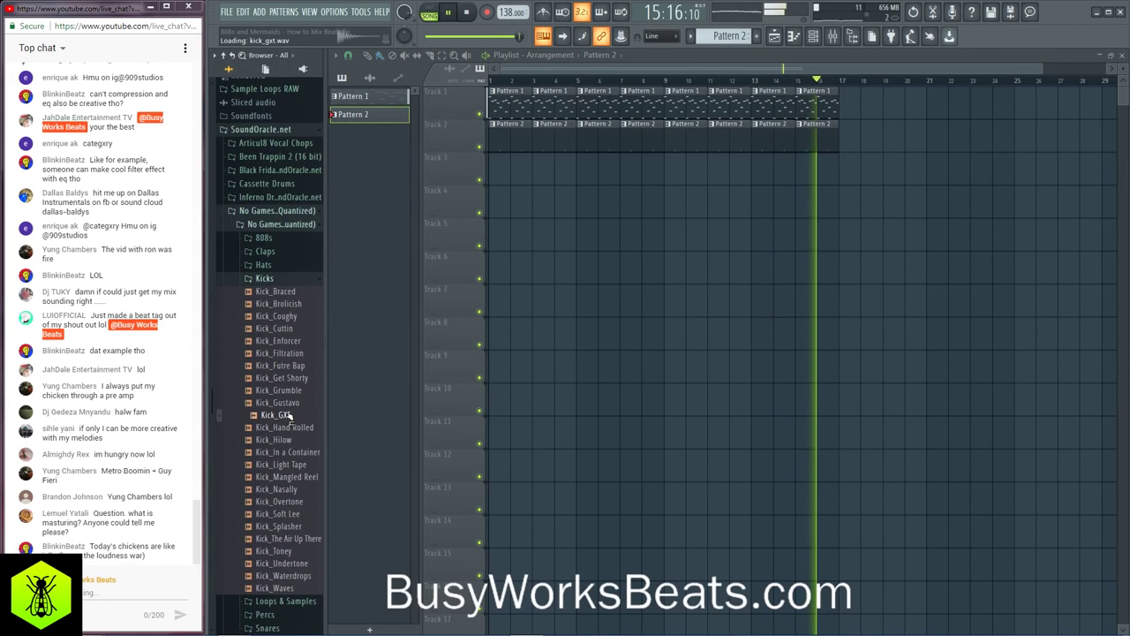
right_click(289, 415)
left_click(336, 426)
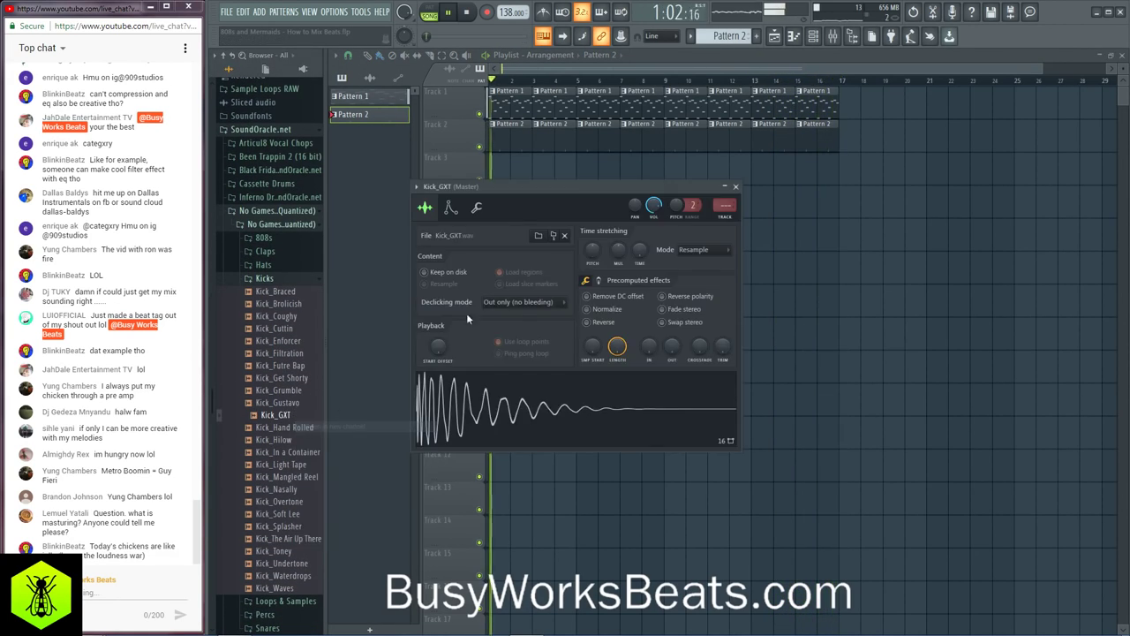
Step: Program Kick_GXT hits on steps 1, 7, 13, 15, 21 and 27 of Pattern 2 and play the arrangement
left_click(736, 186)
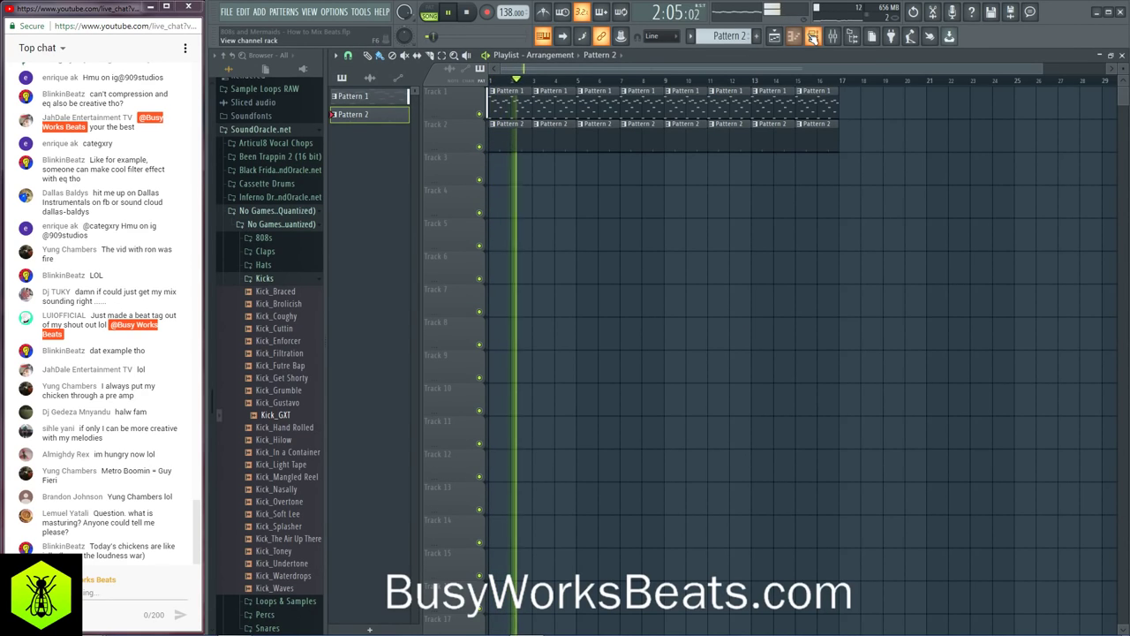
left_click(812, 36)
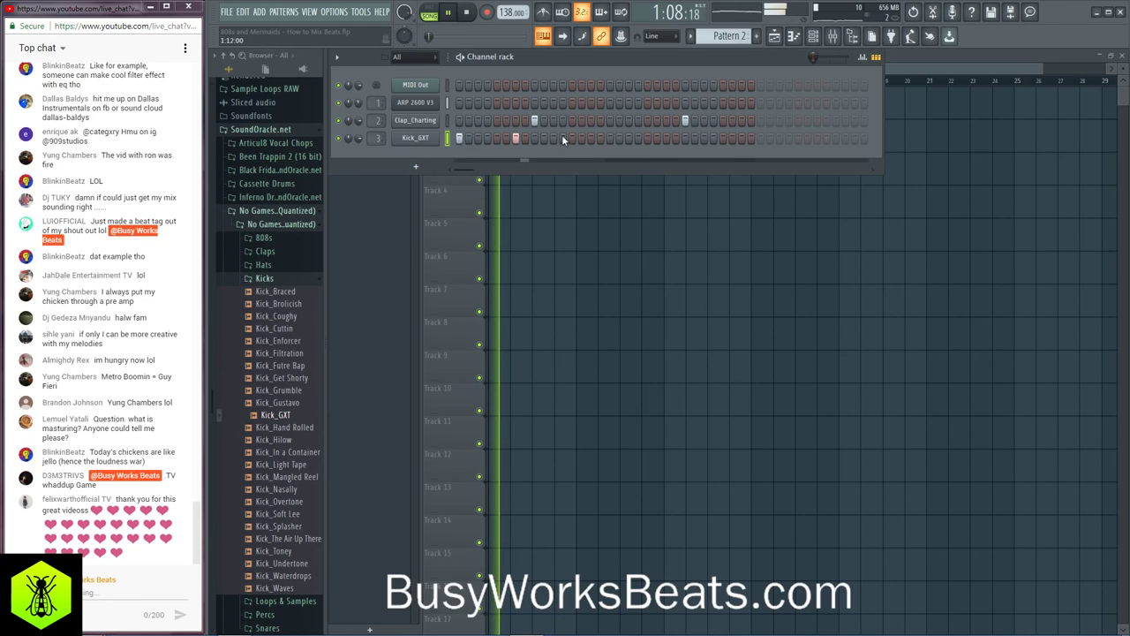
left_click(572, 138)
left_click(591, 138)
key("space")
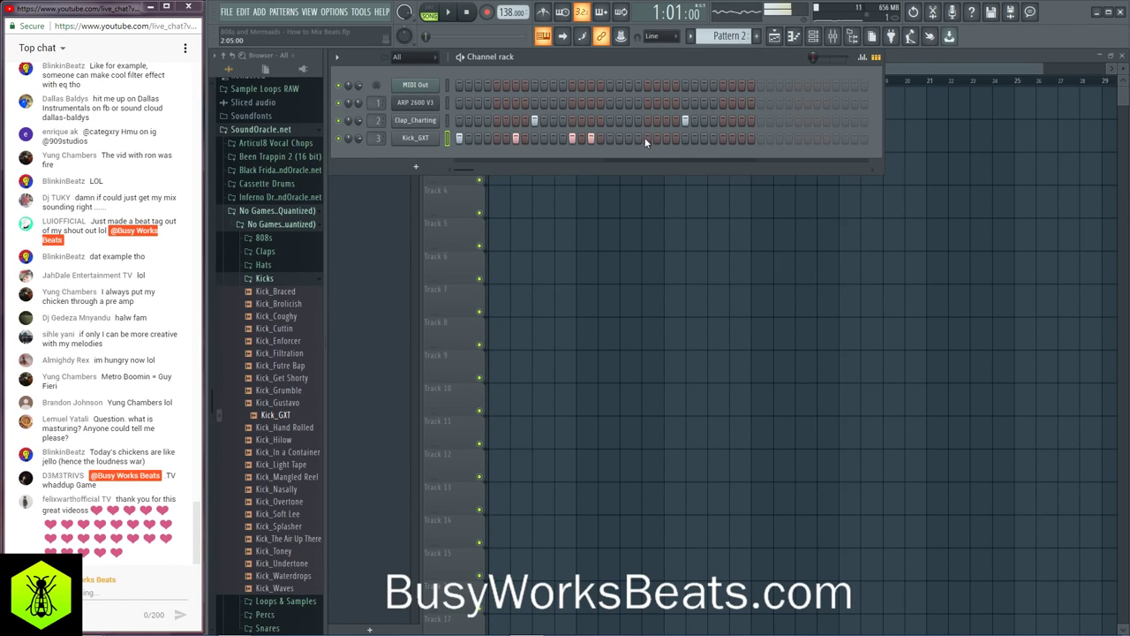
left_click(648, 137)
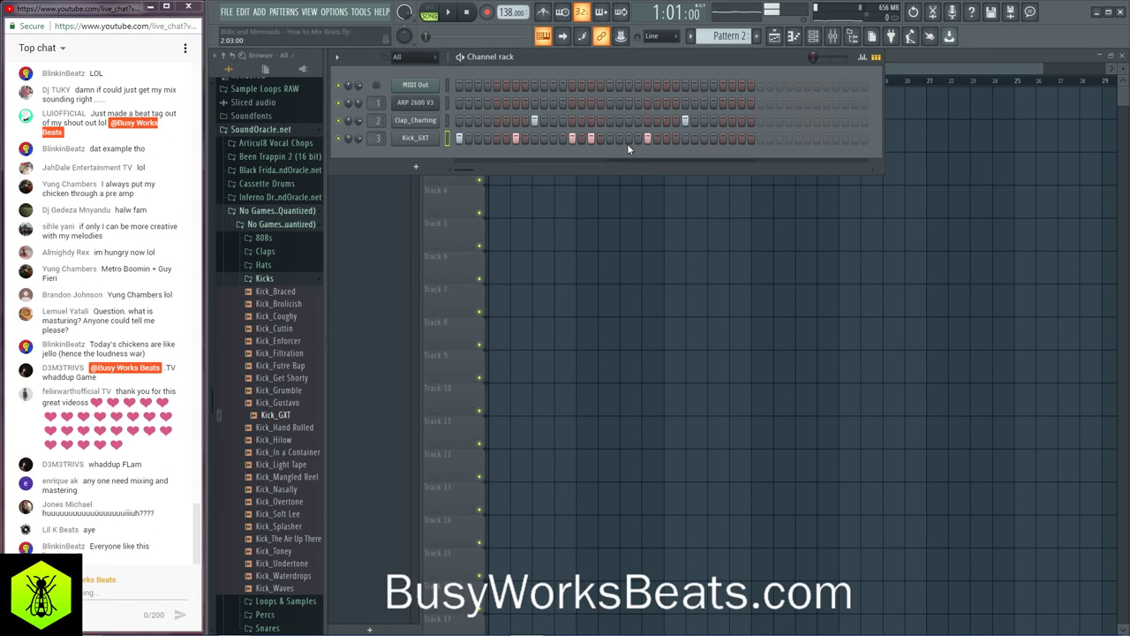
key("space")
left_click(704, 138)
key("F6")
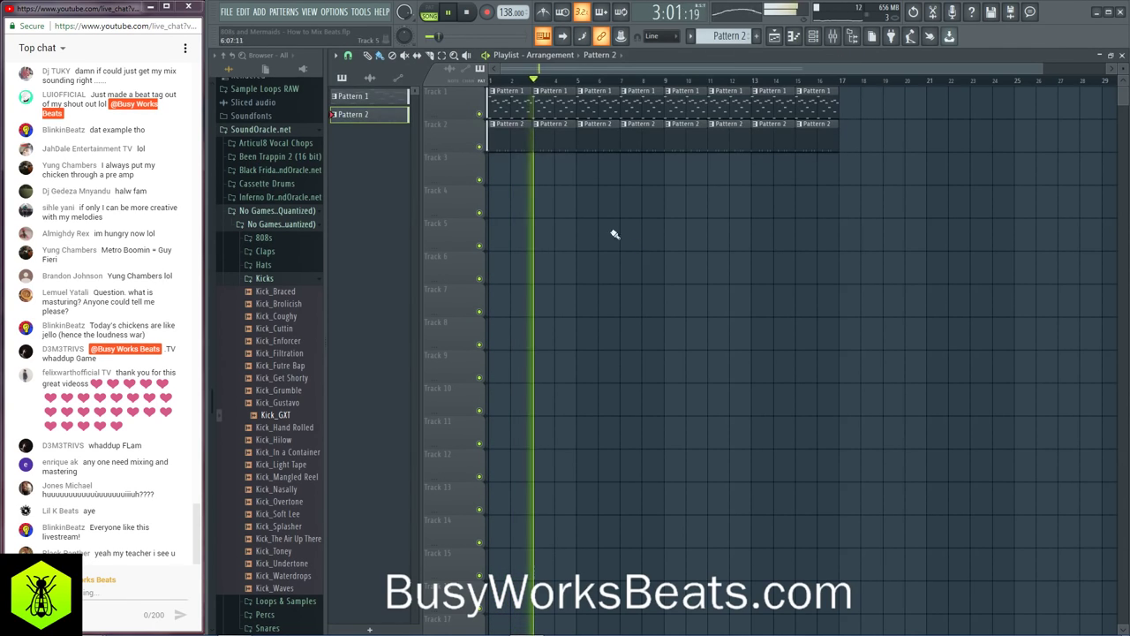
Step: Adjust the silence trimming threshold of the Kick_GXT sample in its channel settings
left_click(813, 36)
left_click(415, 139)
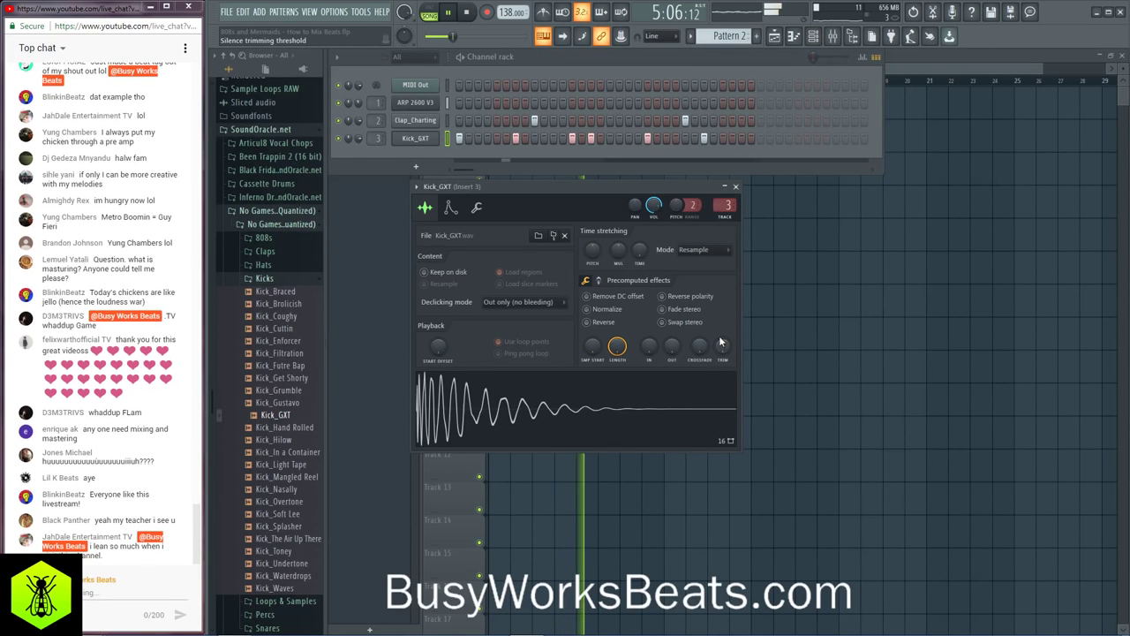
left_click_drag(720, 342, 726, 341)
left_click(736, 186)
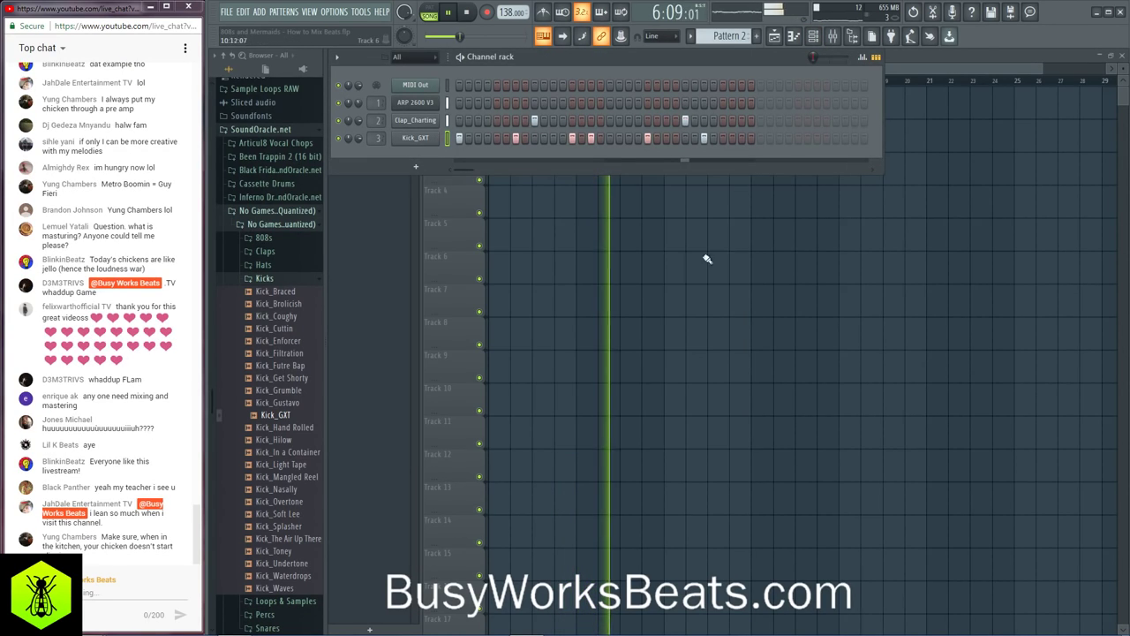
Step: Stop playback and load Hat_Braised from the No Games kit's Hats folder into a new channel
left_click(263, 265)
key("space")
key("F6")
right_click(481, 314)
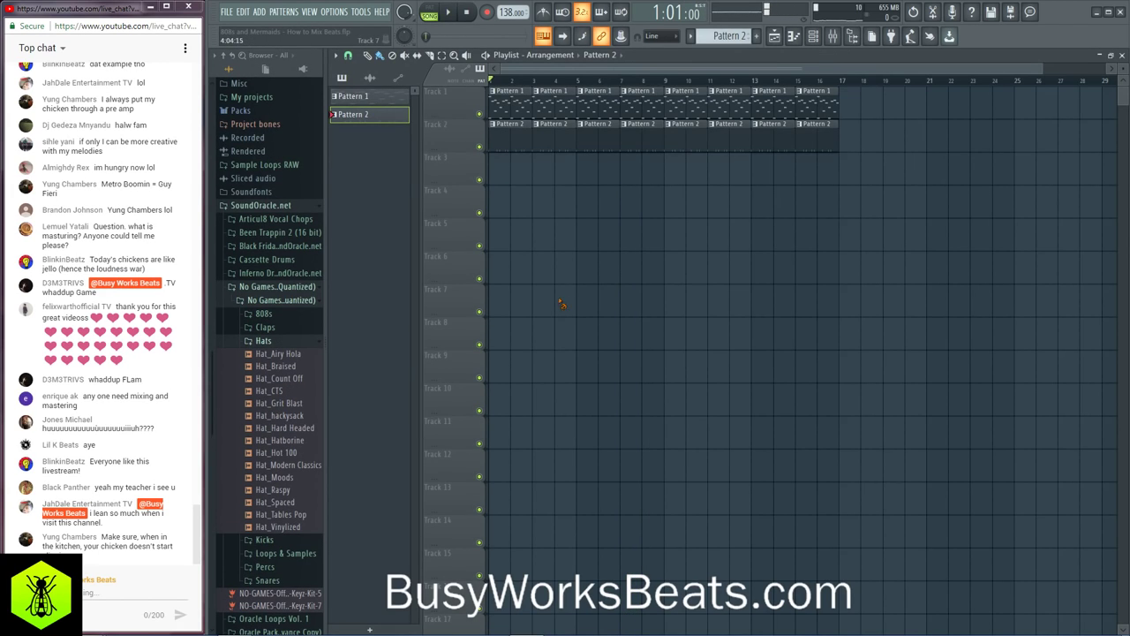
left_click(813, 36)
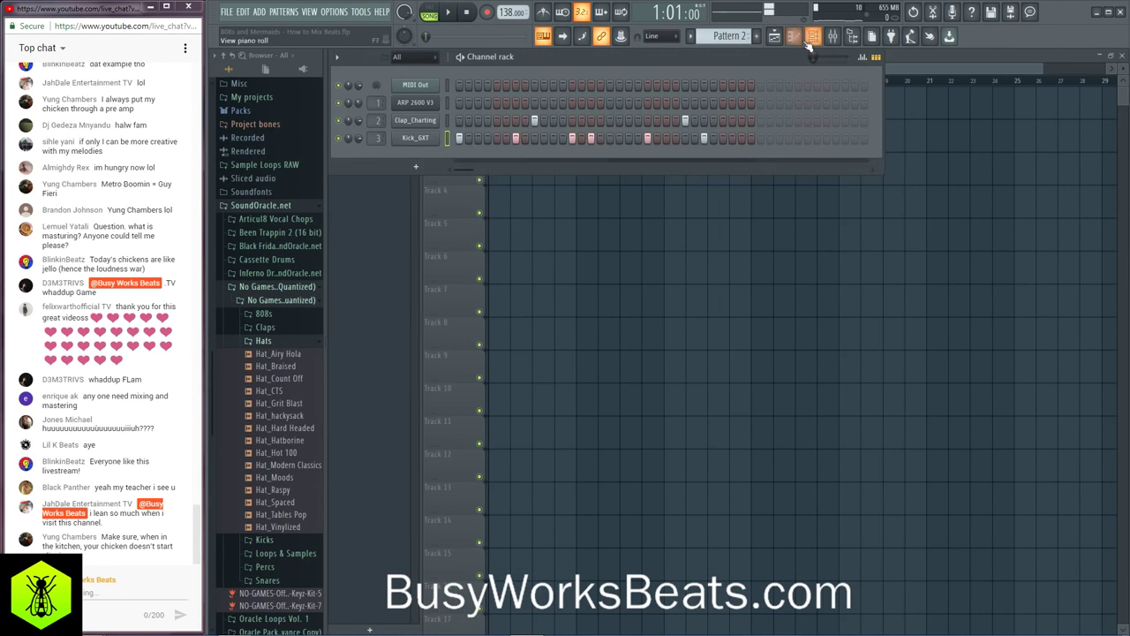
right_click(277, 367)
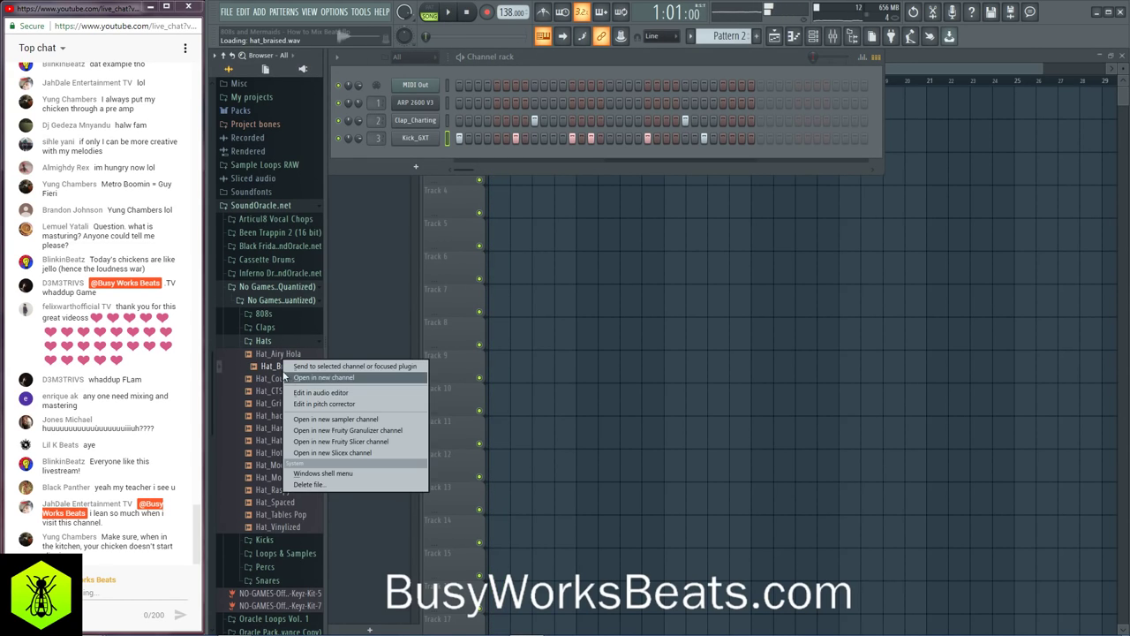
left_click(293, 377)
left_click(751, 202)
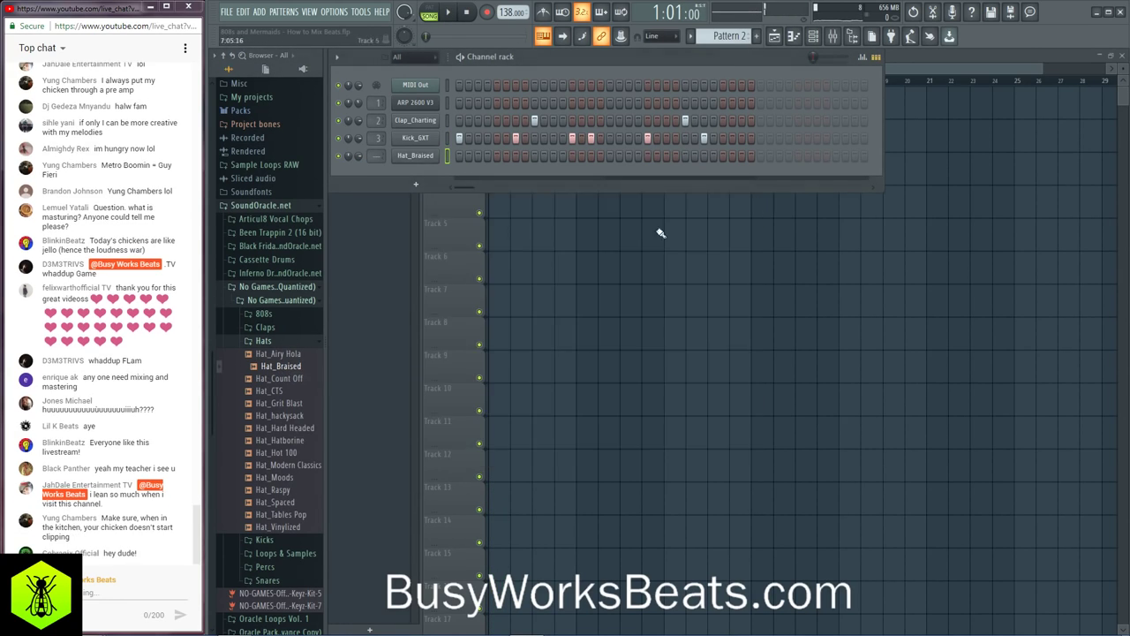
Step: Load Hat_Count Off into a new channel and route the two hat channels to mixer tracks 4 and 5
right_click(292, 378)
left_click(305, 388)
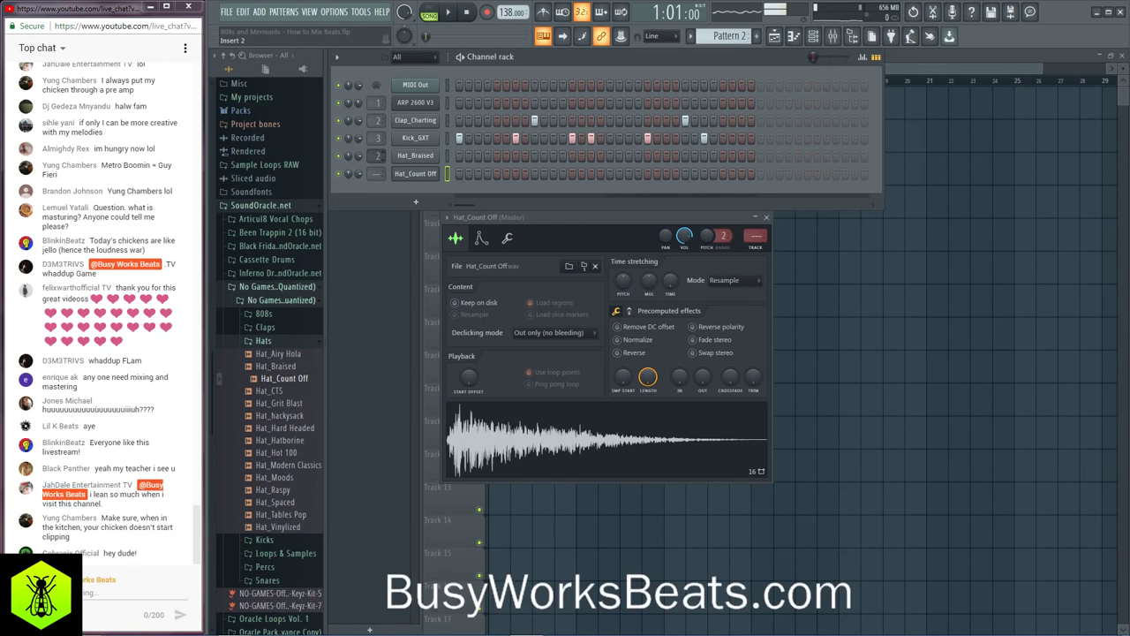
key("ctrl+l")
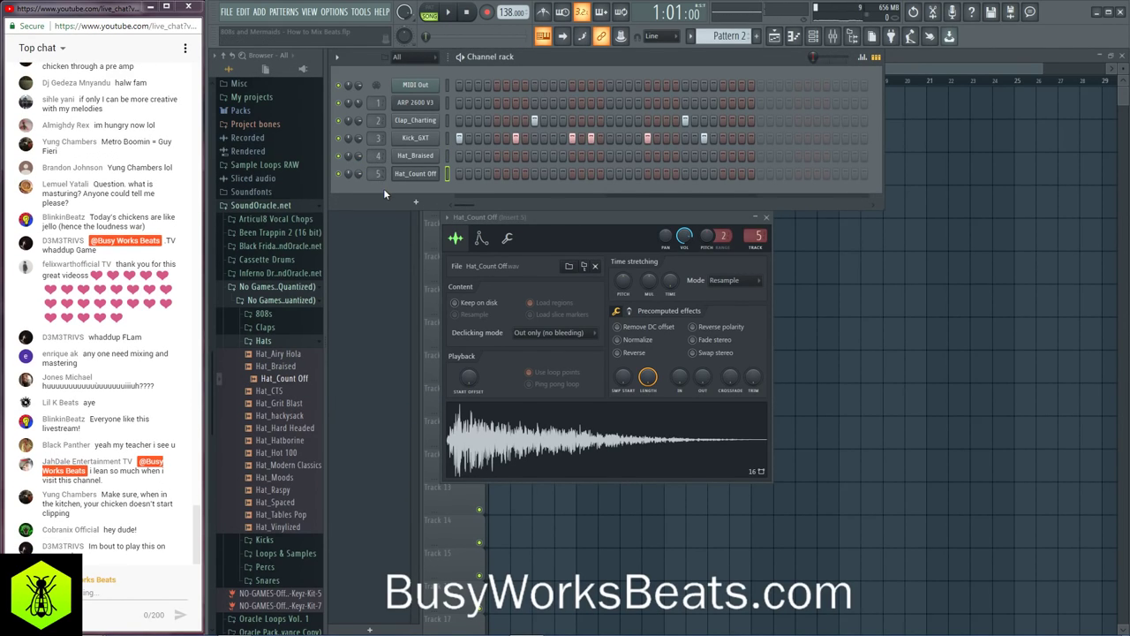
Step: Create Pattern 3, place its clip at bar 1 of playlist Track 3 and show its channel steps
key("F4")
key("F5")
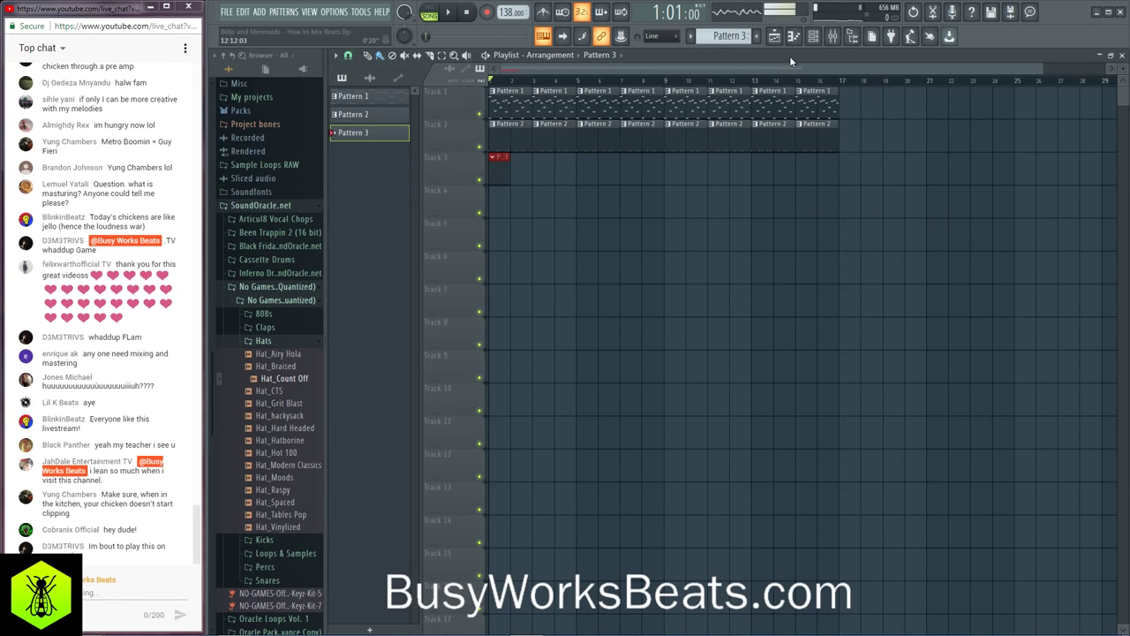
left_click(816, 38)
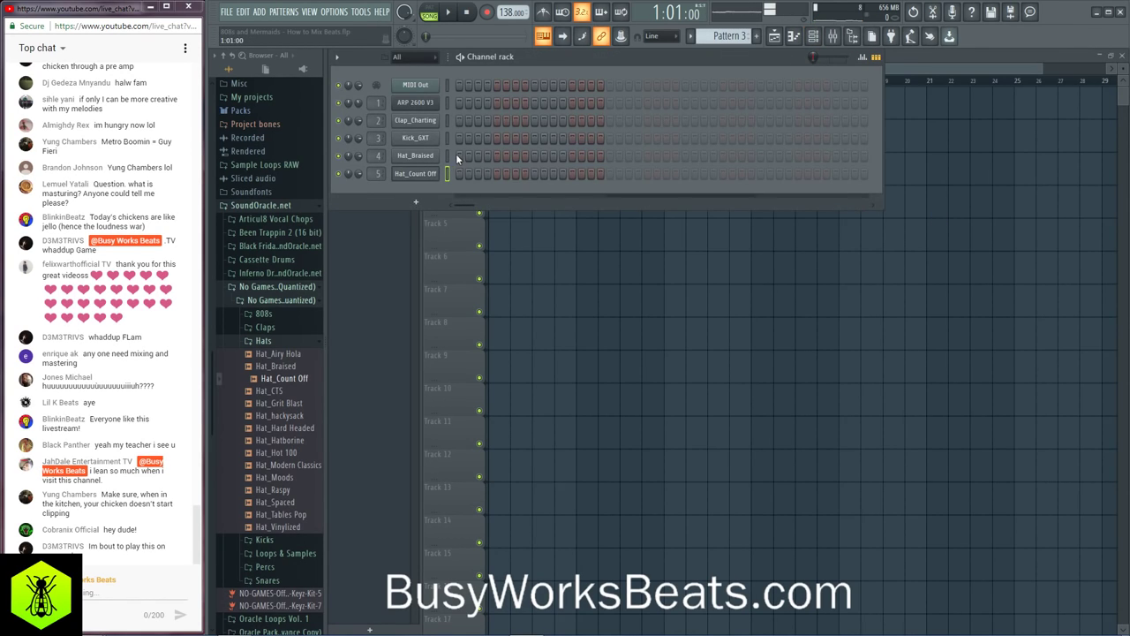
Step: Add a Hat_Braised hit on step 1 and Hat_Count Off hits on steps 5, 6, 7, 11, 13 and 15 of Pattern 3
key("F6")
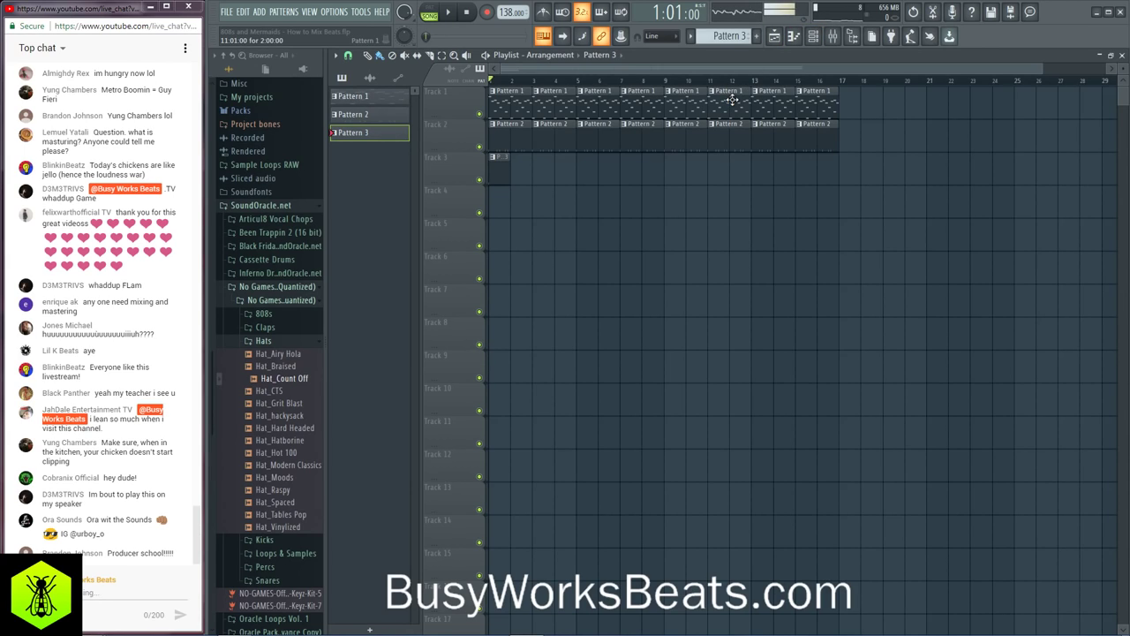
left_click(816, 37)
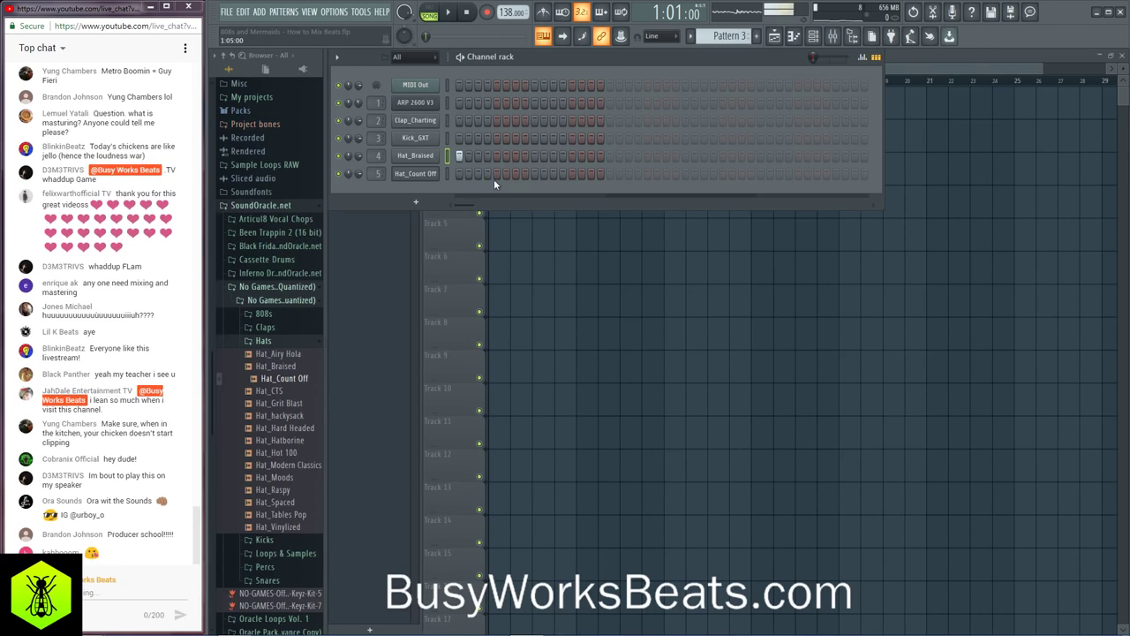
key("space")
left_click_drag(497, 171, 520, 171)
left_click(573, 174)
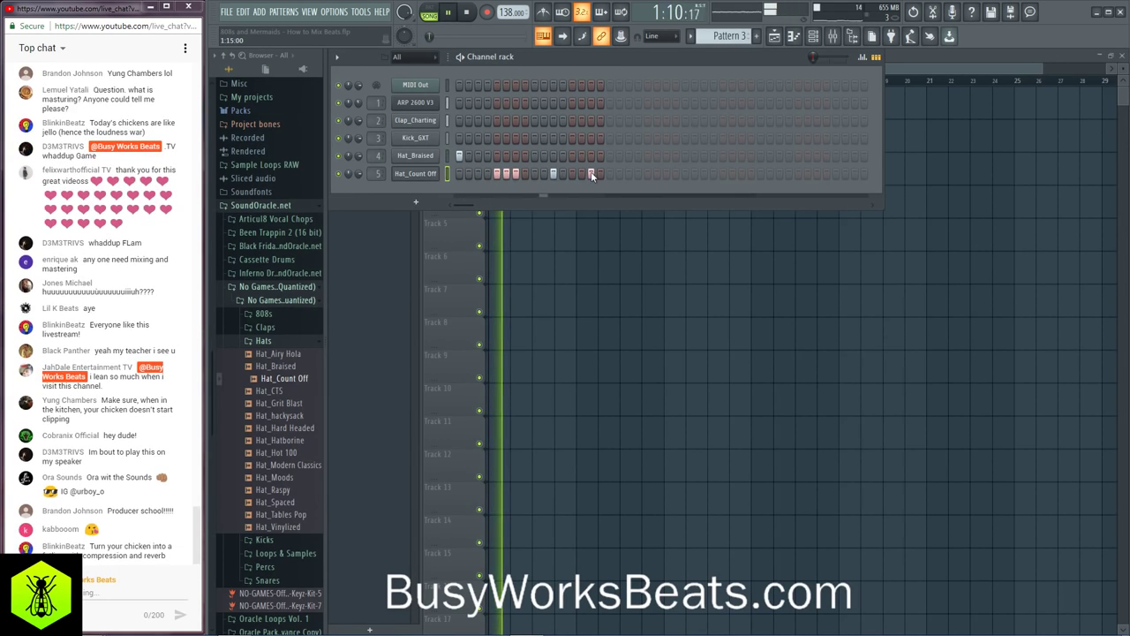
left_click(590, 173)
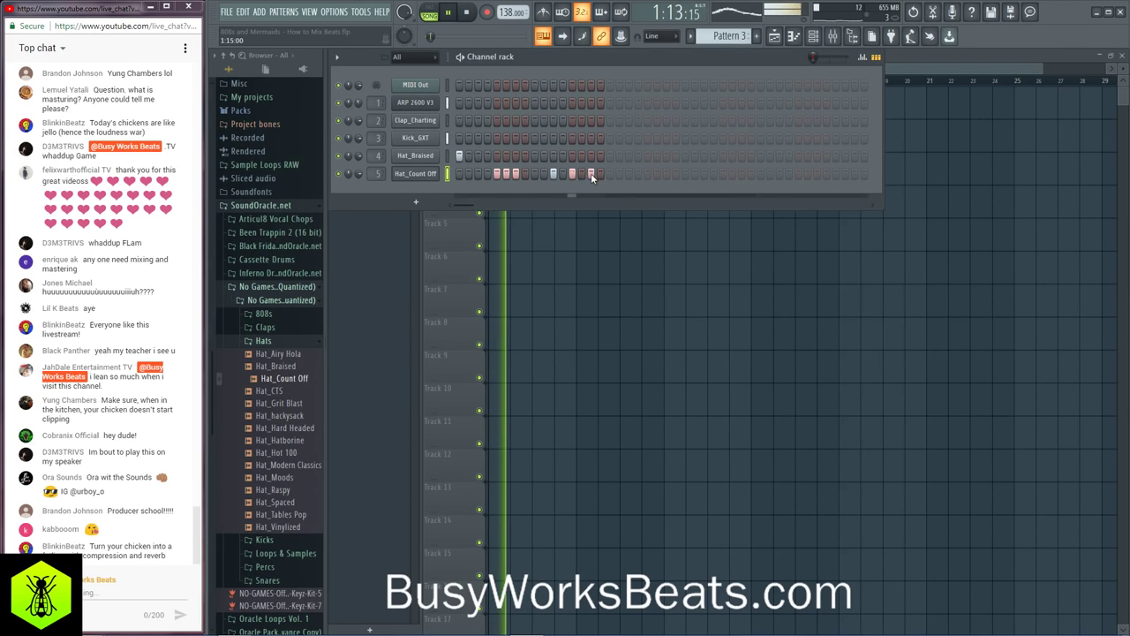
Step: Extend Pattern 3 with a Hat_Braised hit on step 17 and Hat_Count Off hits on steps 19, 21, 22, 23, 27, 29 and 31
left_click(612, 156)
left_click(628, 173)
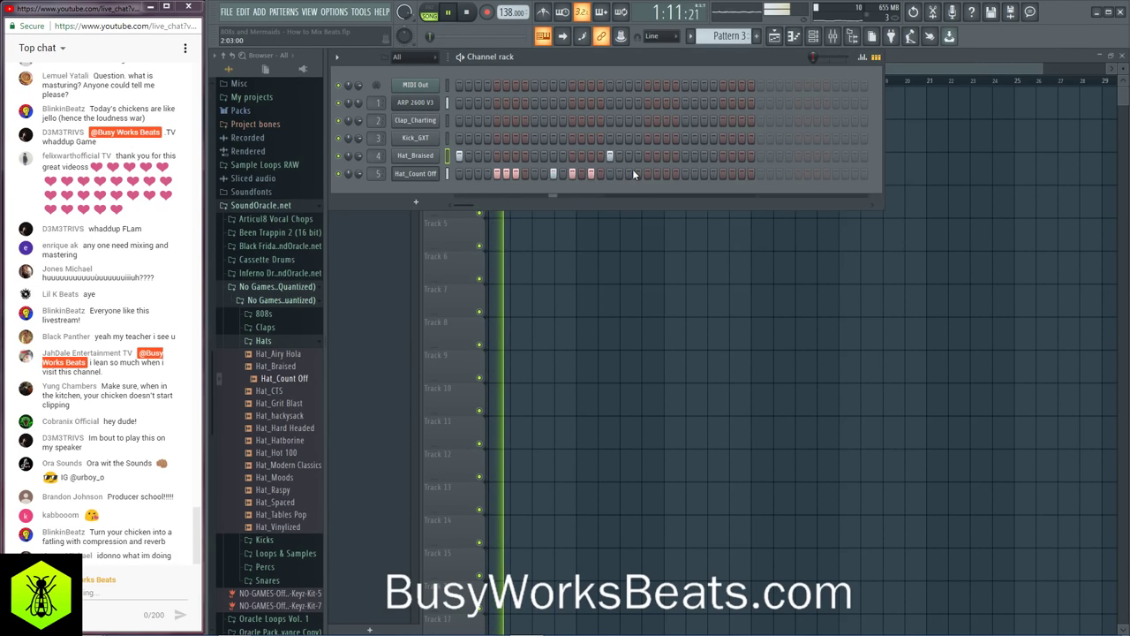
left_click(646, 173)
key("space")
left_click_drag(658, 174, 666, 176)
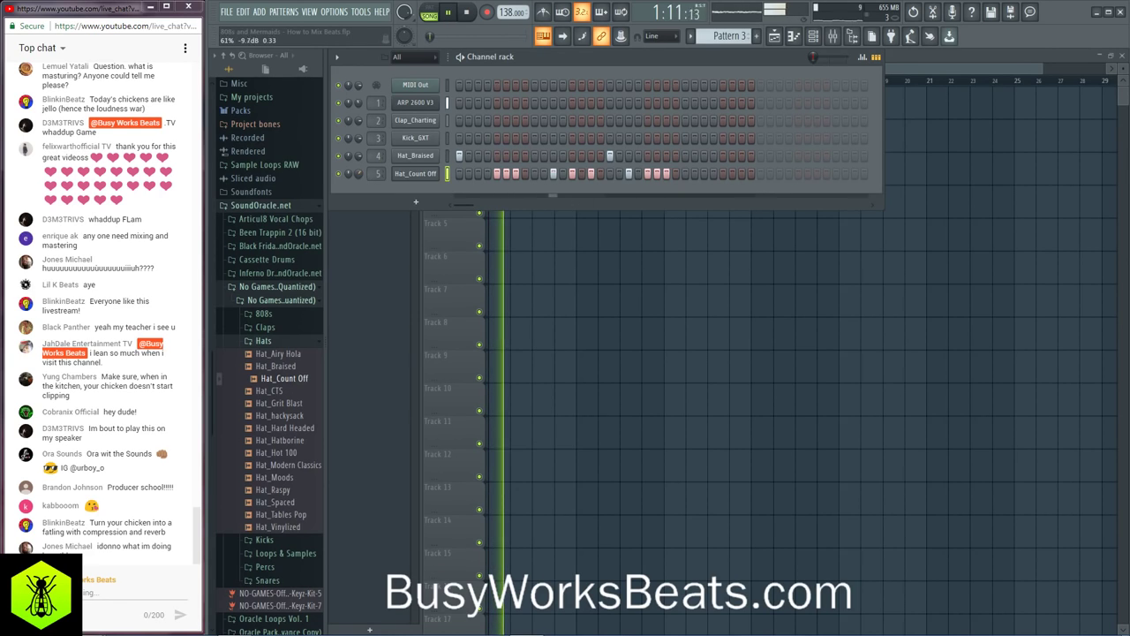
left_click(703, 174)
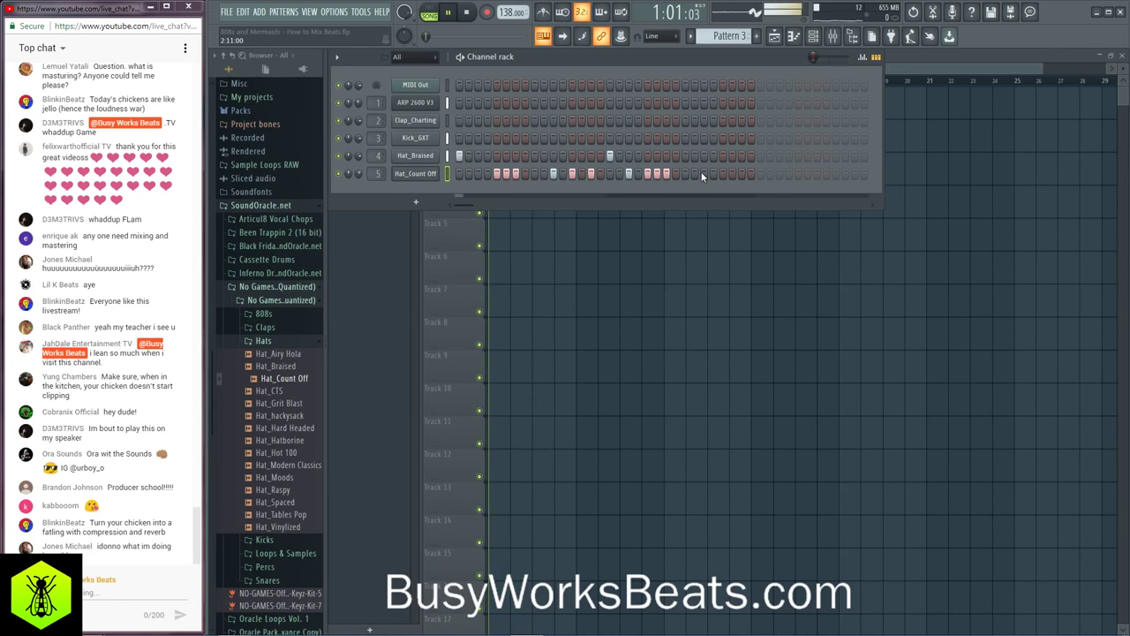
left_click(734, 173)
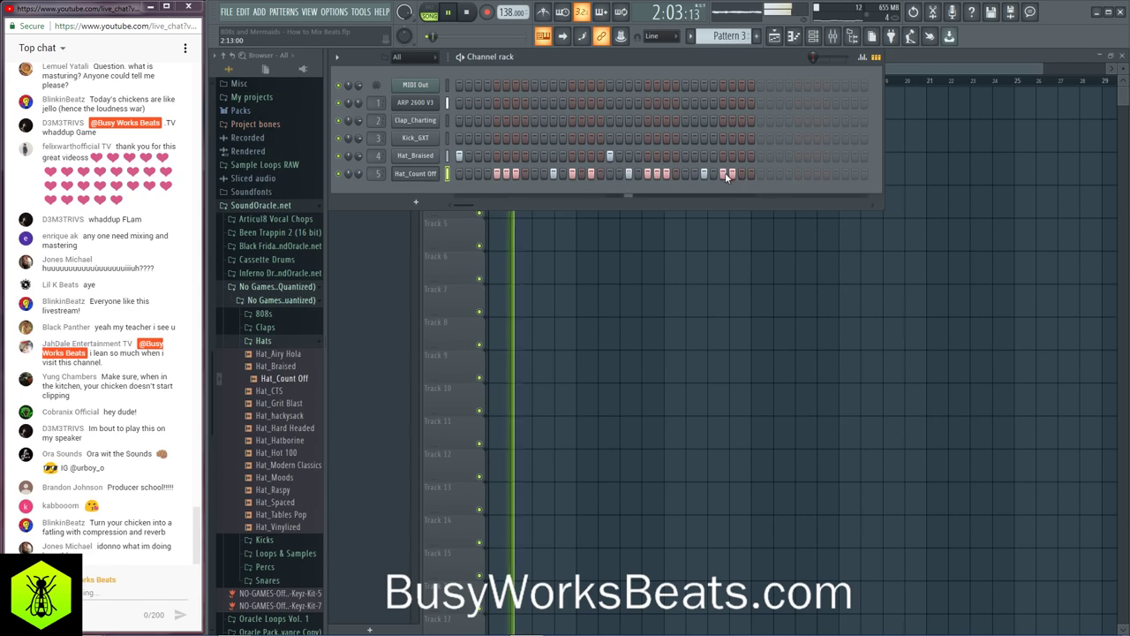
Step: Paint further Pattern 3 clips along playlist Track 3 from bar 3 up to bar 17
key("F6")
left_click(541, 163)
left_click_drag(542, 165, 837, 171)
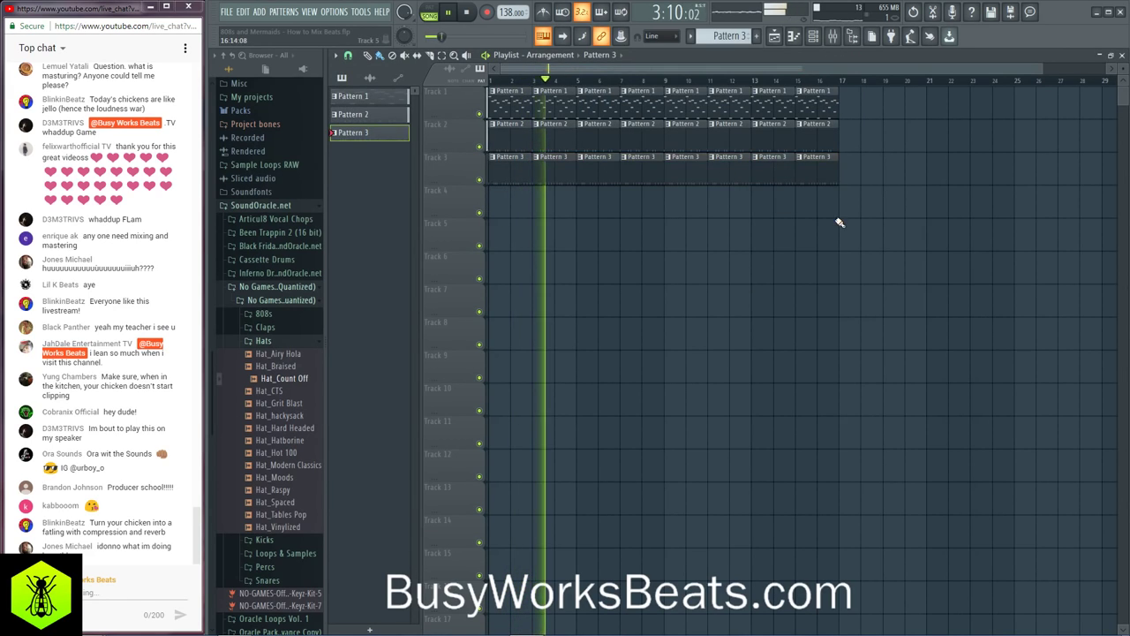
Step: Stop playback, make the Track 3 clip at bar 3 unique and replace the clips at bars 7, 11 and 15 with Pattern 4
key("space")
right_click(536, 160)
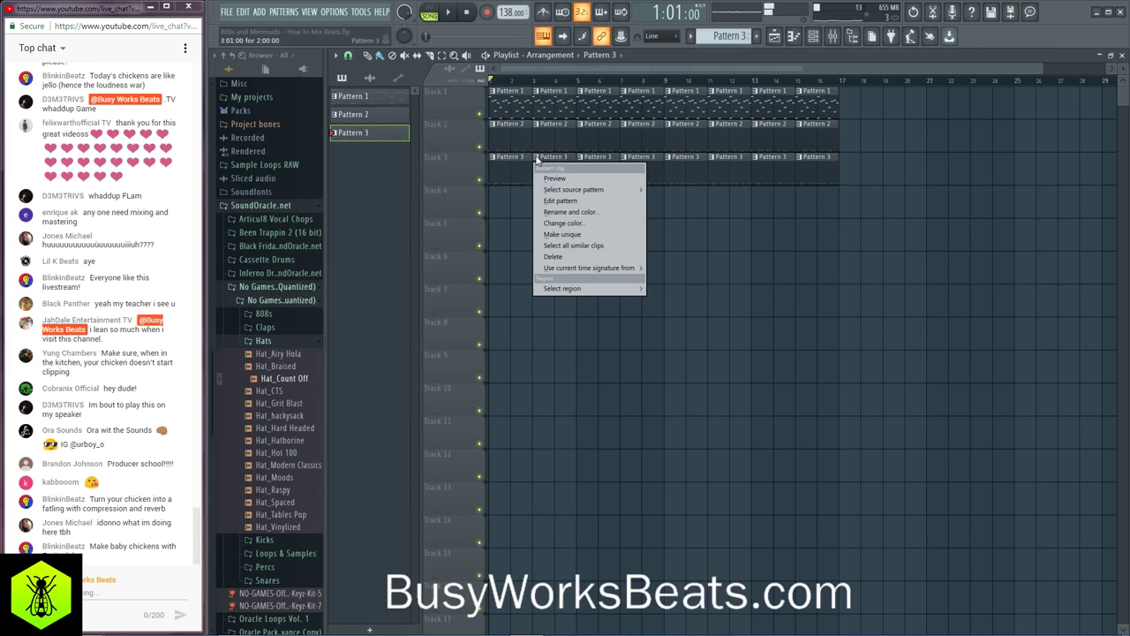
left_click(581, 233)
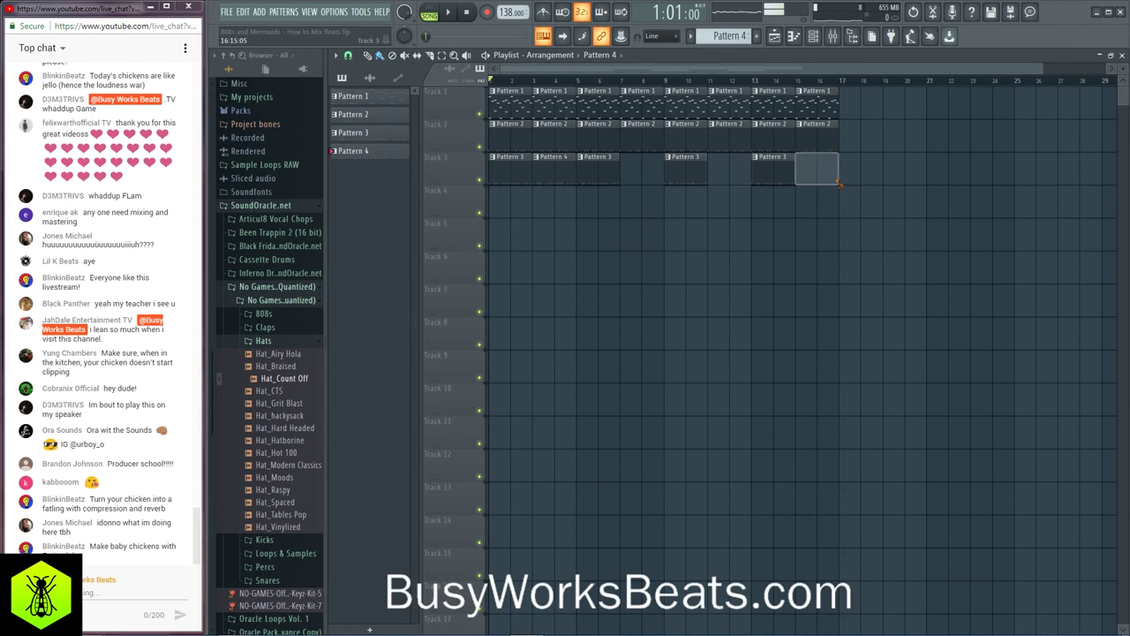
left_click_drag(623, 183, 649, 172)
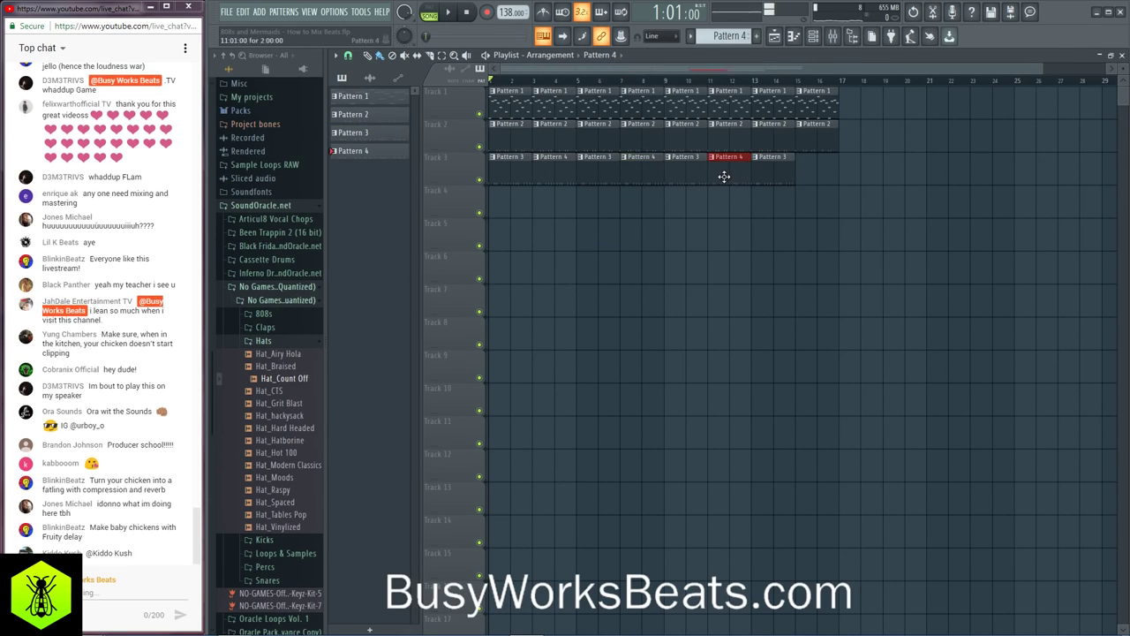
left_click_drag(725, 177, 825, 176)
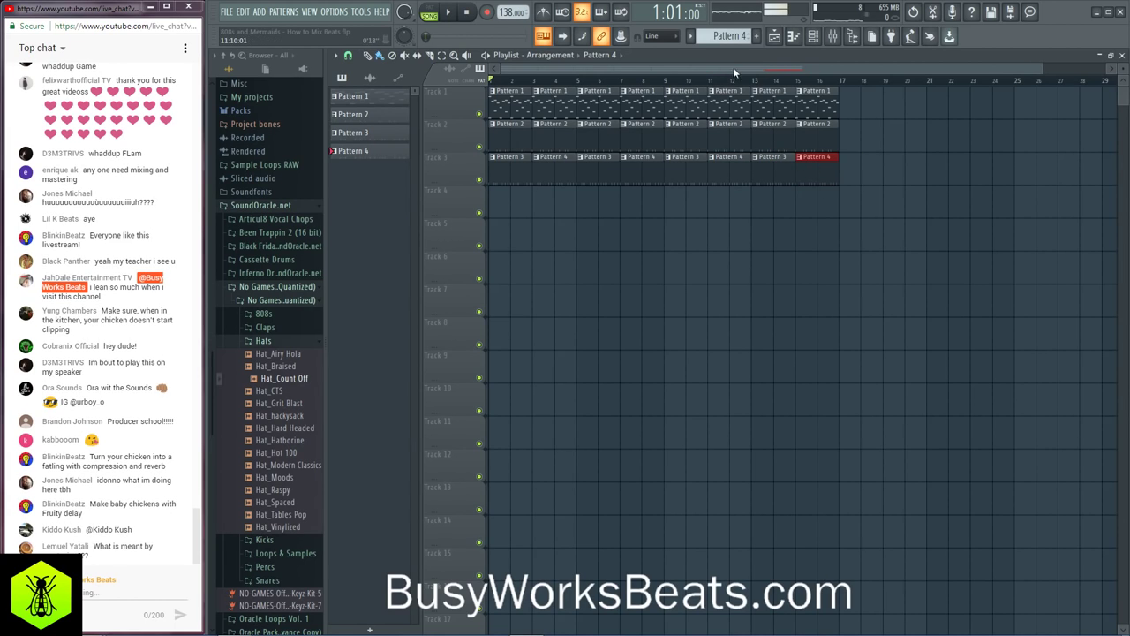
Step: Play the arrangement from the start with Pattern 4's channel steps in view, and stop it after listening
left_click(814, 35)
key("space")
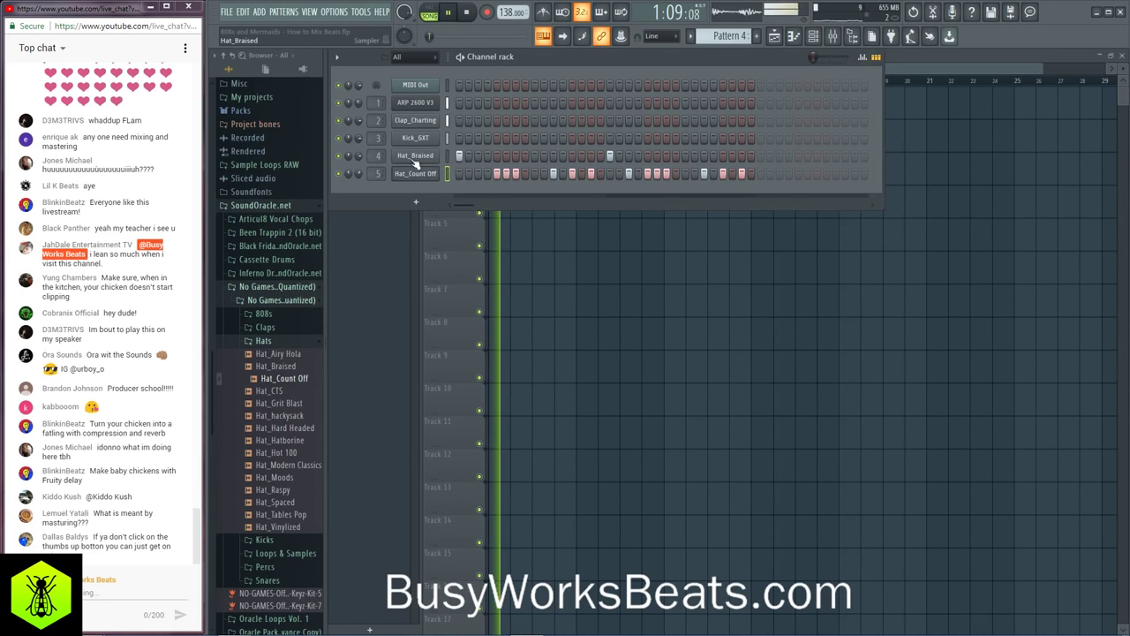
key("space")
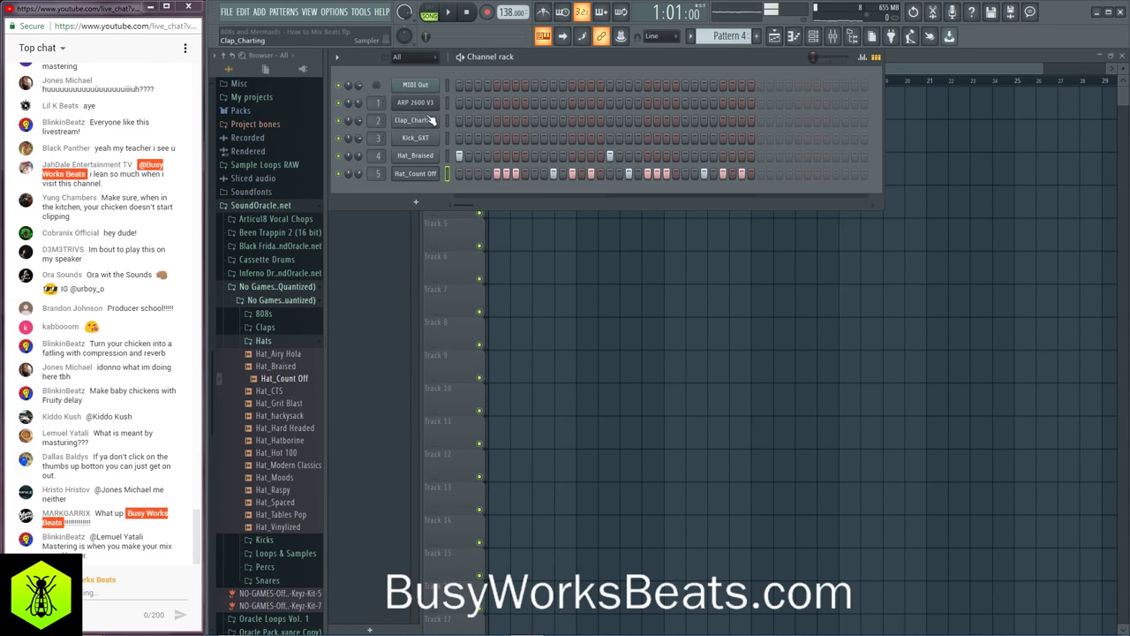
left_click(631, 267)
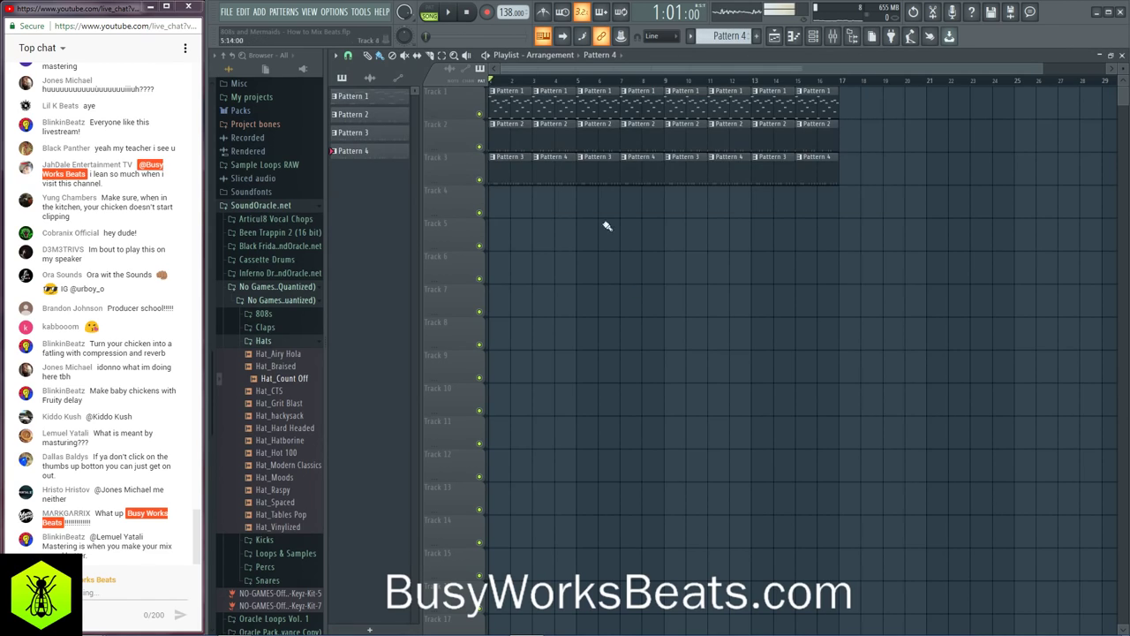
Step: Solo playlist Track 1 during playback and show the mixer with the browser hidden
right_click(481, 114)
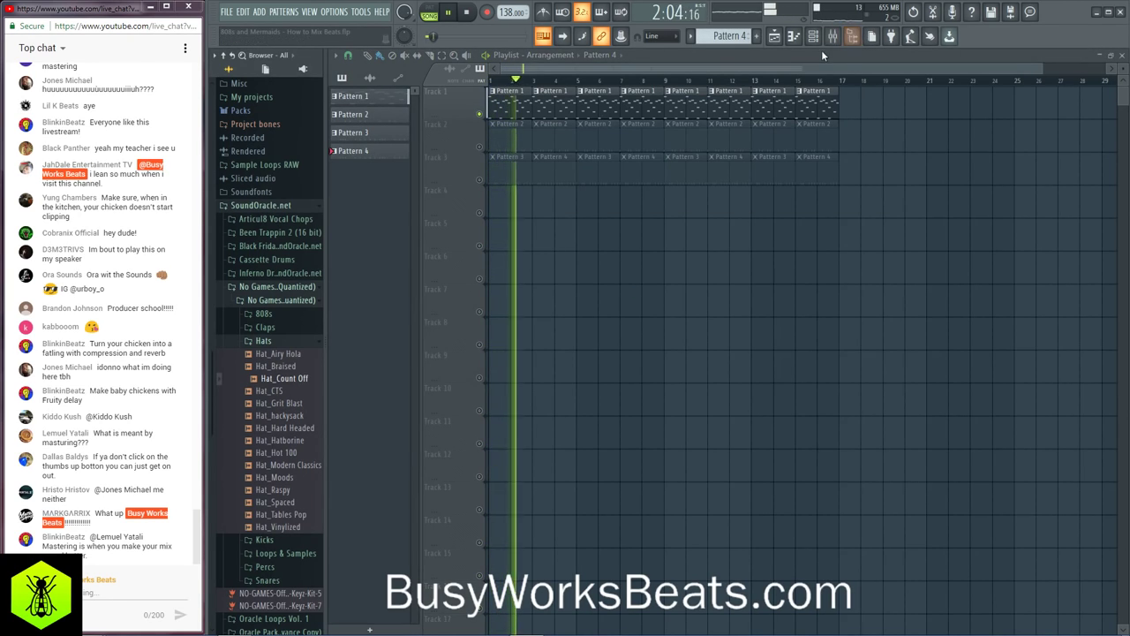
left_click(851, 36)
left_click(832, 35)
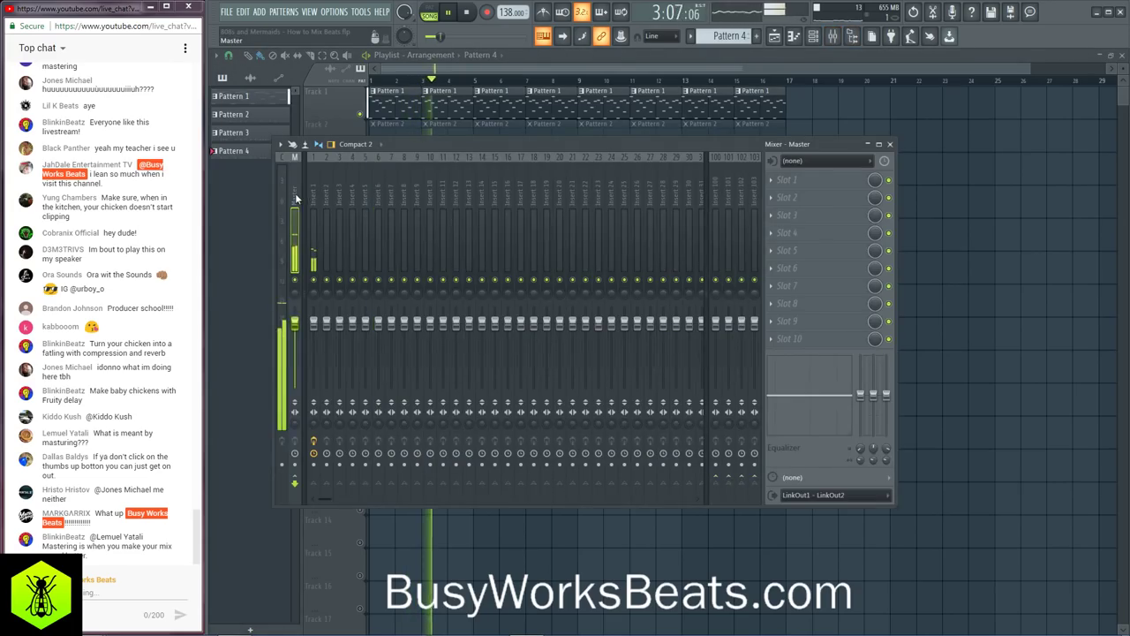
Step: Load Wave Candy into the Master track's first effect slot and enlarge its vectorscope display
left_click(775, 181)
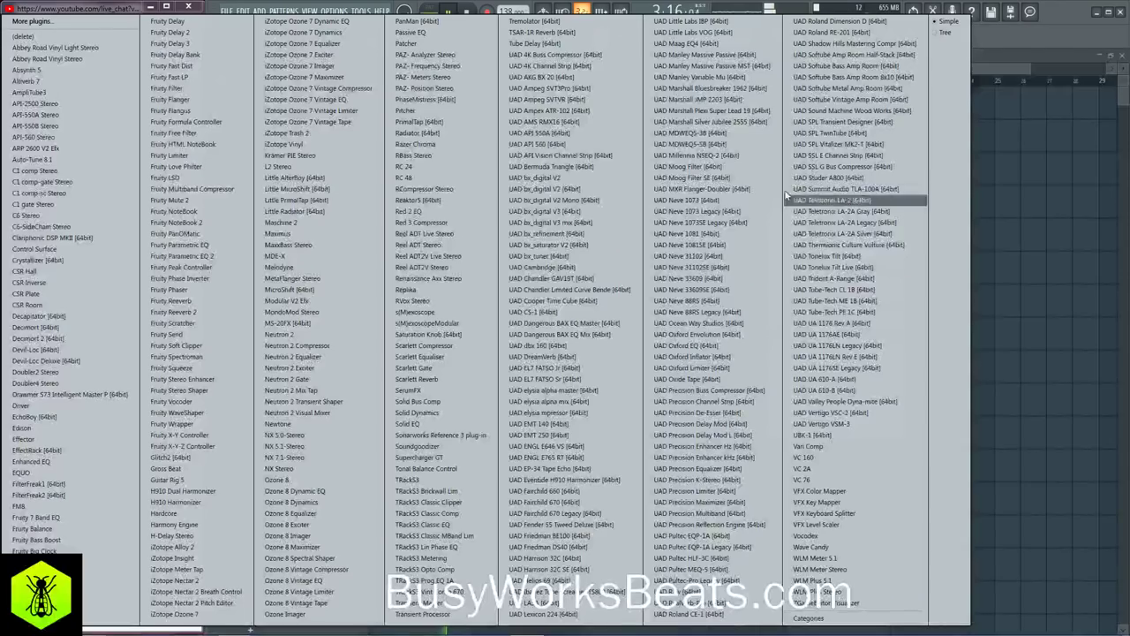
left_click(839, 548)
left_click_drag(594, 177, 1041, 579)
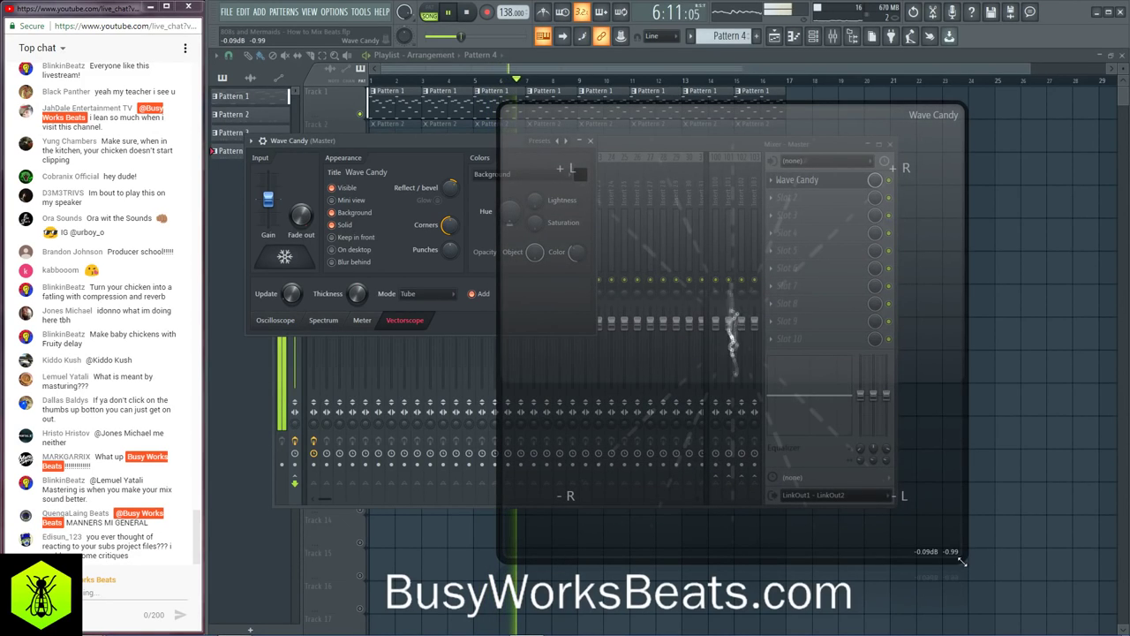
Step: Switch Wave Candy to its spectrum display, enlarge it, raise its colour opacity to full and bring the whole display into view
left_click_drag(962, 562, 1104, 567)
left_click(323, 320)
left_click_drag(755, 358, 792, 353)
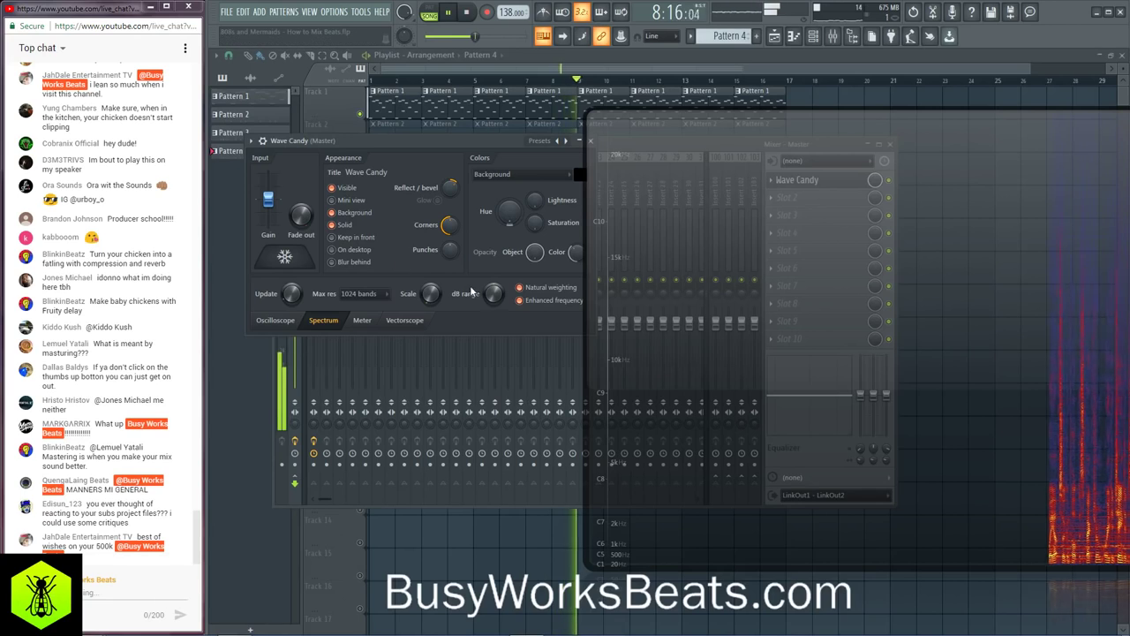
left_click_drag(576, 252, 489, 249)
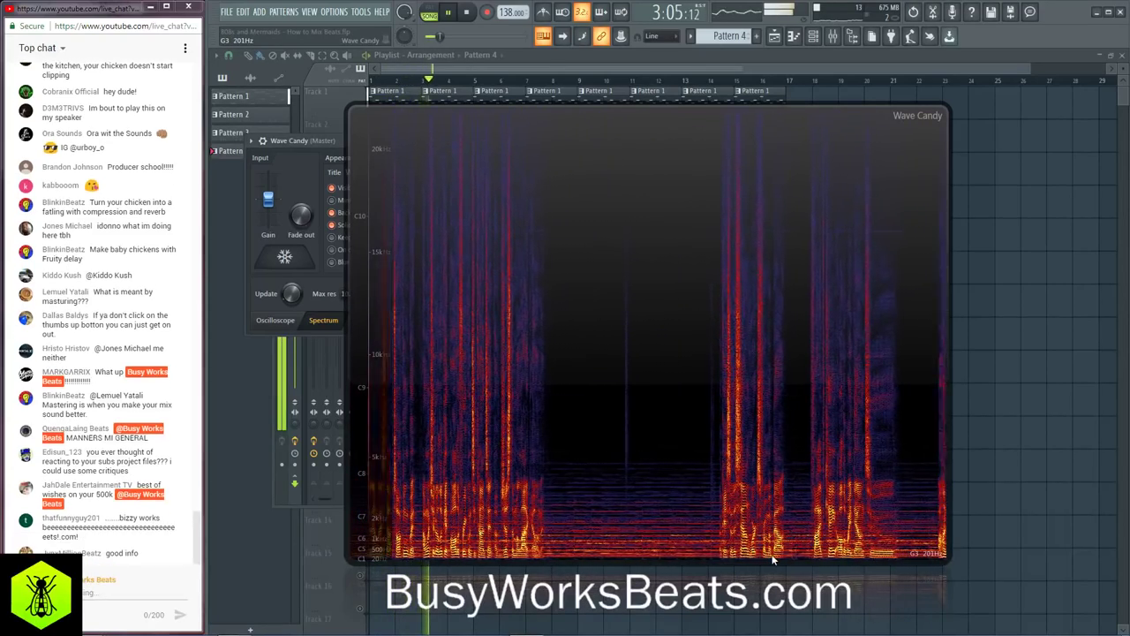
Step: Play the soloed melody and examine its frequency content on the enlarged Wave Candy spectrum, stopping playback after listening
key("space")
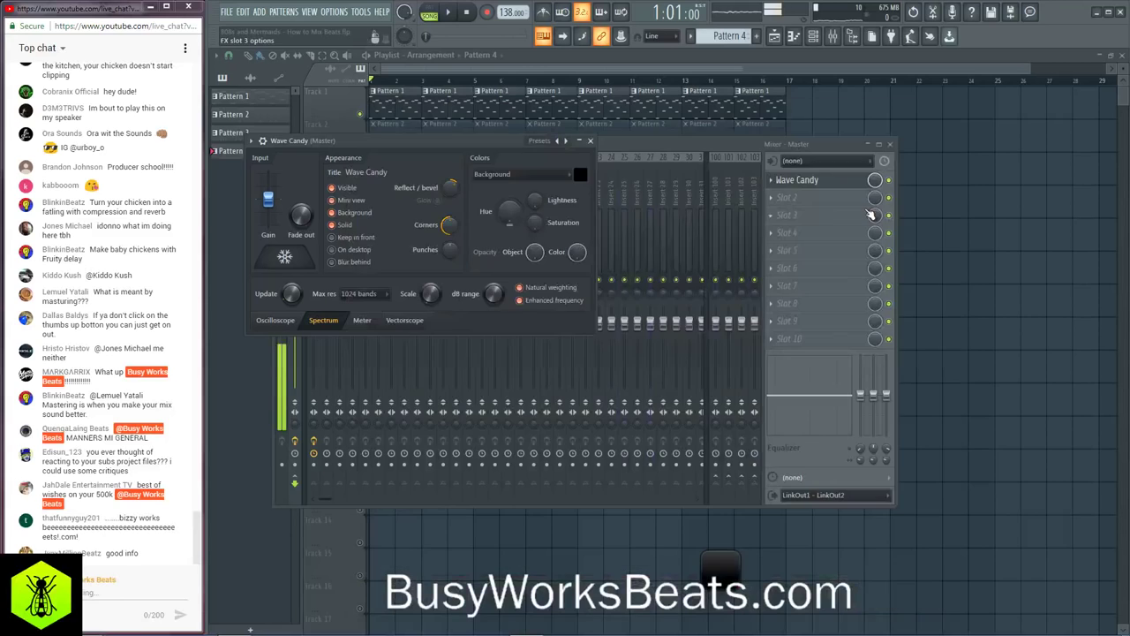
left_click(754, 283)
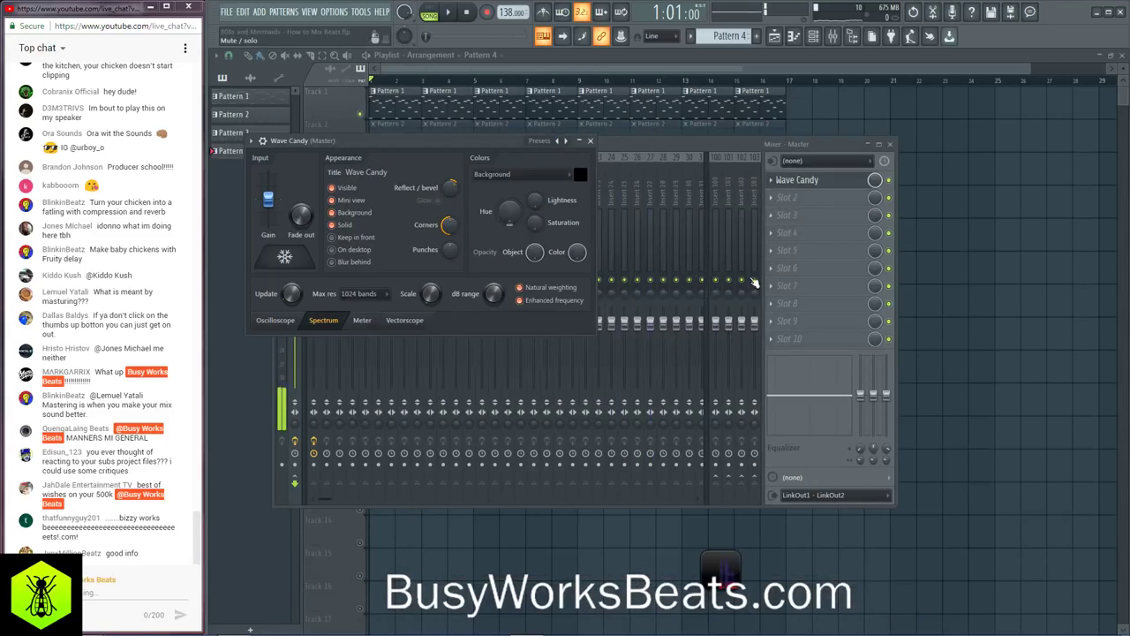
left_click(720, 572)
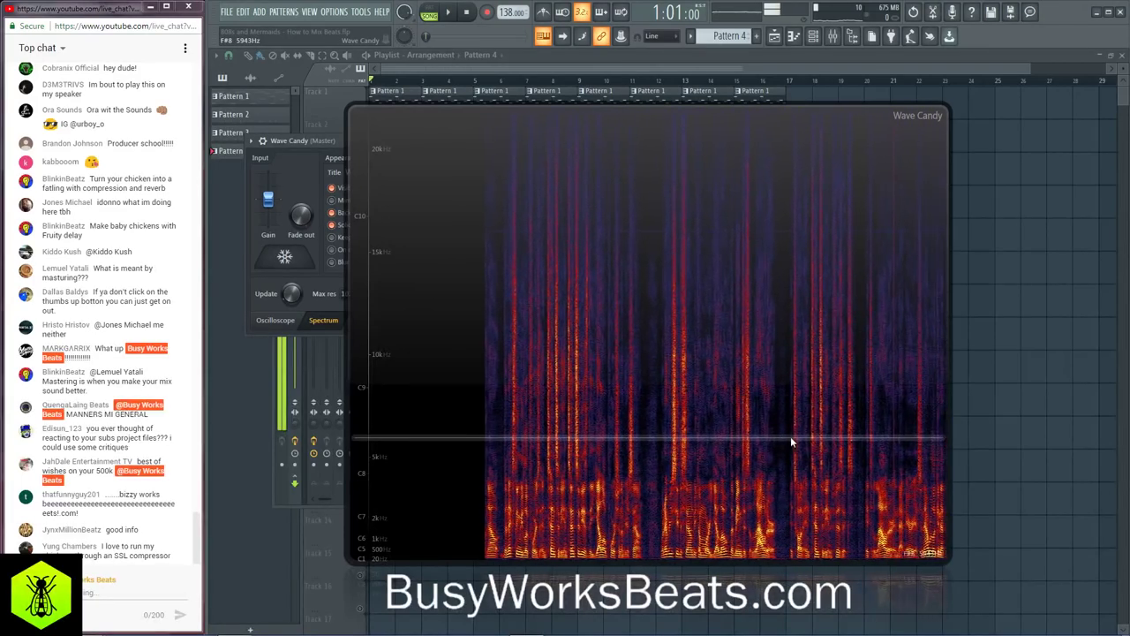
key("space")
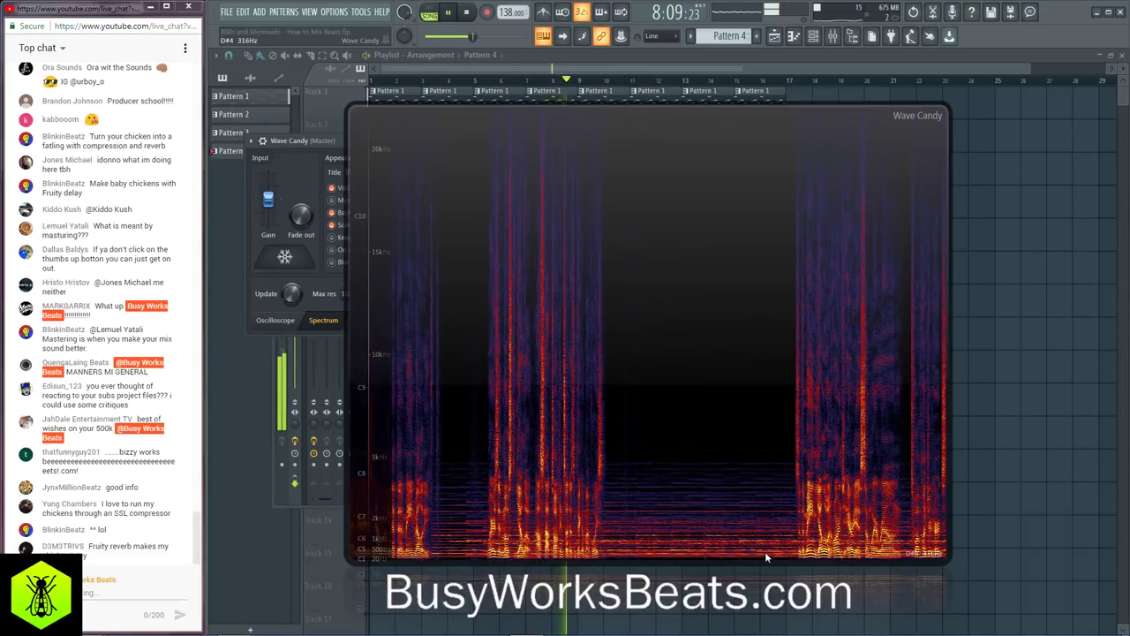
key("space")
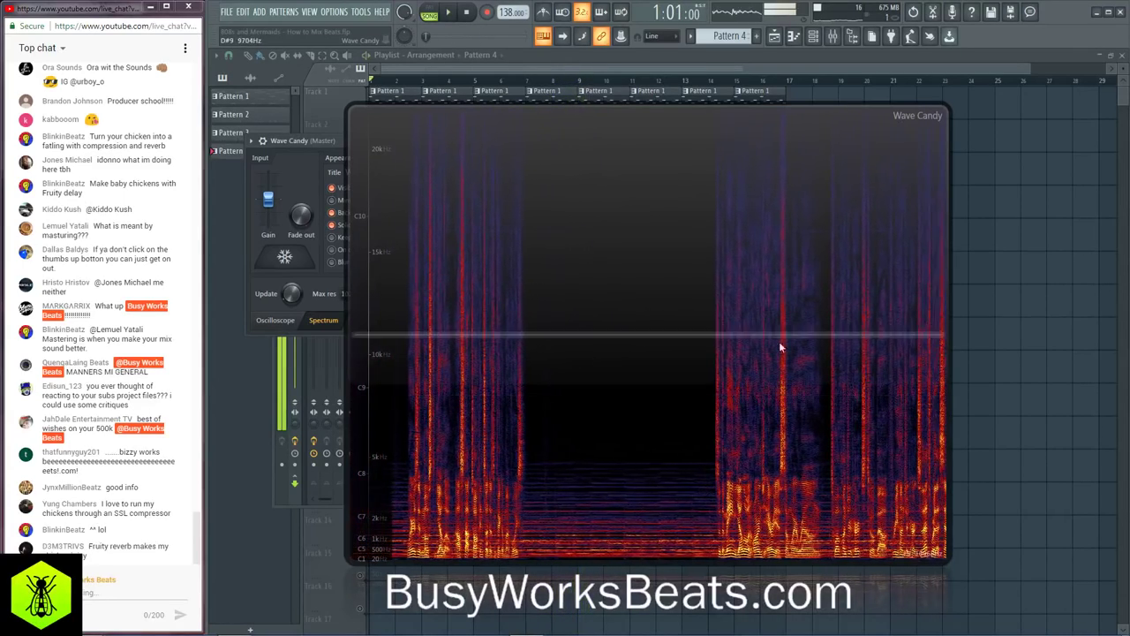
Step: Collapse the Wave Candy display and delete the plugin from the Master track's first effect slot
left_click(861, 214)
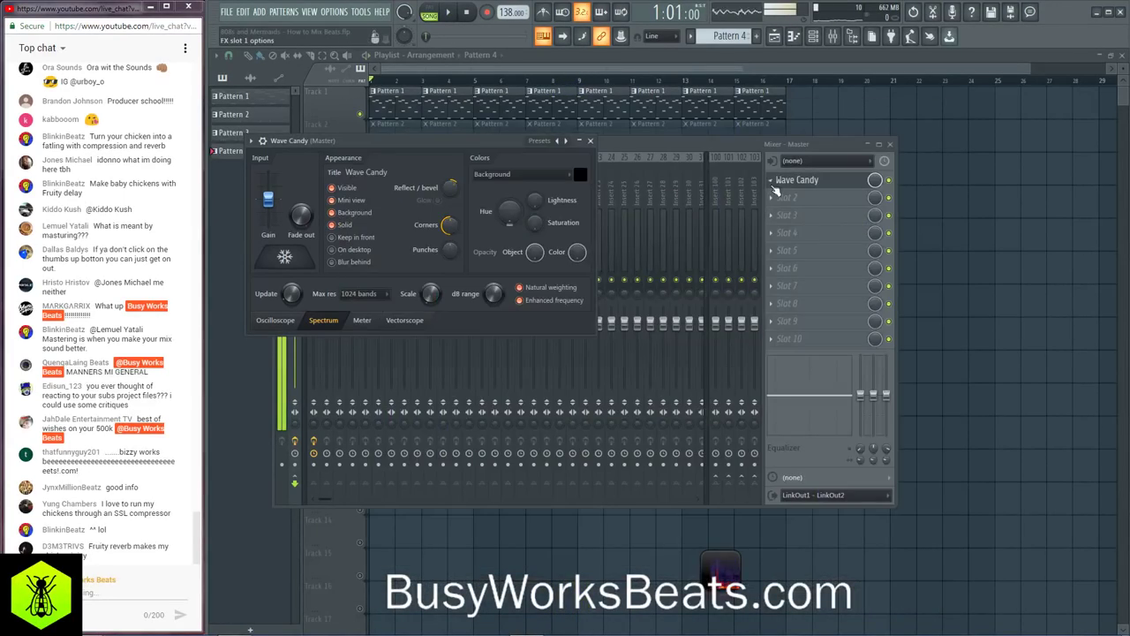
left_click(773, 180)
mouse_move(790, 200)
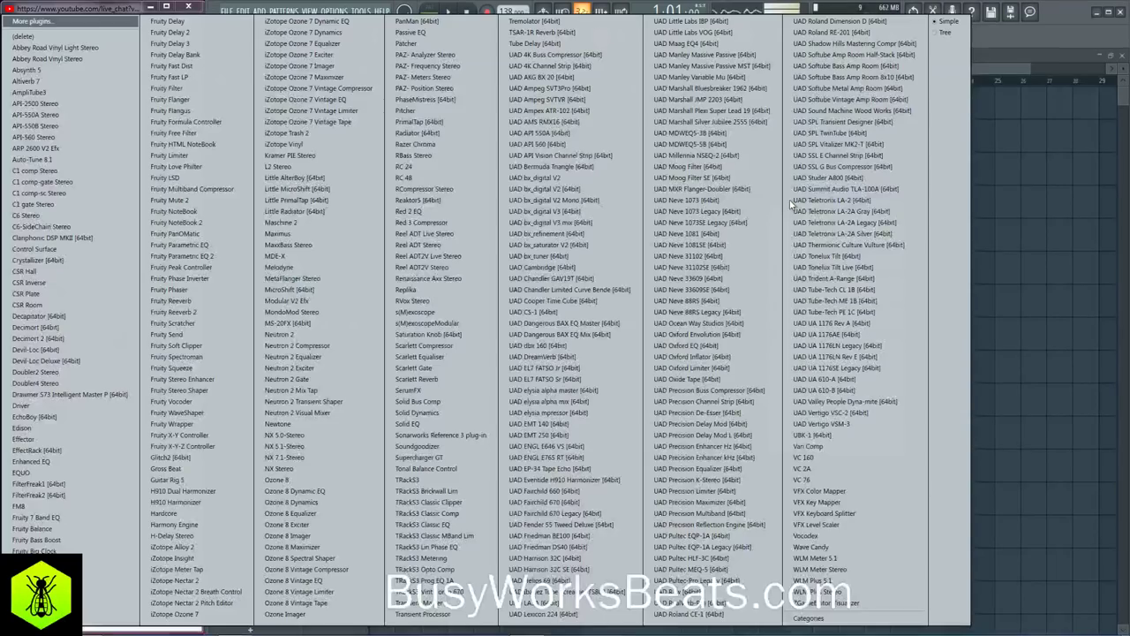
left_click(122, 39)
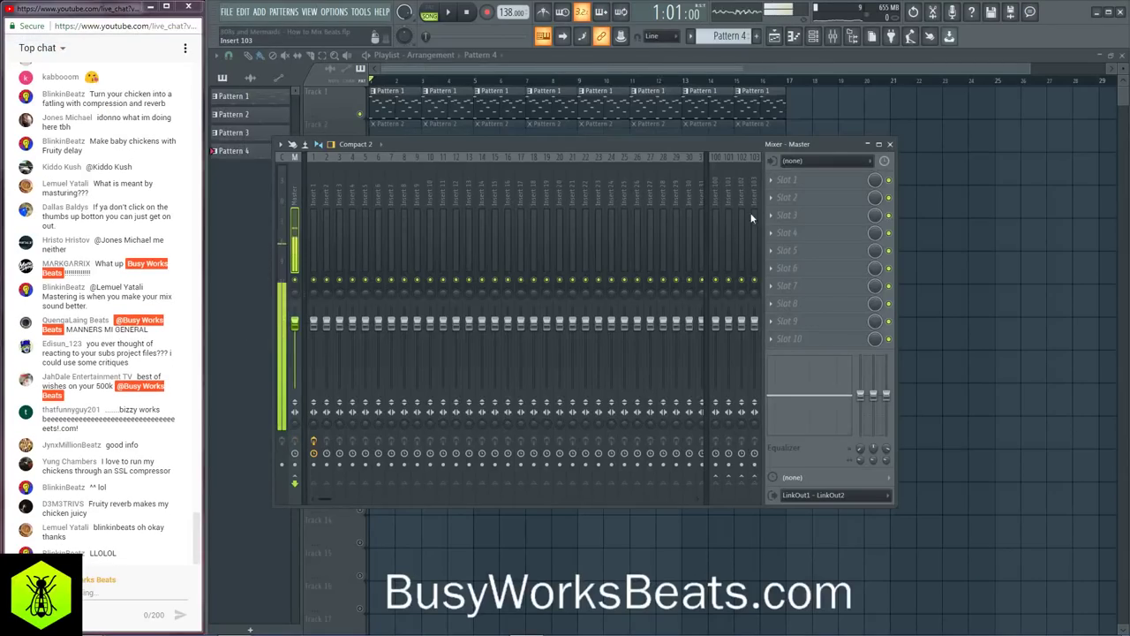
Step: Rename the ARP 2600 V3 channel as low mid
left_click(813, 36)
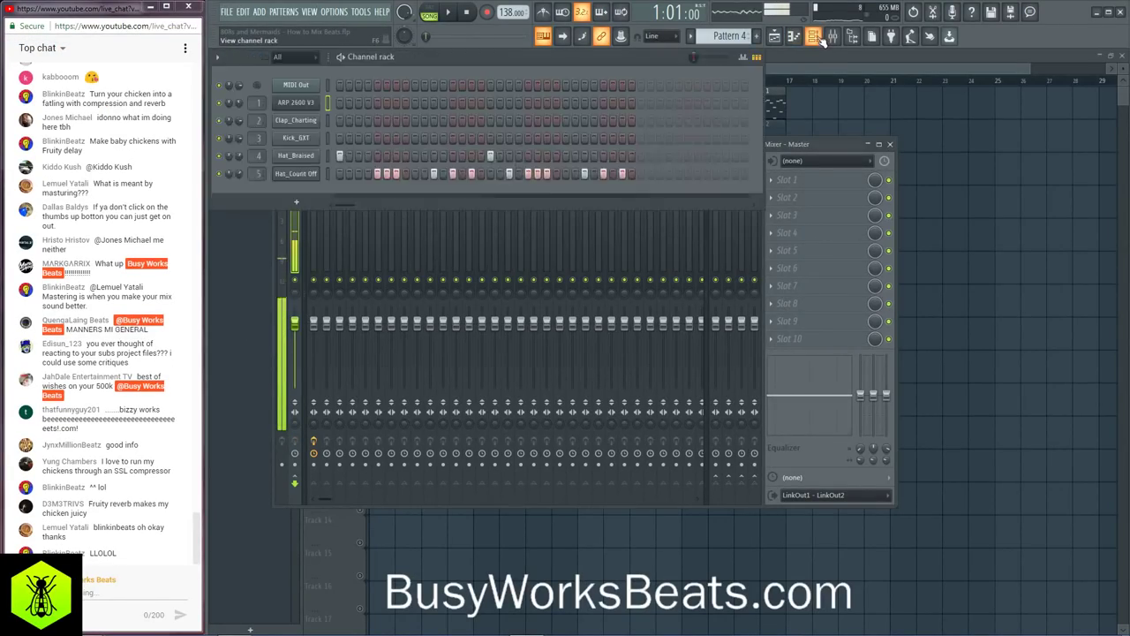
right_click(296, 101)
left_click(354, 130)
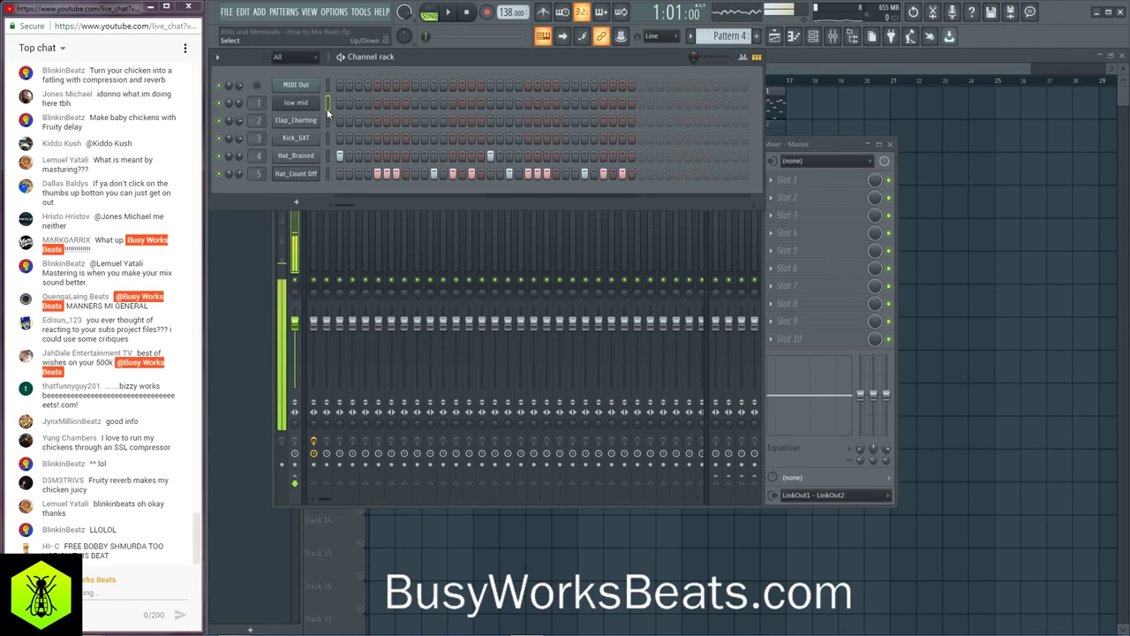
Step: Unsolo playlist Track 1 and play the full arrangement from the start with the channel rack in view
key("F5")
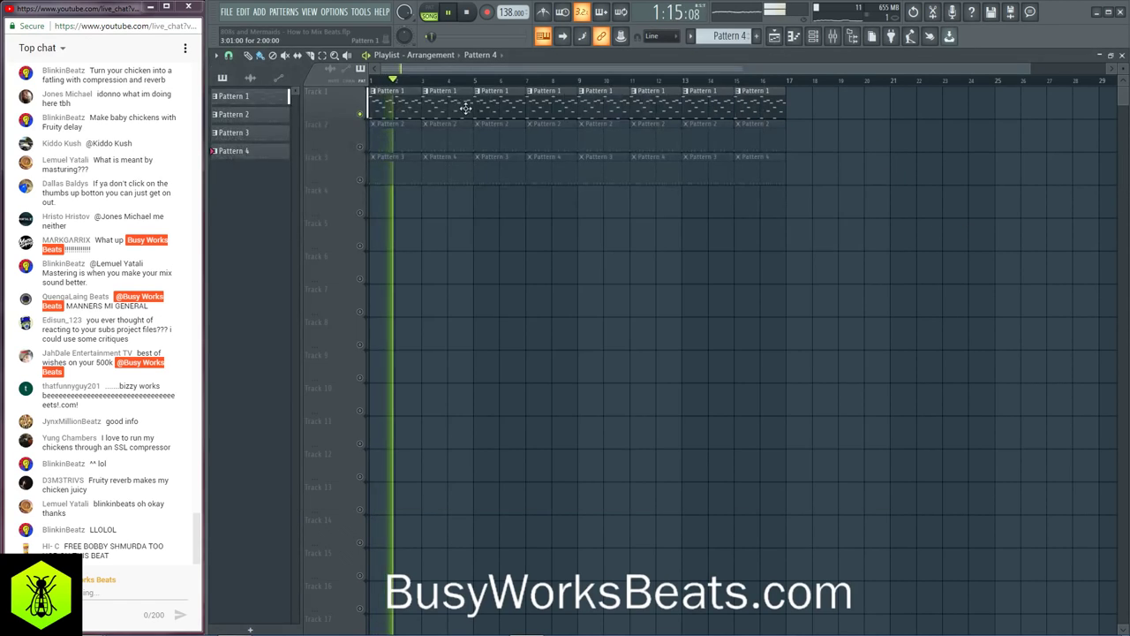
key("F6")
key("space")
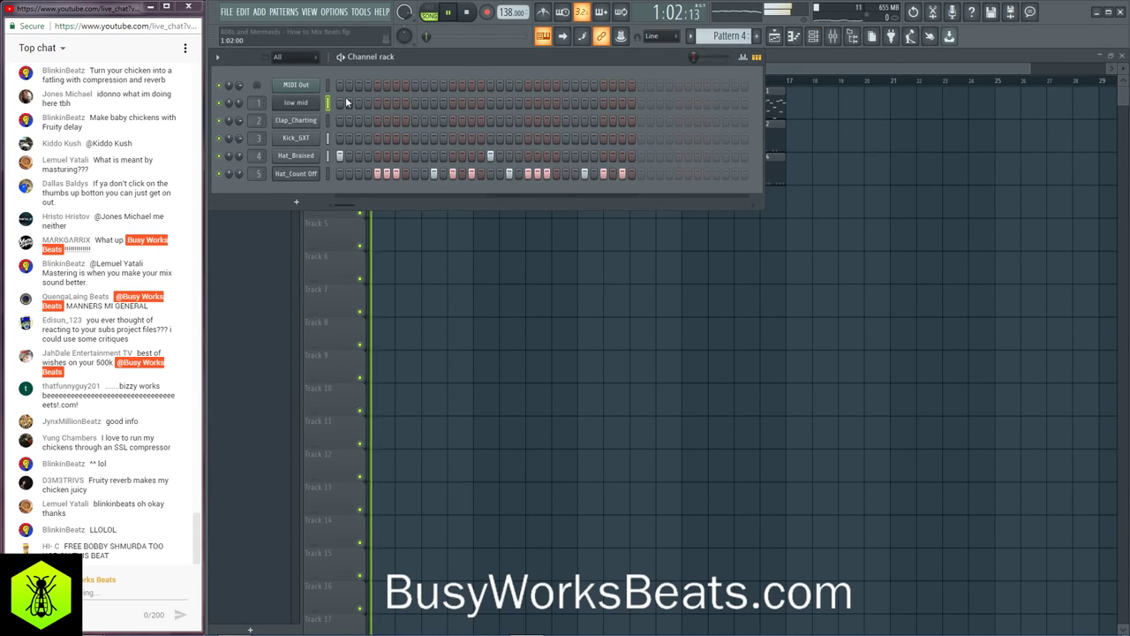
Step: Rename the Kick_GXT channel as Kick_low freq GXT
right_click(316, 138)
left_click(352, 167)
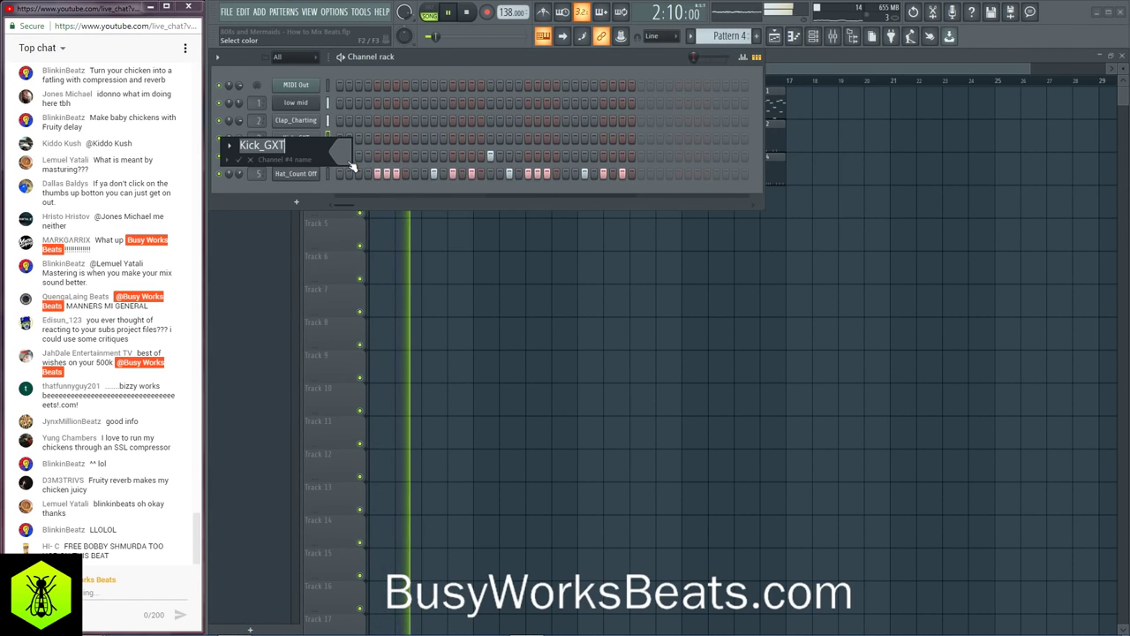
key("Left")
key("Left")
key("Left")
type("low_freq")
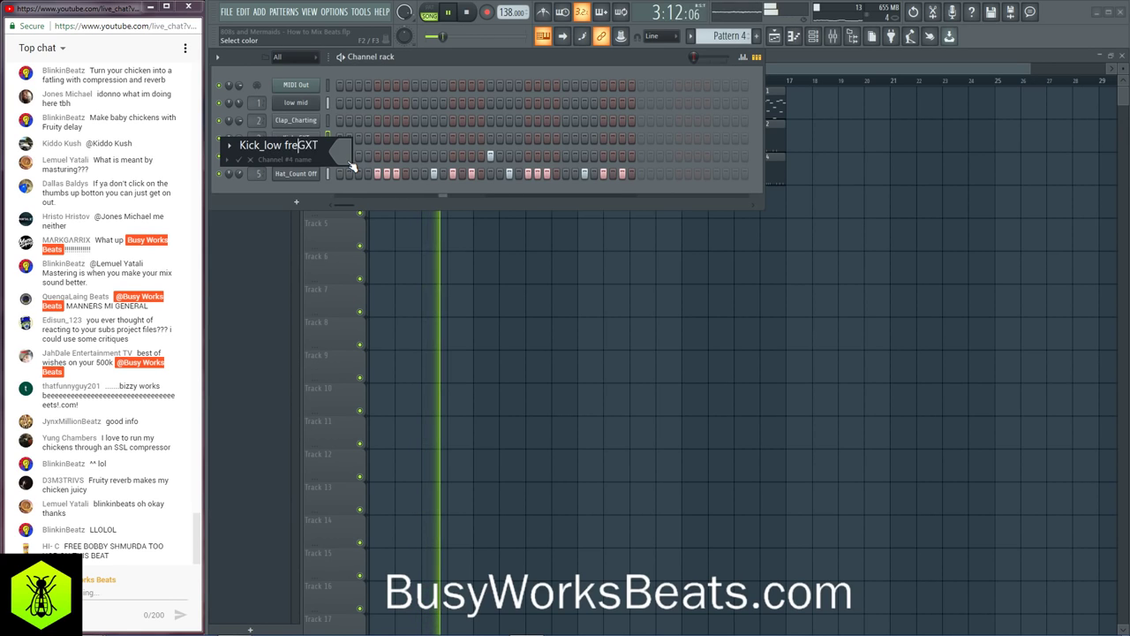
key("Return")
Step: Put low freq in front of the kick channel's existing name
right_click(311, 138)
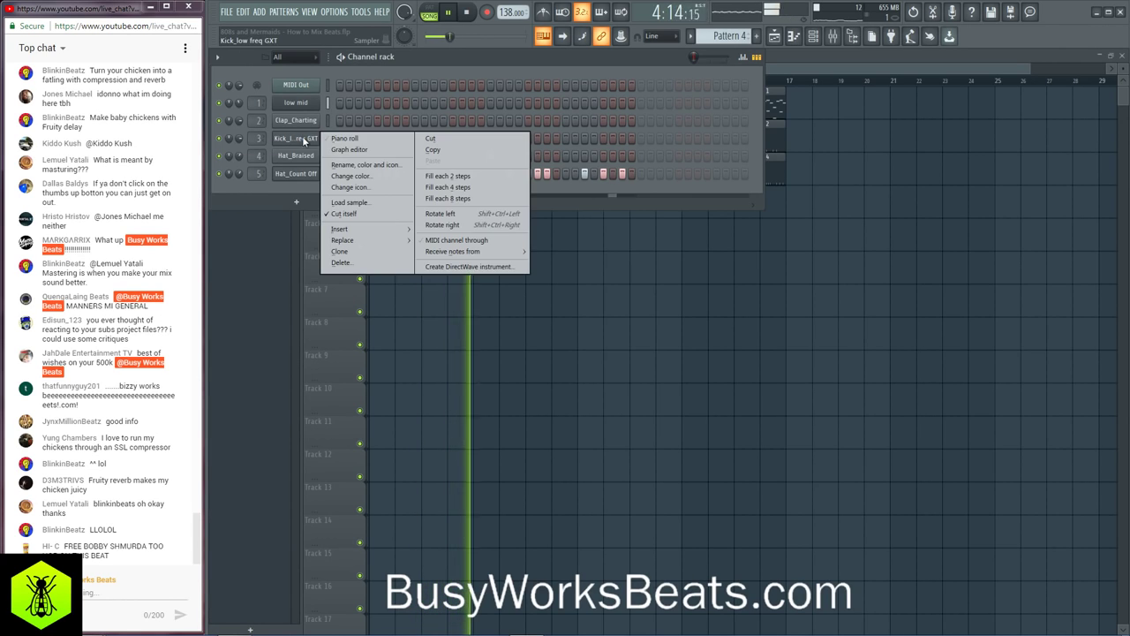
left_click(375, 159)
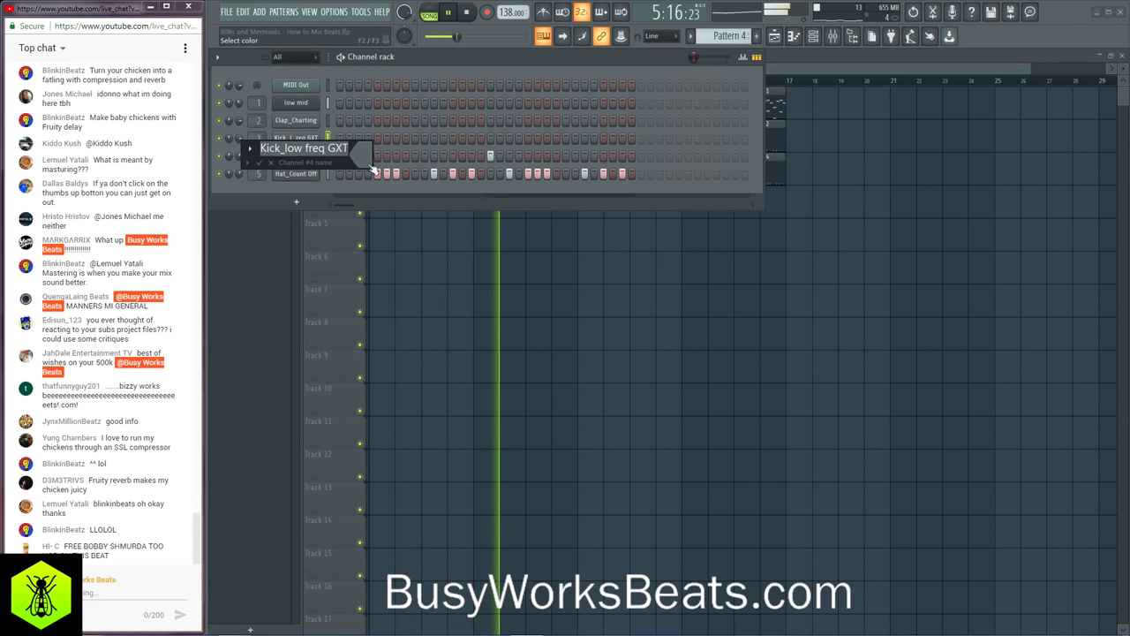
key("Home")
type("low freq")
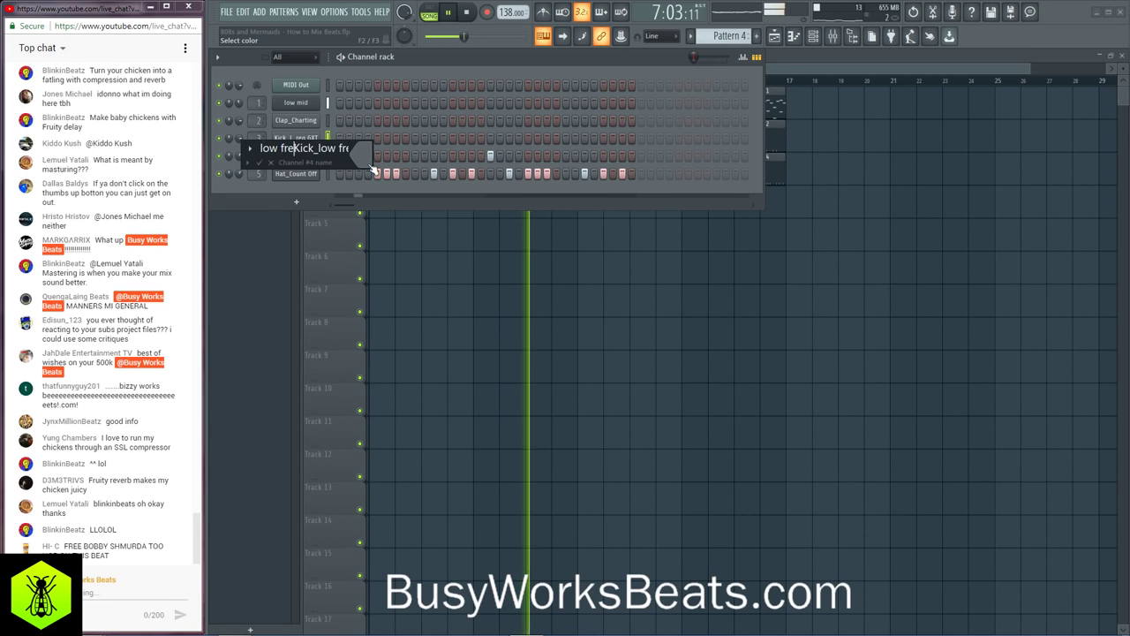
key("Return")
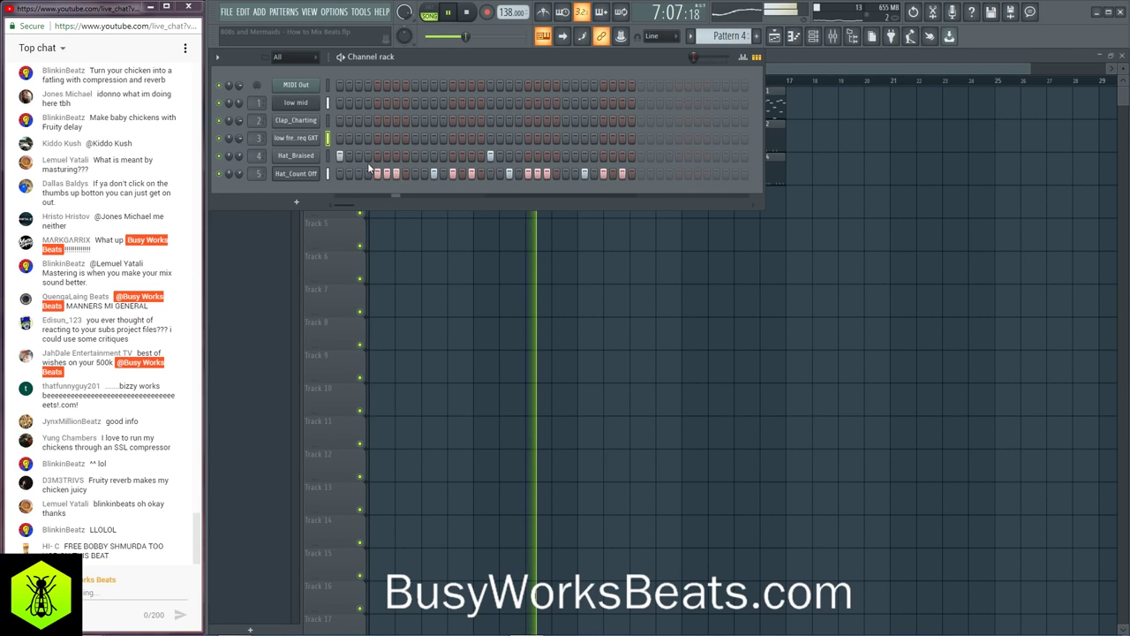
Step: Solo the Clap_Charting channel and load Wave Candy into the Master track's first effect slot
right_click(311, 126)
key("Escape")
left_click(832, 36)
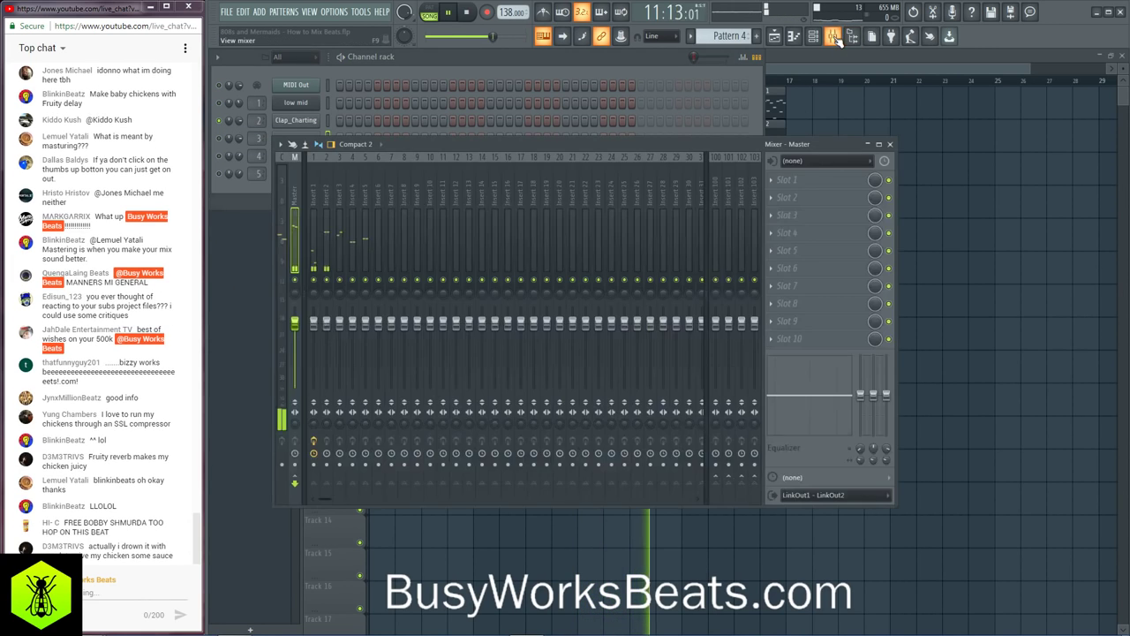
left_click(779, 185)
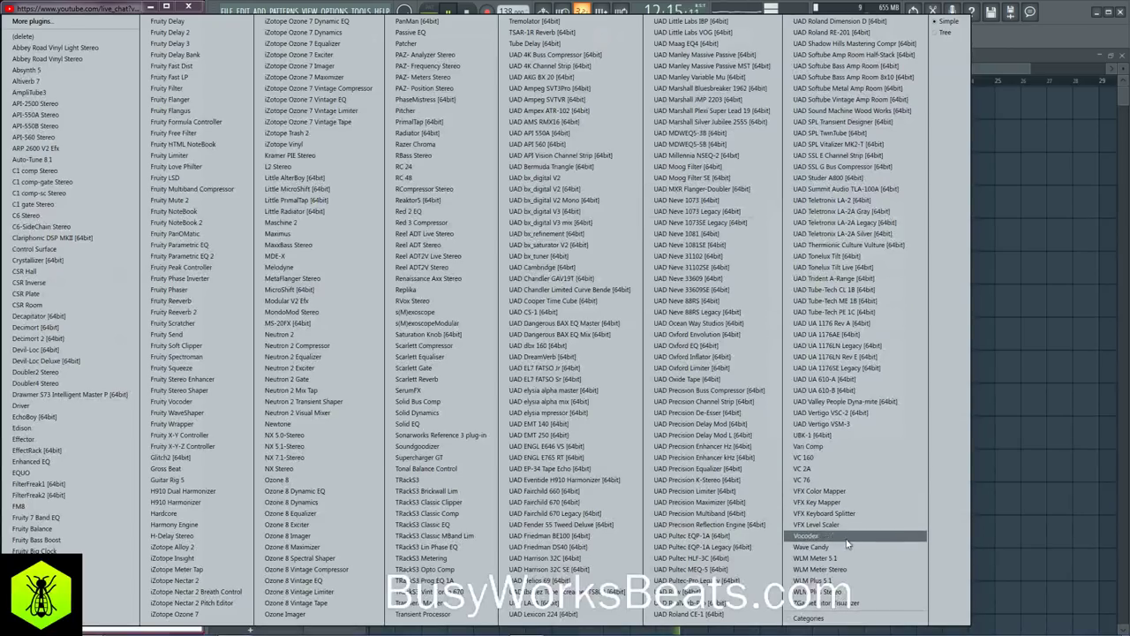
left_click(807, 547)
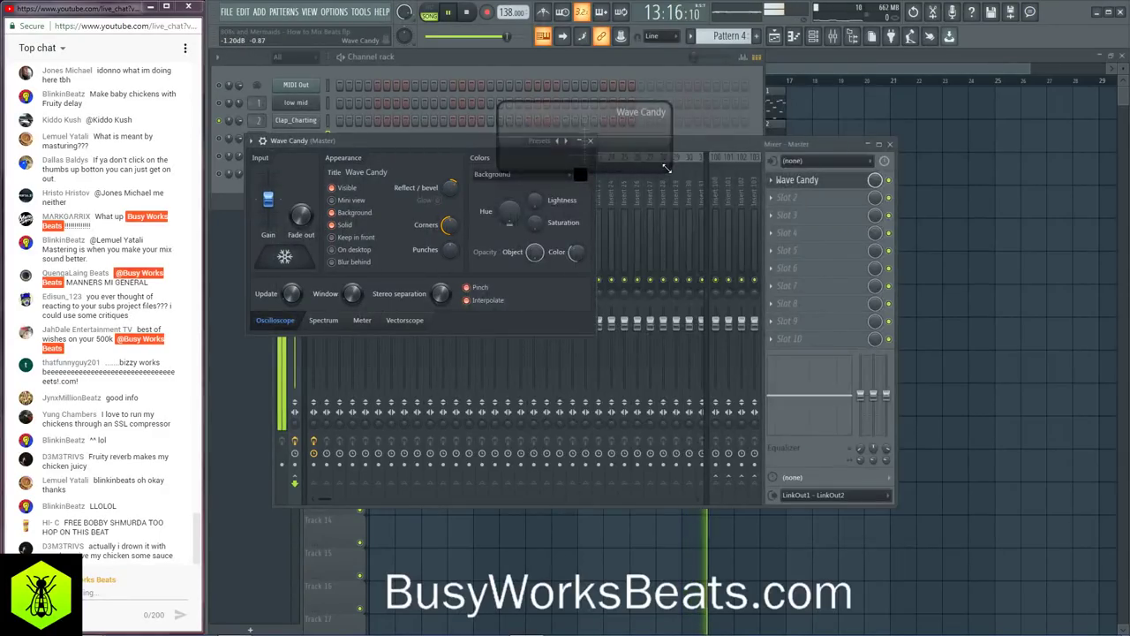
Step: Examine the soloed clap on an enlarged, fully opaque Wave Candy spectrum display, then collapse the display and restart playback
left_click_drag(670, 163, 916, 425)
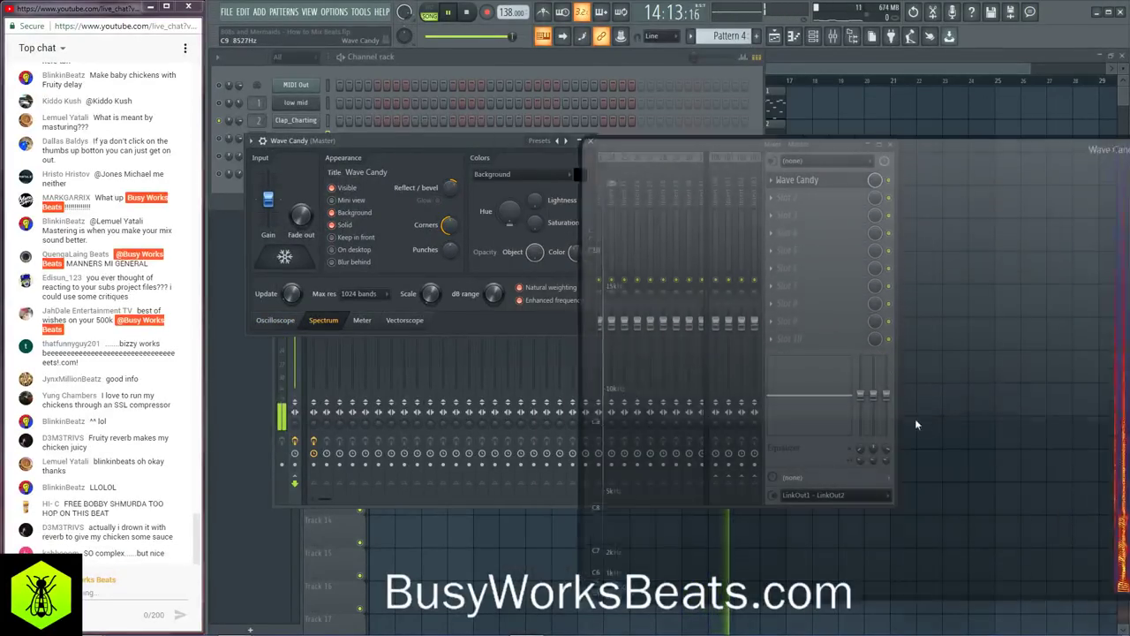
left_click(574, 252)
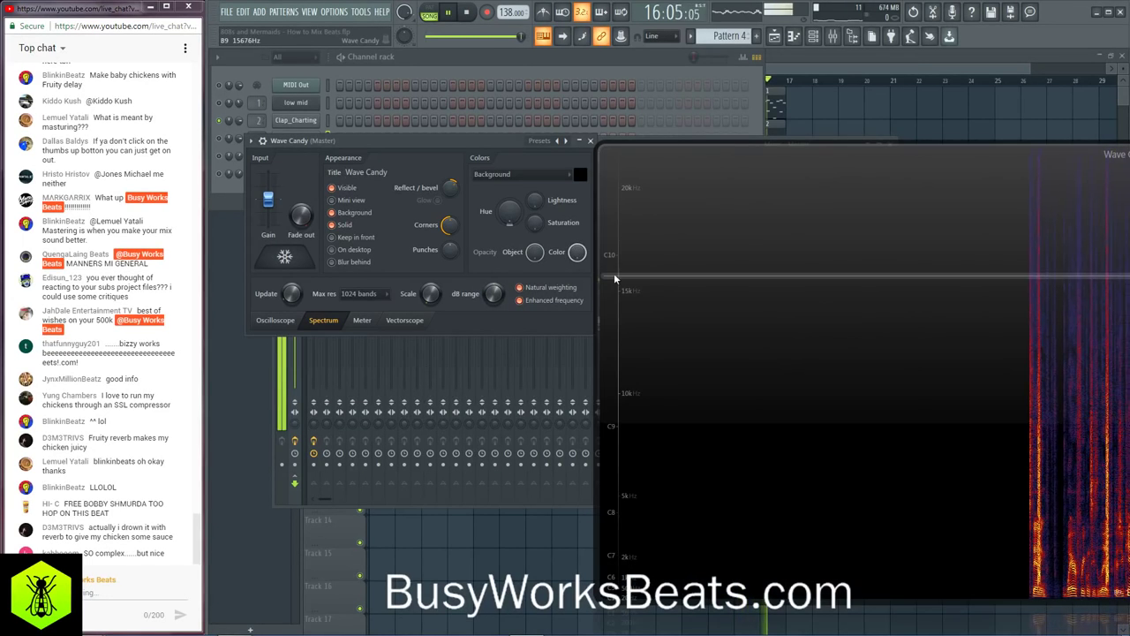
left_click_drag(610, 272, 469, 248)
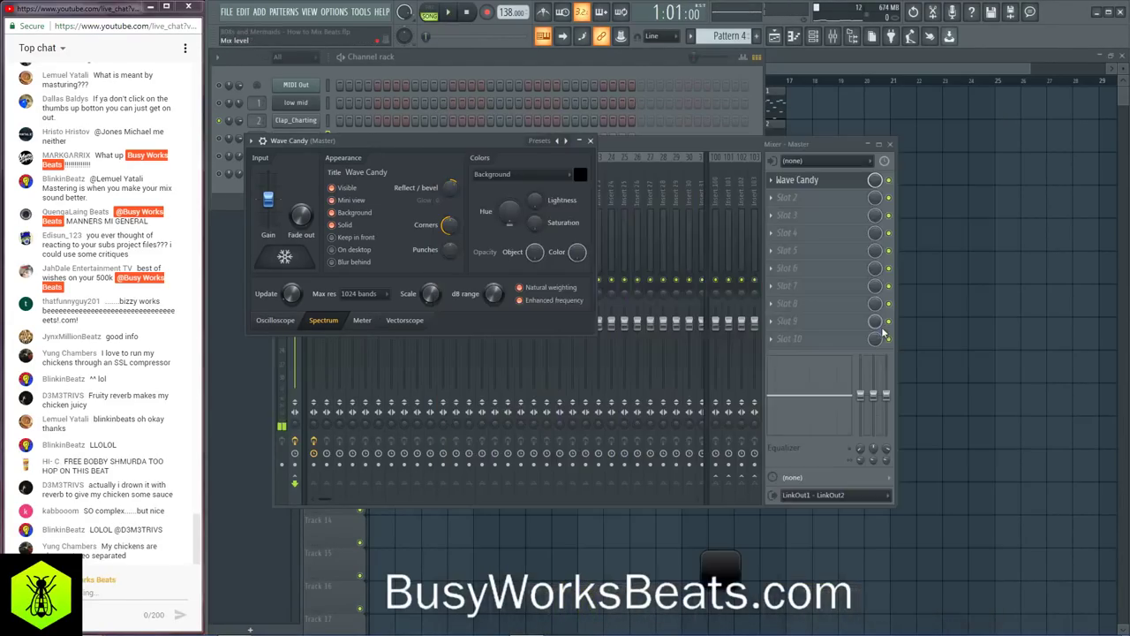
left_click(627, 241)
key("space")
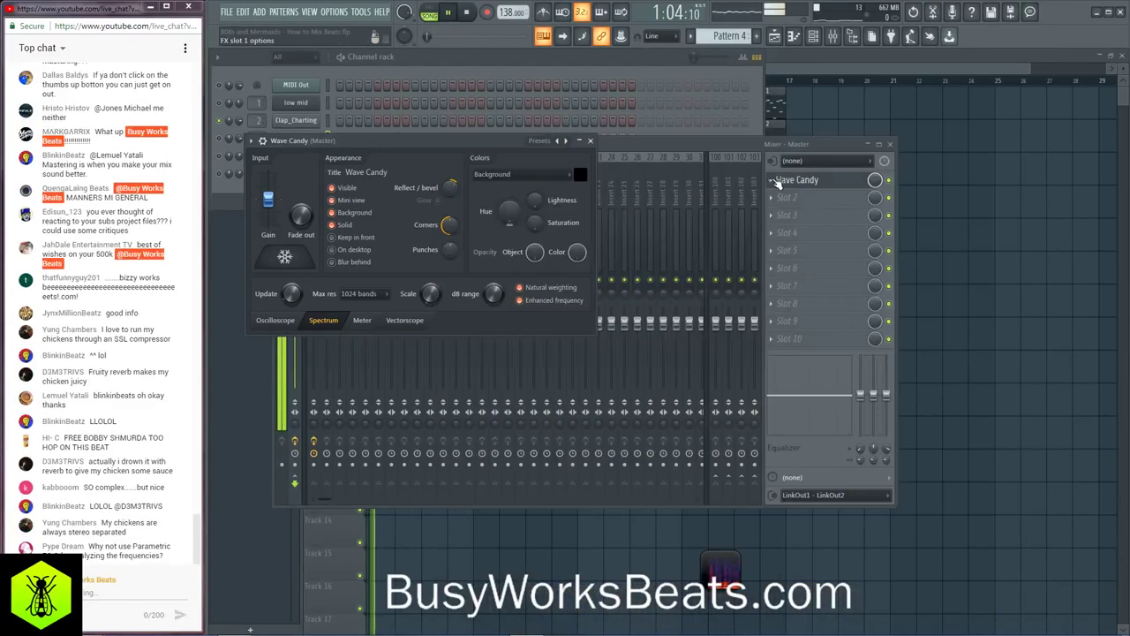
Step: Remove Wave Candy from the Master track's first effect slot and close the mixer
left_click(776, 181)
mouse_move(782, 192)
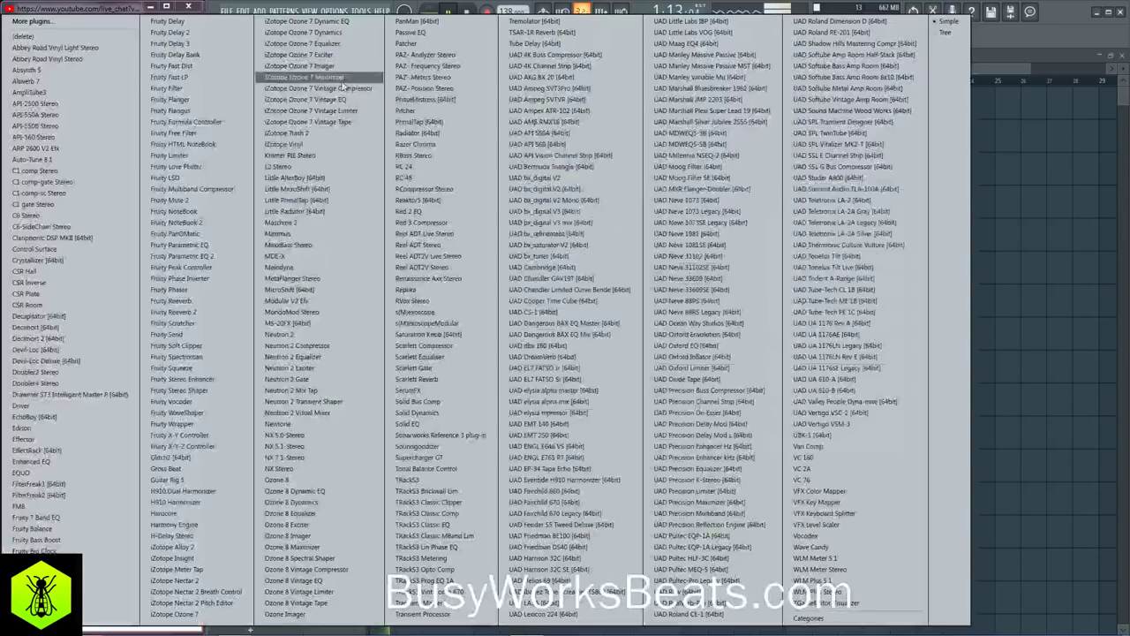
left_click(98, 38)
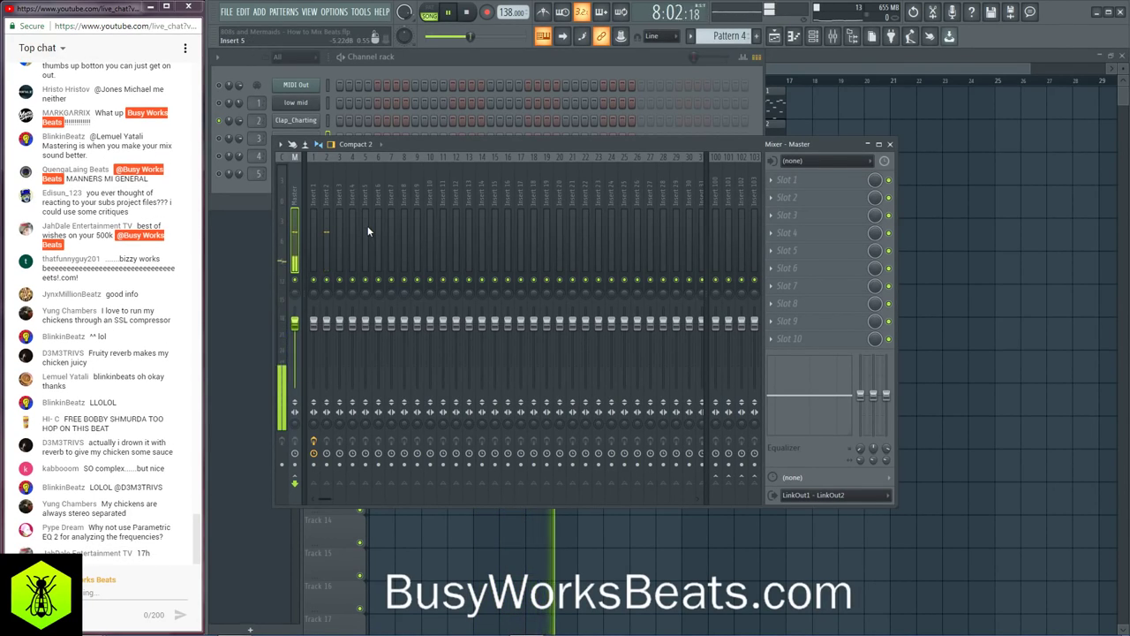
left_click(890, 145)
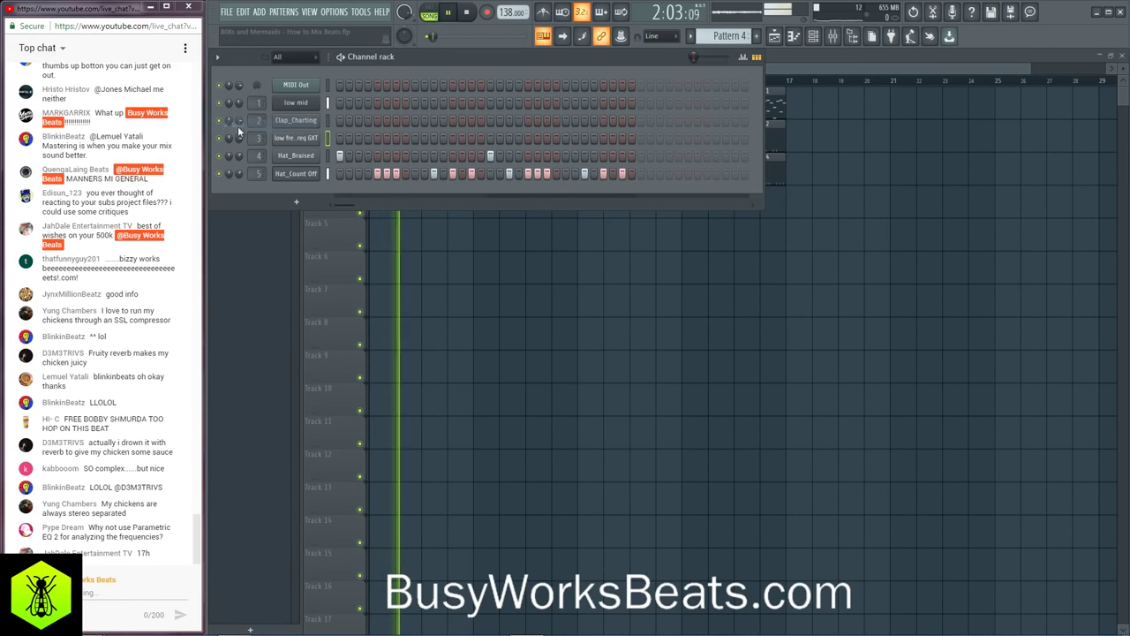
Step: Rename the Clap_Charting channel by putting mids in front of its name
right_click(281, 120)
left_click(281, 187)
right_click(298, 120)
left_click(342, 148)
key("Home")
type("Bull")
key("BackSpace")
key("BackSpace")
key("BackSpace")
key("BackSpace")
type("Bird")
key("Return")
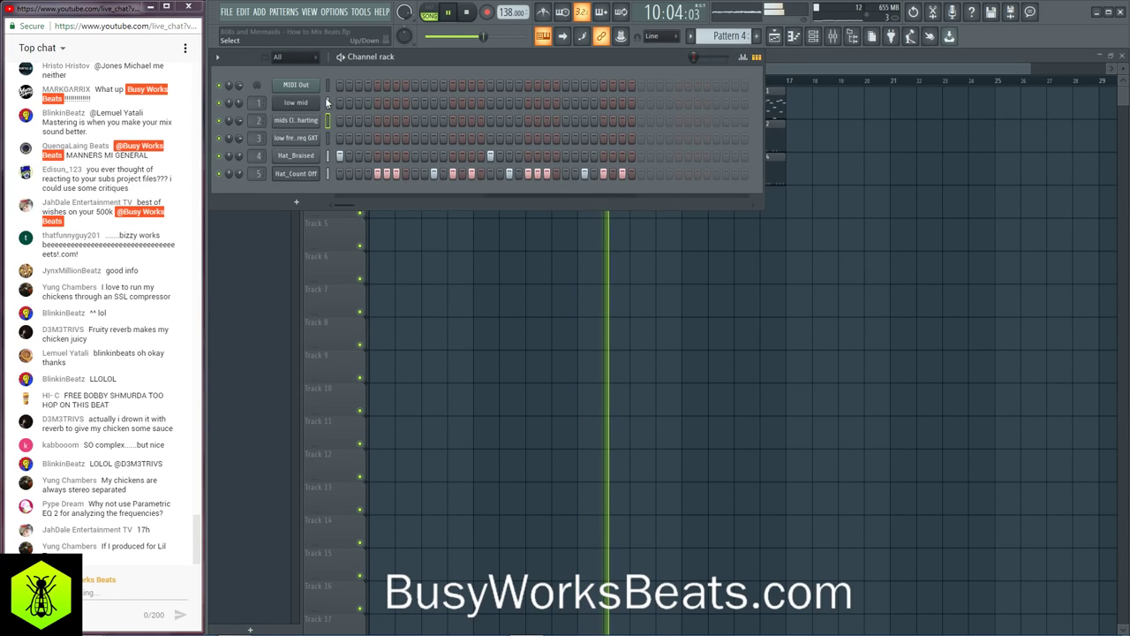
Step: Rename the Hat_Braised channel as hi Hat_Braised
right_click(300, 157)
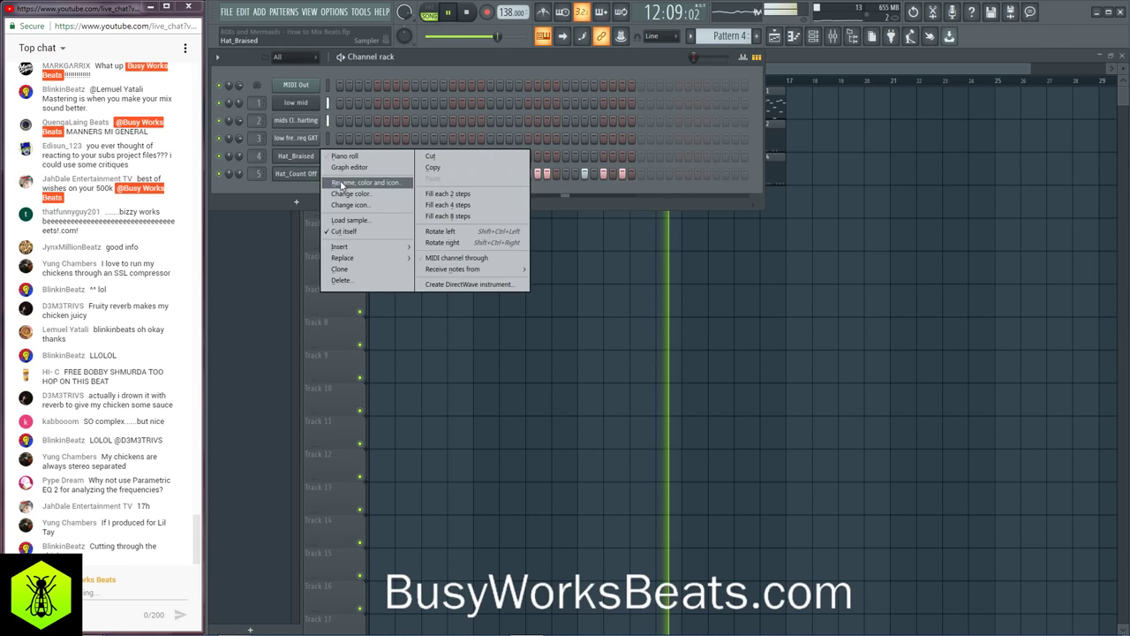
left_click(340, 183)
key("Home")
type("hi")
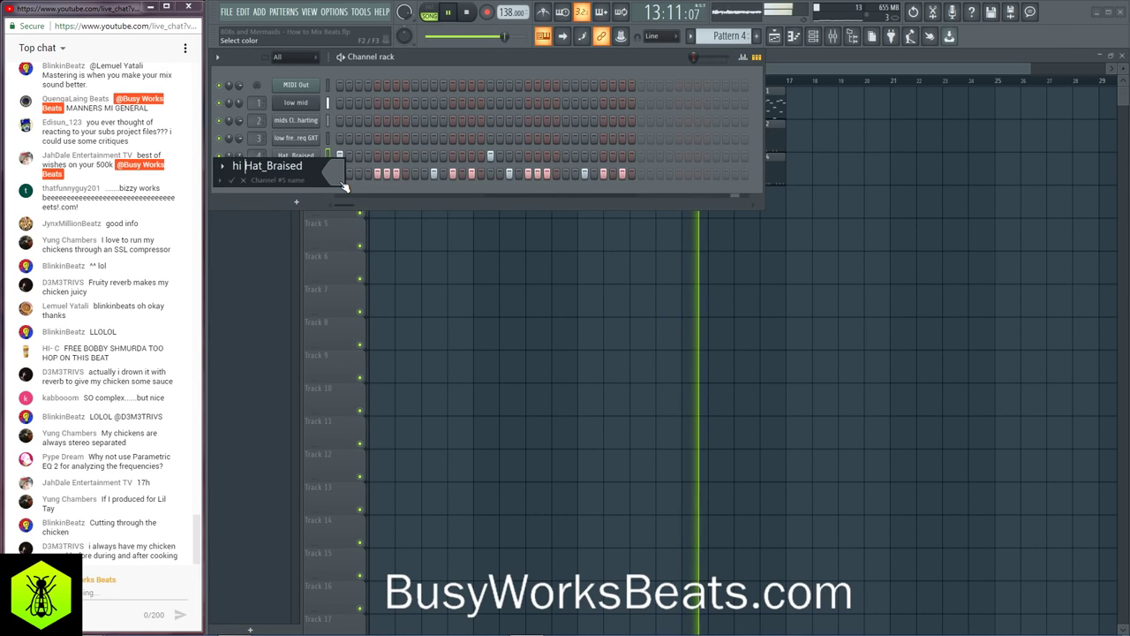
key("Return")
Step: Rename the Hat_Count Off channel as hi Hat_Count Off
right_click(300, 174)
left_click(353, 203)
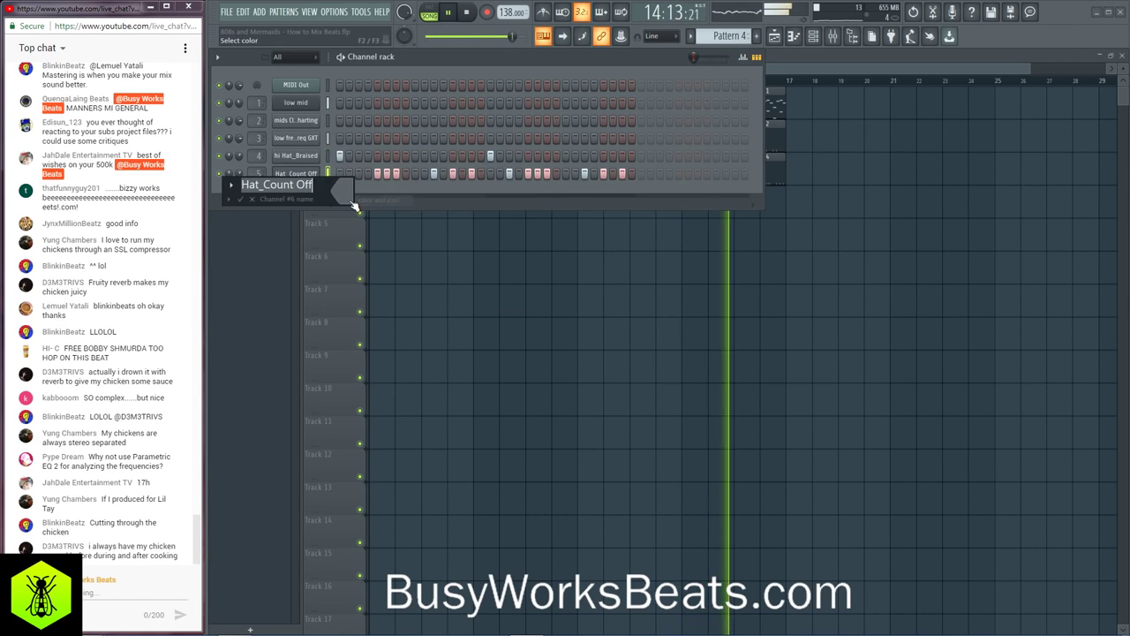
key("Home")
type("hi")
key("Return")
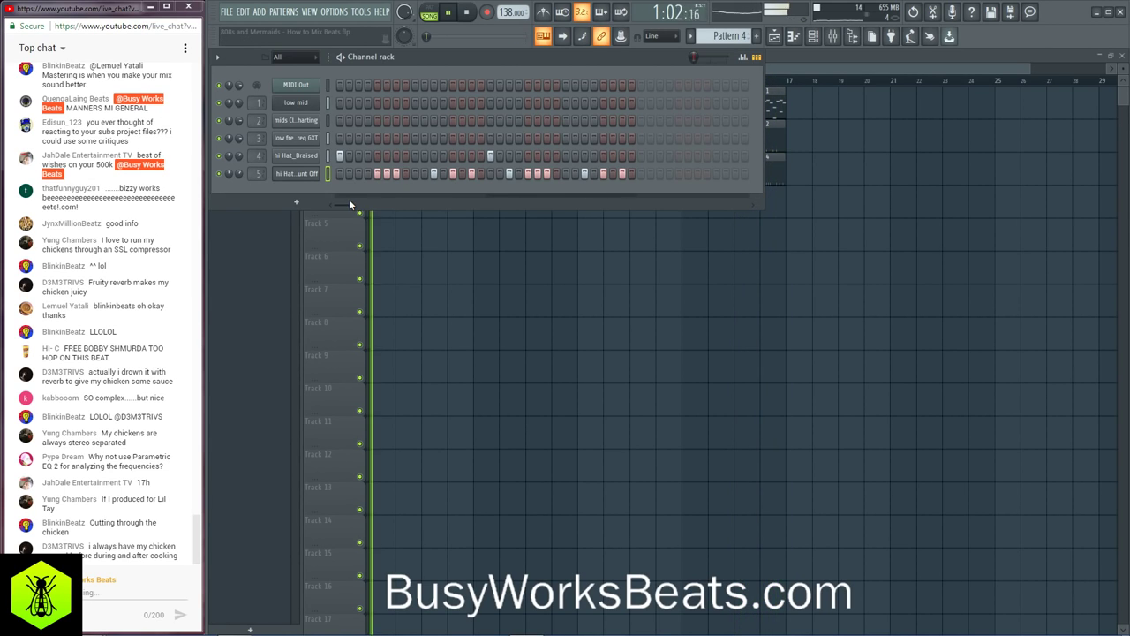
Step: Hide the channel rack and open the mixer while the song plays
key("space")
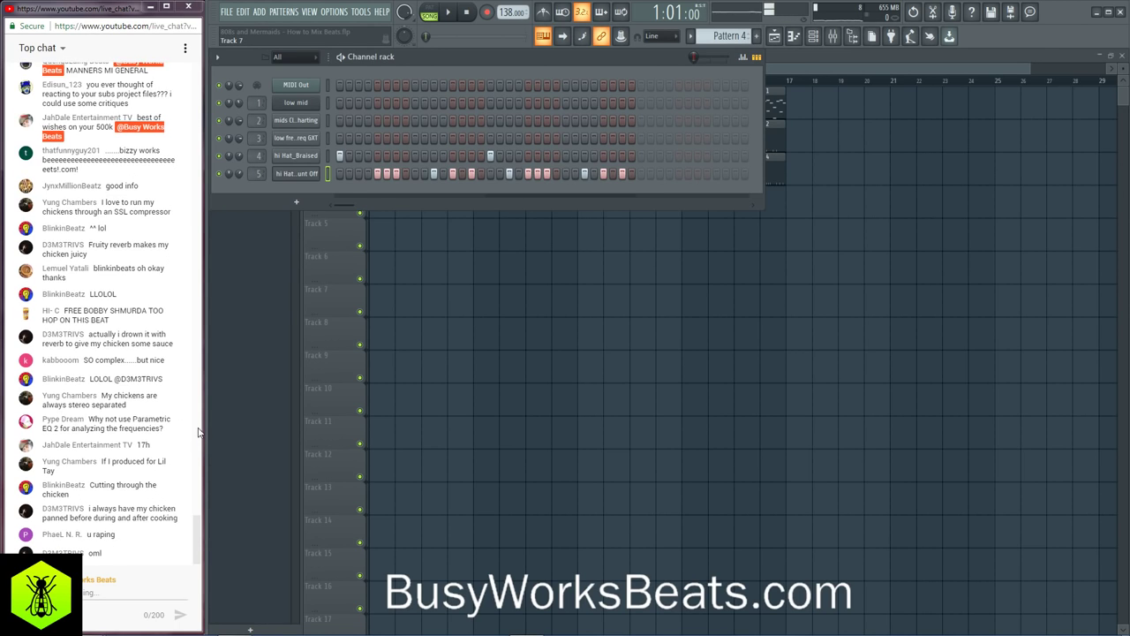
key("F6")
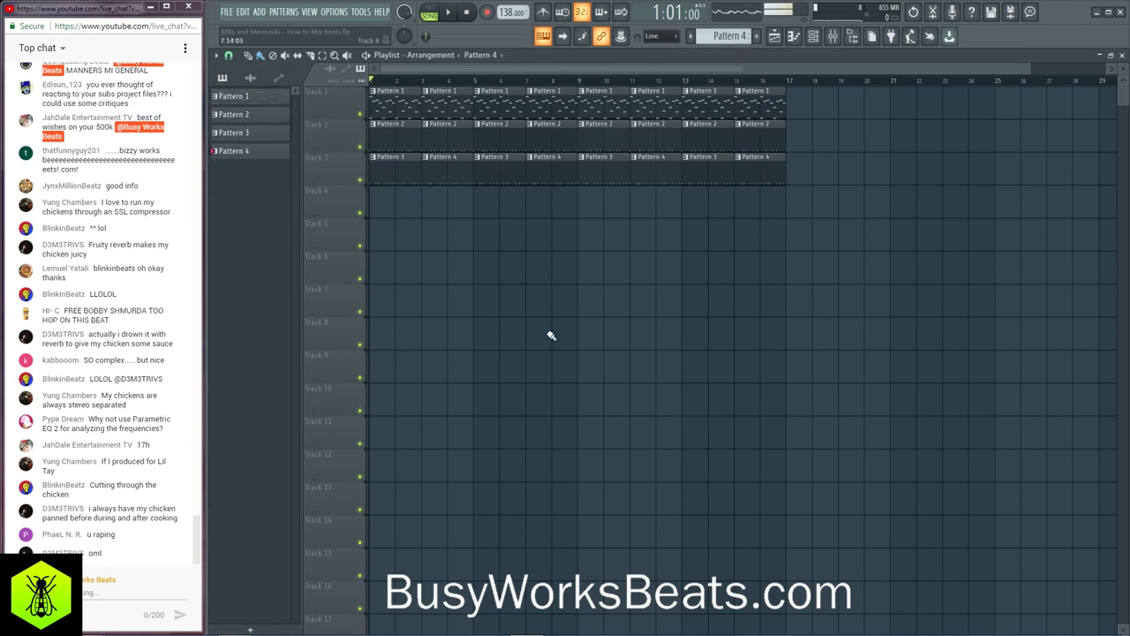
left_click(833, 36)
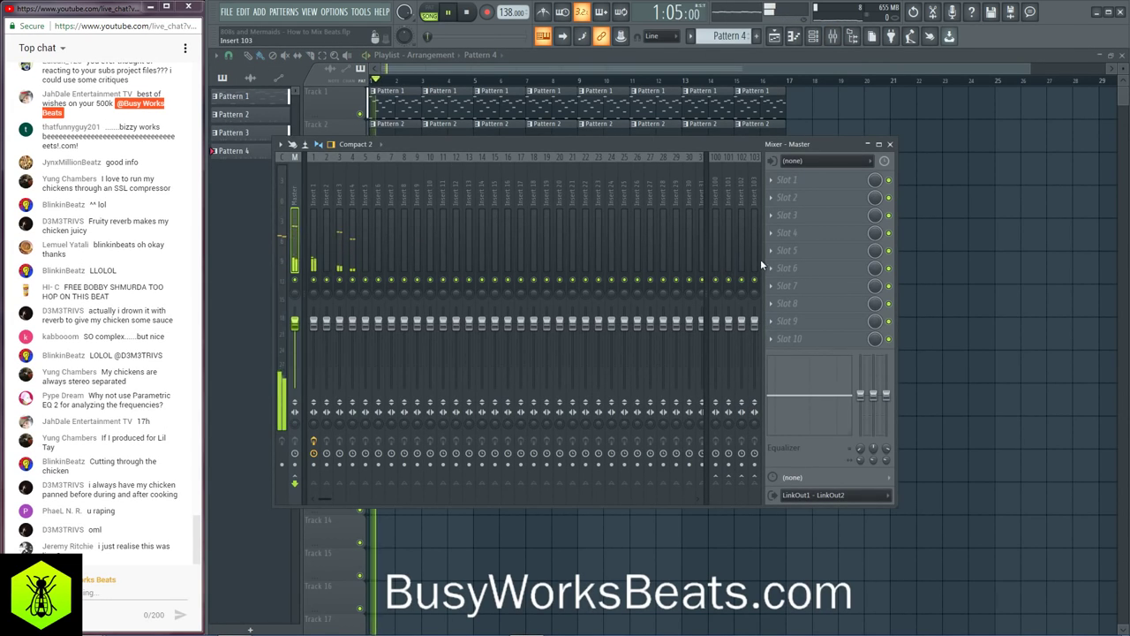
Step: Load Ozone 8 on the Master track and close its window after viewing the spectrum
left_click(771, 322)
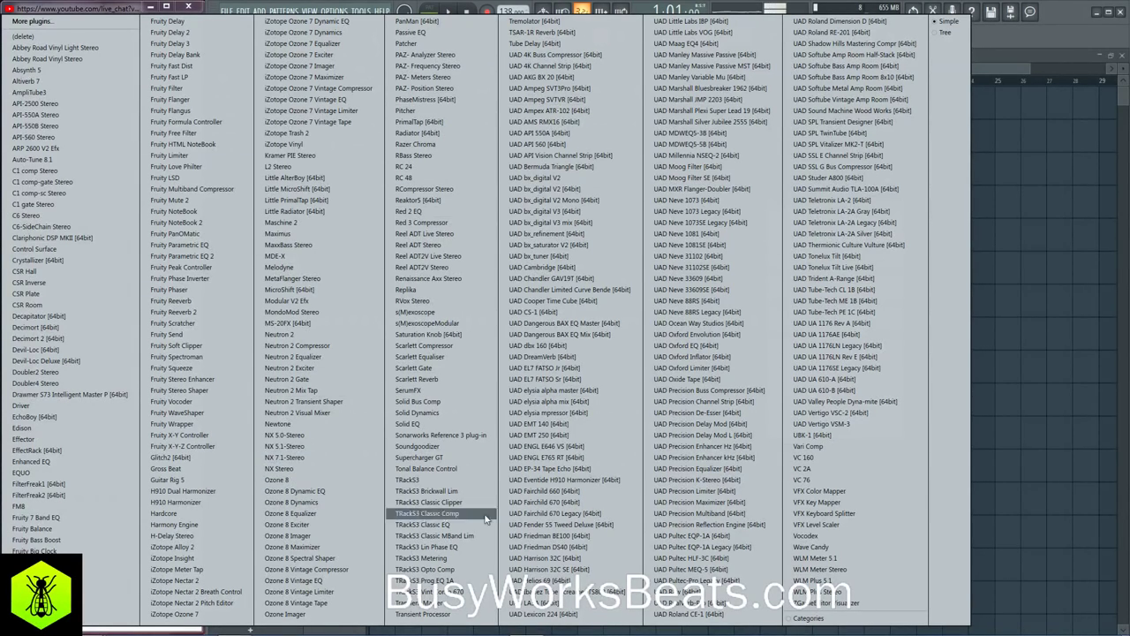
left_click(335, 481)
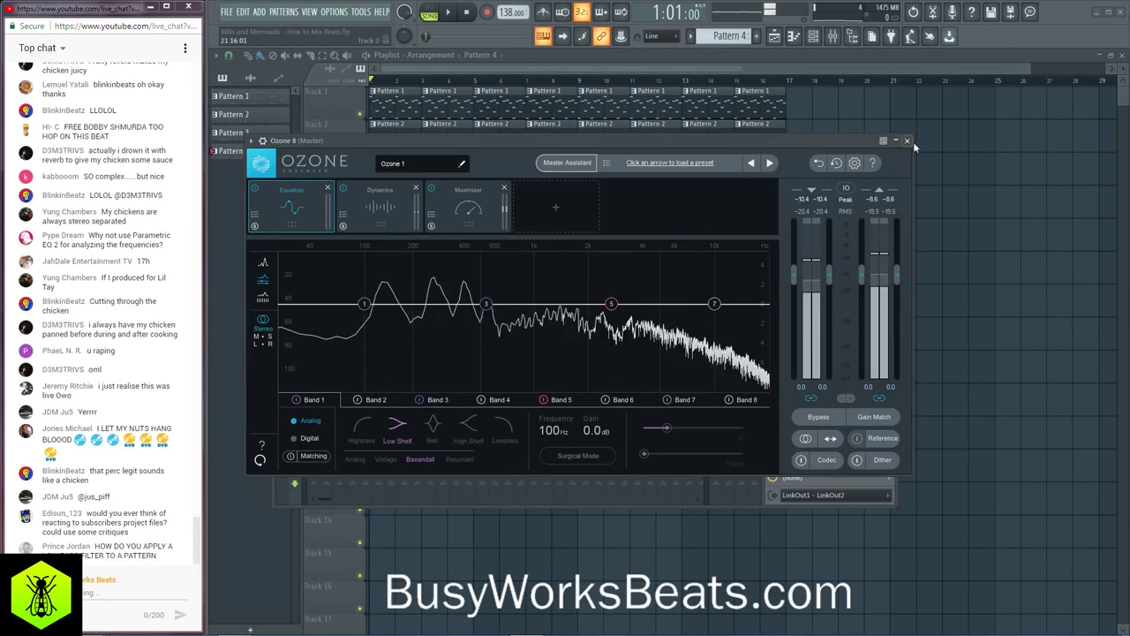
left_click(909, 142)
Step: Load UAD SSL E Channel Strip into the Master track's first effect slot, look over its controls and close it
left_click(784, 187)
mouse_move(782, 195)
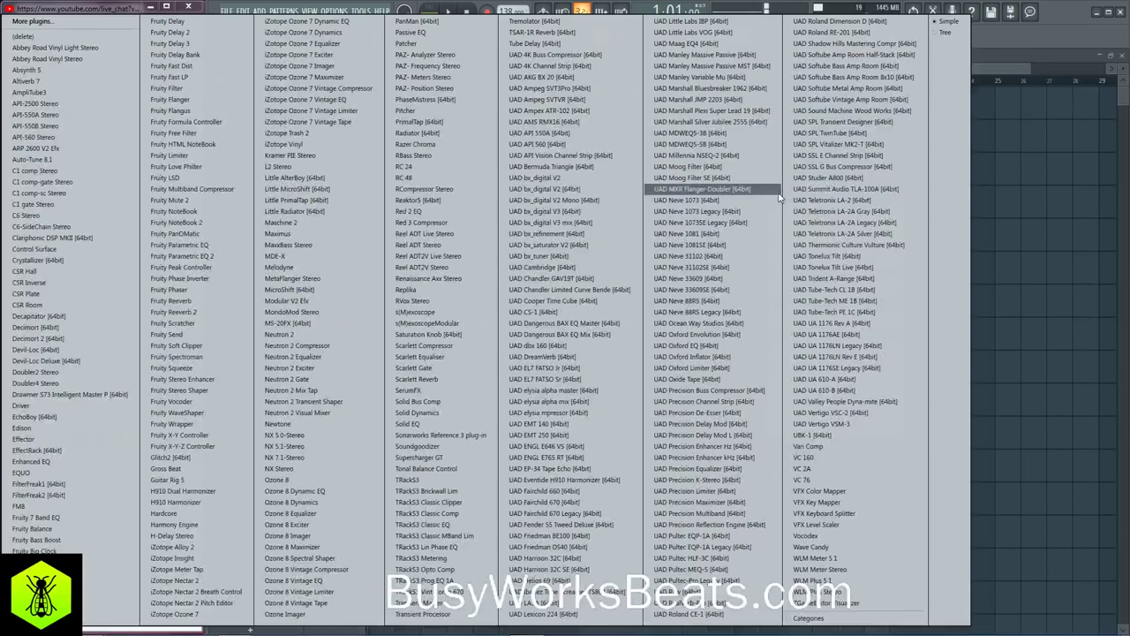
left_click(873, 159)
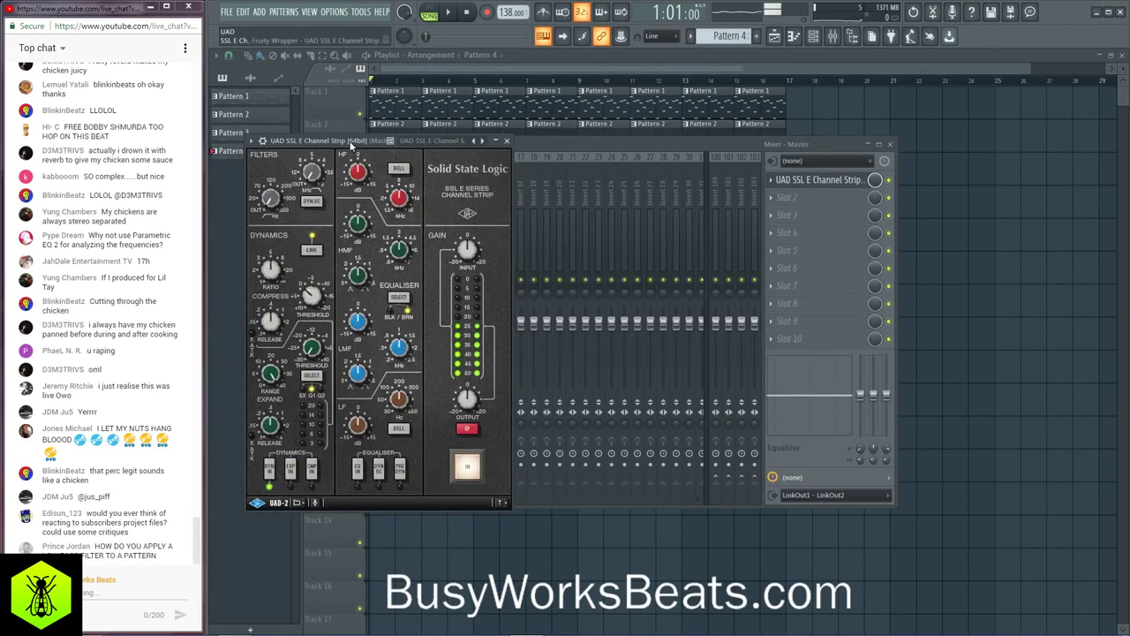
left_click_drag(349, 144, 565, 201)
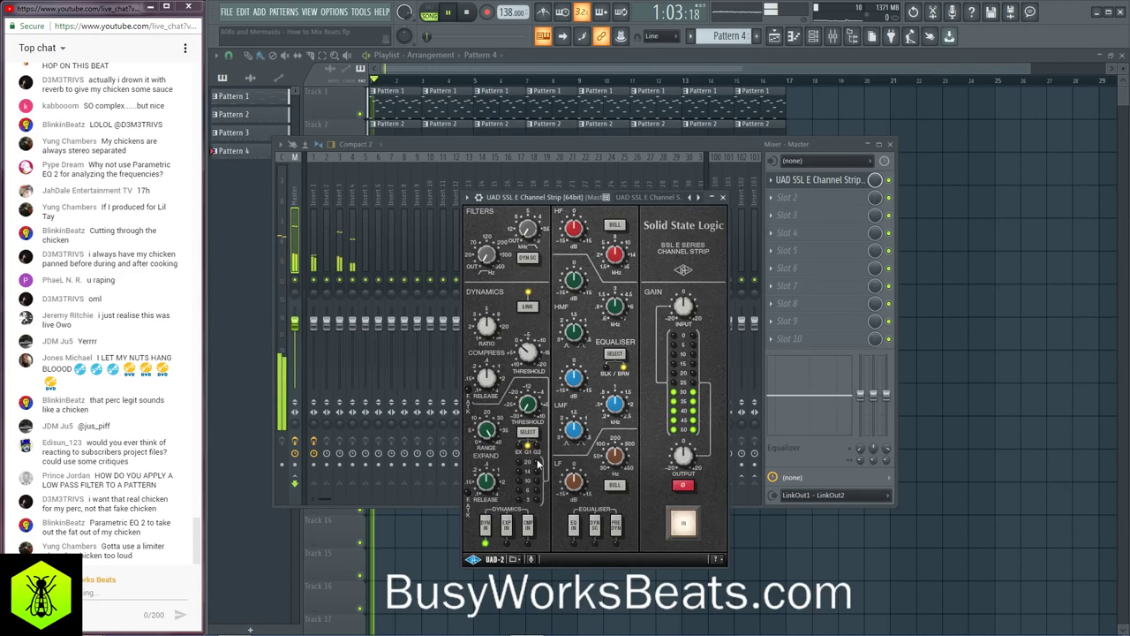
left_click(723, 197)
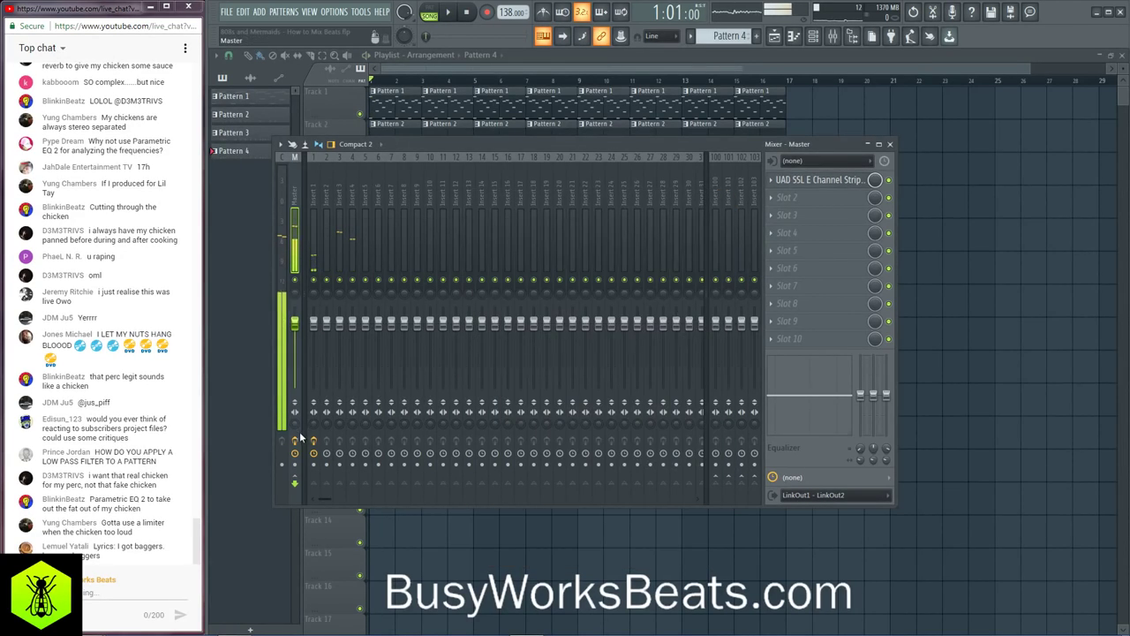
Step: Play the song from the playlist, then bring up the channel rack with the mixer over it and stop playback
key("F9")
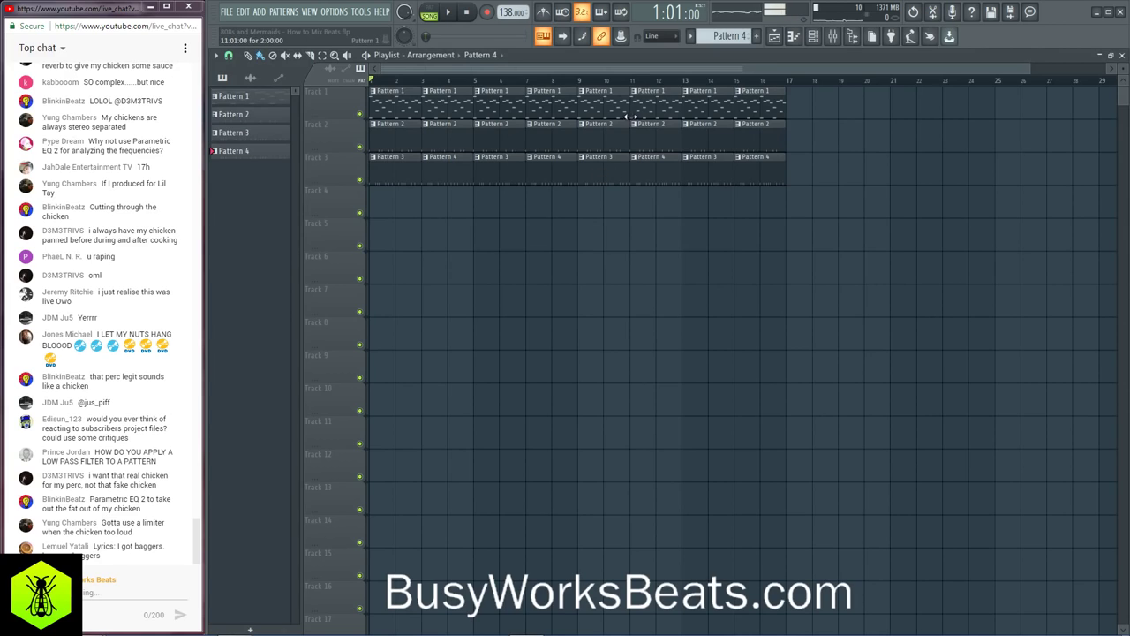
key("space")
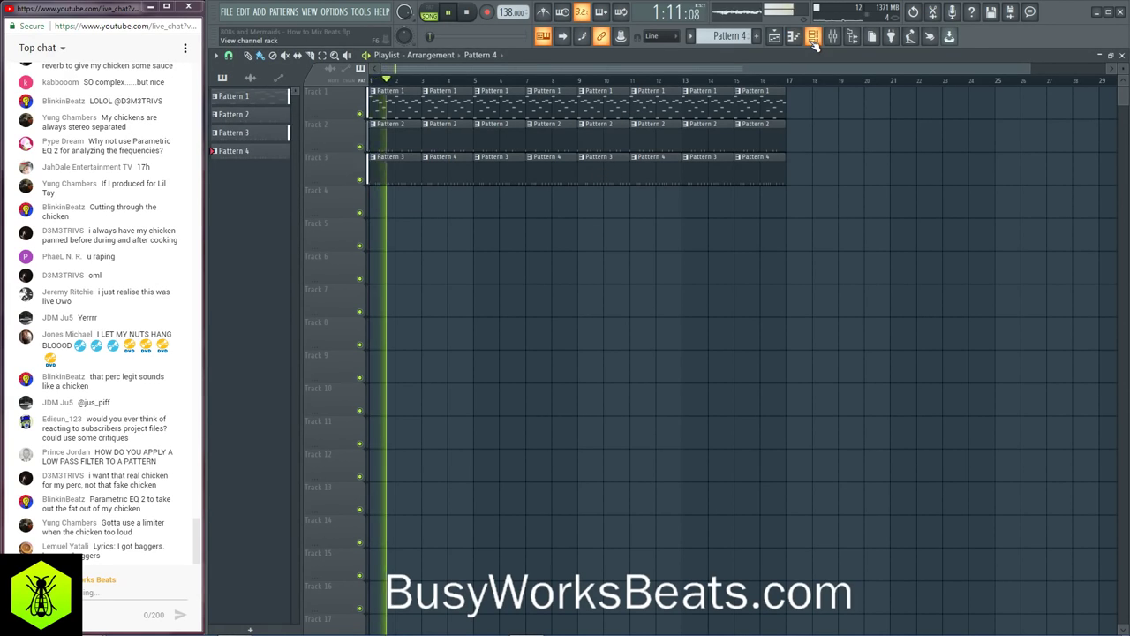
left_click(816, 39)
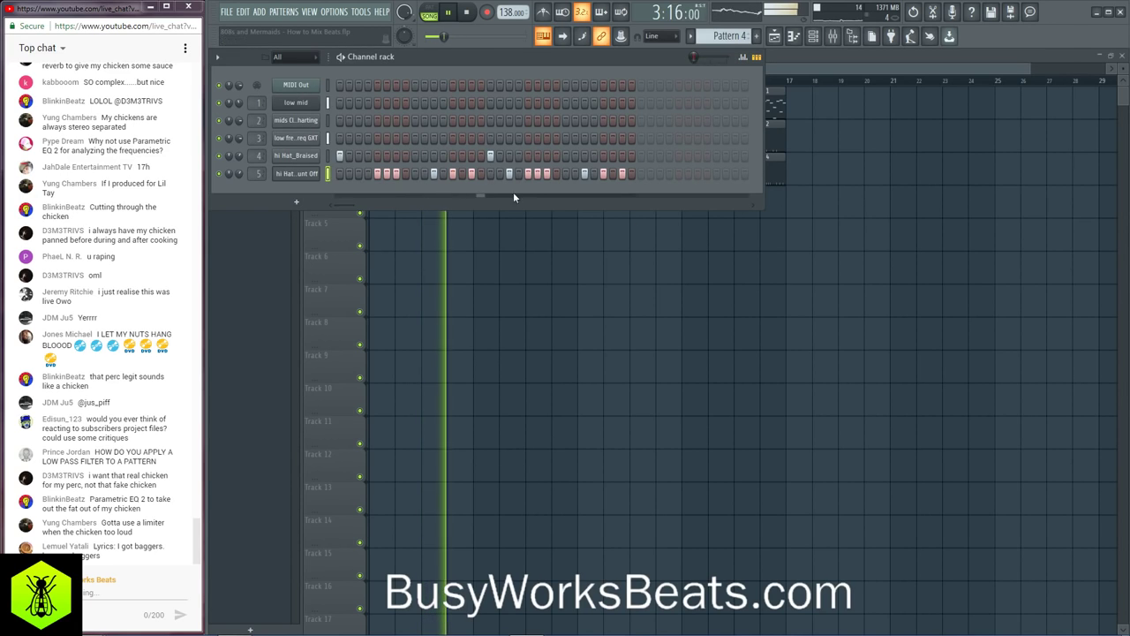
left_click(833, 36)
key("space")
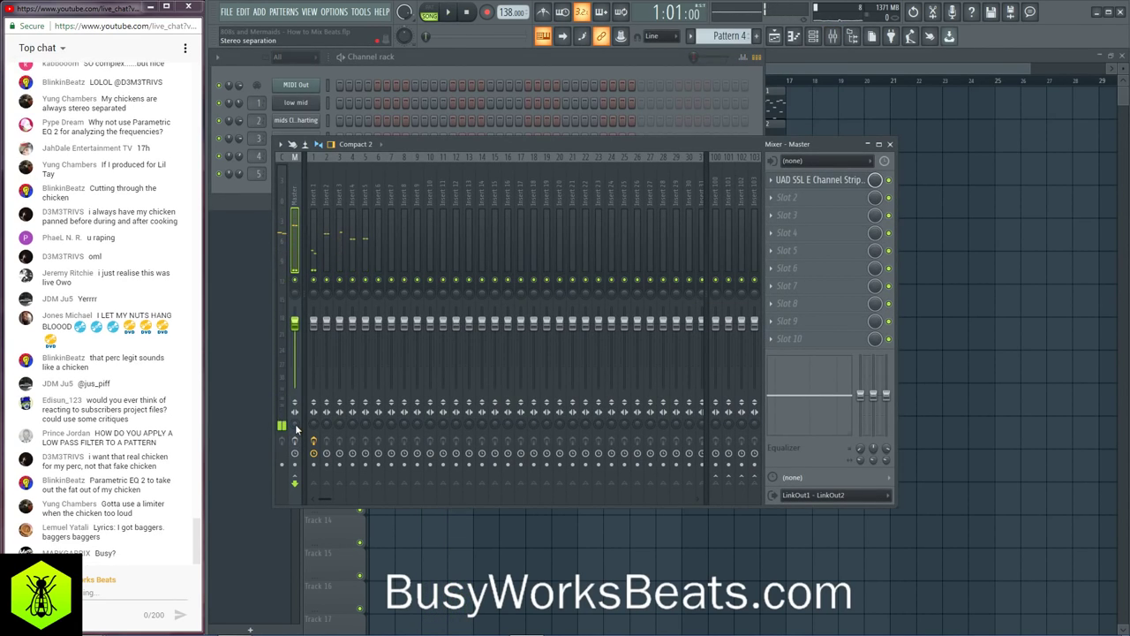
Step: Merge the Master track's stereo separation to mono and move the mixer clear of the channel names
right_click(296, 429)
left_click(301, 427)
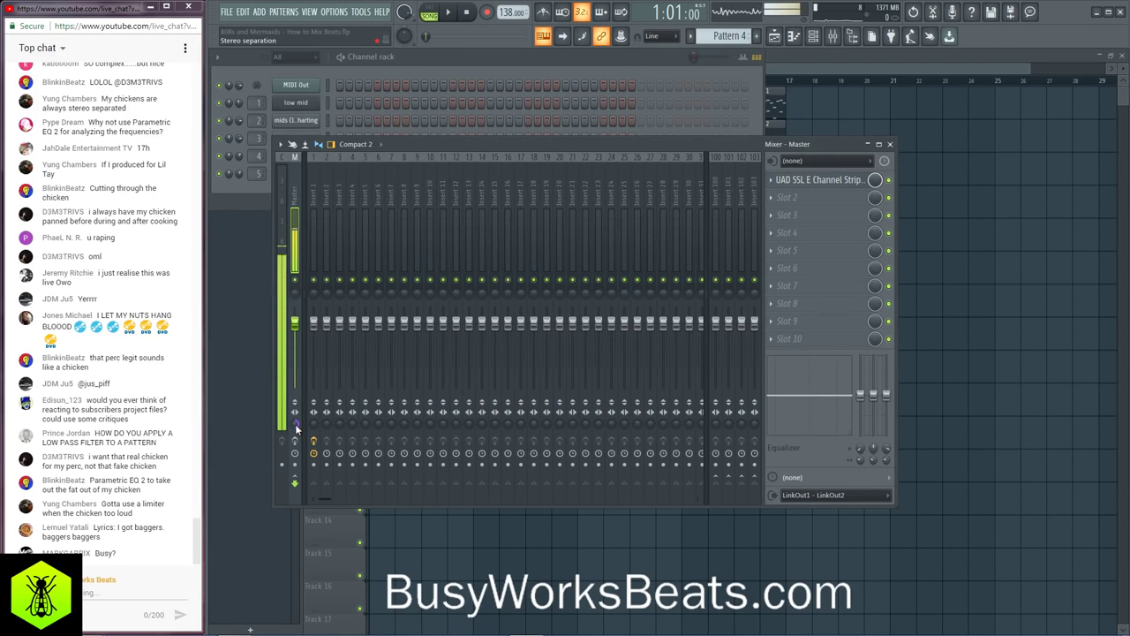
left_click_drag(437, 141, 519, 161)
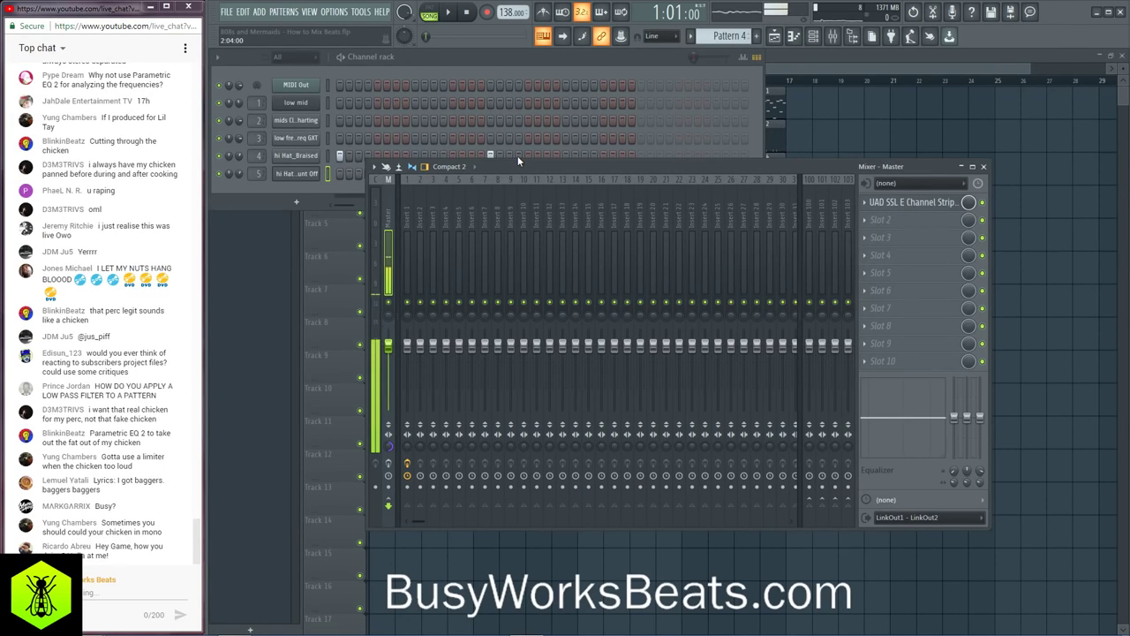
right_click(389, 448)
left_click(383, 452)
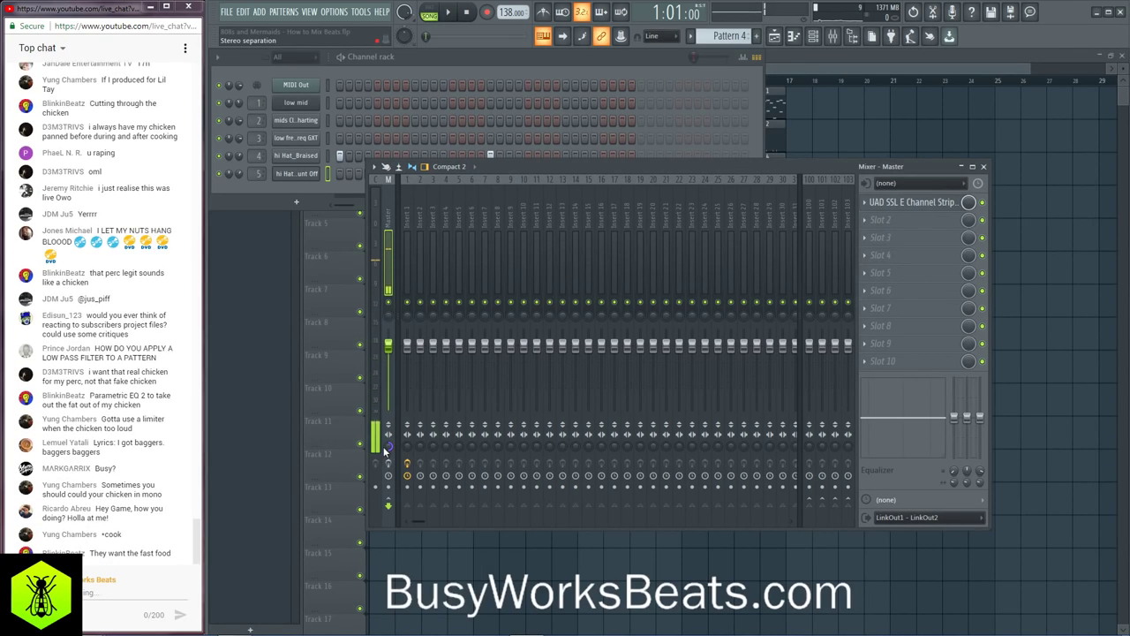
Step: Listen to the song in mono, then reset the Master track's stereo separation during playback
key("space")
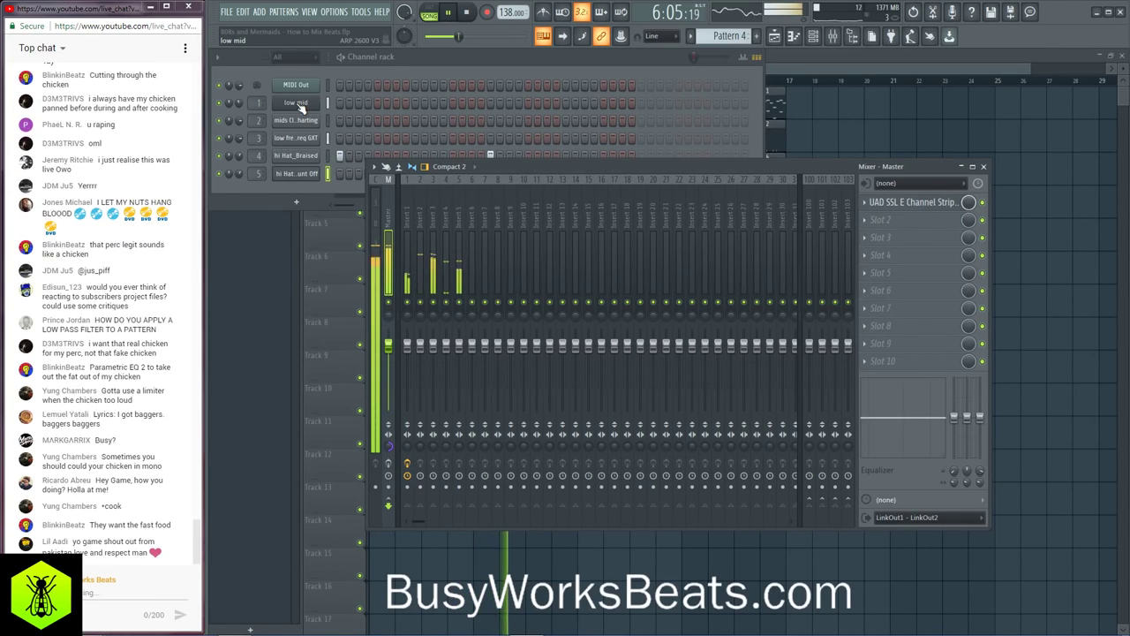
key("space")
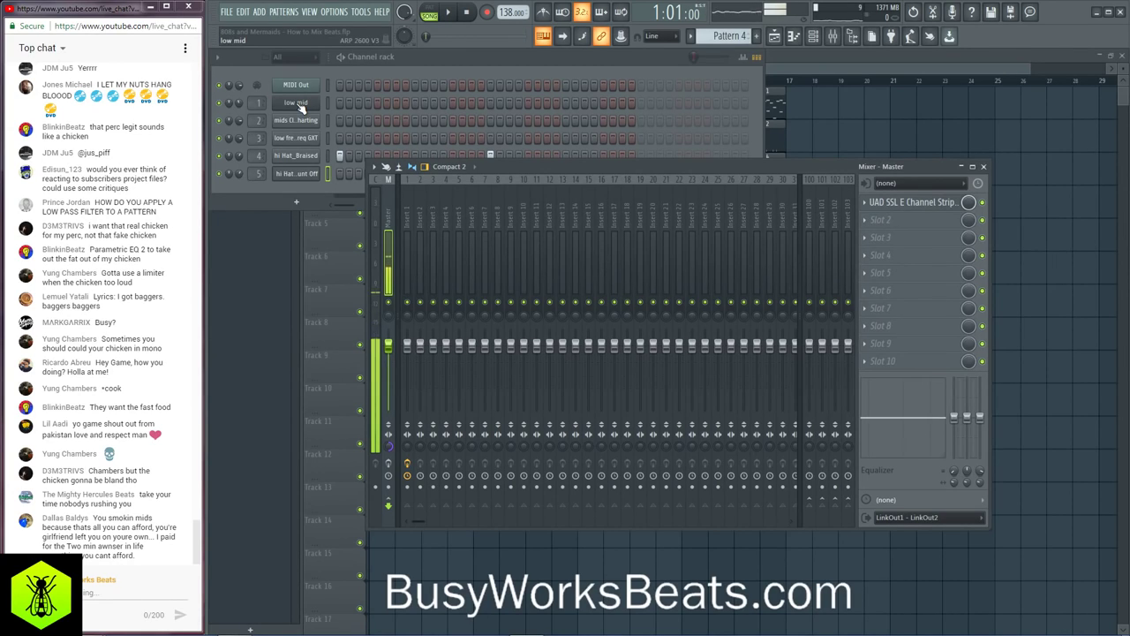
key("space")
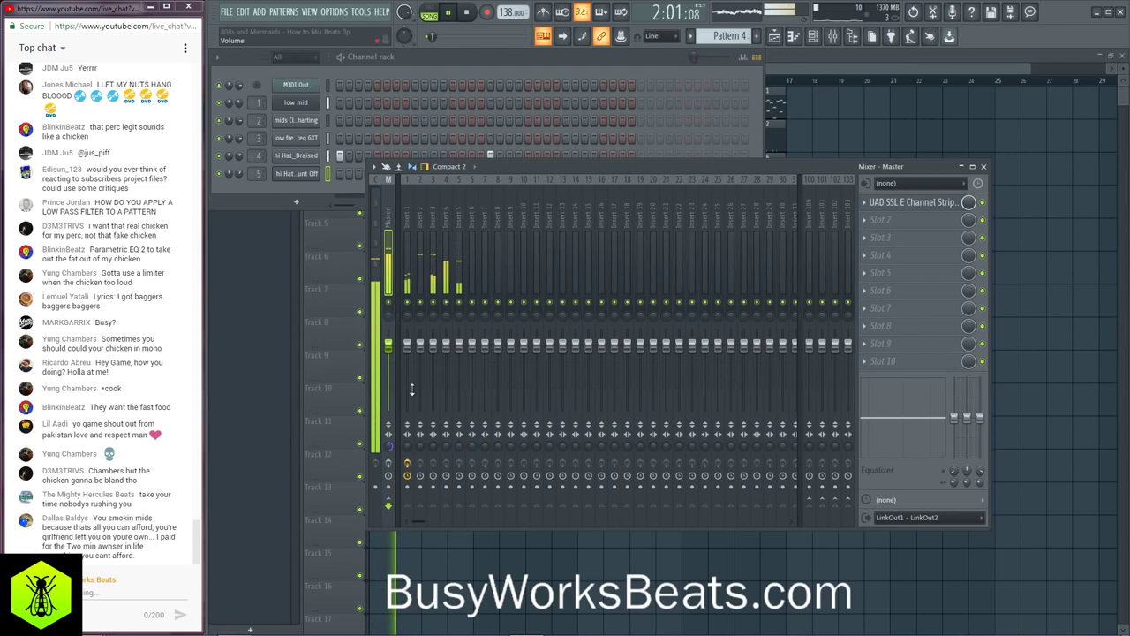
right_click(388, 445)
left_click(404, 455)
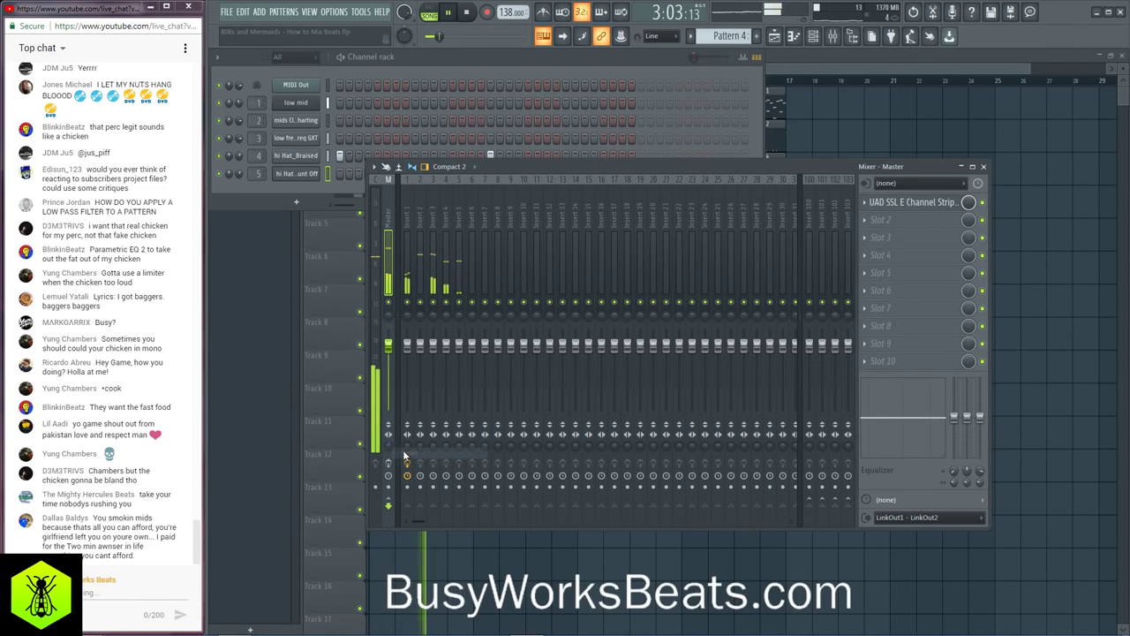
Step: Merge Insert 1's stereo separation to mono and play the song briefly to hear the melody
key("space")
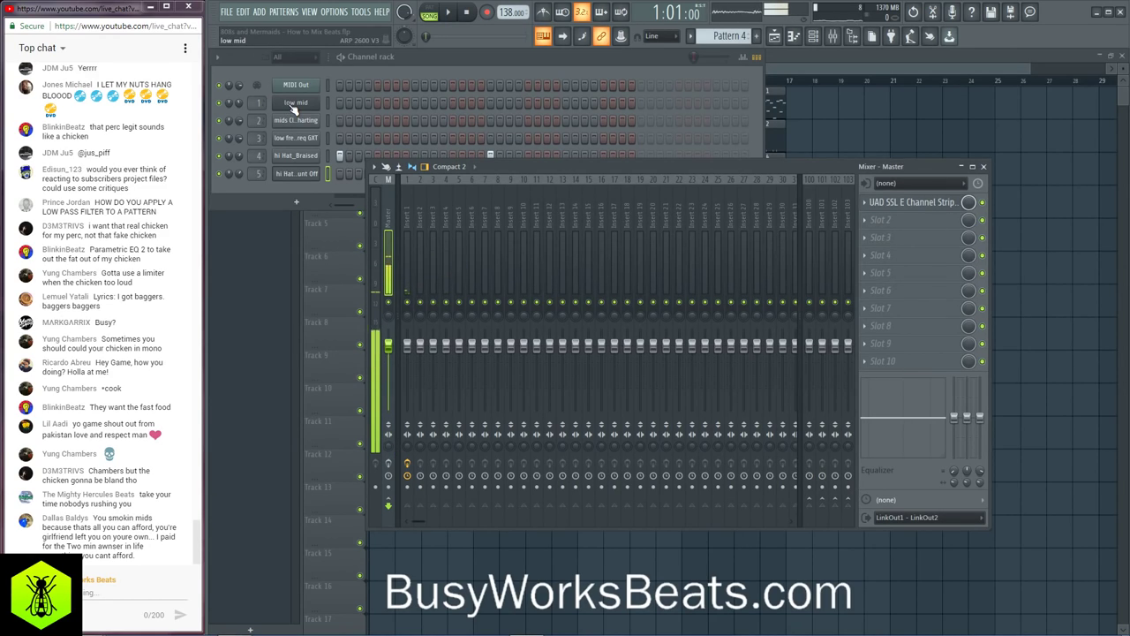
left_click(409, 213)
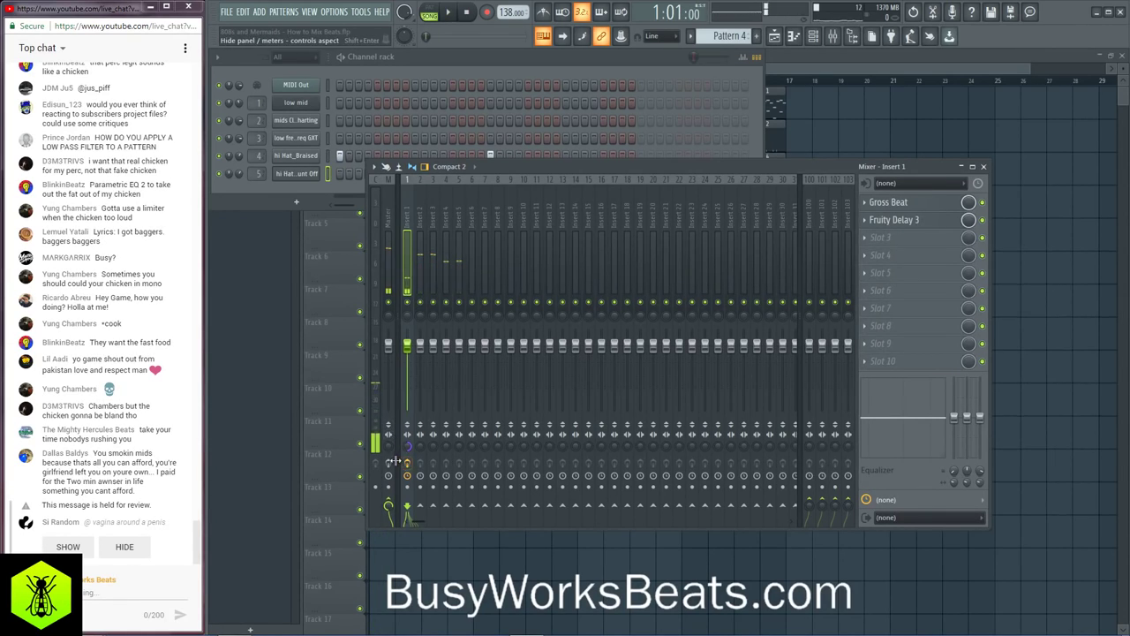
key("space")
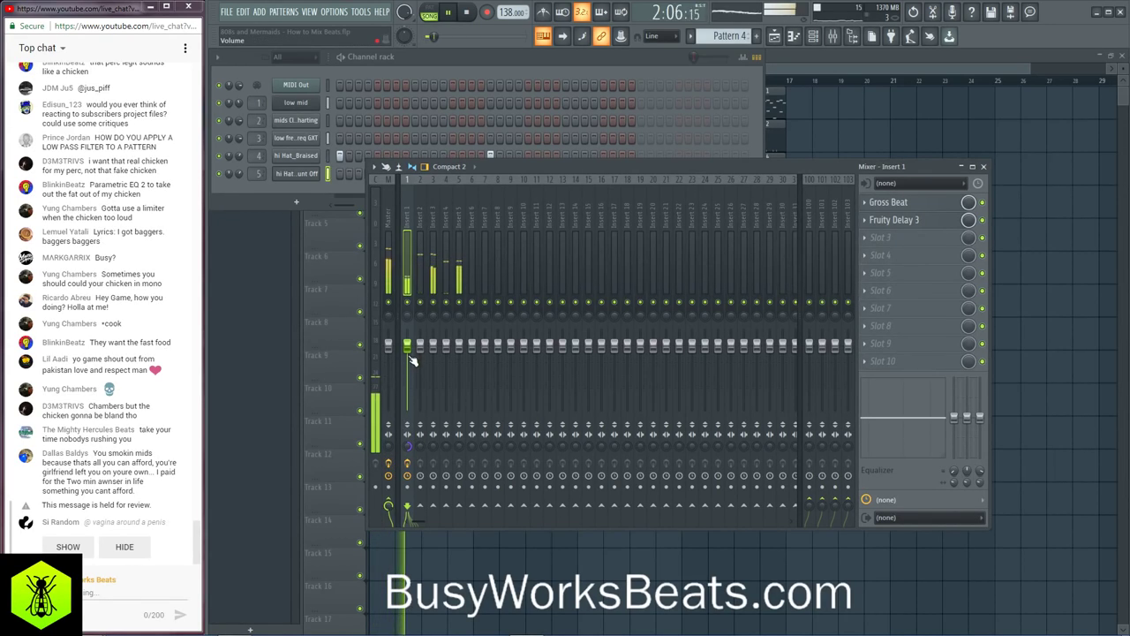
key("space")
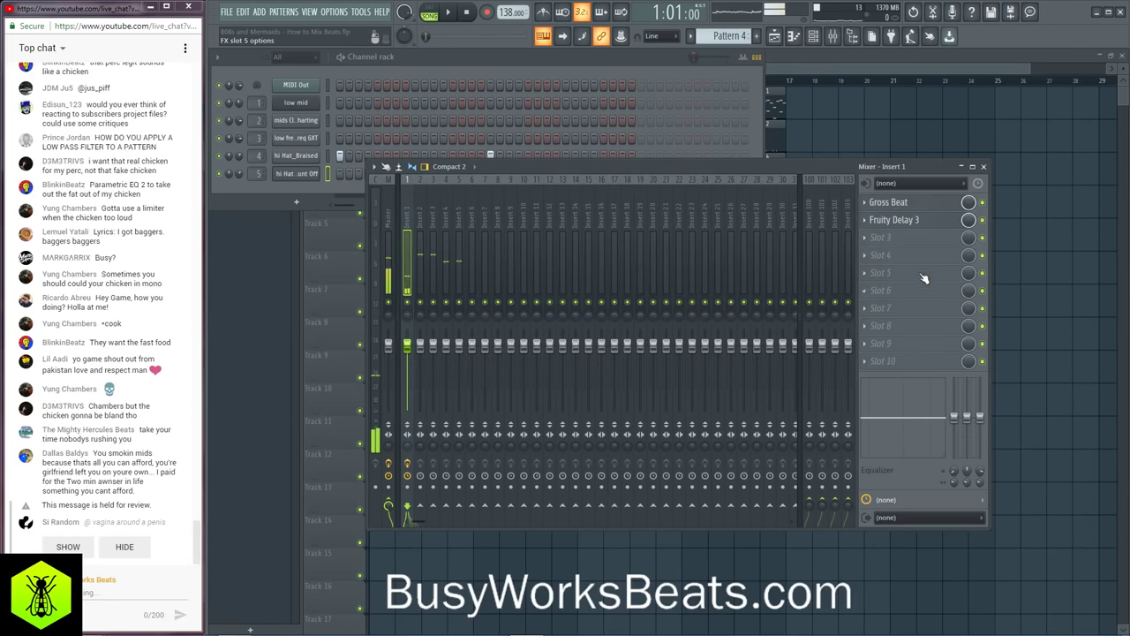
Step: Look over Insert 1's Fruity Delay 3 and replay the song with that track's stereo separation reset
left_click(917, 222)
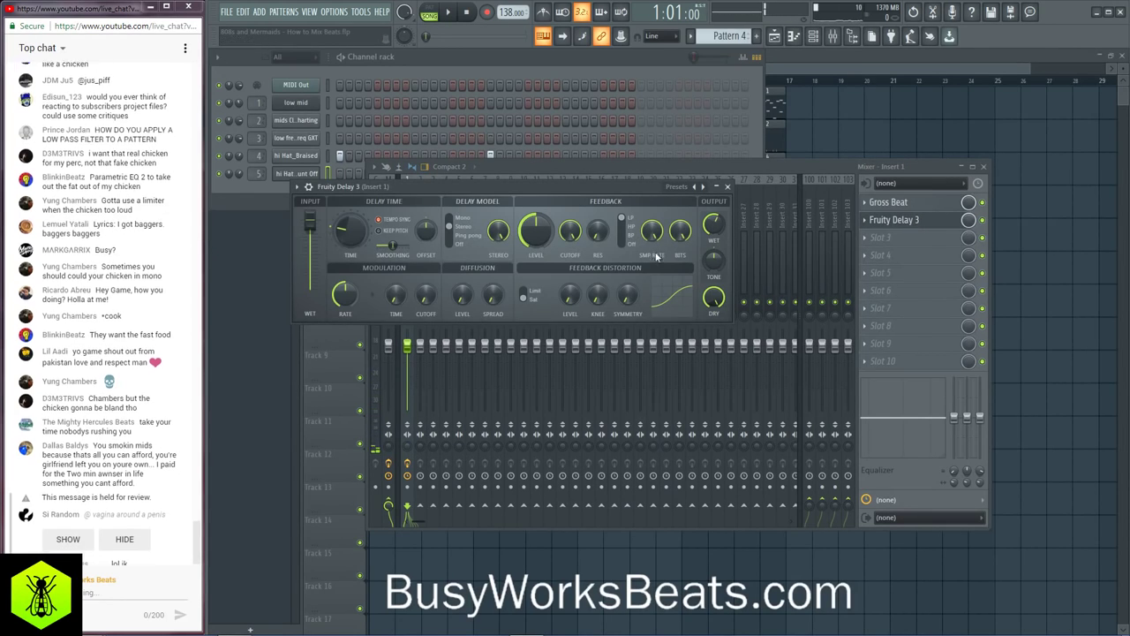
left_click(729, 188)
key("space")
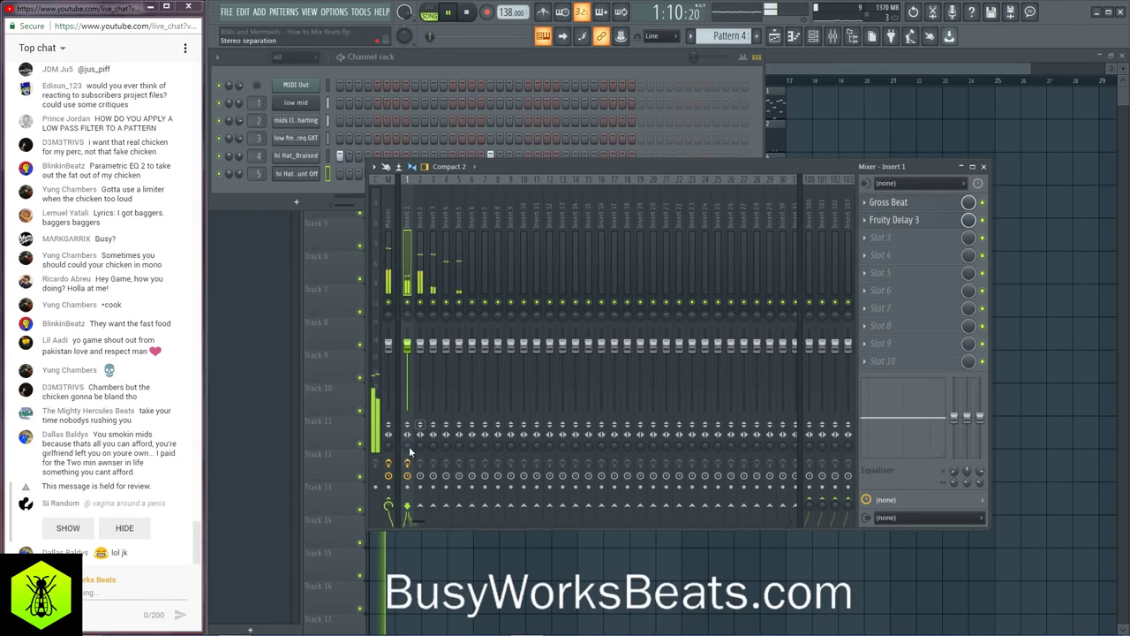
key("space")
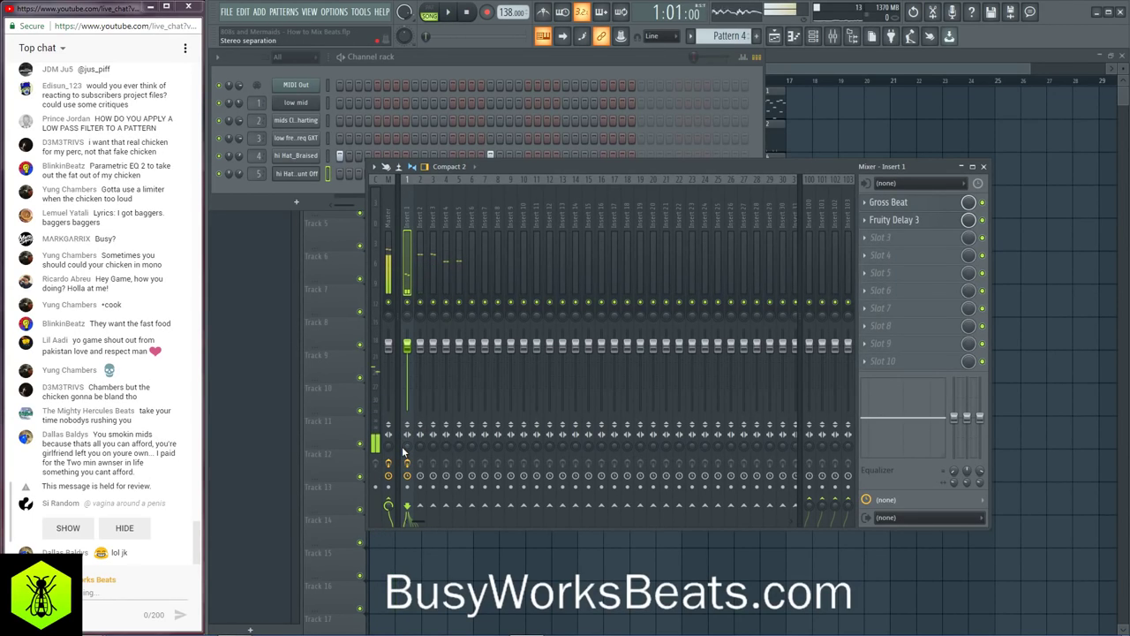
key("space")
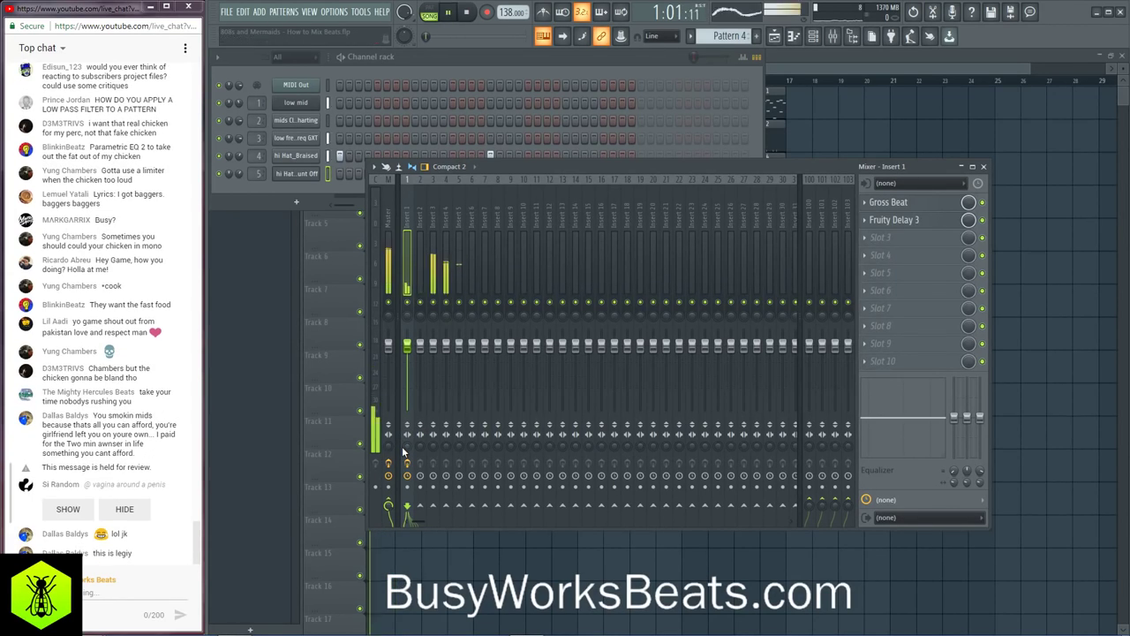
key("space")
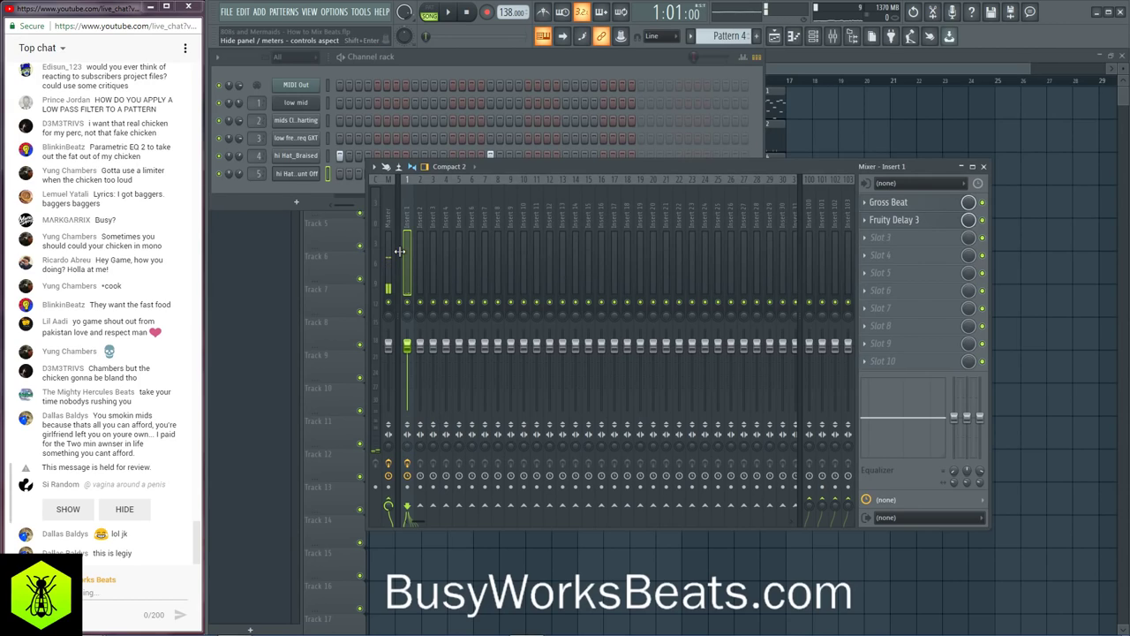
Step: Play the song while examining the delay model in Insert 1's Fruity Delay 3, then close it and stop playback
key("space")
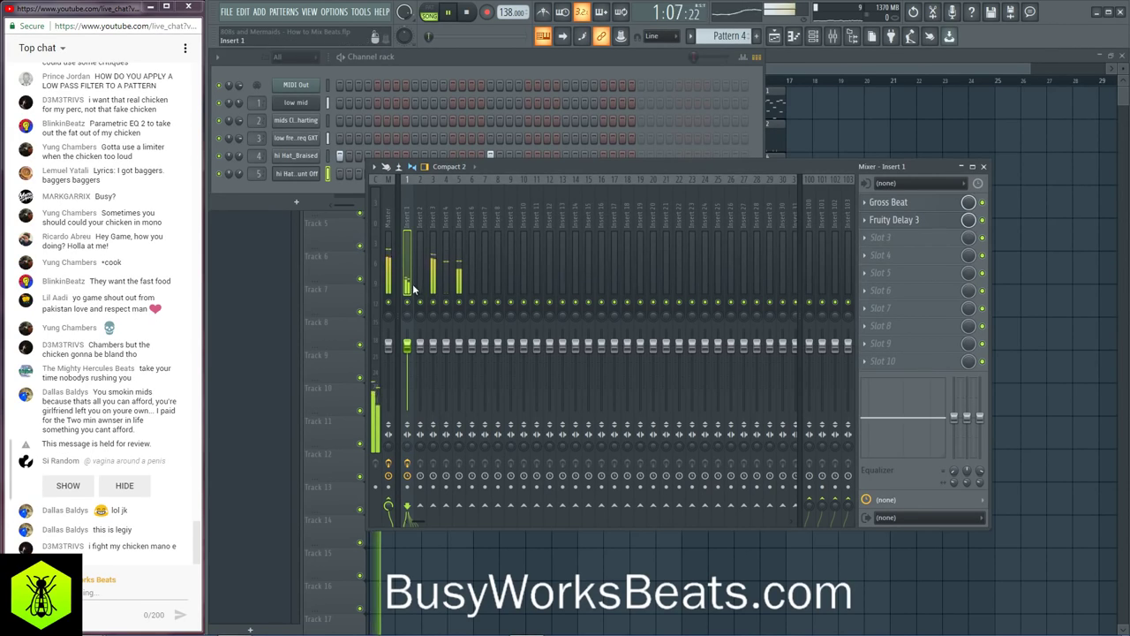
left_click(927, 222)
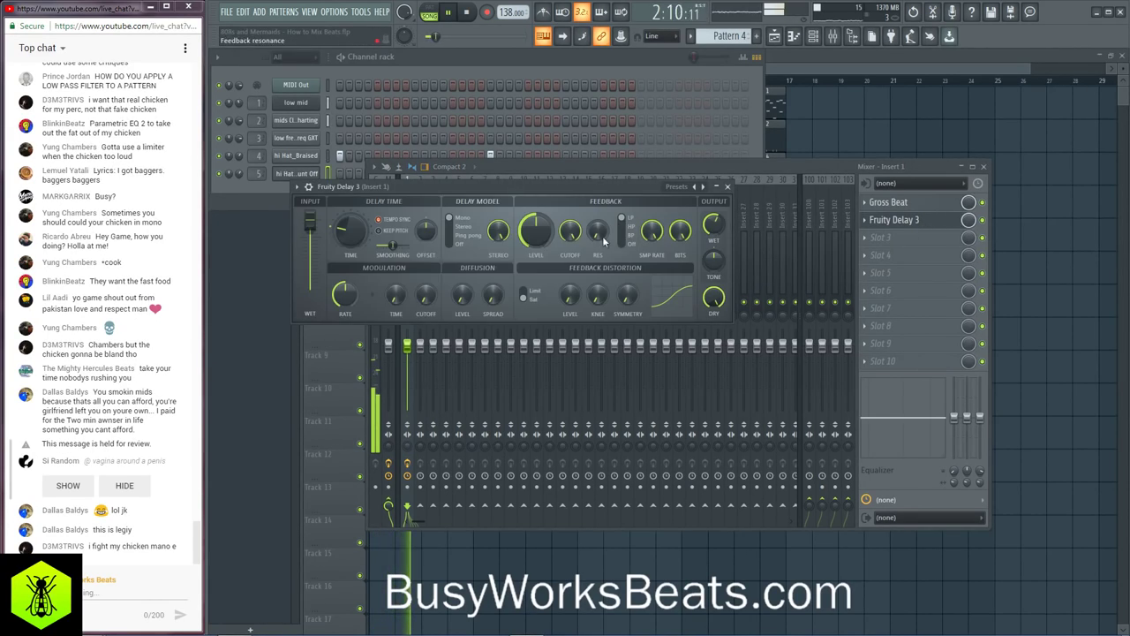
left_click(457, 221)
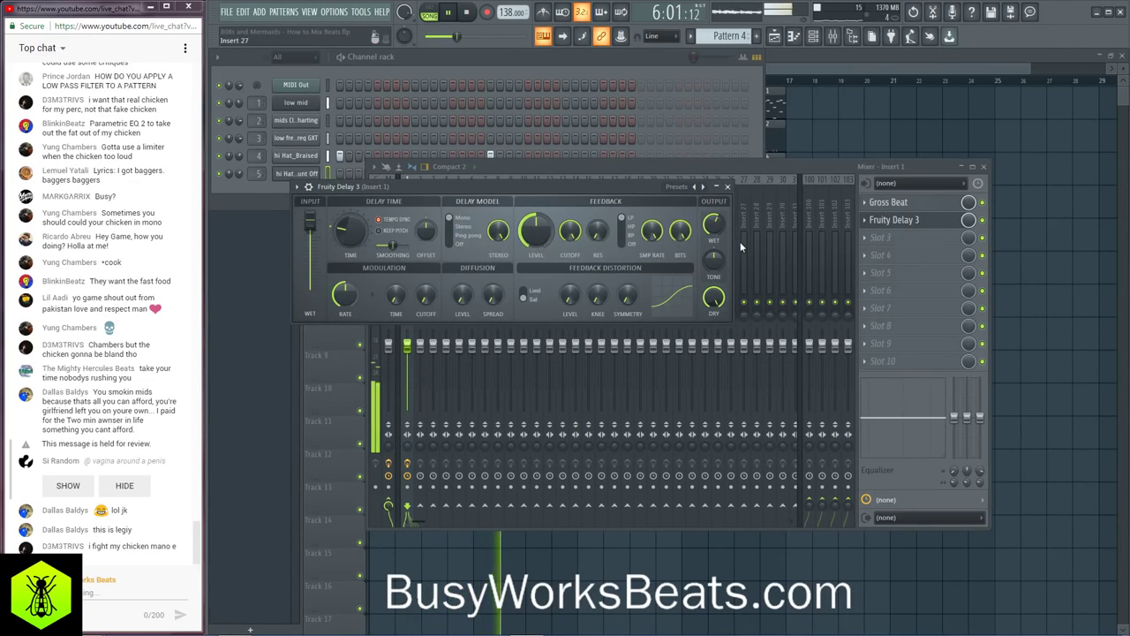
left_click(727, 186)
left_click(466, 13)
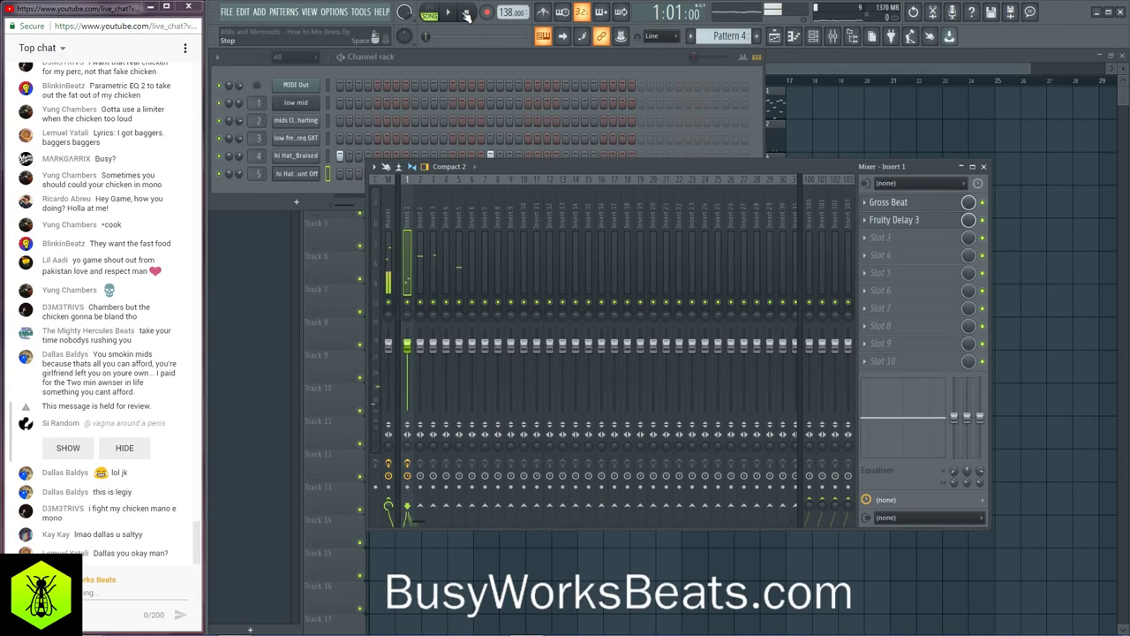
Step: Merge the Master track's stereo separation to mono and play the song briefly to check it
left_click(388, 446)
right_click(392, 452)
left_click(386, 451)
key("space")
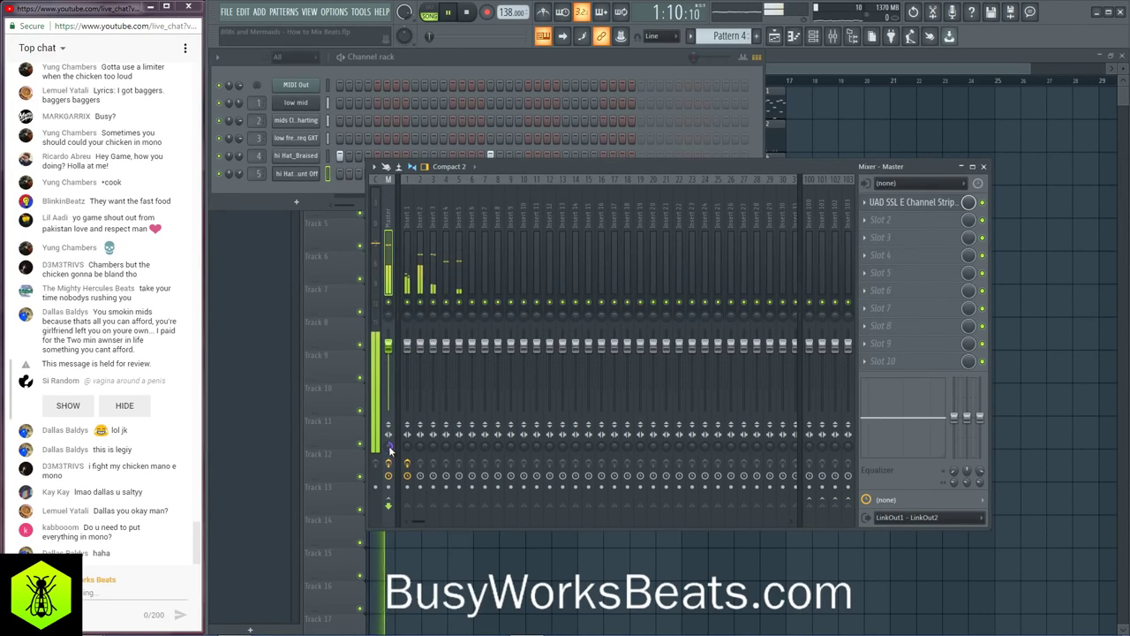
key("space")
Step: Check Insert 1's Fruity Delay 3, close it, and move the mixer slightly away from the channel rack
left_click(411, 226)
left_click(908, 223)
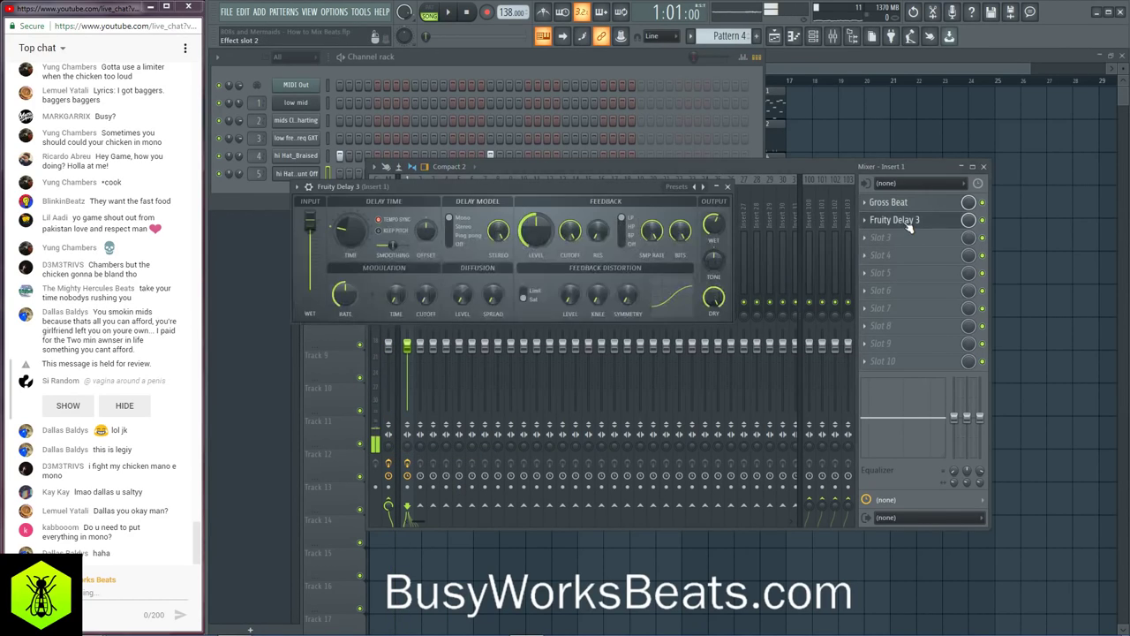
left_click(726, 187)
left_click_drag(499, 167, 552, 175)
left_click(451, 65)
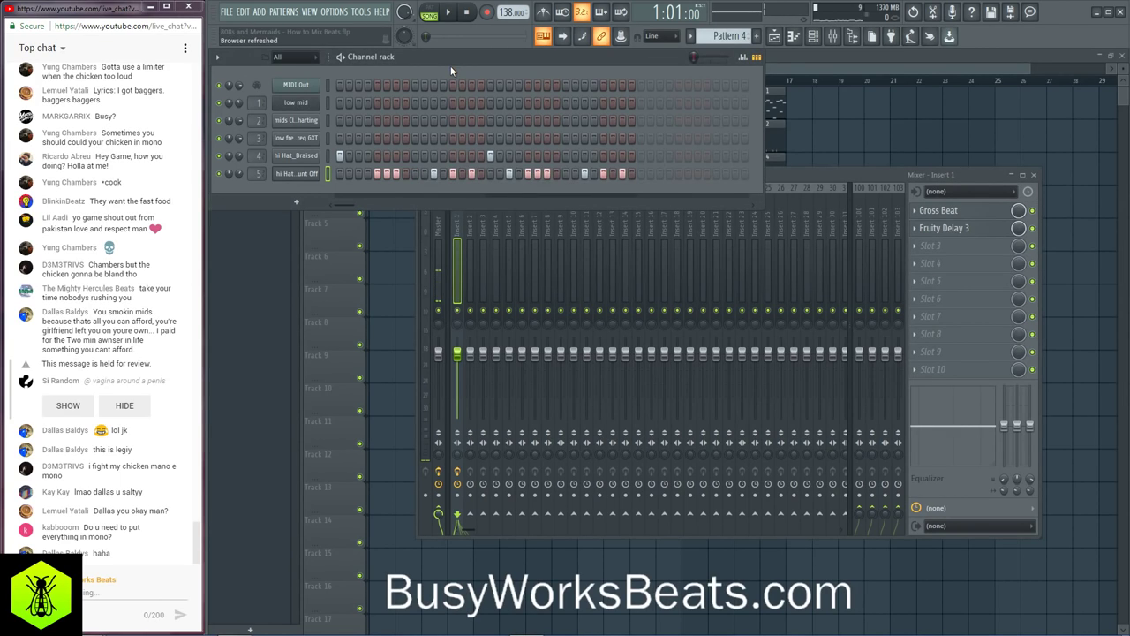
Step: Save the project as a new version and play the song briefly
key("ctrl+n")
key("space")
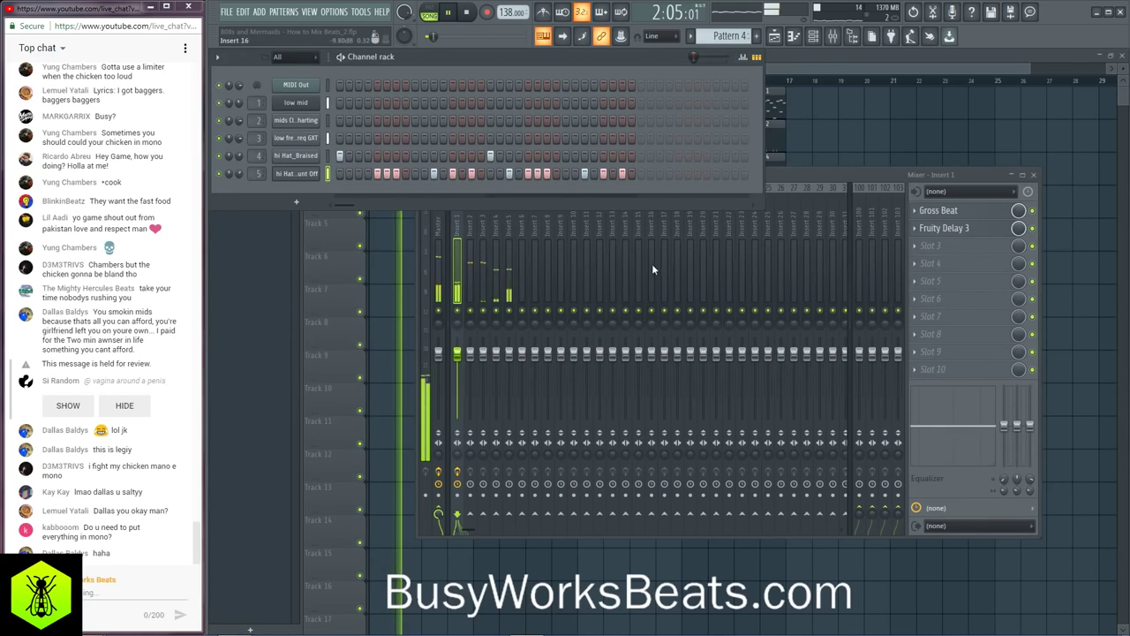
key("space")
Step: Load Ozone 8 Imager on the Master track and switch its output from stereo to mono, closing its window when done
left_click(437, 237)
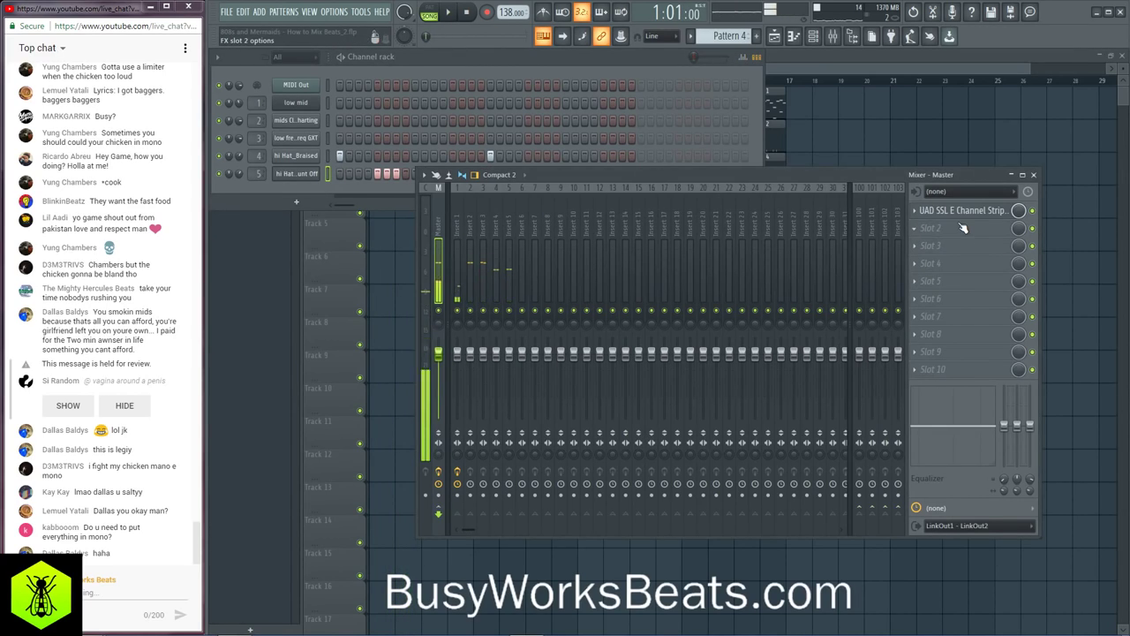
right_click(449, 460)
left_click(450, 462)
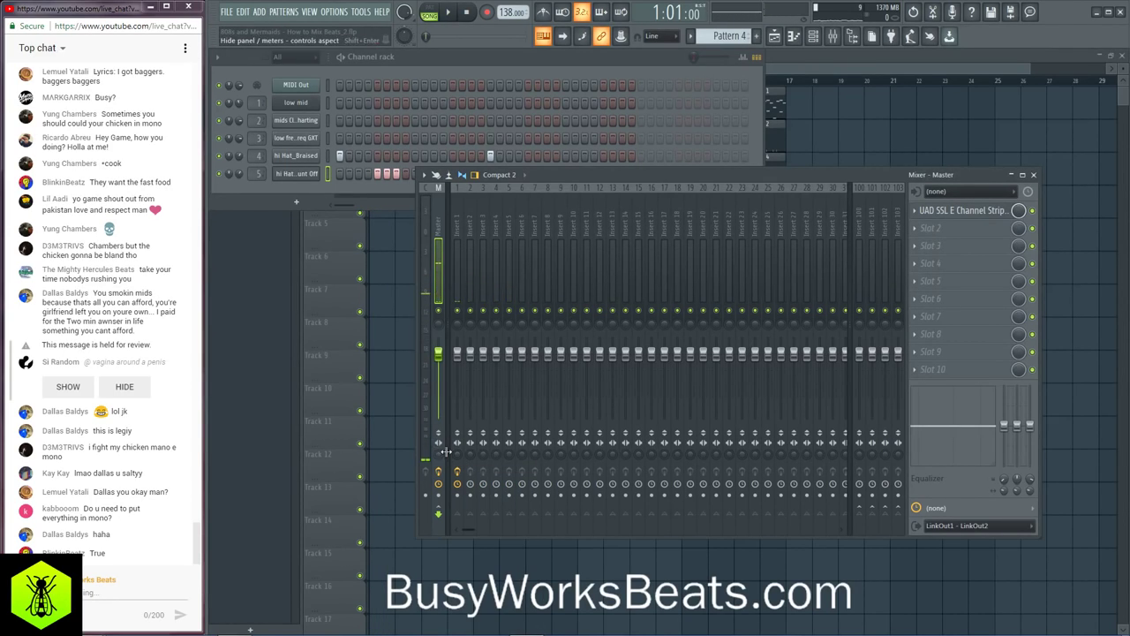
left_click(963, 228)
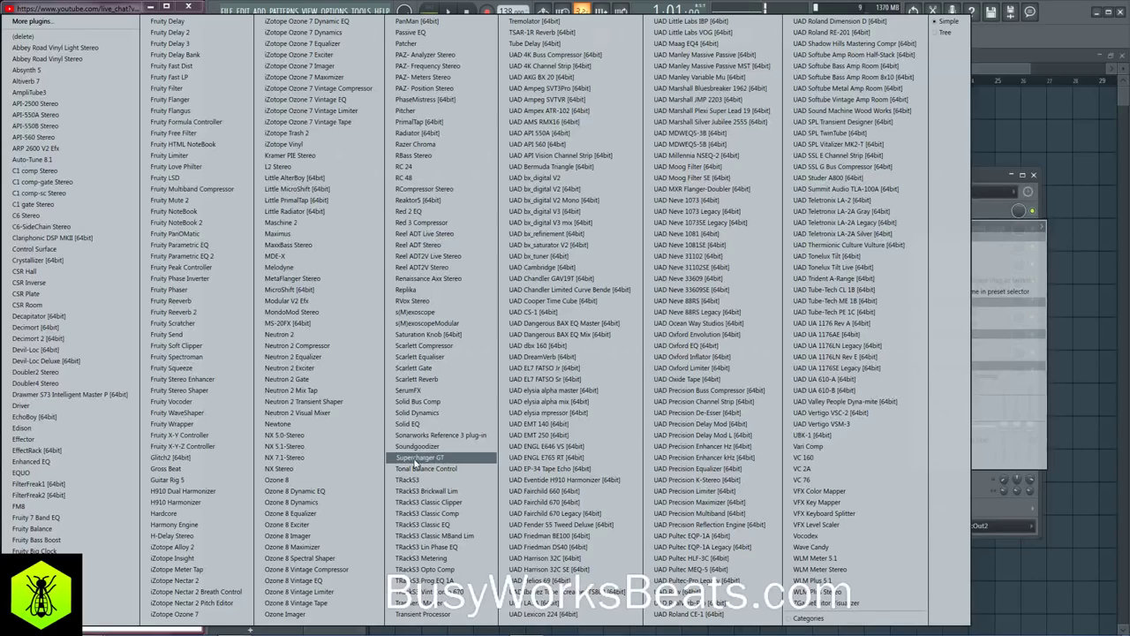
left_click(328, 536)
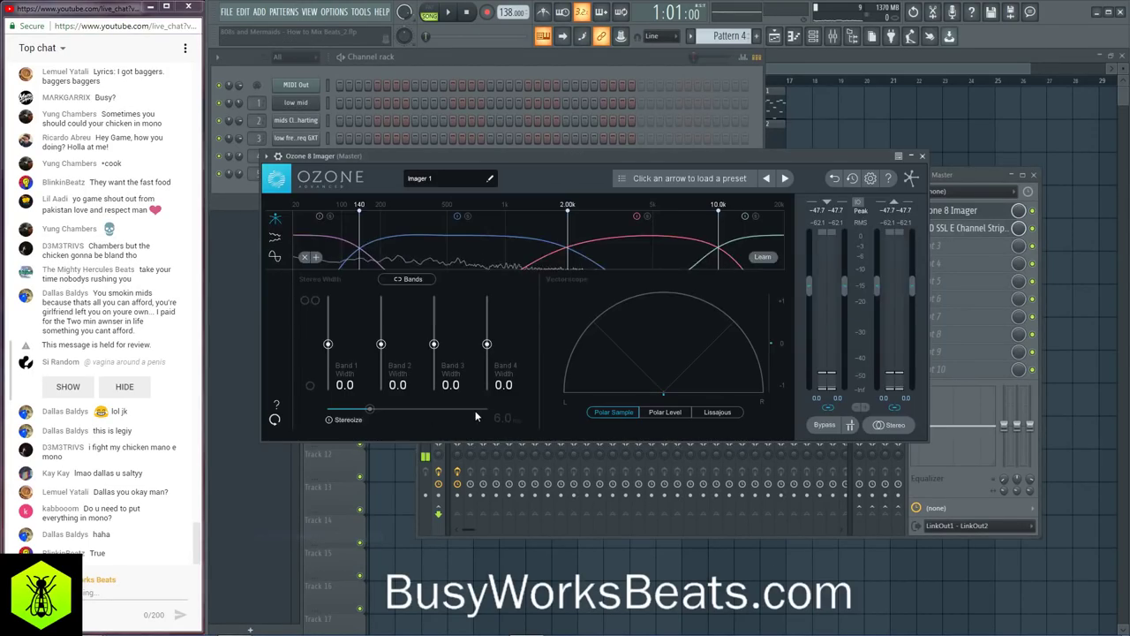
left_click(895, 425)
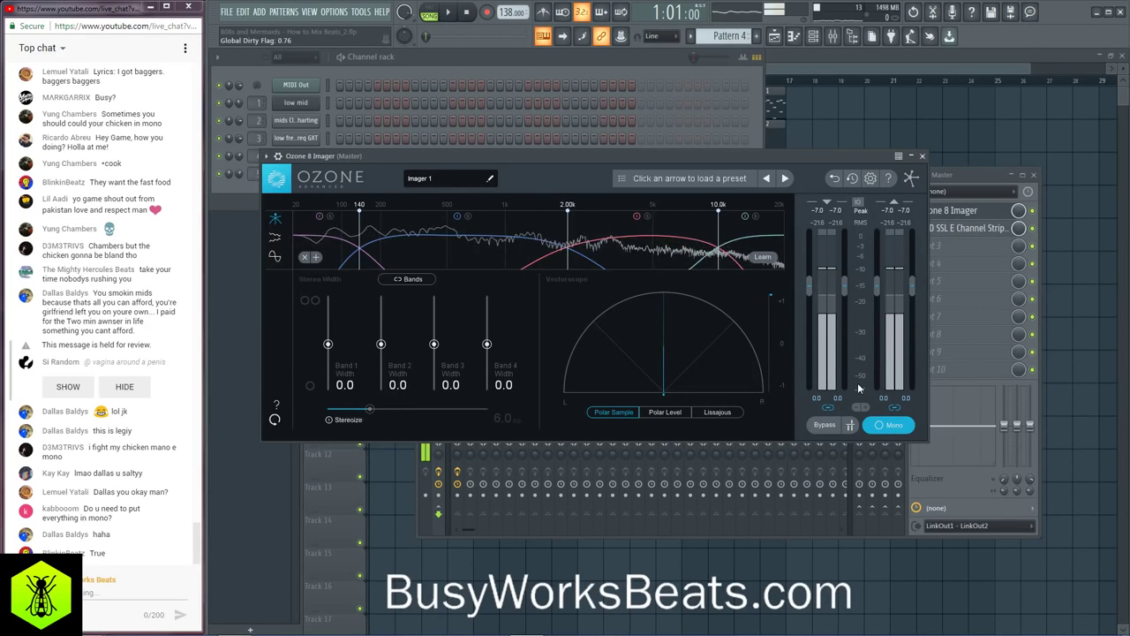
left_click(923, 156)
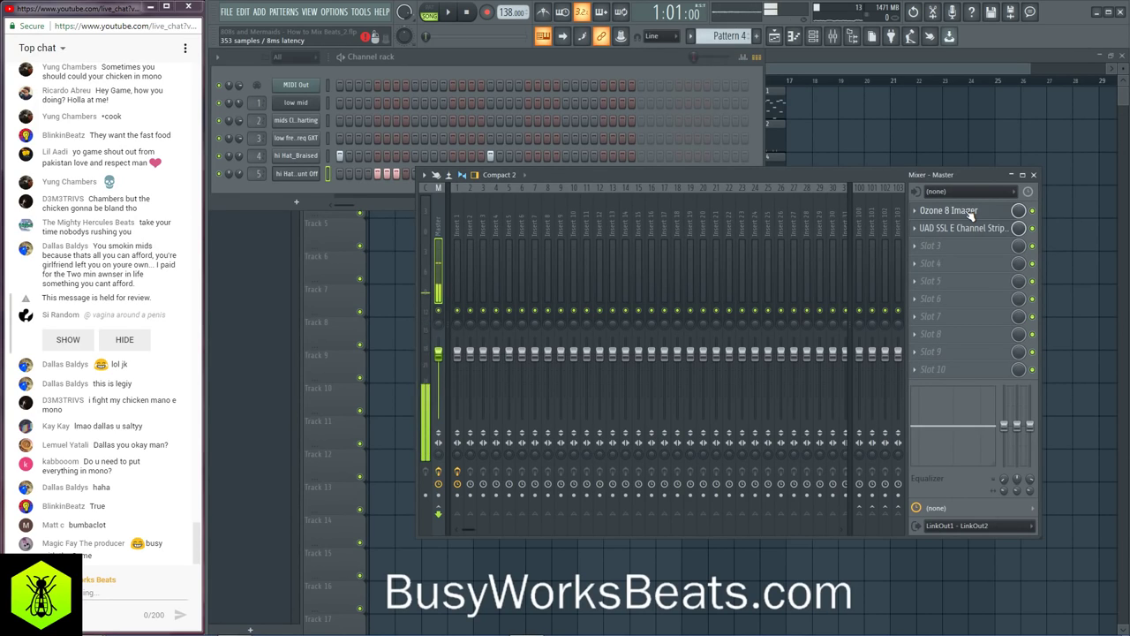
Step: Play the song briefly through the mono Imager and select Insert 1 to check its effects
key("space")
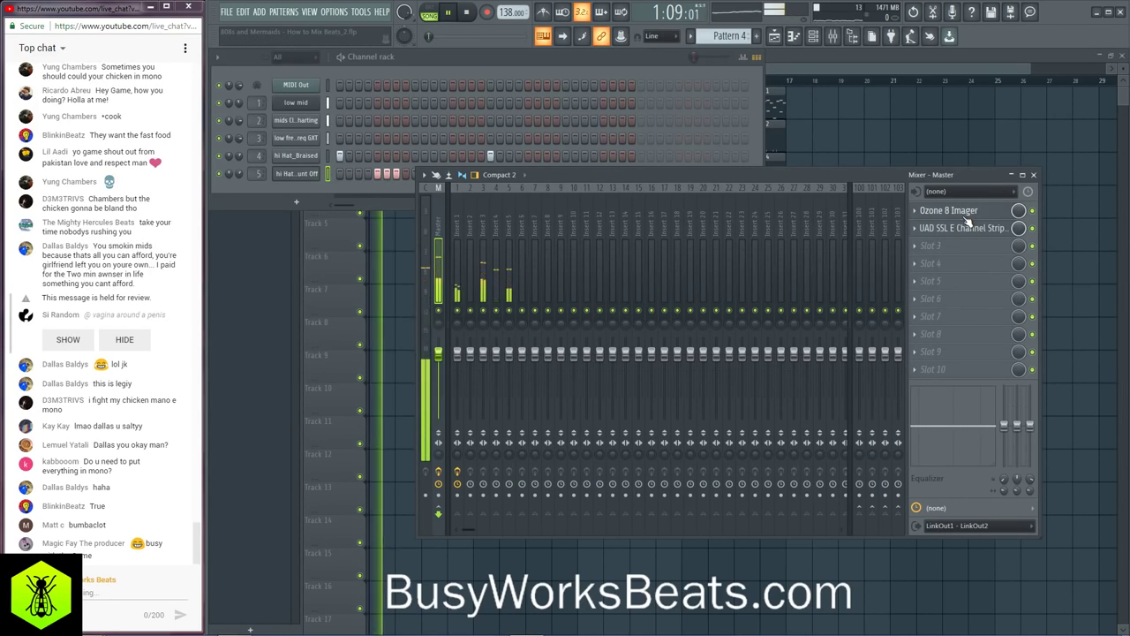
left_click(454, 223)
key("space")
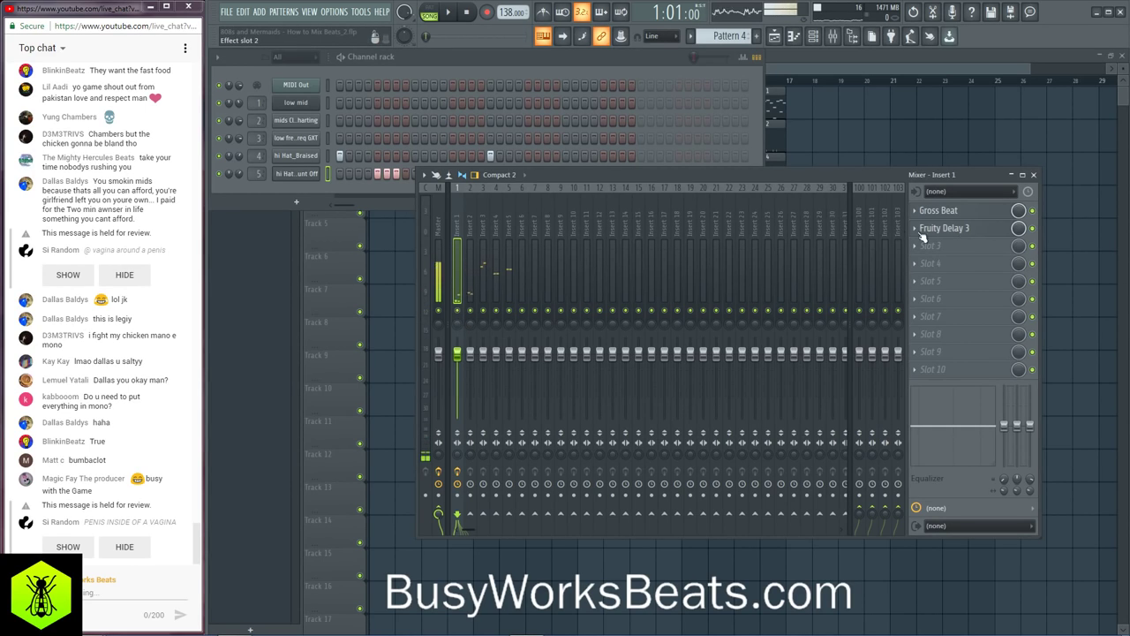
Step: Replay the song while checking Insert 1, and disable Ozone 8 Imager on the Master track before stopping
key("space")
left_click(438, 228)
left_click(457, 239)
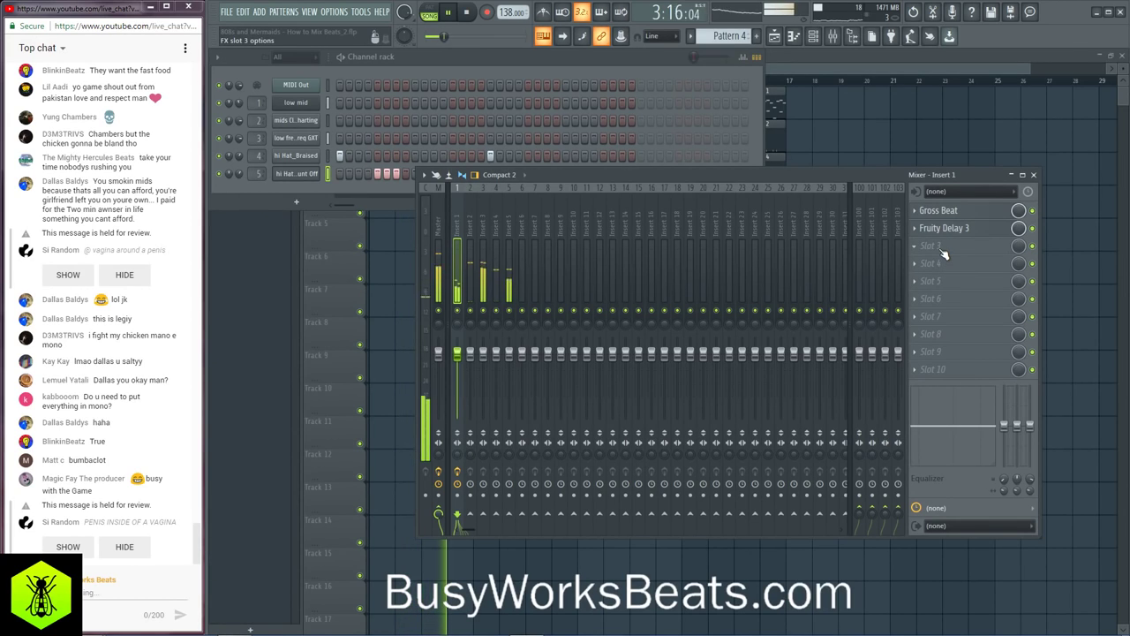
left_click(395, 167)
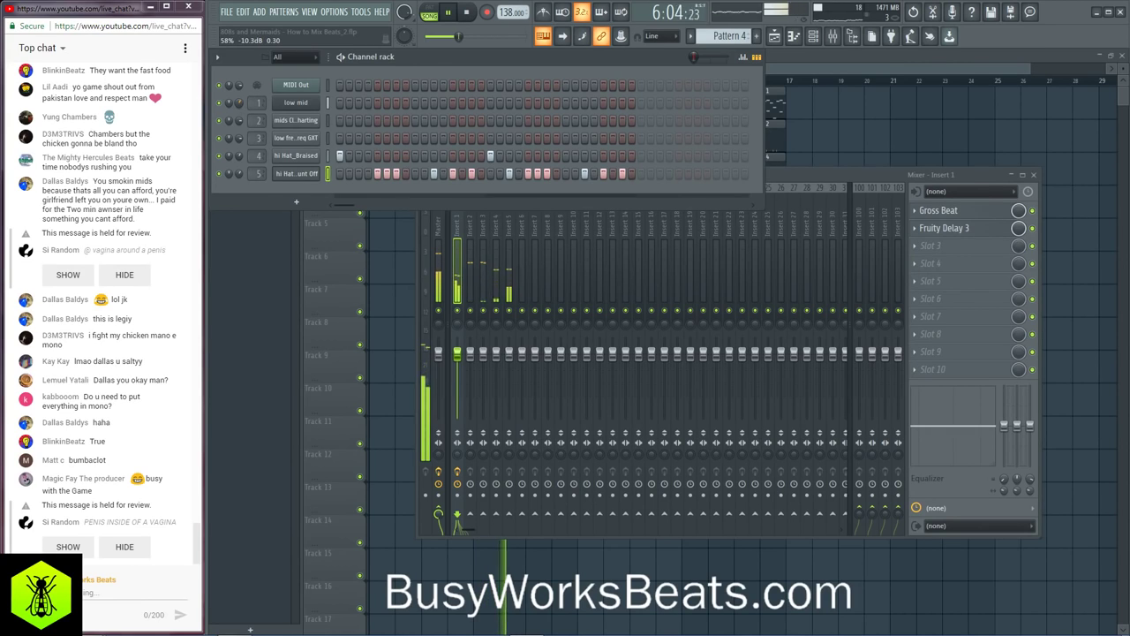
left_click(439, 234)
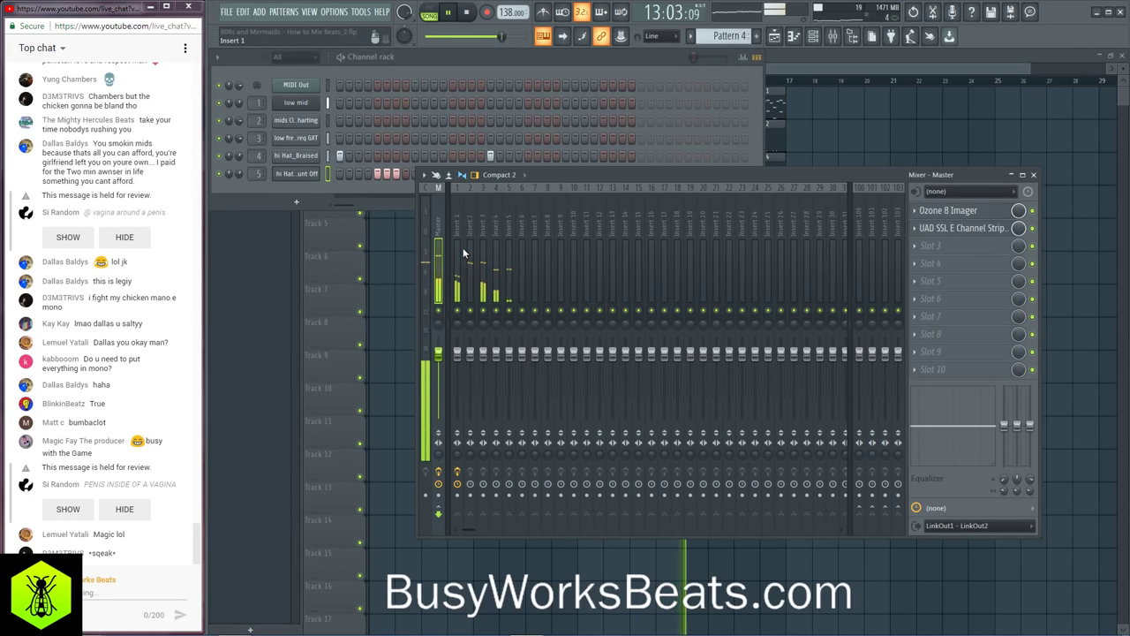
key("space")
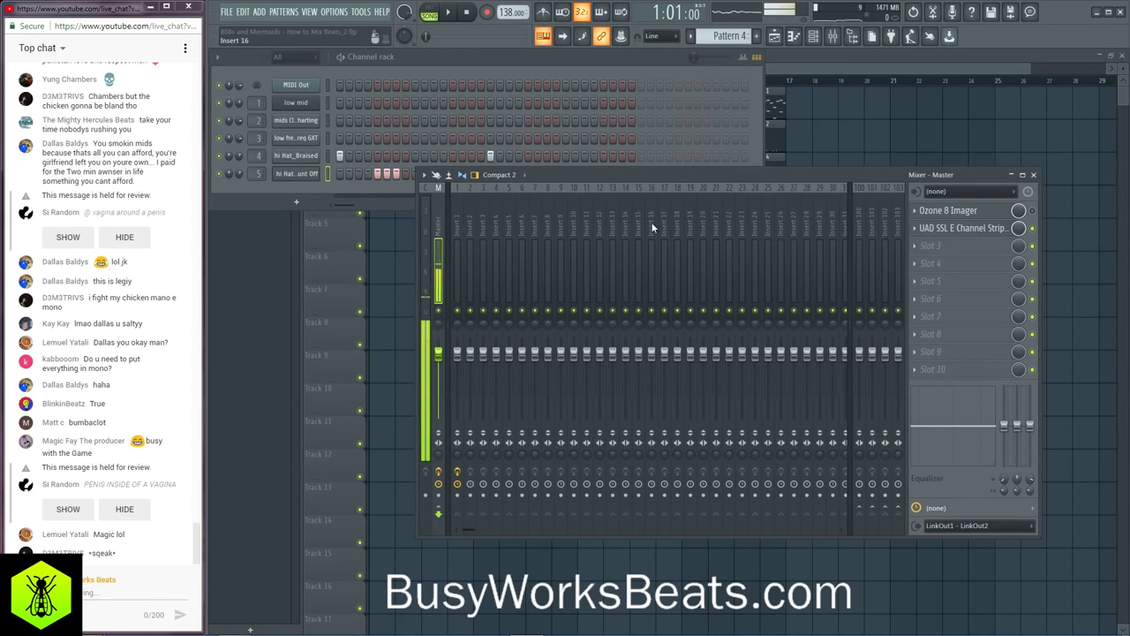
Step: Bring the channel rack forward and play the song twice briefly to hear it in stereo
left_click(487, 61)
key("space")
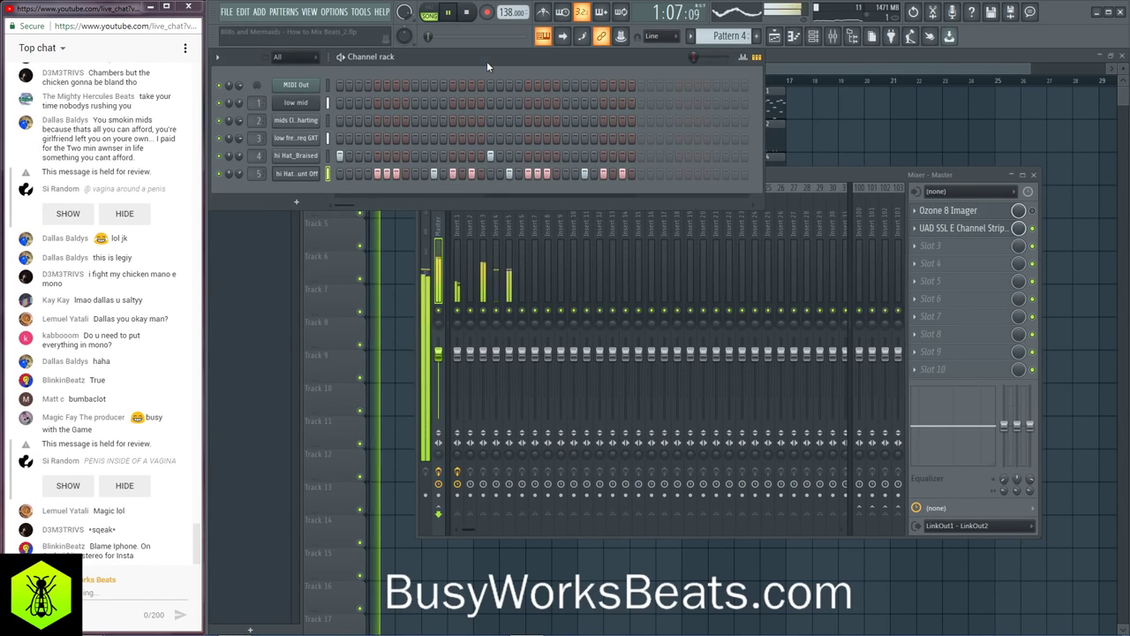
key("space")
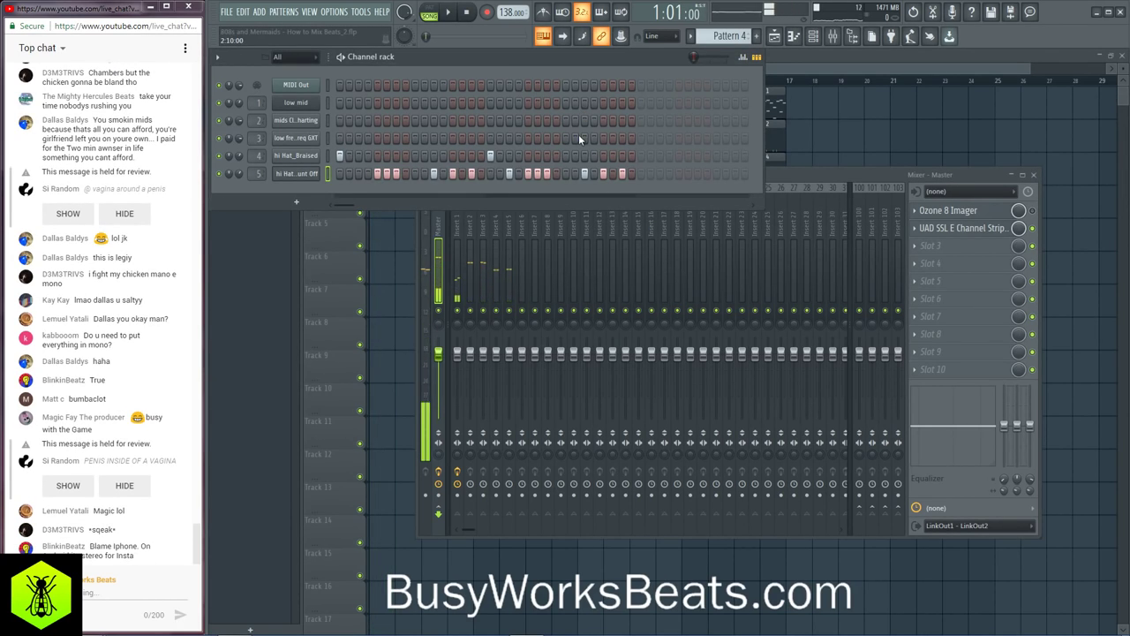
key("space")
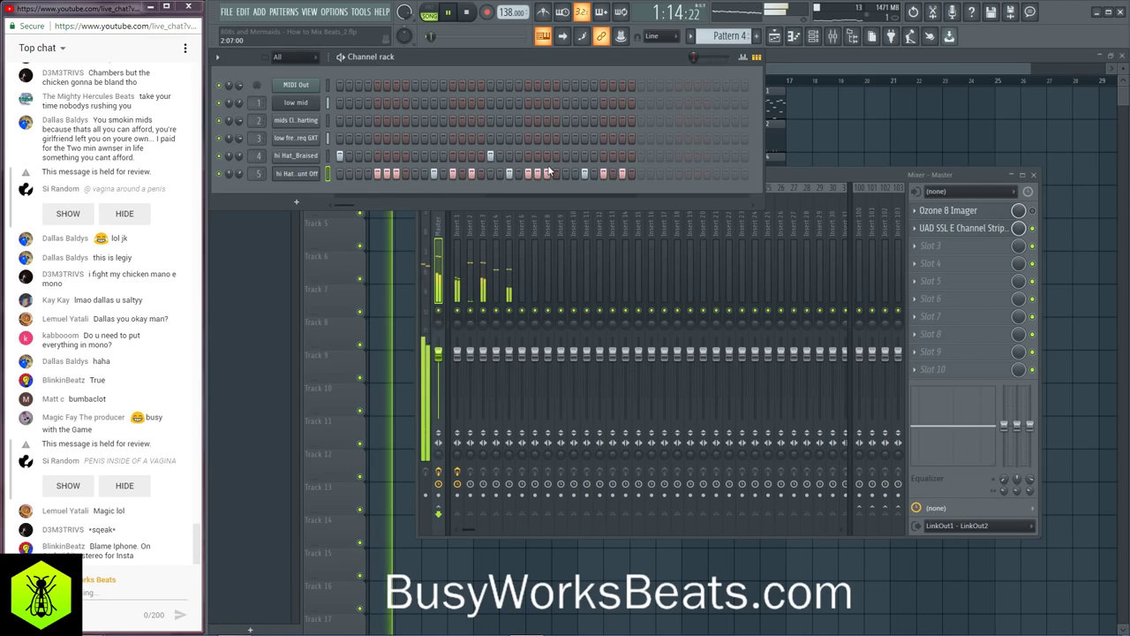
key("space")
Step: Move the mixer slightly higher and load UAD SSL E Channel Strip on Insert 3 while the song plays
left_click_drag(779, 176, 765, 148)
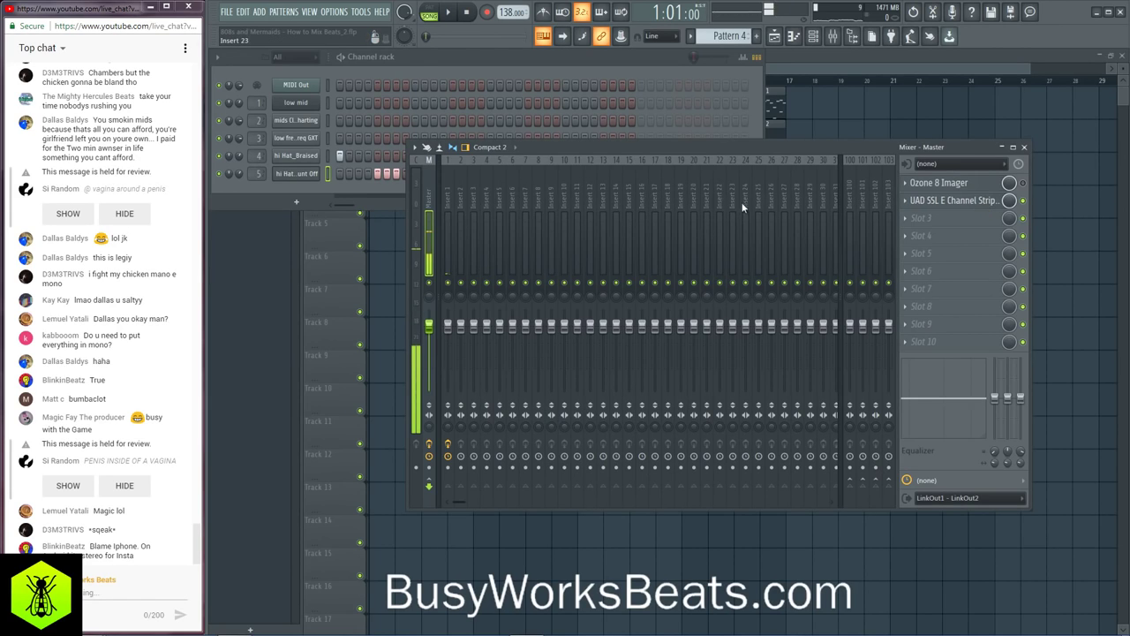
left_click(451, 190)
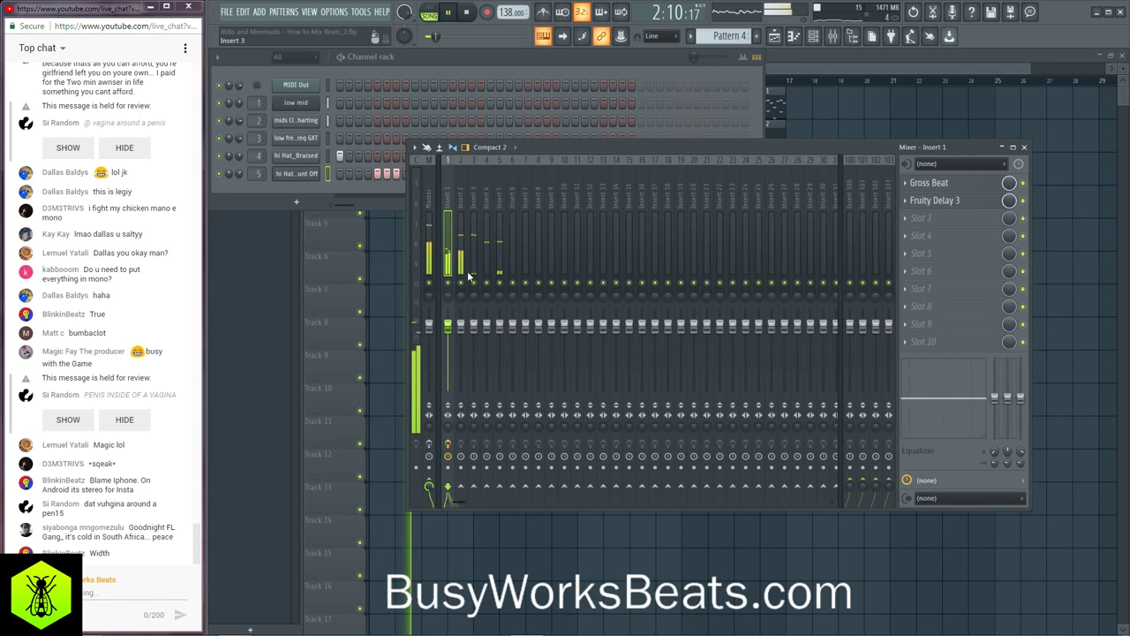
left_click(476, 210)
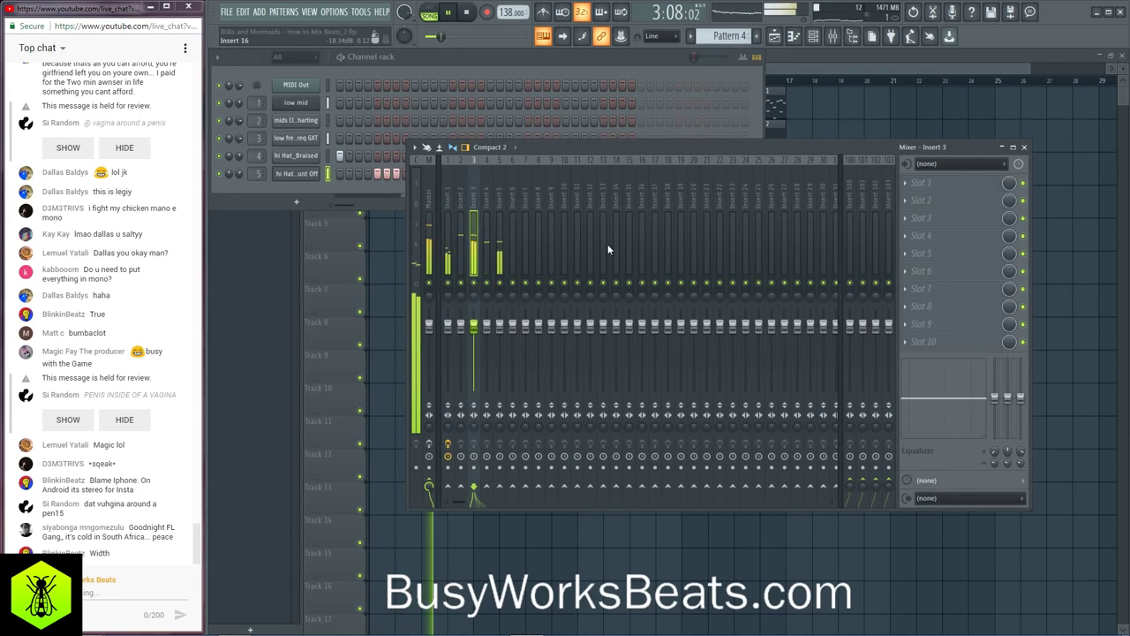
left_click(937, 200)
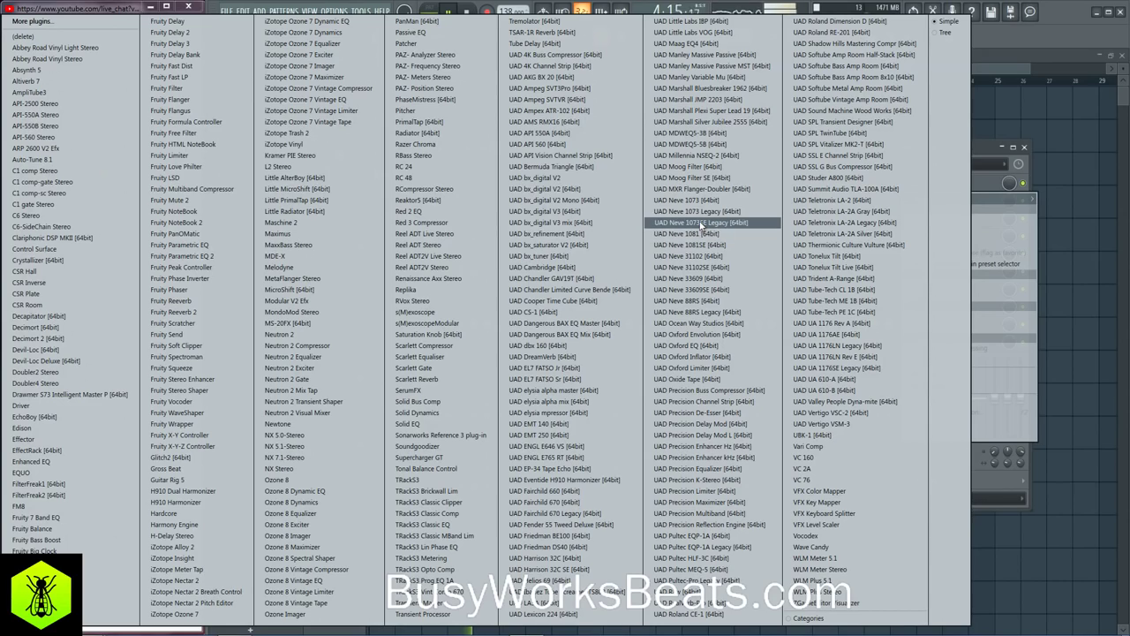
left_click(817, 156)
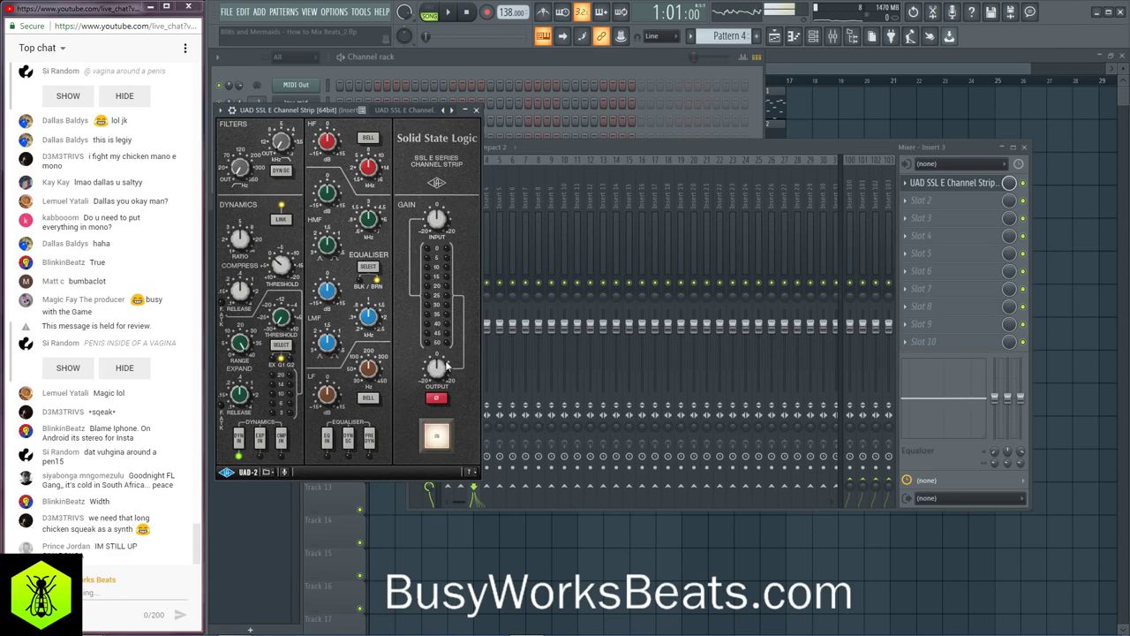
Step: Raise Insert 3's channel strip input gain to 20 dB and lower its output to about -14.6 dB during playback
scroll(434, 386, "down", 2)
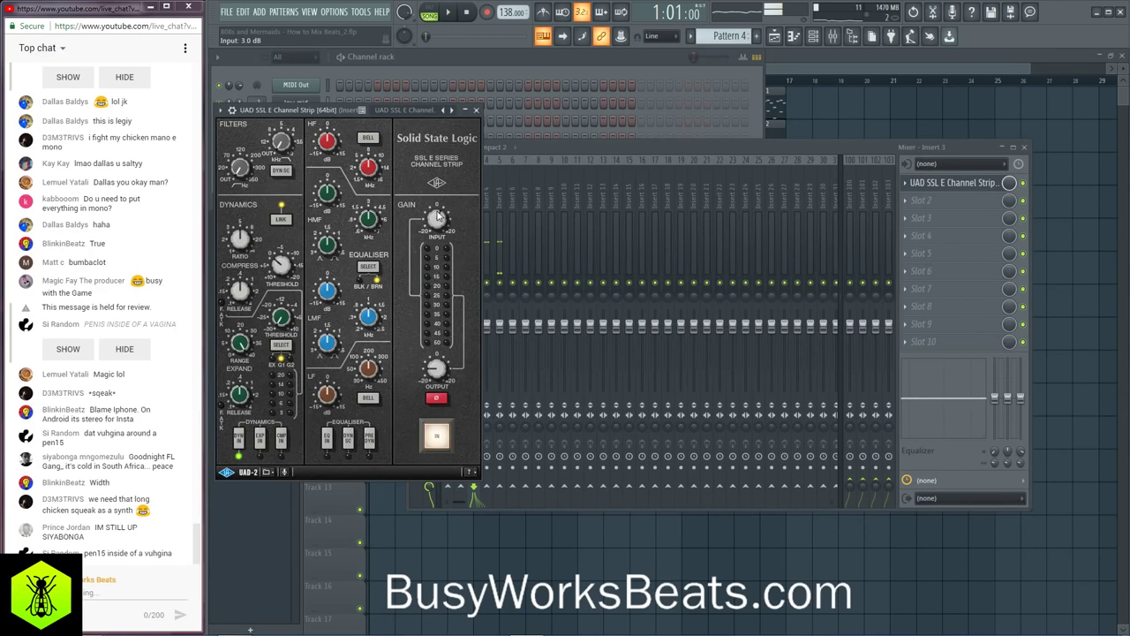
key("space")
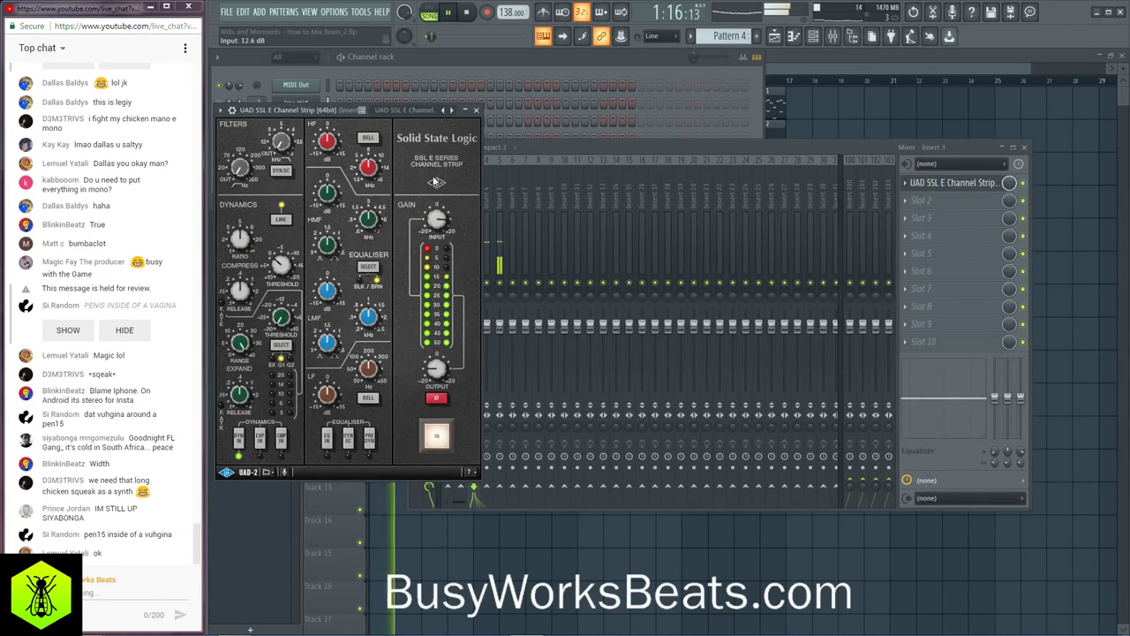
mouse_move(438, 216)
left_mouse_down()
mouse_move(456, 224)
mouse_move(444, 210)
left_mouse_up()
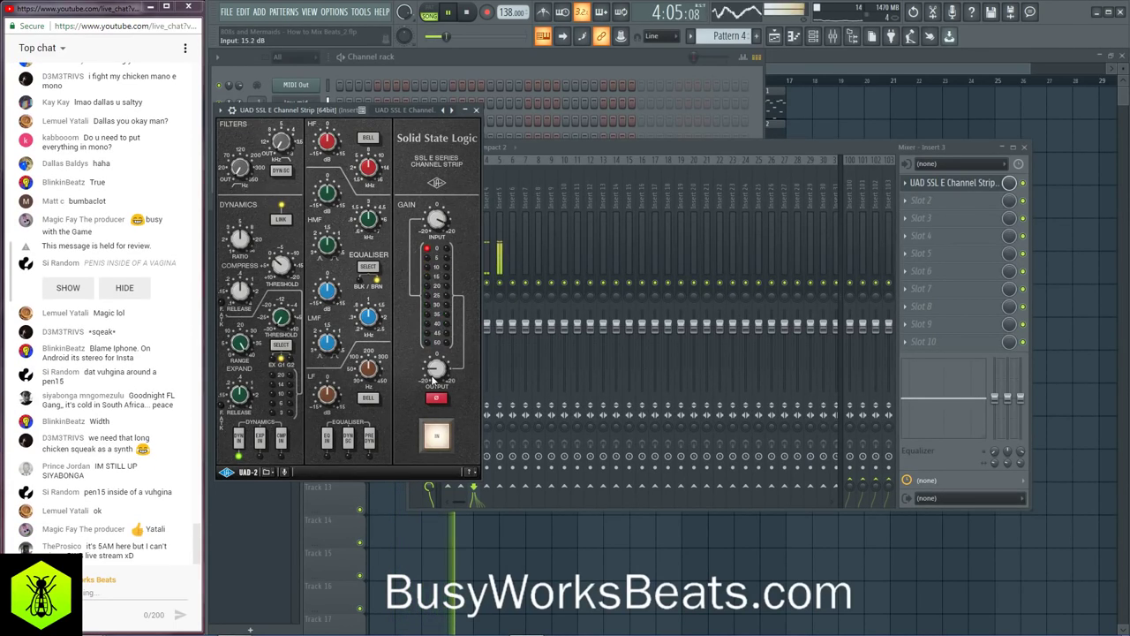
left_click_drag(437, 223, 437, 226)
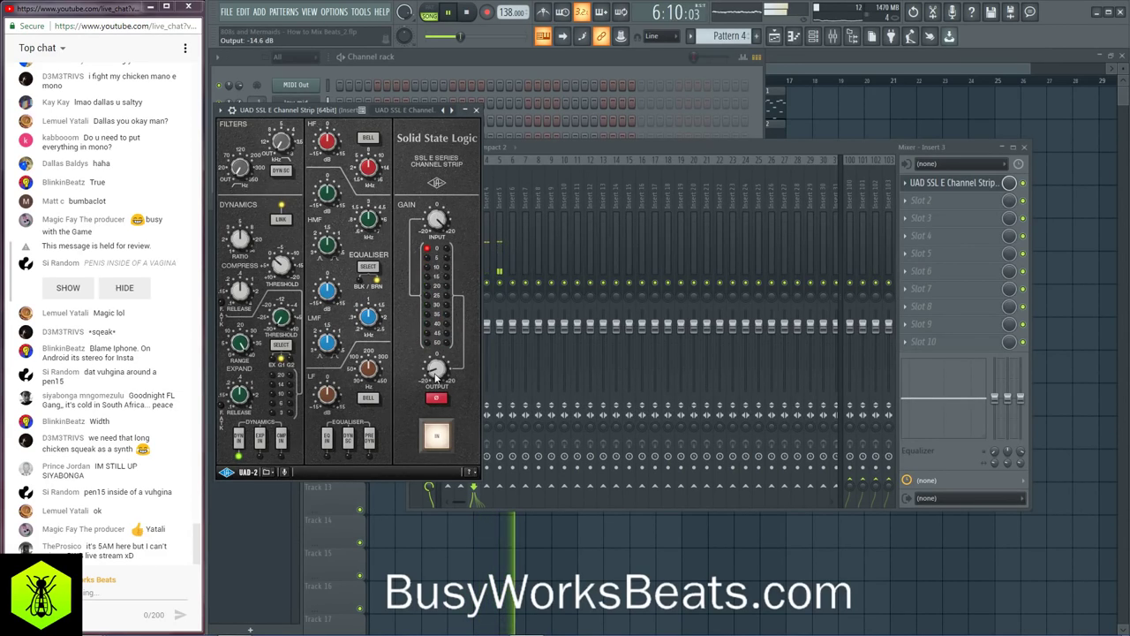
left_click_drag(437, 219, 436, 210)
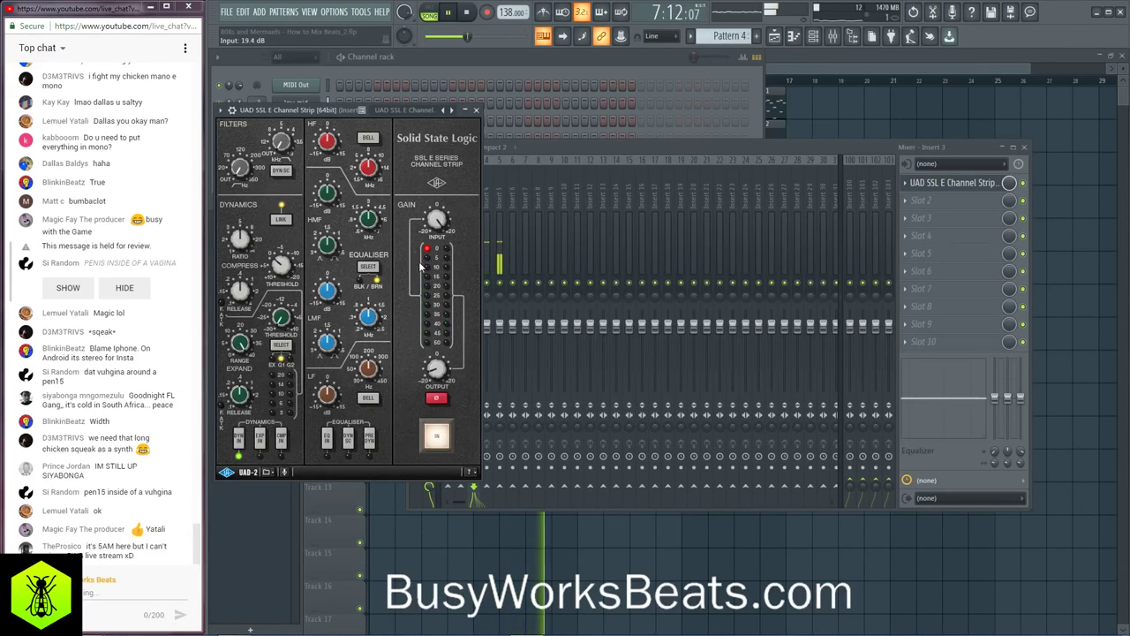
key("space")
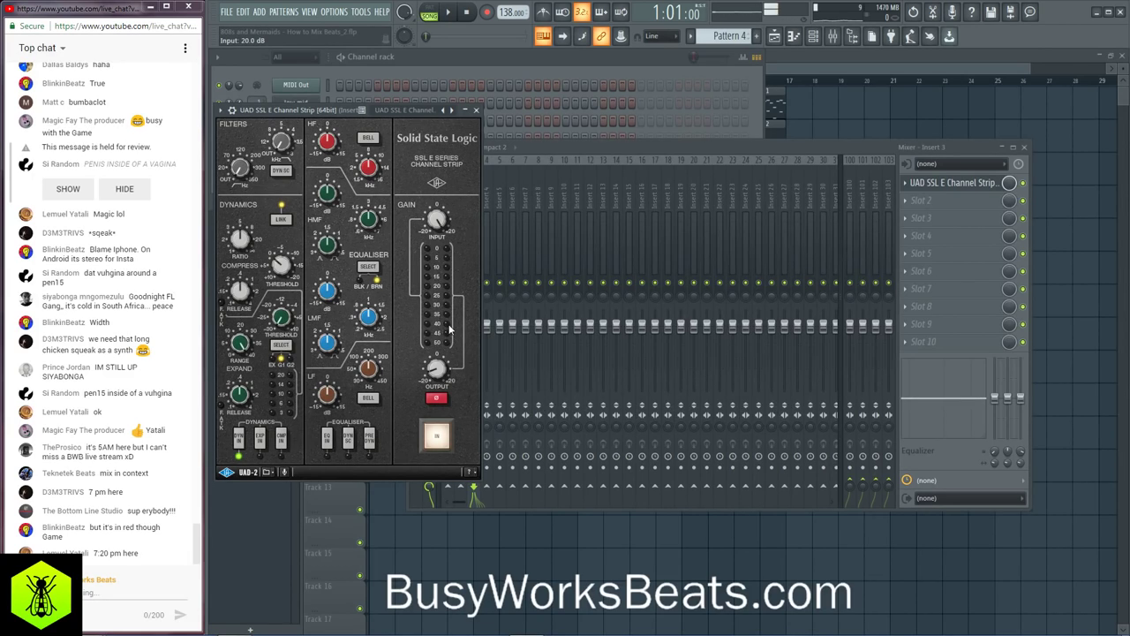
Step: Replay the song and lower the channel strip's output to about -15.6 dB
key("space")
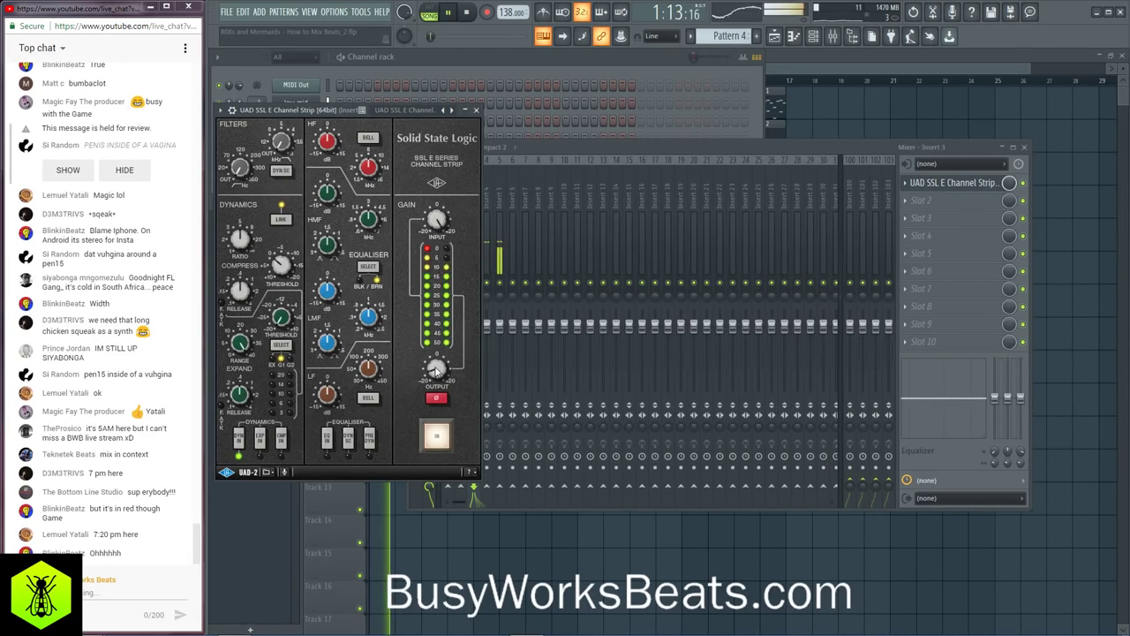
key("space")
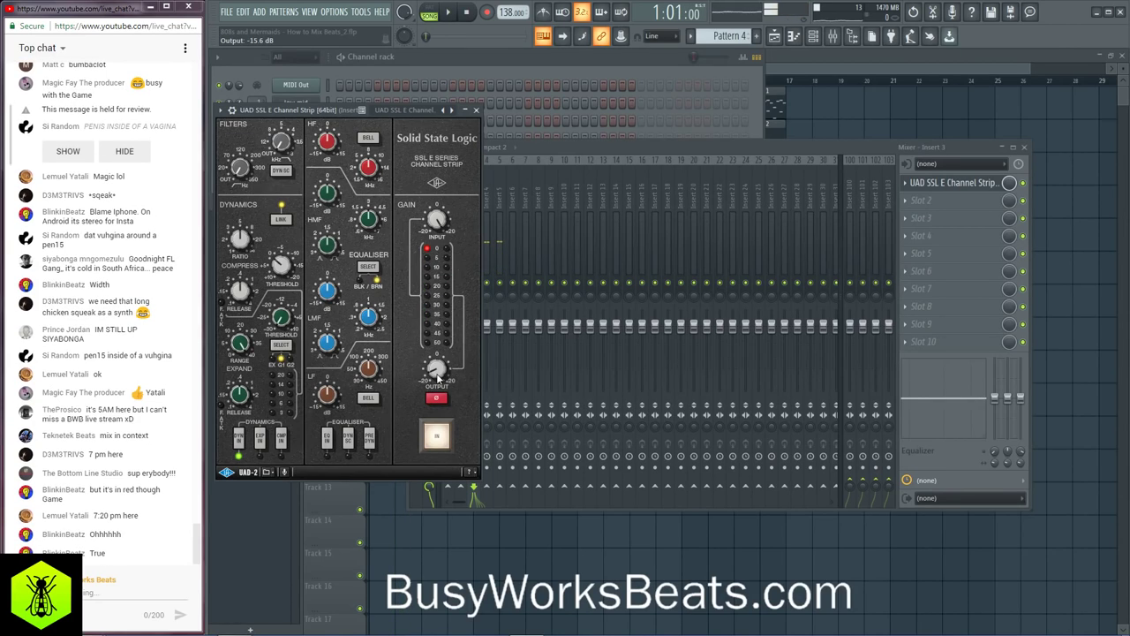
key("space")
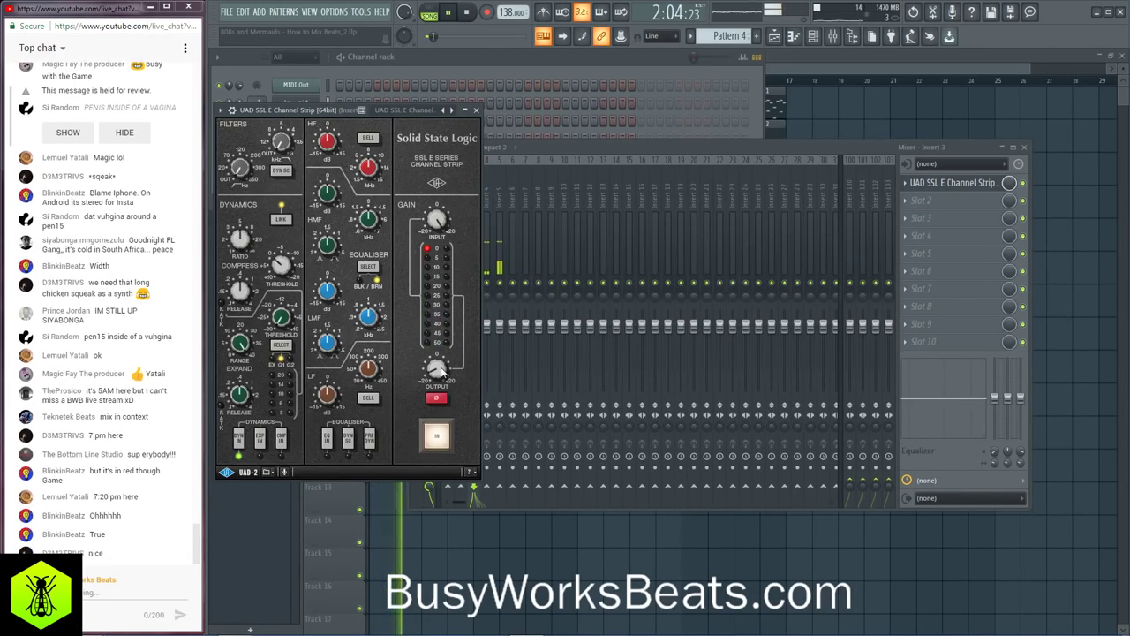
Step: Bypass the UAD SSL E Channel Strip on Insert 3 and replay the song to compare the sound
left_click(1025, 185)
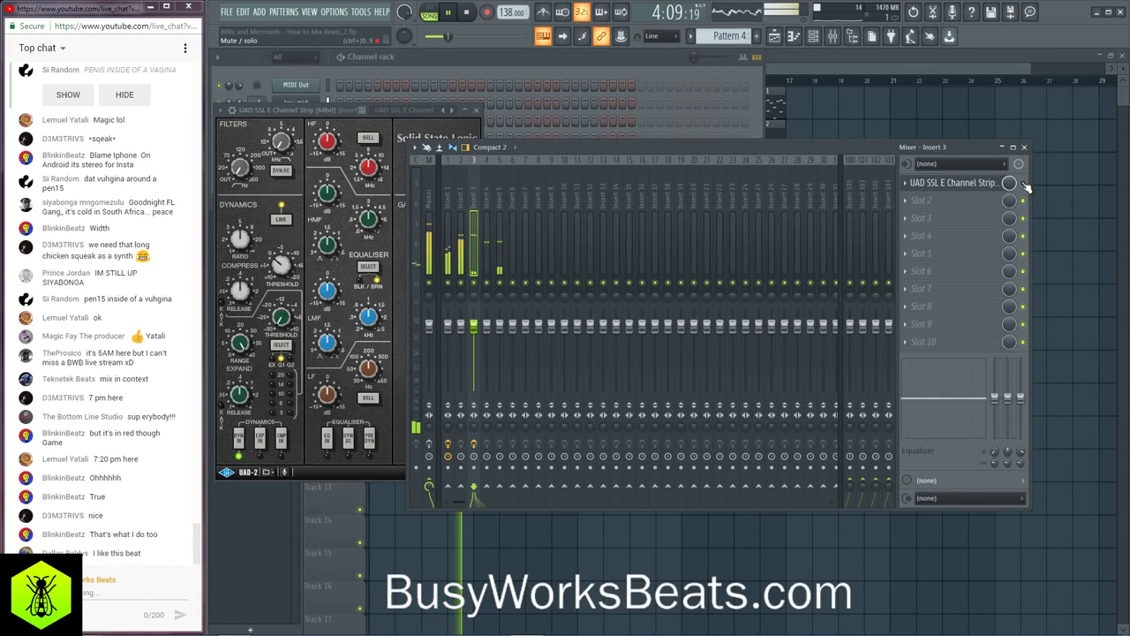
key("space")
key("space")
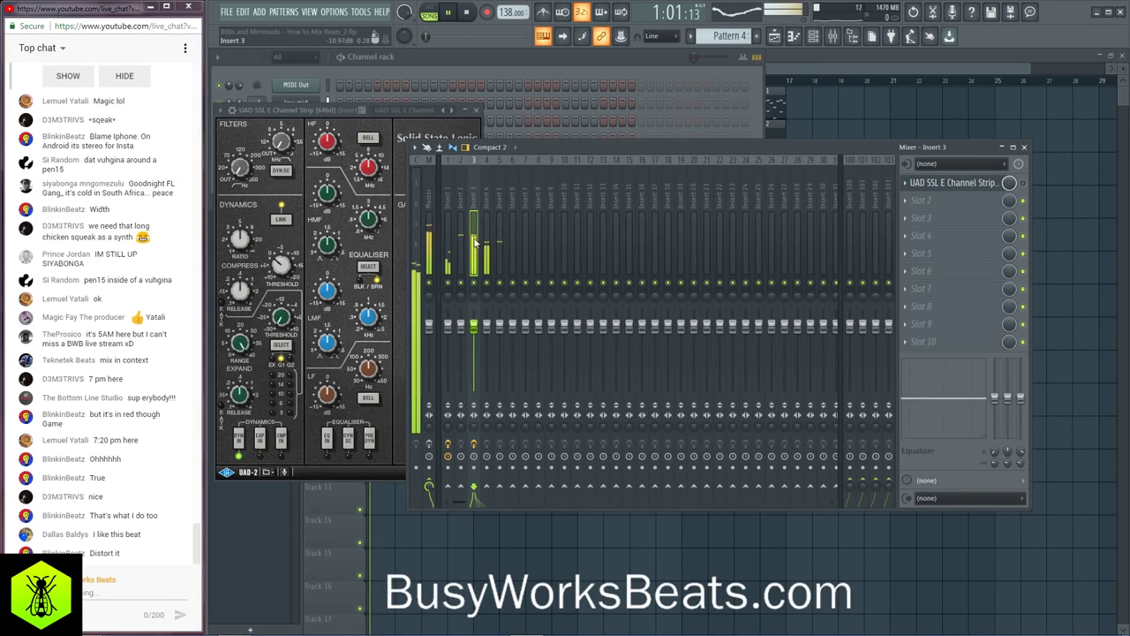
key("space")
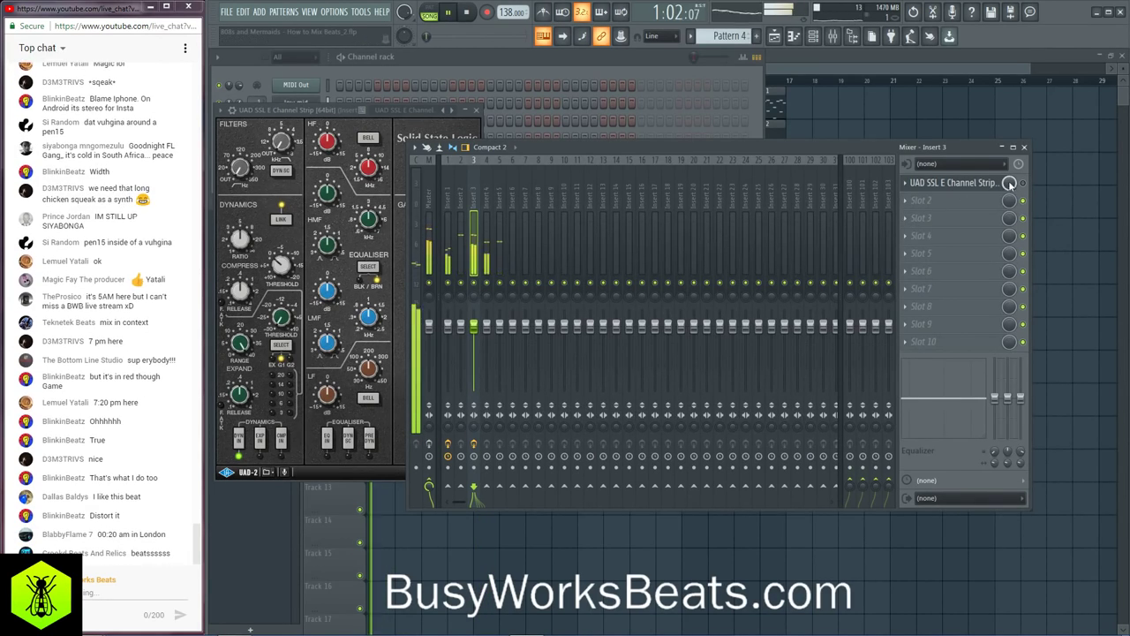
Step: Re-enable the UAD SSL E Channel Strip on Insert 3 and reopen its window after stopping playback
key("space")
key("space")
left_click(1002, 186)
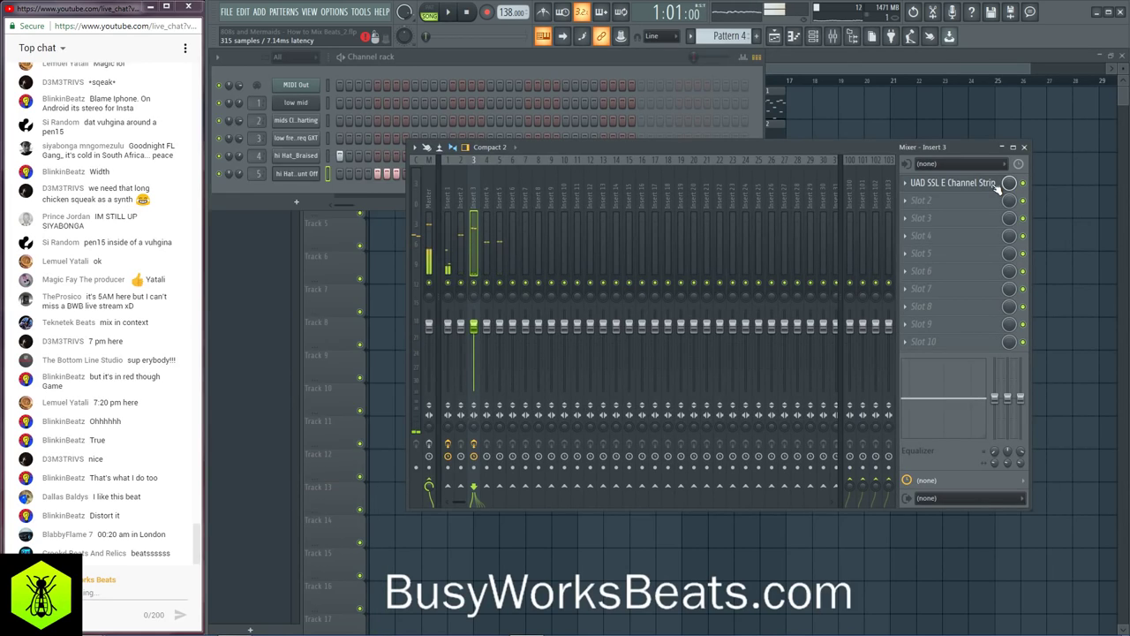
left_click(1003, 185)
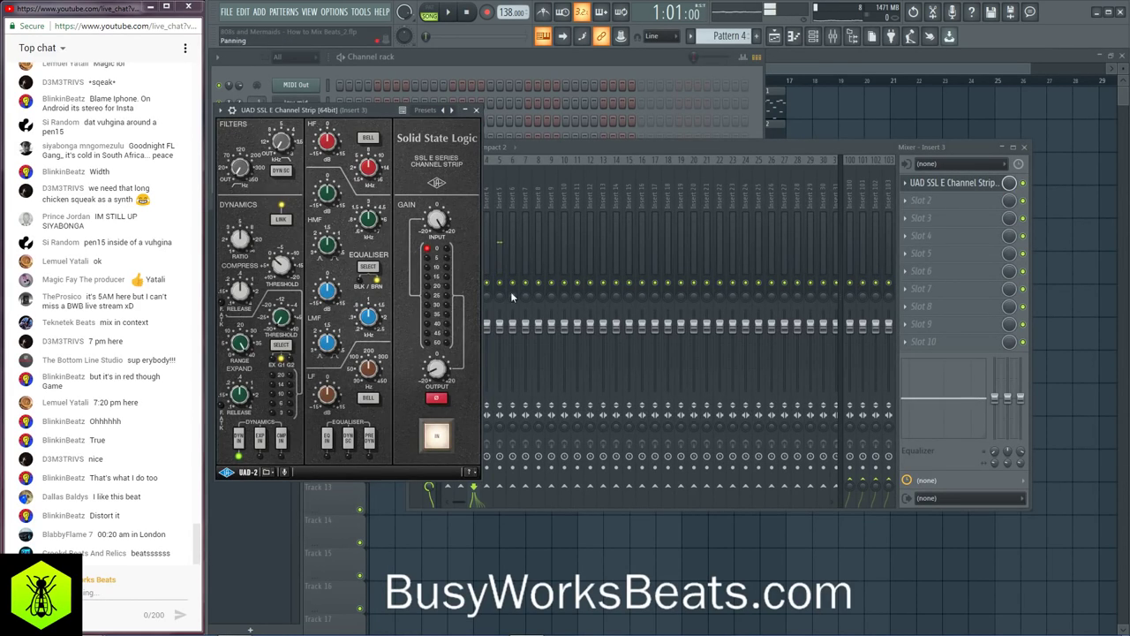
Step: Move the channel strip window clear of Insert 3's meter and lower its output to about -17.2 dB during playback
key("space")
left_click_drag(340, 110, 726, 127)
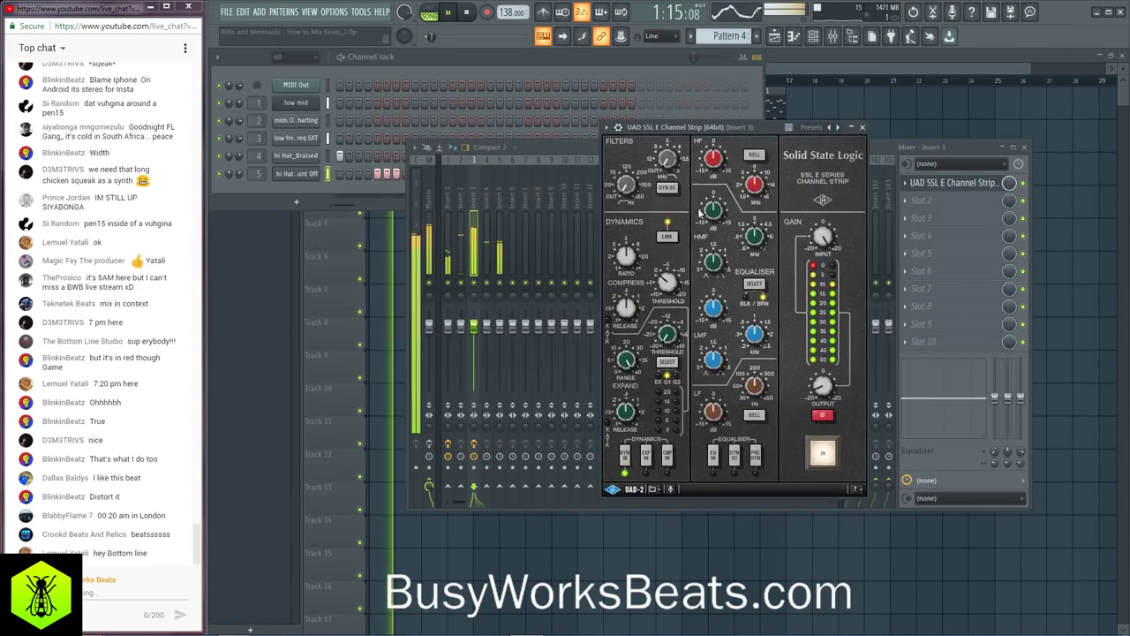
key("space")
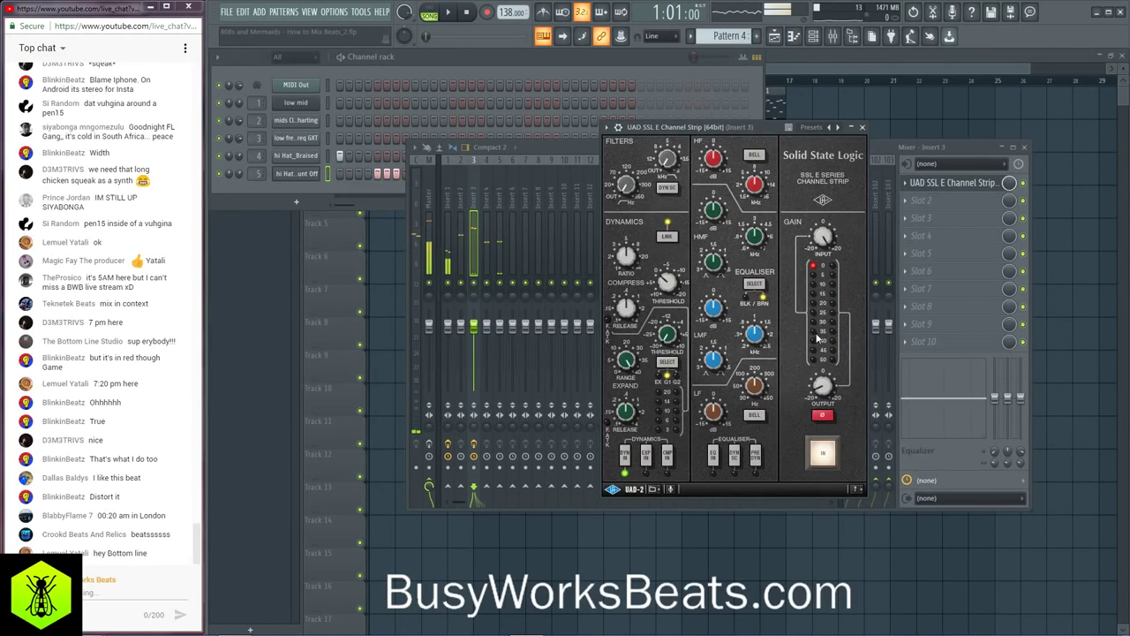
key("space")
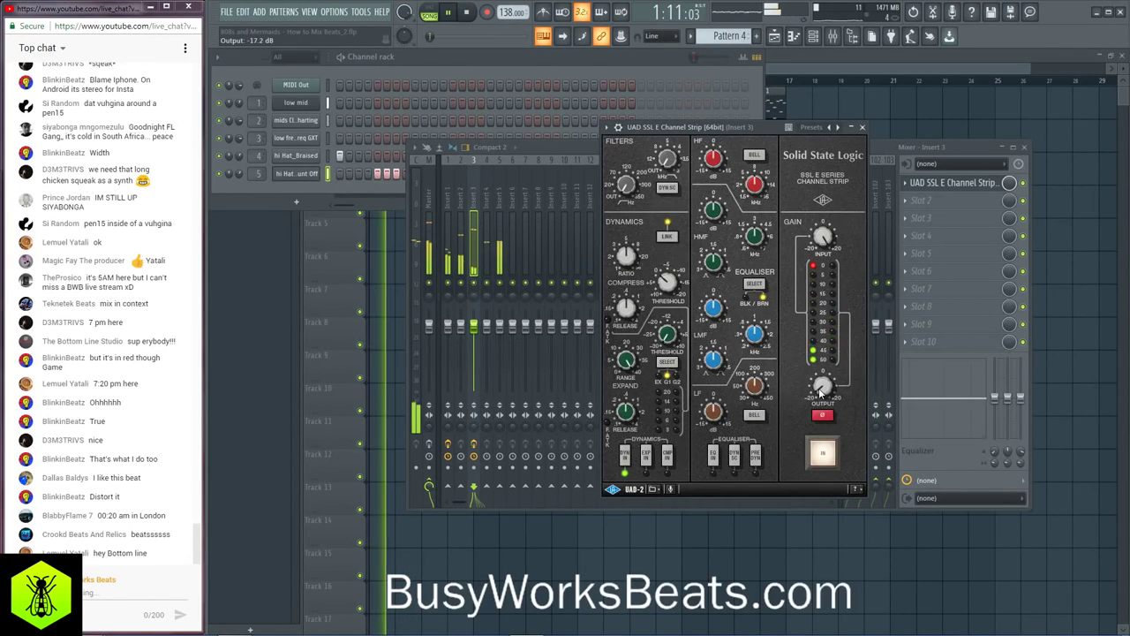
Step: Bring the mixer forward and compare Insert 3 with the channel strip bypassed and enabled while the song plays
left_click(474, 236)
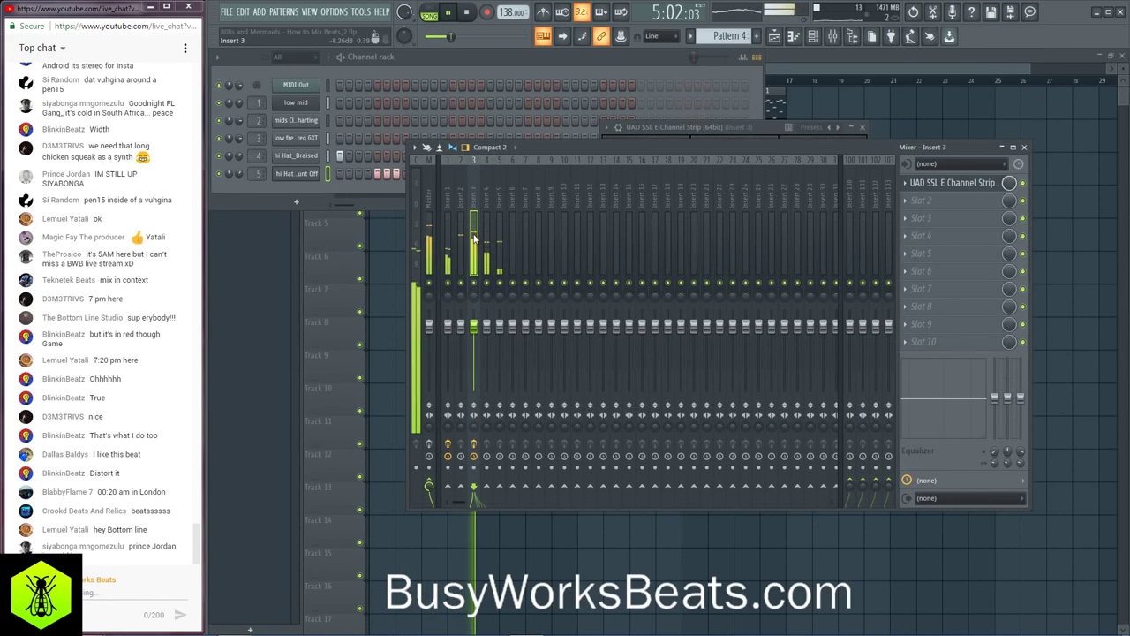
left_click(1023, 183)
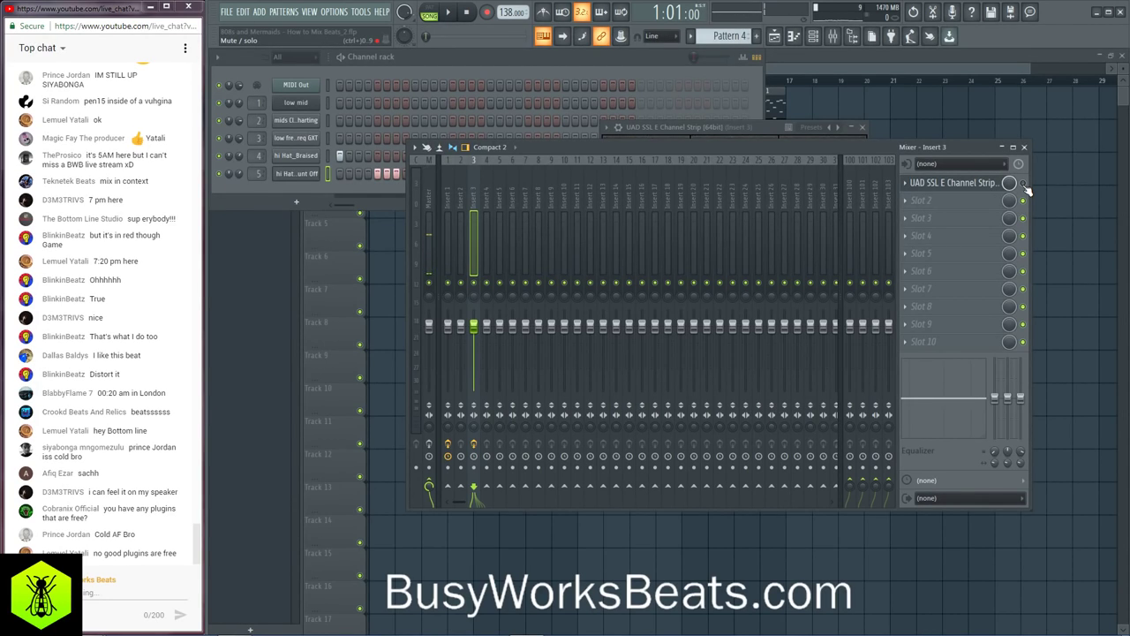
key("space")
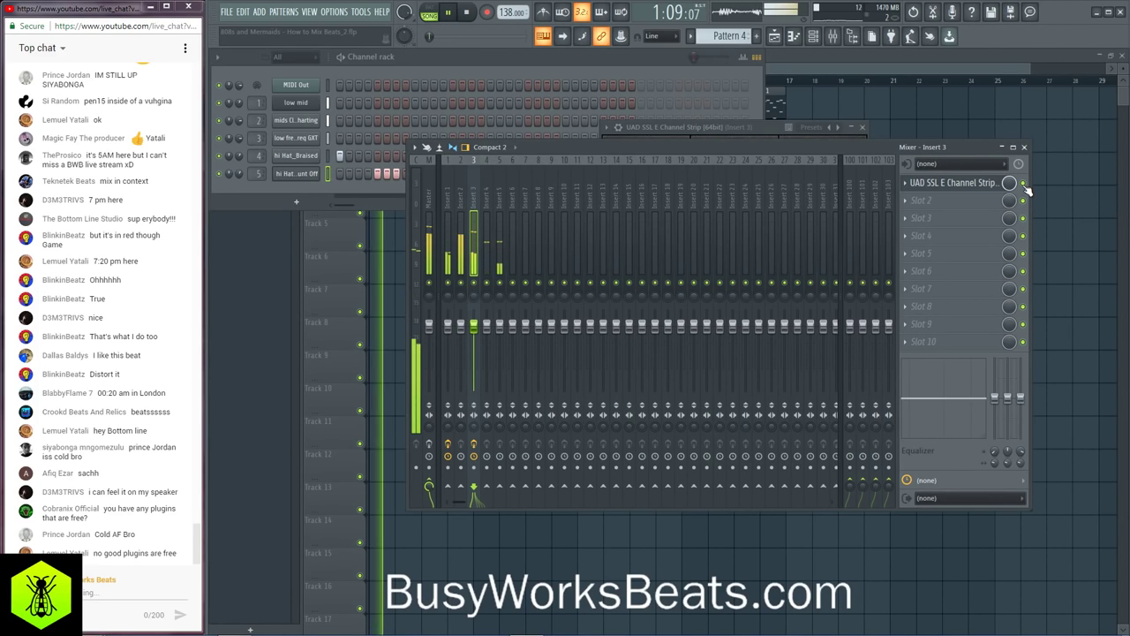
Step: Reopen the channel strip on Insert 3, stop the song and centre the plugin window over the mixer
left_click(983, 187)
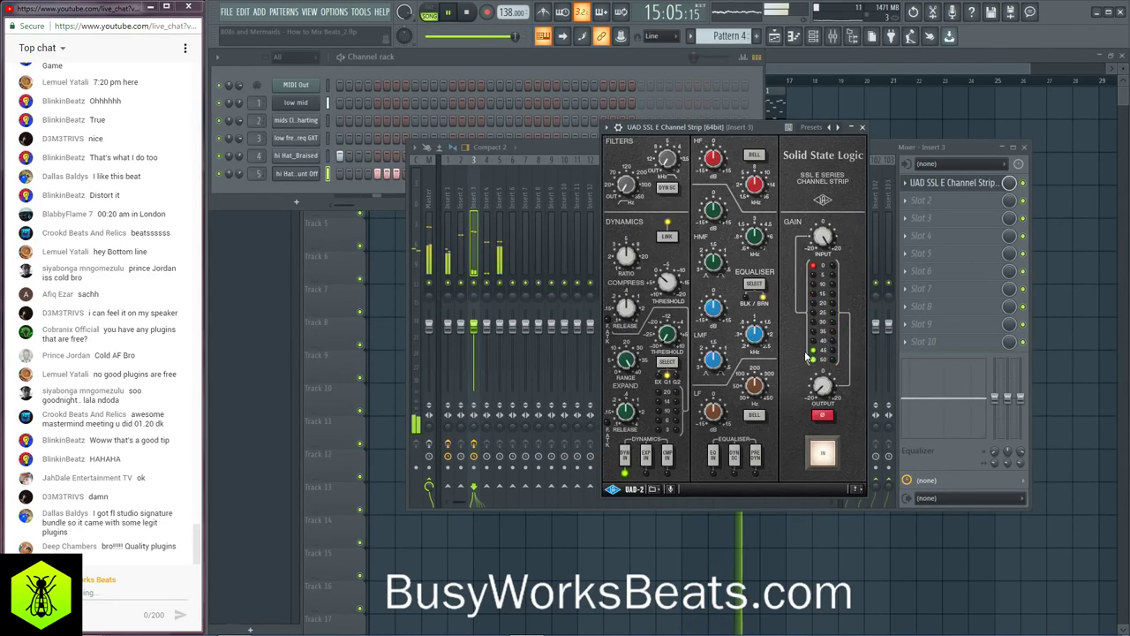
left_click_drag(755, 128, 738, 143)
key("space")
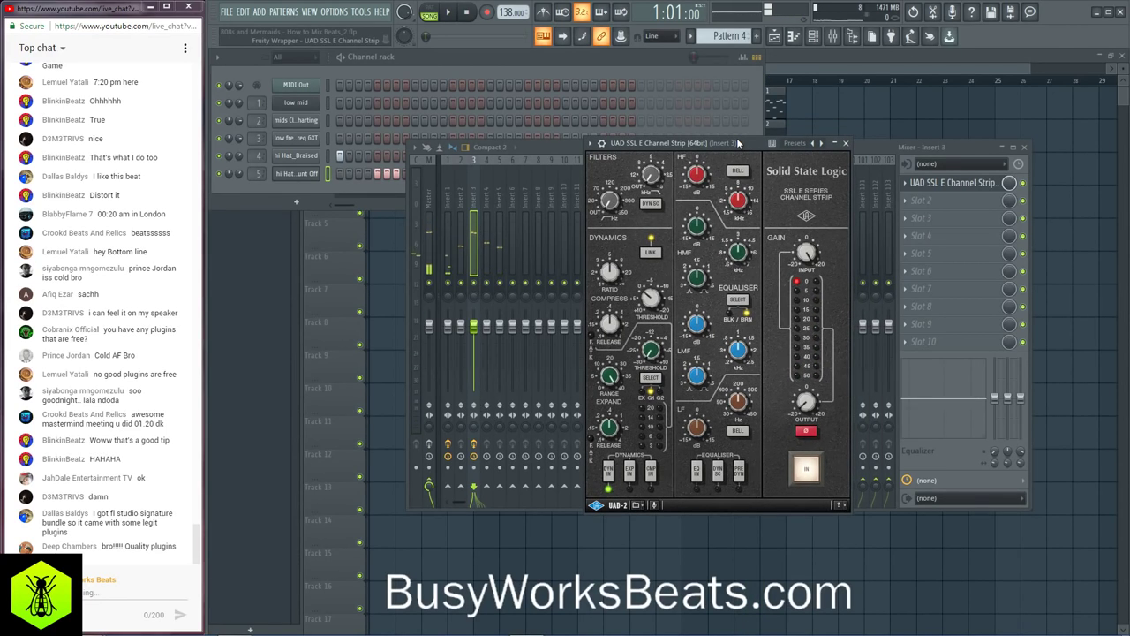
left_click_drag(736, 144, 658, 120)
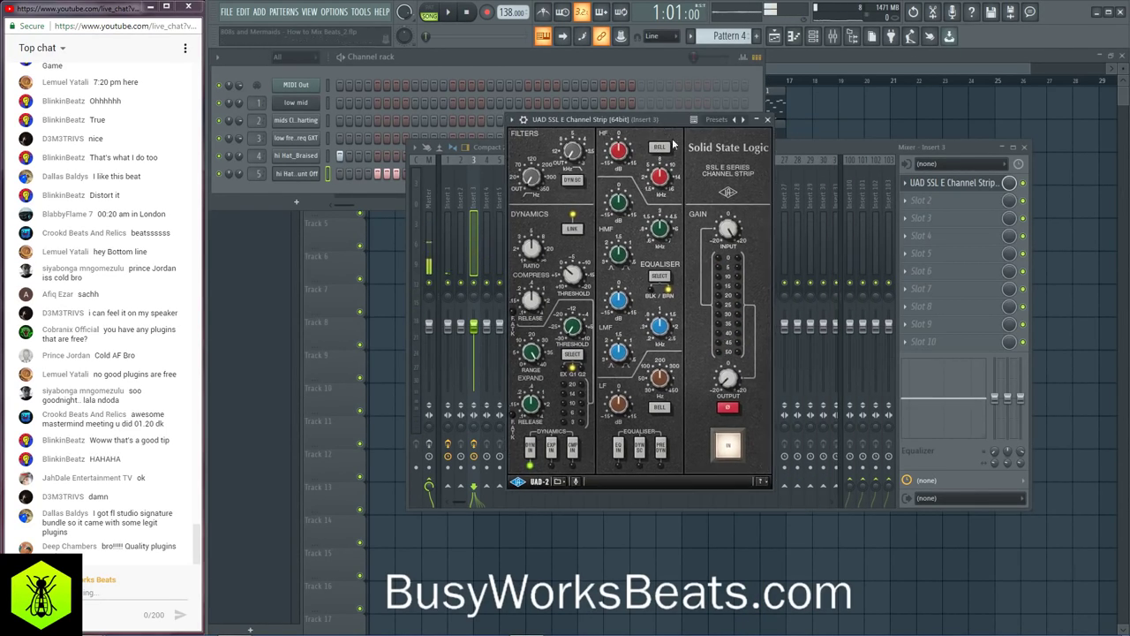
Step: Switch on the channel strip's equaliser section and replay the song's opening several times
key("space")
key("space")
key("space")
key("space")
left_click(618, 446)
key("space")
key("space")
key("space")
key("space")
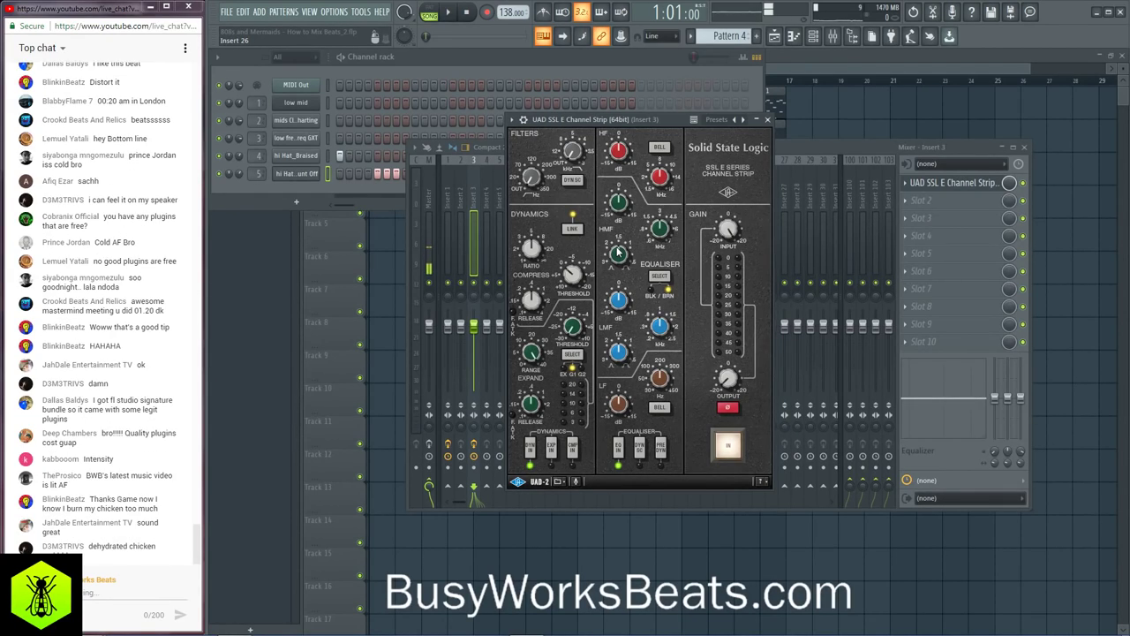
Step: Raise the channel strip's HMF gain to about 6.2 dB while replaying the song
key("space")
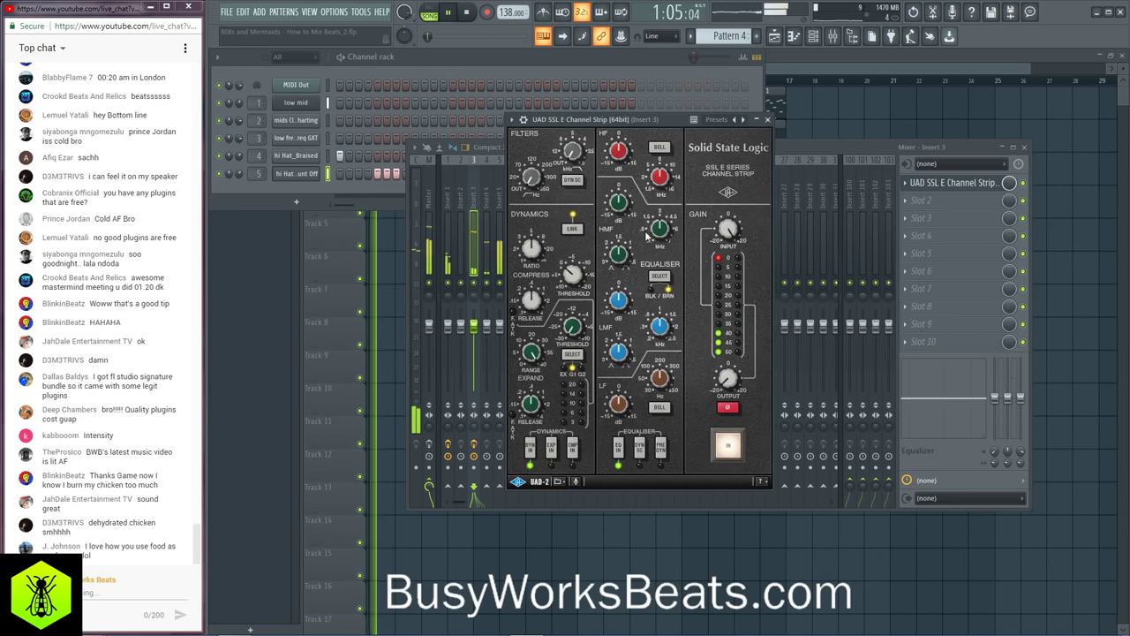
key("space")
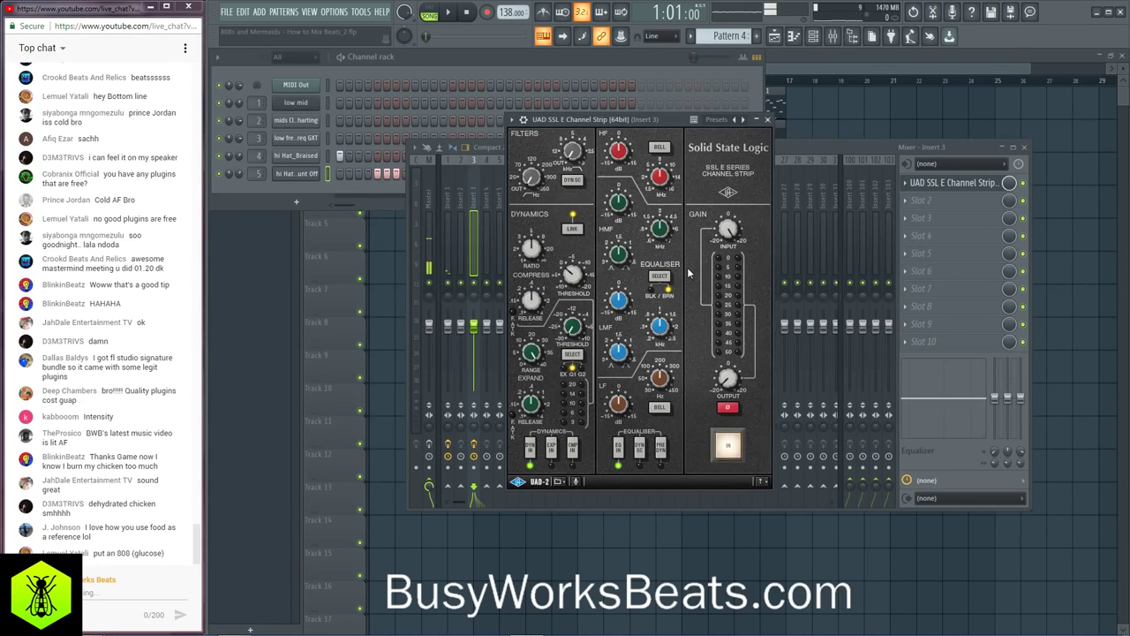
key("space")
key("space")
key("space")
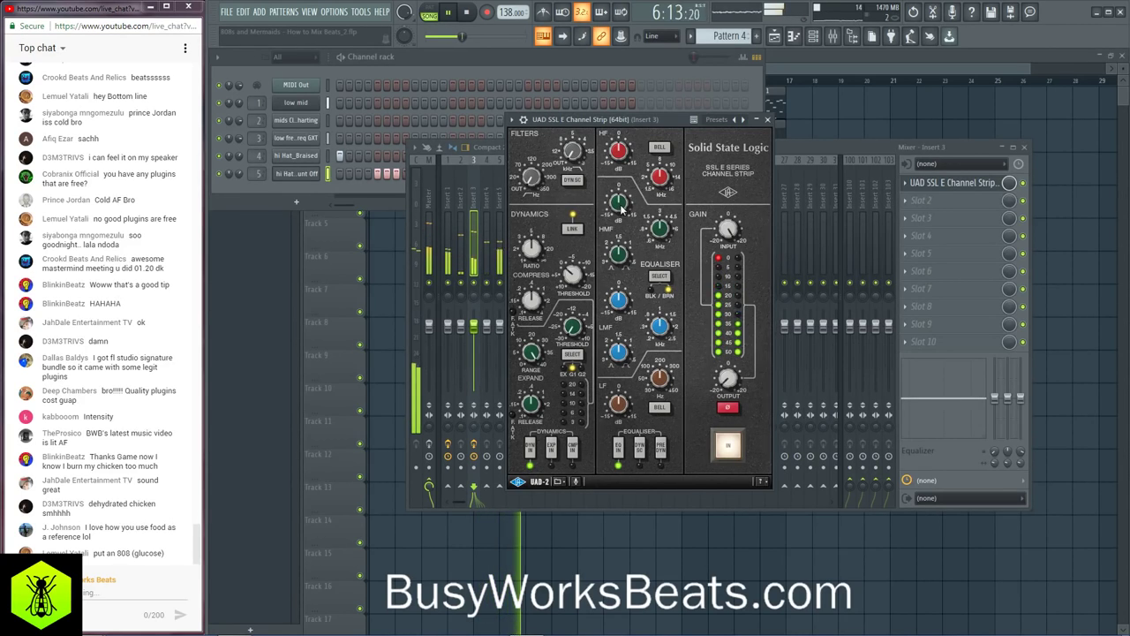
key("space")
scroll(623, 200, "up", 1)
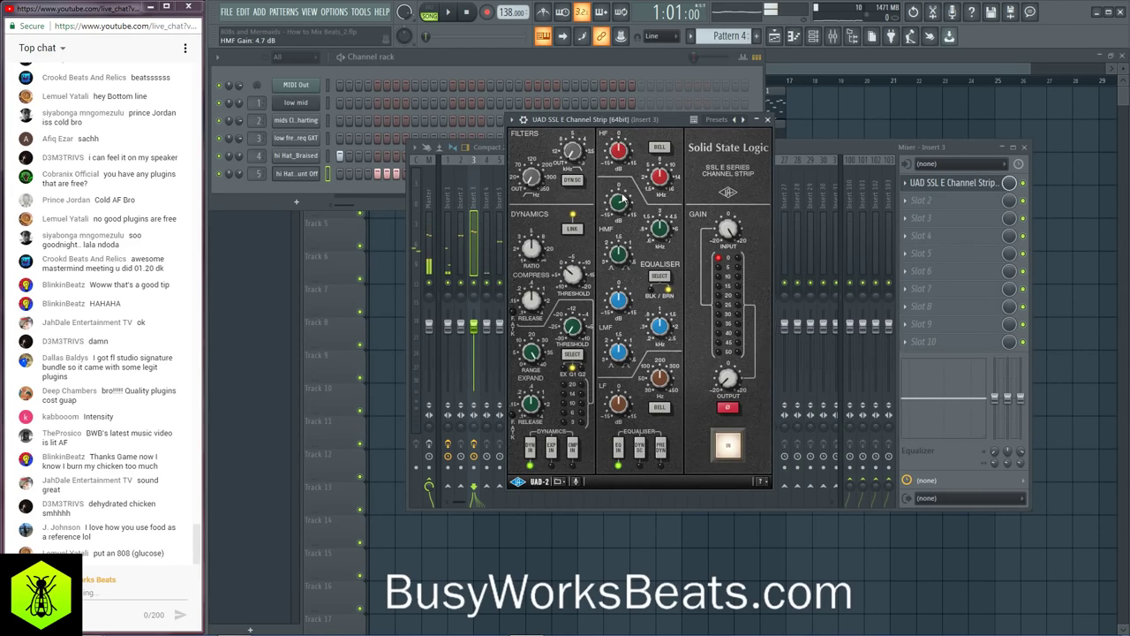
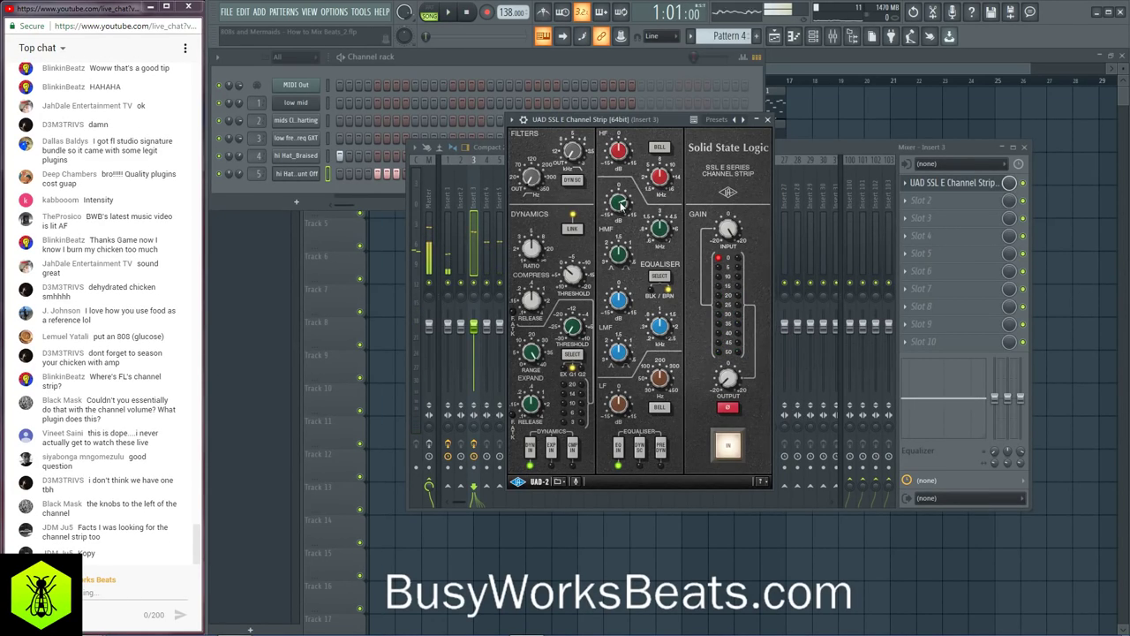
key("space")
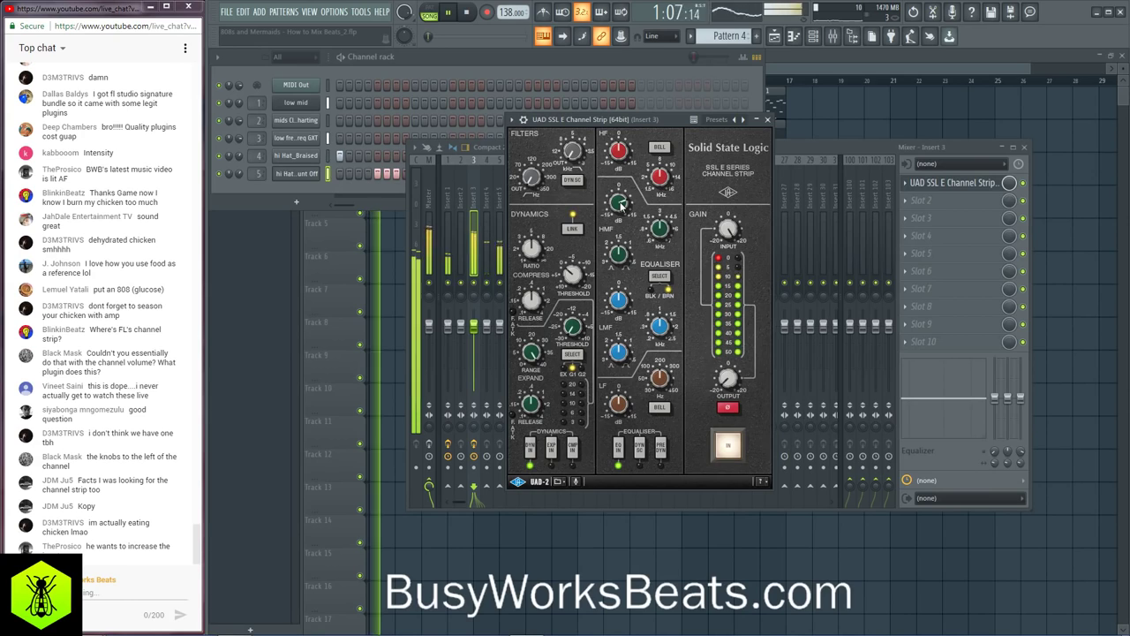
key("space")
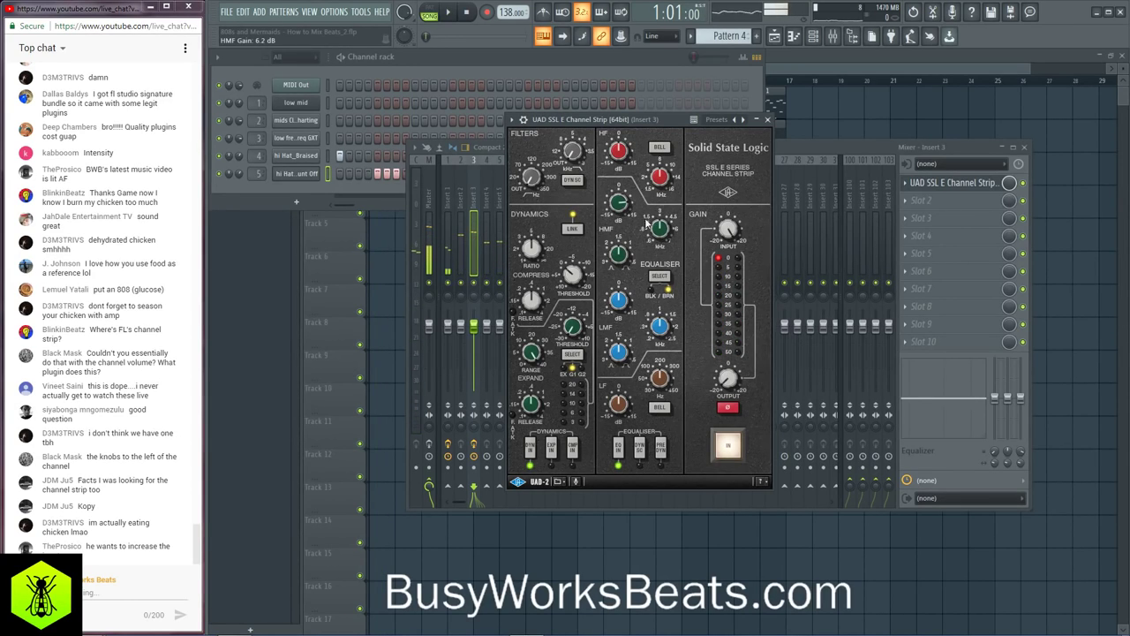
Step: Push the HMF gain toward its maximum and sweep the HMF frequency down past 1.73 kHz during playback
key("space")
left_click_drag(622, 244, 621, 205)
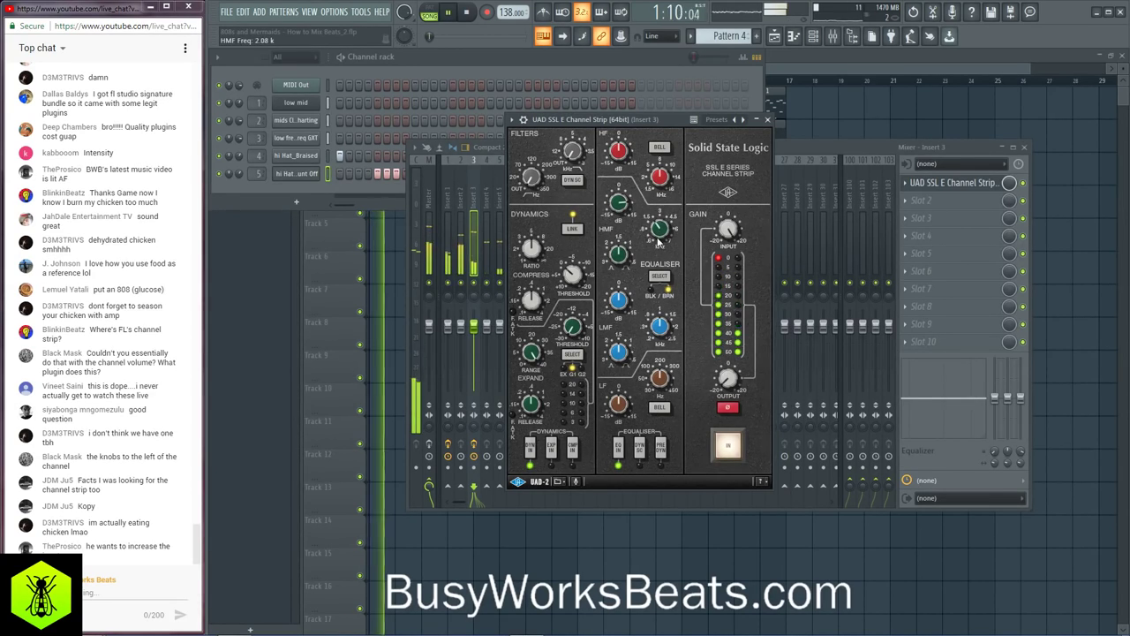
key("space")
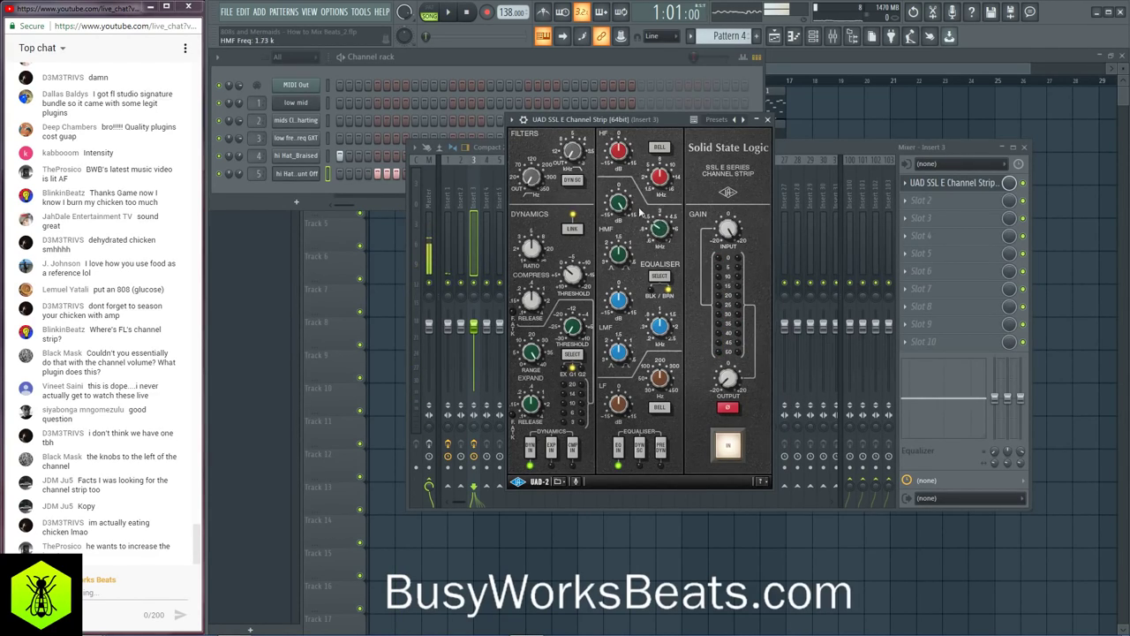
left_click_drag(657, 232, 658, 235)
key("space")
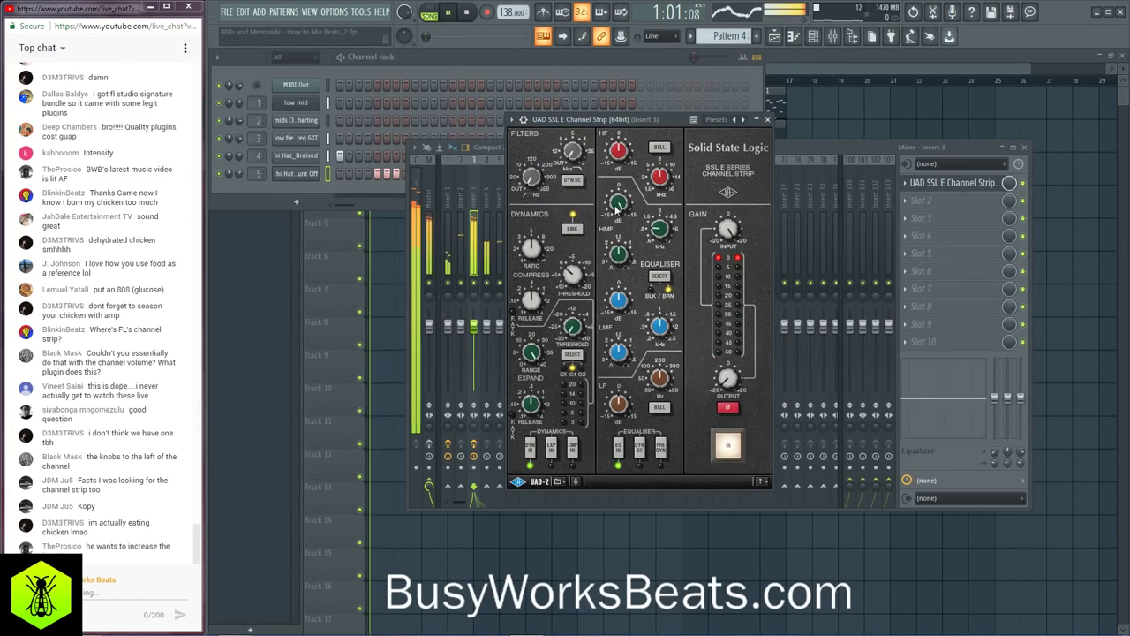
Step: Ease the HMF gain back to about 9.1 dB and lower the channel strip's output to about -18.2 dB during playback
left_click_drag(621, 223, 609, 219)
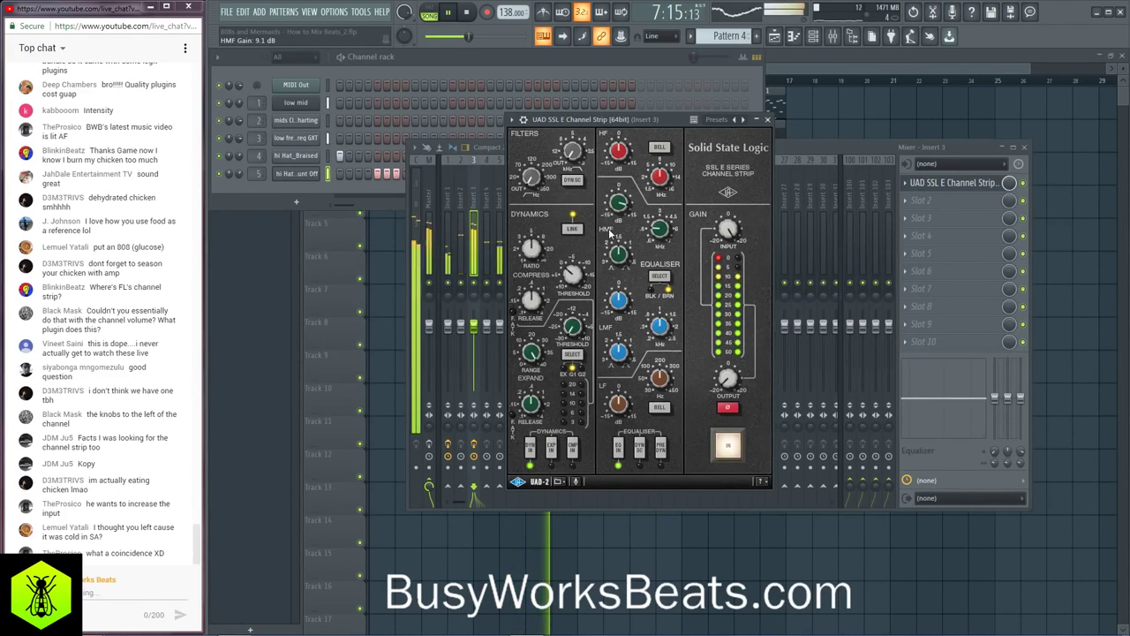
left_click_drag(609, 232, 622, 208)
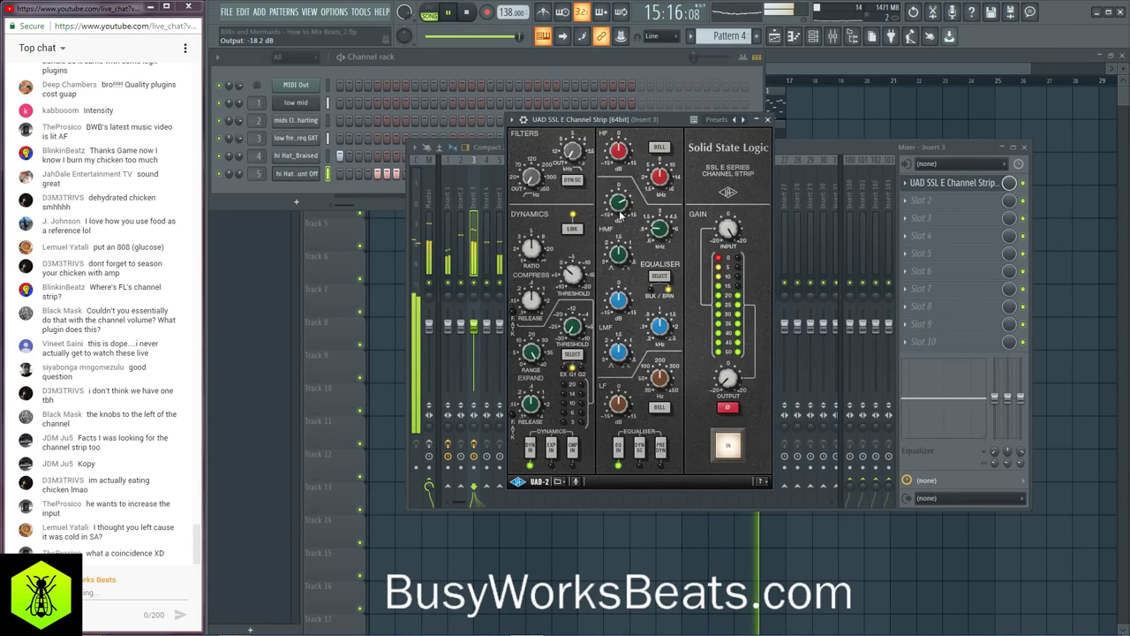
key("space")
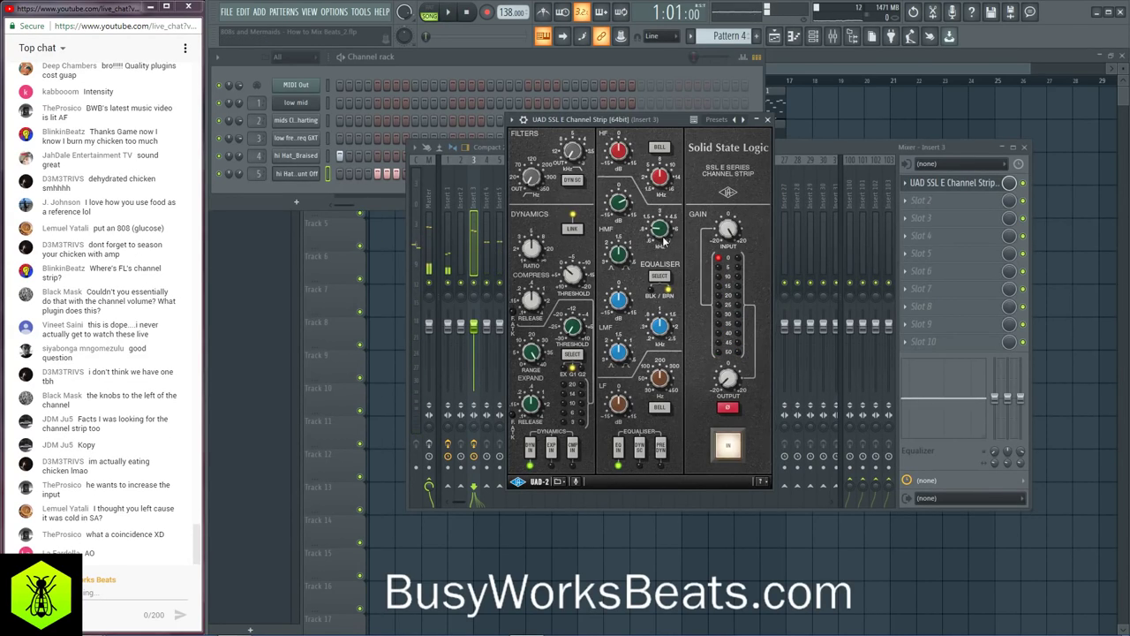
key("space")
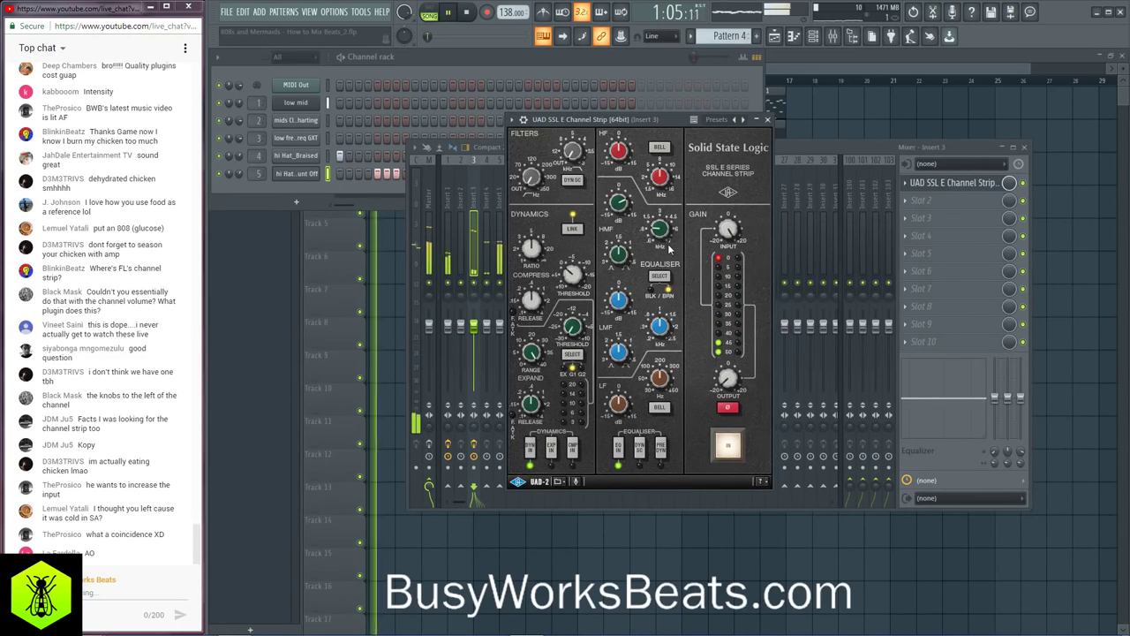
Step: Close the channel strip window, lower Insert 3's fader slightly and bypass the strip
left_click(769, 119)
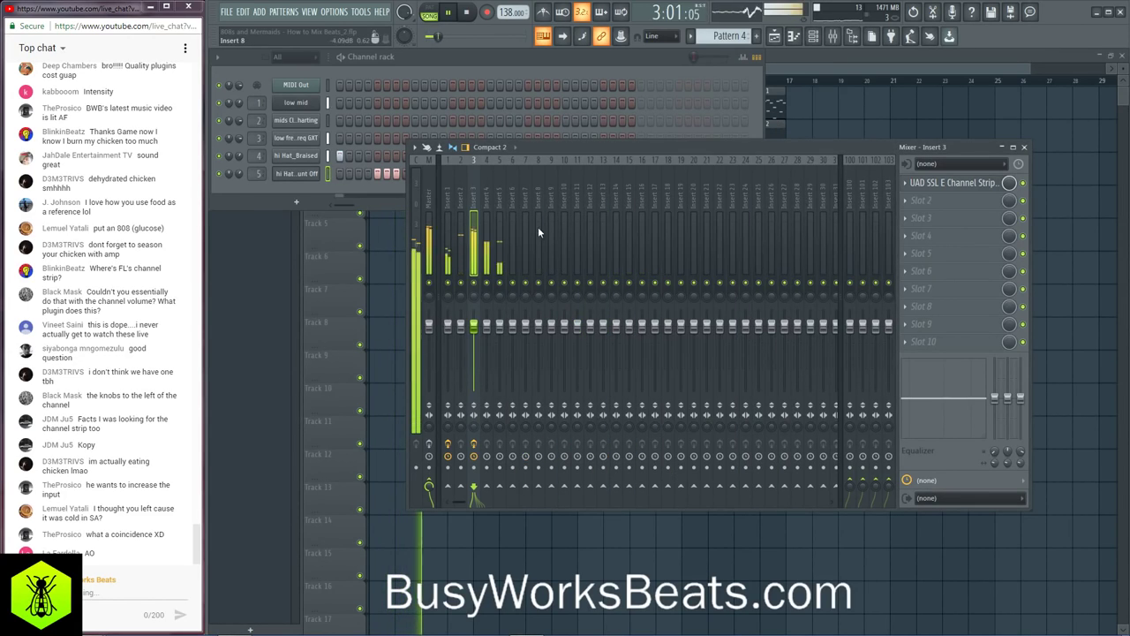
left_click_drag(477, 328, 478, 341)
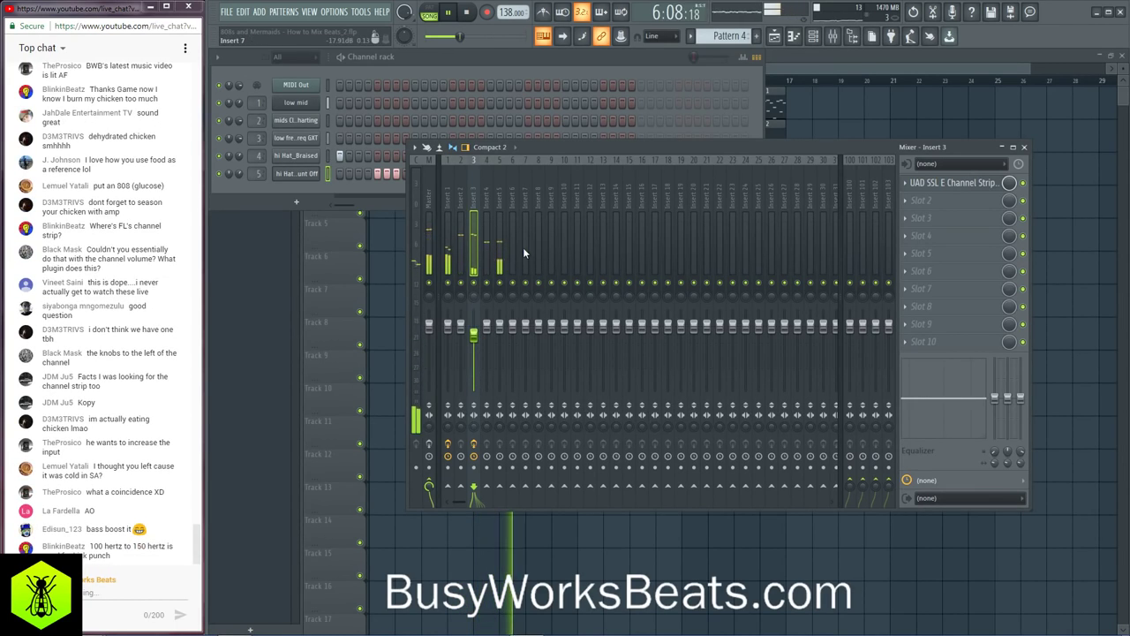
left_click(474, 445)
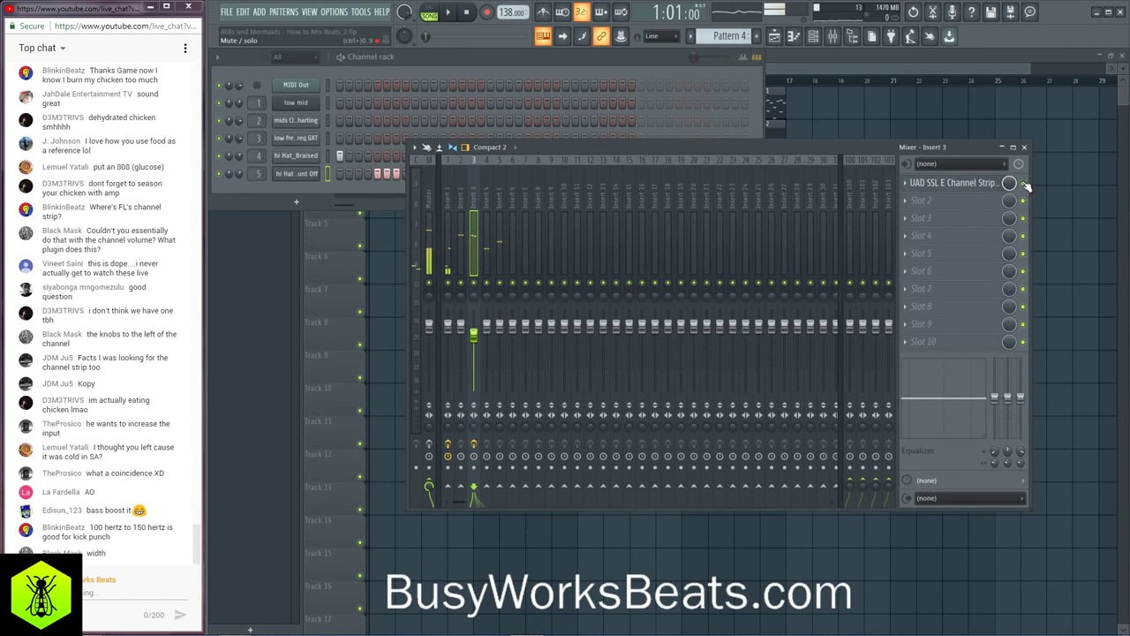
Step: Load UAD UA 610-B in slot 2 of Insert 3 and move its window over the mixer
left_click(952, 200)
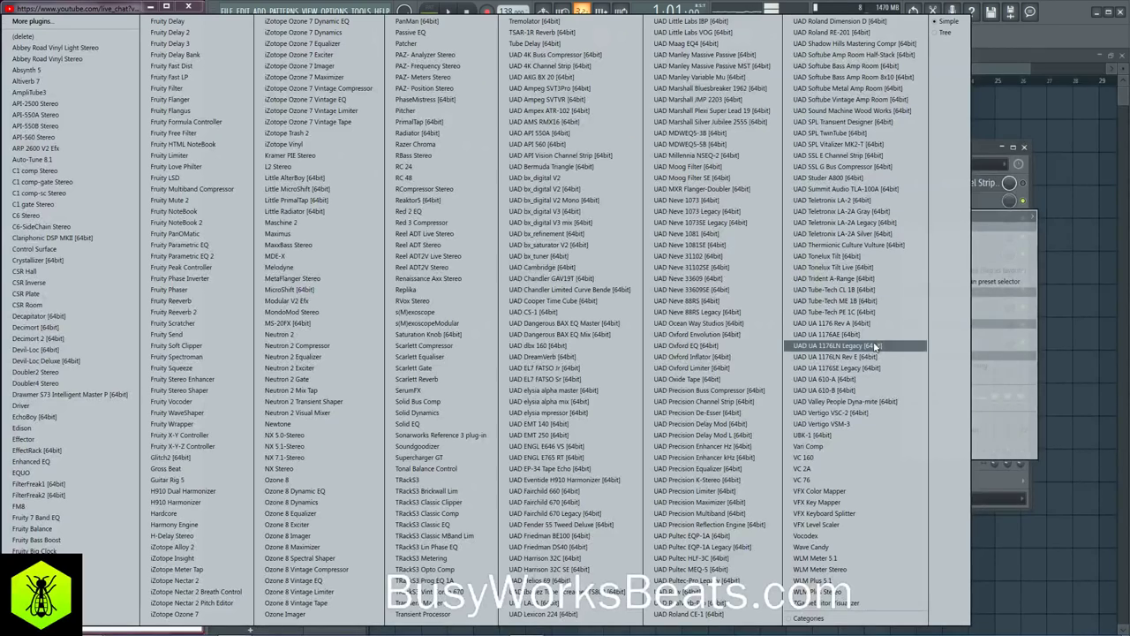
left_click(865, 393)
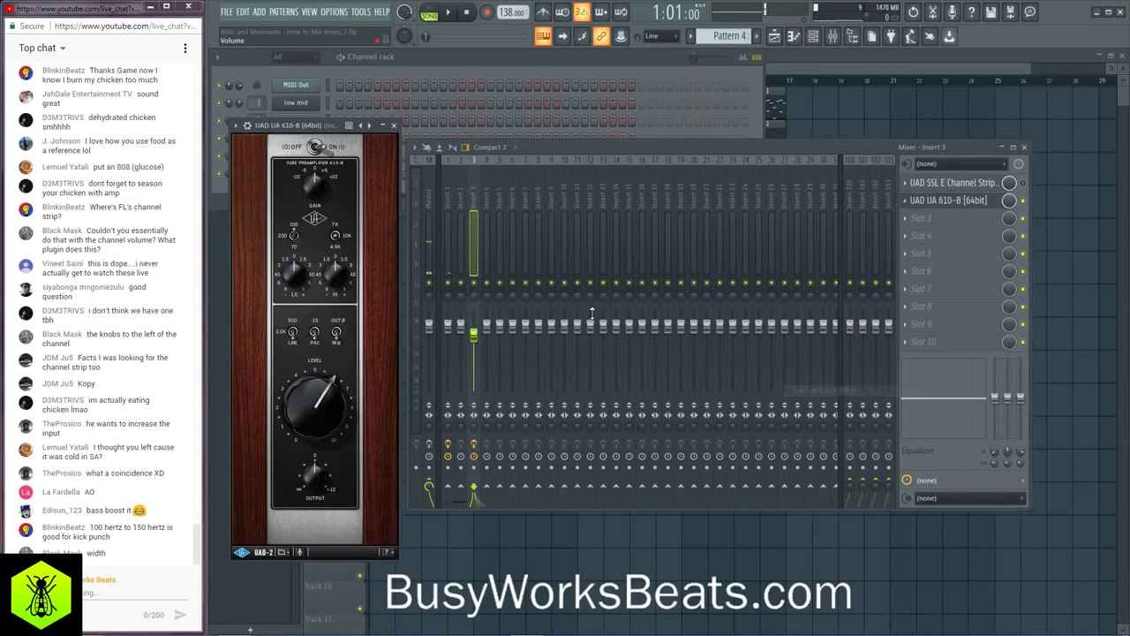
left_click_drag(283, 125, 550, 144)
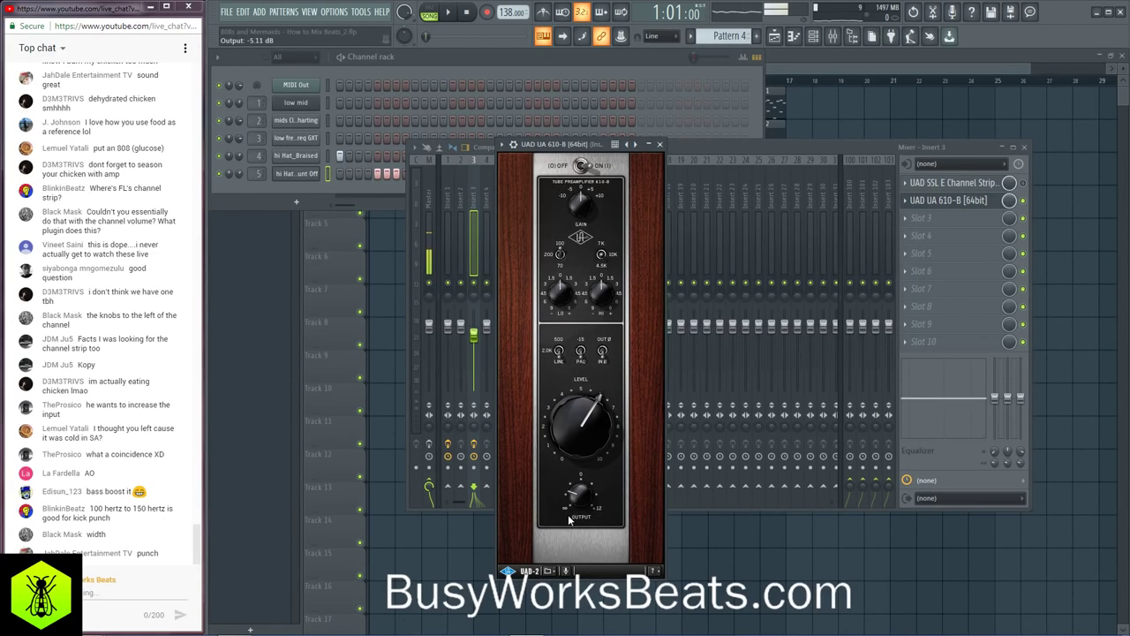
Step: Raise the UA 610-B's gain and its level to about 8.55 while compensating with a lower output during playback
left_click_drag(574, 144, 707, 150)
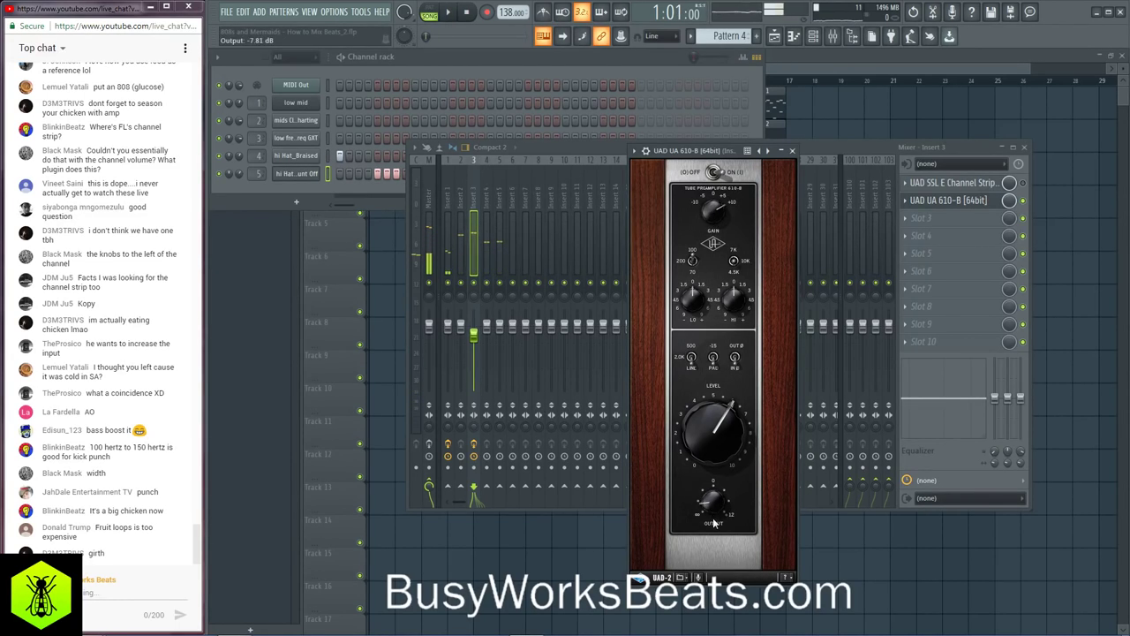
mouse_move(706, 435)
left_mouse_down()
mouse_move(705, 412)
mouse_move(718, 449)
left_mouse_up()
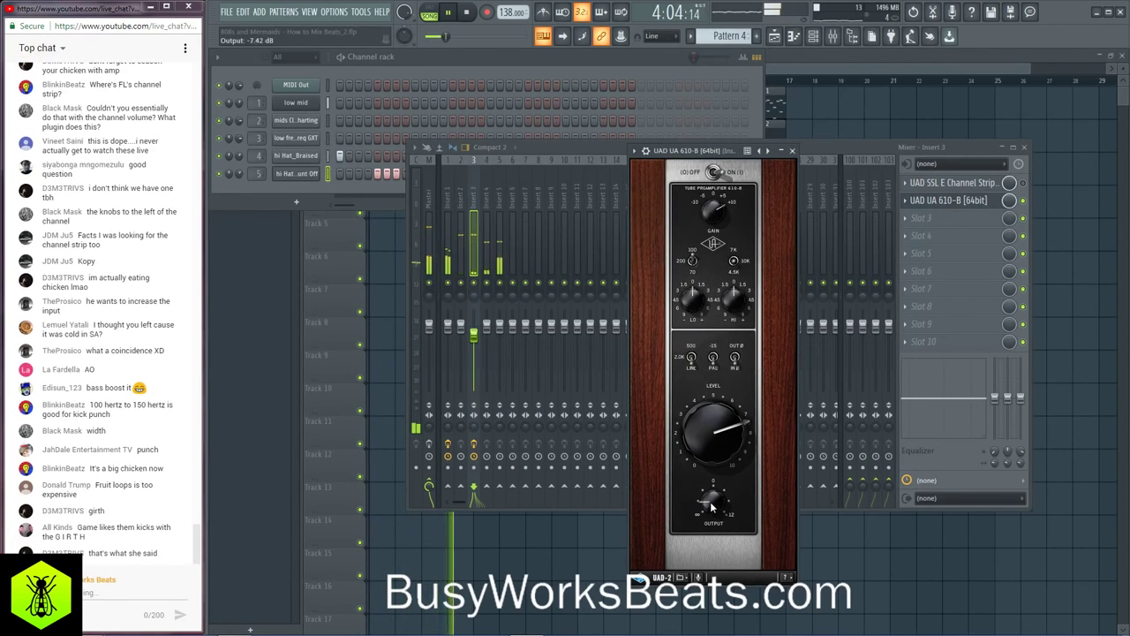
left_click_drag(712, 506, 709, 502)
left_click_drag(714, 454, 717, 441)
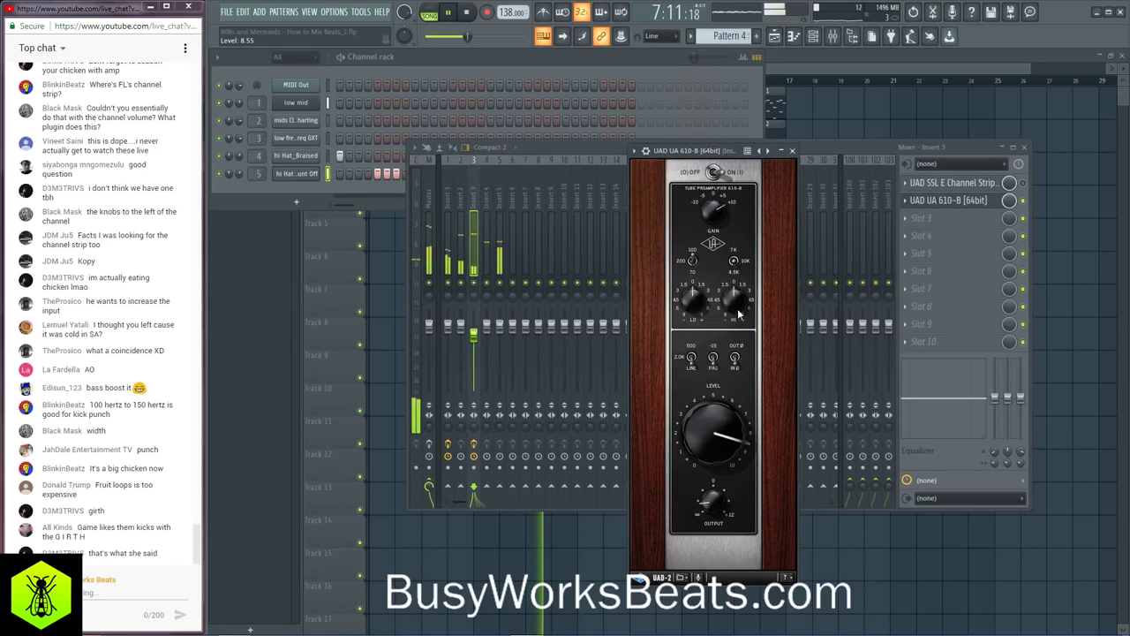
Step: Push the UA 610-B's level to 10.0, remove the preamp from slot 2 of Insert 3 and re-enable the SSL channel strip
left_click_drag(717, 439, 718, 428)
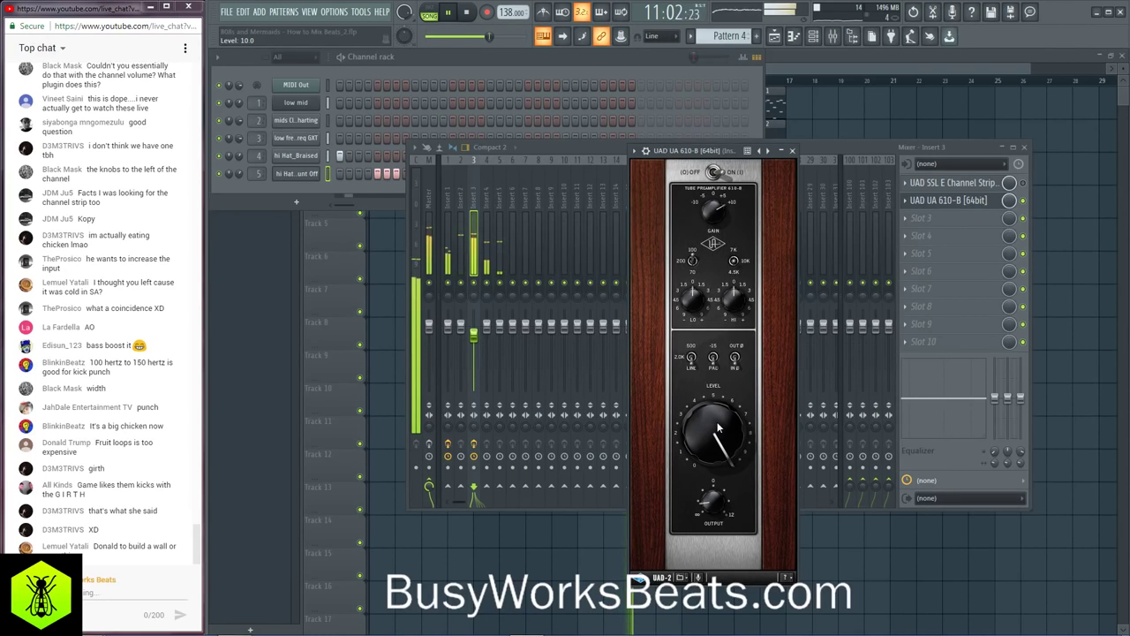
left_click(923, 204)
key("space")
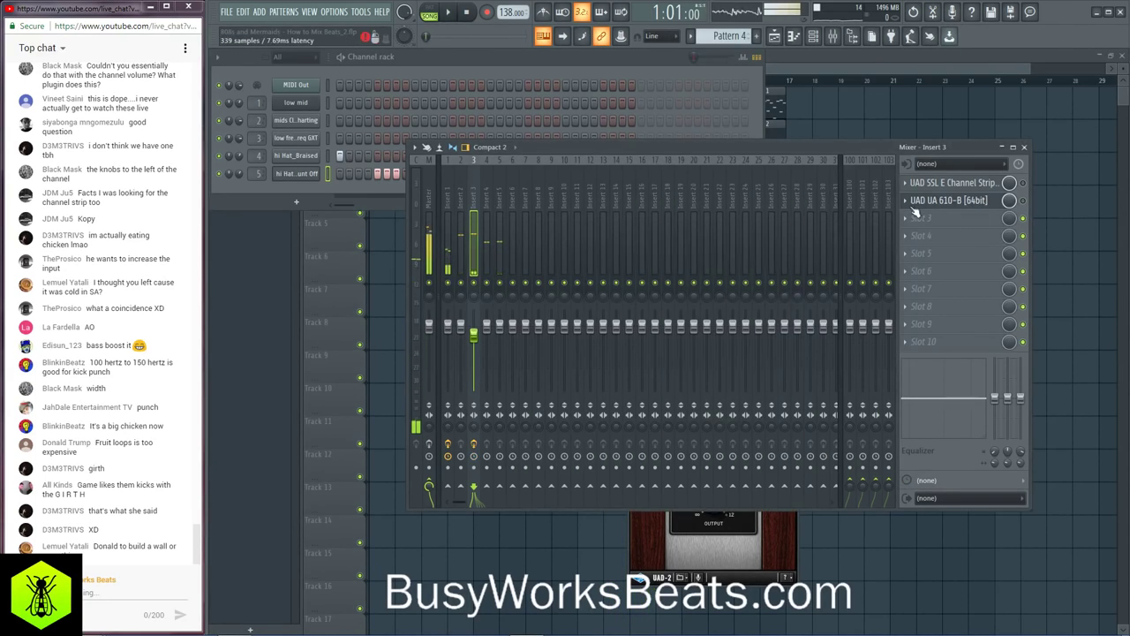
right_click(923, 205)
mouse_move(923, 221)
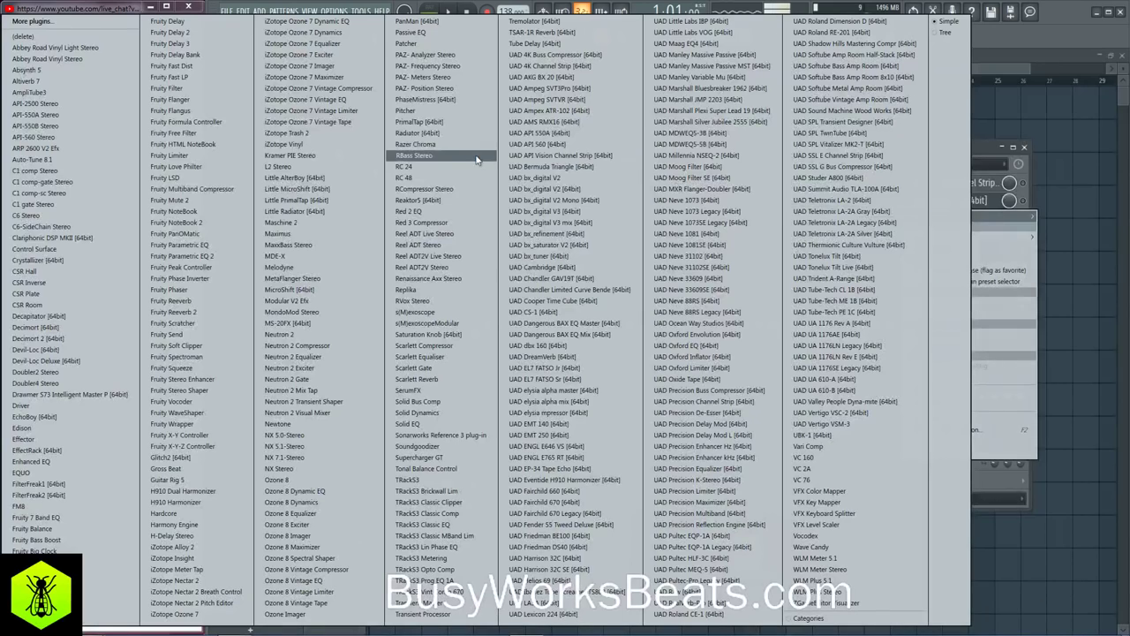
left_click(132, 37)
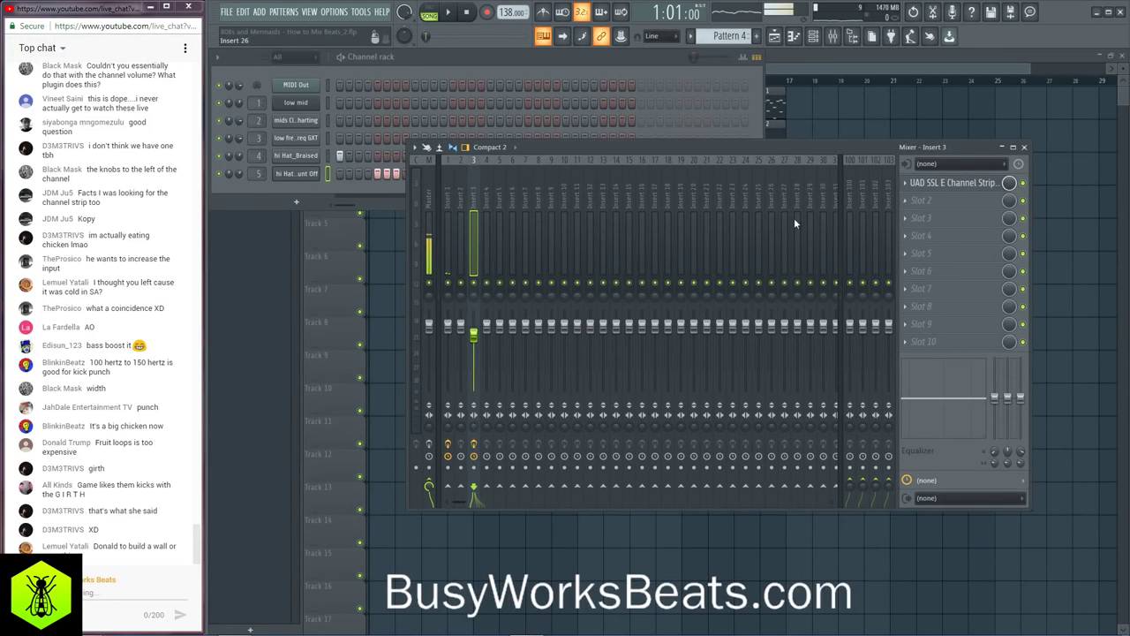
Step: Play the beat with the restored channel strip on Insert 3 and load UAD SSL E Channel Strip in slot 1 of Insert 2
key("space")
key("space")
key("space")
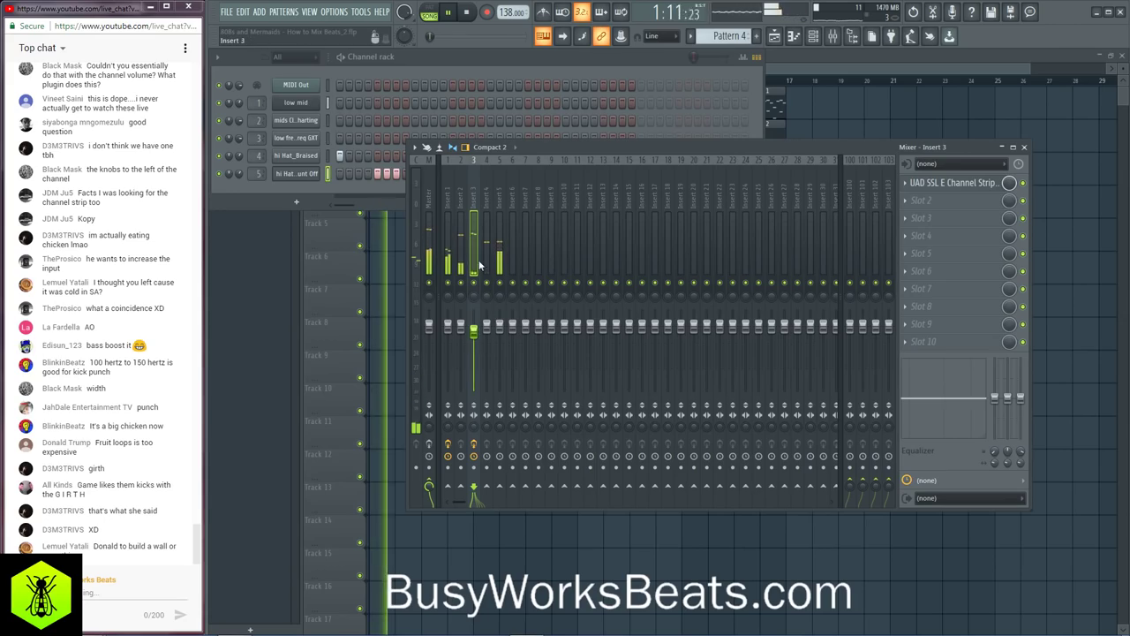
left_click(457, 214)
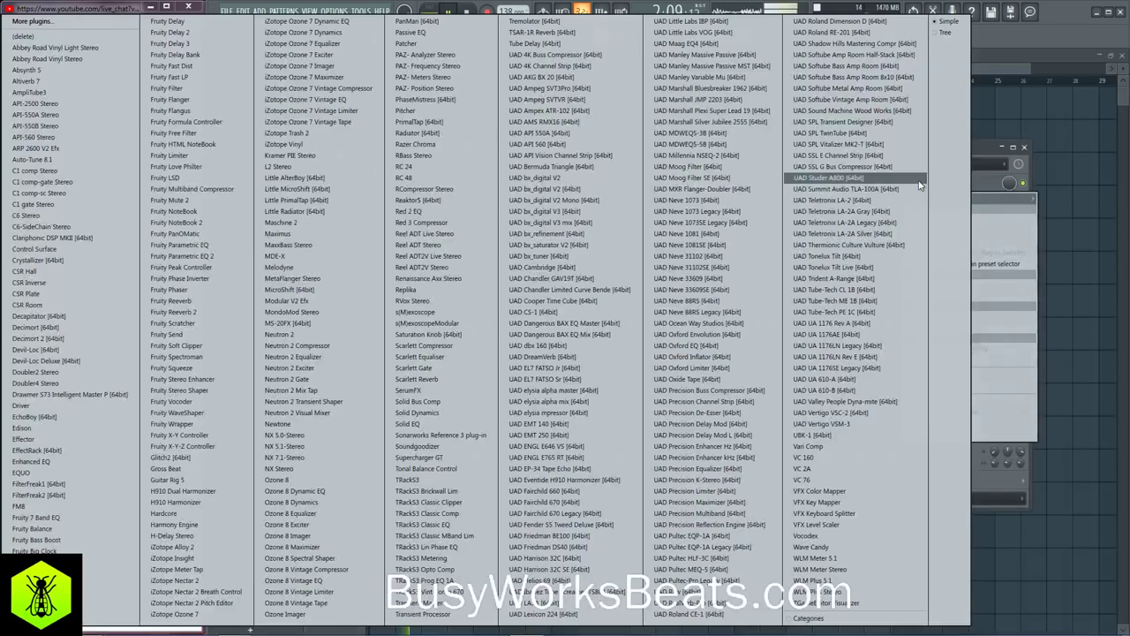
left_click(921, 183)
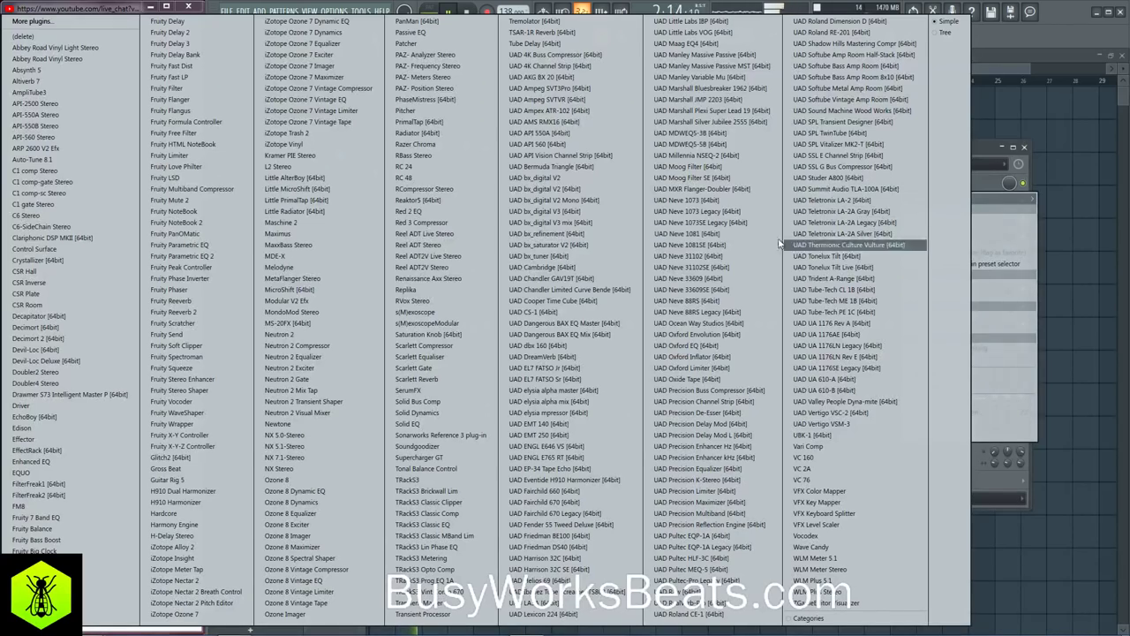
left_click(877, 156)
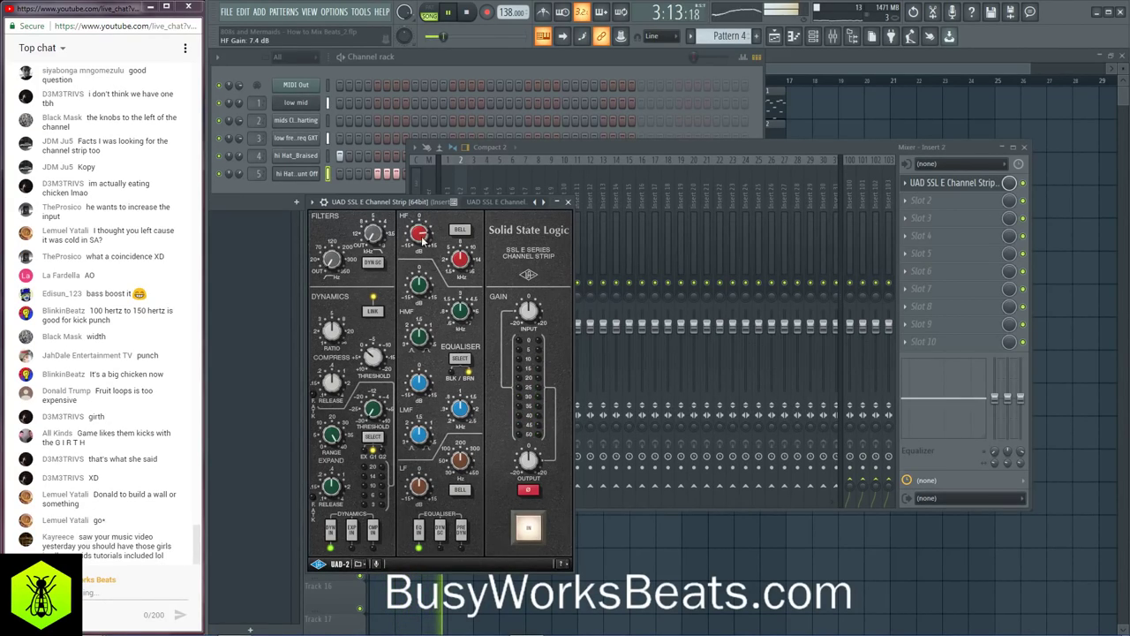
Step: Boost Insert 2's channel strip to about 6.0 dB HF gain and about 2.5 dB HMF gain during playback
left_click_drag(421, 234, 419, 244)
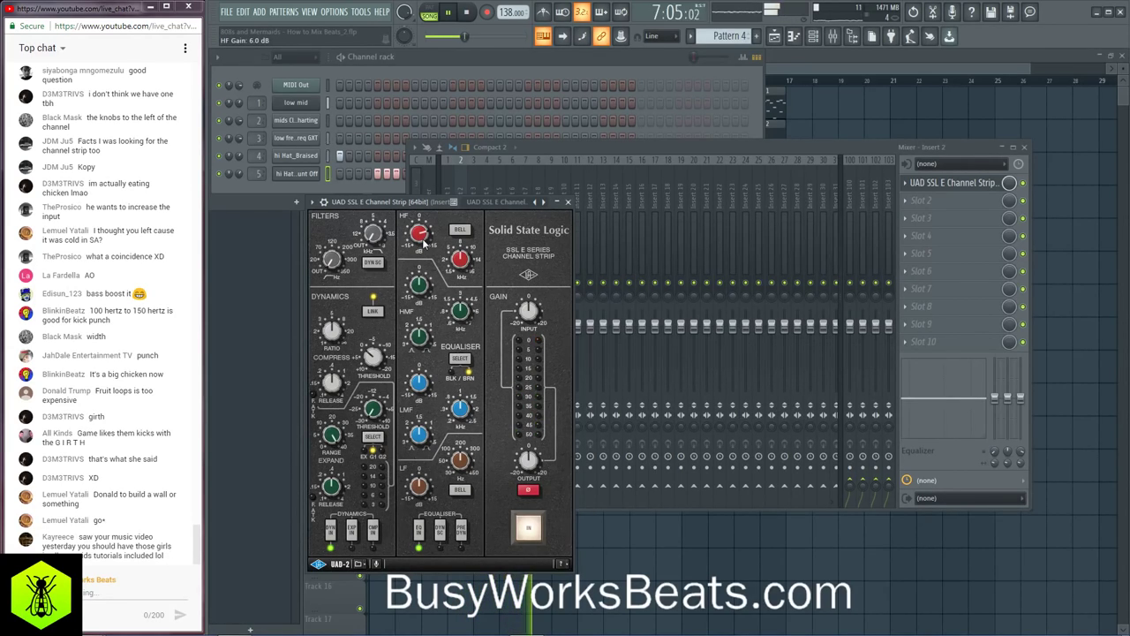
left_click_drag(421, 267, 421, 258)
left_click_drag(422, 254, 434, 313)
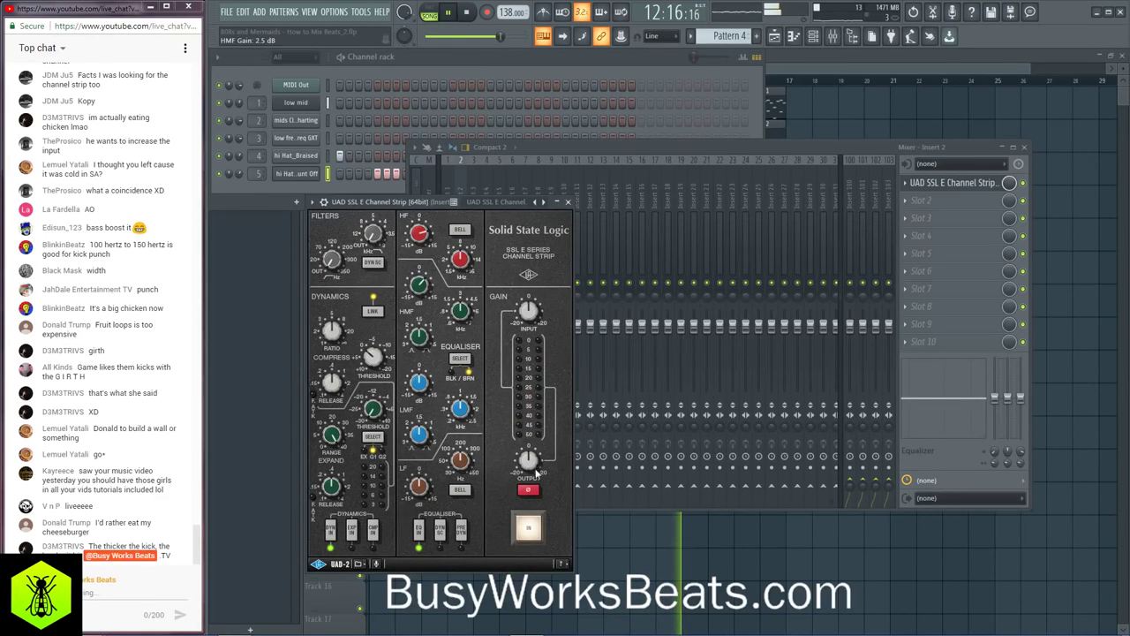
Step: Raise the channel strip's input slightly, trim its output to about -1.6 dB and ease Insert 2's fader down slightly
left_click_drag(530, 309, 530, 315)
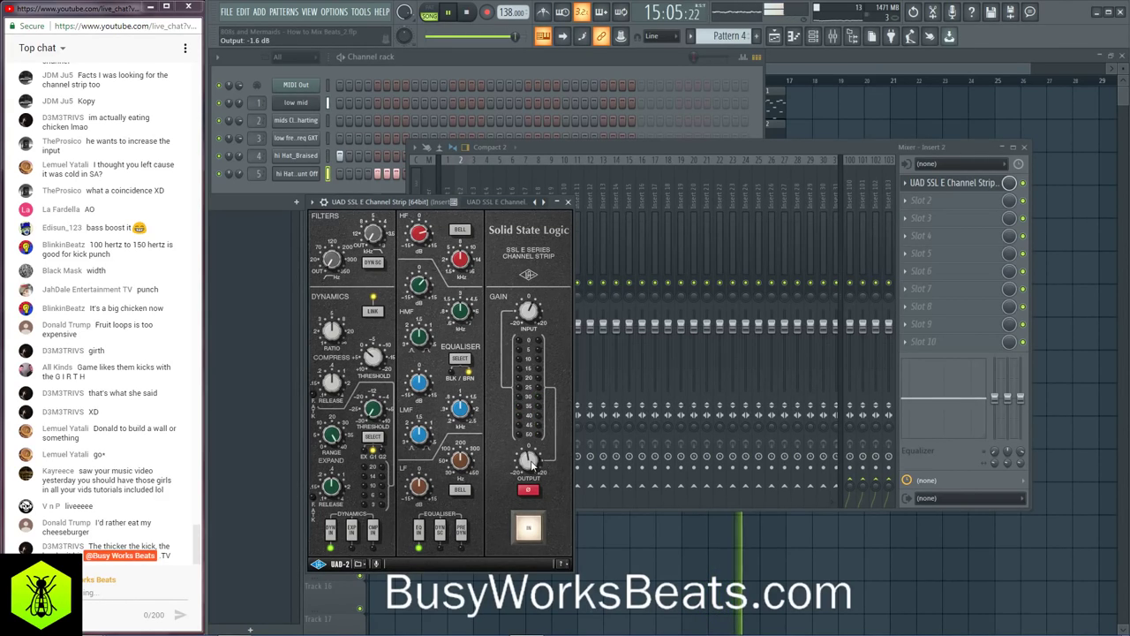
left_click(568, 201)
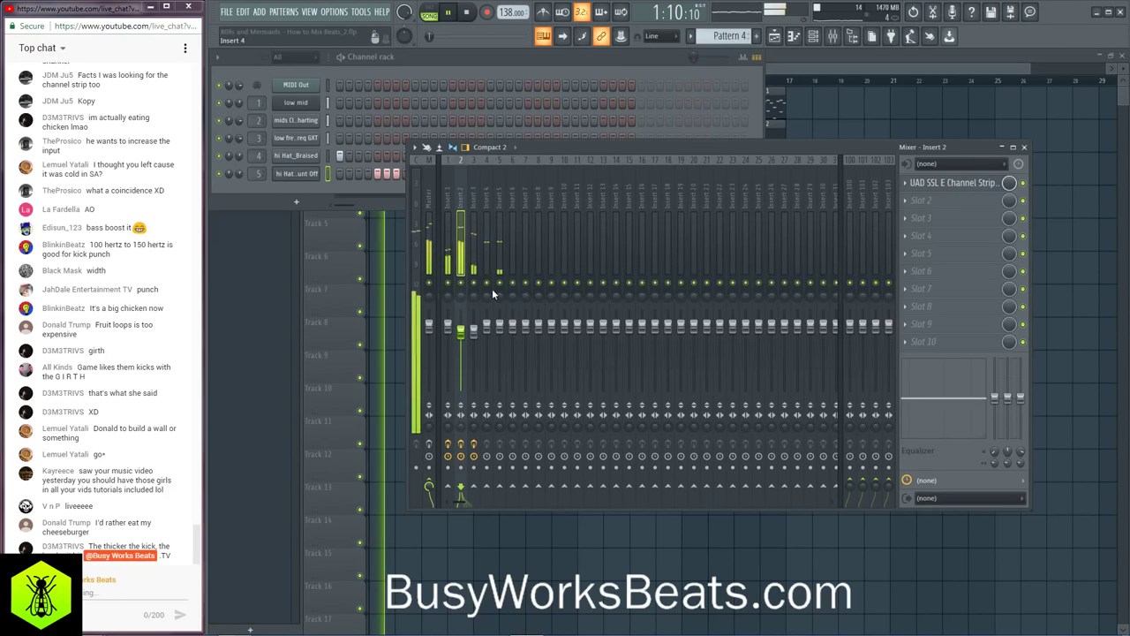
key("space")
Step: Clear the open windows, reopen the mixer and play the arrangement with the Master track selected
left_click(357, 194)
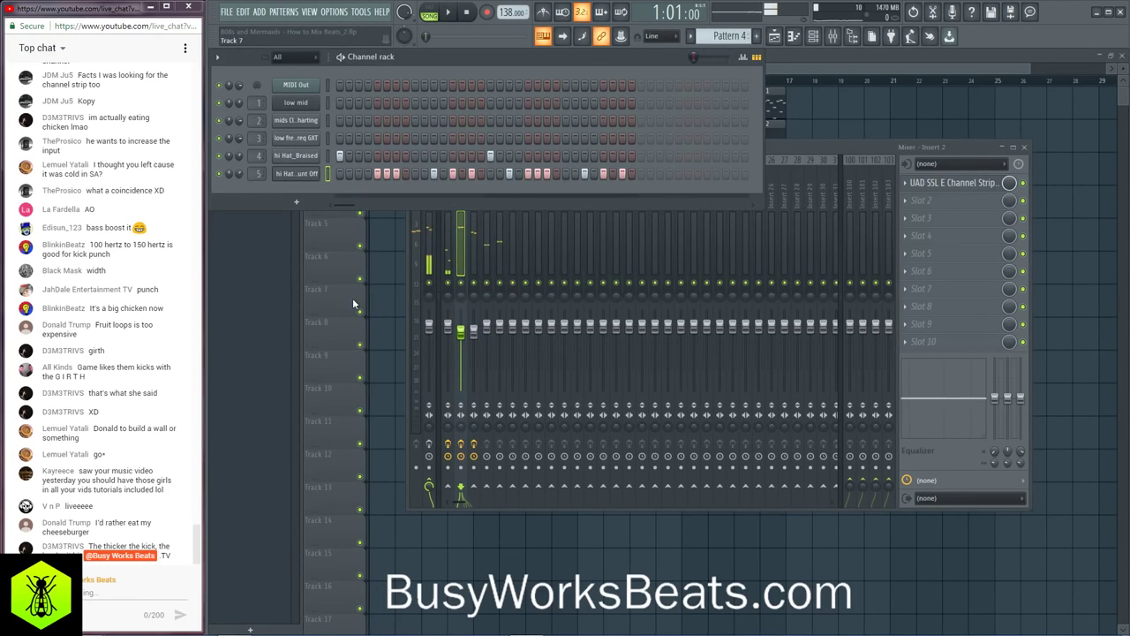
key("F12")
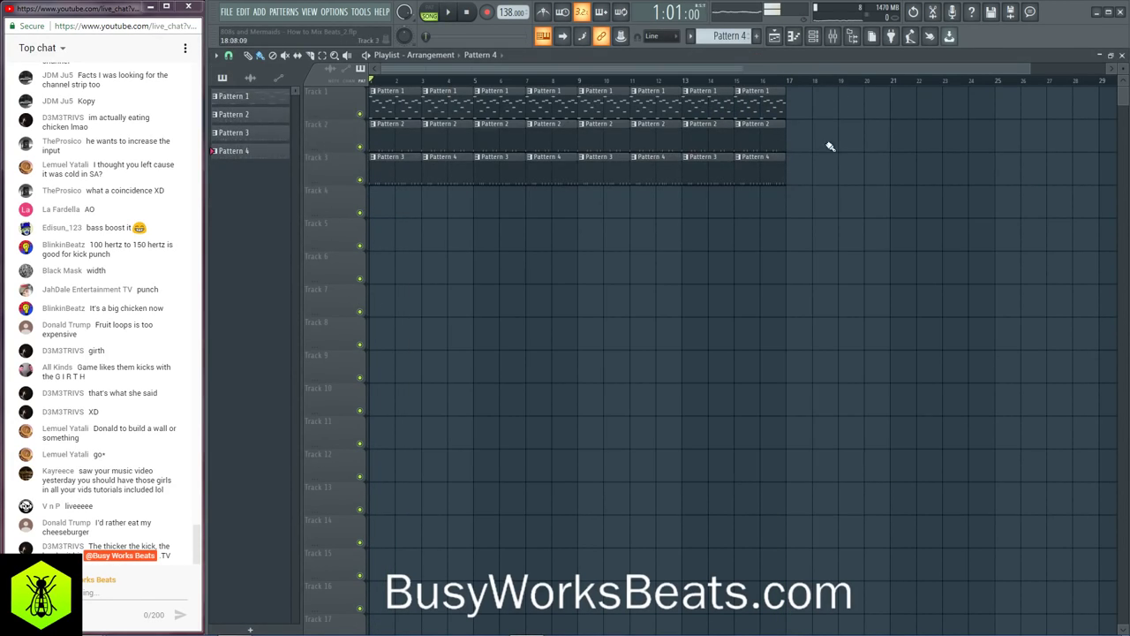
left_click(832, 36)
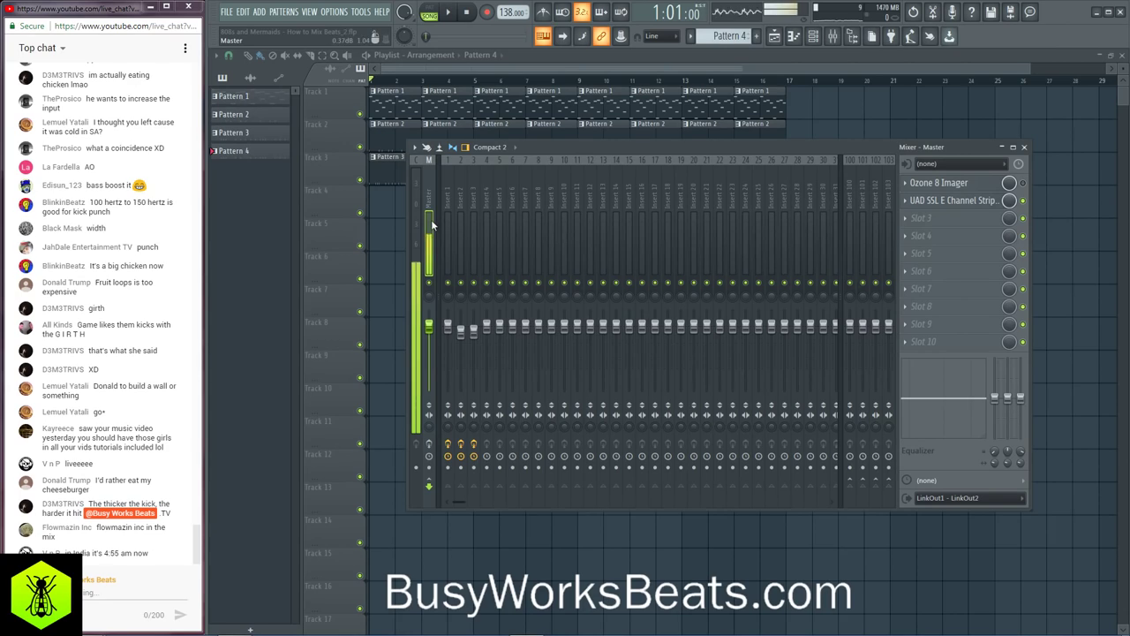
key("space")
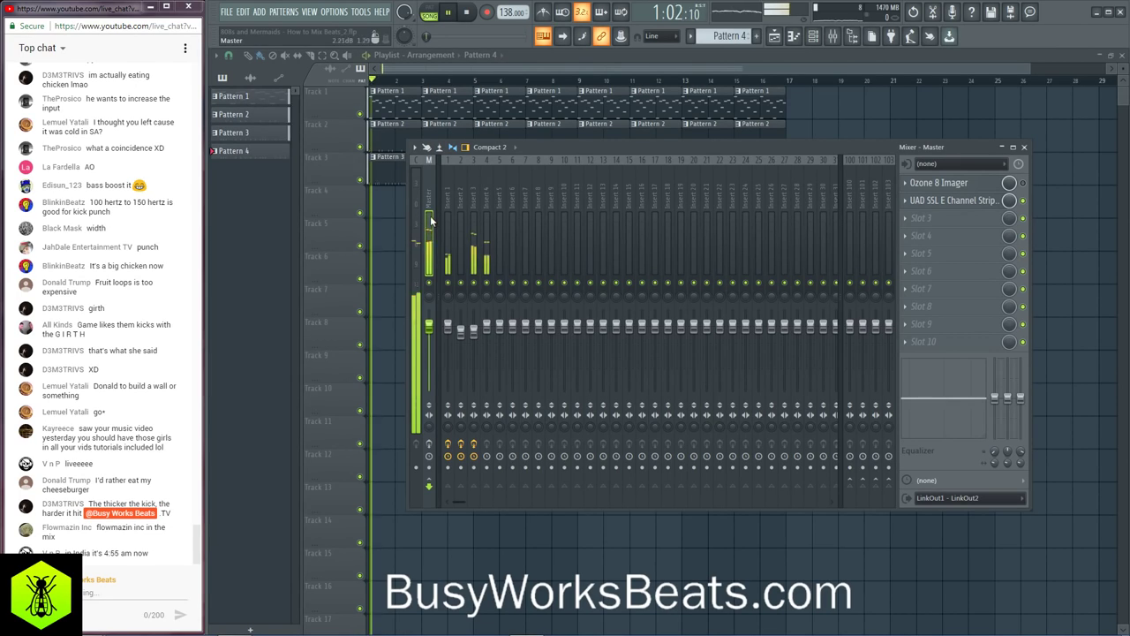
key("space")
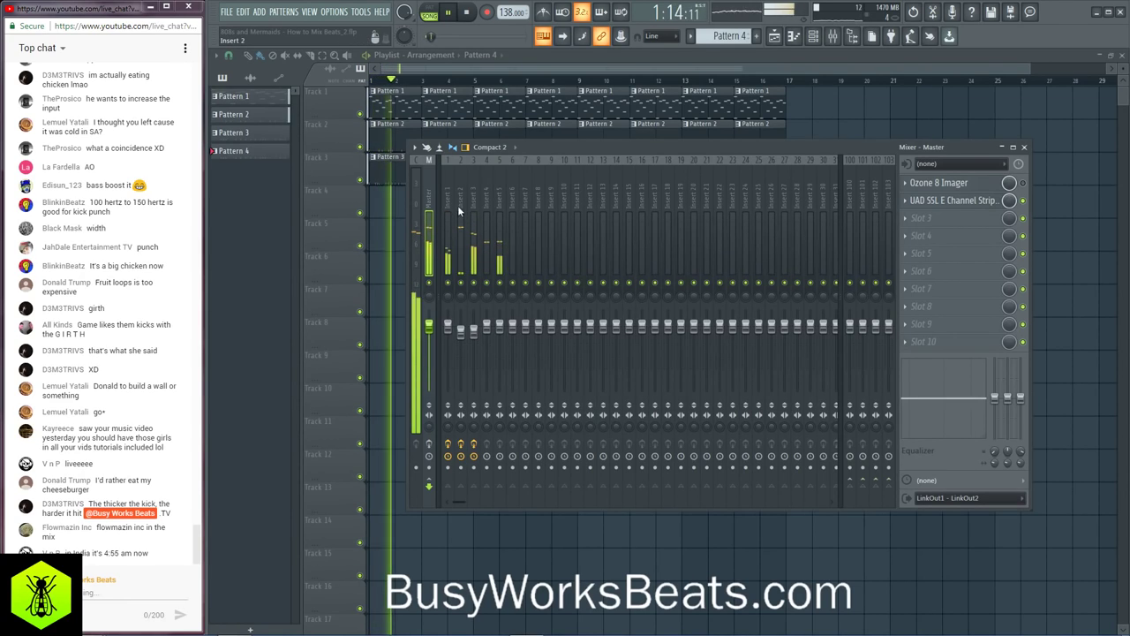
Step: Replay the arrangement while checking the levels and effect chains of Insert 2, Insert 1 and the Master track
left_click(457, 205)
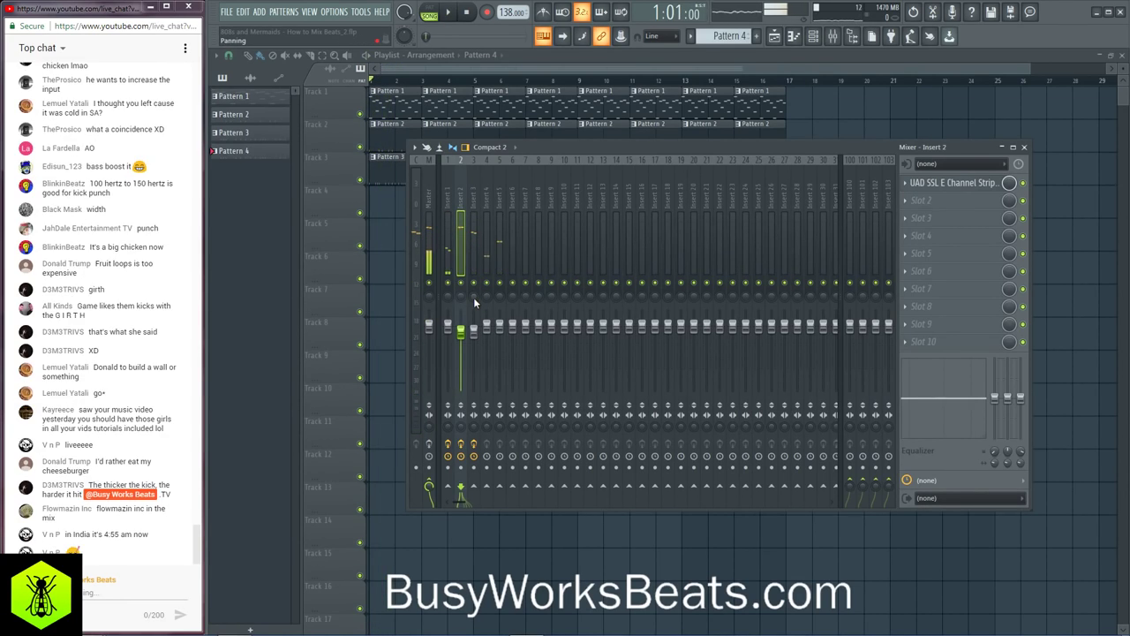
key("F9")
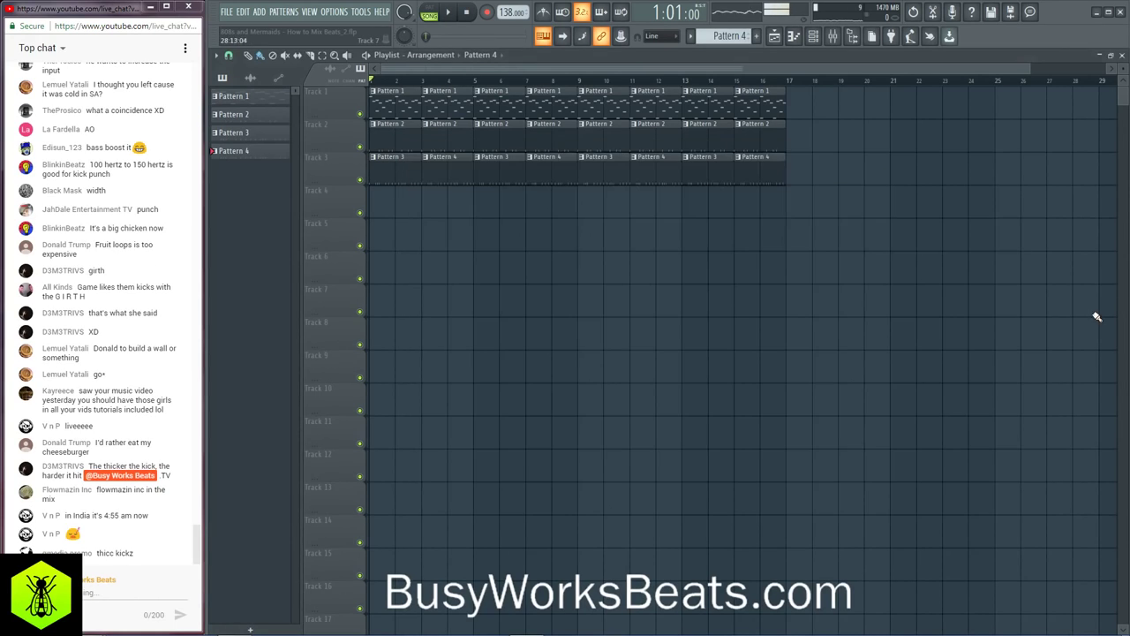
left_click(833, 39)
key("space")
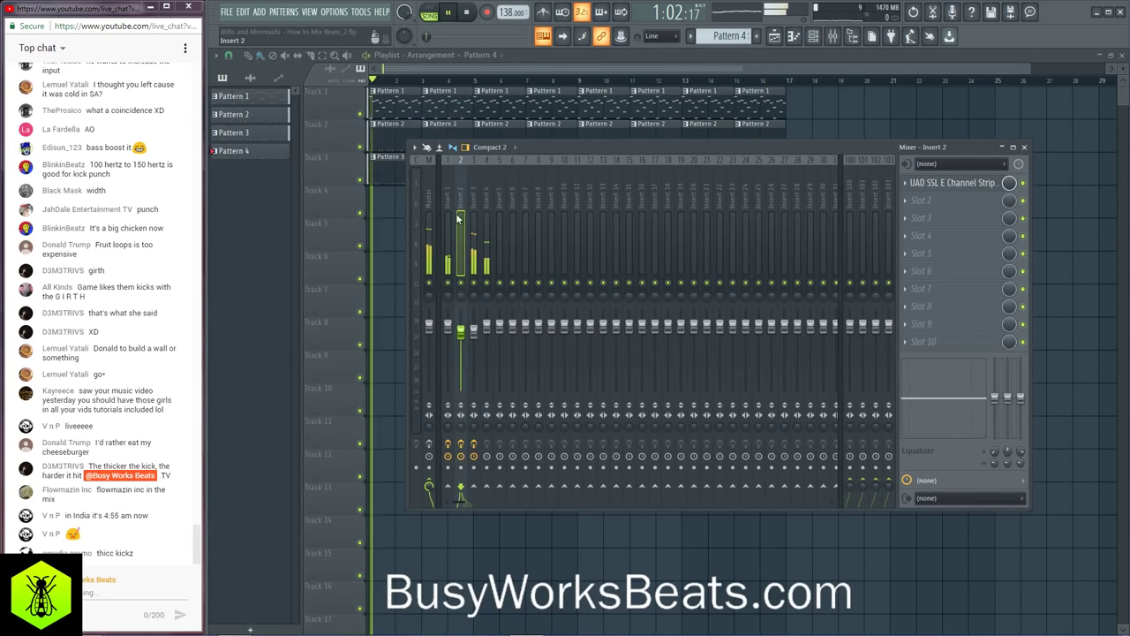
left_click(450, 196)
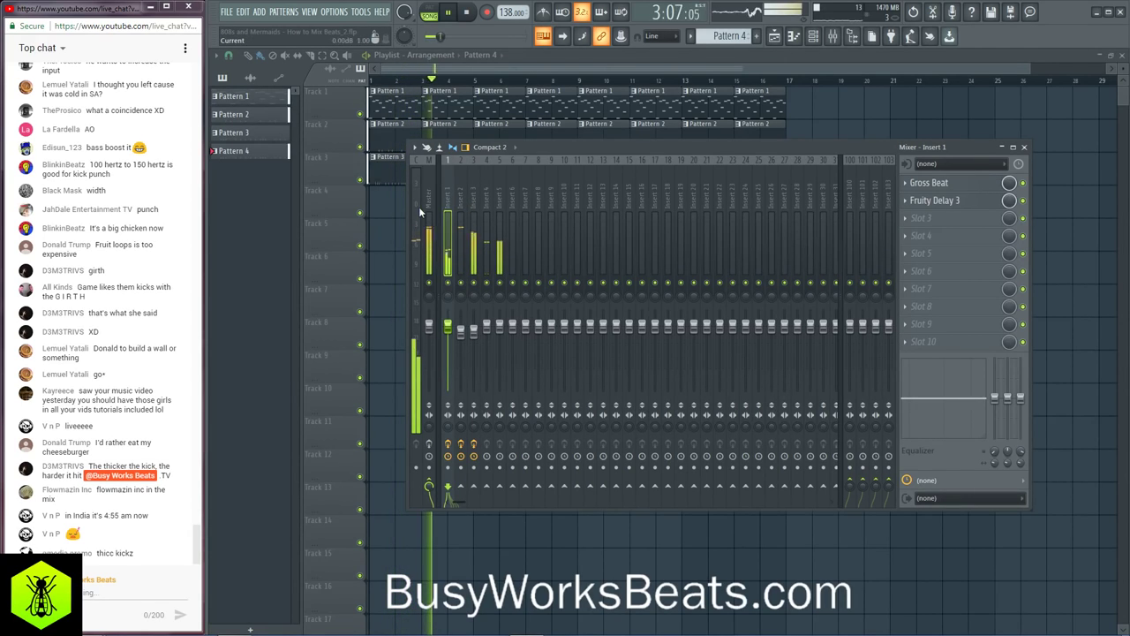
left_click(422, 212)
key("space")
key("space")
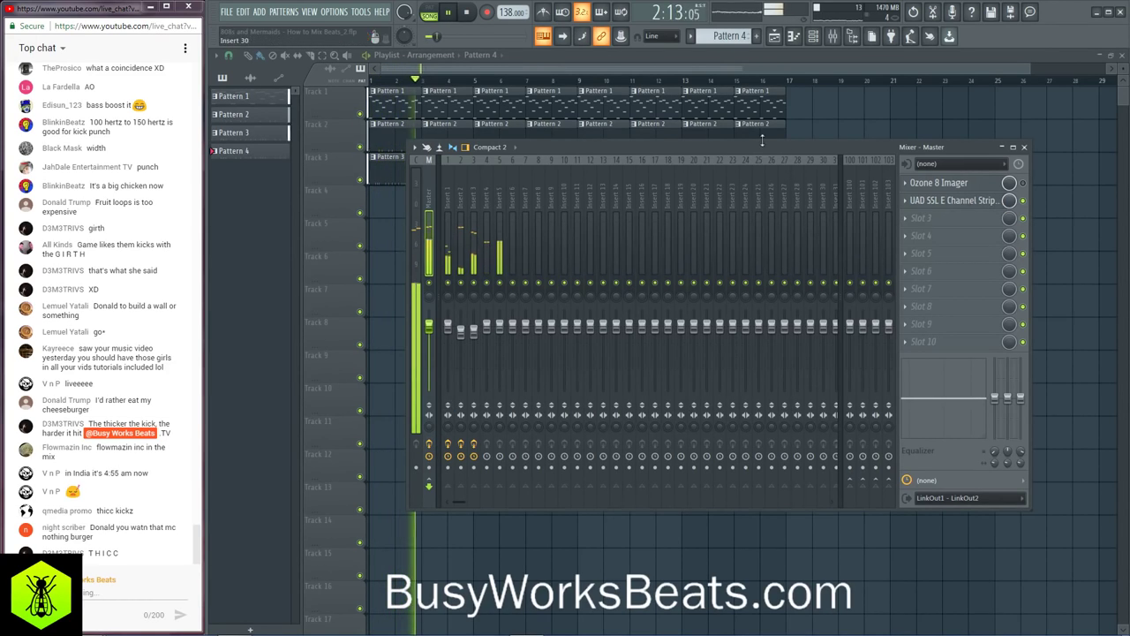
Step: Check Insert 5 and Insert 2 in the mixer during playback, then stop the beat and close the mixer
left_click(488, 201)
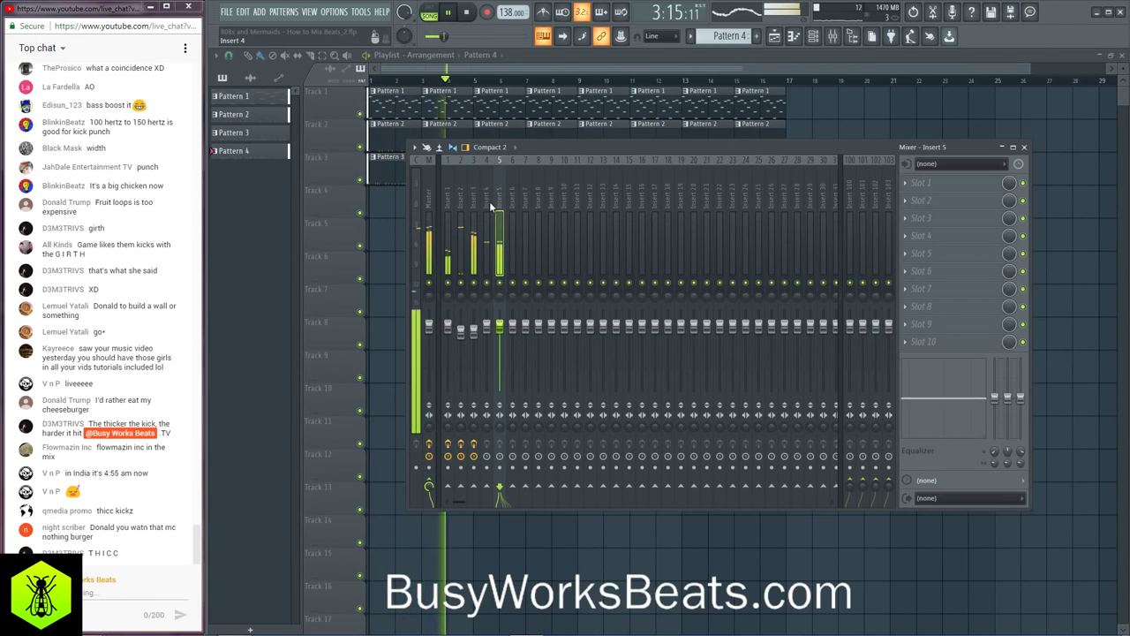
left_click(497, 214)
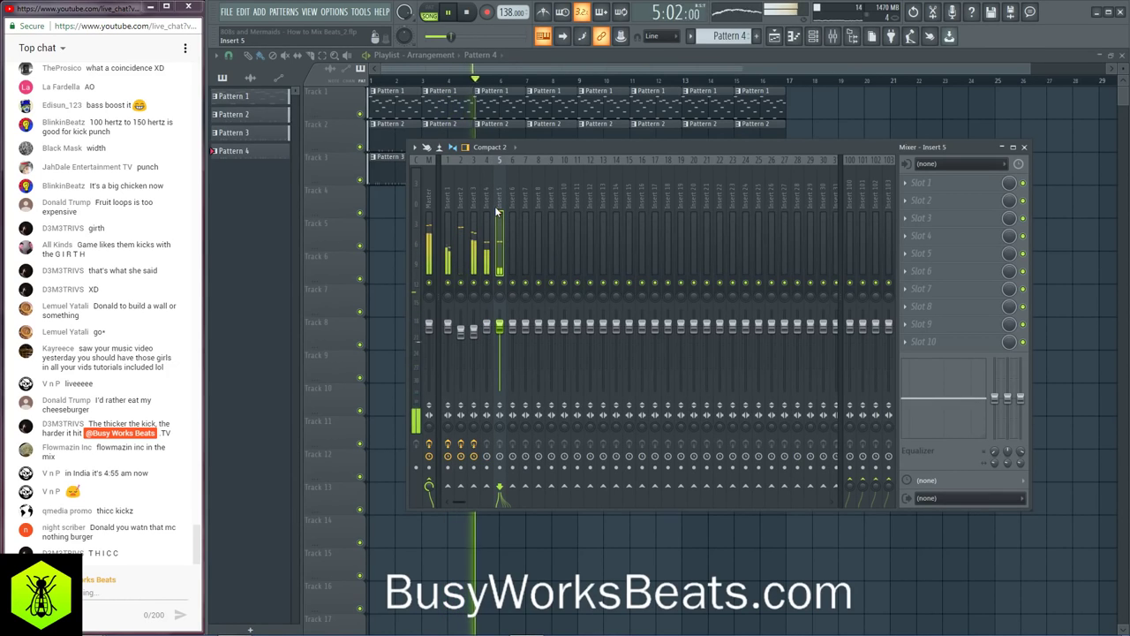
left_click(460, 221)
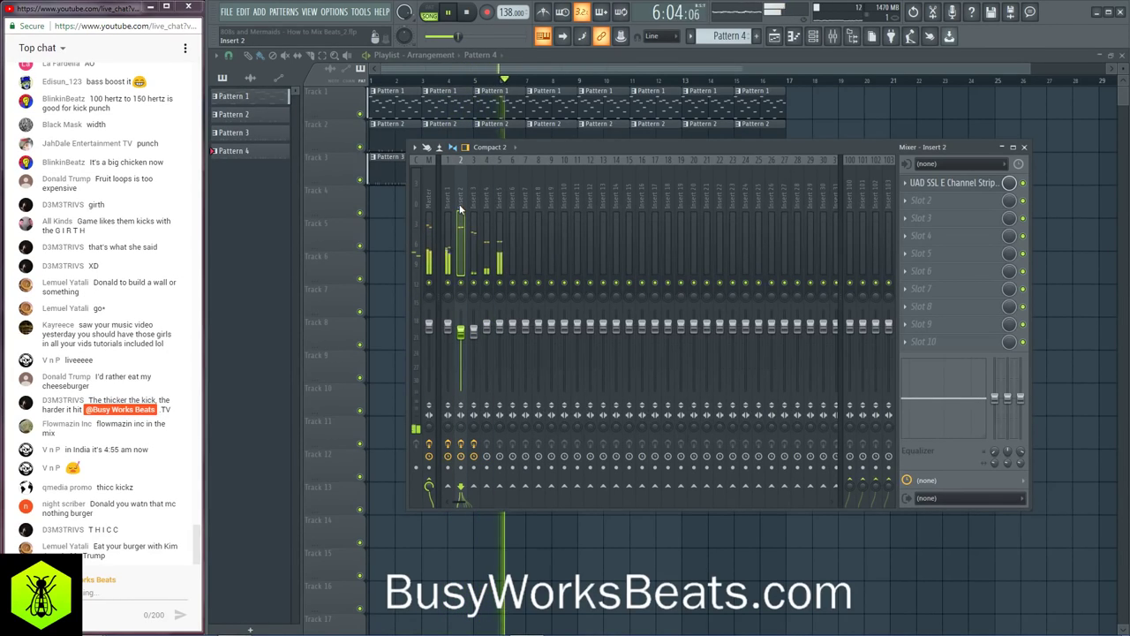
key("space")
key("F9")
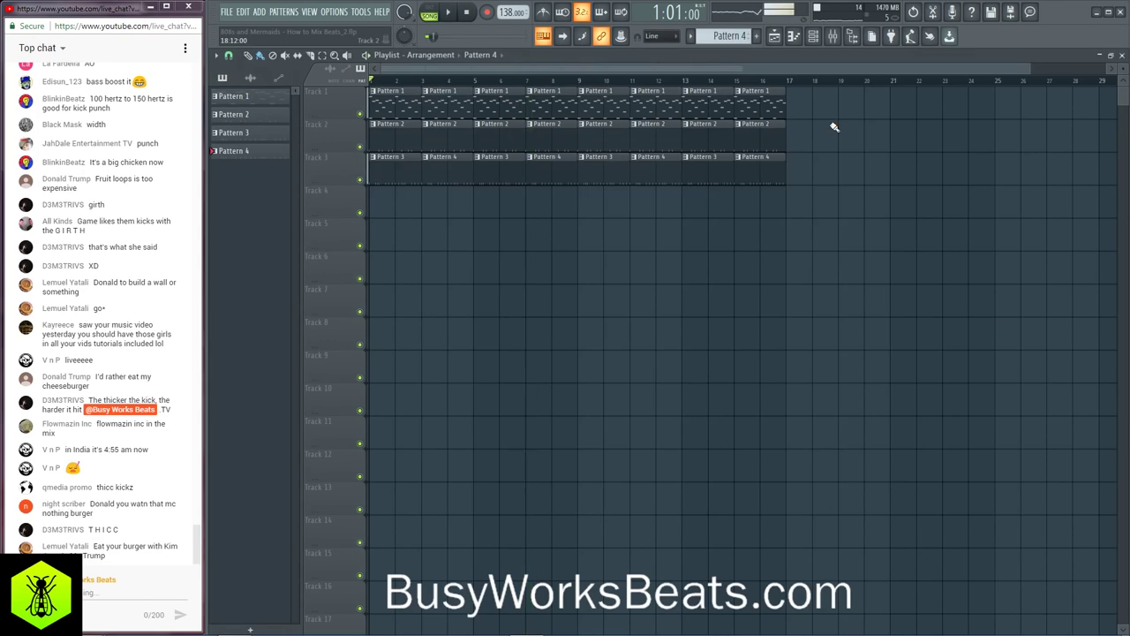
Step: Open the browser, expand the No Games kit's 808s folder and audition 808_Level Boss_C against the arrangement
left_click(853, 36)
key("space")
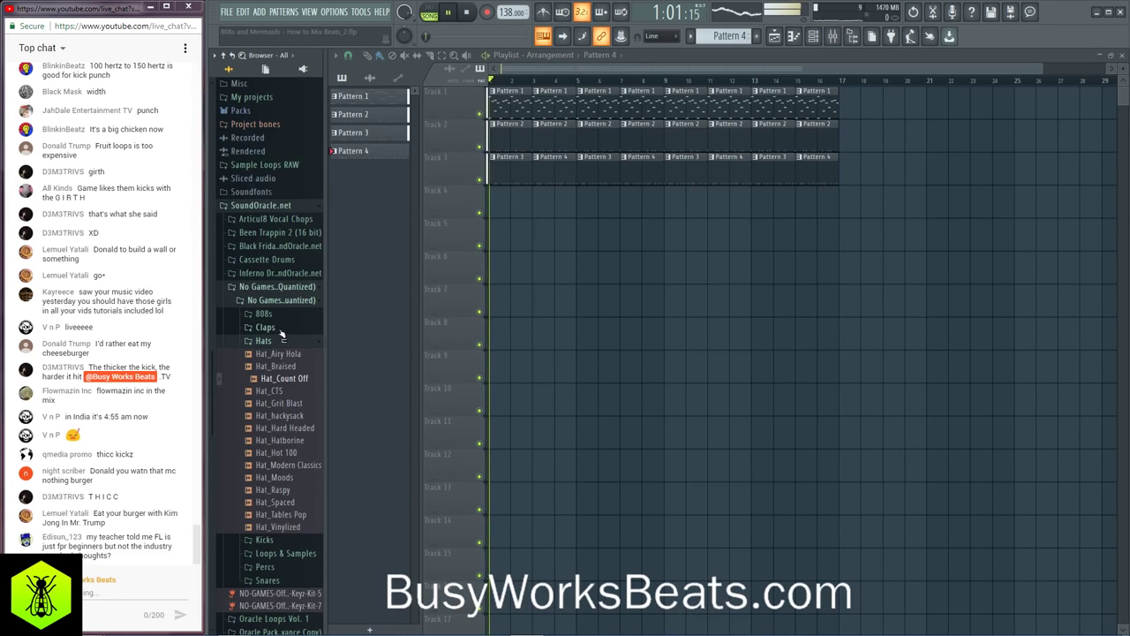
key("space")
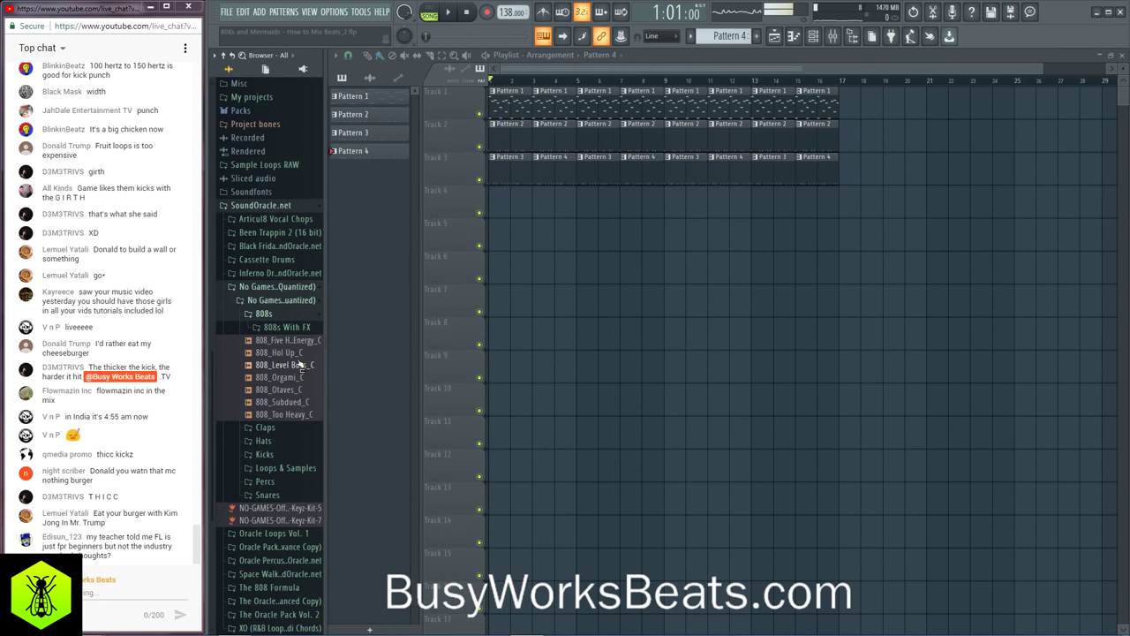
left_click(301, 364)
key("space")
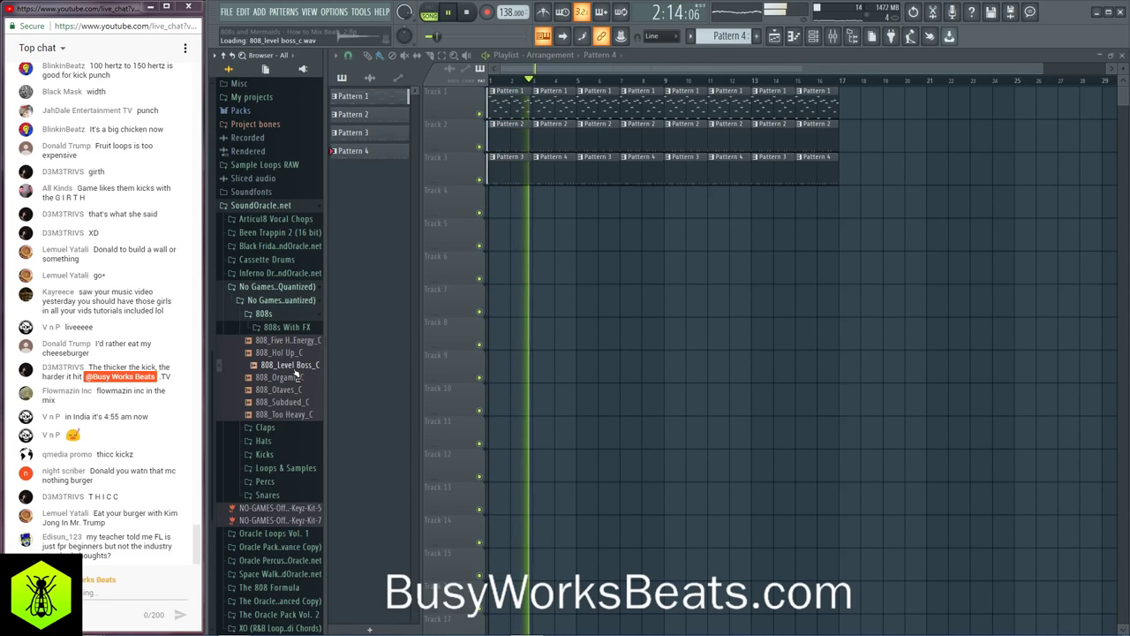
key("space")
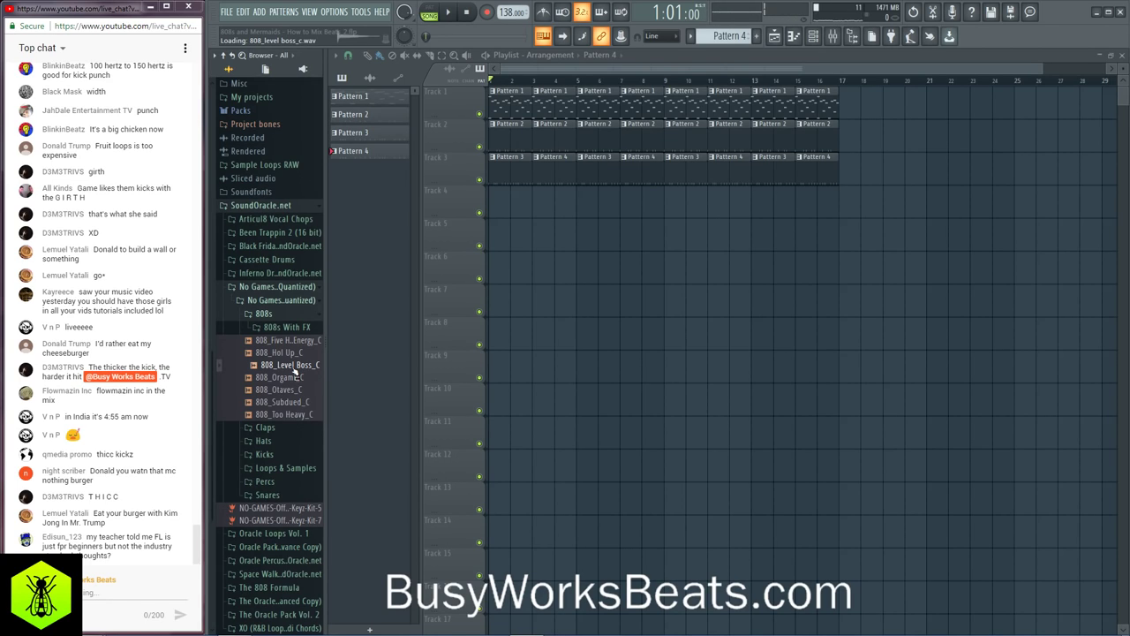
key("space")
key("space")
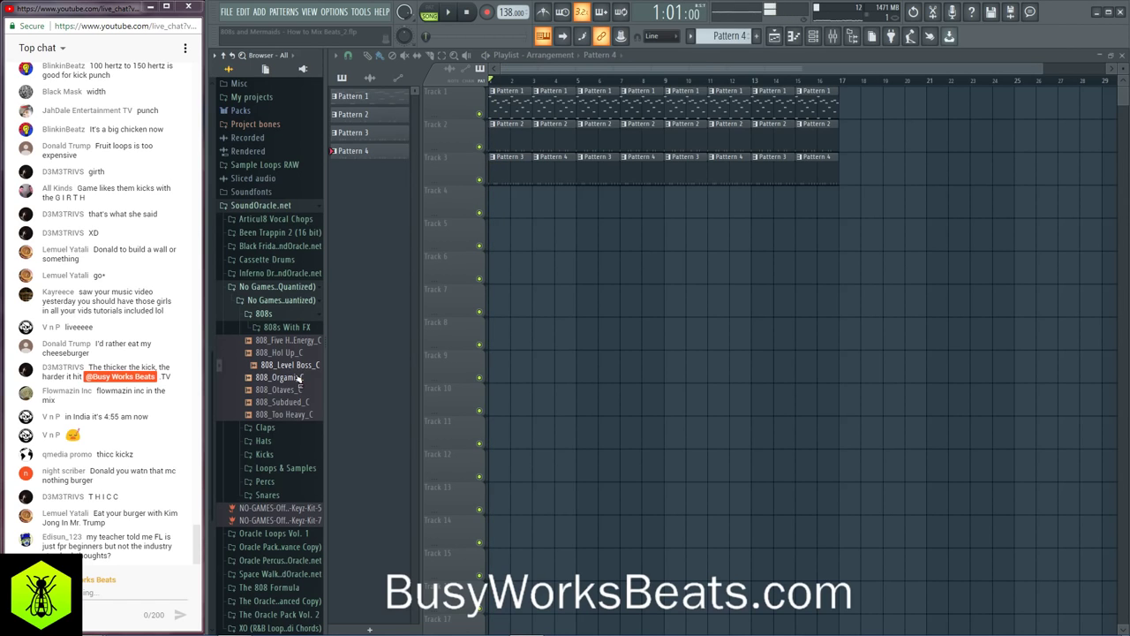
Step: Play the arrangement again and audition the 808_Orgami_C sample against it
key("space")
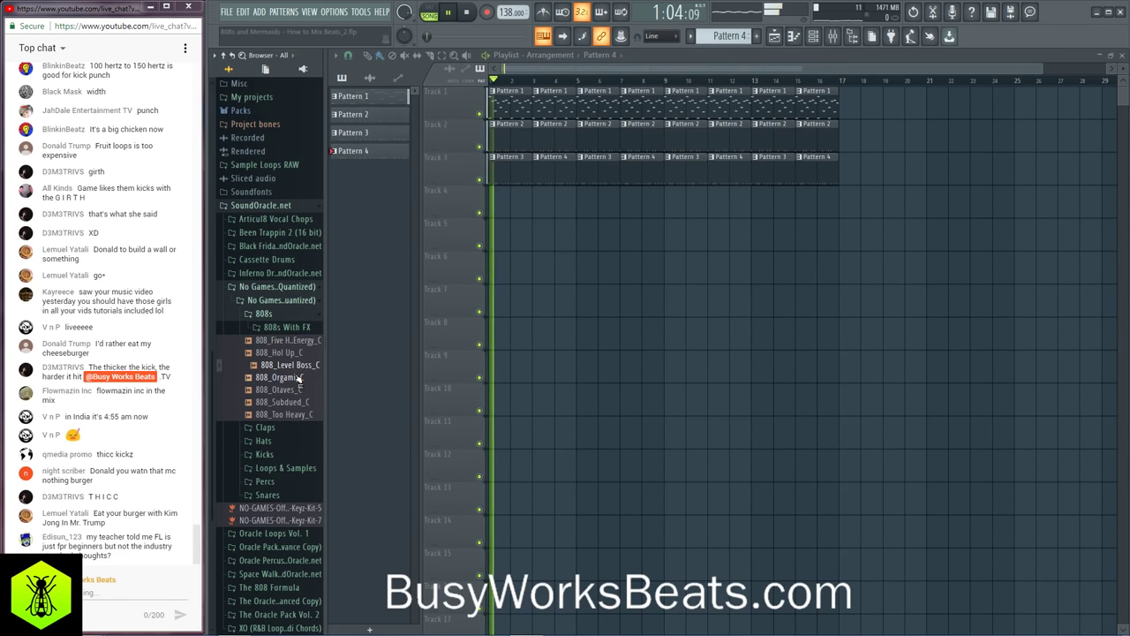
key("space")
key("space")
key("space")
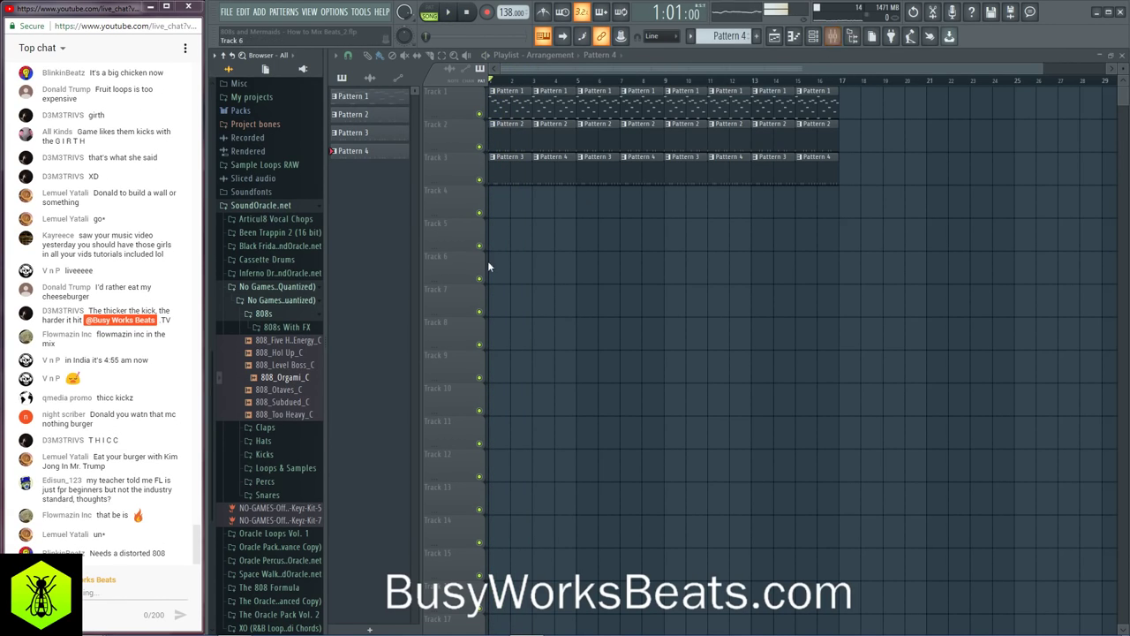
Step: Audition the 808_Otaves_C and 808_Too Heavy_C samples against the arrangement
key("space")
left_click(288, 403)
key("Up")
key("space")
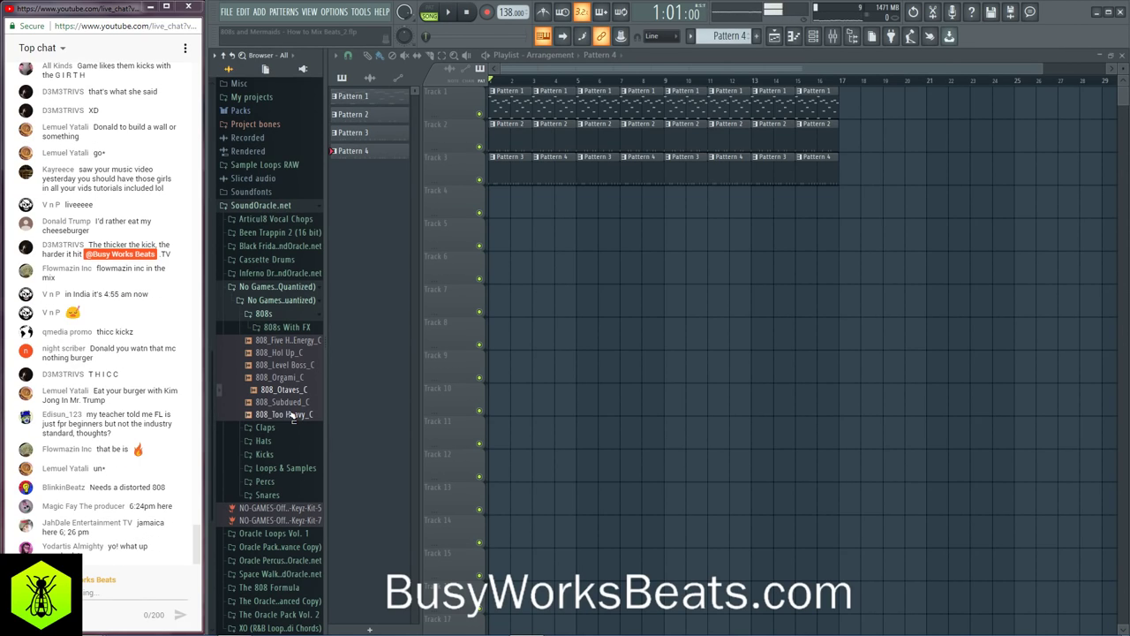
key("space")
left_click(291, 414)
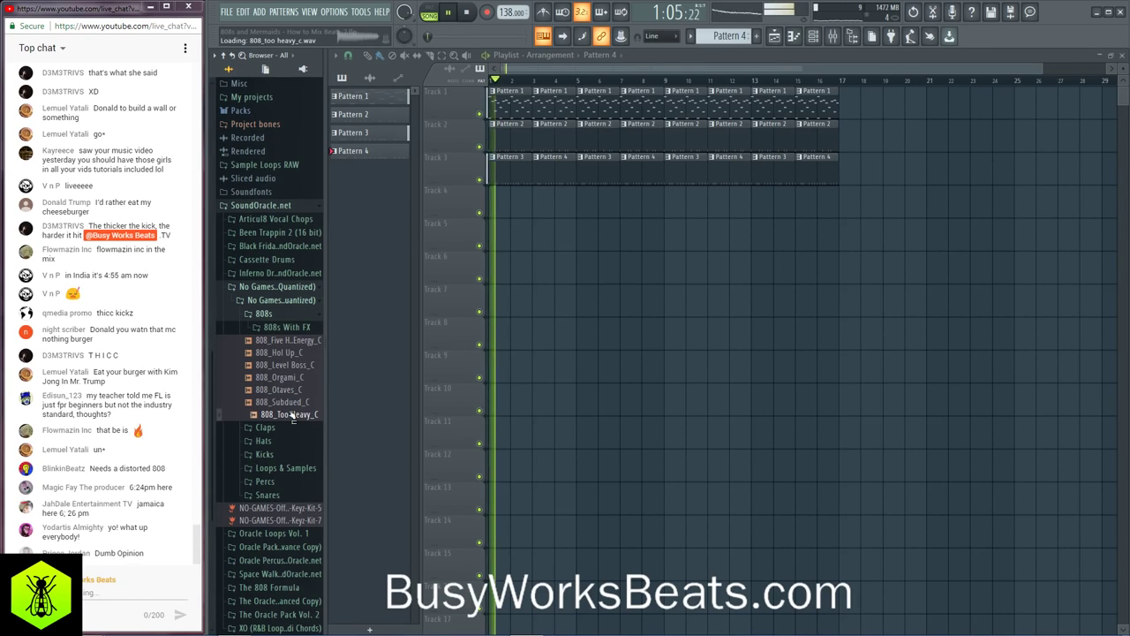
Step: Audition the 808_Five Hour Energy_C and 808_Hol Up_C samples against the arrangement
left_click(288, 340)
key("space")
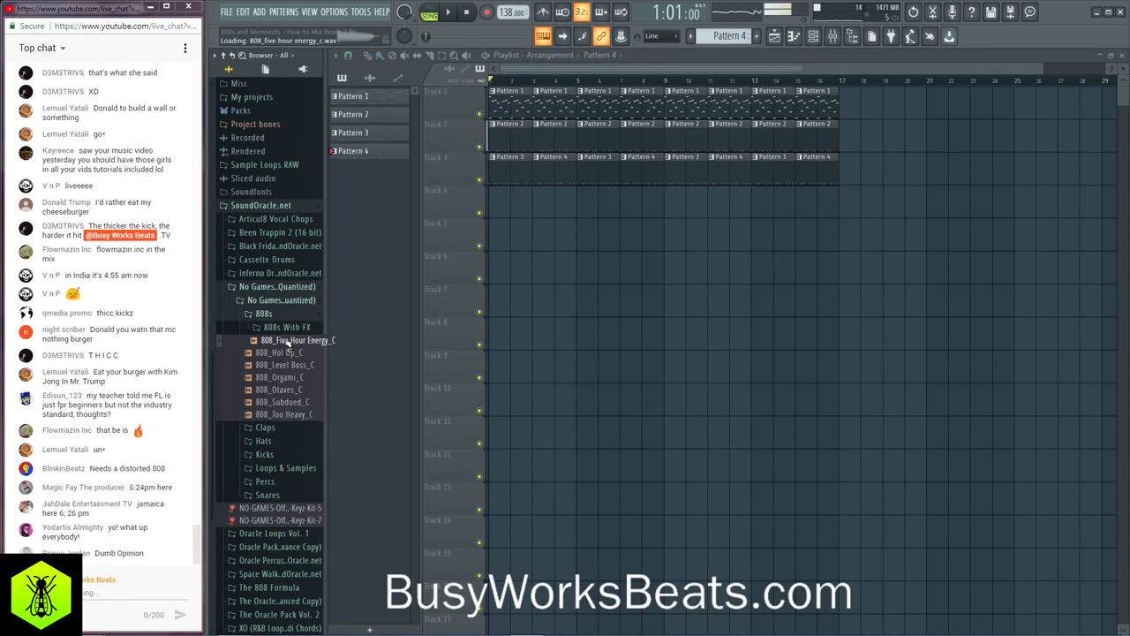
key("space")
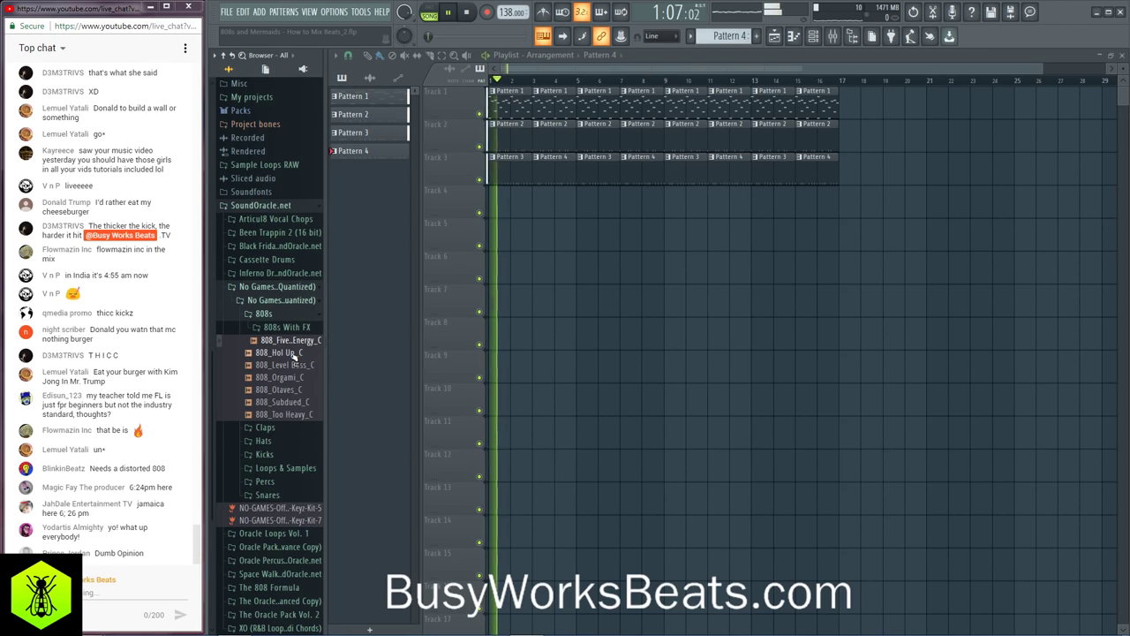
left_click(293, 353)
key("space")
Step: Load the 808_Hol Up_C sample into a new channel and close its sampler window
right_click(294, 353)
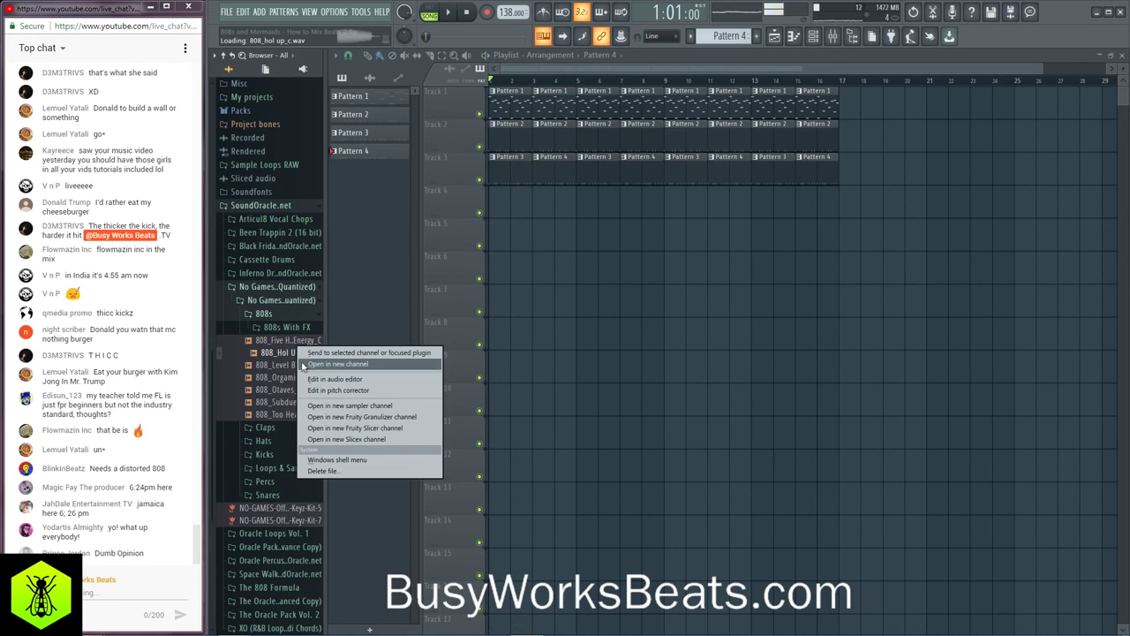
left_click(414, 360)
left_click_drag(643, 267, 653, 247)
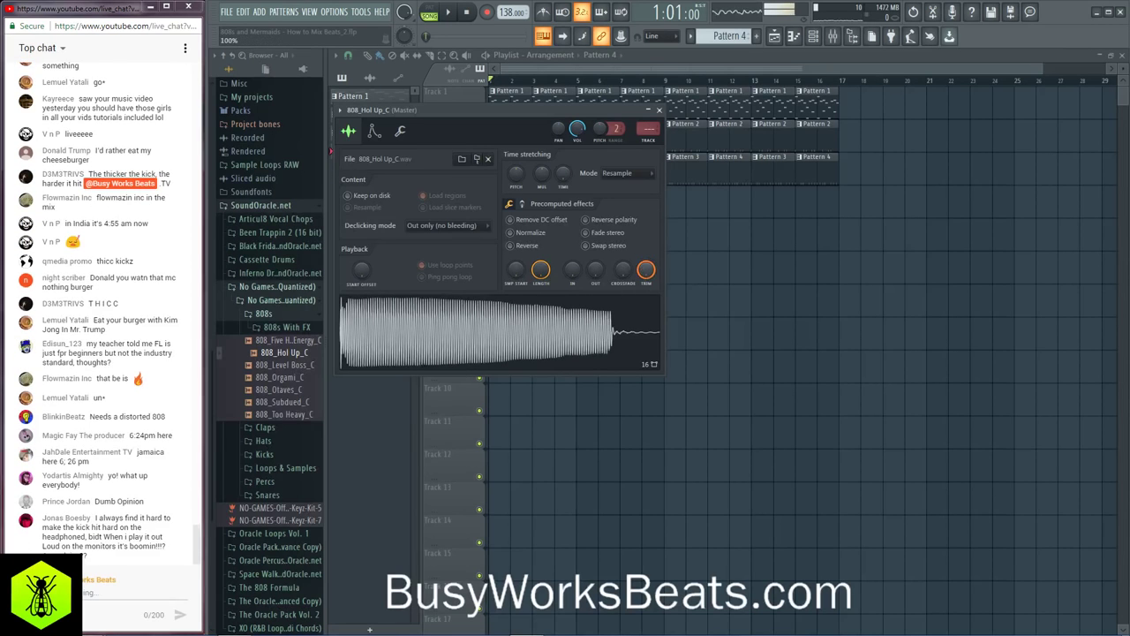
left_click(660, 112)
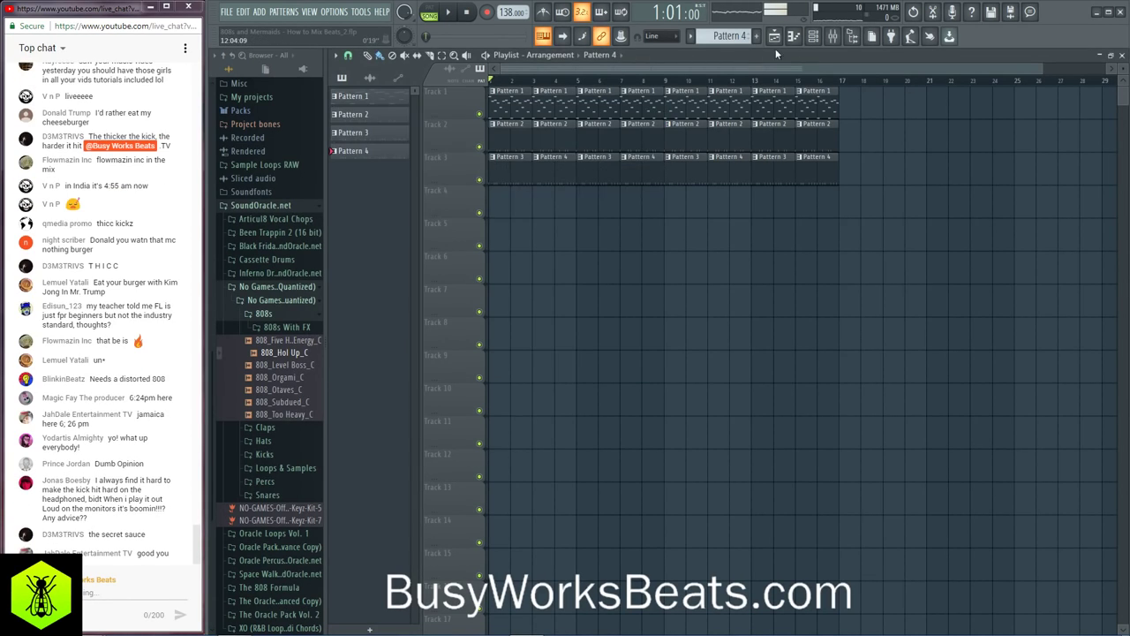
Step: Route the 808_Hol Up_C channel to mixer track 6, and check the sampler settings of this channel and the low freq kick
left_click(813, 36)
mouse_move(374, 195)
left_mouse_down()
mouse_move(374, 181)
mouse_move(378, 209)
left_mouse_up()
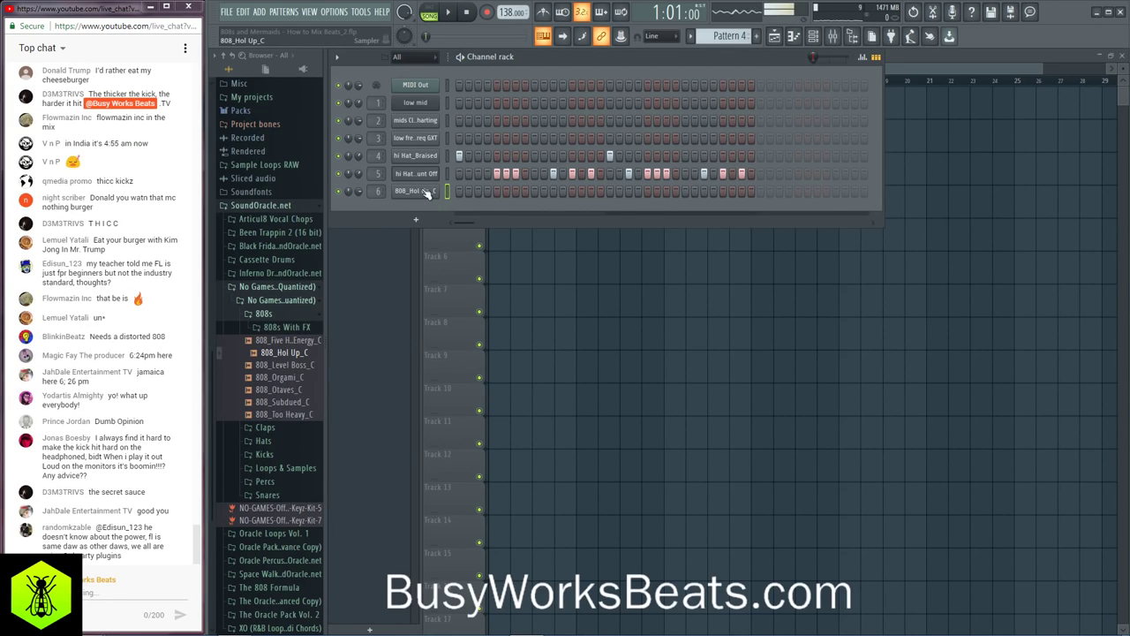
left_click(415, 191)
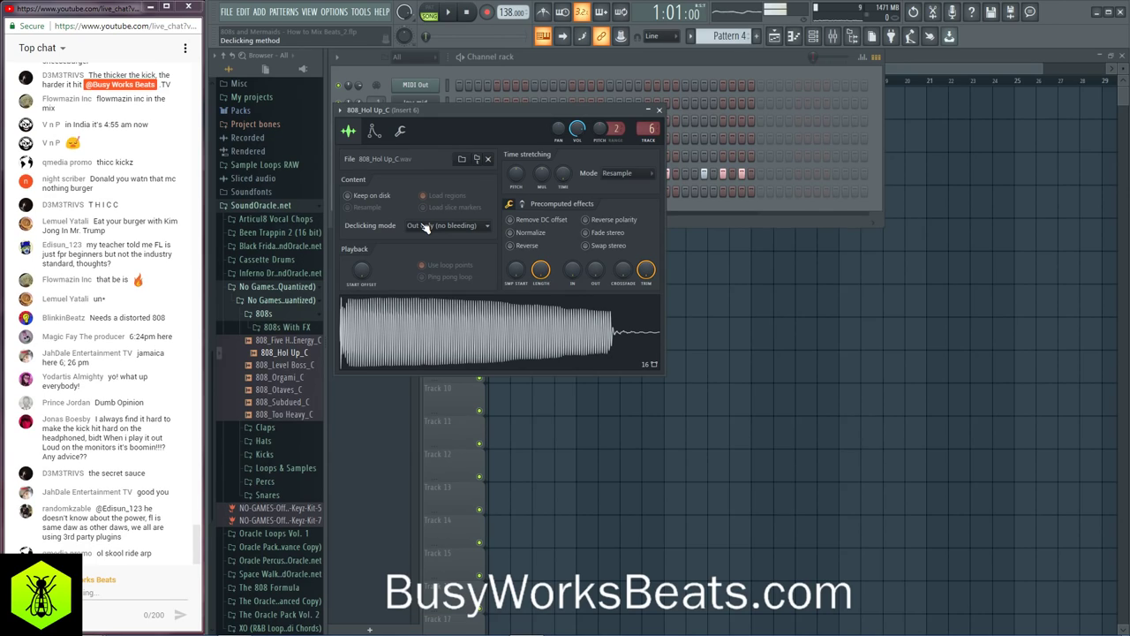
left_click(354, 309)
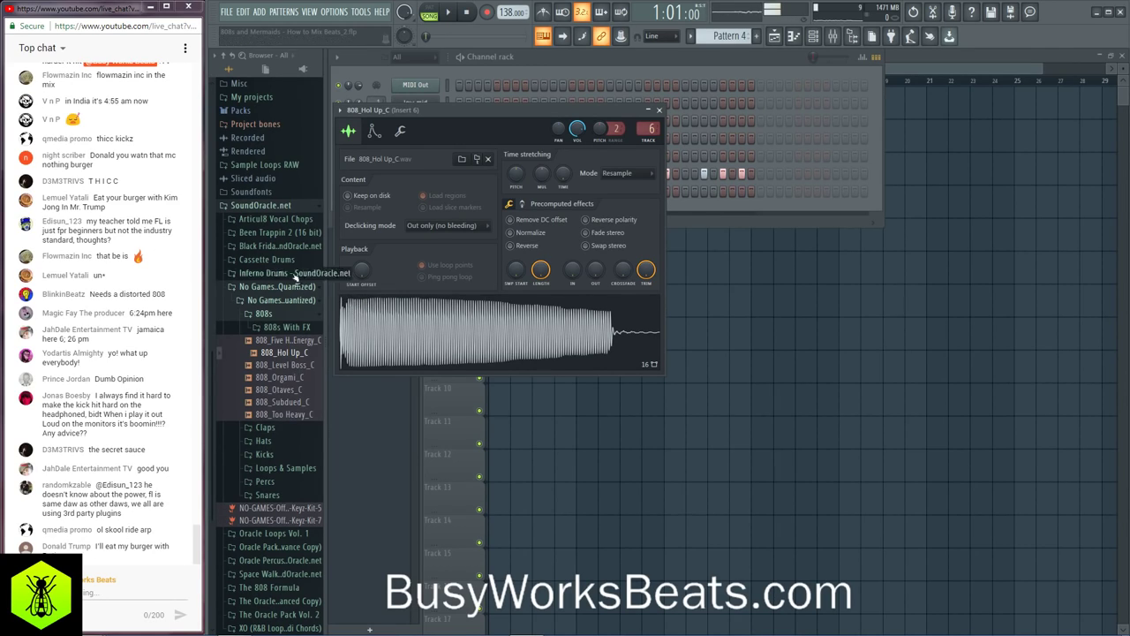
left_click(659, 112)
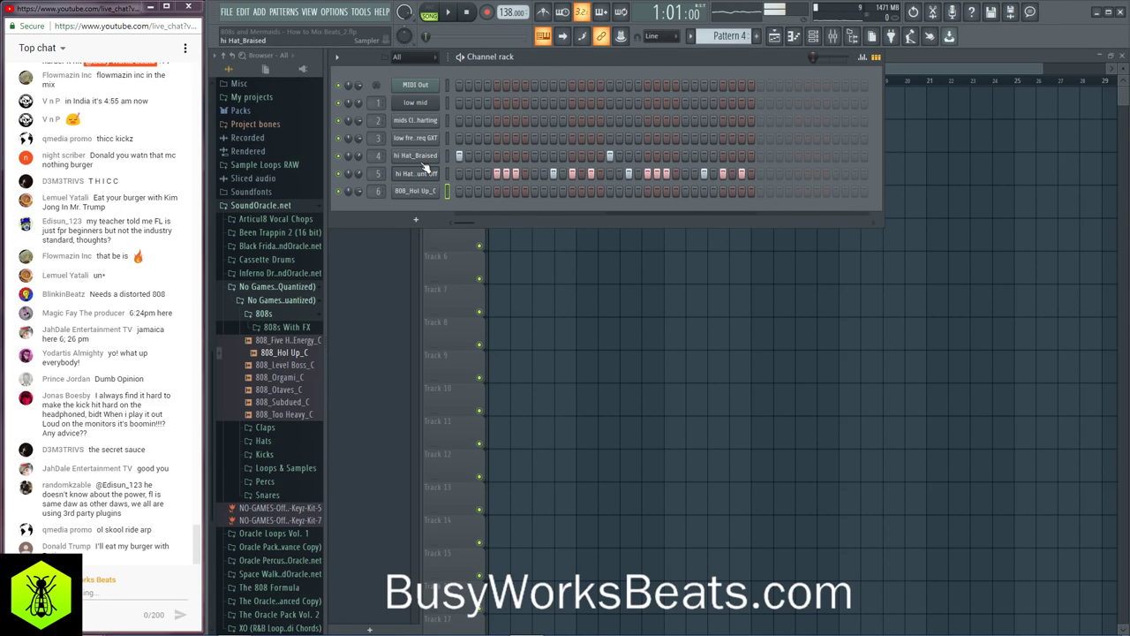
left_click(421, 140)
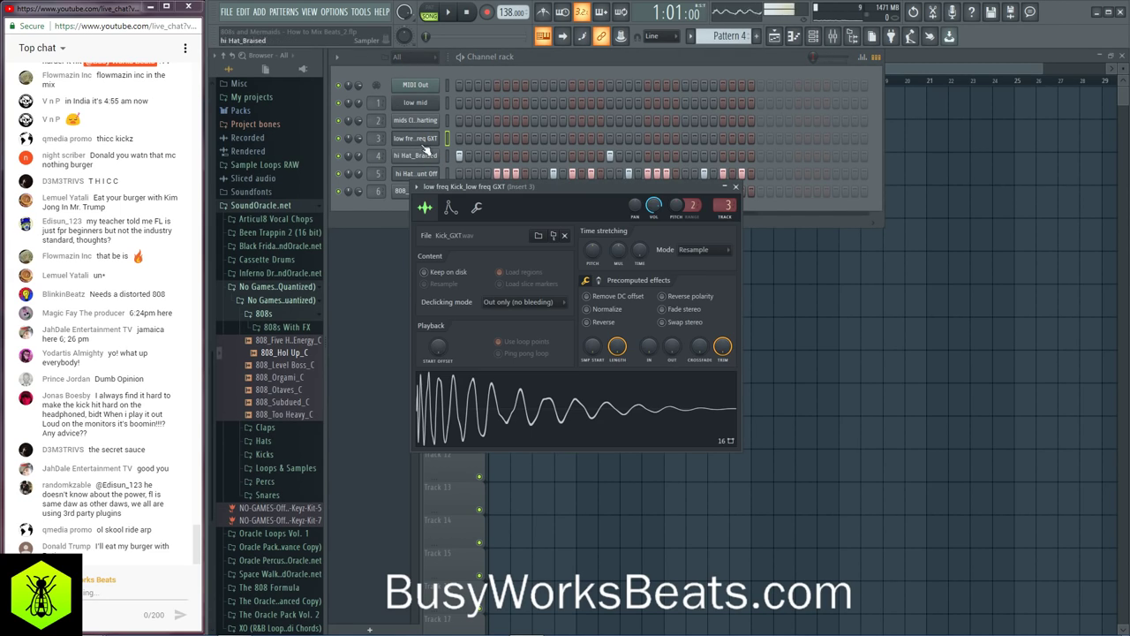
left_click(738, 187)
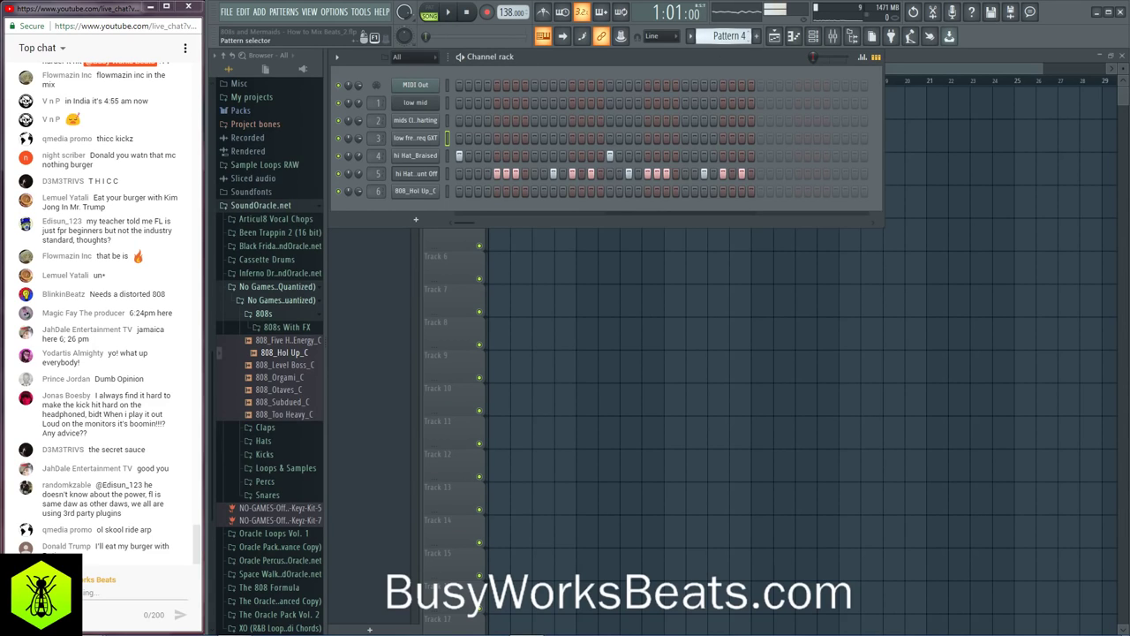
Step: Create Pattern 5 with an 808_Hol Up_C hit on the first step and place it at the start of Track 4
scroll(724, 36, "down", 1)
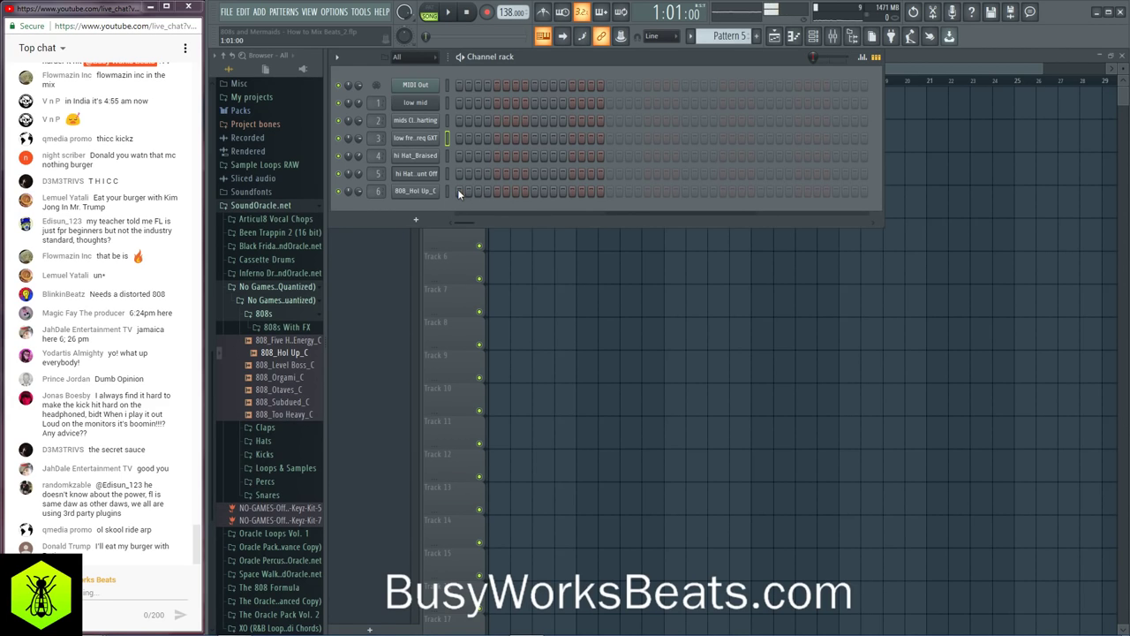
key("F6")
left_click(500, 191)
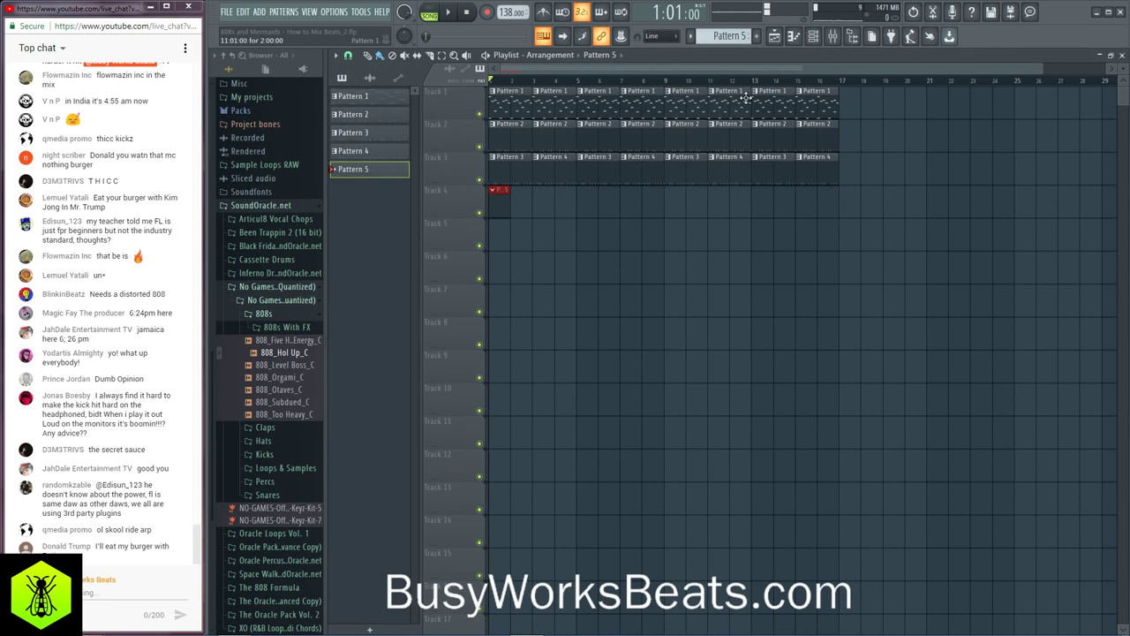
left_click(816, 40)
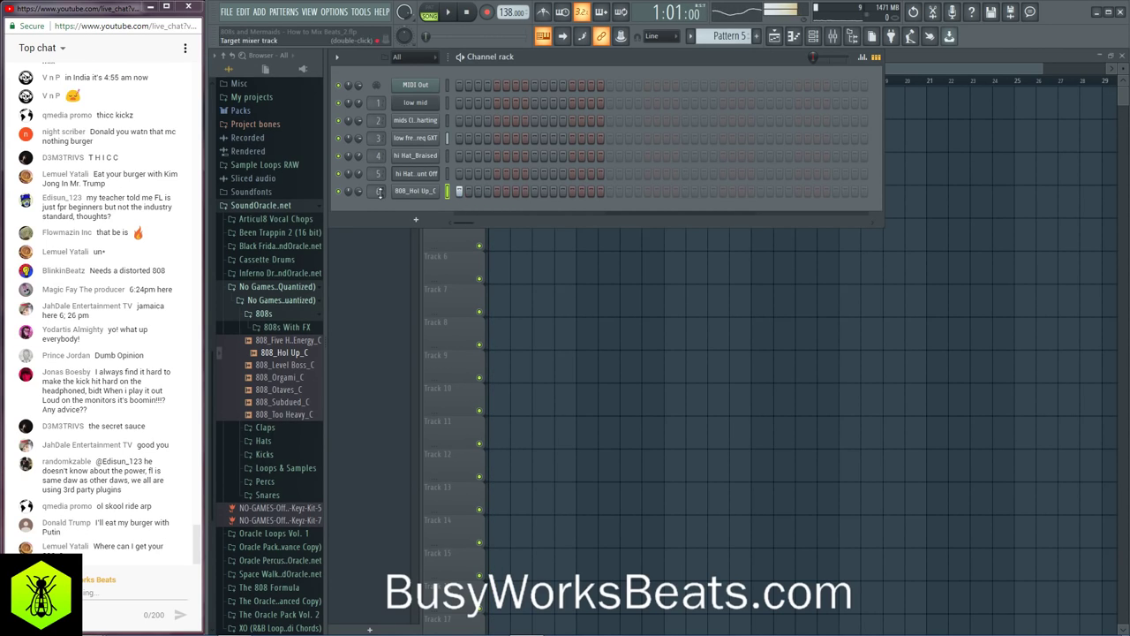
left_click(504, 297)
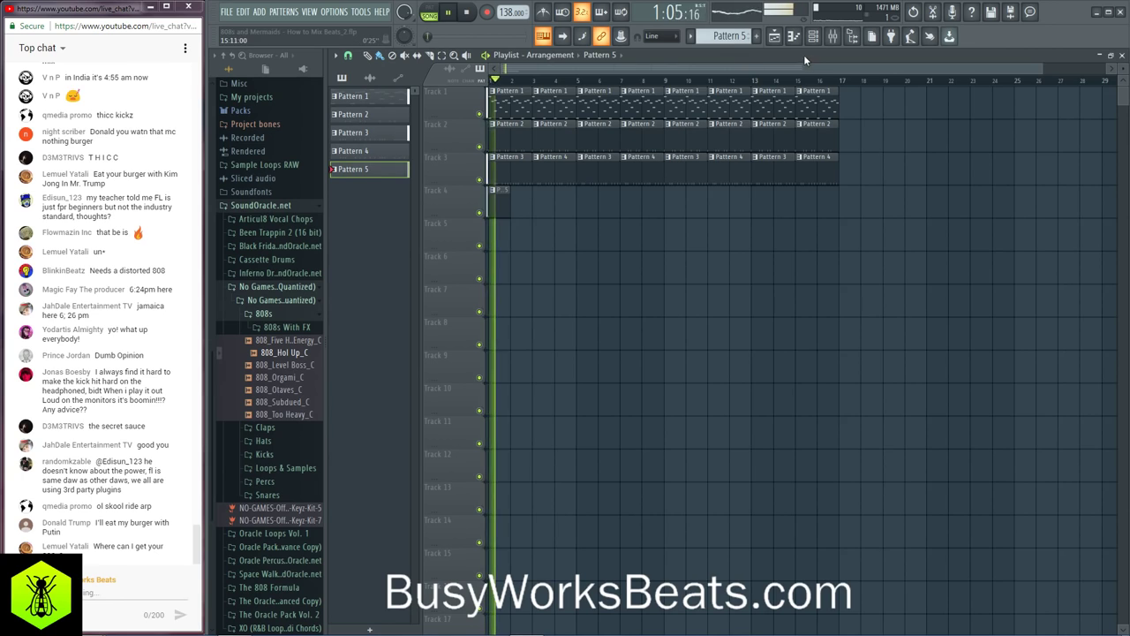
Step: Show the 808_Hol Up_C channel's notes in the piano roll and move the opening note to D6
left_click(831, 37)
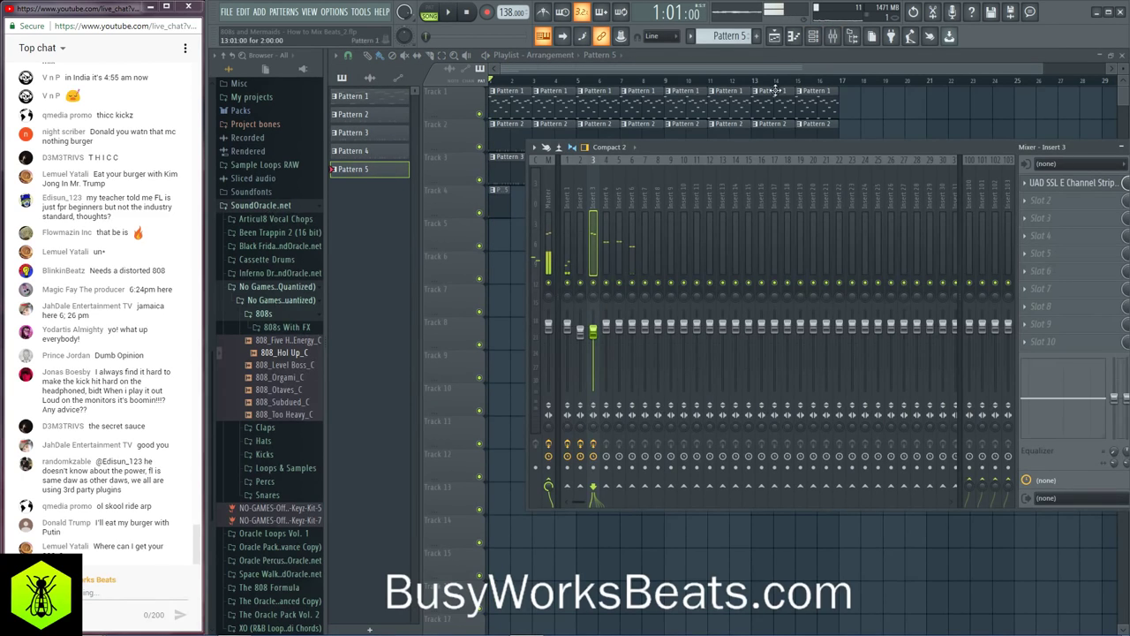
left_click(813, 37)
right_click(433, 189)
left_click(479, 192)
scroll(414, 257, "down", 8)
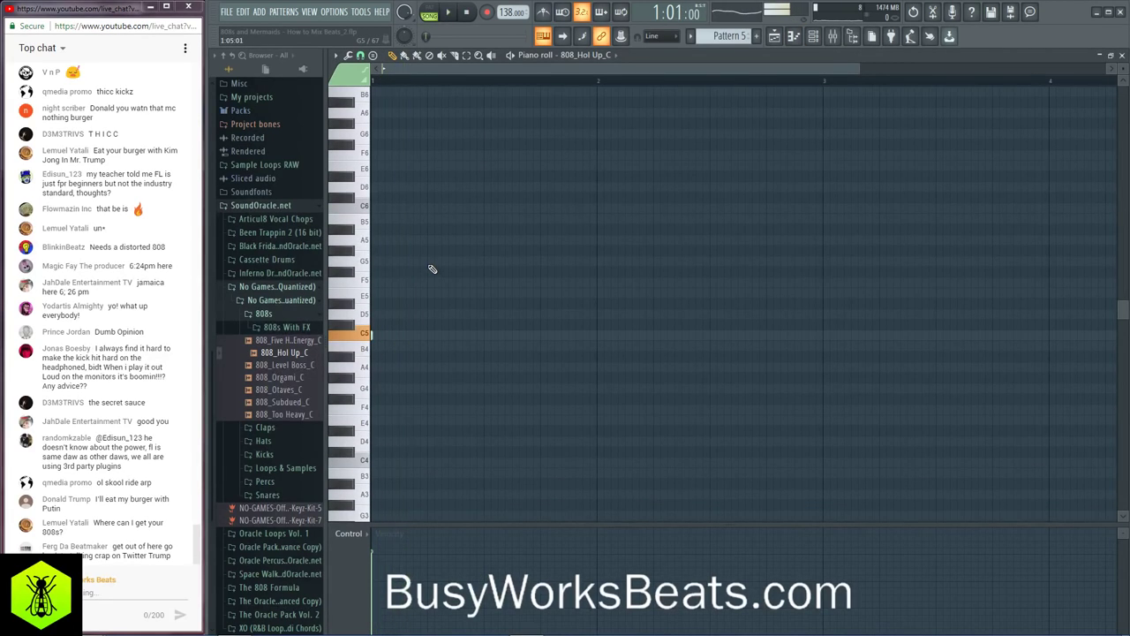
key("space")
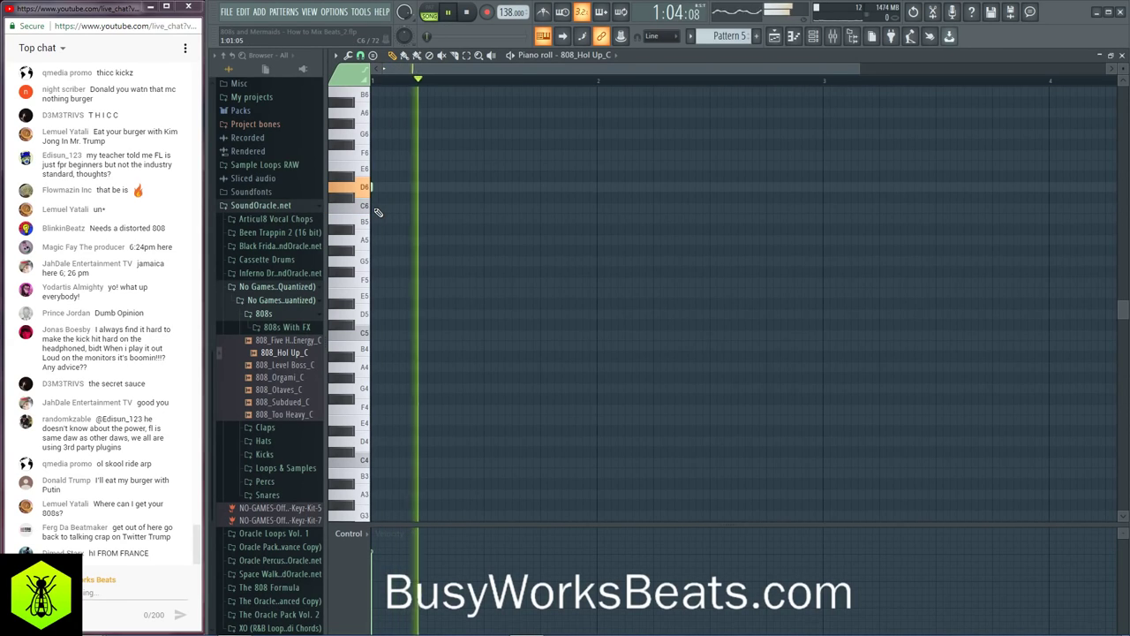
Step: Add two consecutive A5 notes followed by a D5 note in the second half of bar 1 of the 808 line
key("space")
left_click(360, 55)
left_click(378, 157)
key("space")
key("space")
left_click_drag(485, 221, 481, 248)
key("space")
left_click(517, 240)
left_click(546, 313)
key("space")
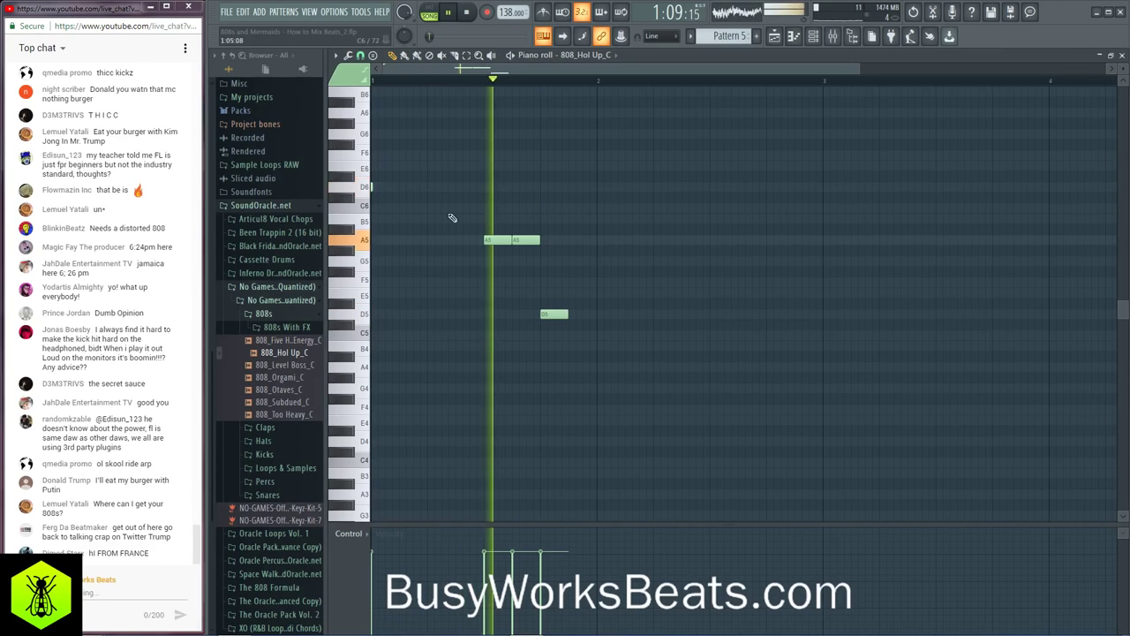
Step: Lengthen the opening D6 note of the 808 line and add a D5 note early in bar 2
key("space")
key("space")
left_click(376, 188)
left_click_drag(375, 187, 455, 191)
key("space")
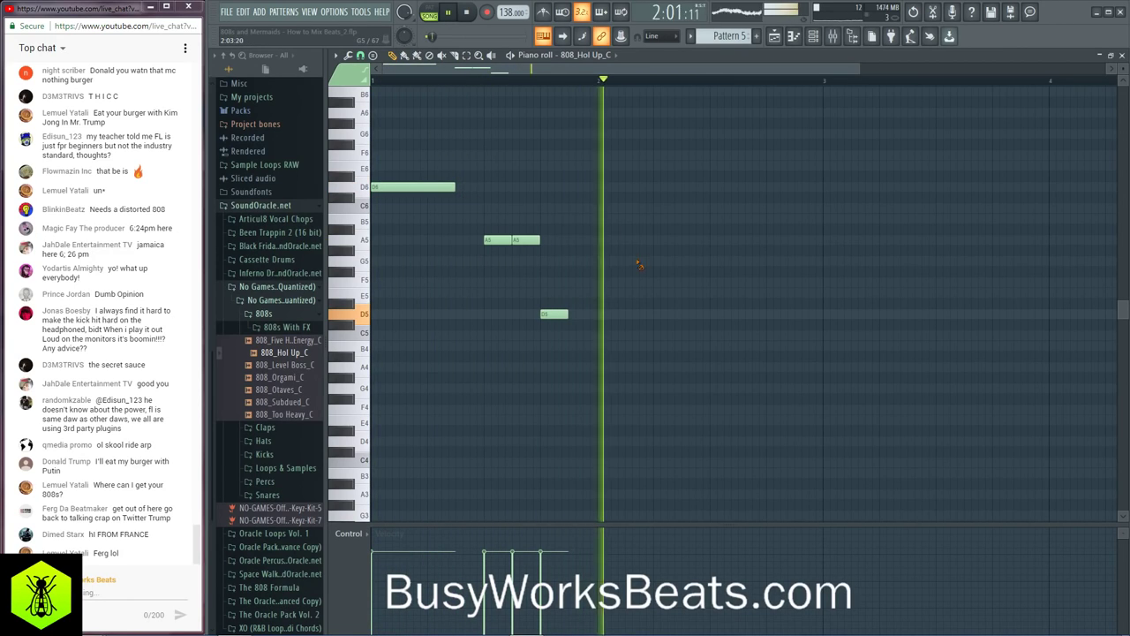
left_click(662, 315)
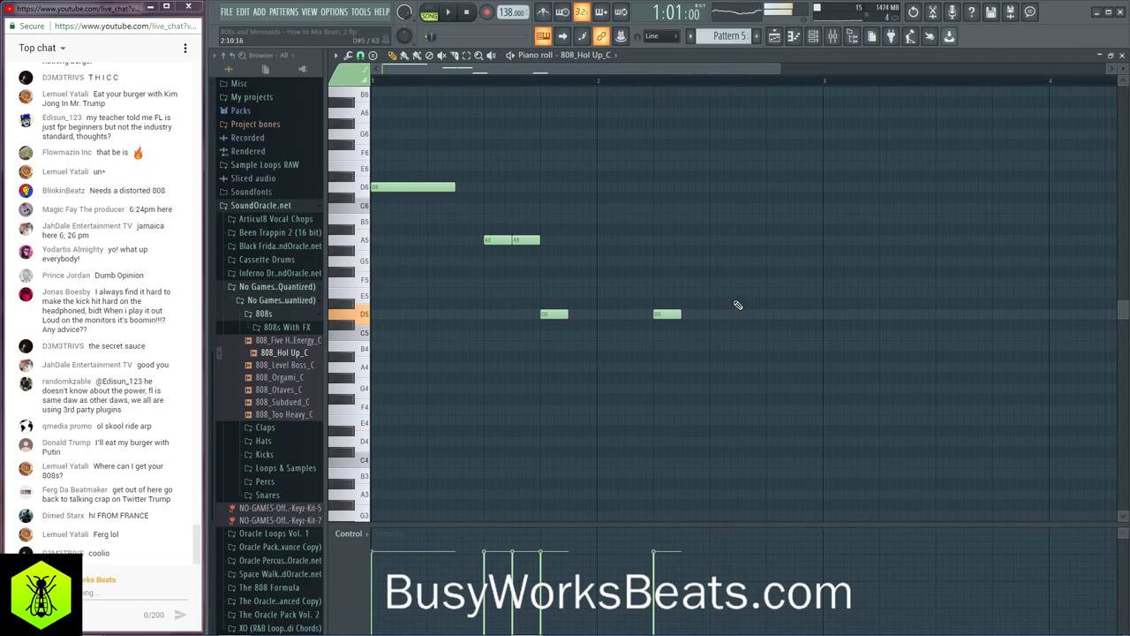
Step: Enable the volume envelope on the 808_Hol Up_C channel and close its settings
left_click(1123, 57)
left_click(415, 119)
left_click(373, 132)
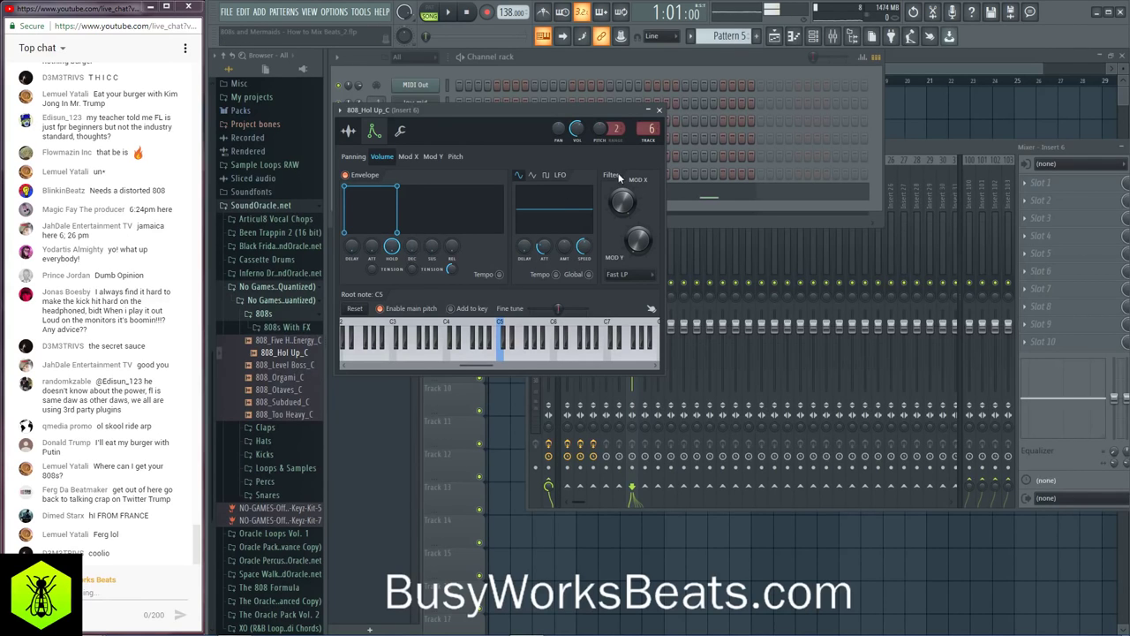
left_click(659, 111)
Step: Add a D#5 note late in bar 2, and stretch the D5 and D#5 notes end to end up to bar 3
left_click(494, 192)
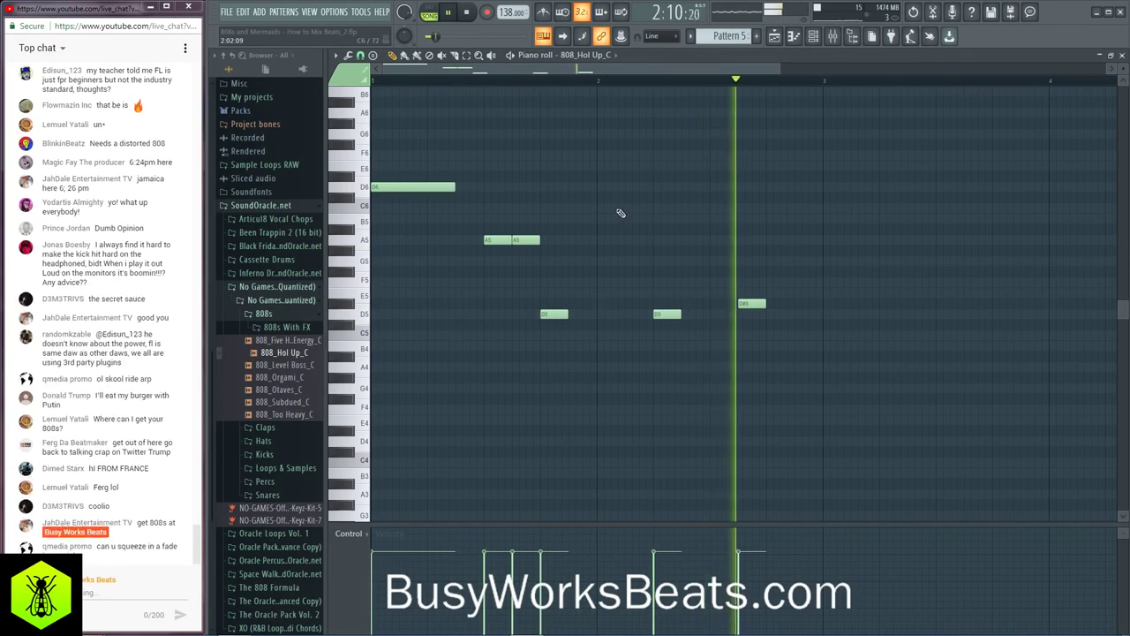
key("space")
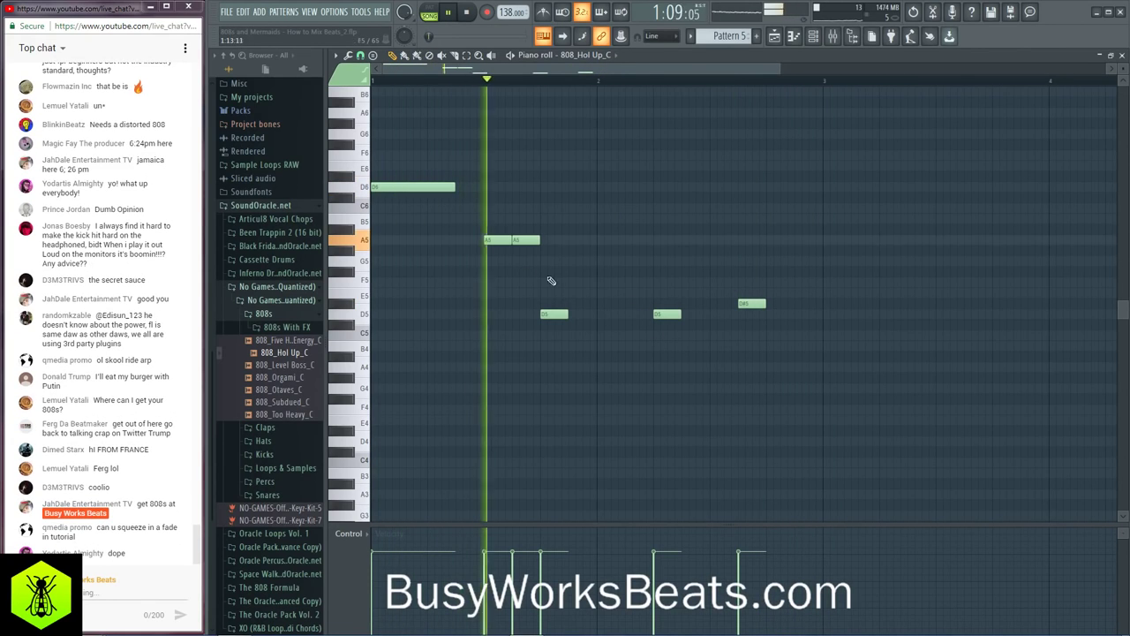
left_click_drag(551, 306, 810, 333)
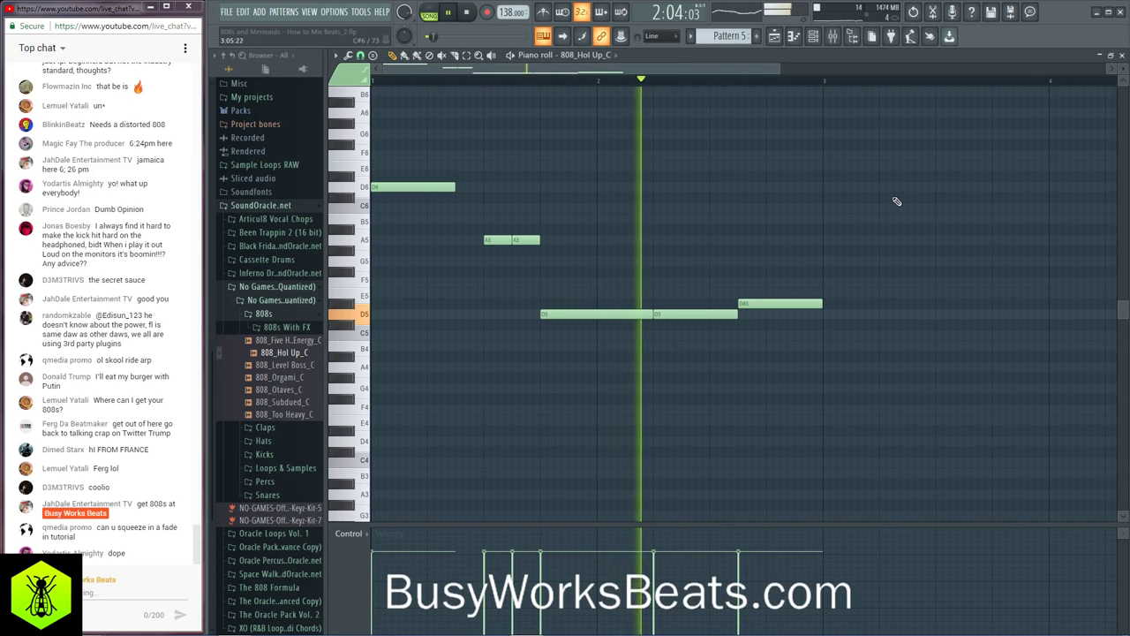
Step: Select all notes of the two-bar 808 line and duplicate them into bars 3 and 4
left_click(1123, 55)
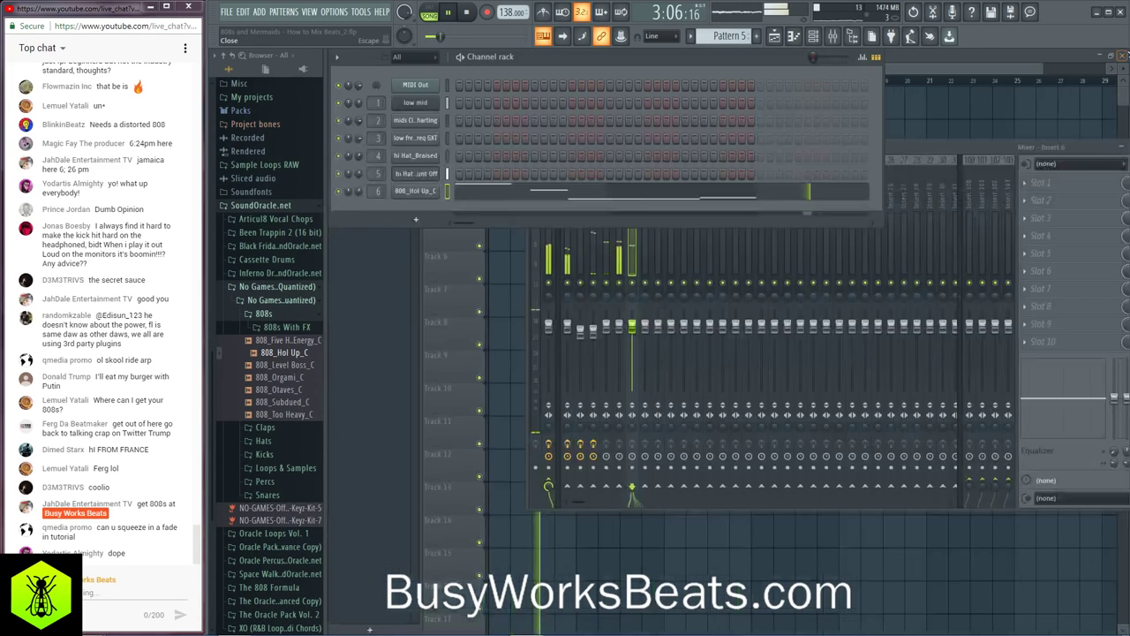
key("F7")
left_click_drag(795, 371, 380, 175)
key("space")
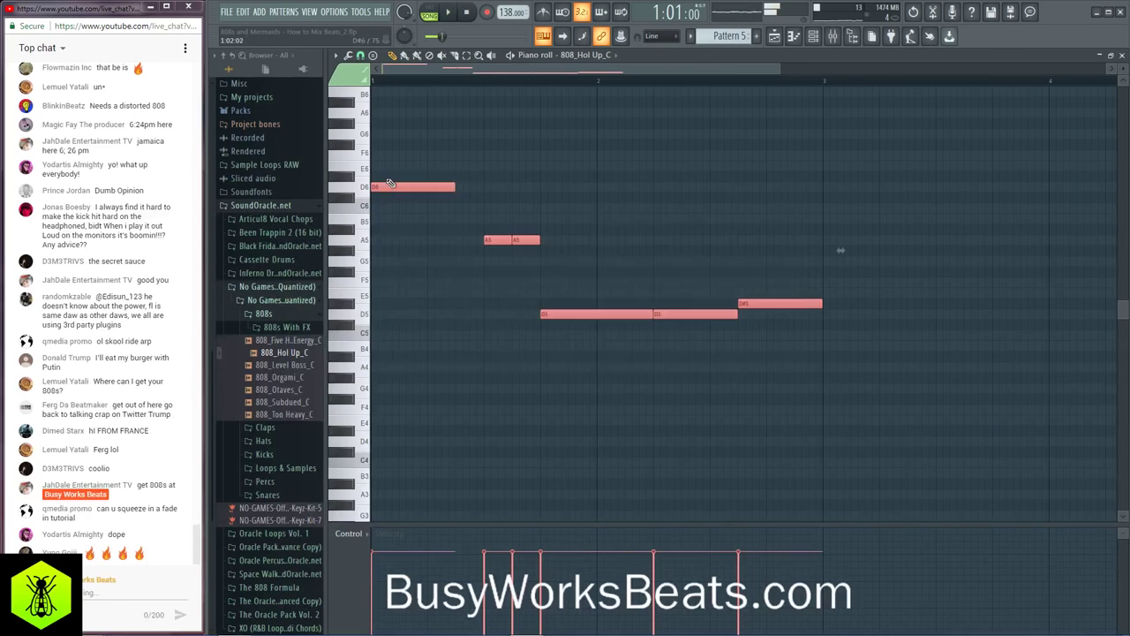
key("ctrl+b")
Step: Repitch the duplicated notes to D5 and D#5, and transpose the whole 808 line down one octave
key("Down")
key("Down")
left_click_drag(839, 179, 832, 180)
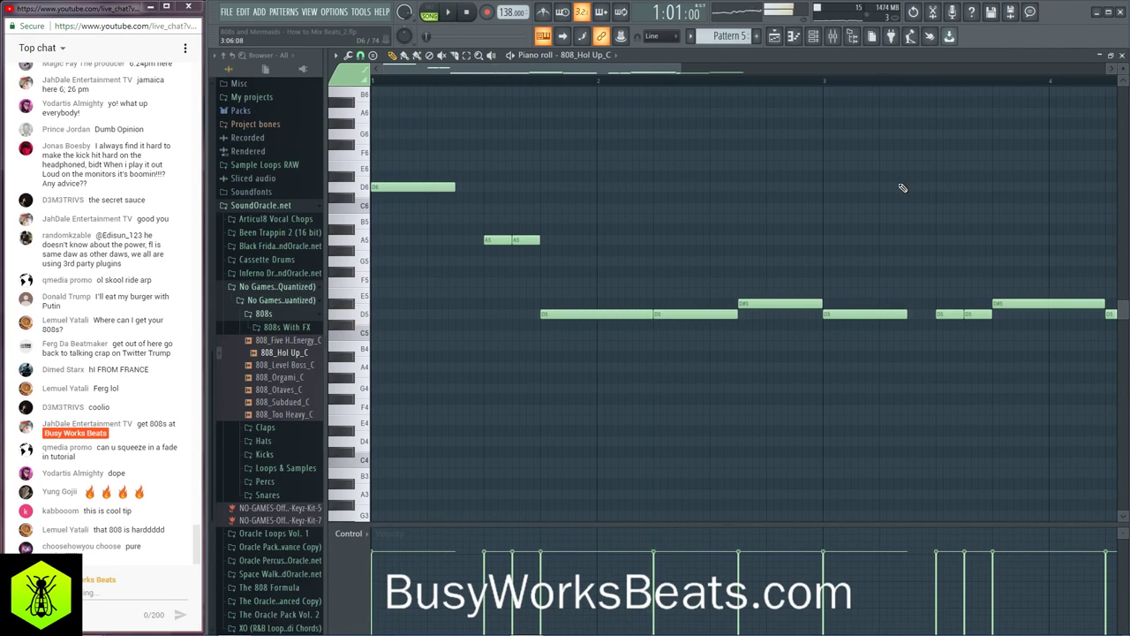
key("ctrl+Down")
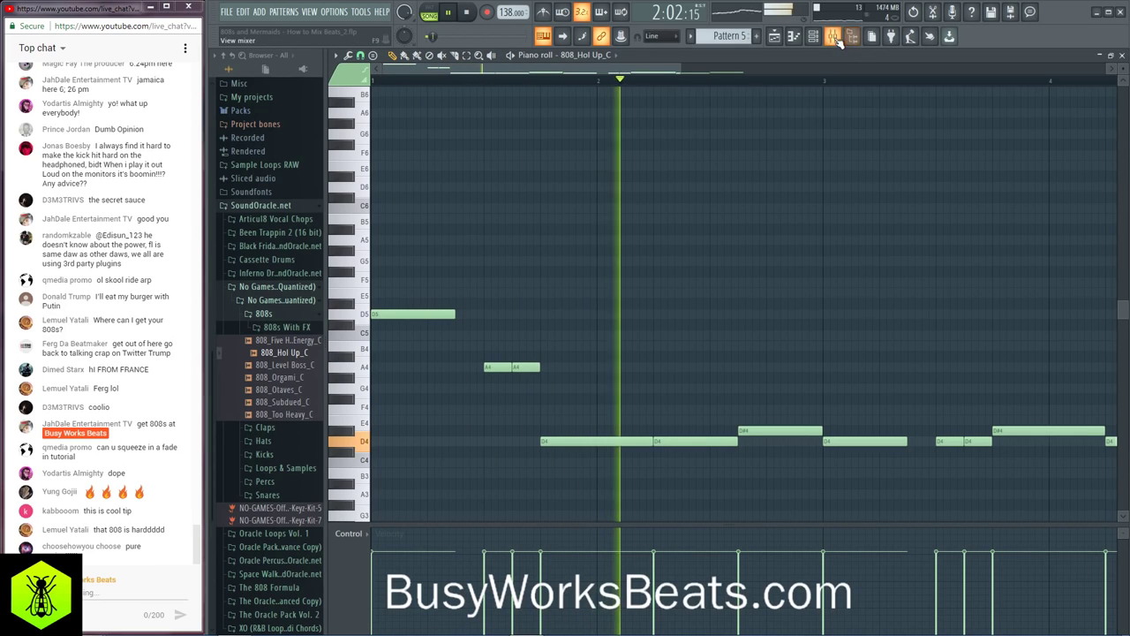
Step: Hide the browser and repeat Pattern 5 along Track 4 through bar 16 of the playlist
left_click(852, 40)
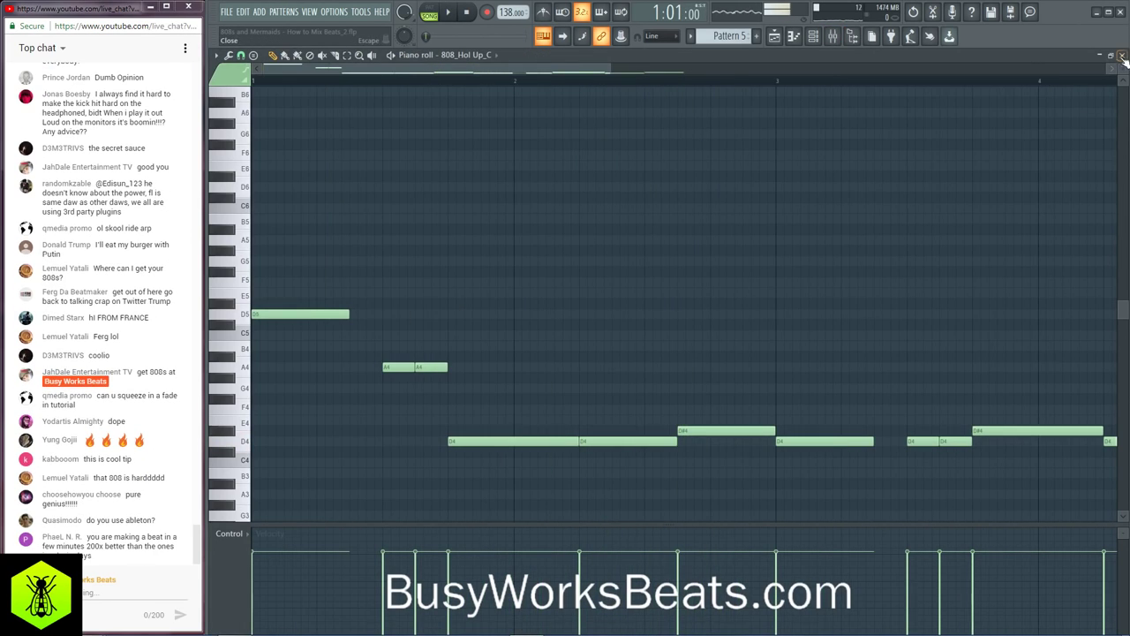
key("F7")
key("F5")
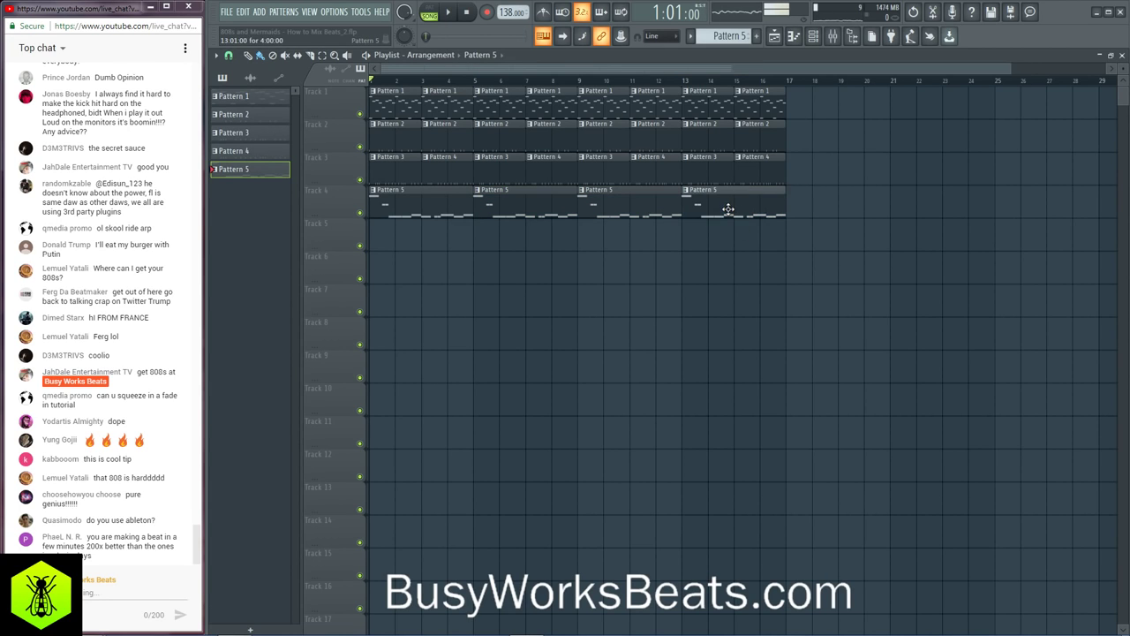
Step: Check Insert 6 in the mixer during playback, look through the effects available for its first slot, and select the Master track
left_click(834, 39)
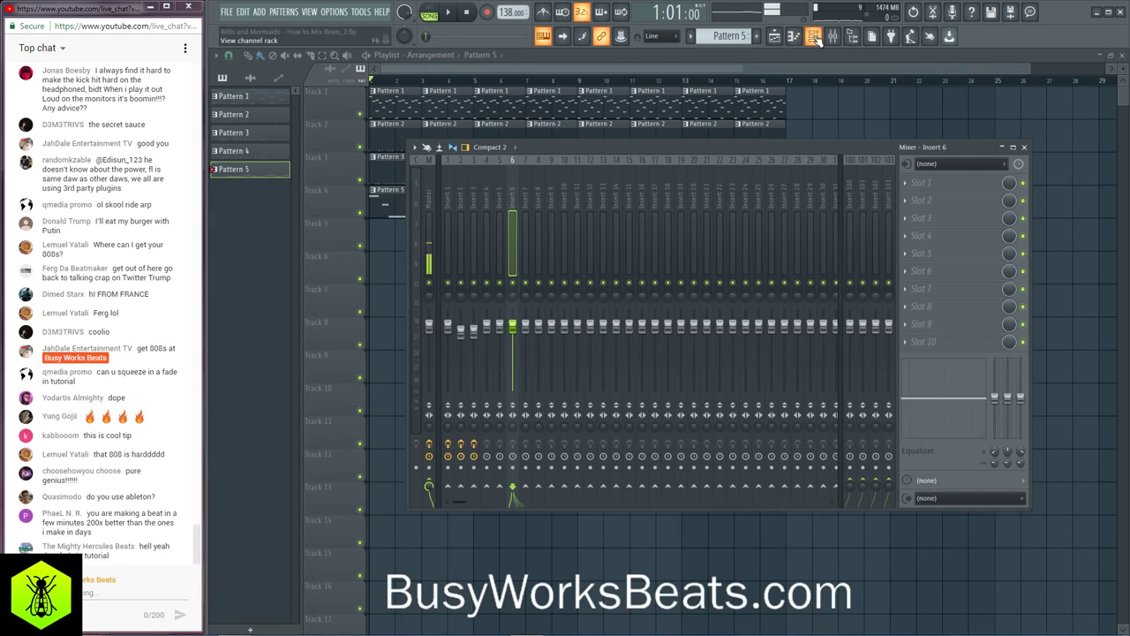
left_click(814, 36)
key("space")
left_click(517, 262)
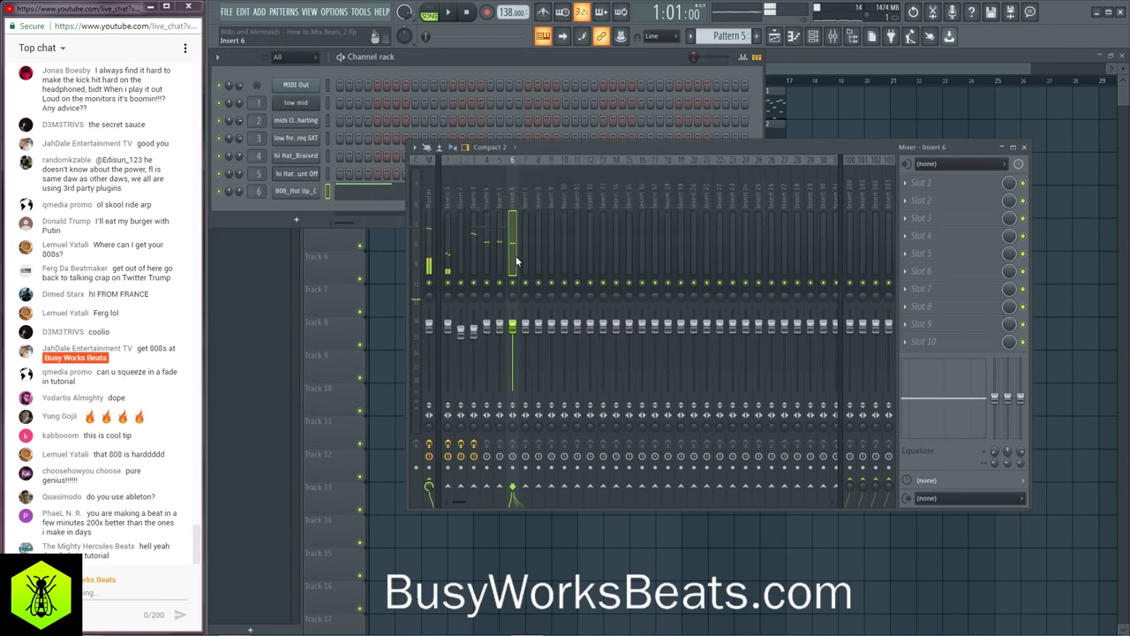
left_click(929, 187)
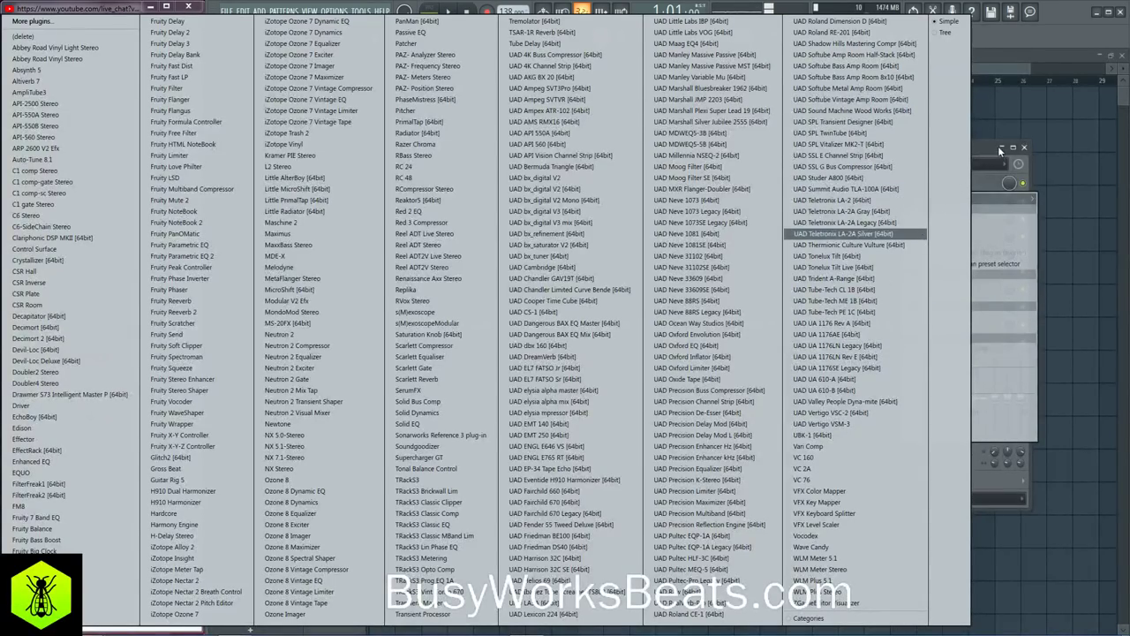
left_click(954, 159)
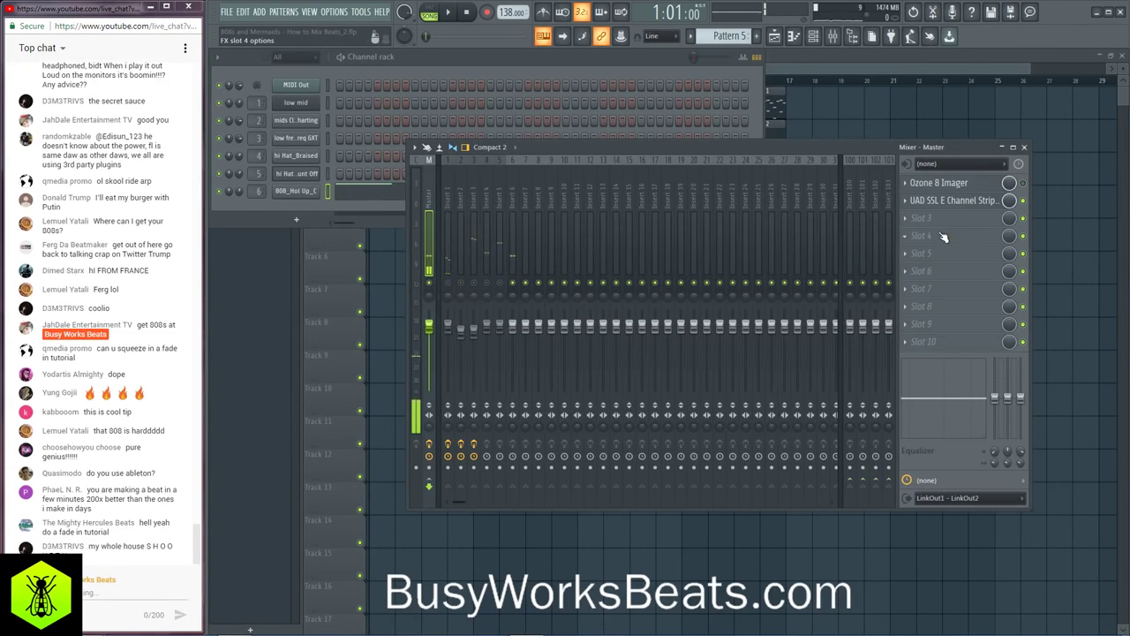
Step: Add Wave Candy to the Master track's effects, close its settings window, and position its spectrum display over the mixer
left_click(948, 236)
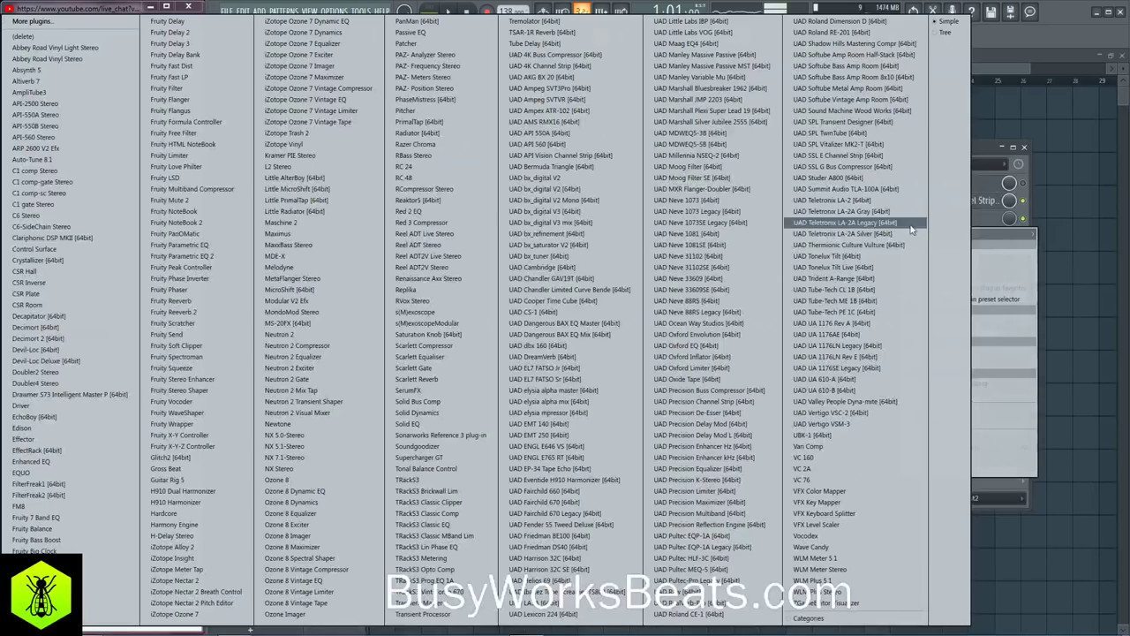
left_click(830, 547)
left_click_drag(671, 165, 1100, 561)
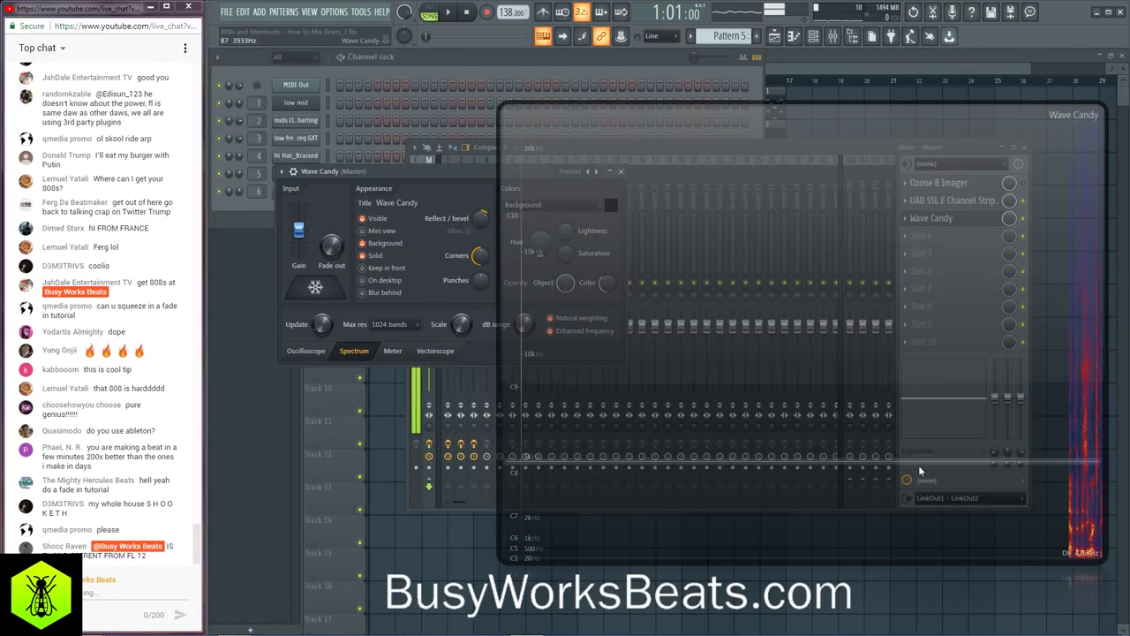
left_click_drag(451, 172, 359, 174)
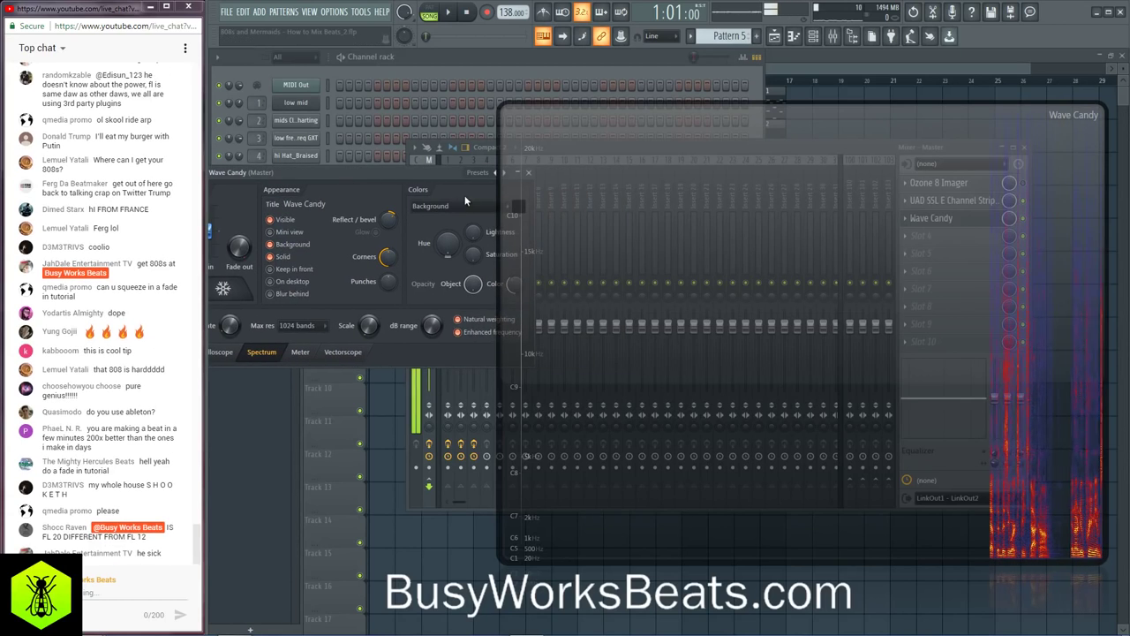
left_click_drag(481, 173, 424, 176)
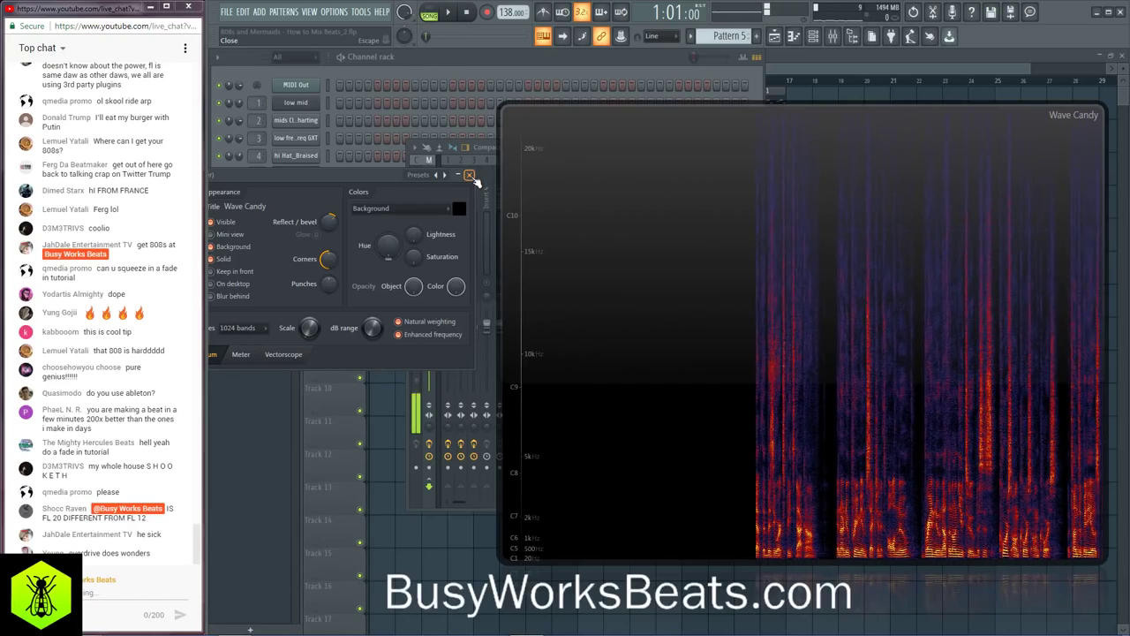
left_click(470, 175)
left_click_drag(716, 325, 676, 239)
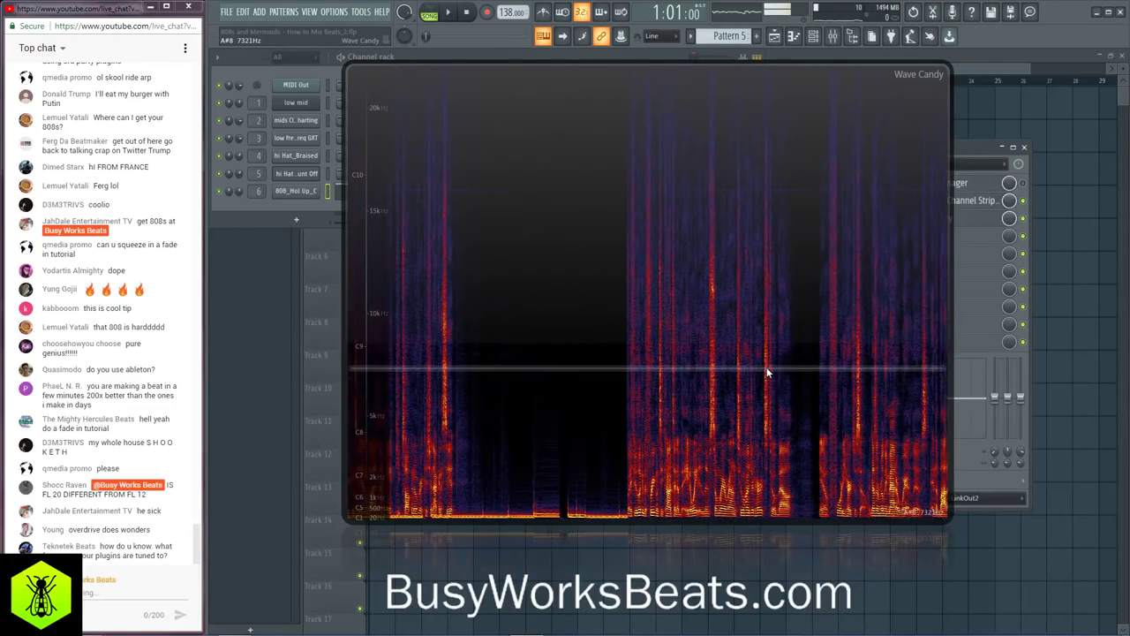
Step: Load the UAD SSL E Channel Strip in Insert 6's first slot and arrange its window with the Wave Candy spectrum
key("F9")
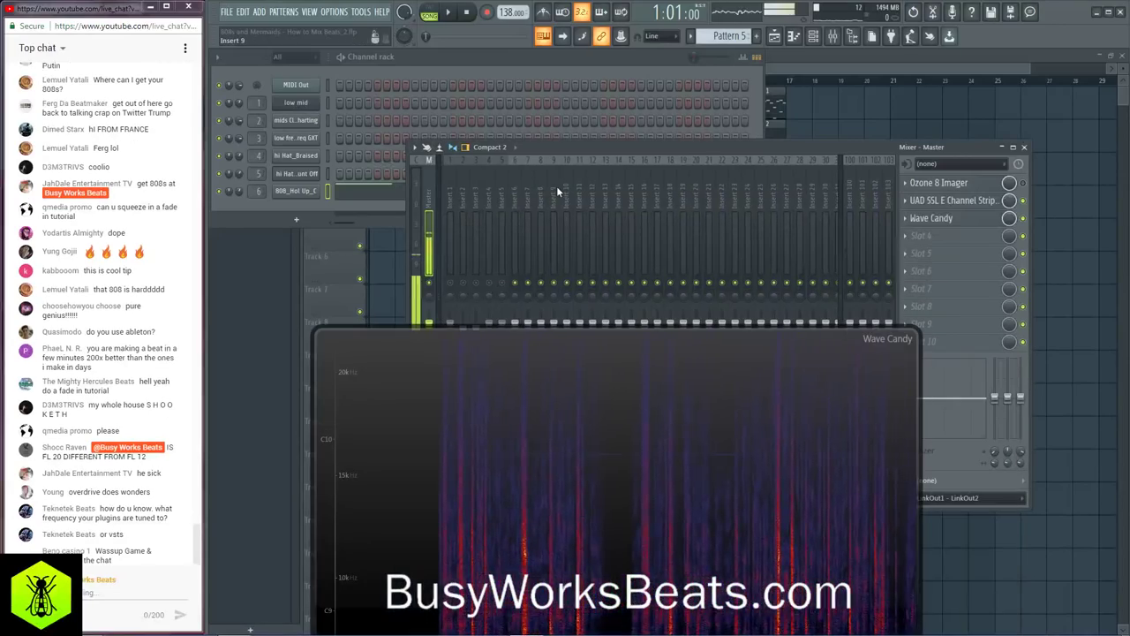
left_click(531, 196)
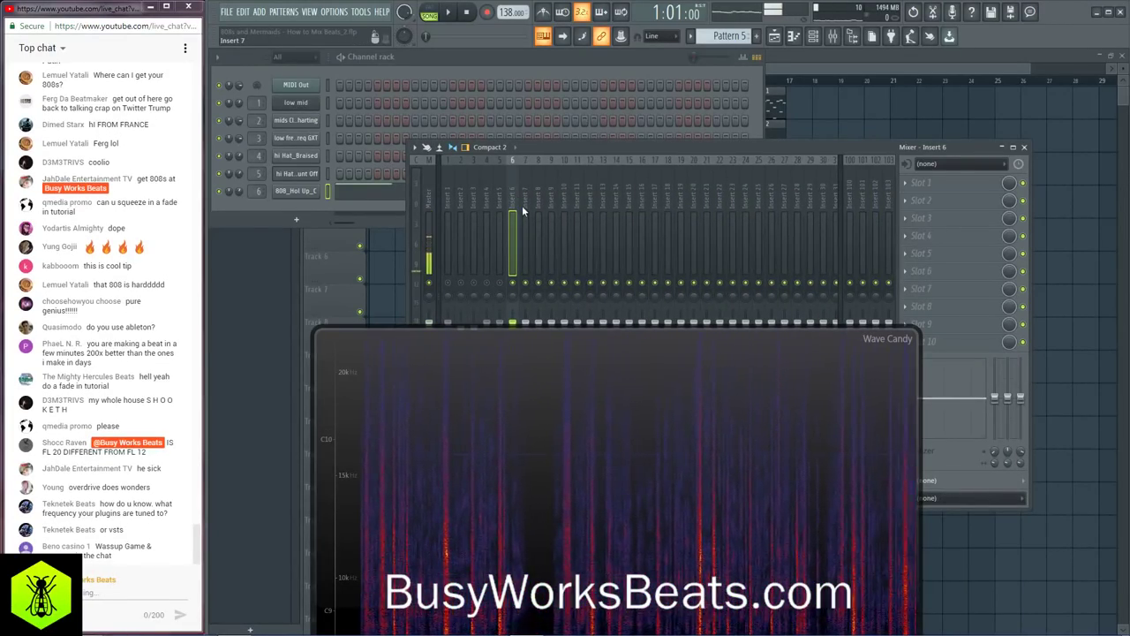
left_click(914, 183)
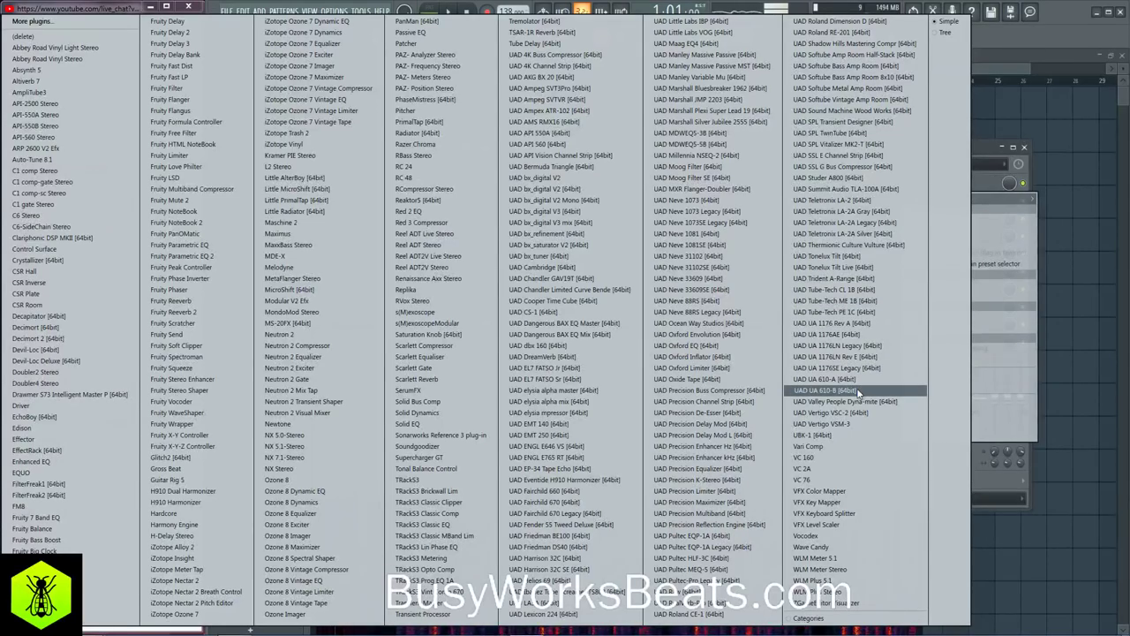
left_click(873, 157)
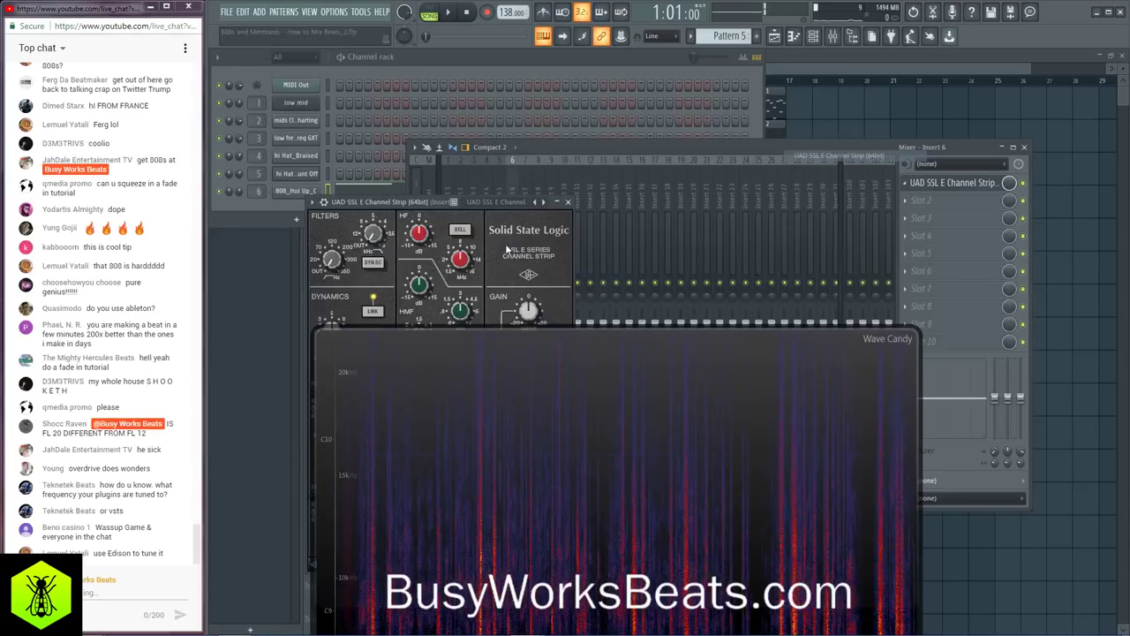
left_click_drag(407, 202, 618, 75)
left_click_drag(707, 436, 733, 622)
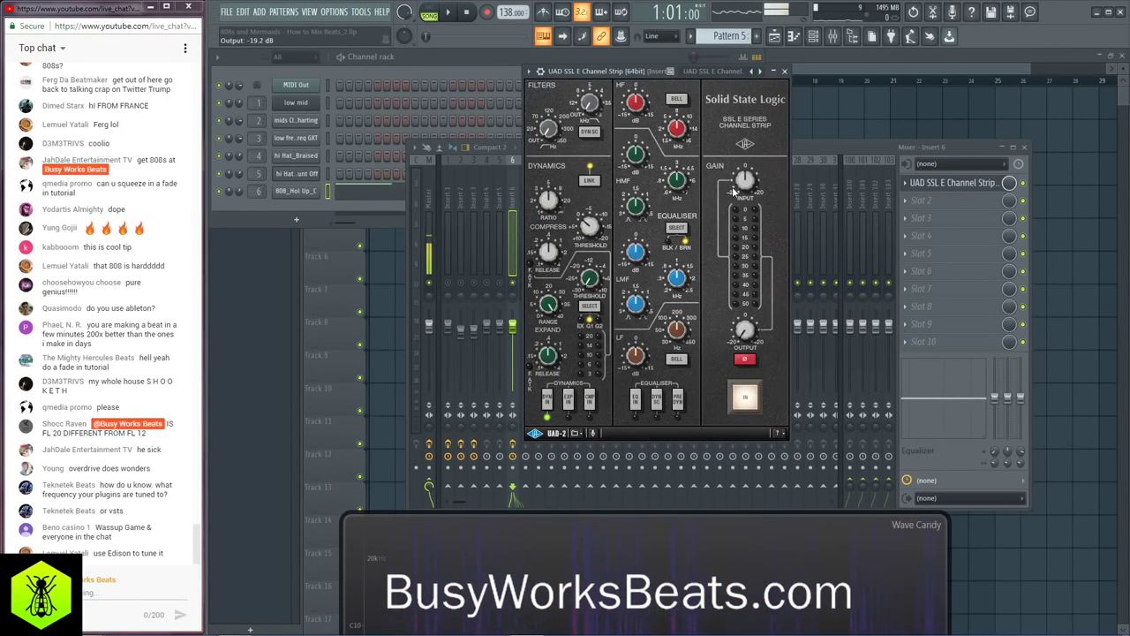
left_click_drag(720, 539, 728, 154)
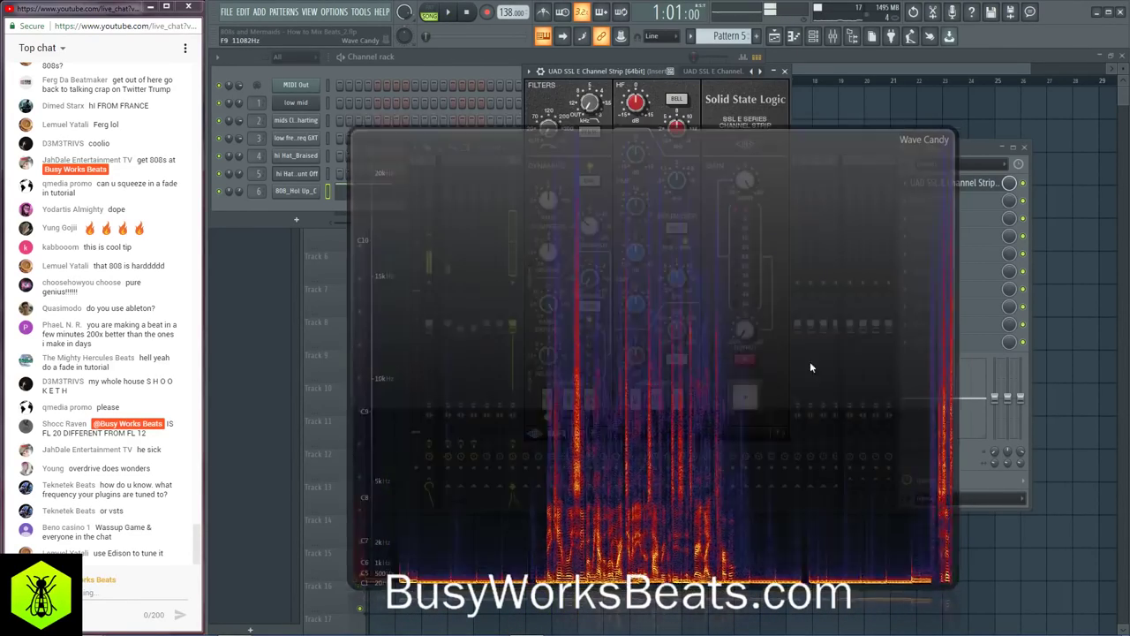
left_click_drag(814, 352, 849, 577)
Step: Replace the channel strip on Insert 6 with UAD UA 610-B and place its window beside the Wave Candy spectrum
left_click(910, 188)
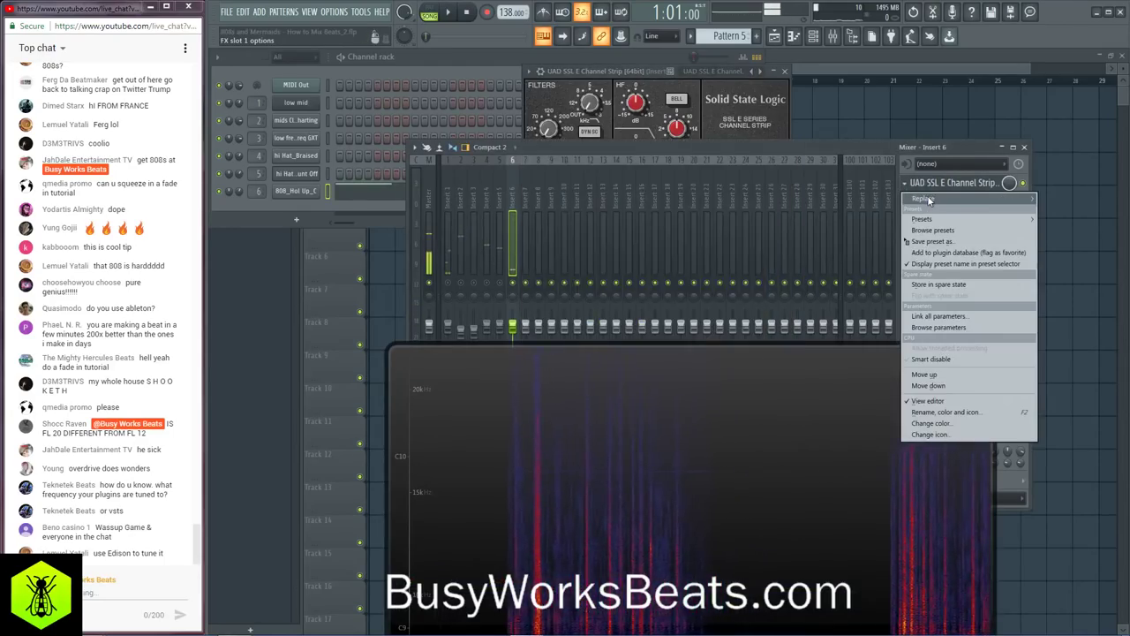
mouse_move(918, 198)
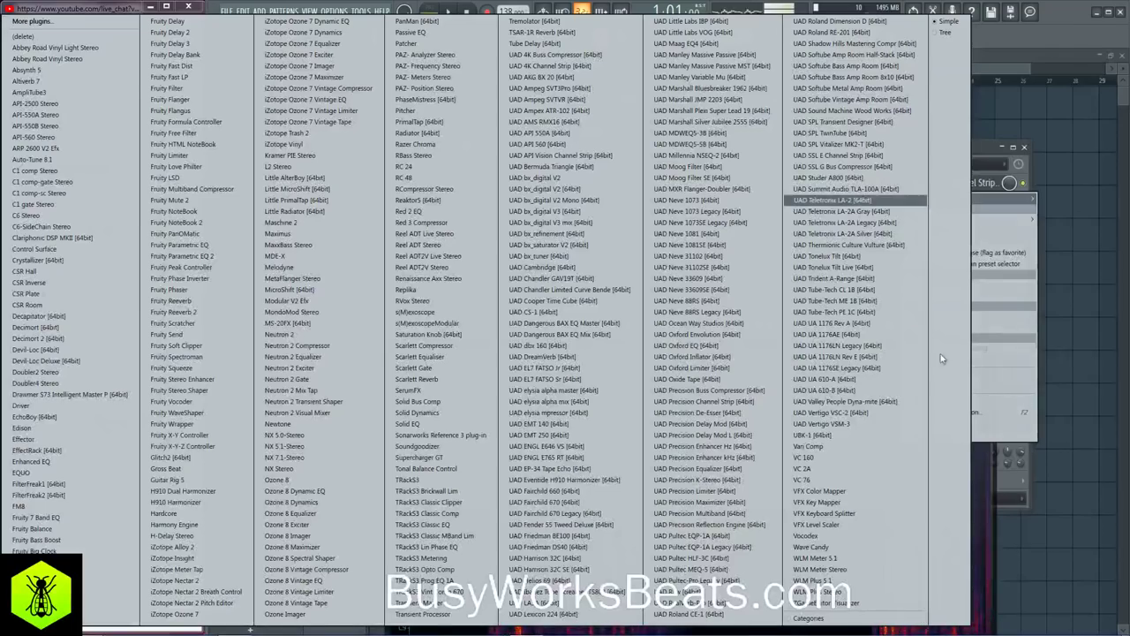
left_click(883, 390)
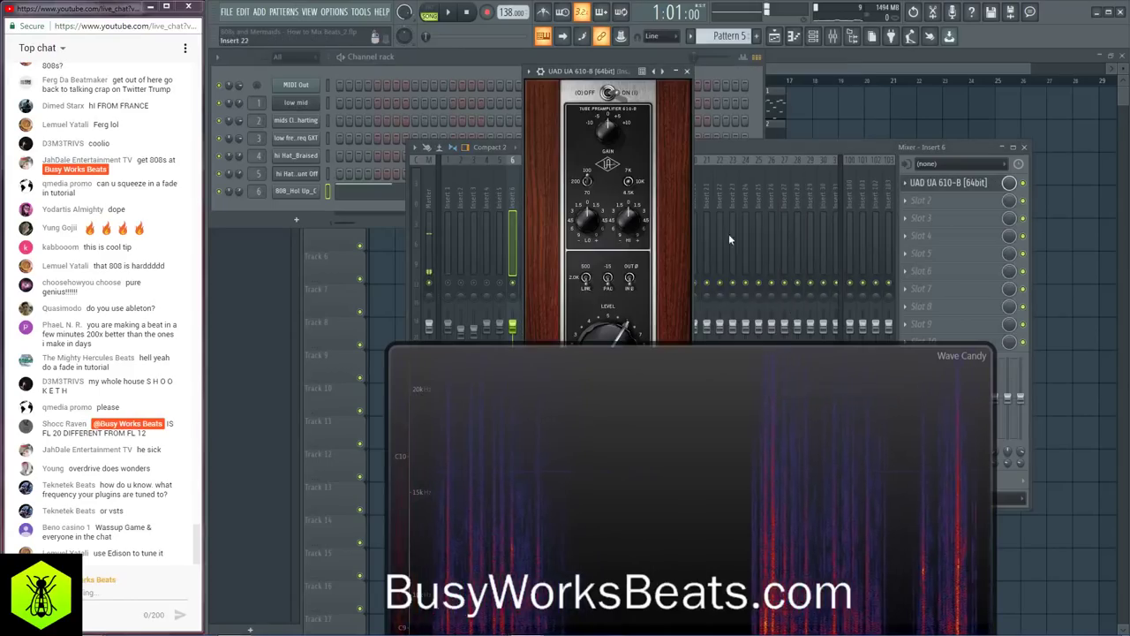
left_click_drag(588, 72, 332, 69)
left_click_drag(561, 435, 624, 297)
Step: Adjust the UA 610-B's output, set its input gain to +10 dB, and set its level to 6.90
left_click_drag(343, 447, 351, 425)
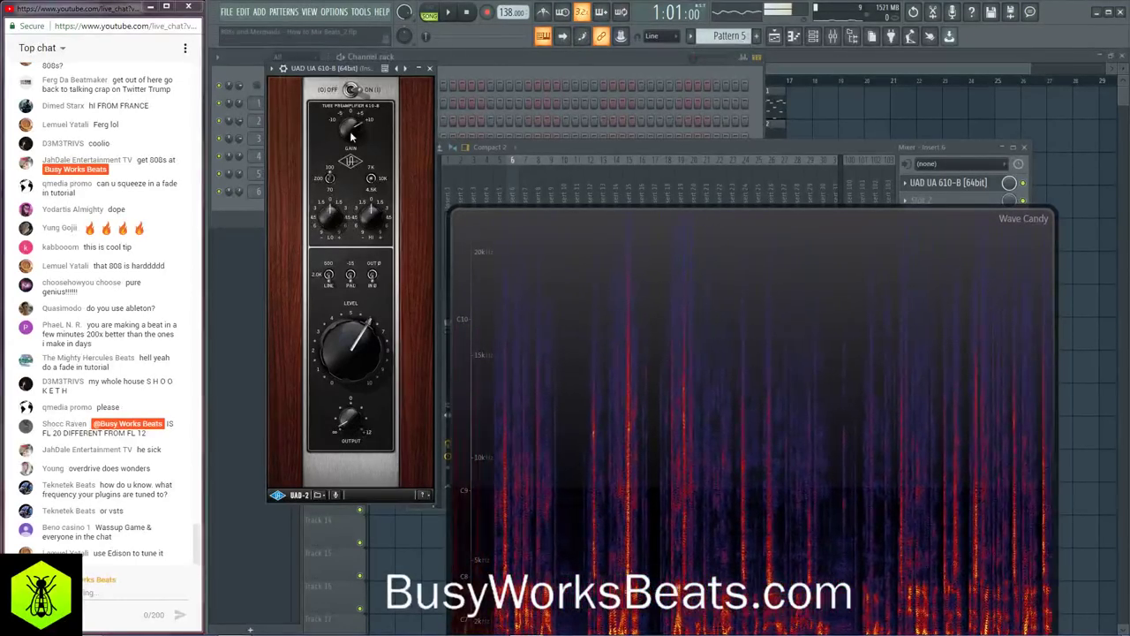
left_click(351, 134)
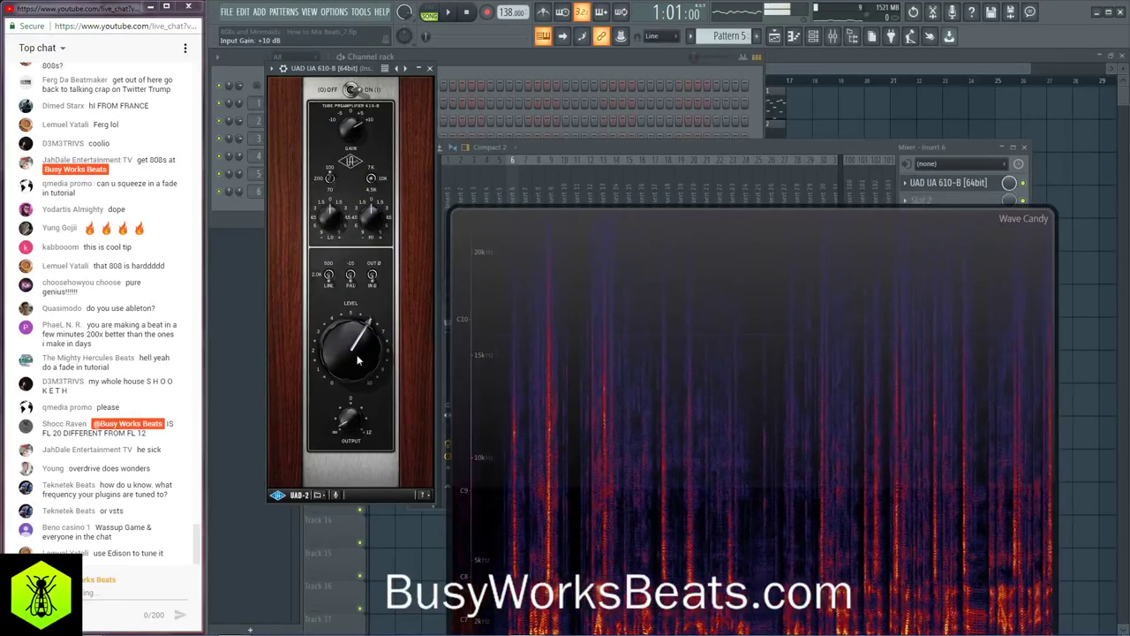
left_click_drag(358, 360, 375, 331)
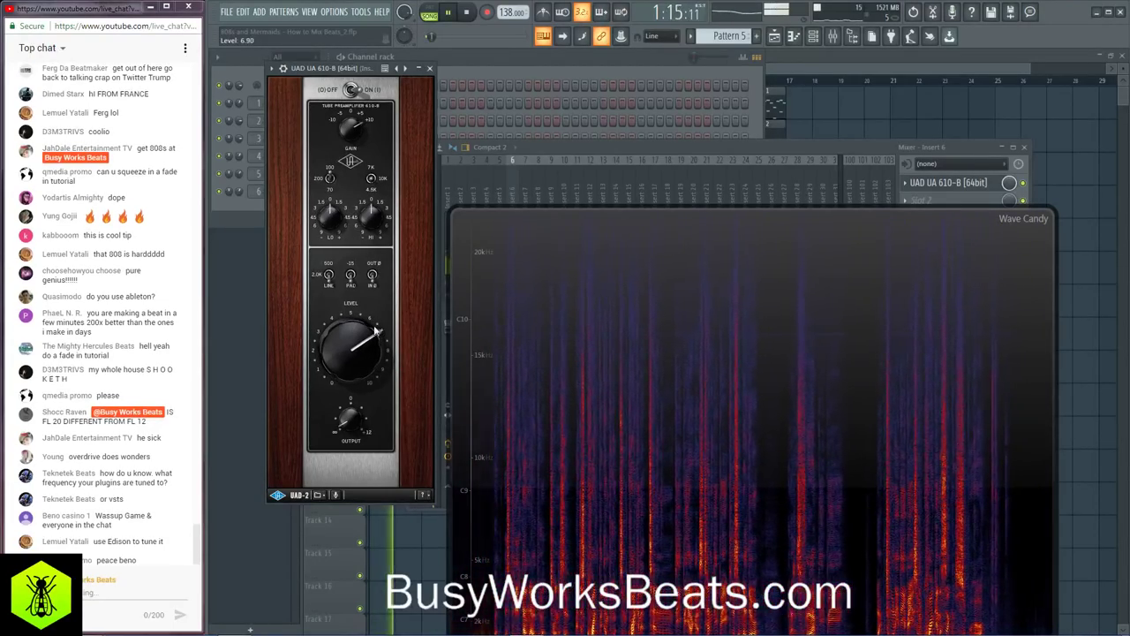
Step: Play the song against the spectrum and mixer meters, fine-tuning the UA 610-B's level and setting its output to -11.0 dB
left_click_drag(632, 312, 616, 207)
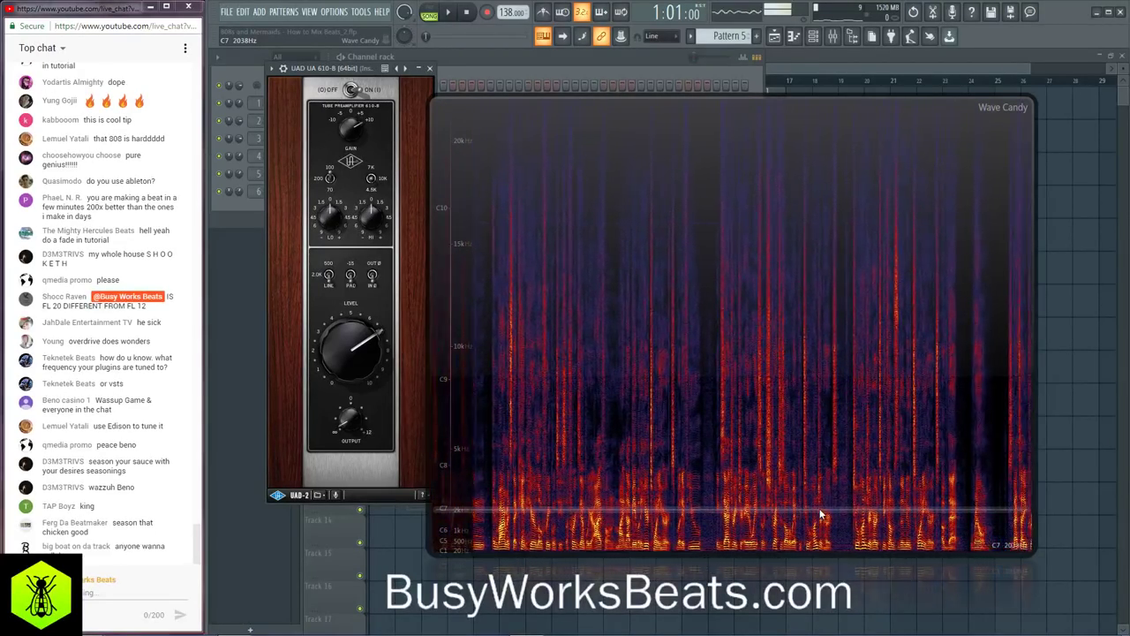
key("space")
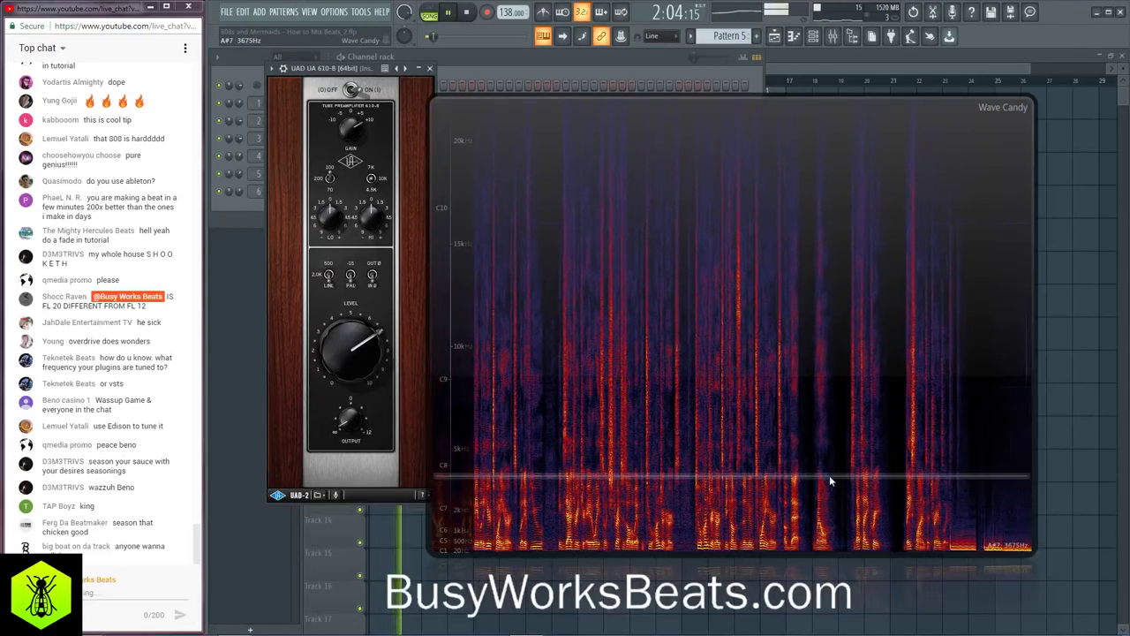
key("F9")
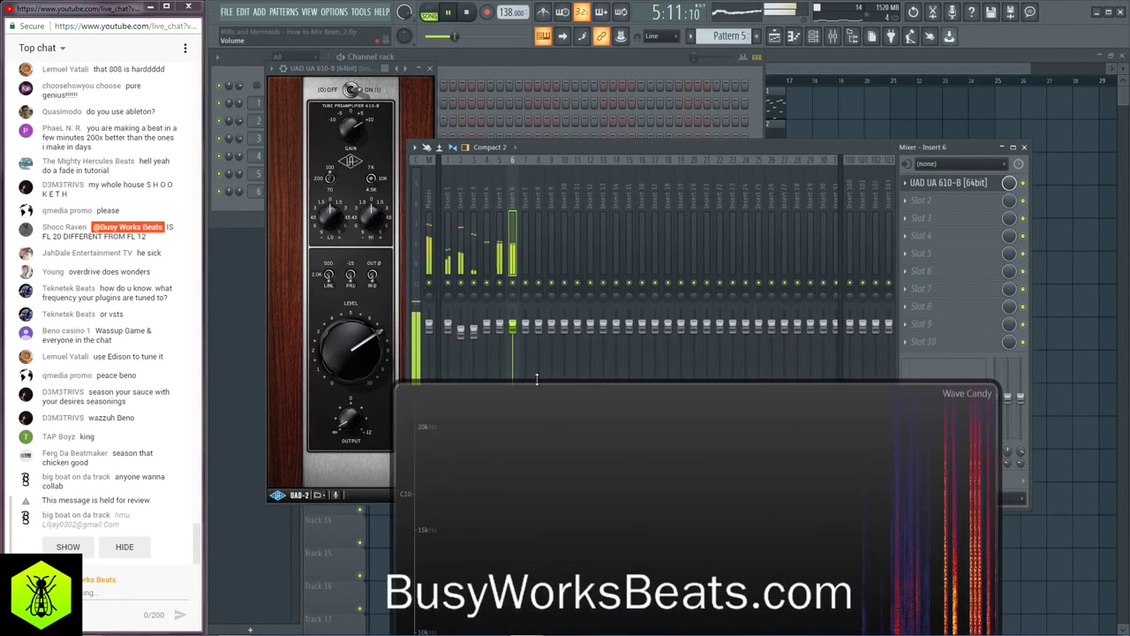
left_click(357, 428)
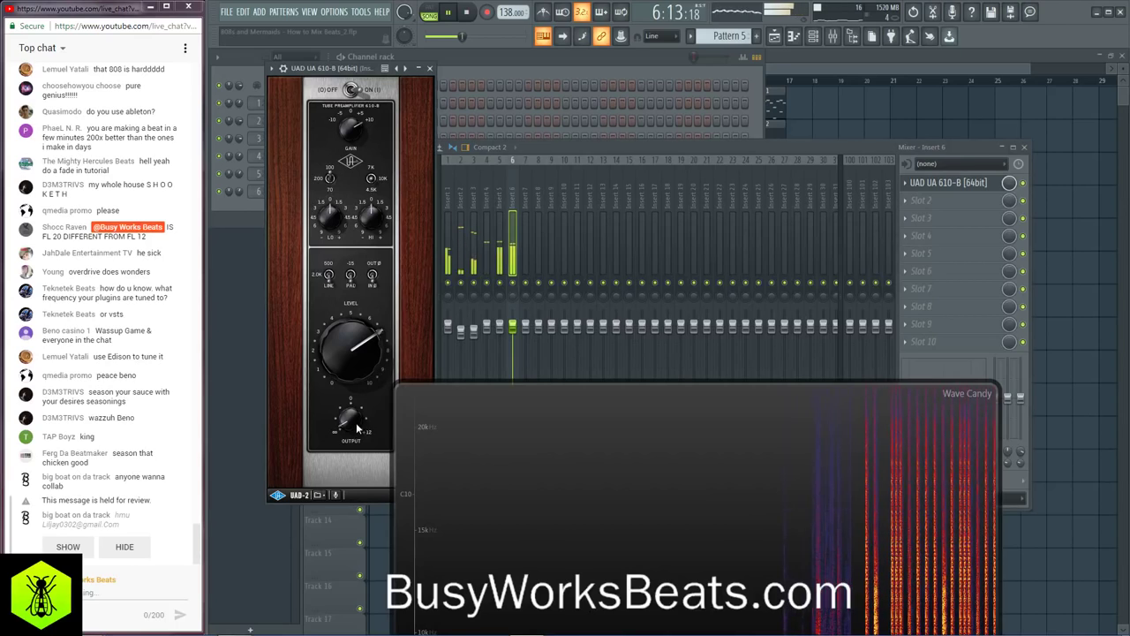
left_click_drag(358, 428, 353, 422)
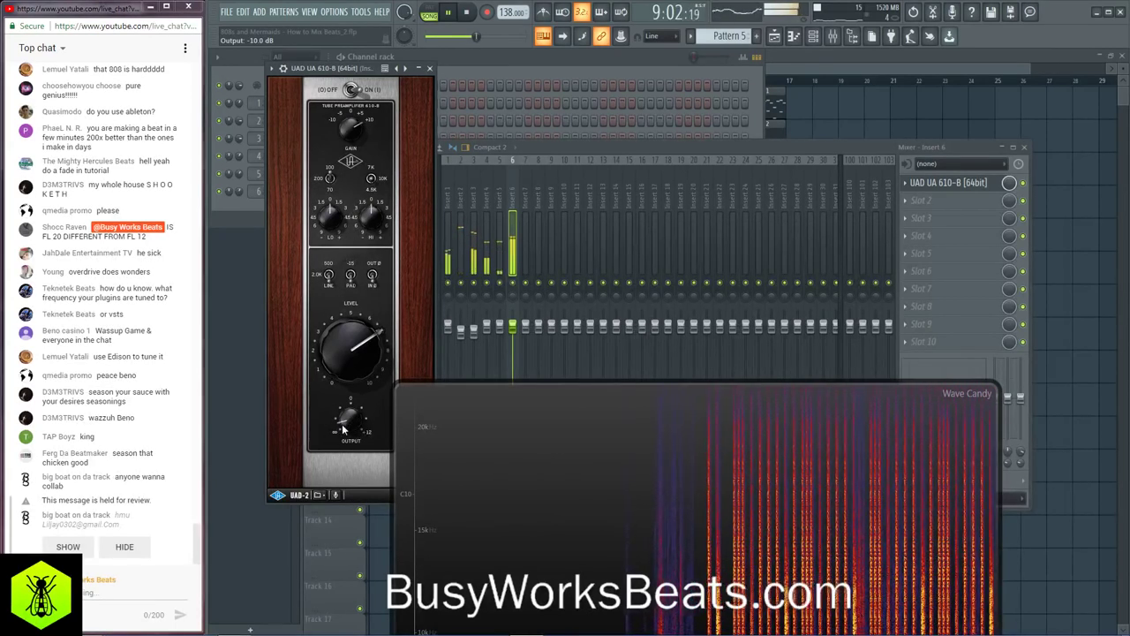
left_click_drag(349, 433, 347, 422)
mouse_move(352, 351)
left_mouse_down()
mouse_move(353, 335)
mouse_move(360, 369)
left_mouse_up()
left_click_drag(350, 416, 351, 408)
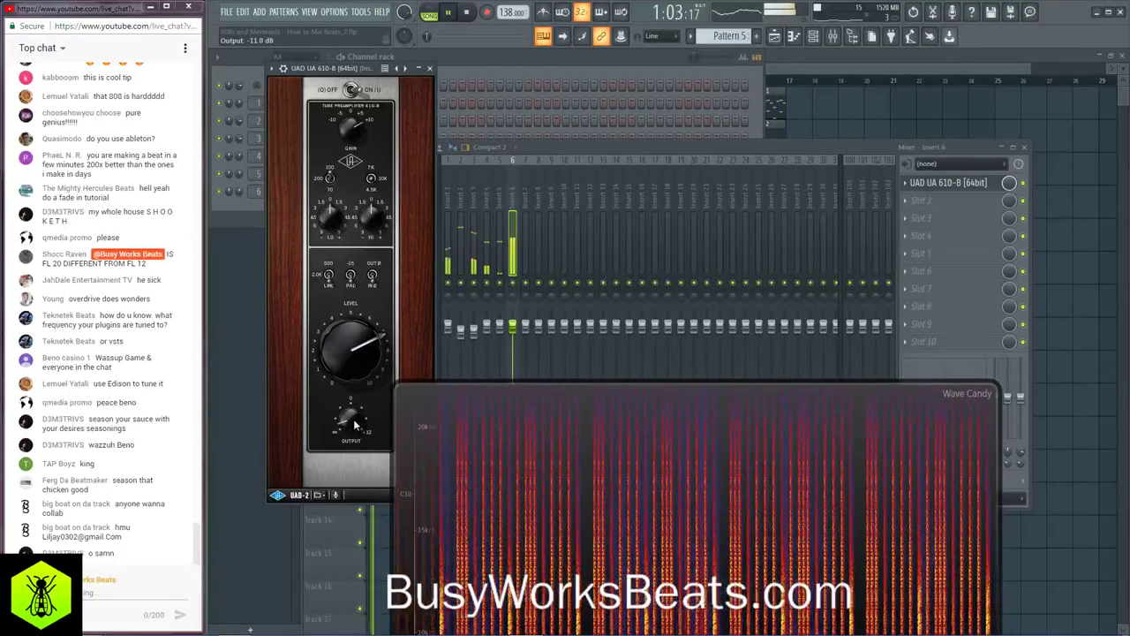
Step: Close the UA 610-B window and save the project
left_click(429, 68)
left_click(474, 56)
key("ctrl+s")
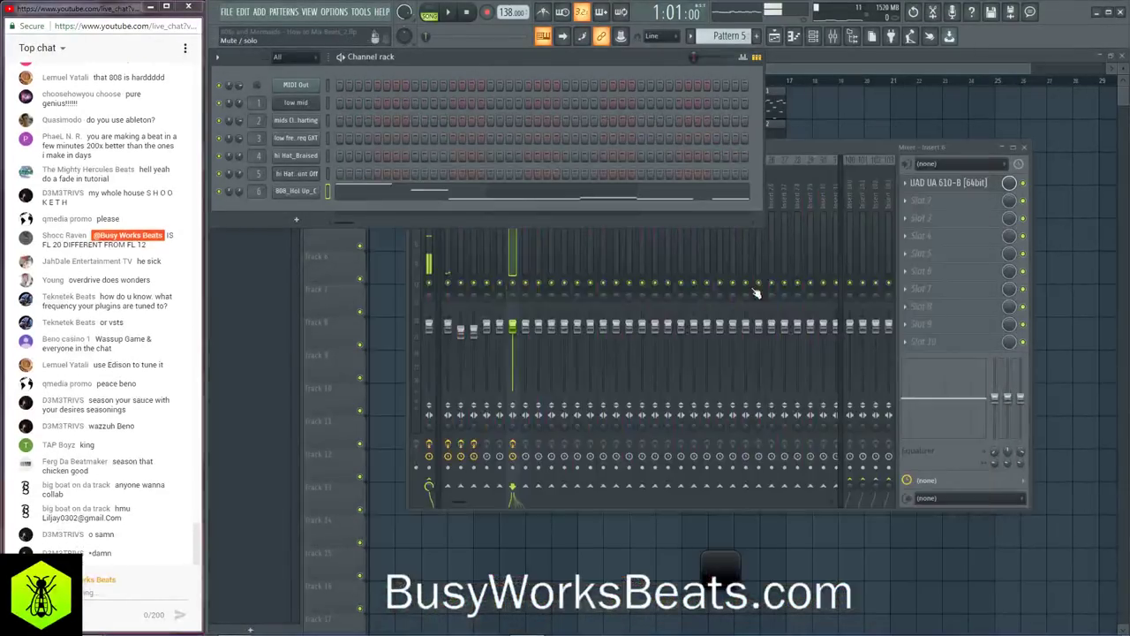
Step: Remove Wave Candy from the Master track's third effect slot
left_click(848, 150)
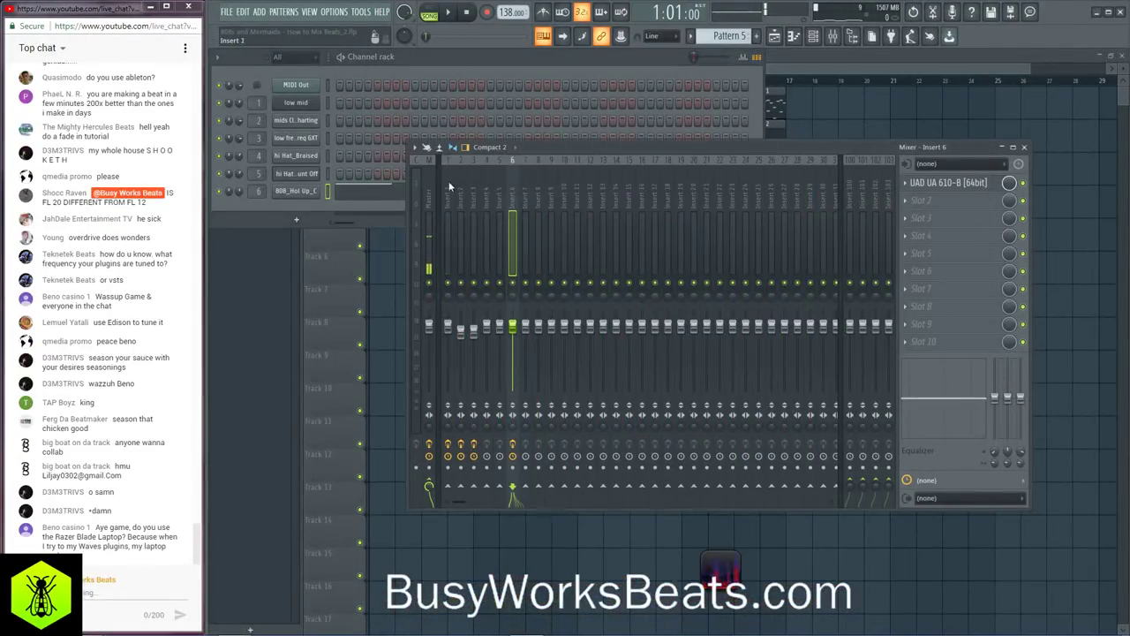
left_click(429, 208)
left_click(967, 221)
mouse_move(998, 234)
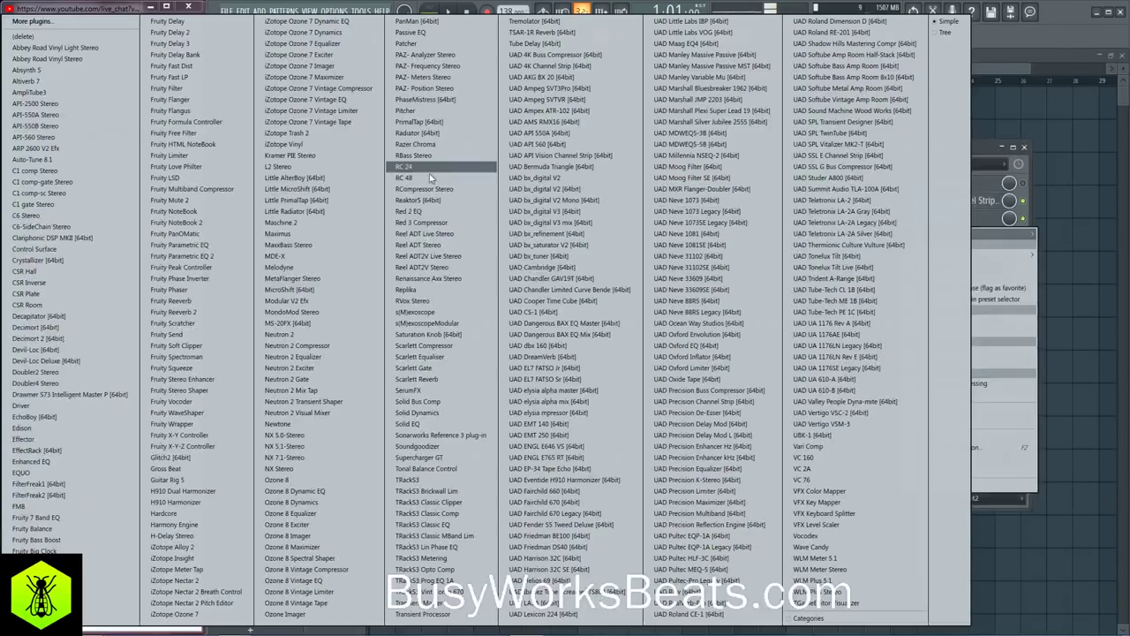
left_click(23, 36)
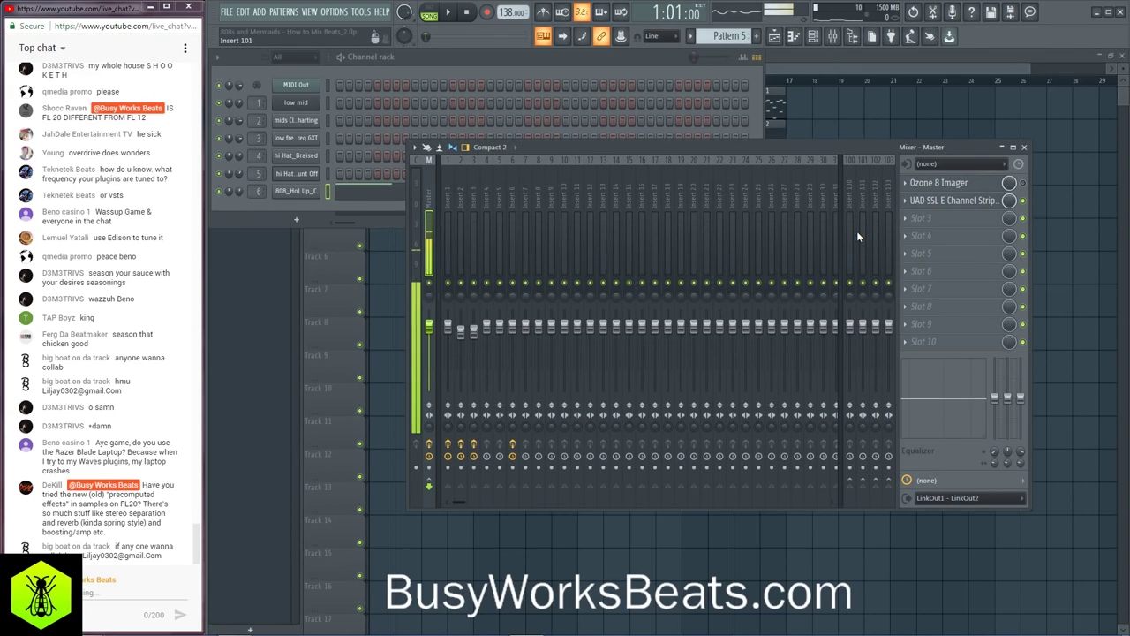
Step: Balance the 808 on Insert 6 during playback by lowering its fader to about -5.3 dB, with the playlist shown behind the mixer
left_click(512, 329)
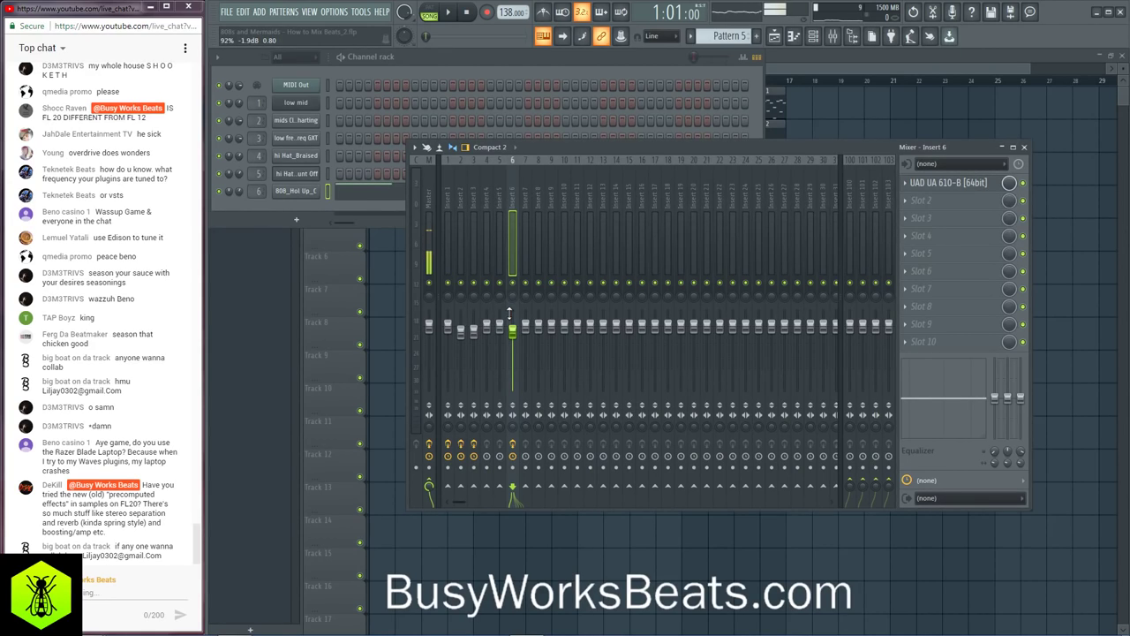
key("space")
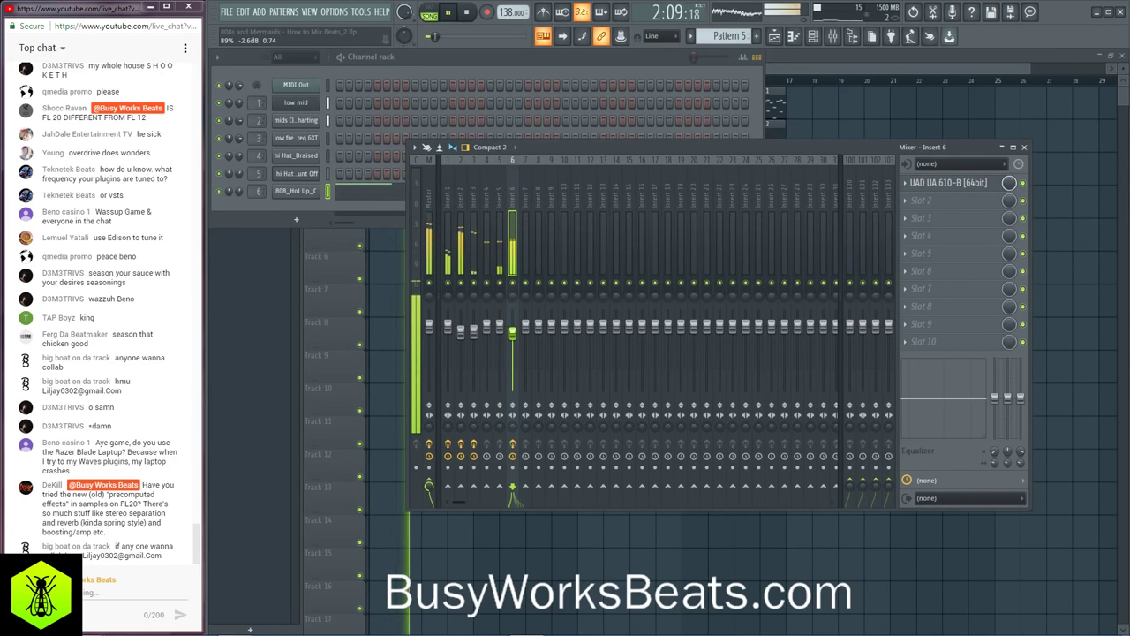
left_click_drag(518, 338, 518, 341)
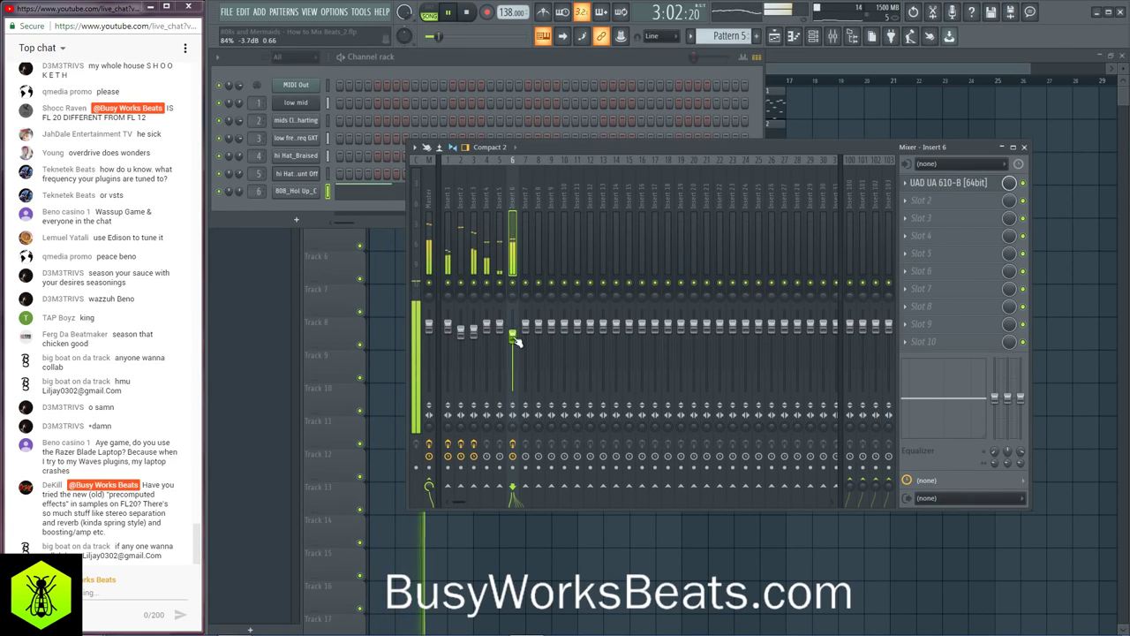
left_click(448, 225)
left_click(466, 62)
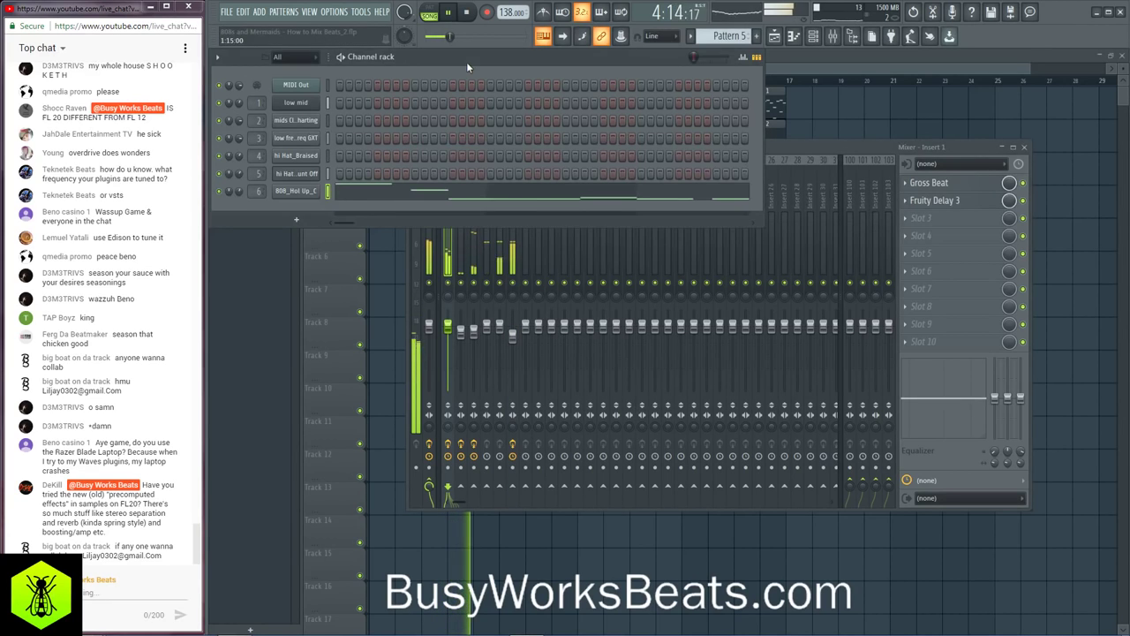
key("F5")
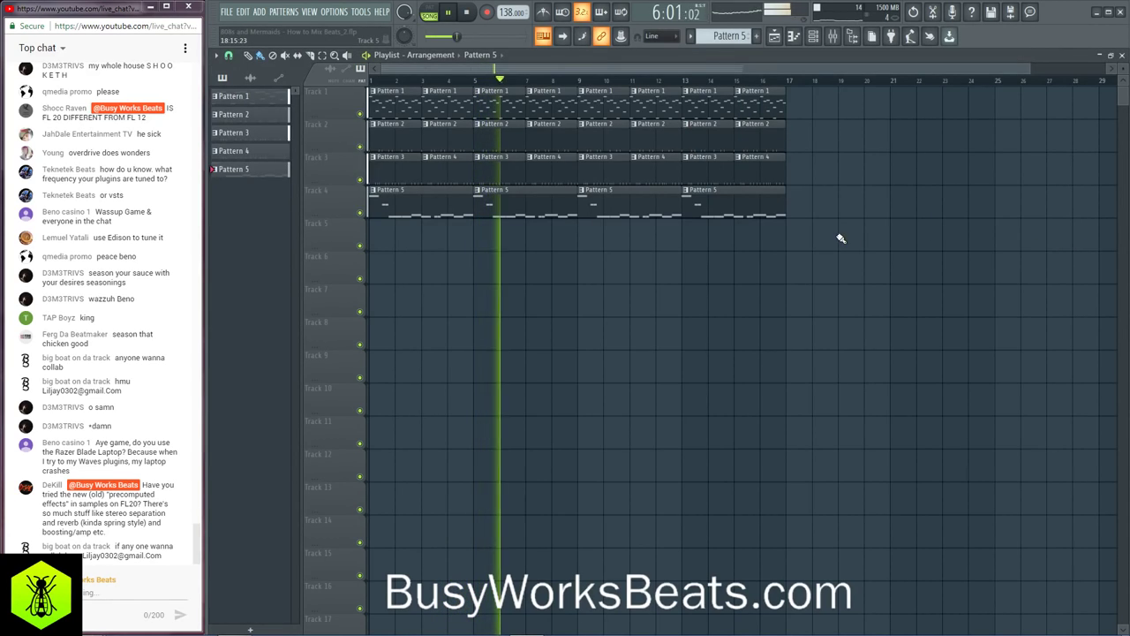
left_click(832, 37)
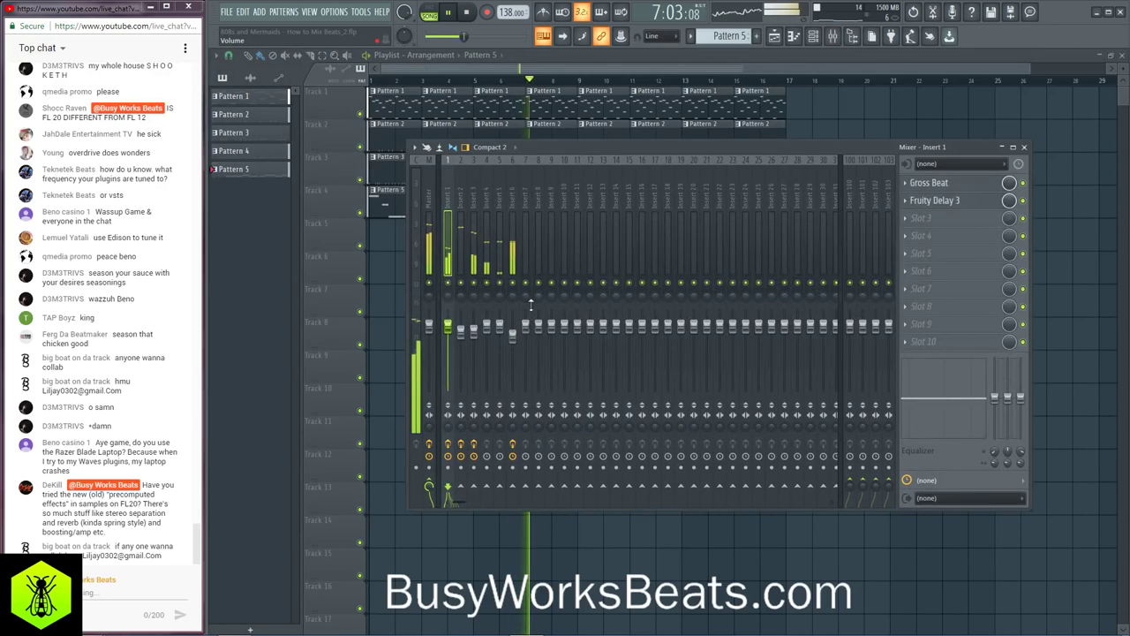
left_click(512, 340)
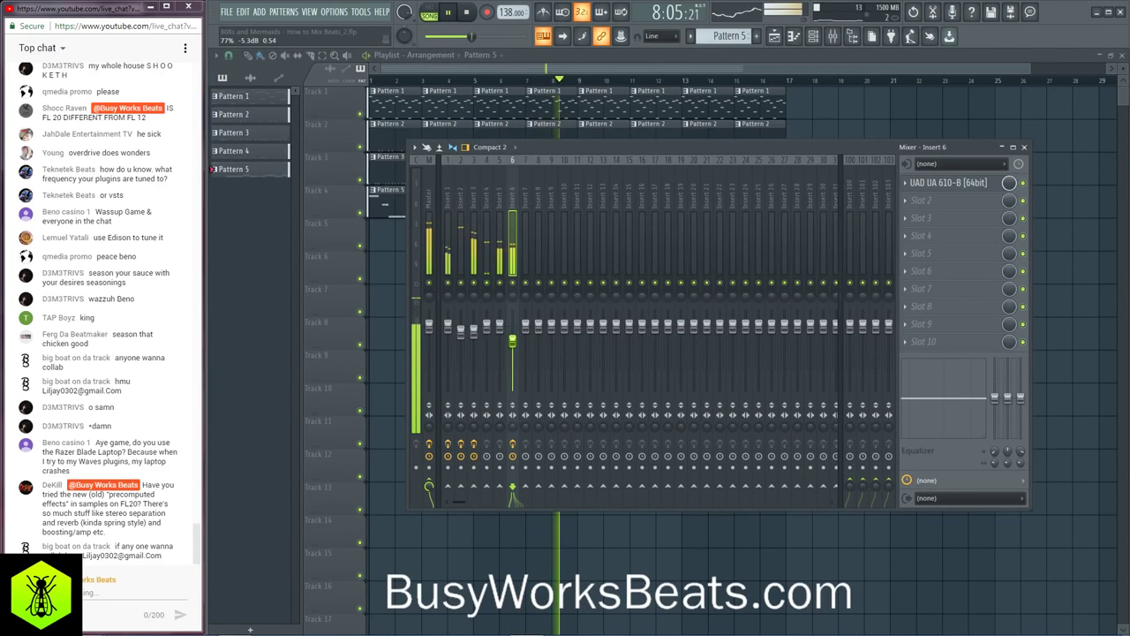
key("space")
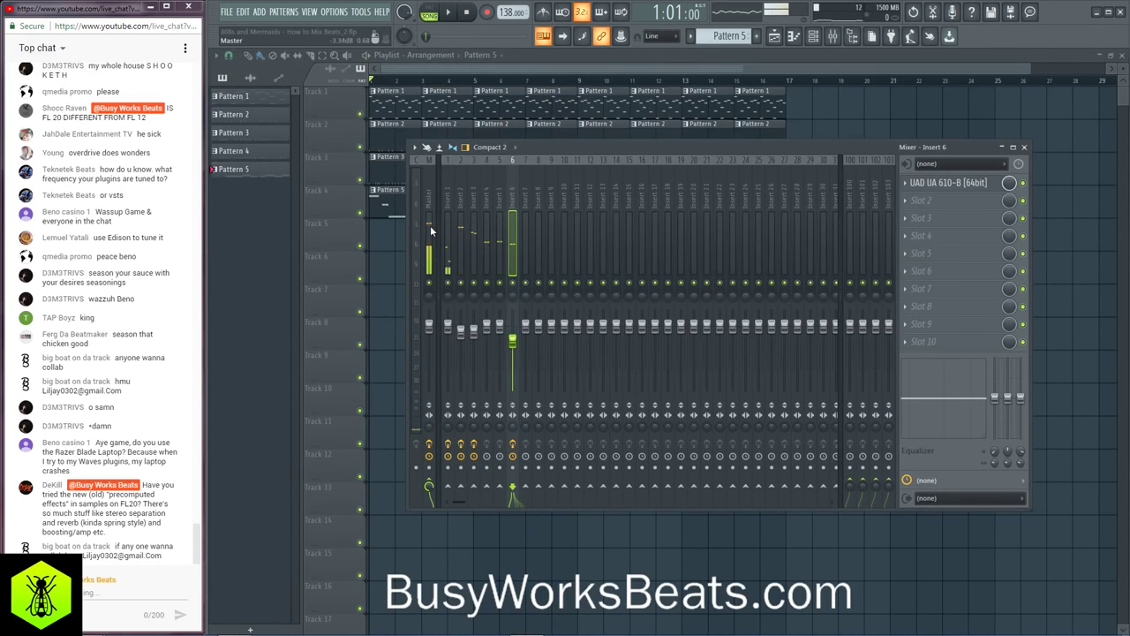
Step: Check the Master level during playback and lower the faders of Inserts 1 to 6 together to create headroom
left_click(430, 229)
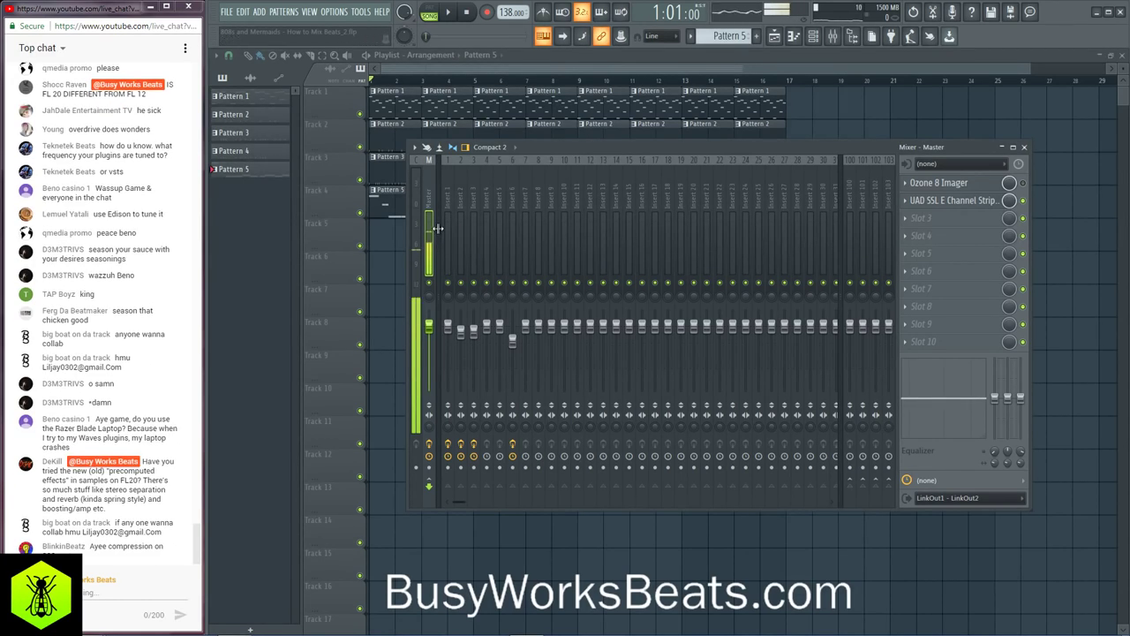
key("space")
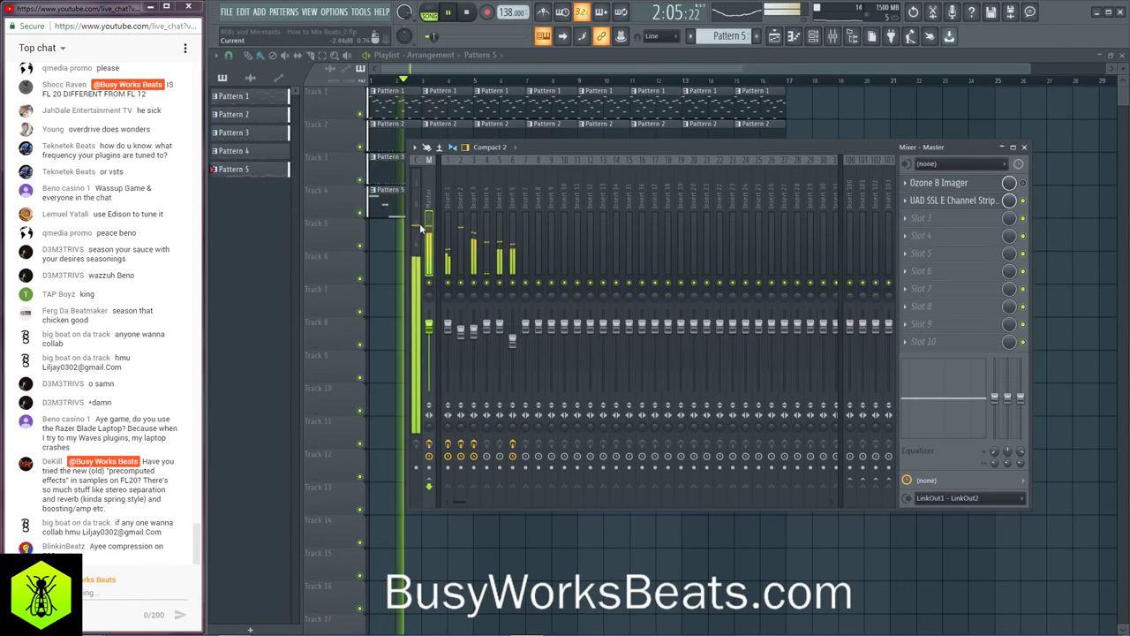
key("space")
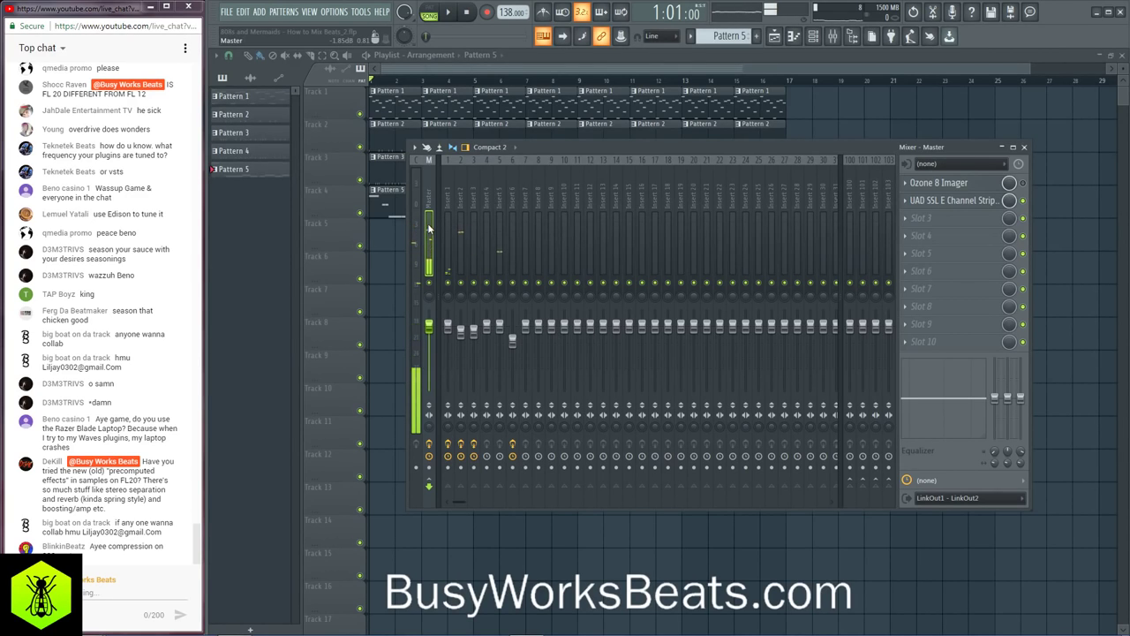
key("space")
key("space")
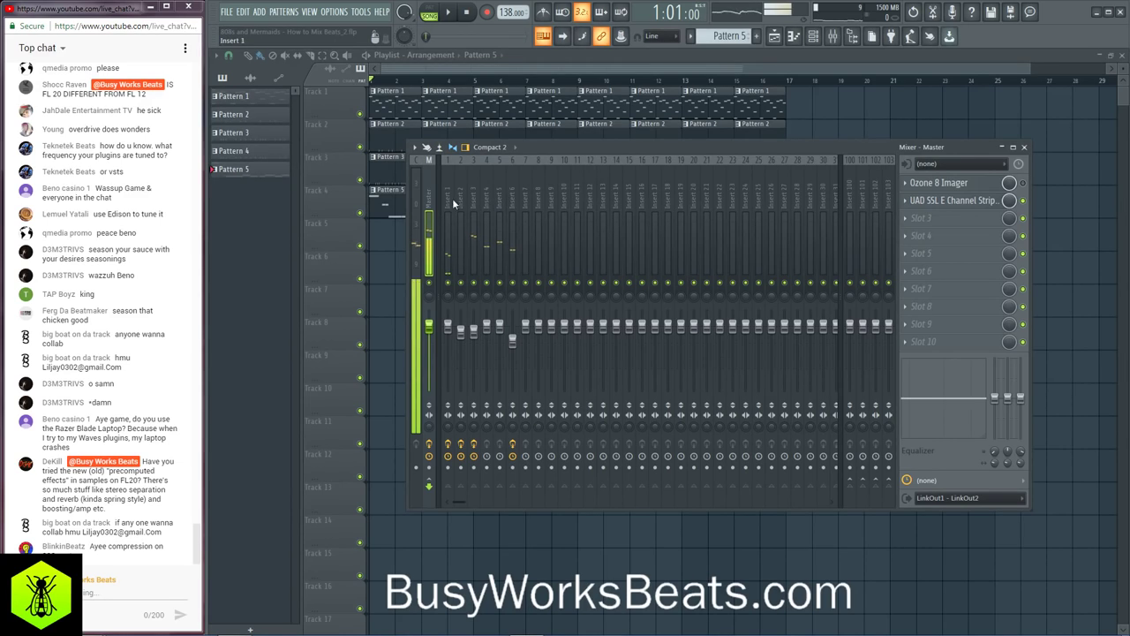
left_click_drag(511, 202, 408, 203)
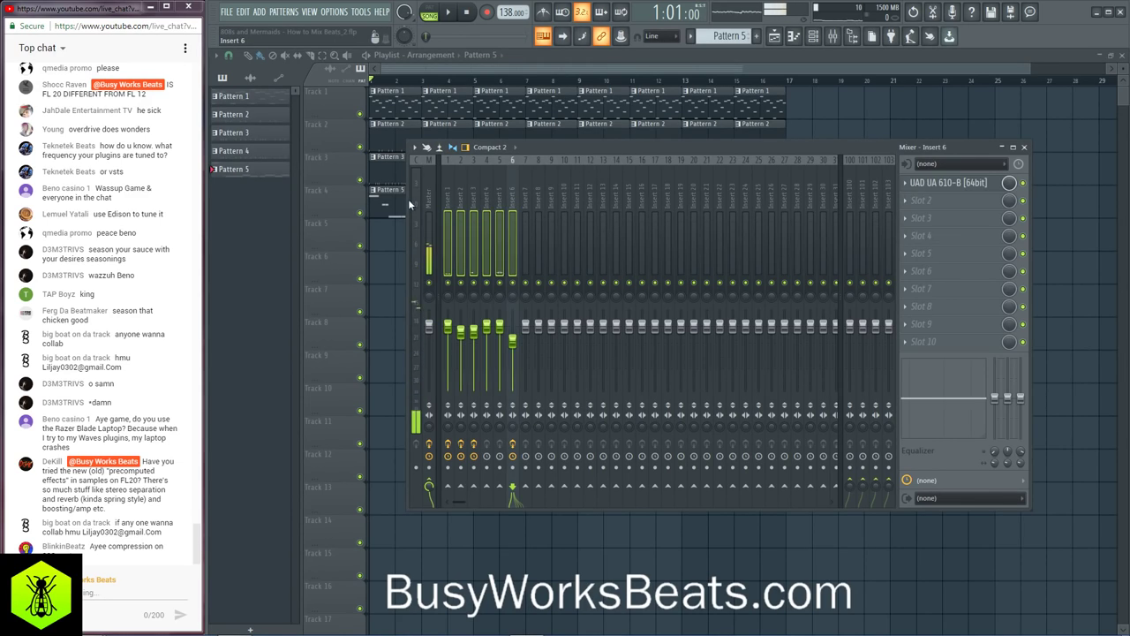
left_click(500, 331)
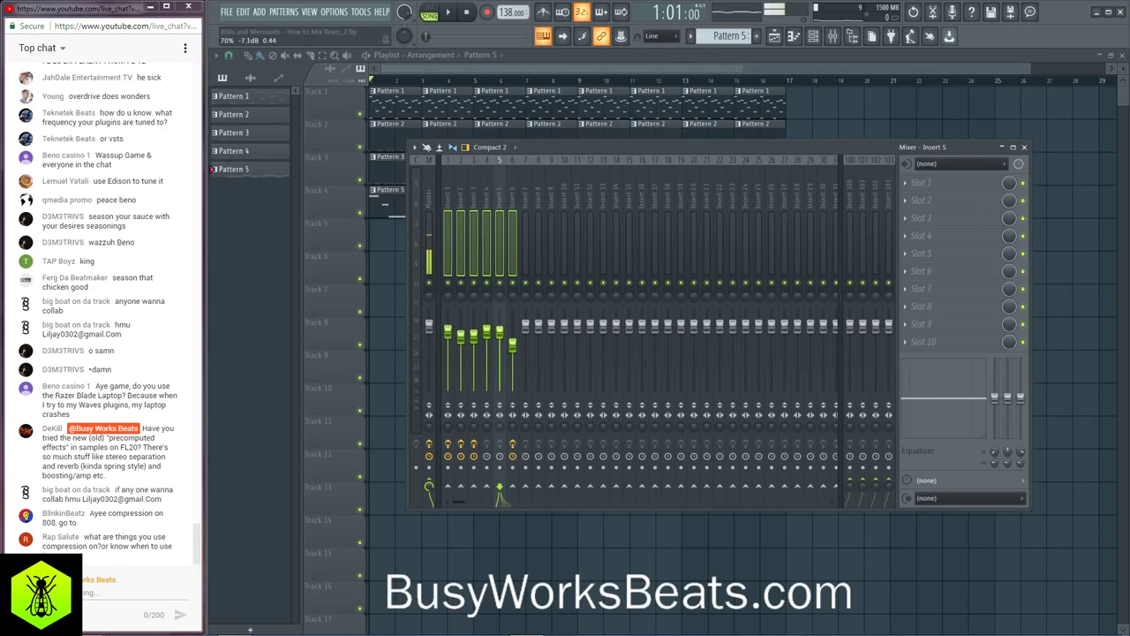
key("space")
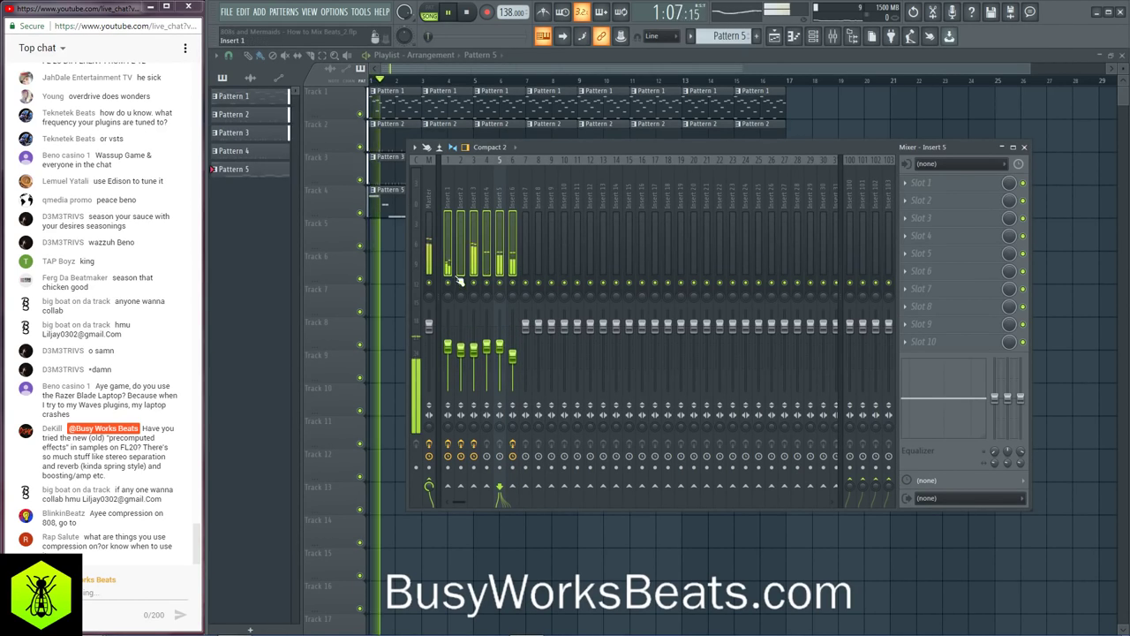
left_click(430, 217)
left_click_drag(516, 224, 448, 223)
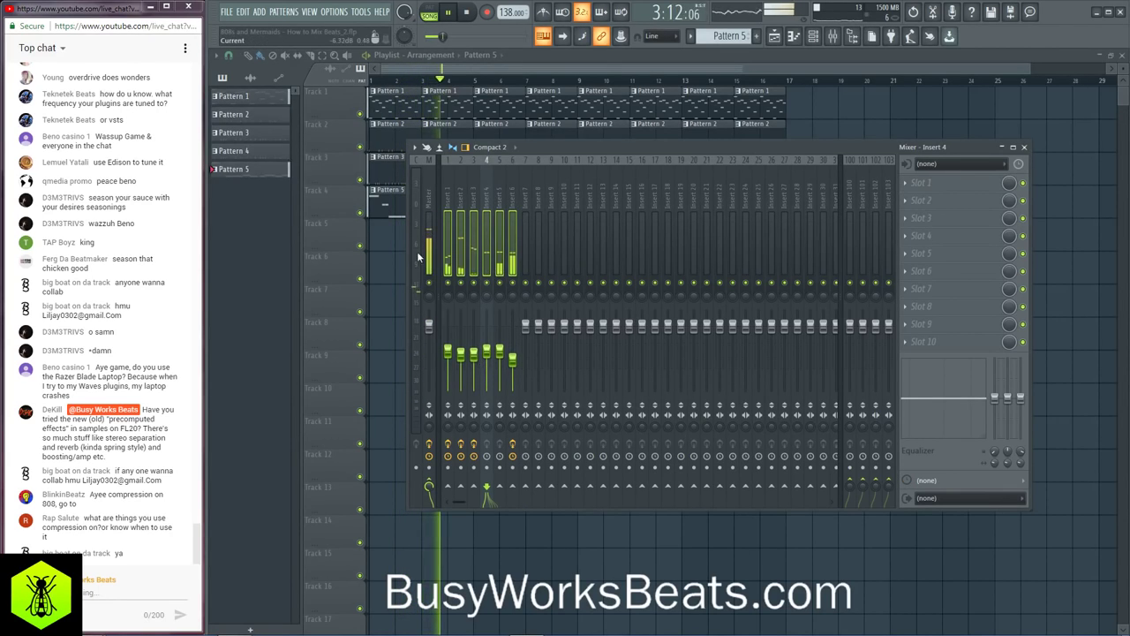
left_click(430, 221)
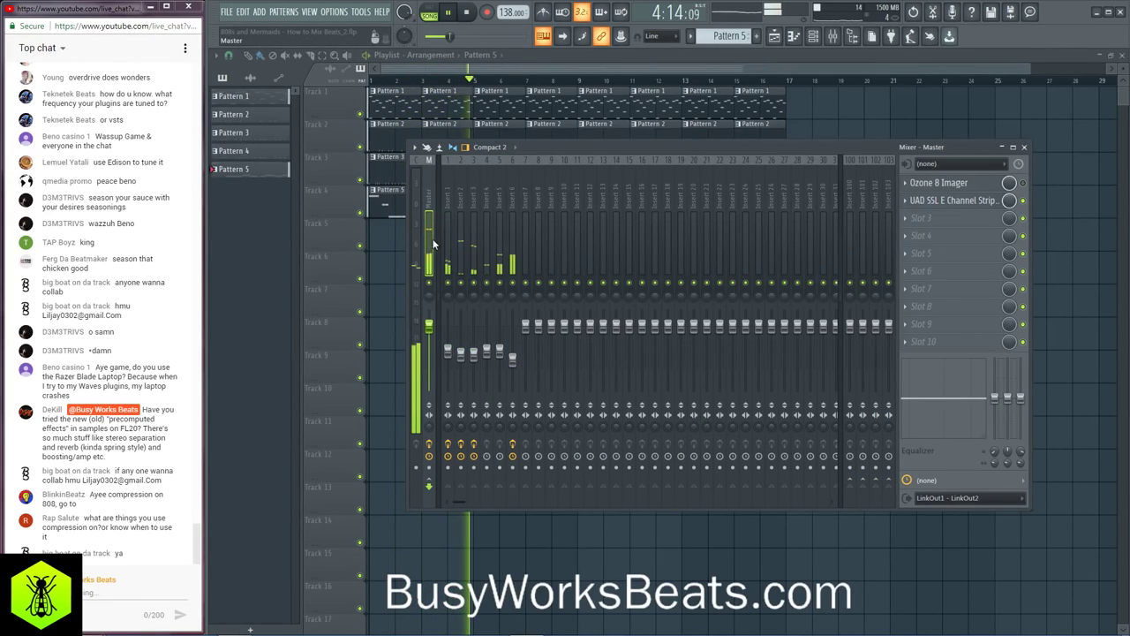
Step: Review Inserts 5, 6 and 3 and the Master track's meter and effects during playback
left_click(499, 205)
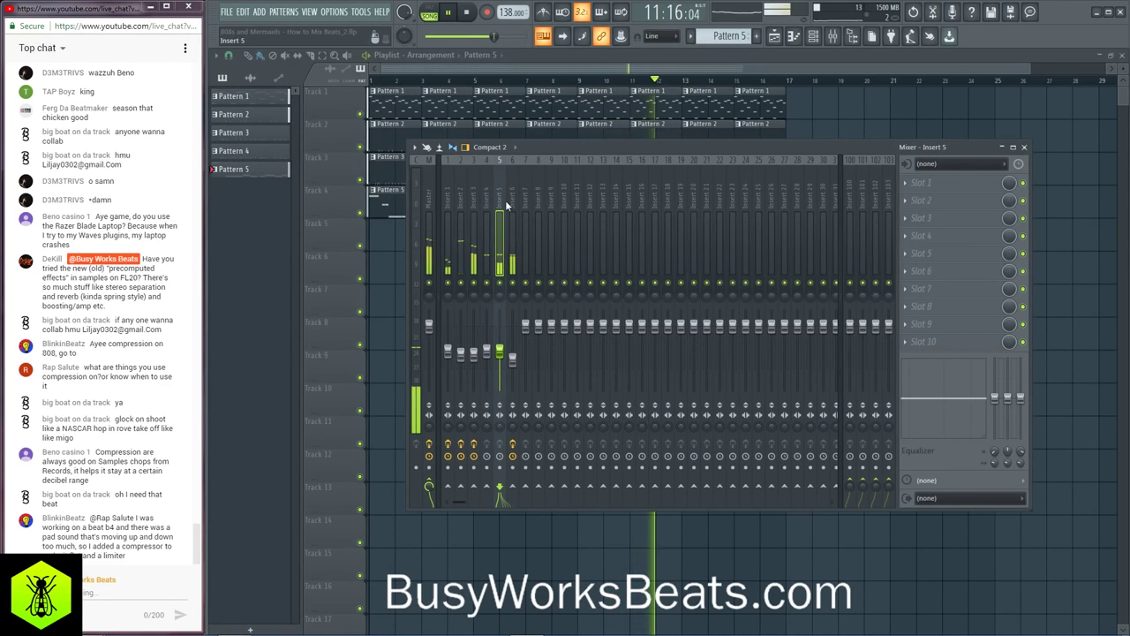
left_click(512, 200)
left_click(473, 201)
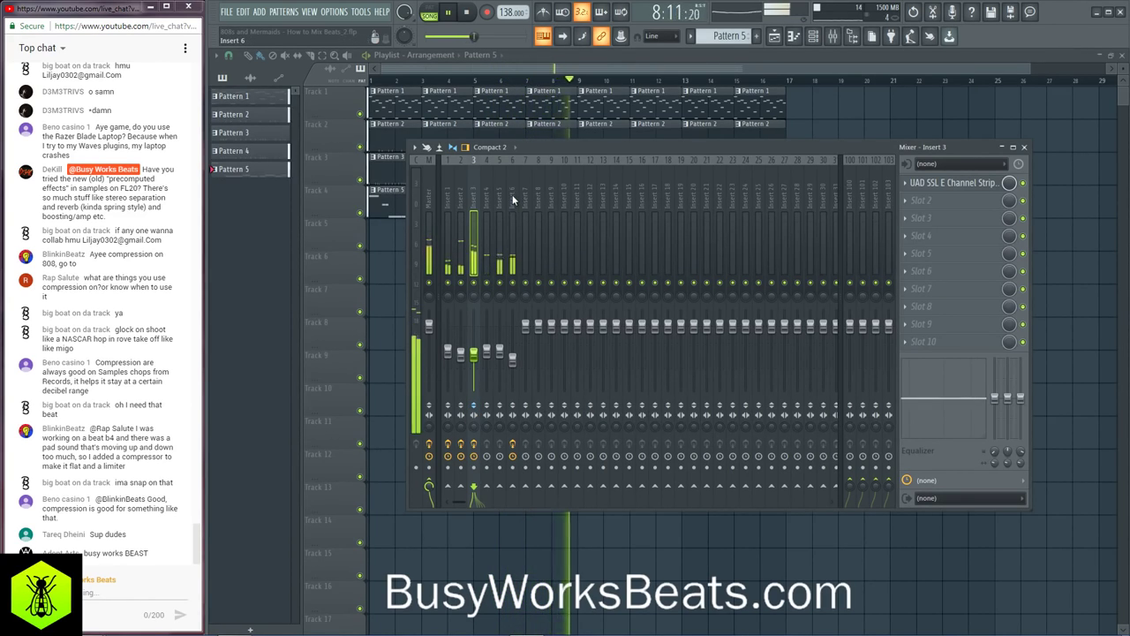
left_click(429, 247)
key("space")
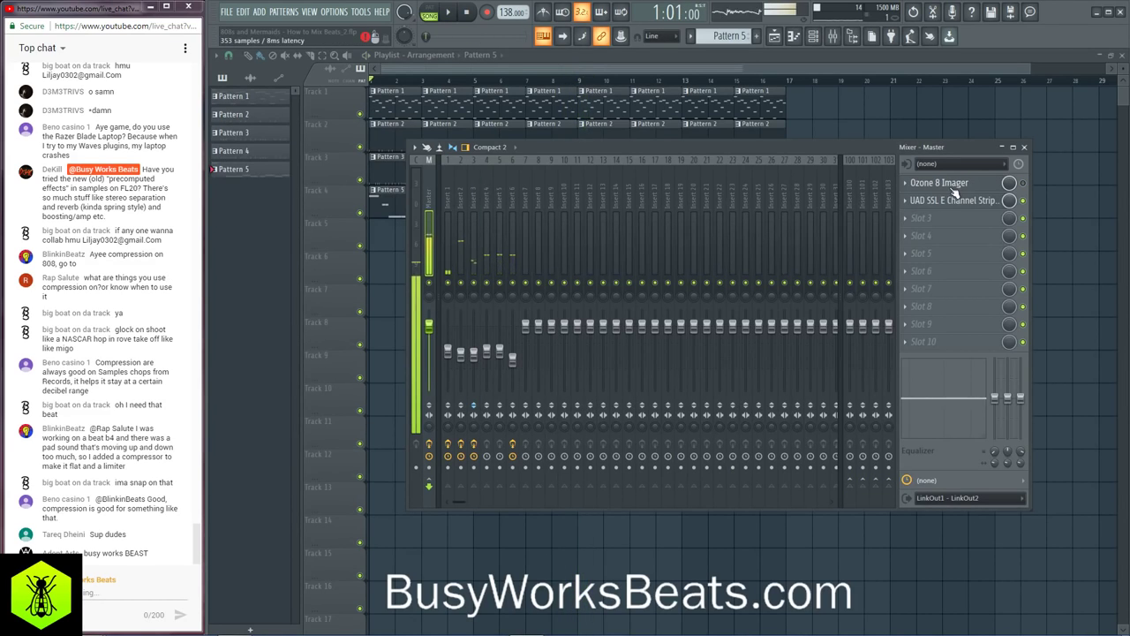
Step: Load UAD SSL E Channel Strip on Insert 1 ahead of Gross Beat during playback, and show the channel rack
left_click(453, 207)
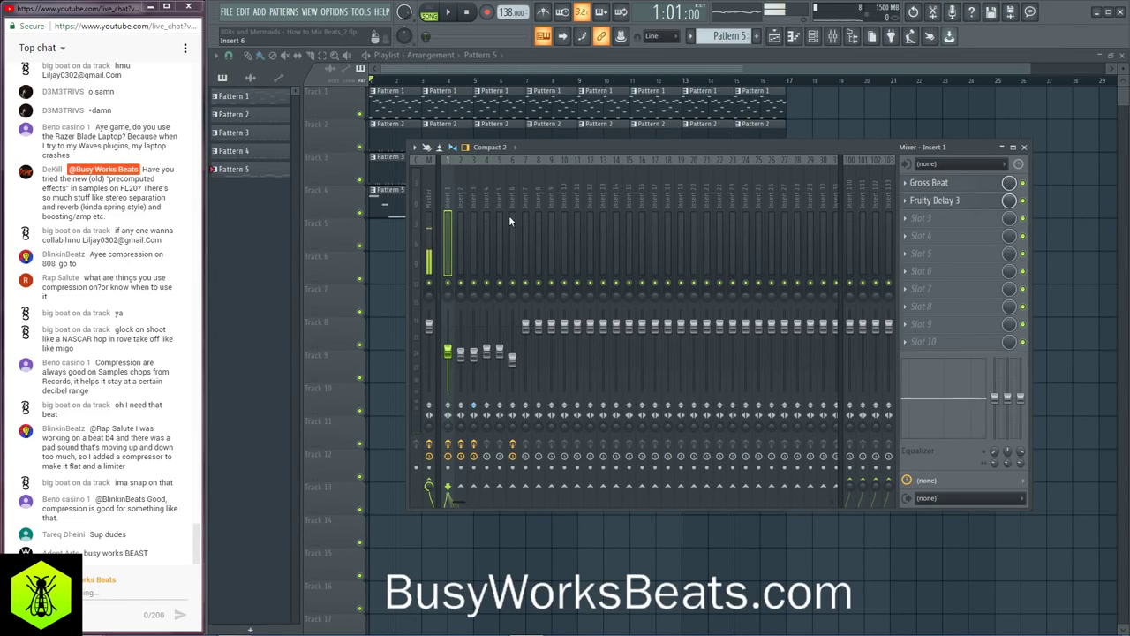
key("space")
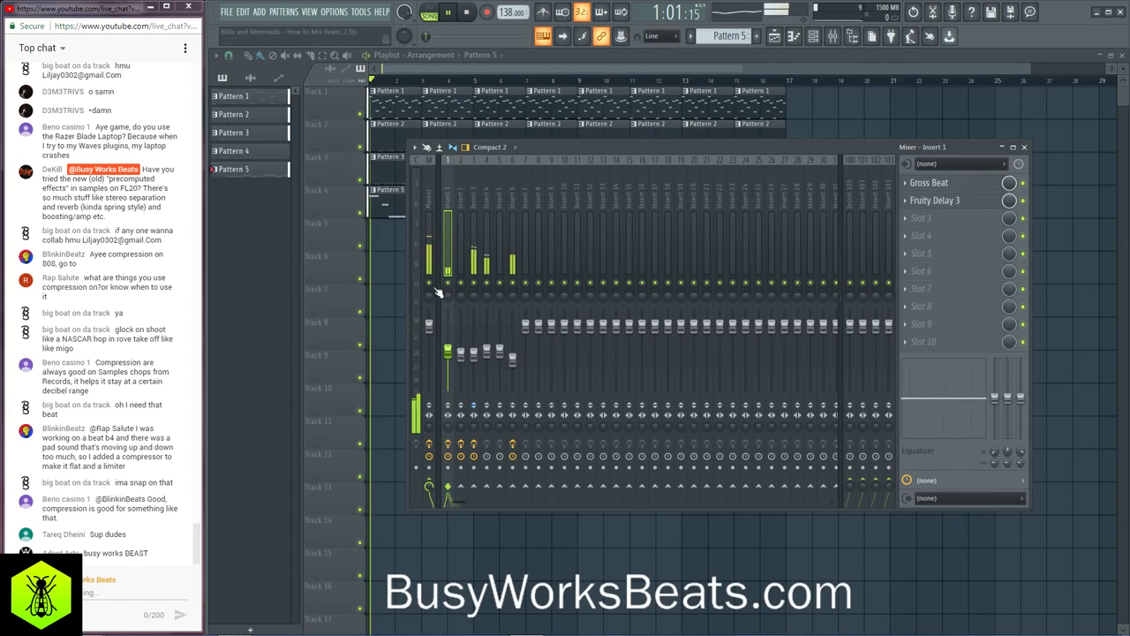
left_click(936, 200)
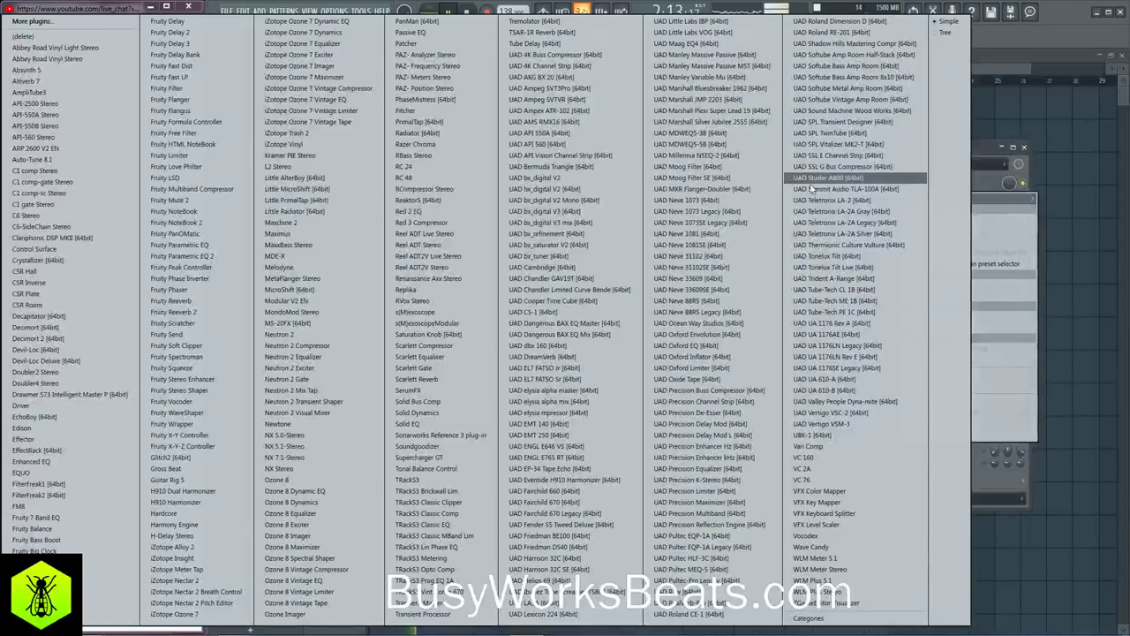
left_click(788, 156)
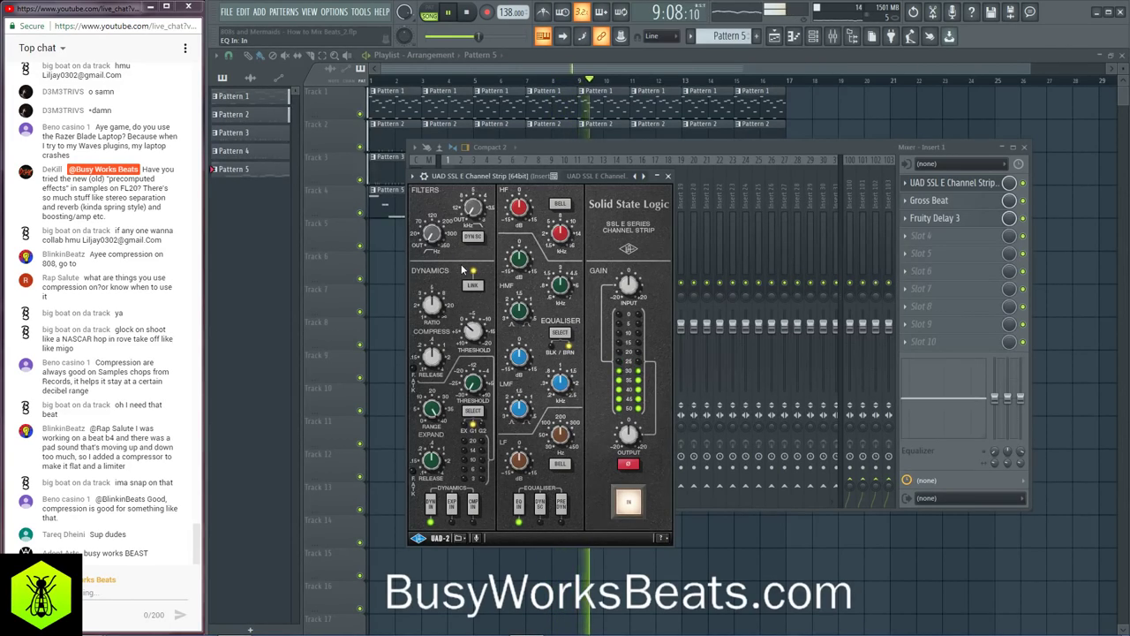
left_click(813, 36)
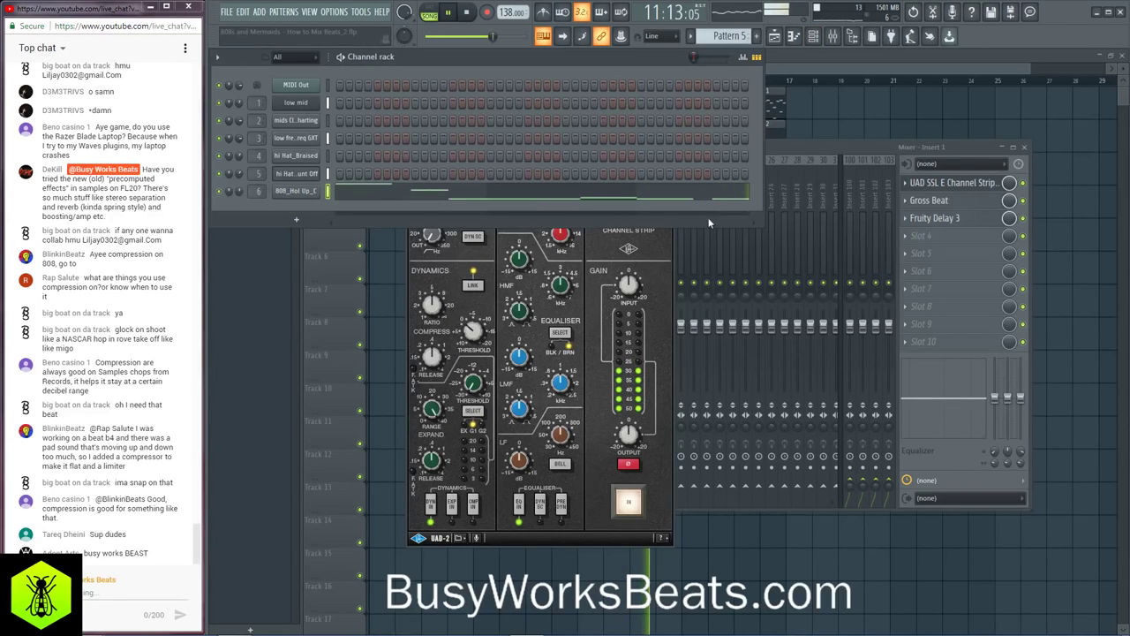
Step: Adjust the low-cut filter on Insert 1's channel strip and, with PRE DYN enabled, boost the HF gain to about 8.8 dB
left_click(437, 247)
left_click_drag(430, 238, 416, 158)
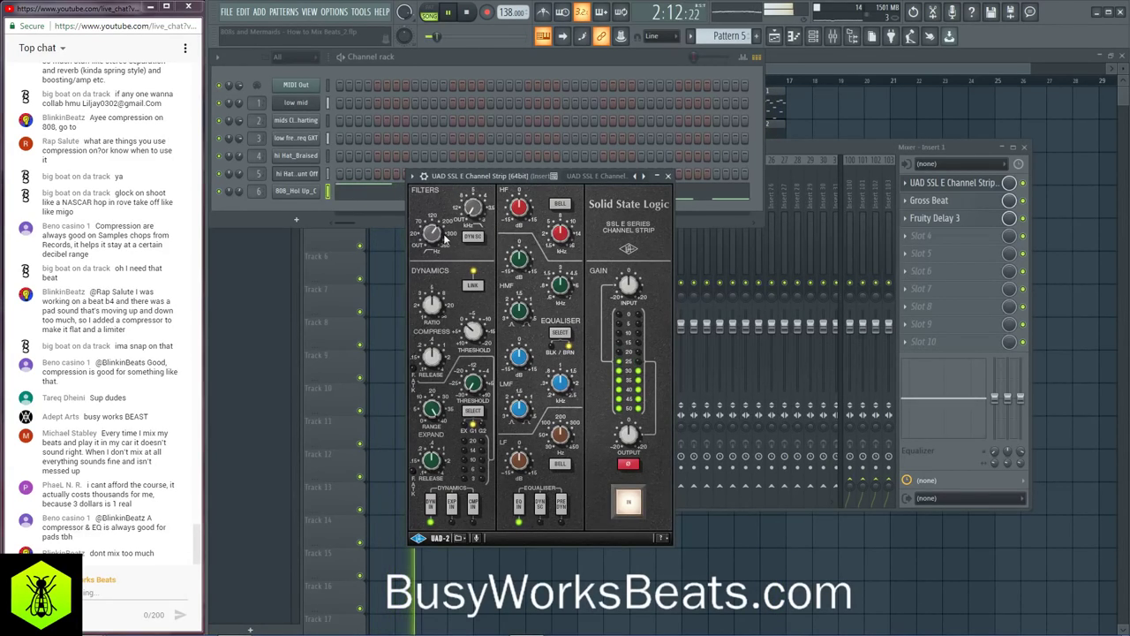
left_click(520, 503)
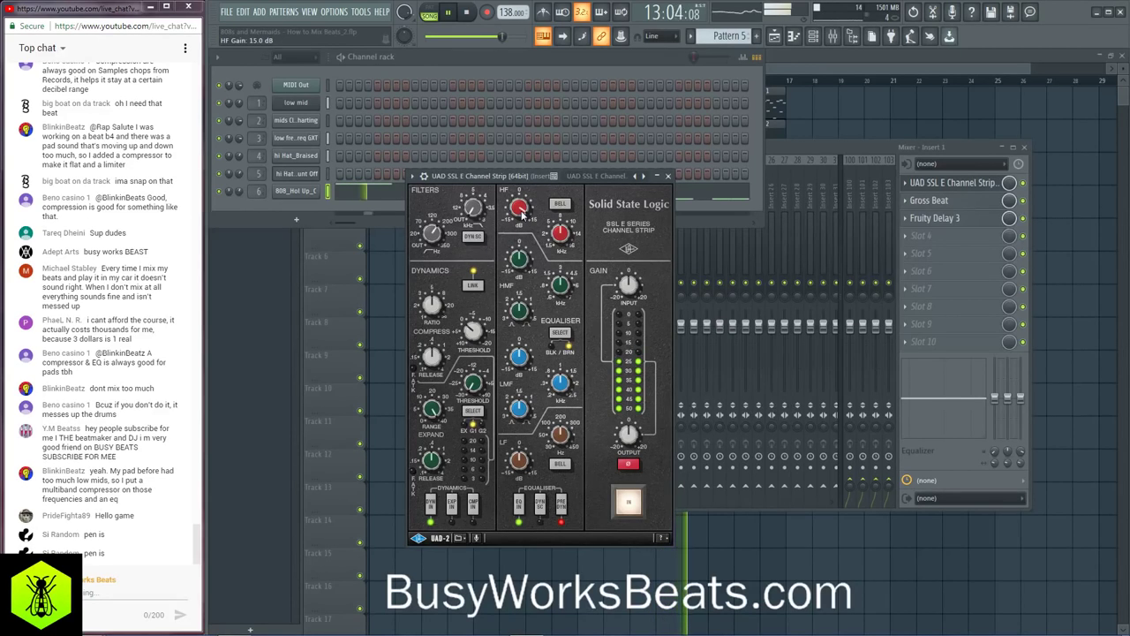
mouse_move(522, 212)
left_mouse_down()
mouse_move(514, 245)
mouse_move(513, 196)
mouse_move(524, 212)
left_mouse_up()
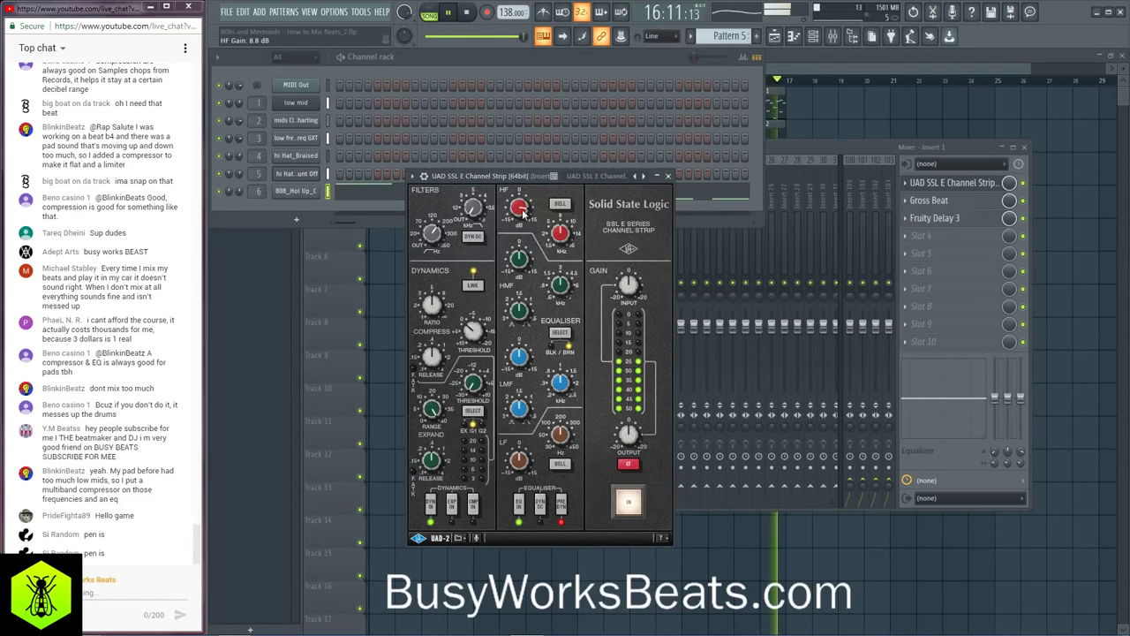
Step: Shape the strip's high-mid band during playback, tuning the HMF frequency and setting the HMF gain to about 3.2 dB
left_click(519, 259)
left_click_drag(520, 259, 515, 220)
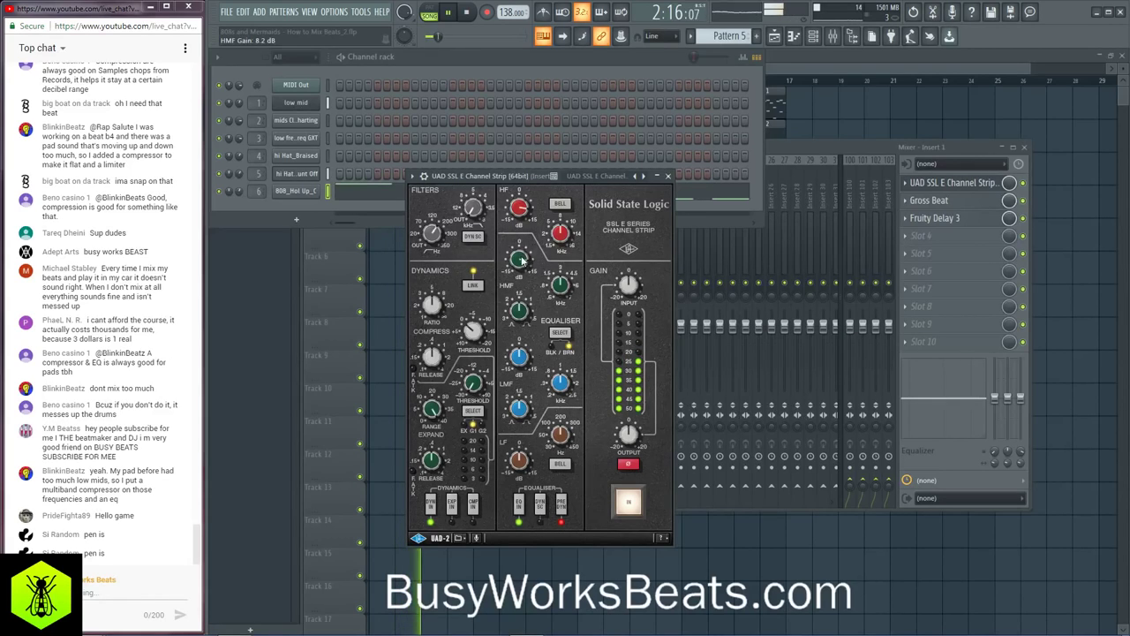
key("space")
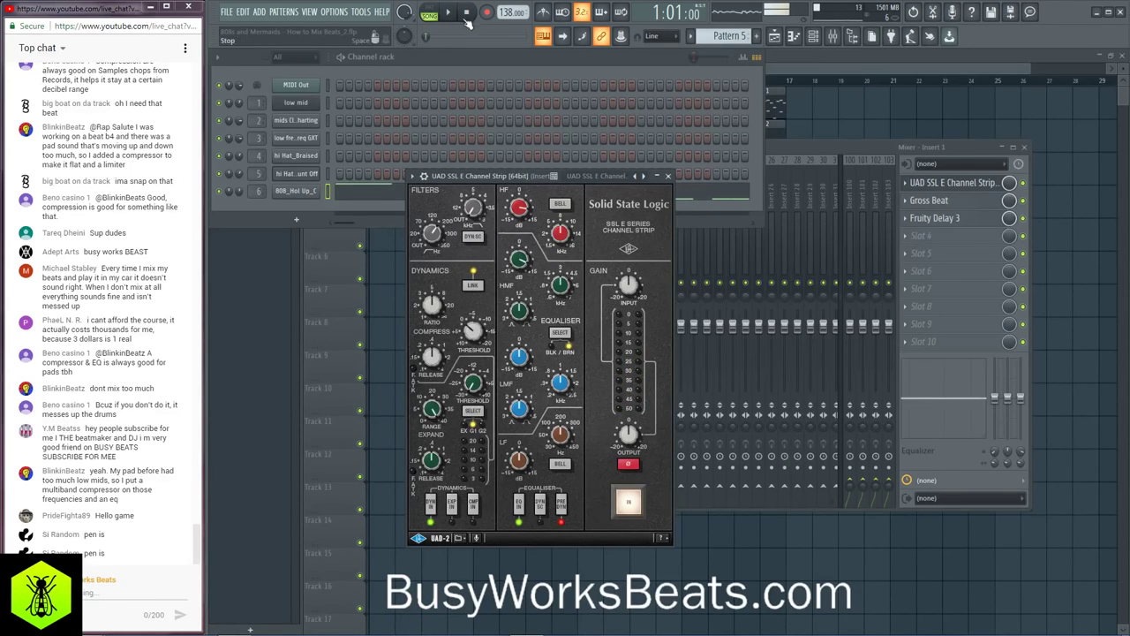
key("space")
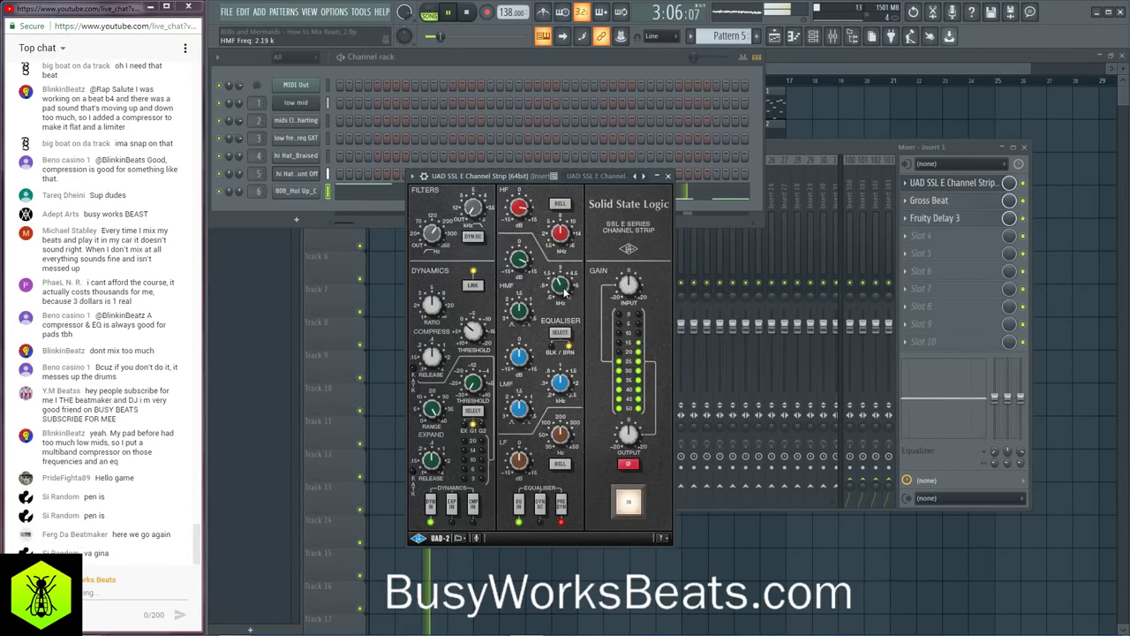
left_click_drag(565, 299, 563, 296)
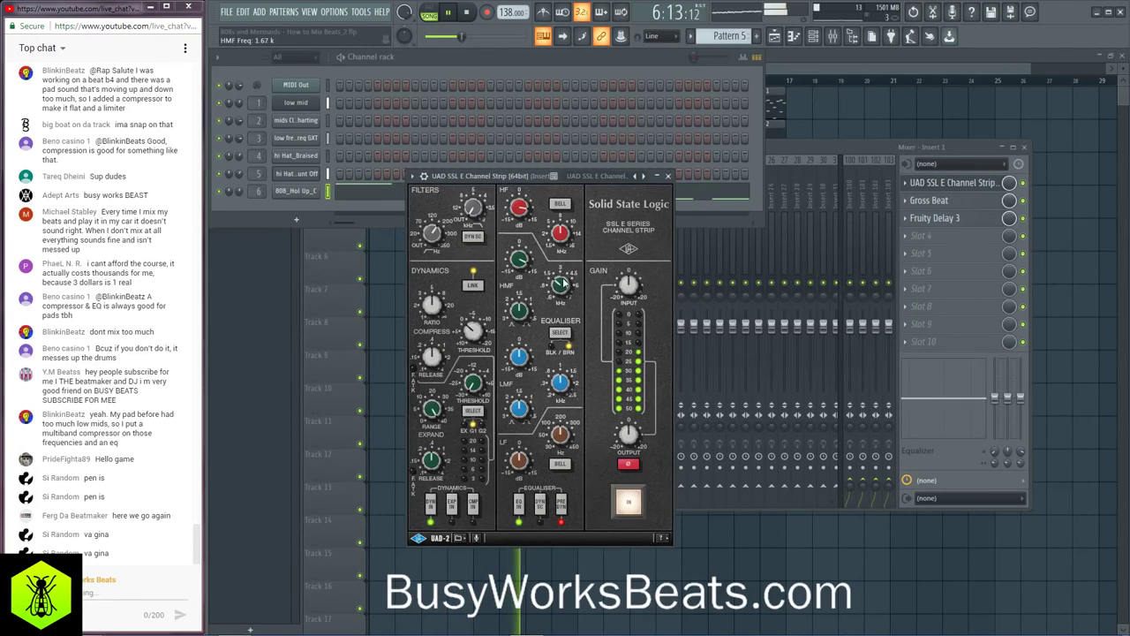
left_click_drag(560, 281, 564, 286)
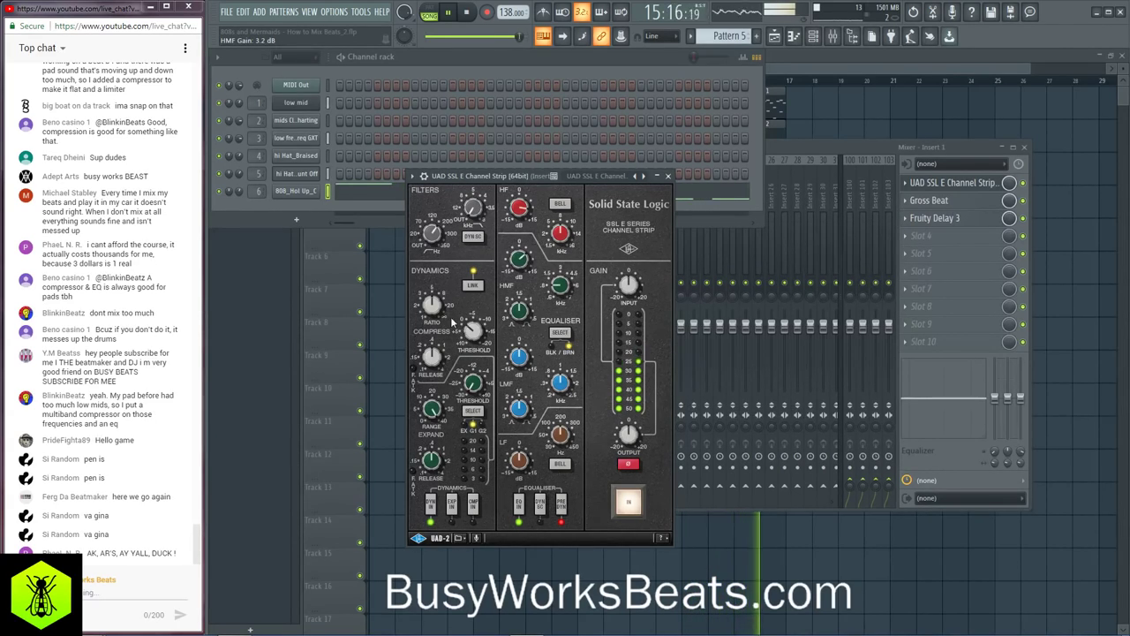
Step: Enable the strip's compressor with fast attack and set its ratio to about 2.58:1
key("space")
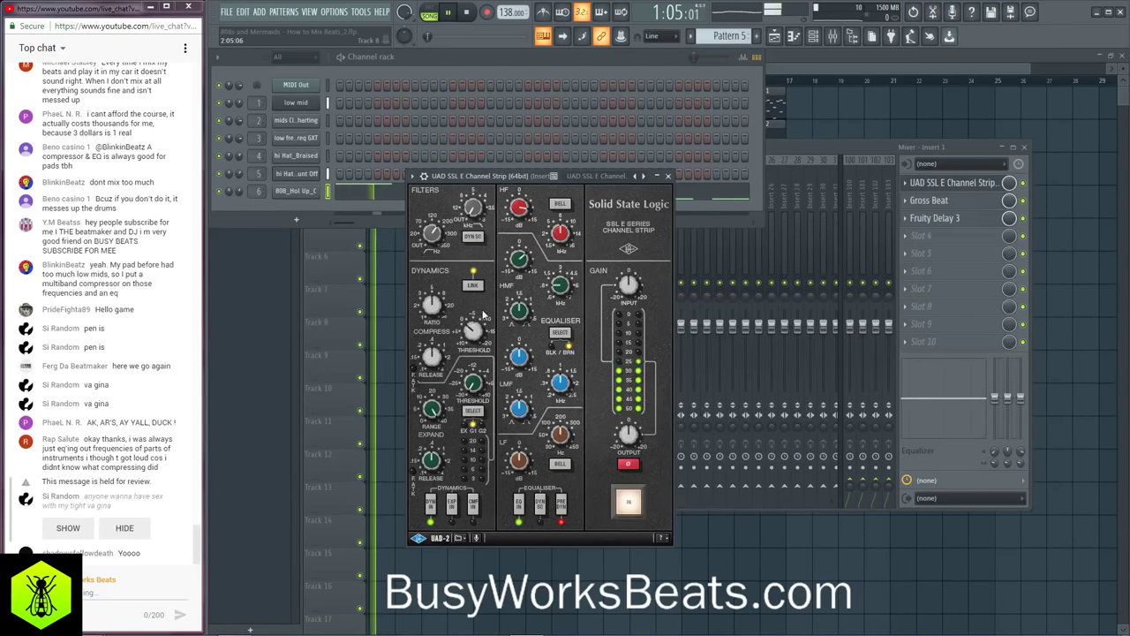
key("space")
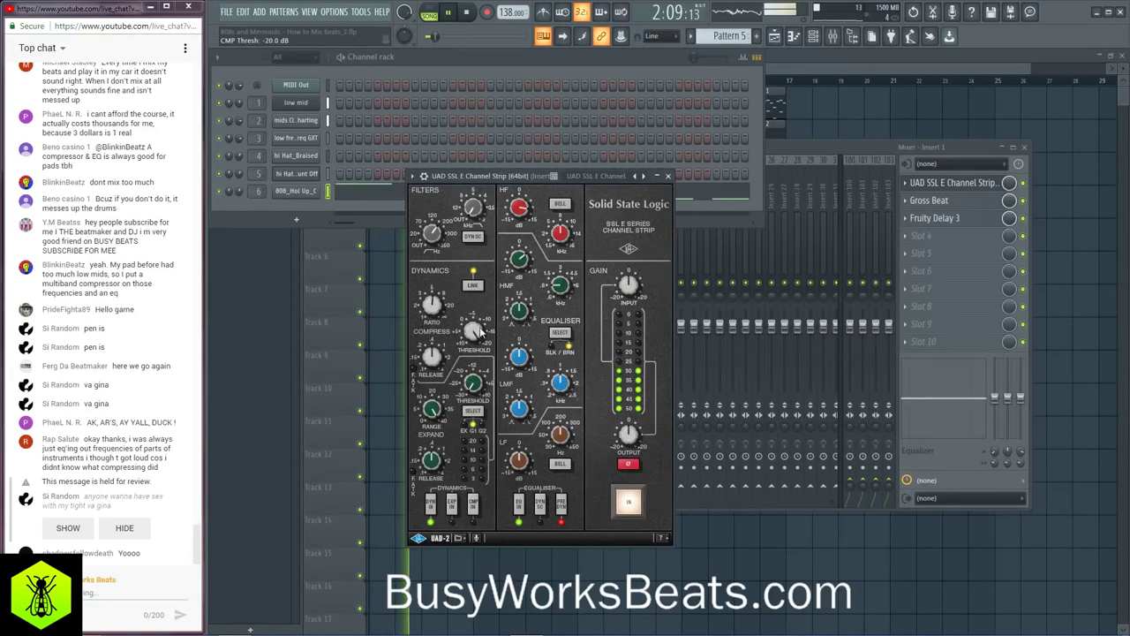
left_click(415, 372)
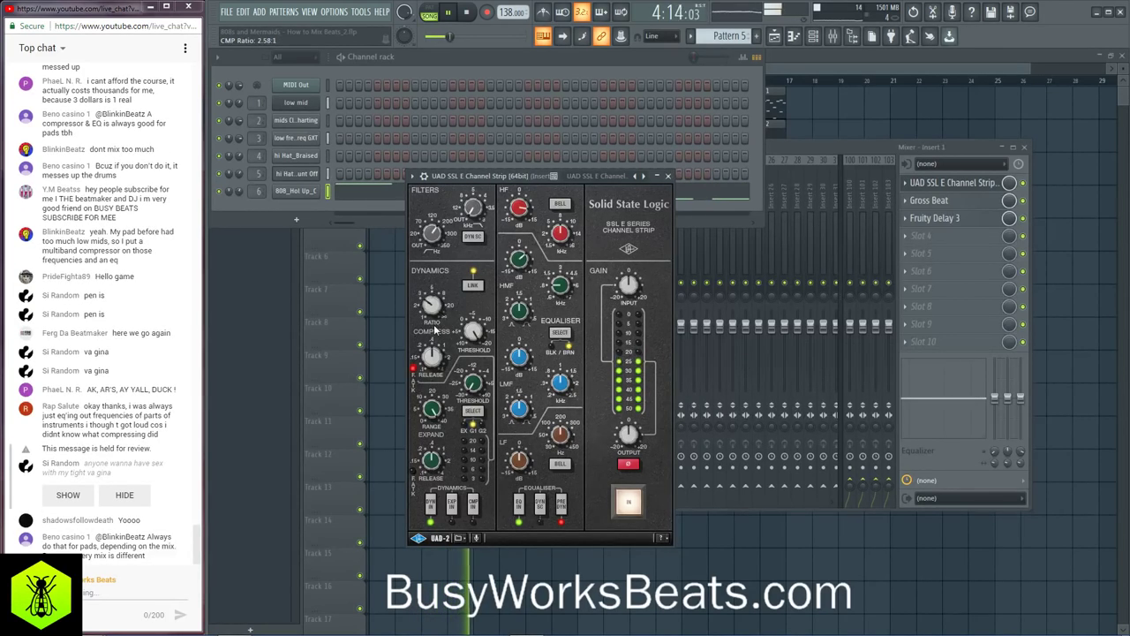
key("space")
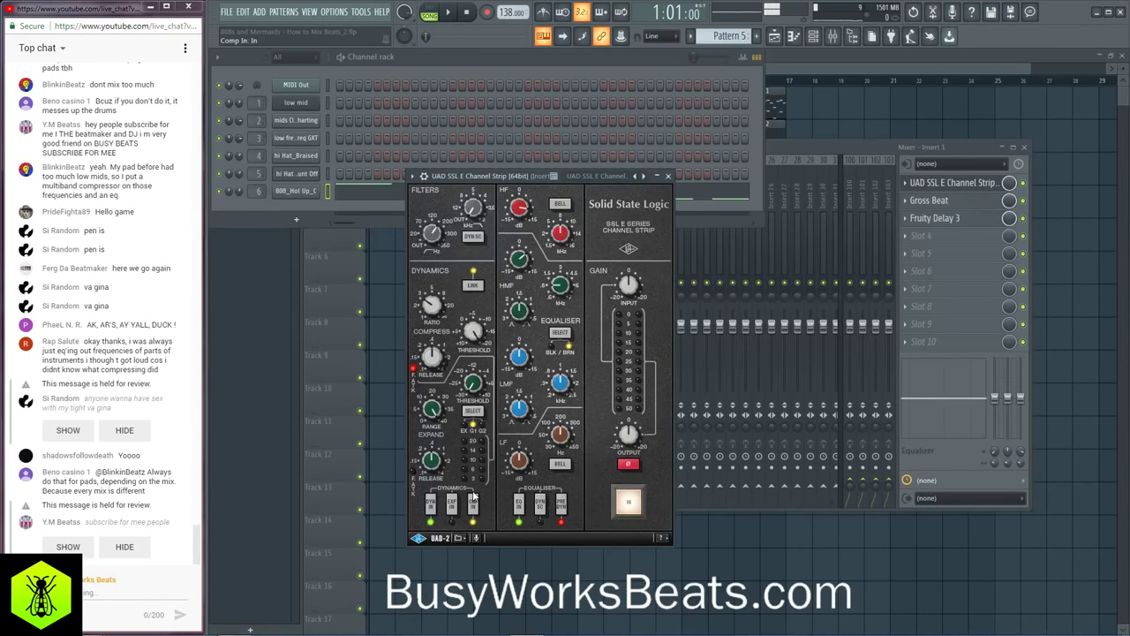
Step: Set the compressor threshold on Insert 1's channel strip to about -15.7 dB while listening to the song
key("space")
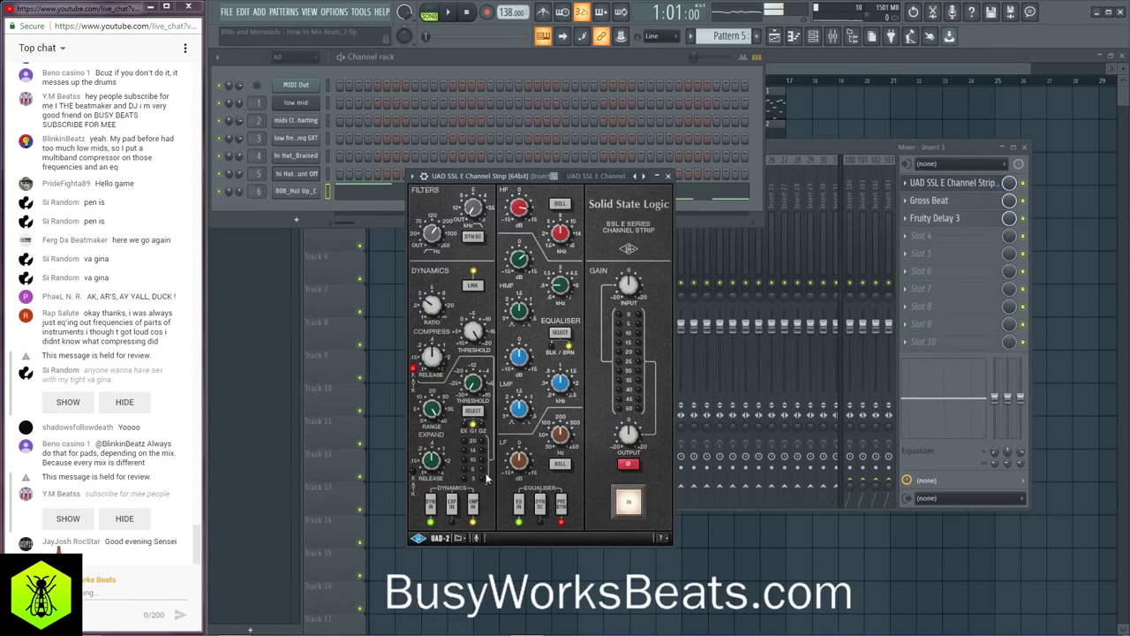
key("space")
key("space")
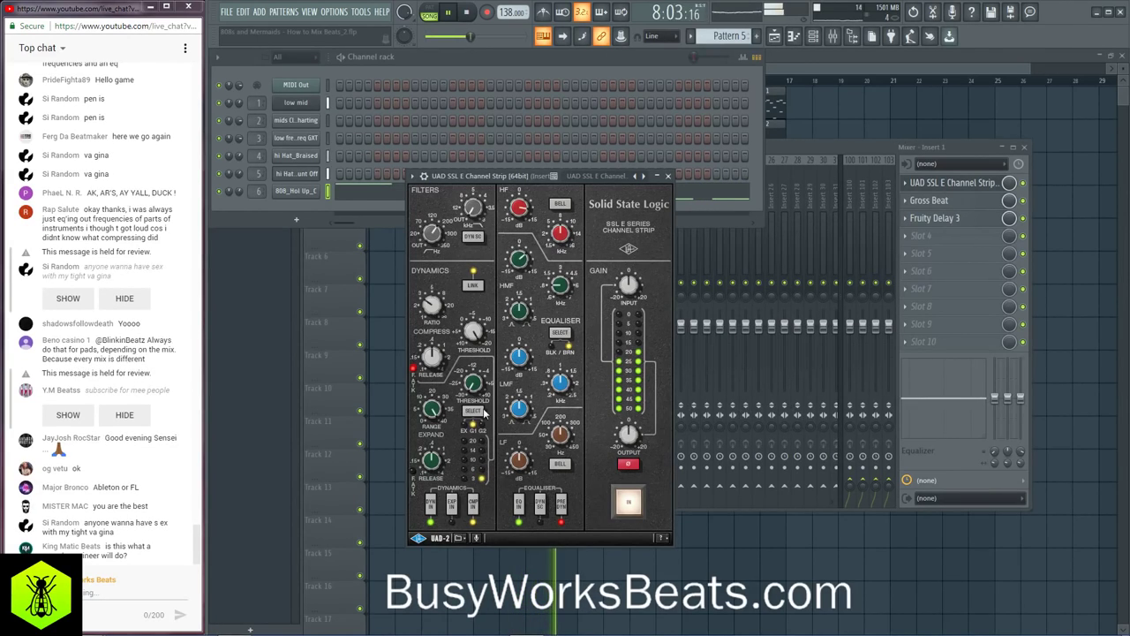
left_click_drag(475, 334, 480, 348)
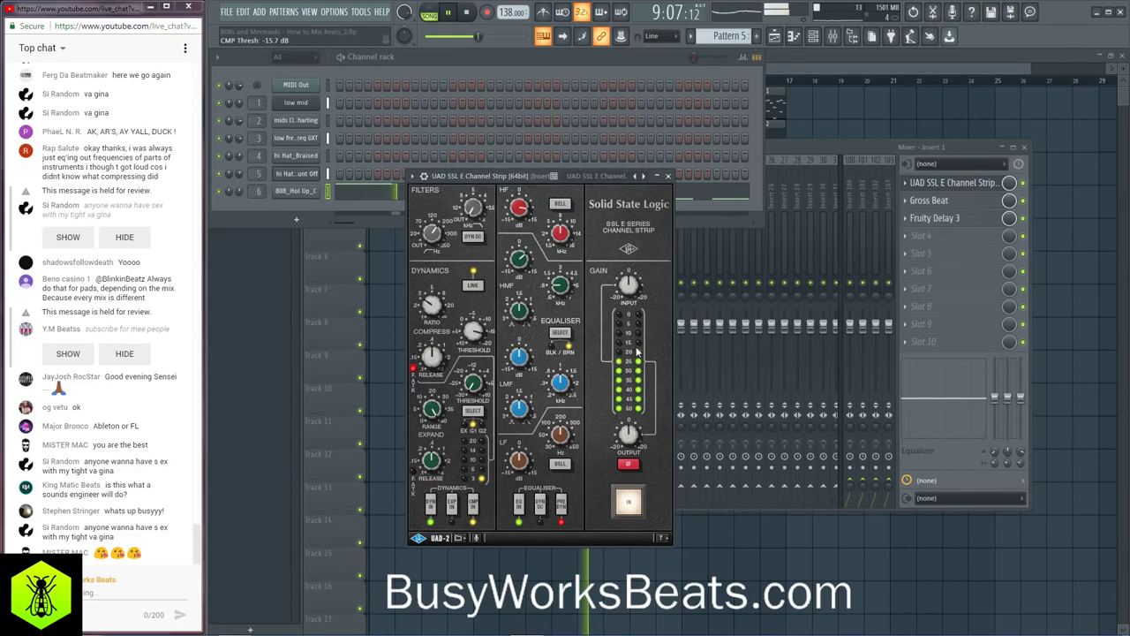
Step: Close Insert 1's channel strip and open the UAD SSL E Channel Strip on Insert 2
left_click(672, 175)
left_click(779, 147)
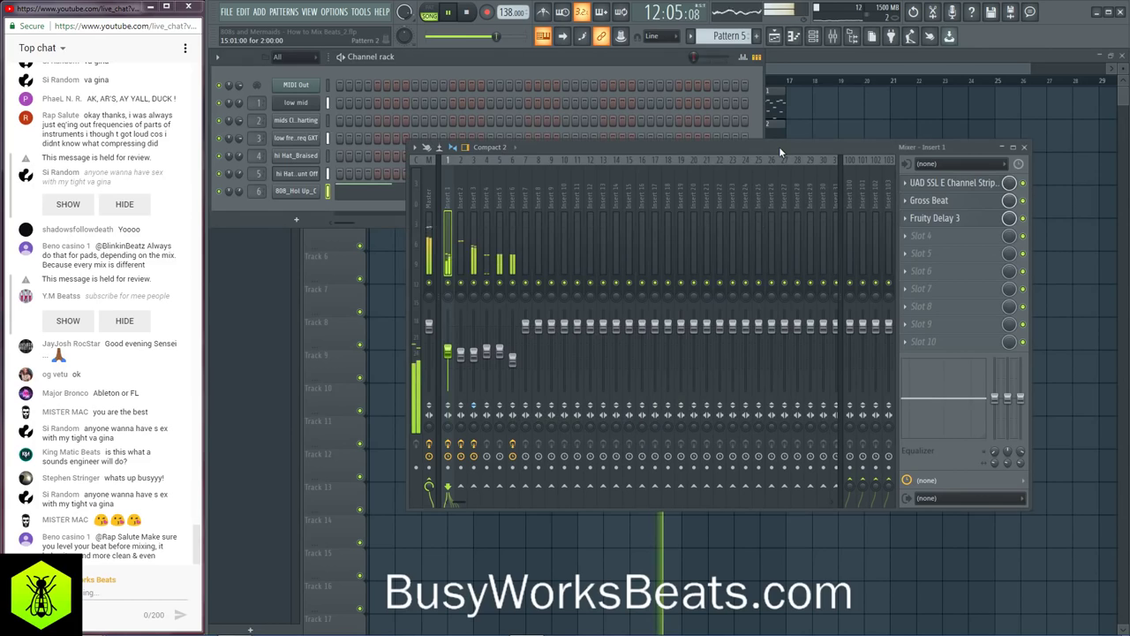
left_click(460, 193)
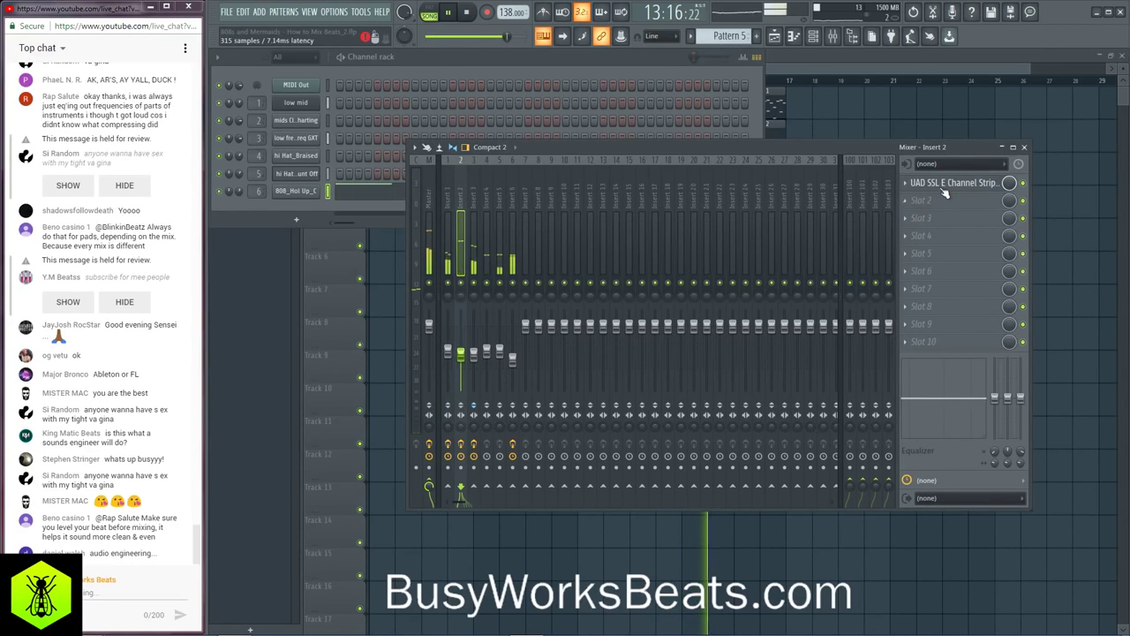
left_click(950, 182)
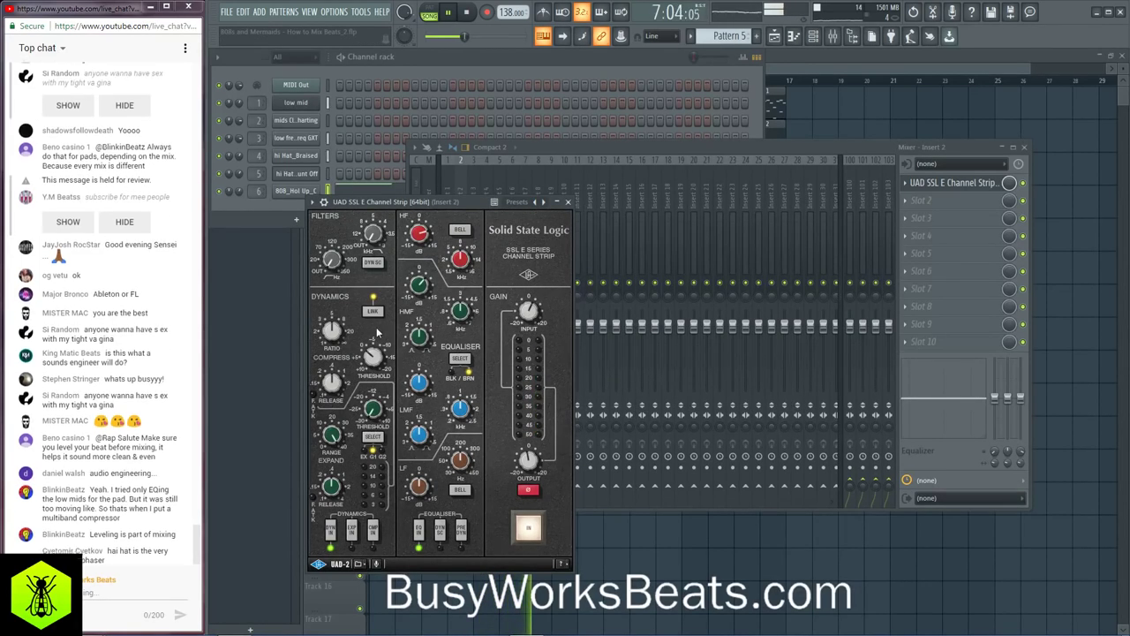
Step: Enable the compressor section of the SSL E Channel Strip on Insert 2 and restart playback to hear it
left_click(374, 528)
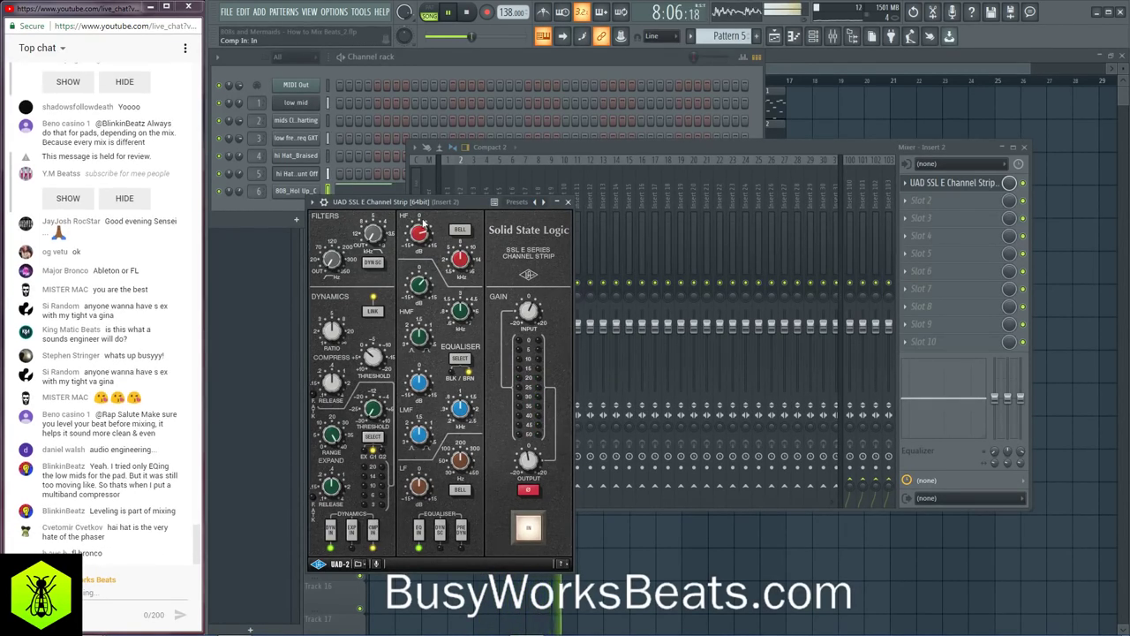
left_click_drag(406, 202, 452, 195)
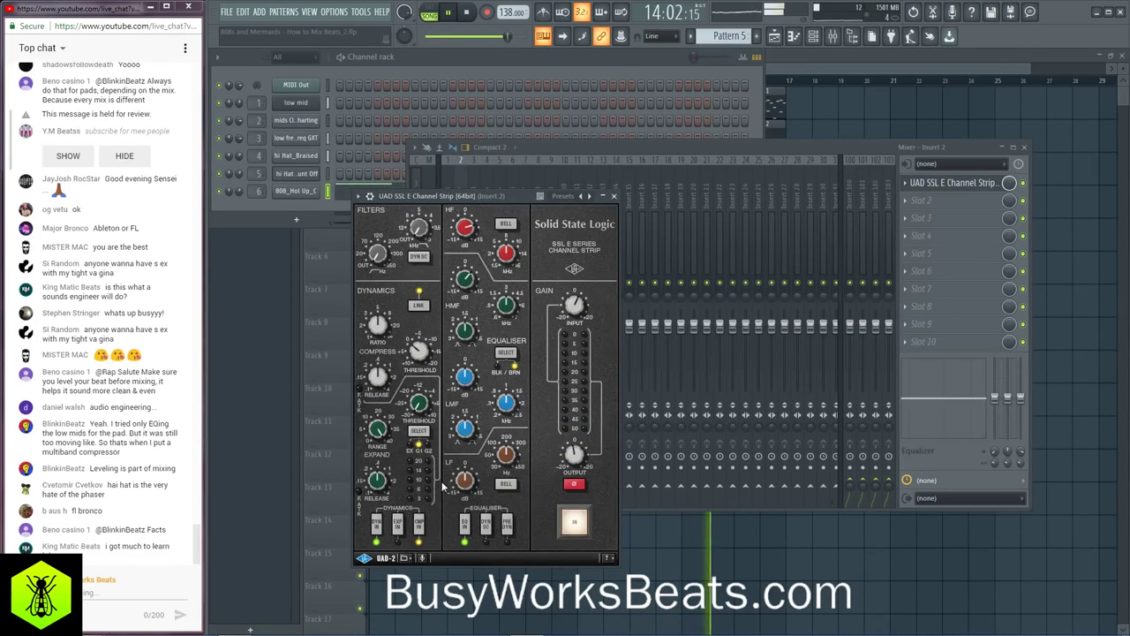
key("space")
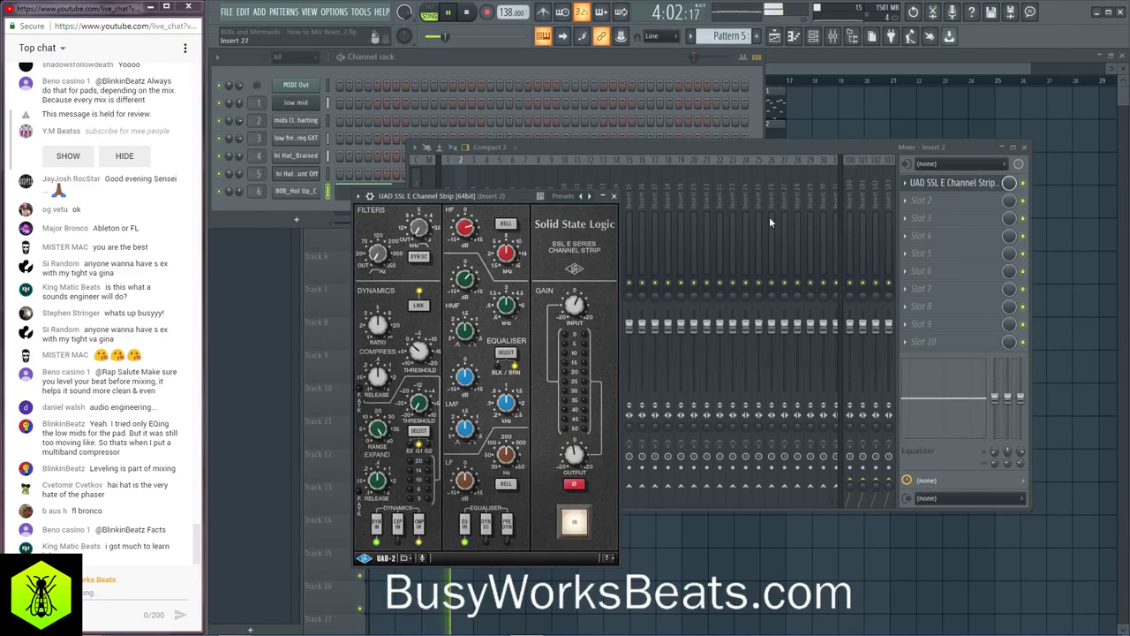
Step: Move the SSL E Channel Strip to slot 2, load Ozone 8 Dynamics into slot 1, and show the controls for all bands
left_click_drag(938, 183, 933, 198)
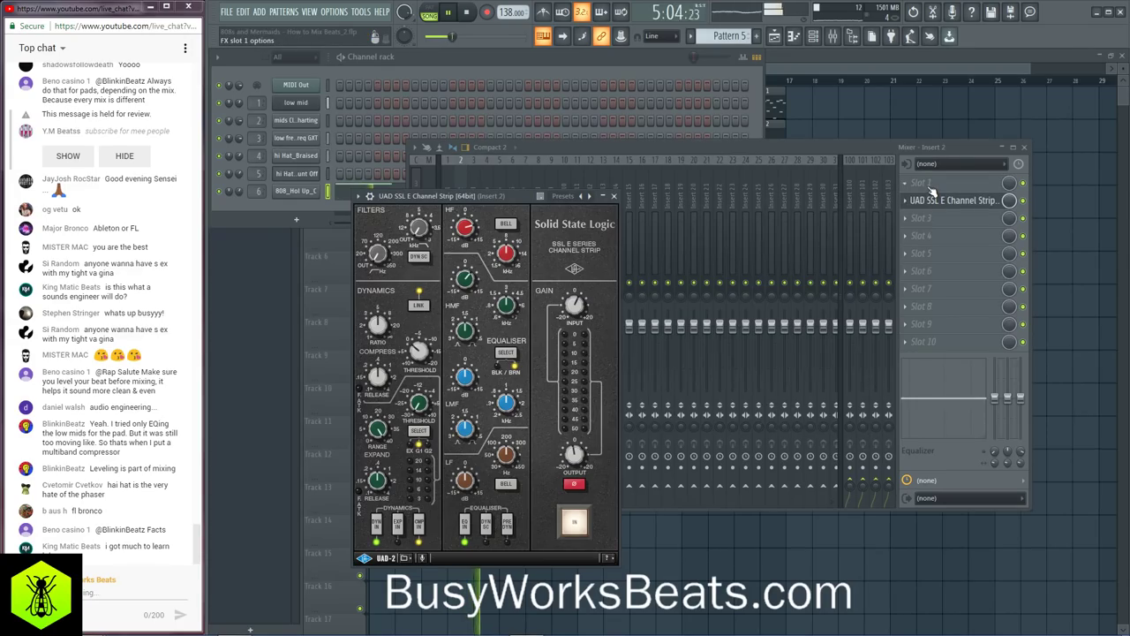
left_click(930, 189)
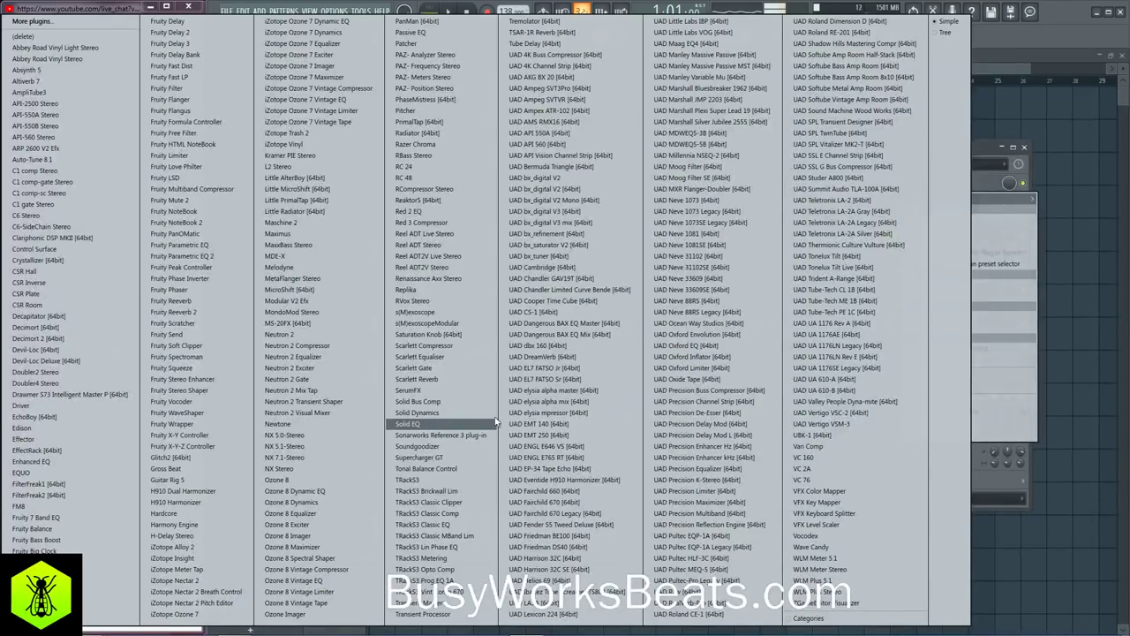
left_click(322, 502)
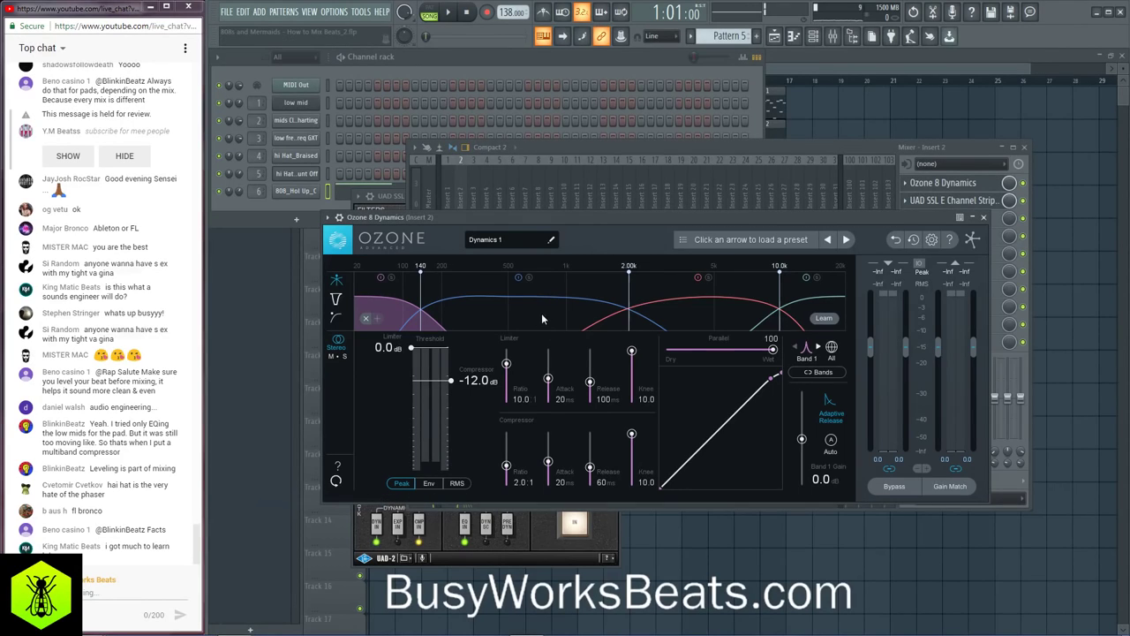
left_click_drag(859, 216, 854, 137)
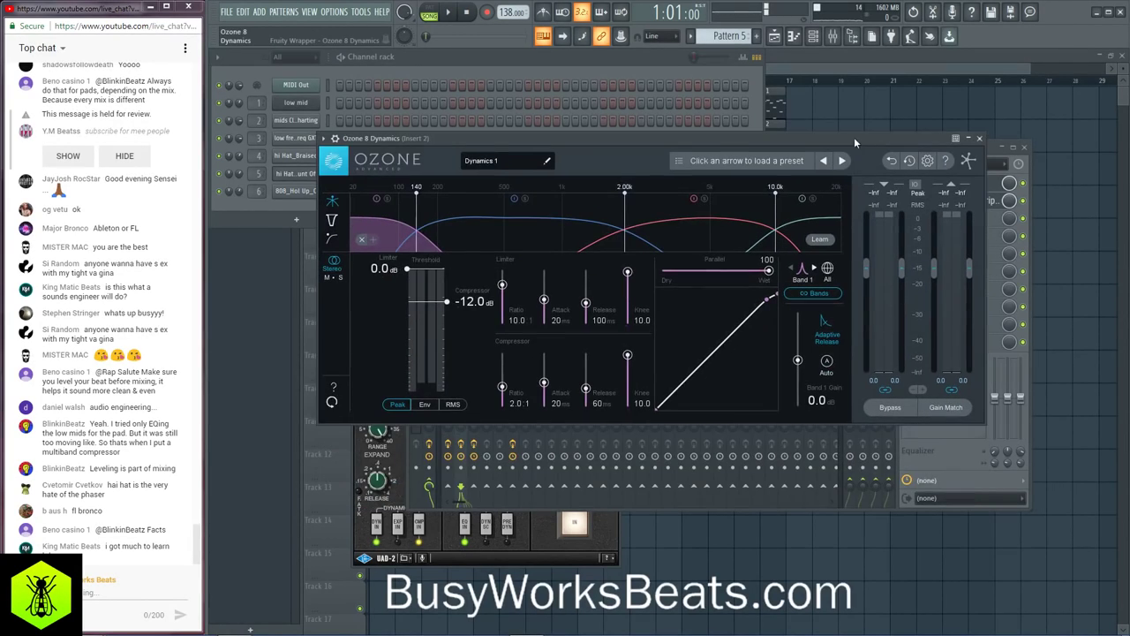
left_click(829, 268)
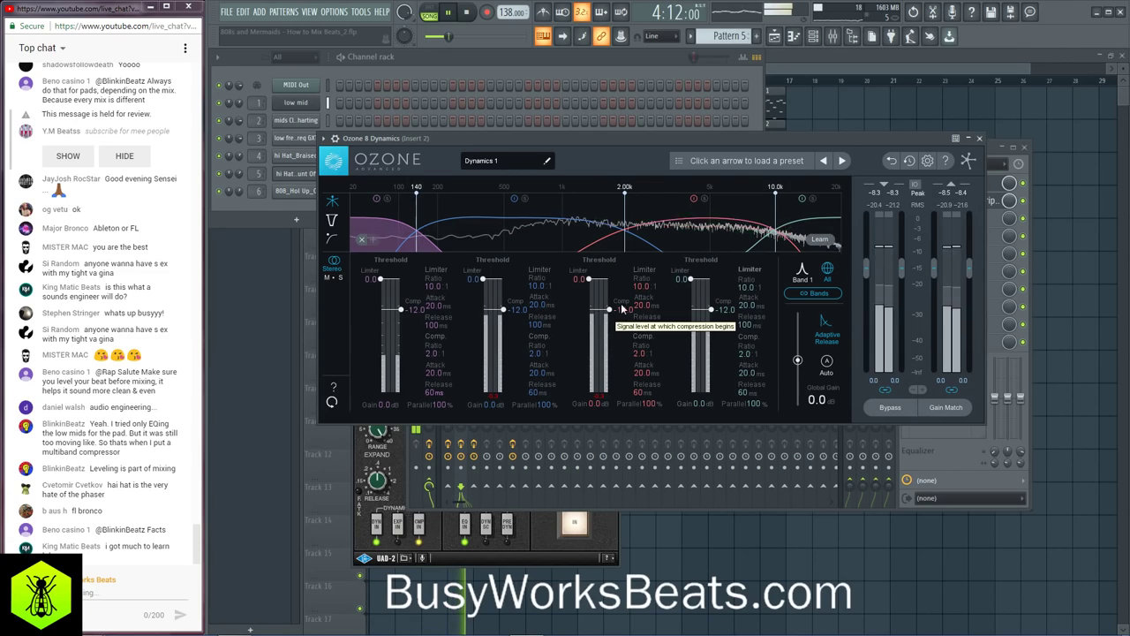
Step: Set the compressor threshold to -17.0 dB and the compressor attack to 14.0 ms on all linked bands
left_click_drag(622, 308, 622, 323)
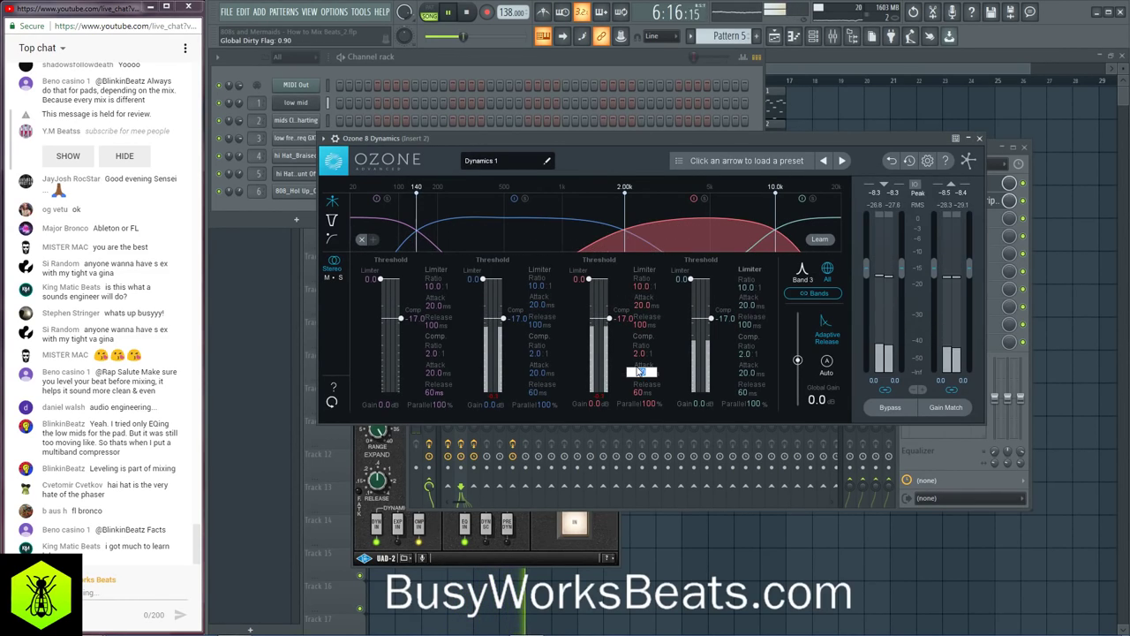
left_click_drag(640, 372, 637, 374)
key("space")
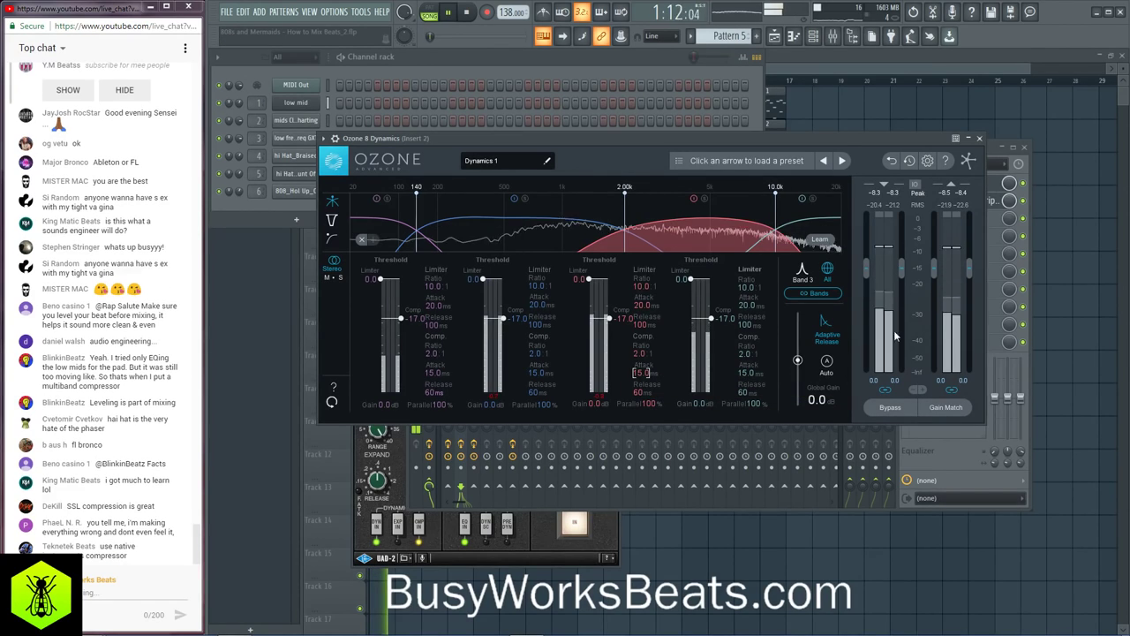
type("9")
key("Return")
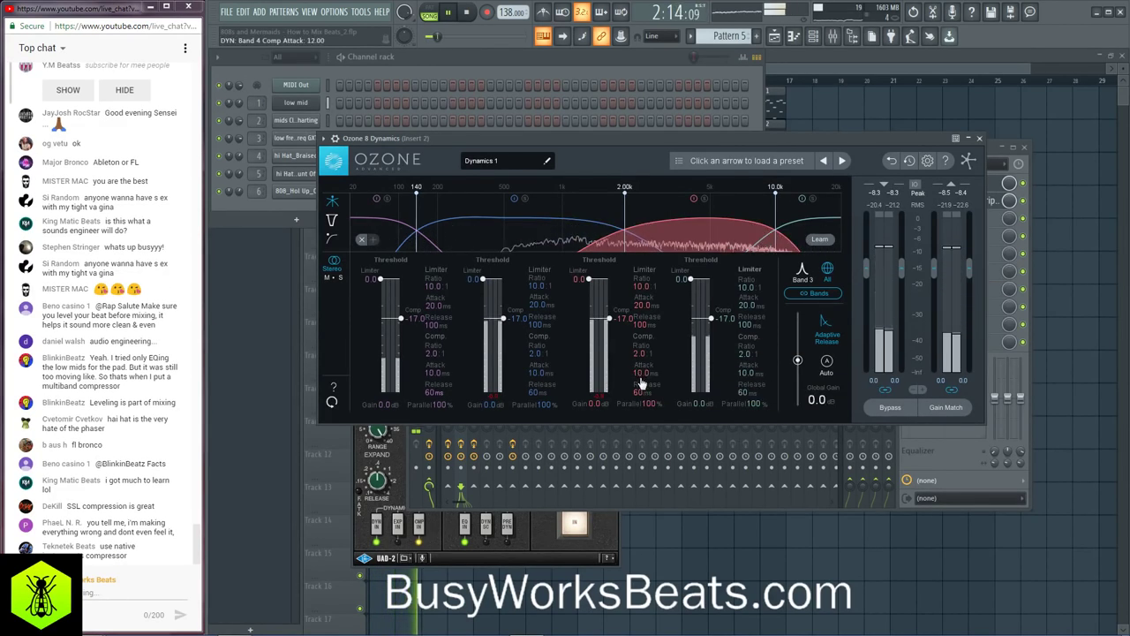
left_click_drag(645, 379, 648, 373)
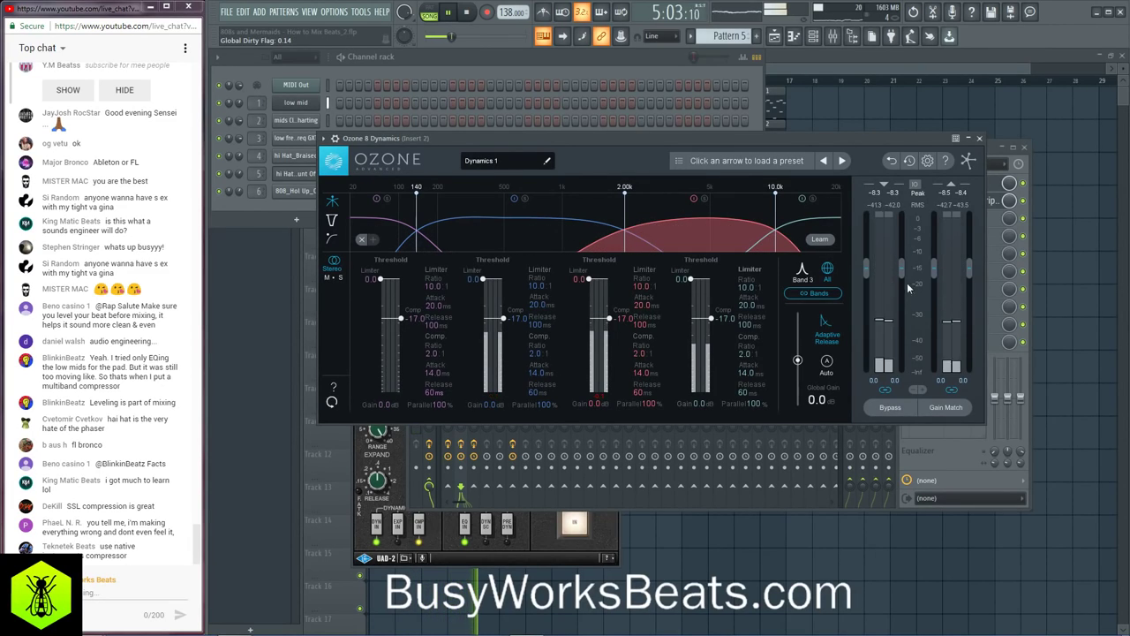
Step: Set the Ozone 8 Dynamics input gain to +4.7 dB and output gain to -1.3 dB, and close the plugin
left_click_drag(903, 269, 901, 248)
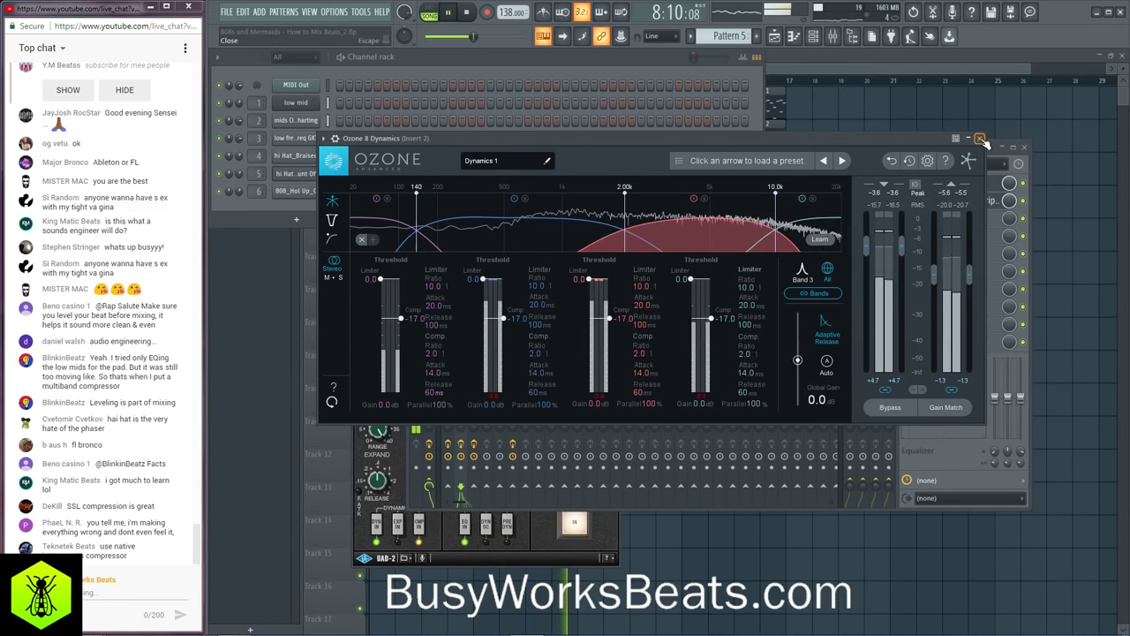
left_click(979, 138)
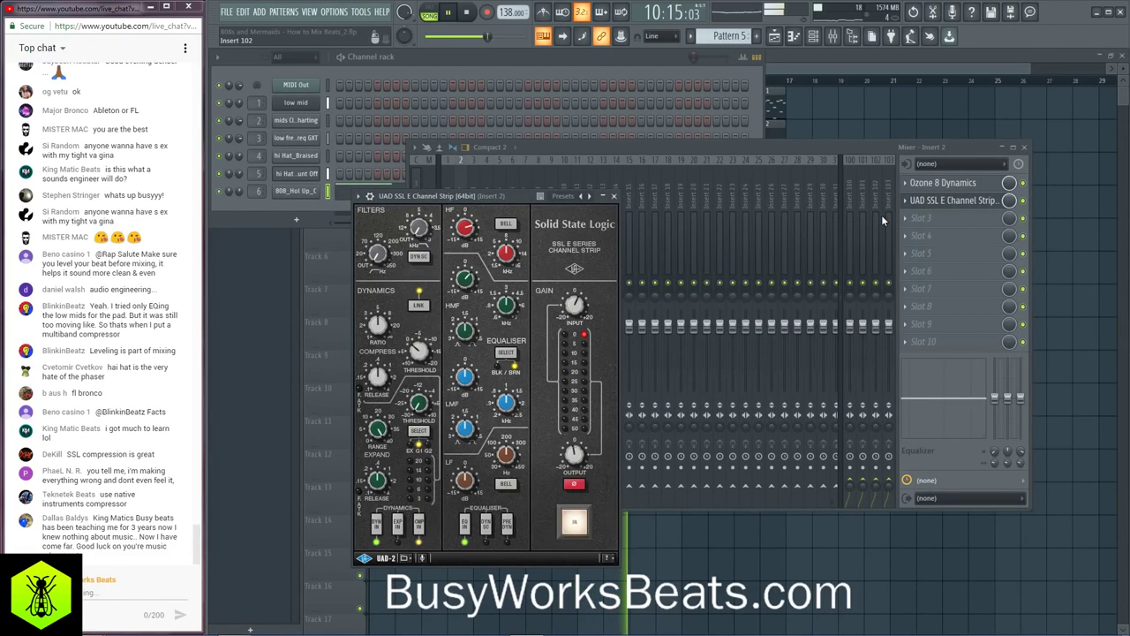
Step: Move the SSL E Channel Strip to slot 3 and load UAD UA 610-B into slot 2, leaving the preamp open
left_click_drag(938, 201, 933, 212)
key("space")
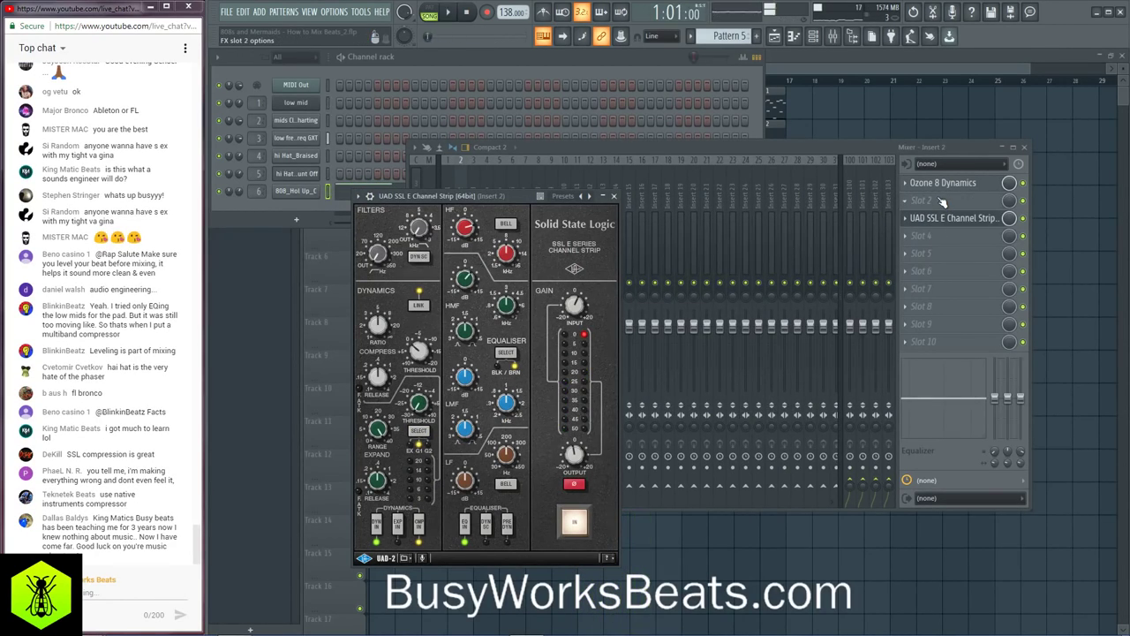
left_click(921, 201)
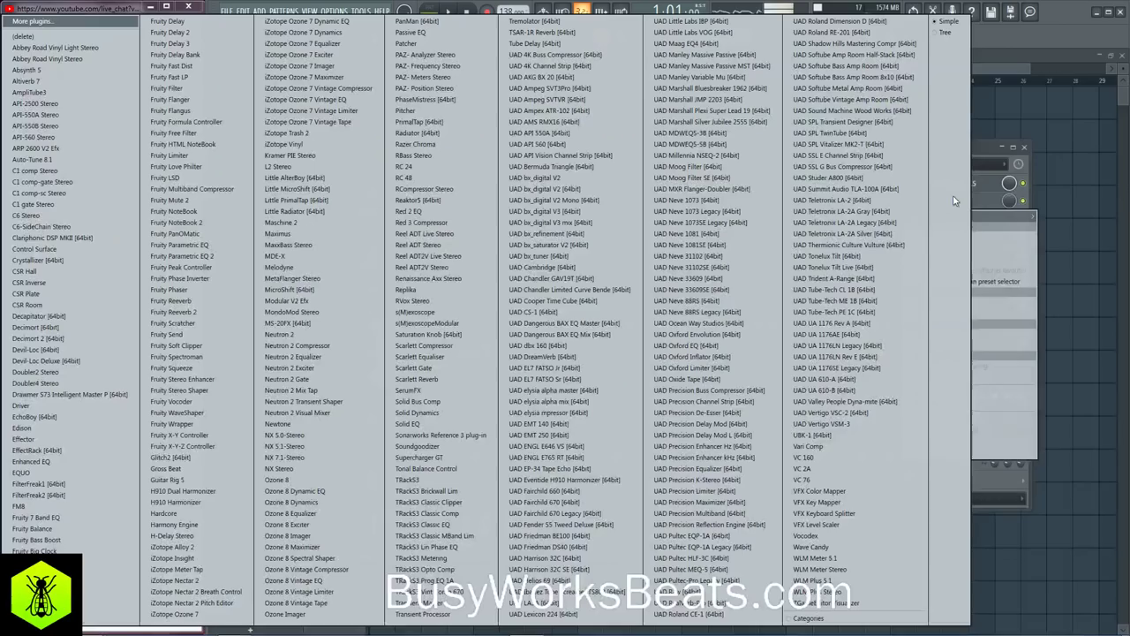
left_click(857, 390)
left_click_drag(297, 111, 573, 126)
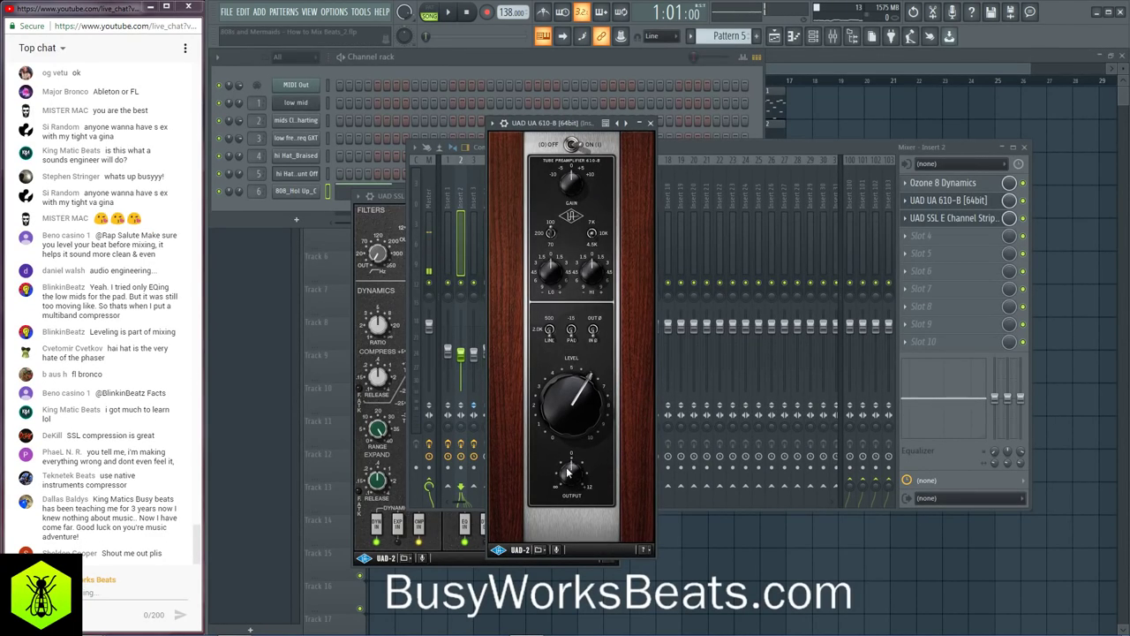
left_click(468, 147)
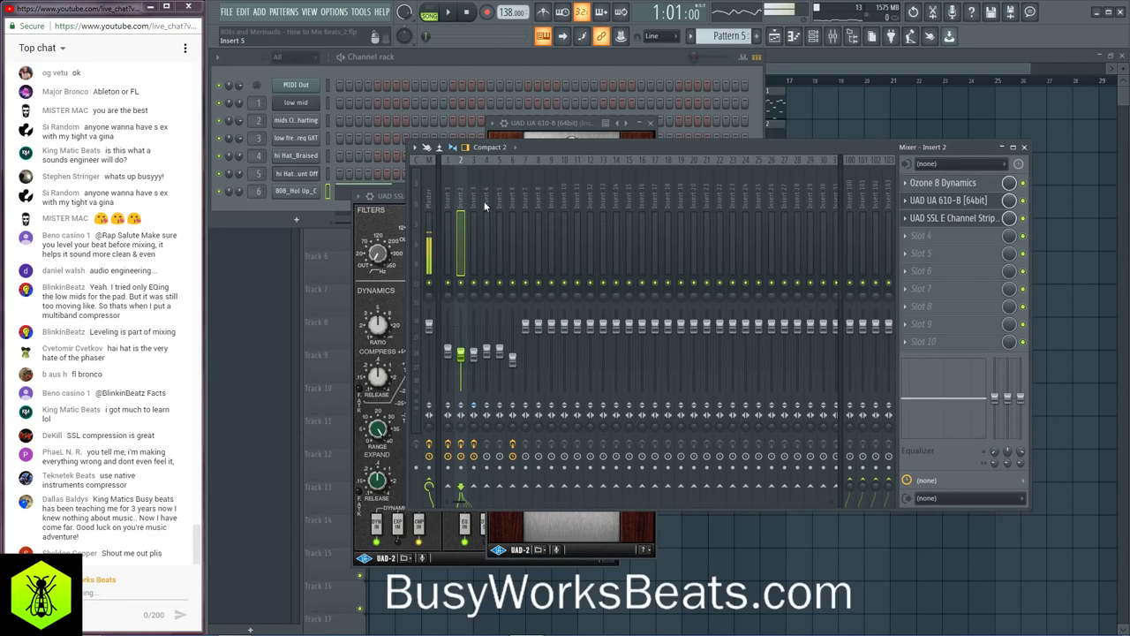
left_click(976, 217)
left_click(975, 202)
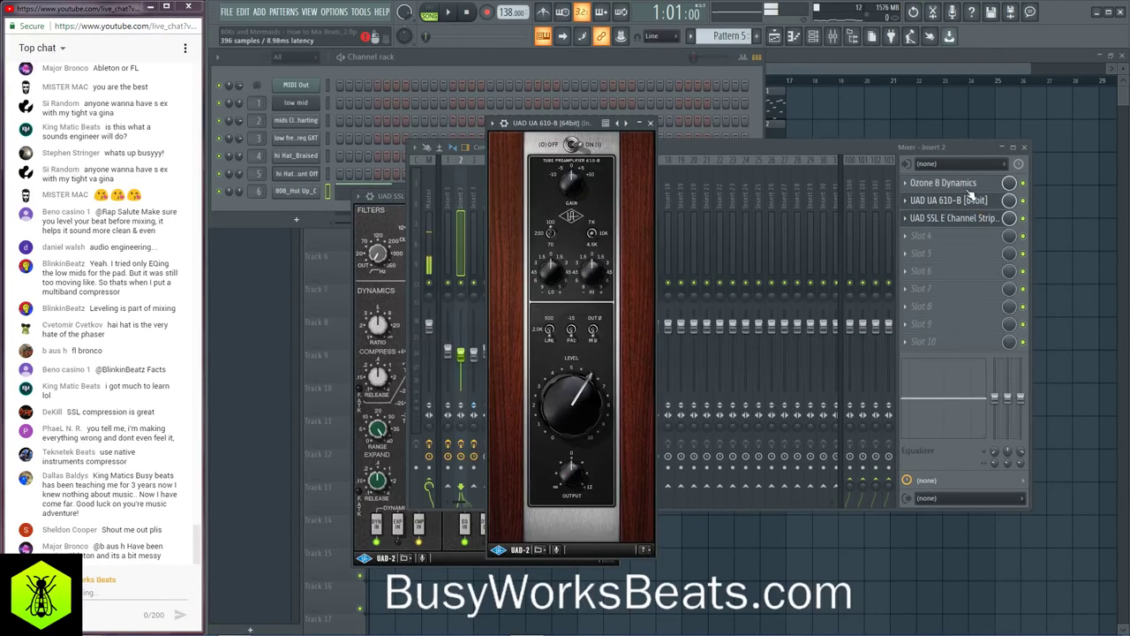
Step: While playing, set the UA 610-B input gain to +10 dB, raise its level, and set its output to -13.1 dB
key("space")
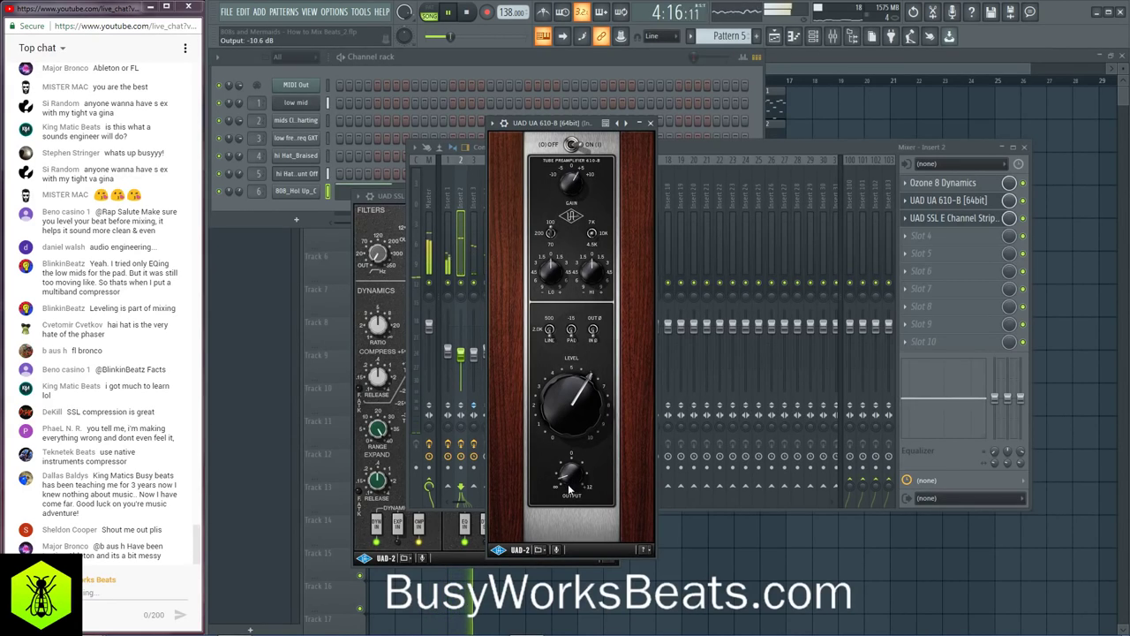
left_click_drag(571, 201, 570, 161)
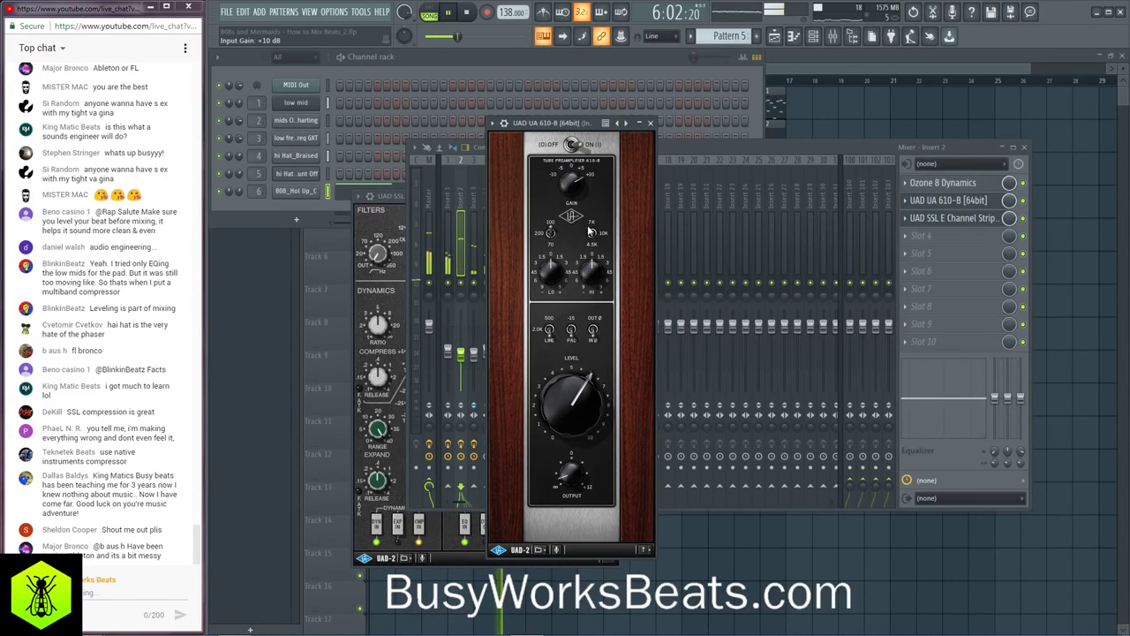
left_click_drag(576, 417, 563, 387)
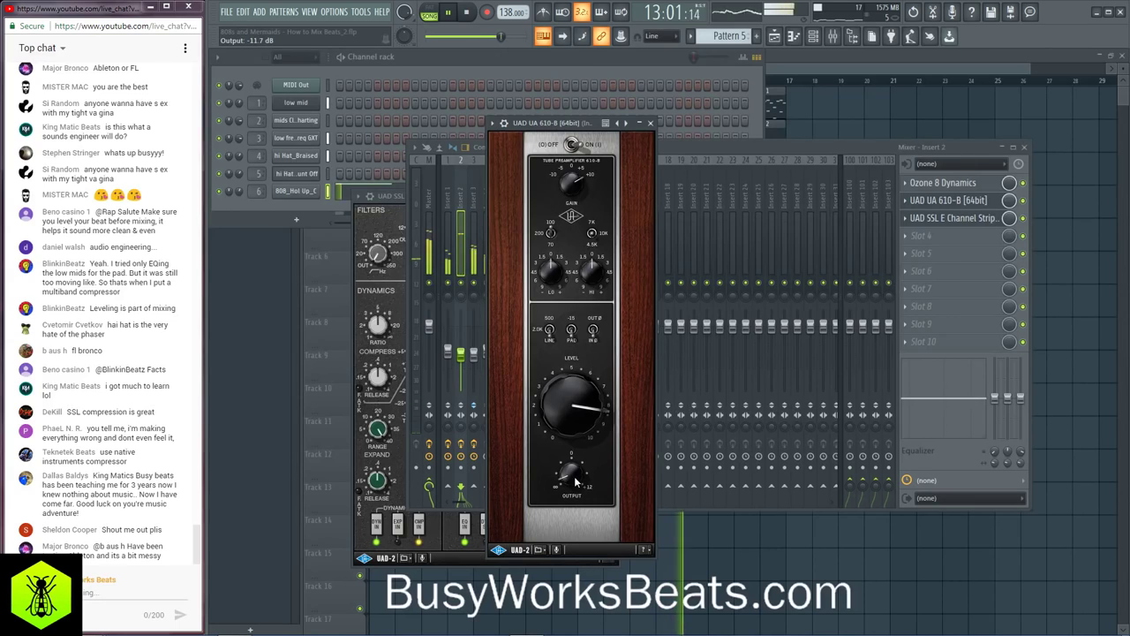
scroll(575, 481, "down", 2)
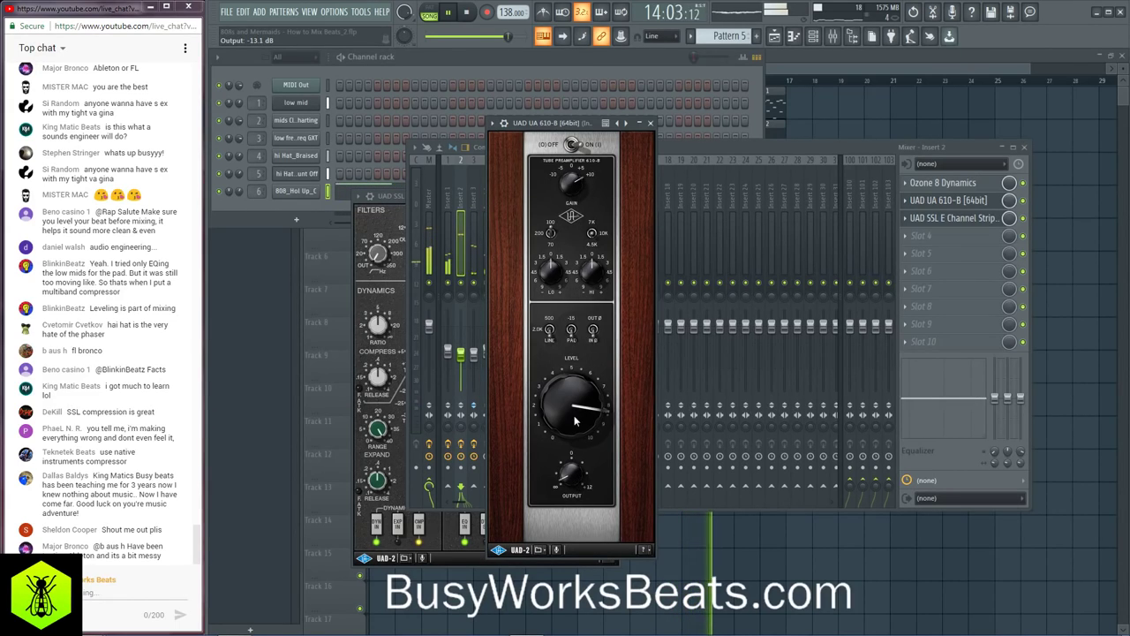
Step: Check the SSL channel strip and Ozone 8 Dynamics, close Ozone, and toggle its effect slot to compare the sound
left_click(954, 218)
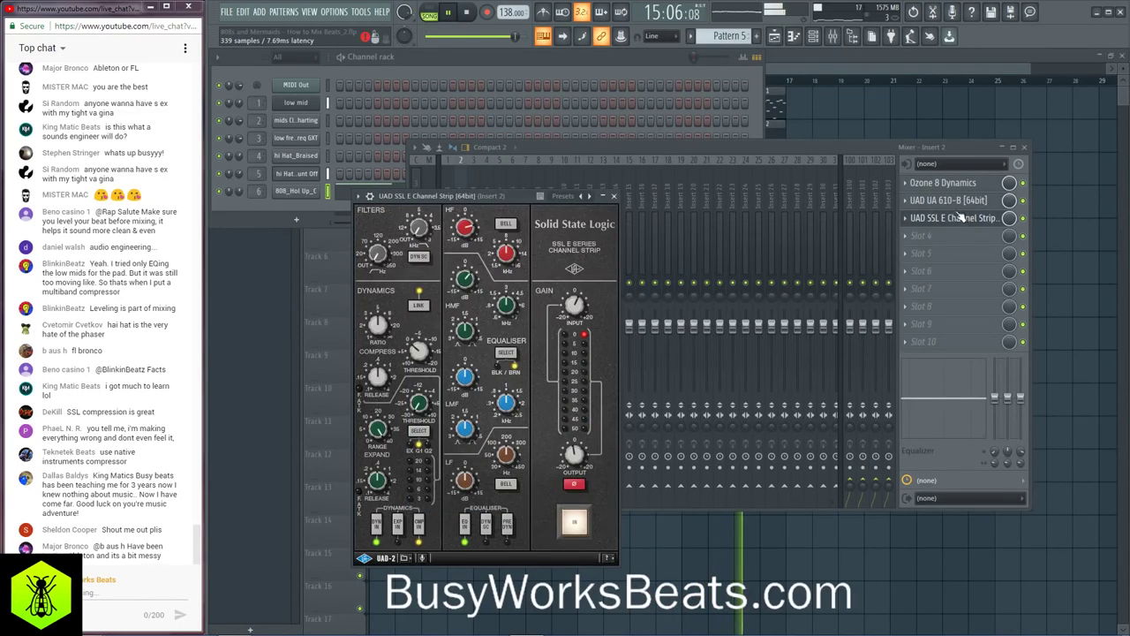
left_click(961, 184)
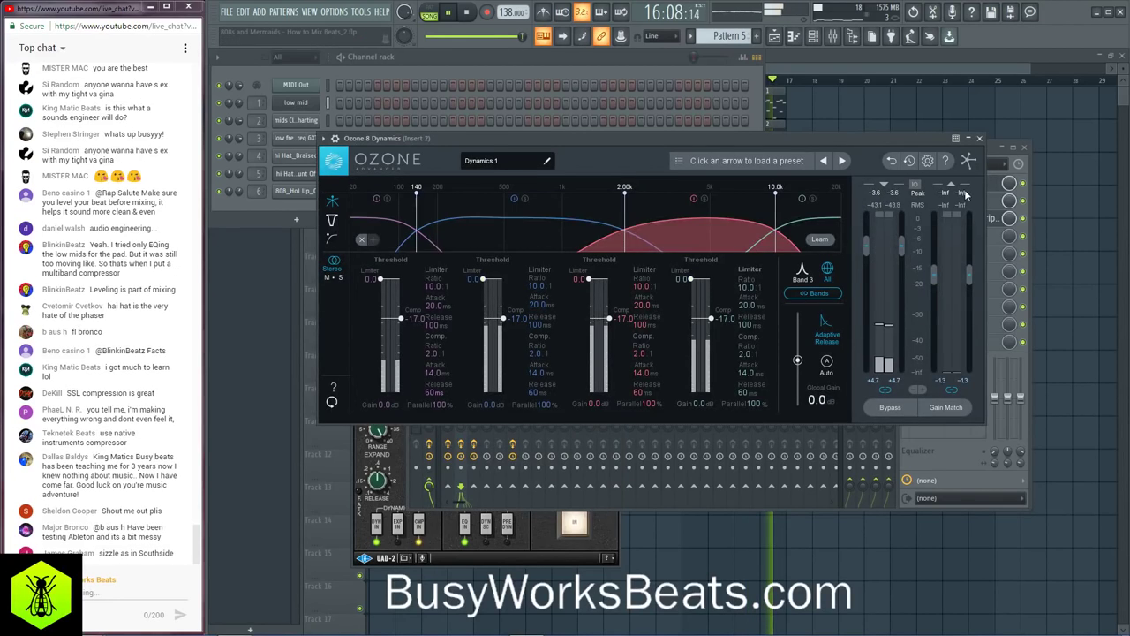
left_click(979, 140)
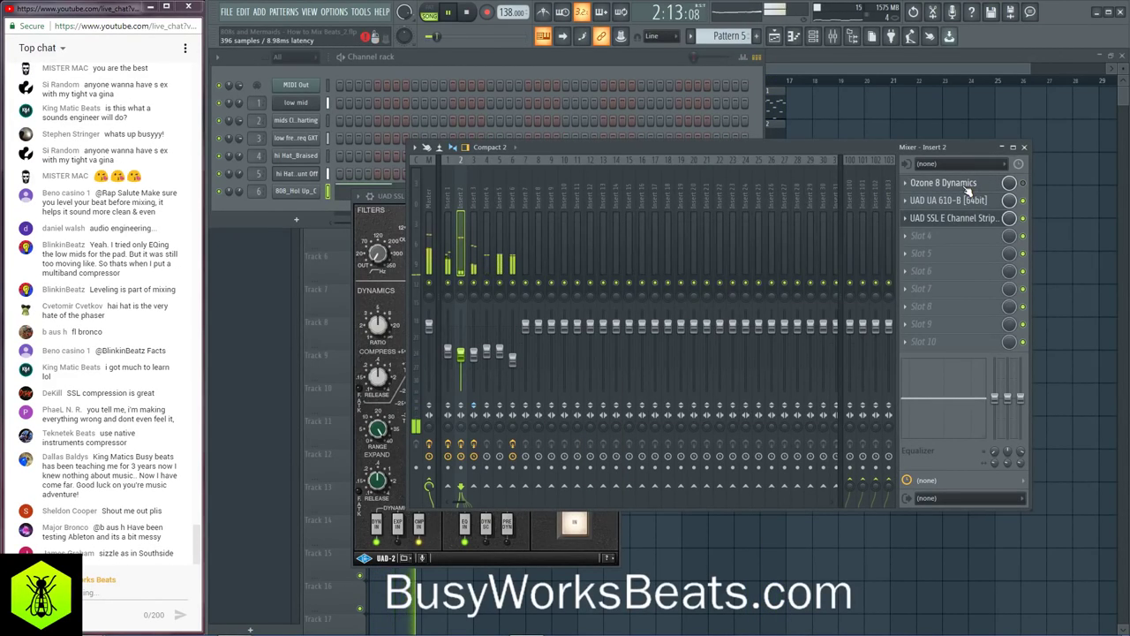
left_click(1023, 183)
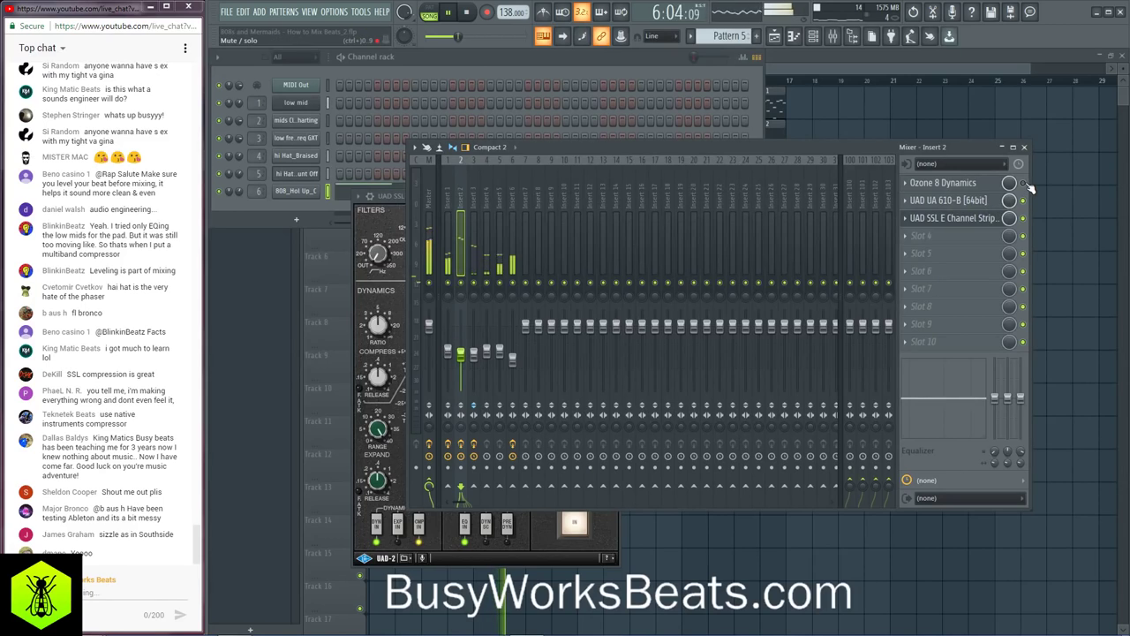
Step: Browse the Snares folder of the No Games drum kit and audition Snare_Bags, Snare_BallOut and Snare-Light during playback
key("alt+F8")
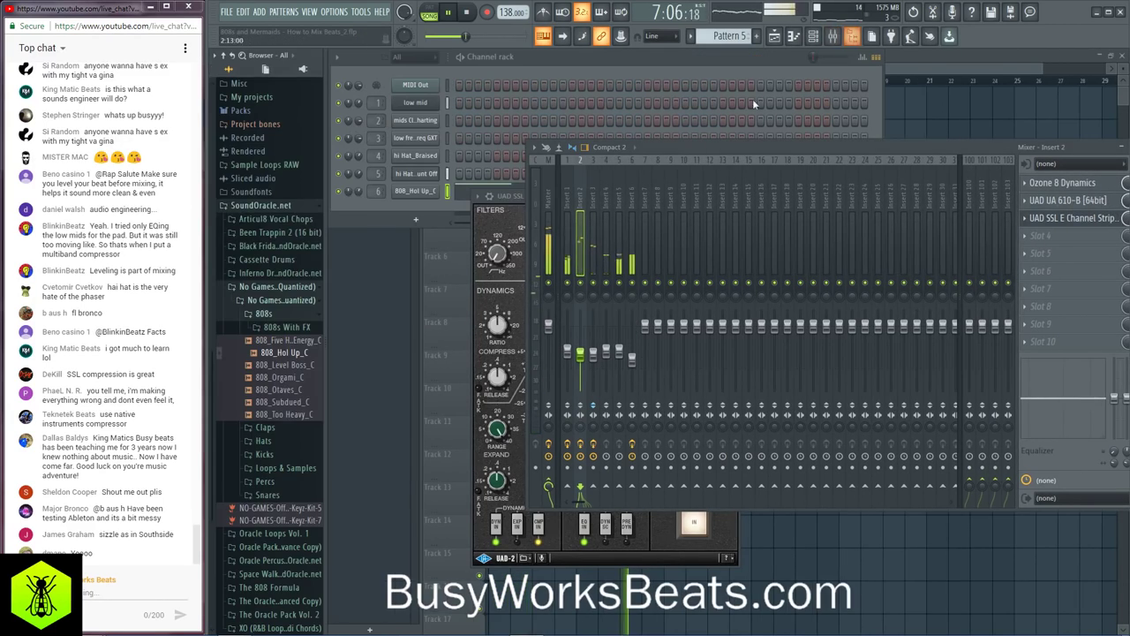
left_click(267, 495)
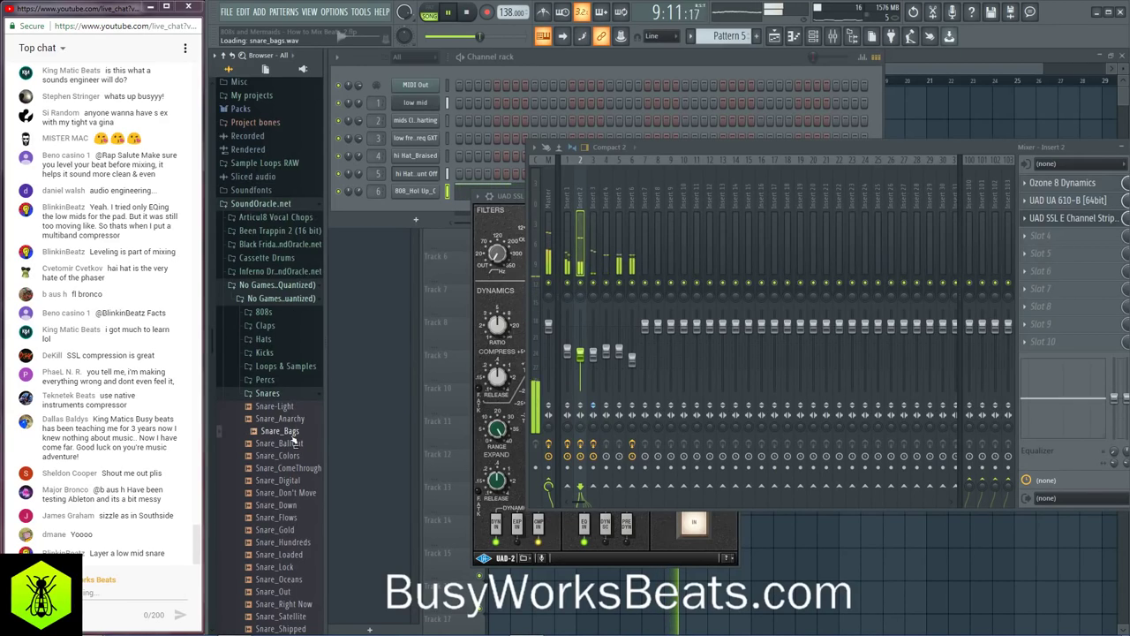
left_click(291, 443)
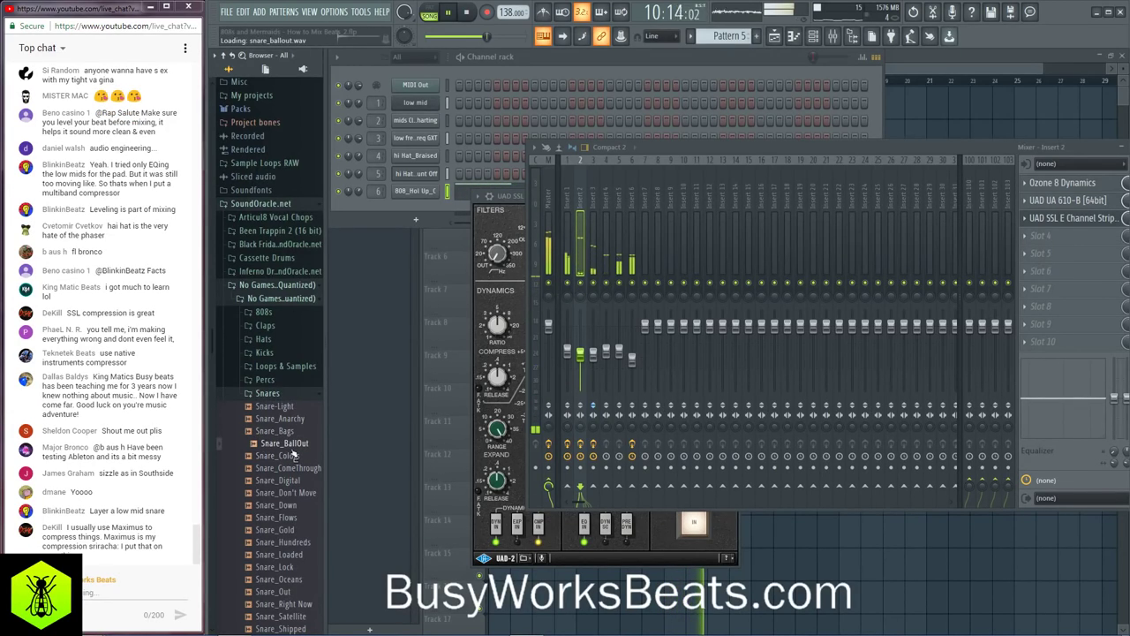
left_click(284, 408)
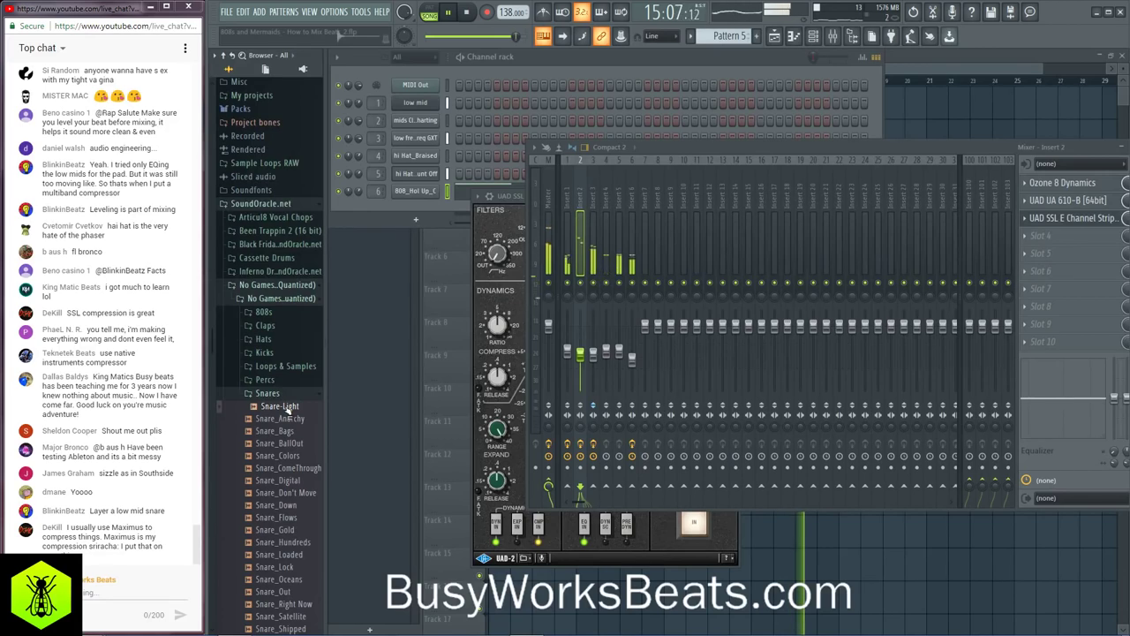
right_click(284, 408)
left_click(283, 409)
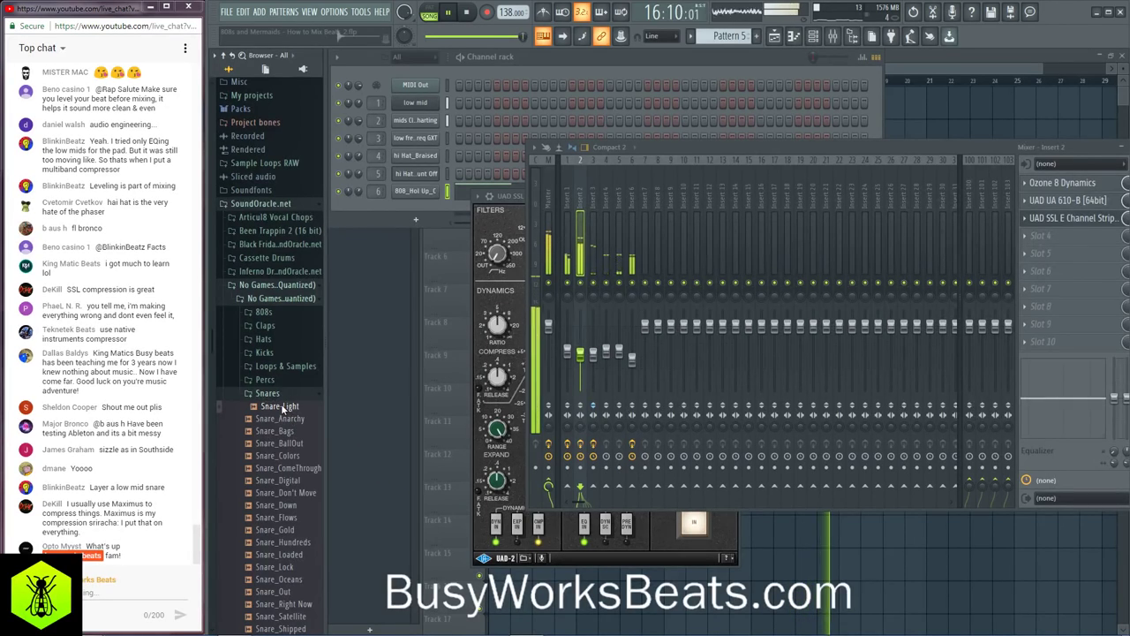
Step: Stop playback, add Snare-Light as a new channel in the channel rack, and route it to mixer track 2
key("space")
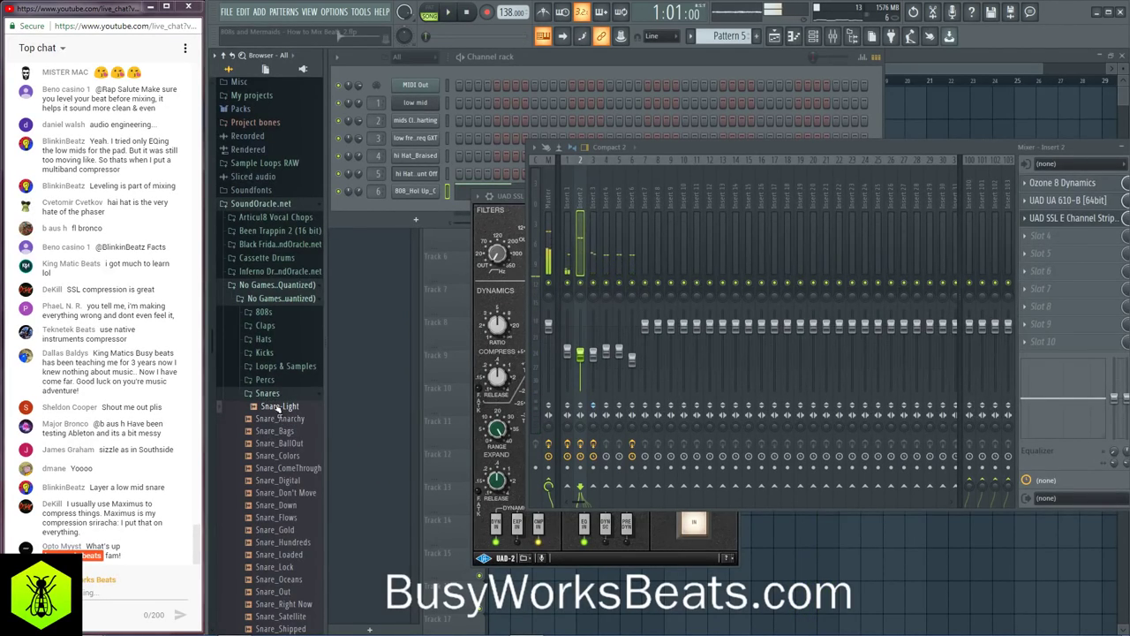
right_click(279, 411)
left_click(318, 414)
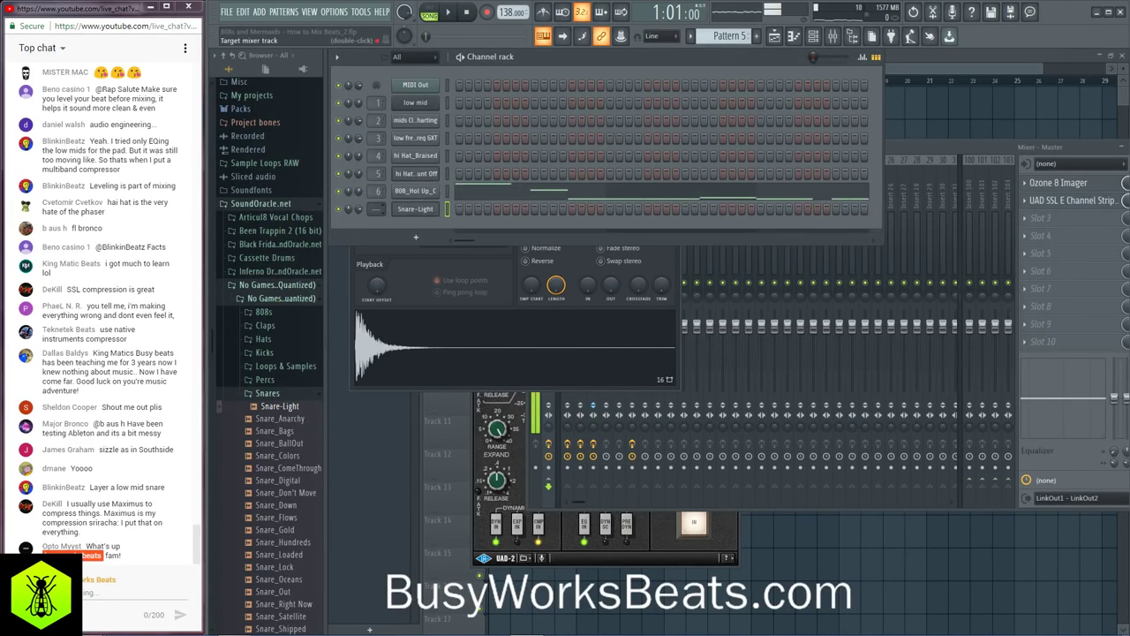
scroll(378, 209, "up", 2)
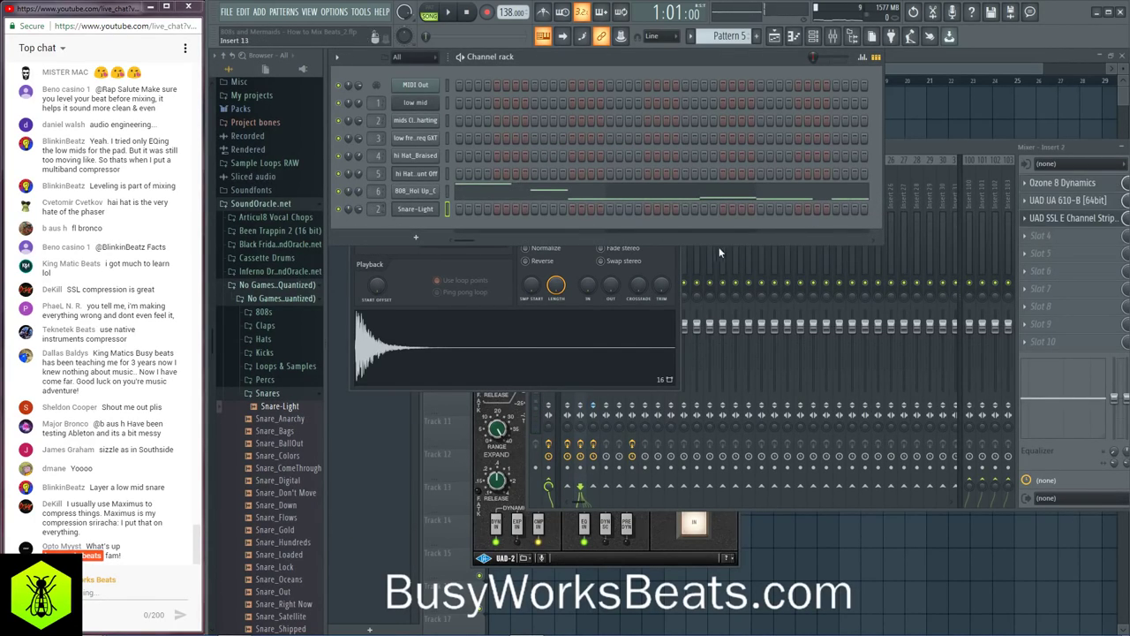
Step: Move the mixer fully into view, and program Snare-Light hits on steps 9 and 25 of Pattern 2
left_click(996, 148)
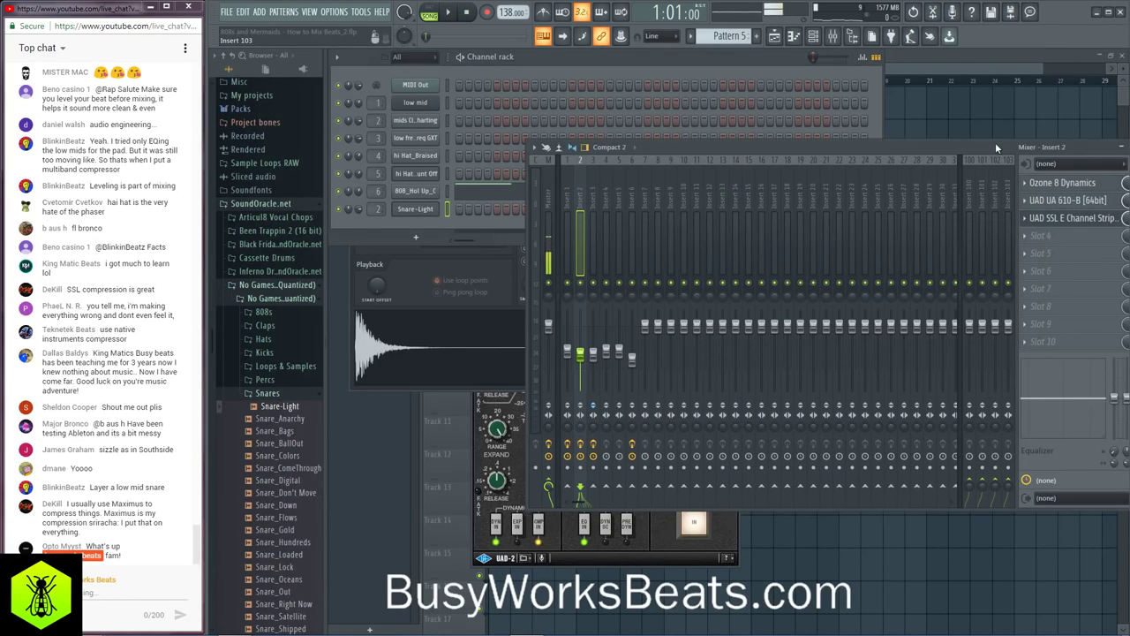
left_click_drag(974, 152, 846, 149)
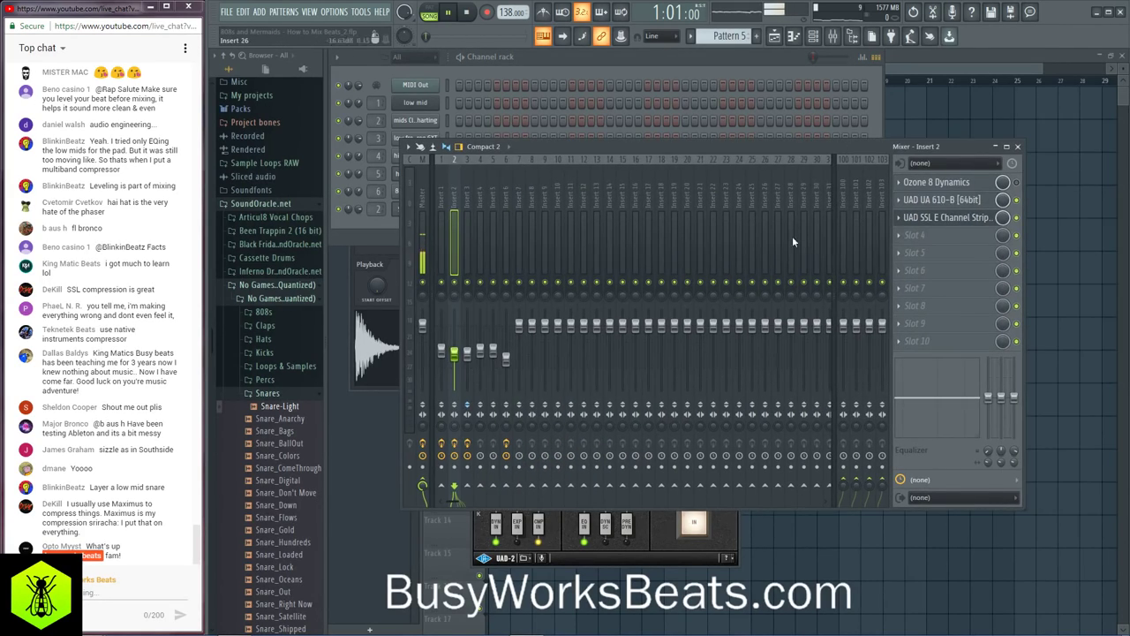
left_click(359, 209)
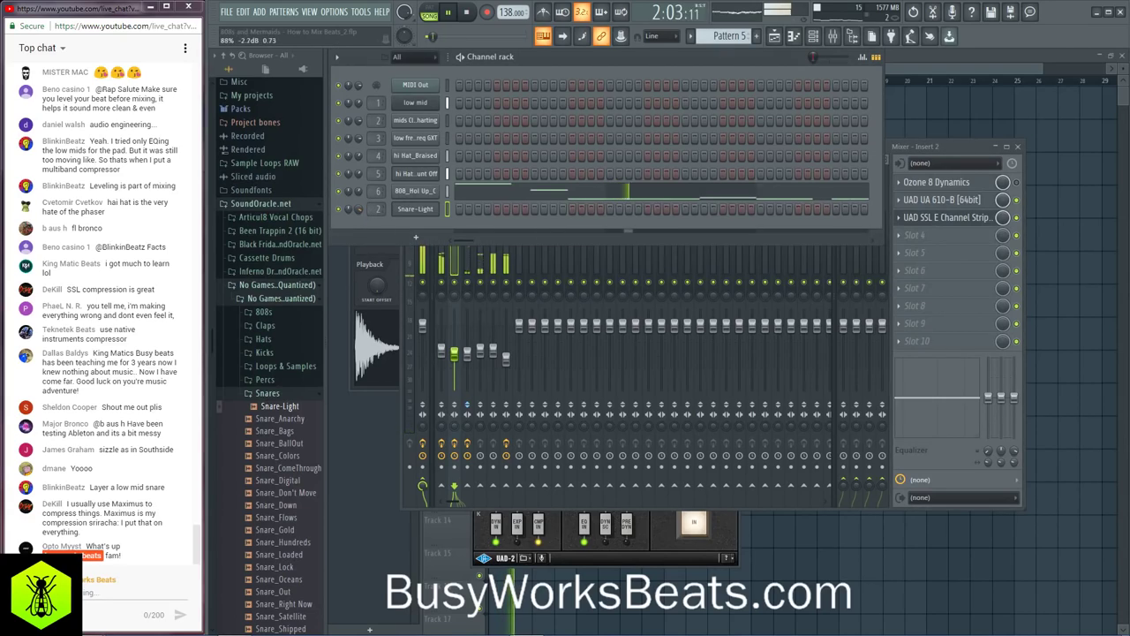
key("space")
scroll(729, 35, "up", 1)
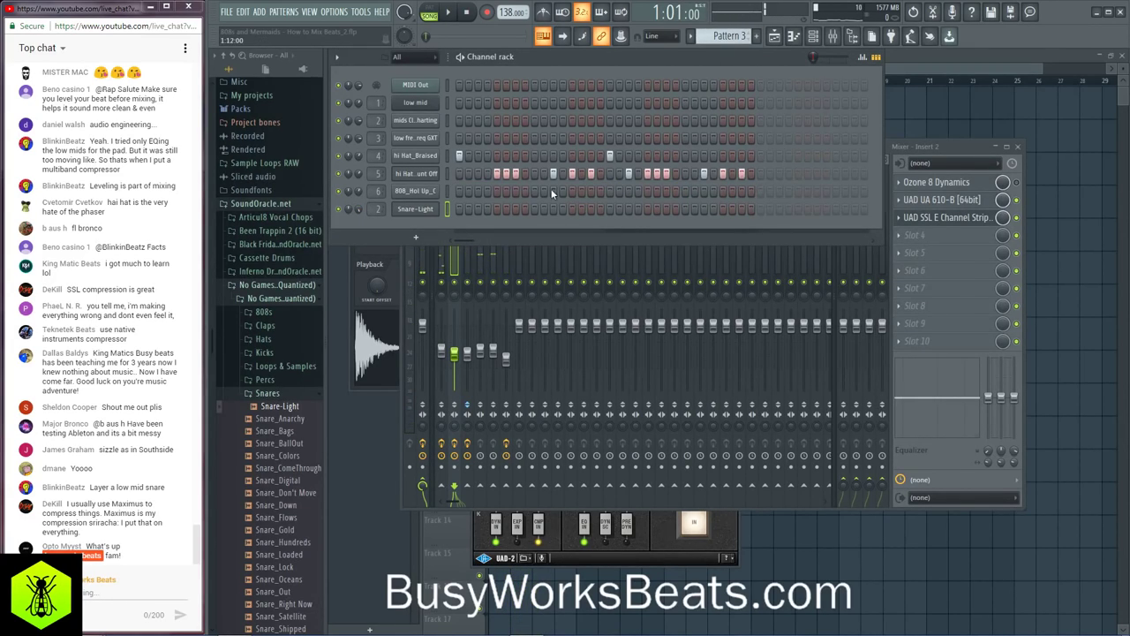
scroll(720, 35, "up", 1)
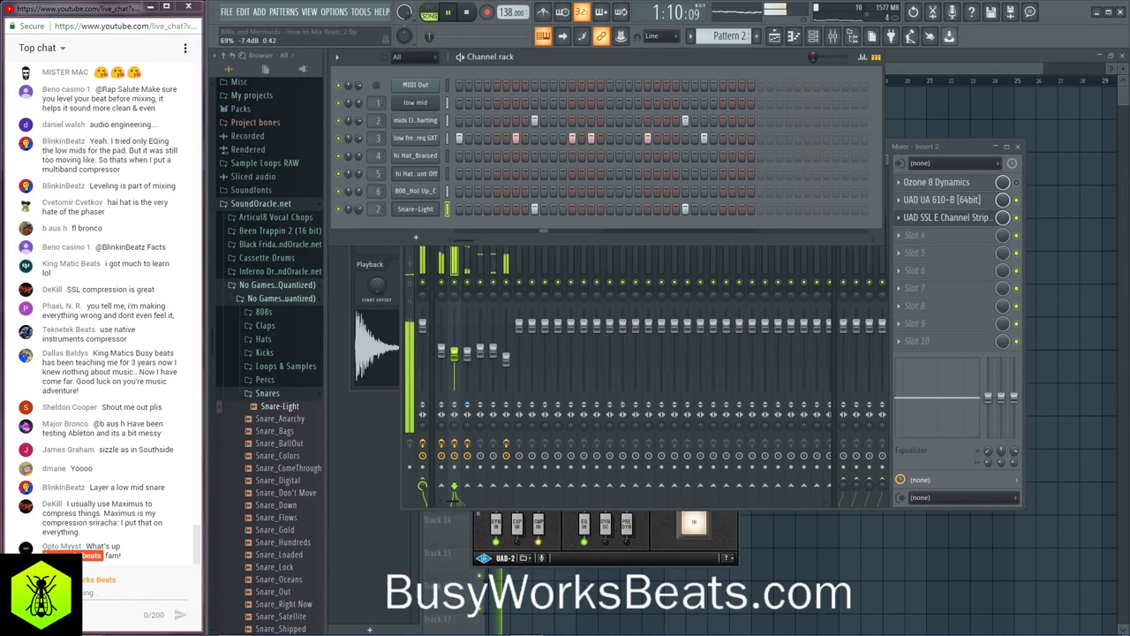
scroll(359, 210, "up", 2)
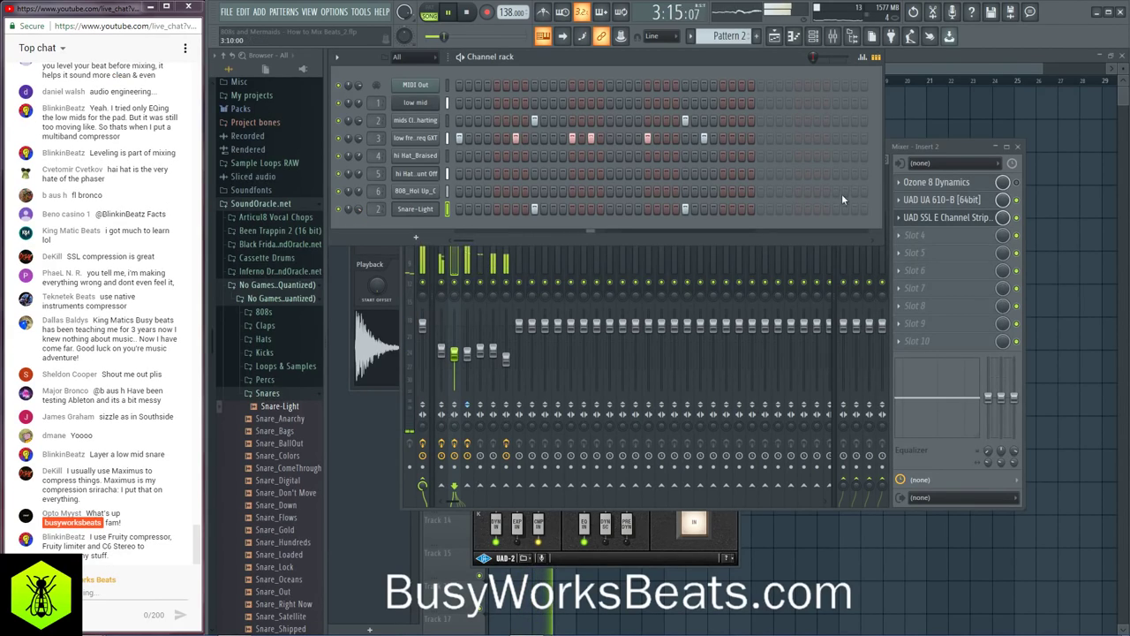
Step: Move Ozone 8 Dynamics below the UA 610-B in Insert 2's effect chain and open it
left_click_drag(995, 182, 974, 204)
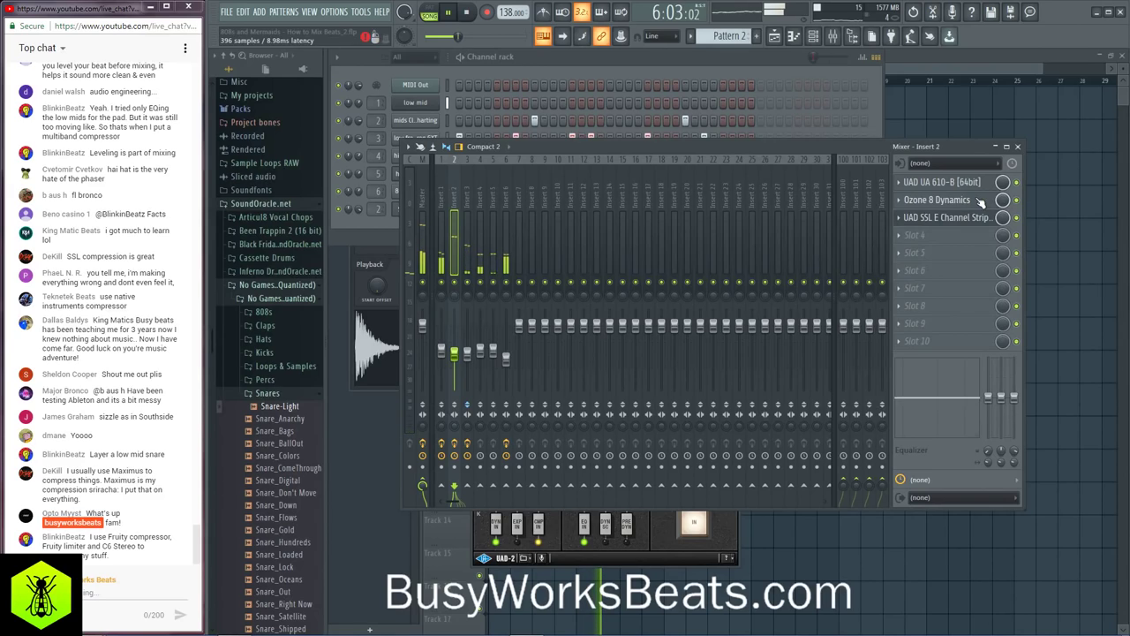
left_click(975, 202)
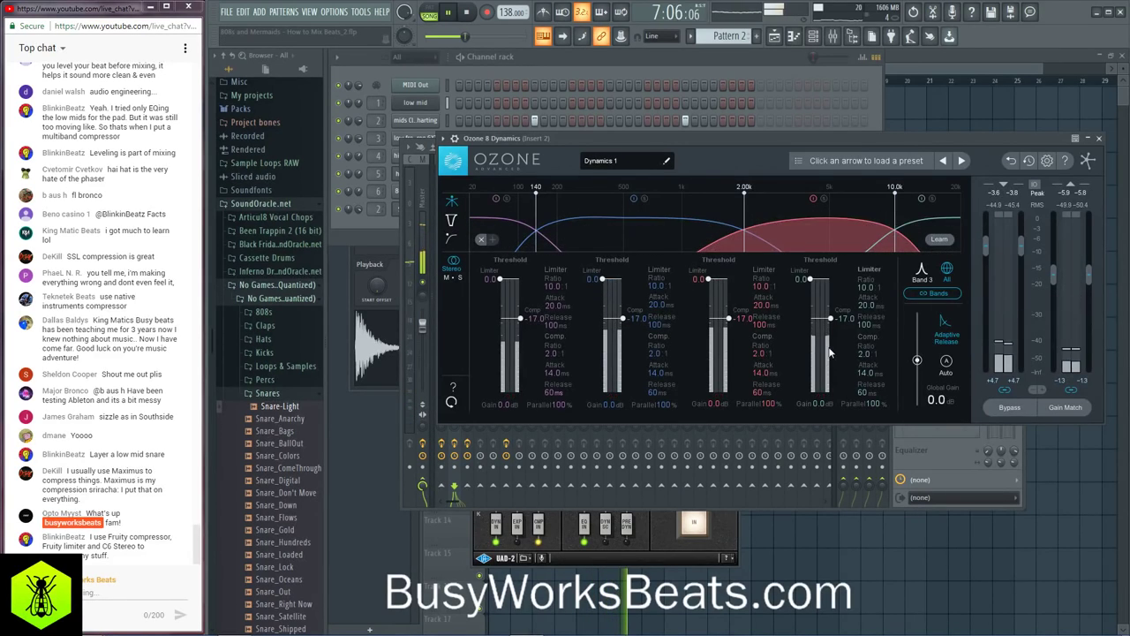
Step: Set the compressor attack of Ozone's linked bands to 7 ms and their release to 30 ms
double_click(758, 372)
type("15")
key("Tab")
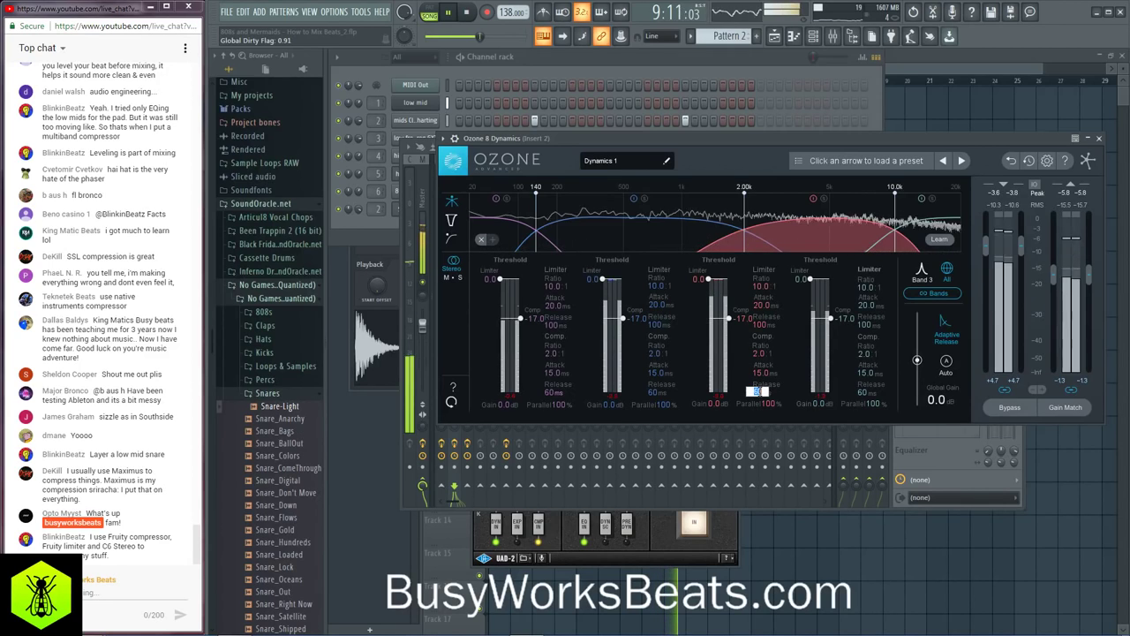
type("30")
key("Return")
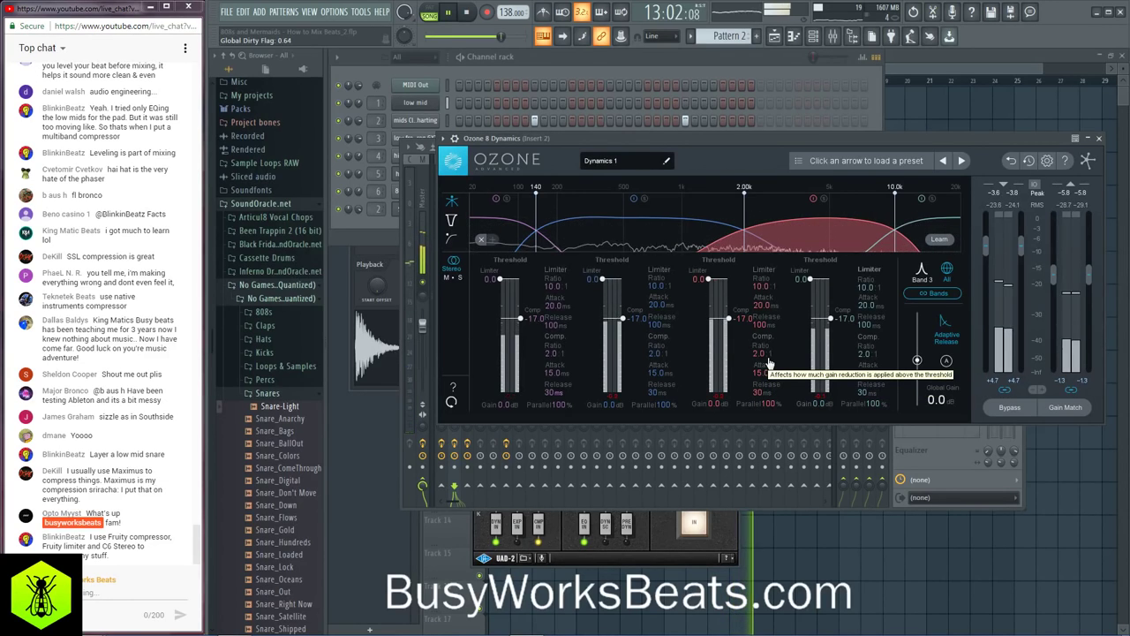
left_click_drag(767, 375, 760, 382)
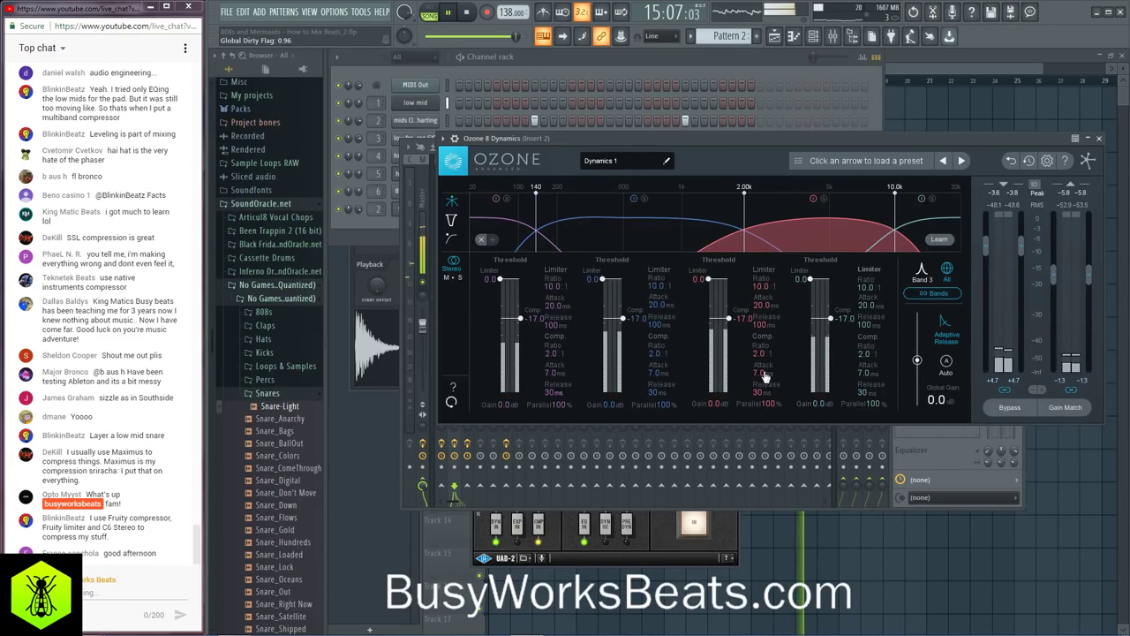
Step: Reset Ozone's input gain to 0.0 dB, set its output gain to -0.3 dB, and close the plug-in
left_click(1021, 251, "ctrl")
left_click_drag(1054, 276, 1053, 269)
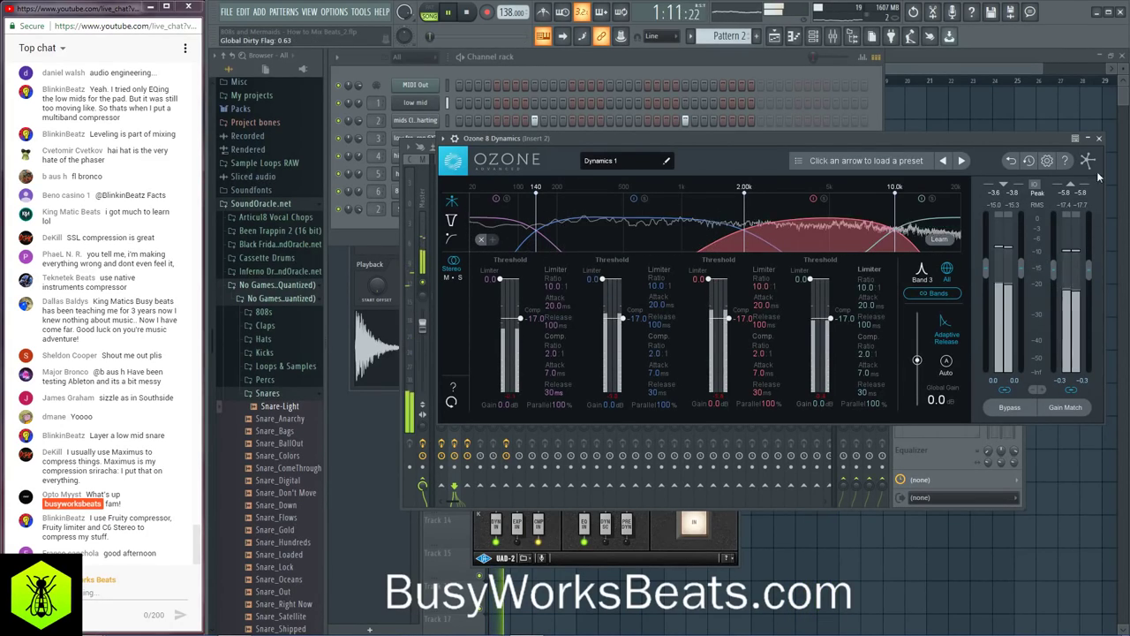
left_click(1098, 138)
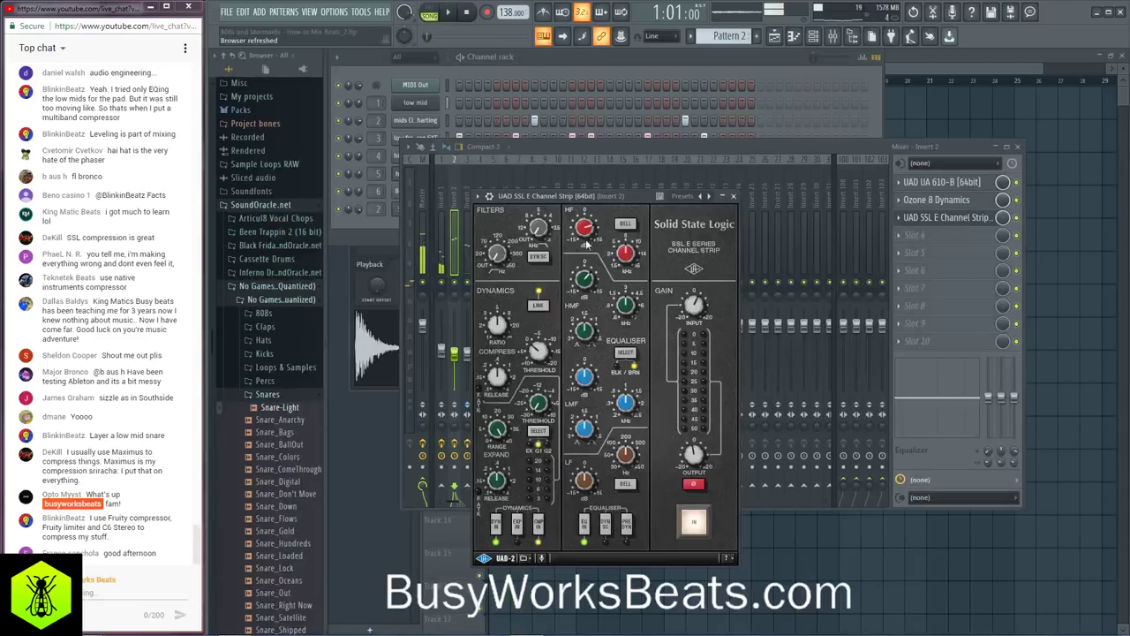
Step: Check the Ozone 8 Dynamics and SSL channel strip settings on Insert 2 during playback
left_click(734, 196)
key("space")
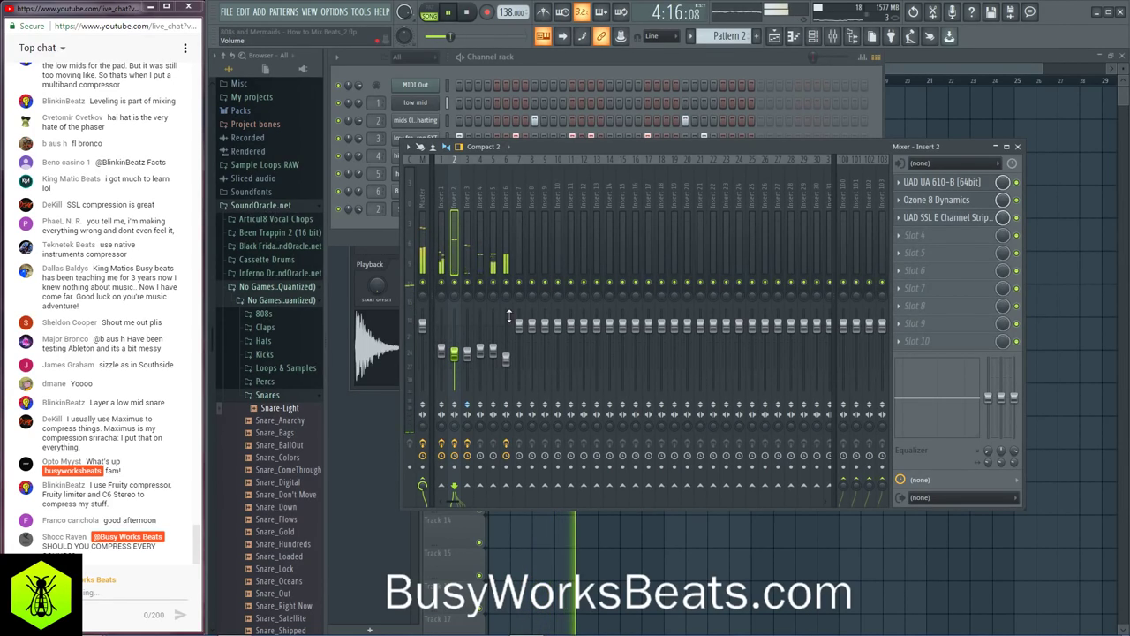
left_click(961, 200)
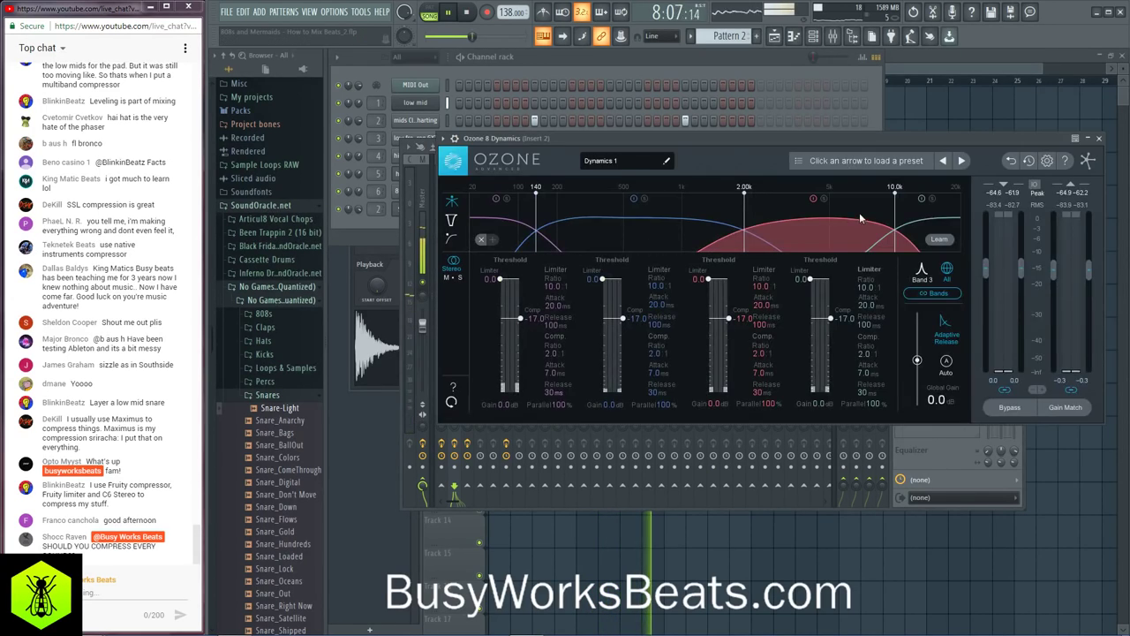
left_click(1099, 138)
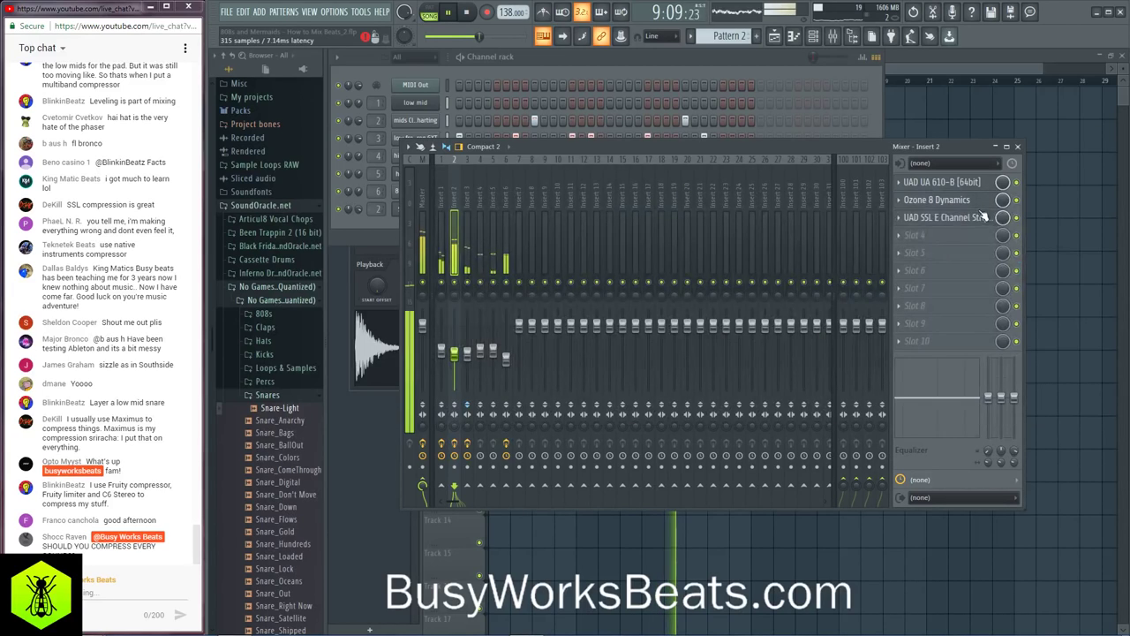
left_click(976, 218)
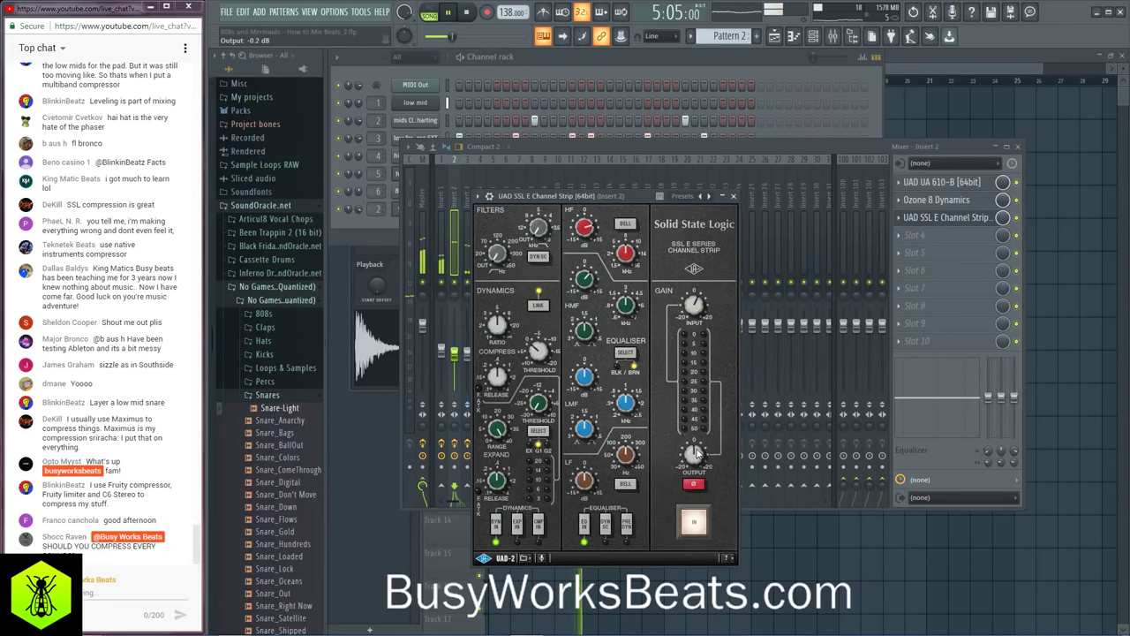
left_click(402, 298)
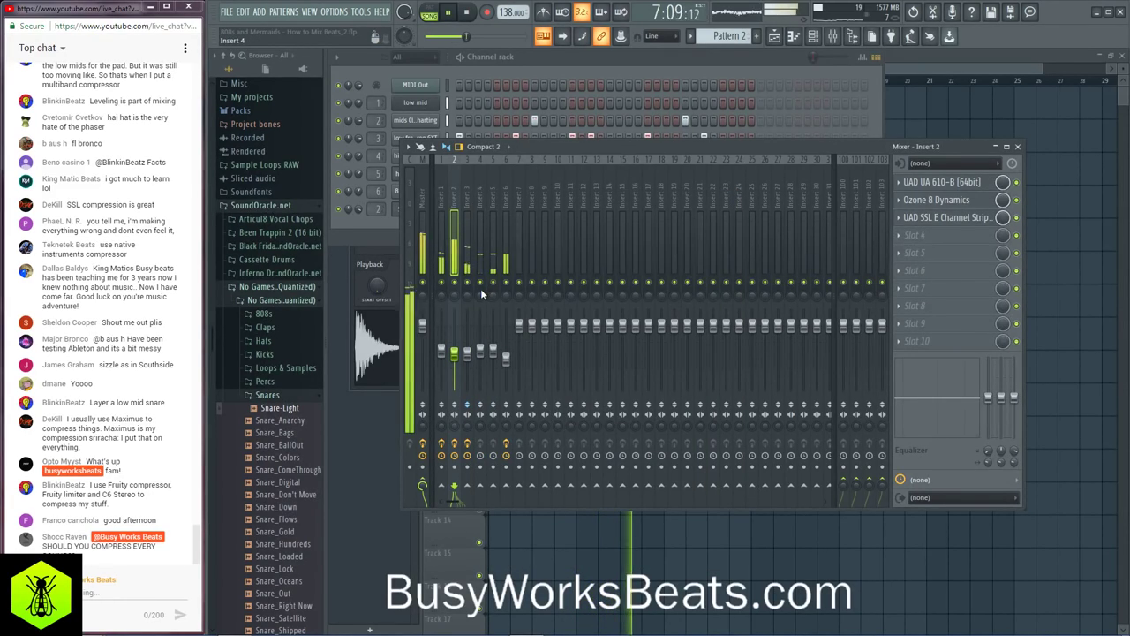
Step: Check the SSL channel strip on Insert 3 and the effect chains of Inserts 2 and 4
left_click(465, 212)
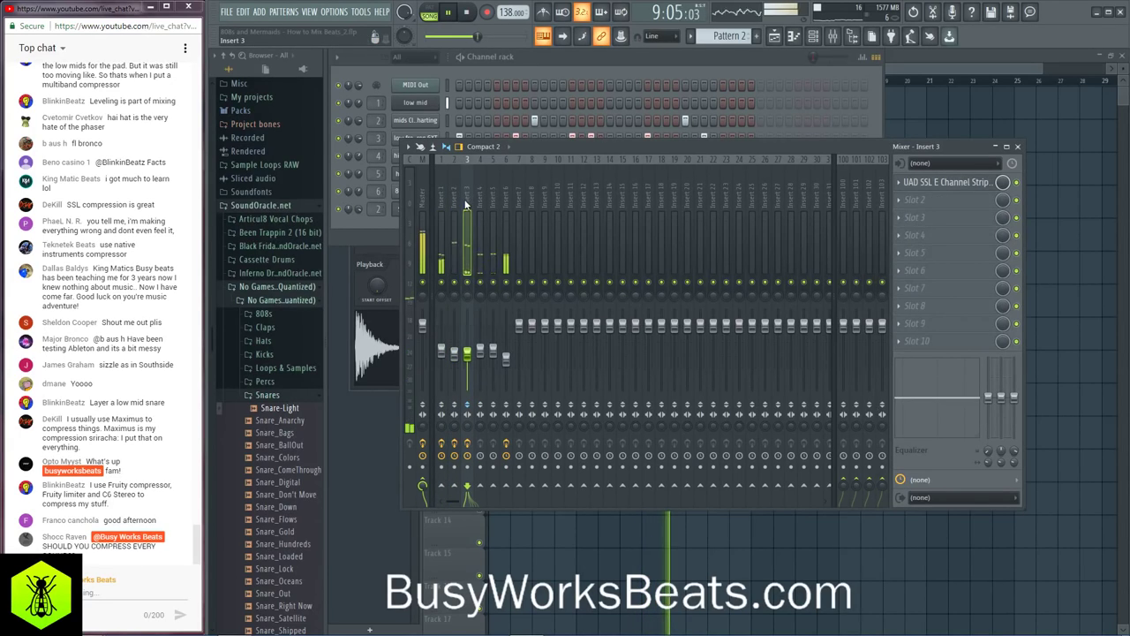
left_click(942, 183)
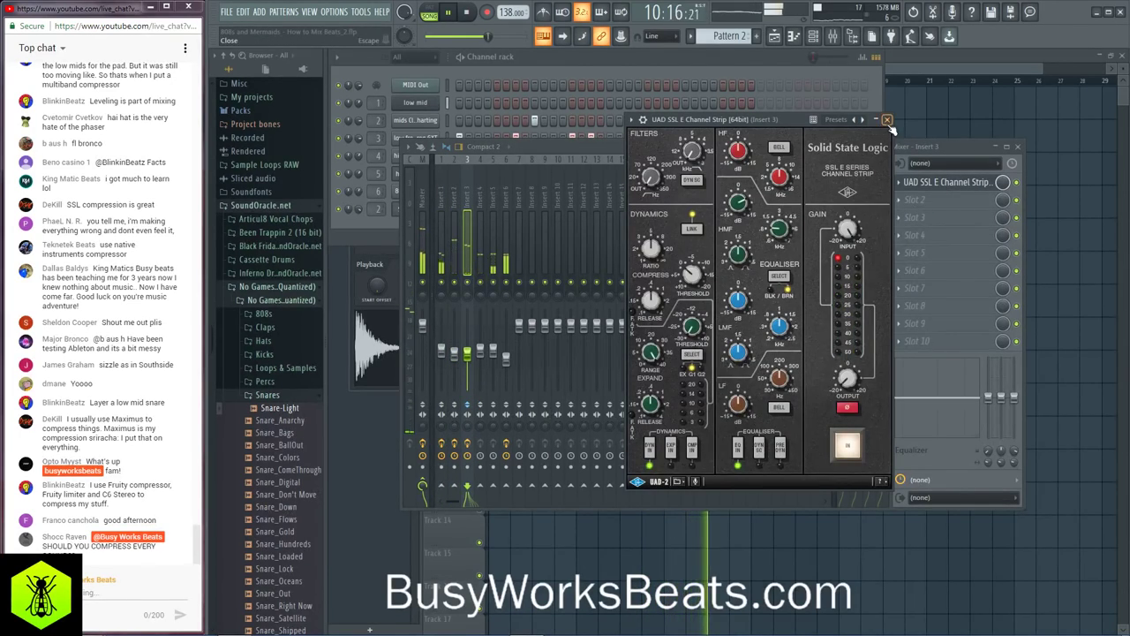
left_click(887, 120)
left_click(478, 207)
left_click(466, 212)
left_click(454, 212)
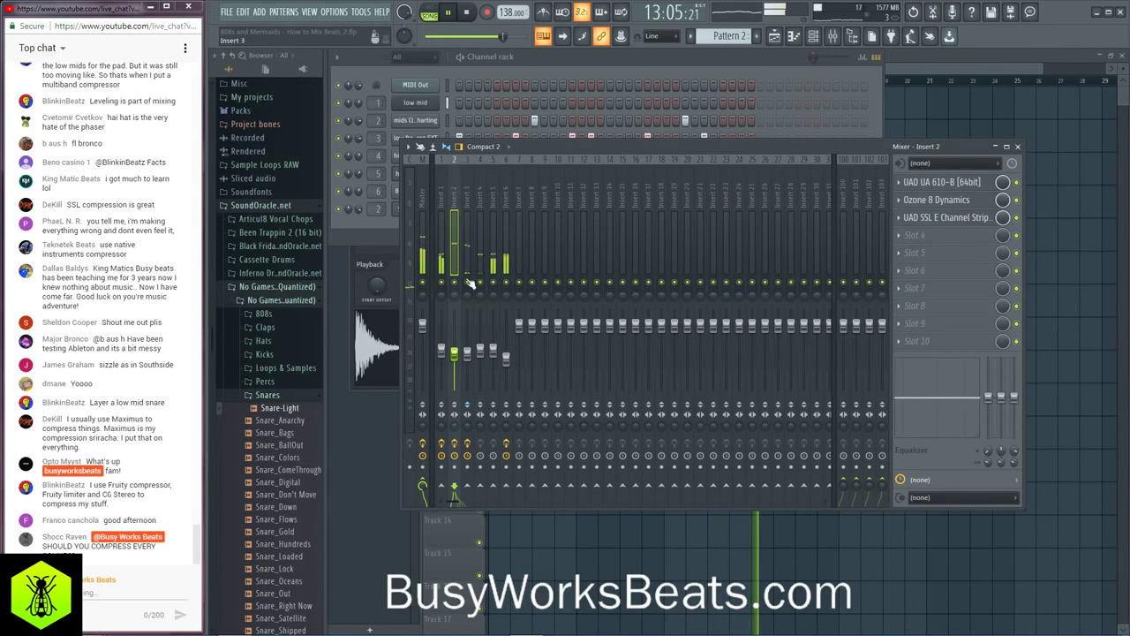
left_click(481, 202)
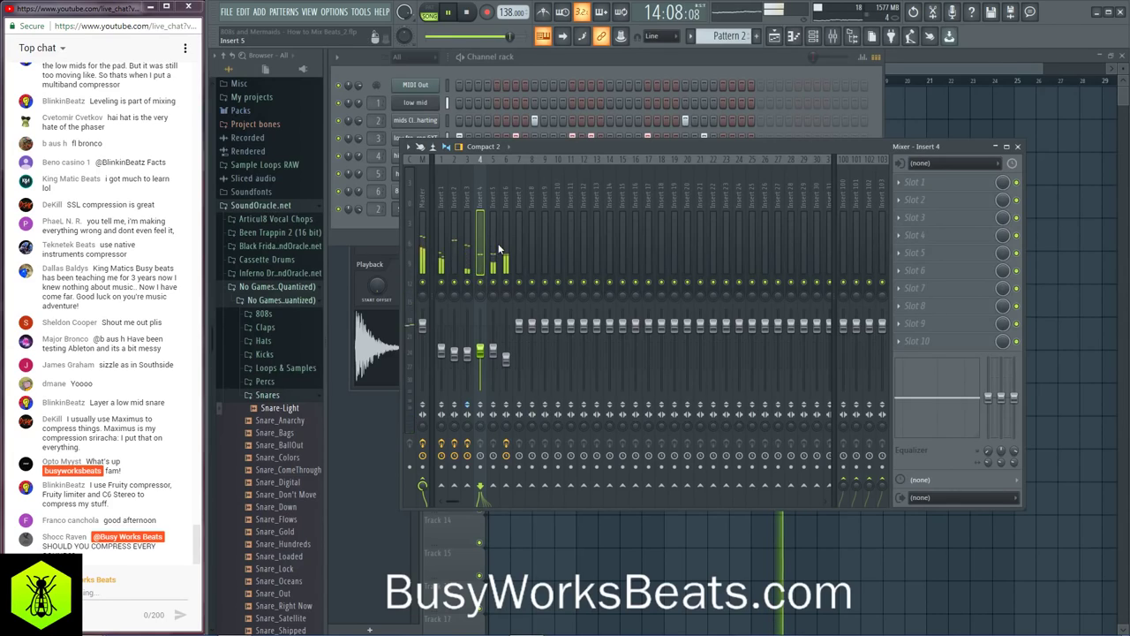
Step: Raise the volume faders of Insert 5 and Insert 6 slightly while the beat plays
left_click(496, 231)
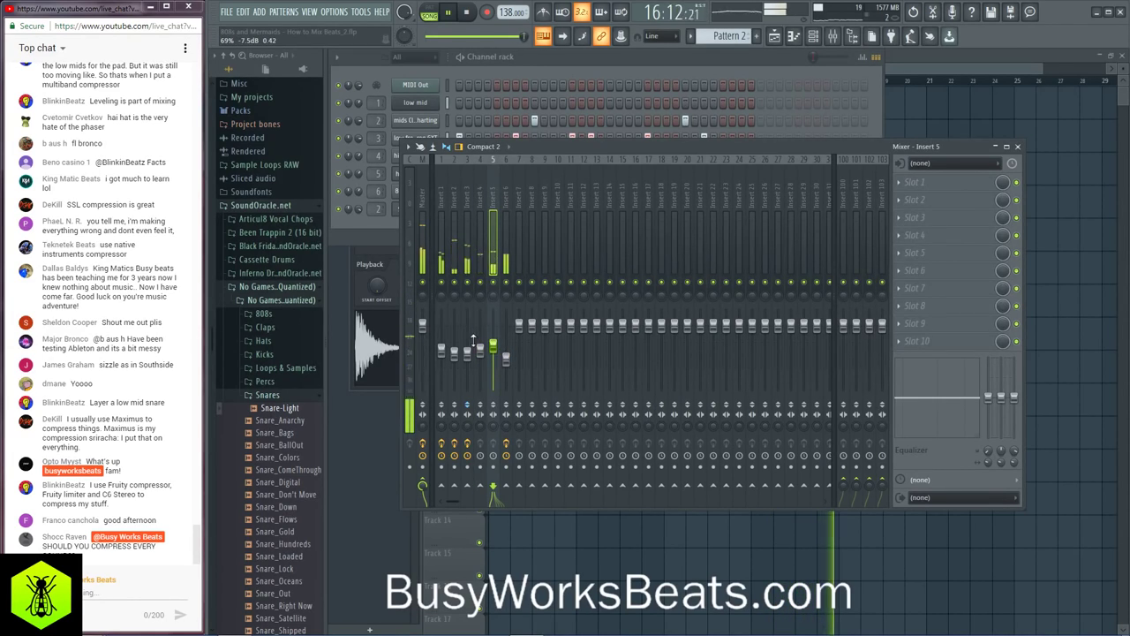
left_click(505, 232)
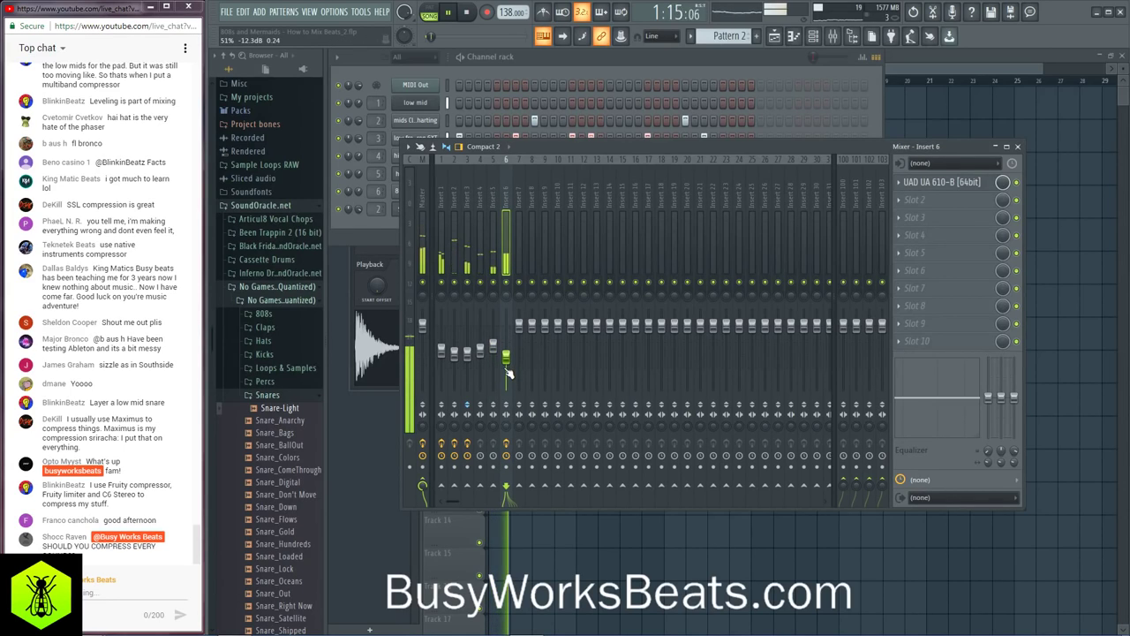
left_click_drag(508, 369, 508, 363)
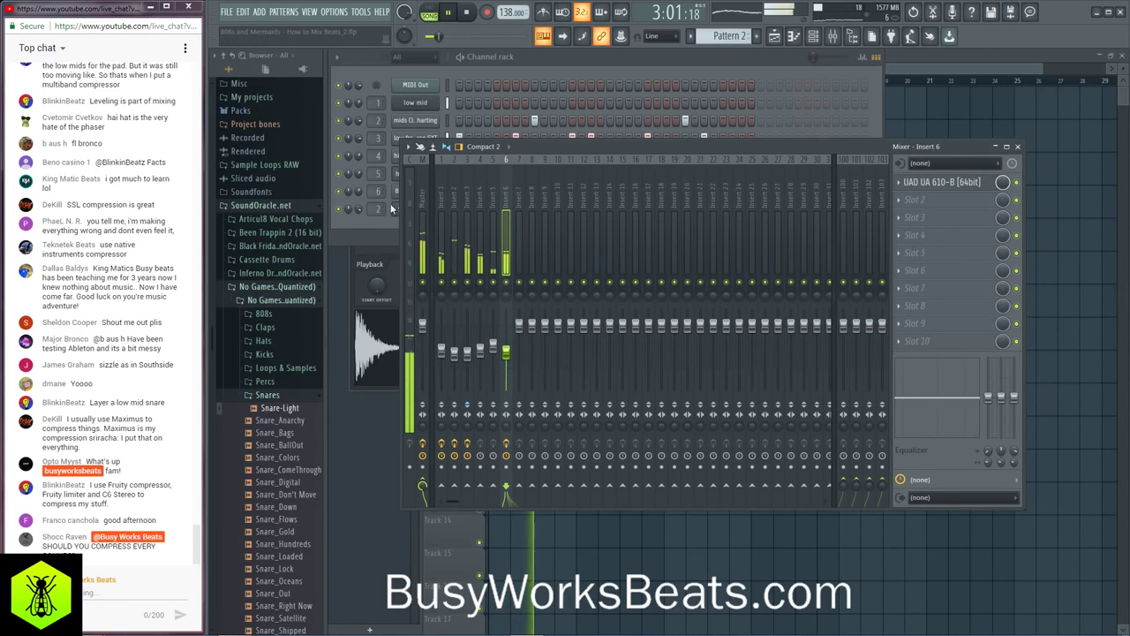
Step: Replay the beat from the start and compare the Master and Insert 6 levels and effect chains
left_click(421, 206)
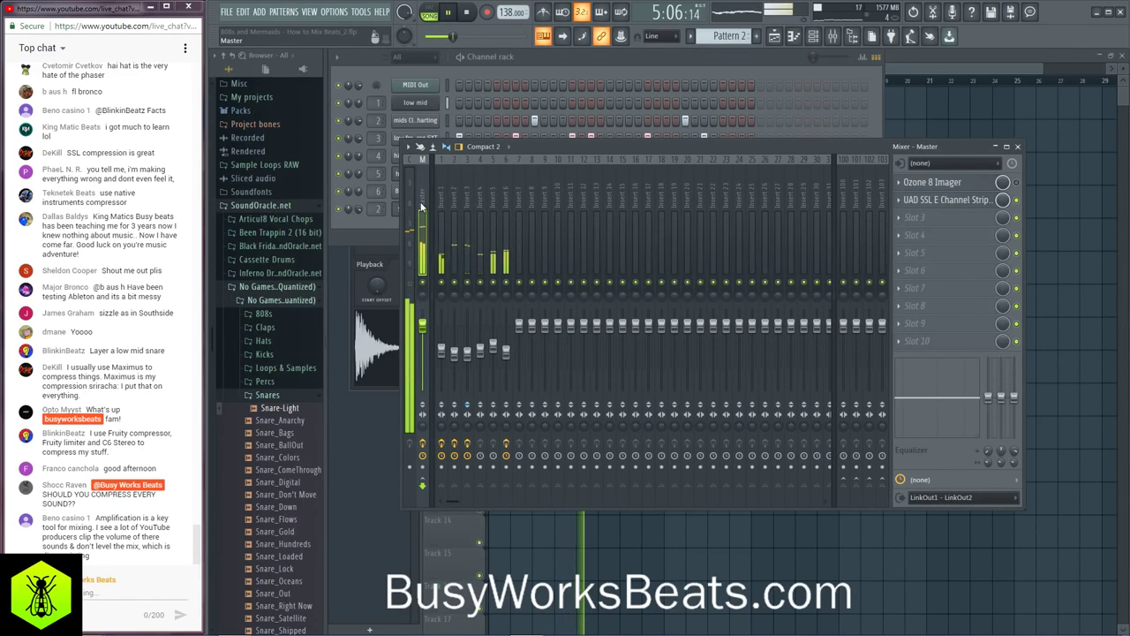
left_click(591, 74)
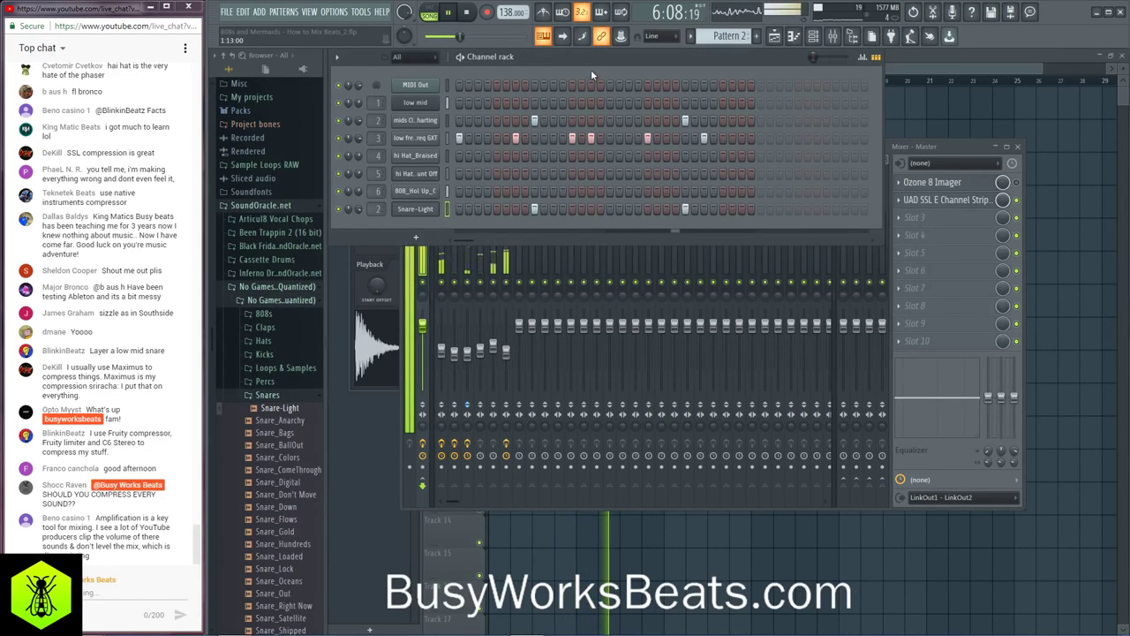
key("F9")
key("space")
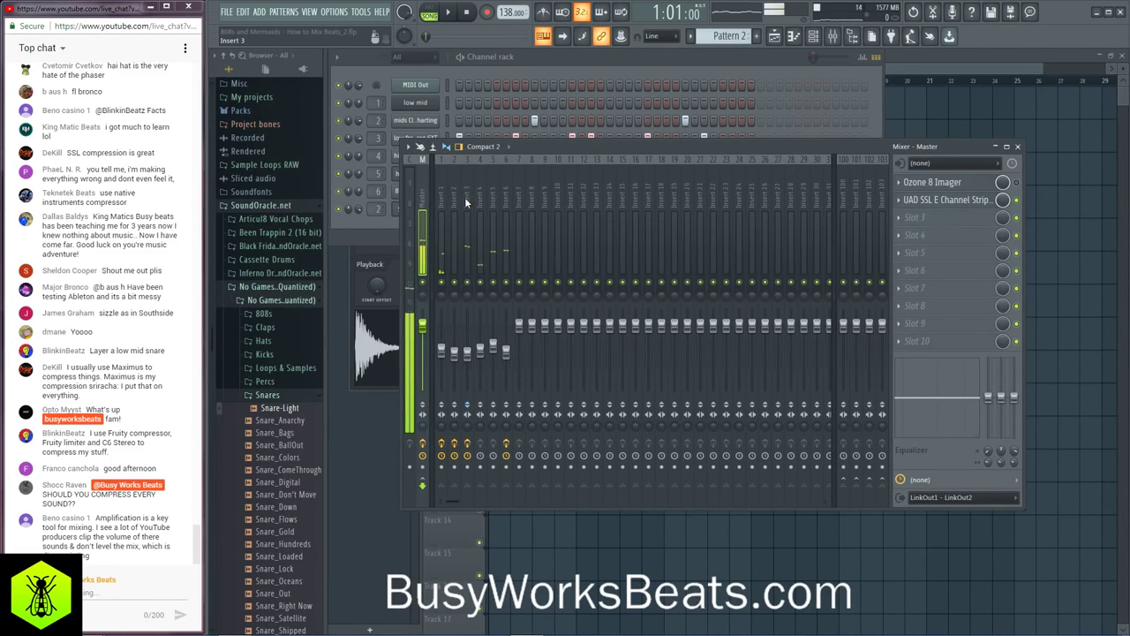
key("space")
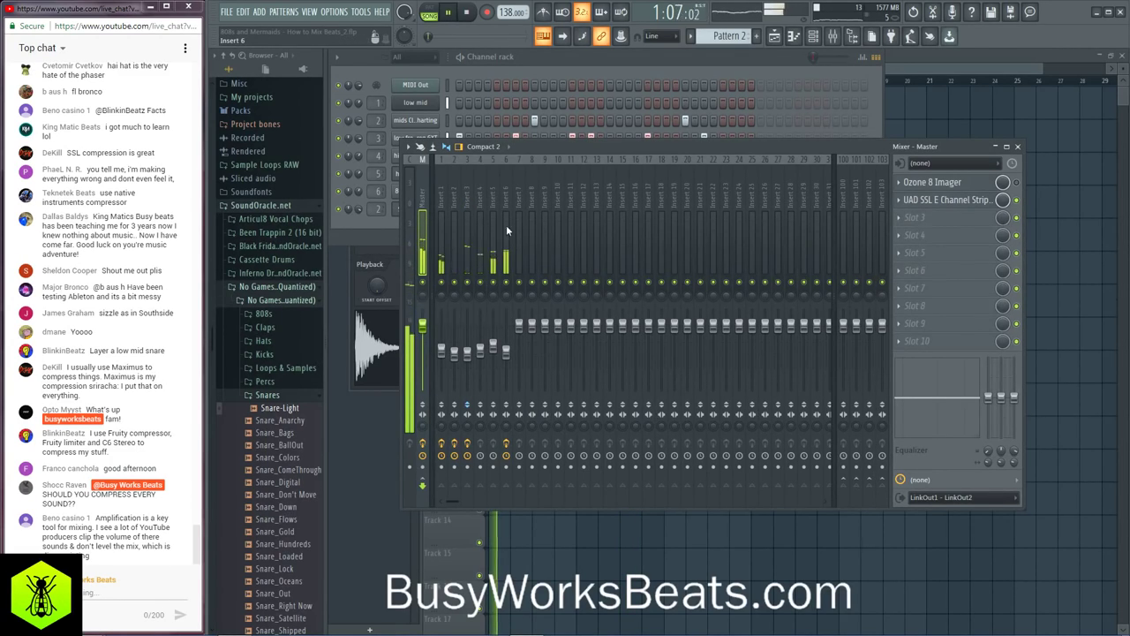
left_click(506, 205)
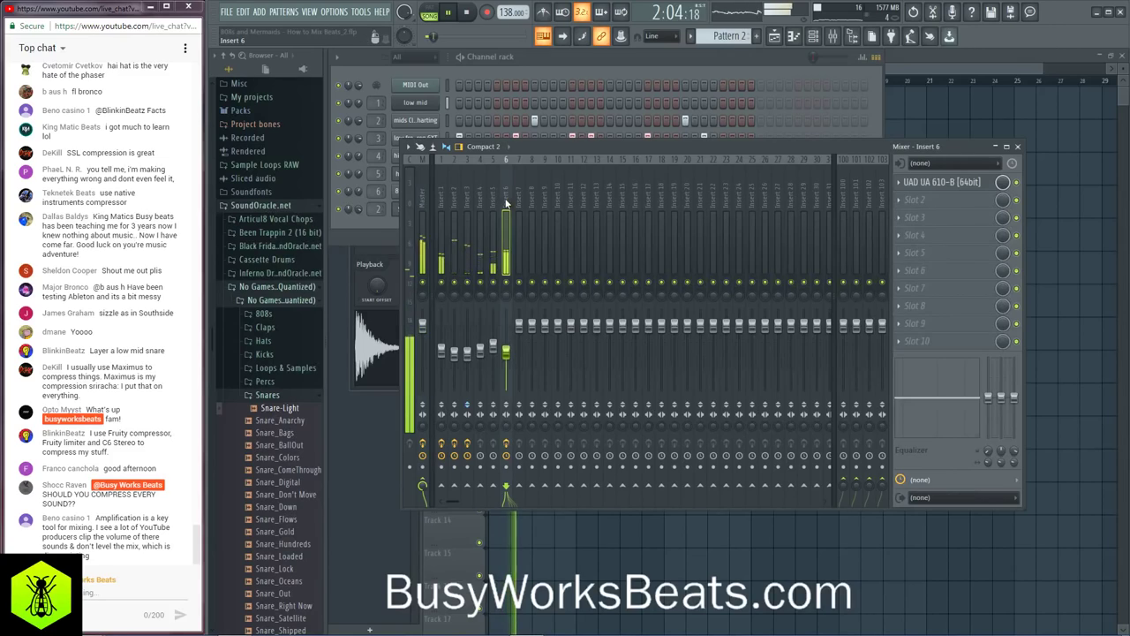
left_click(423, 208)
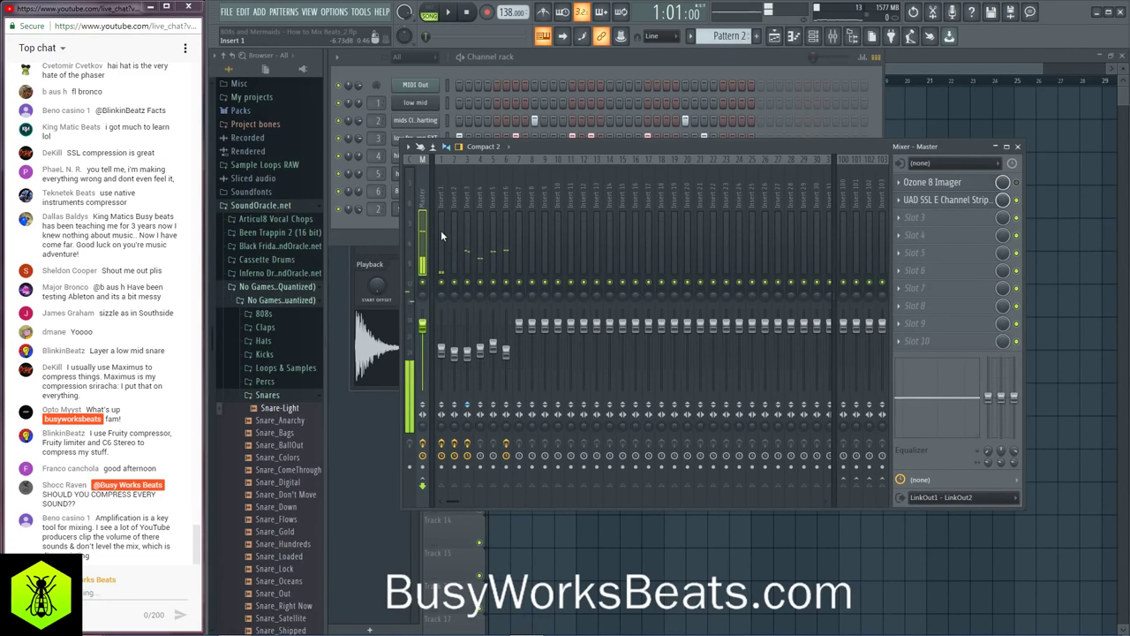
key("space")
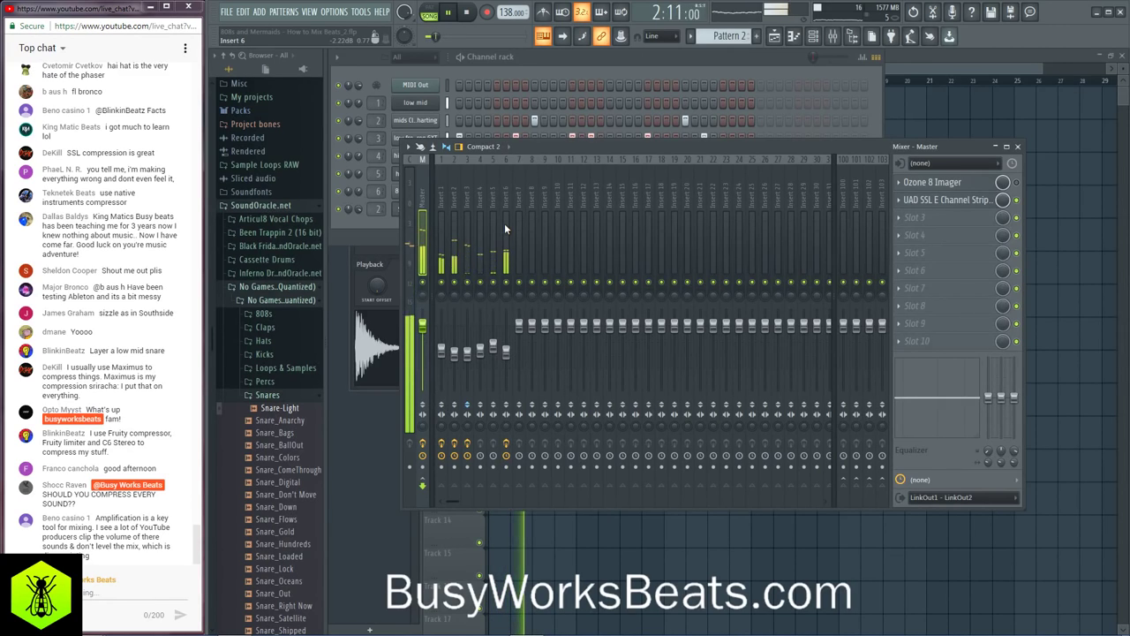
key("space")
Step: Open the Master's SSL E Channel Strip and switch on CMP In, EQ In and Pre Dyn during playback
left_click(978, 200)
key("space")
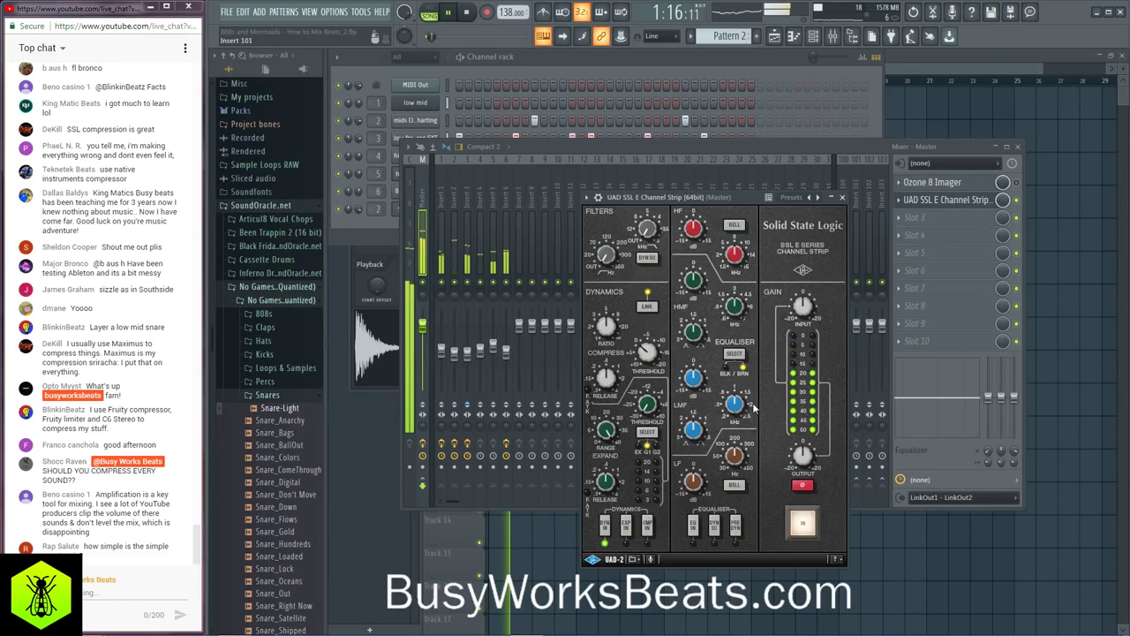
left_click(695, 525)
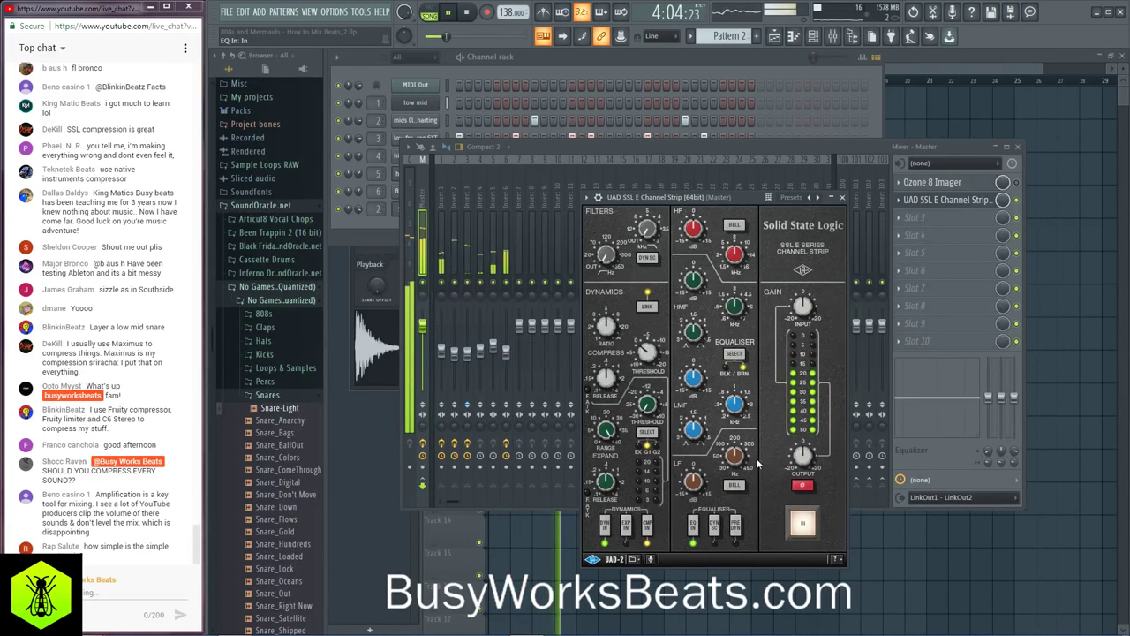
left_click(744, 528)
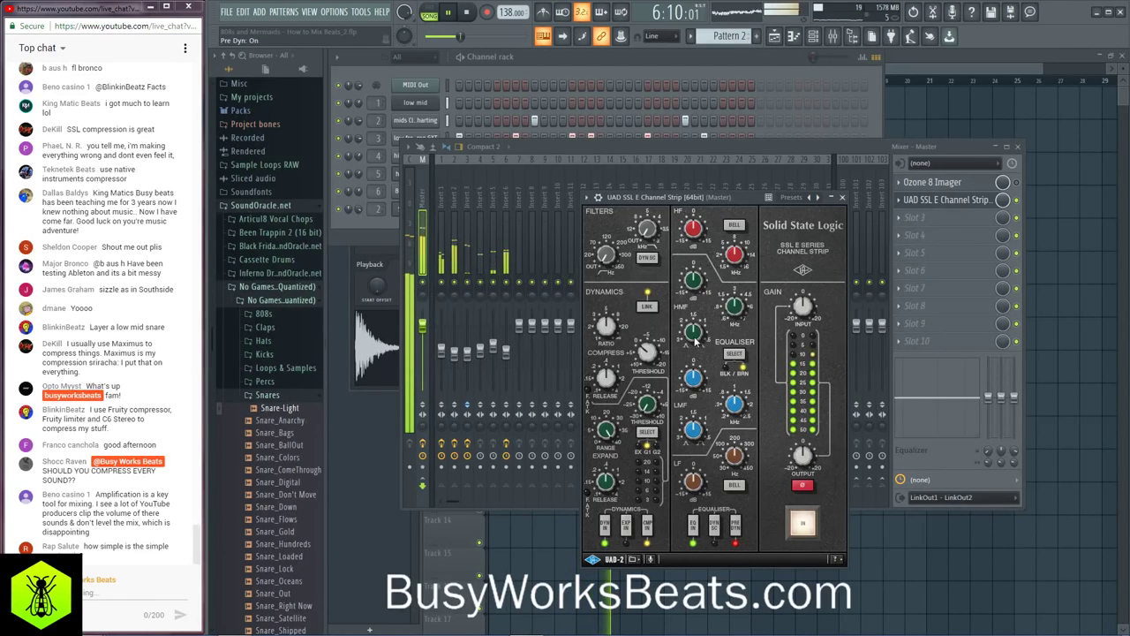
Step: Set the compressor ratio to 1.82:1 and adjust its threshold on the Master's SSL E Channel Strip, comparing with the strip bypassed
left_click_drag(681, 198, 594, 174)
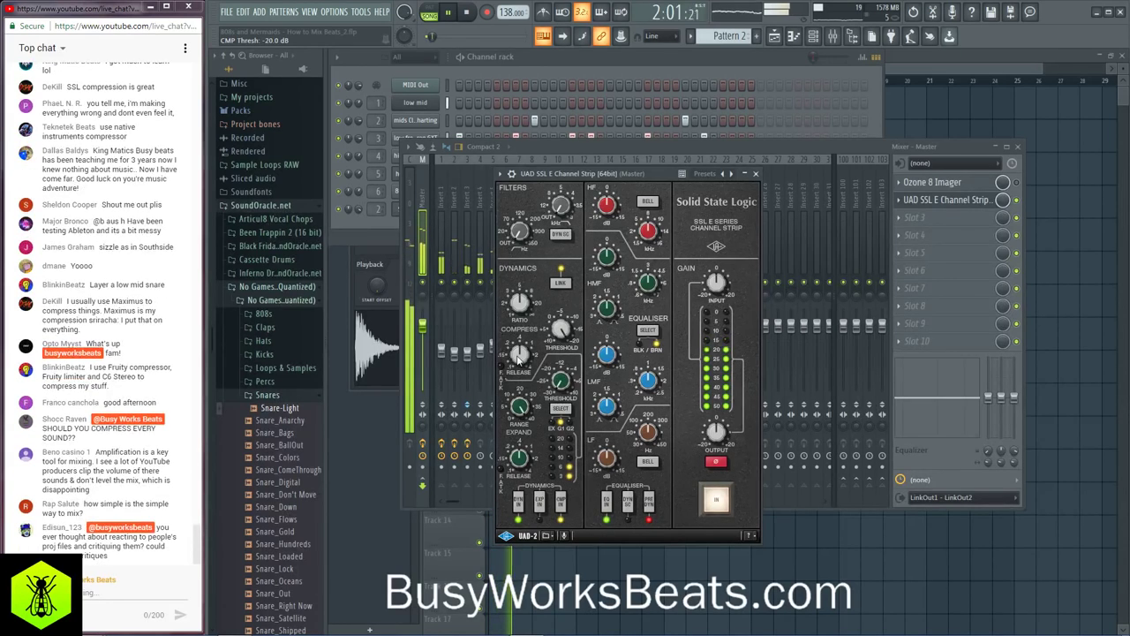
left_click(501, 368)
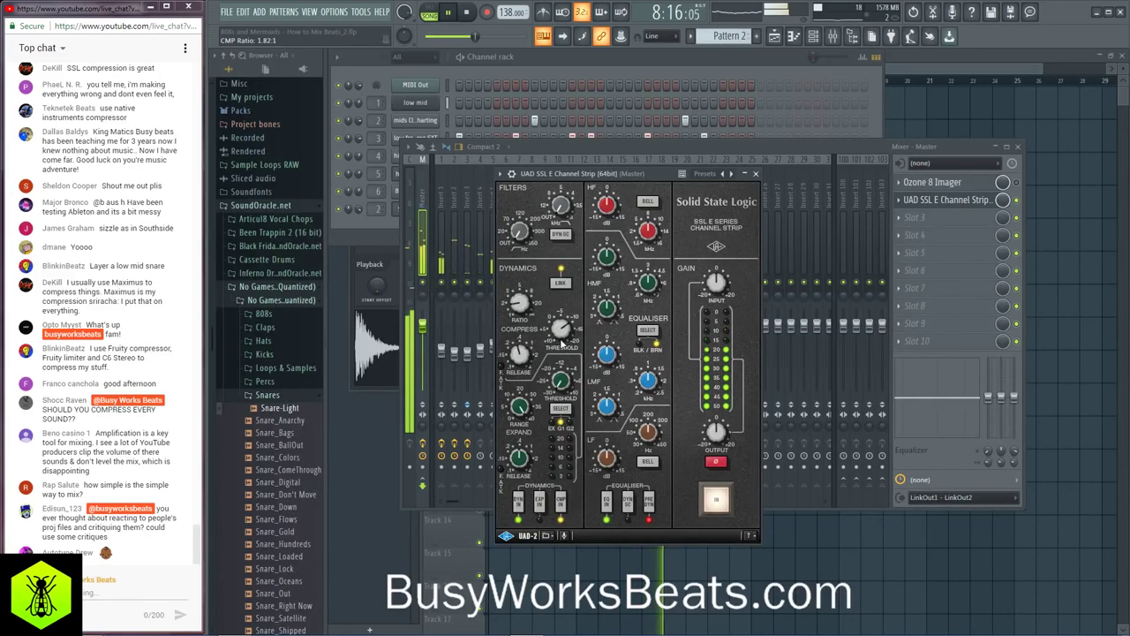
left_click_drag(571, 347, 567, 329)
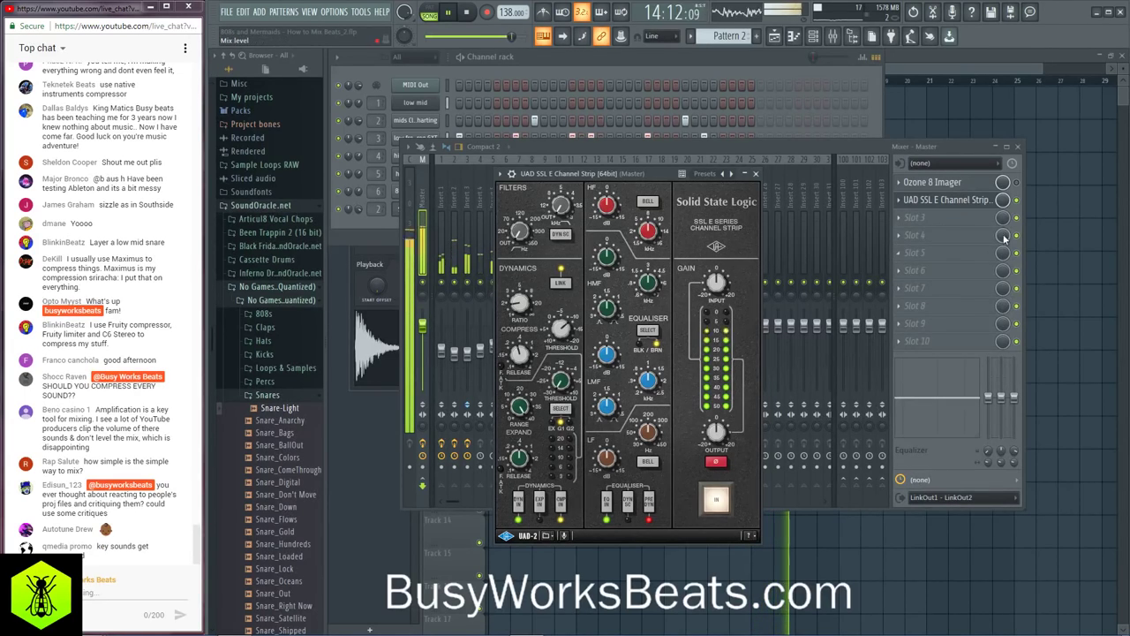
left_click(950, 199)
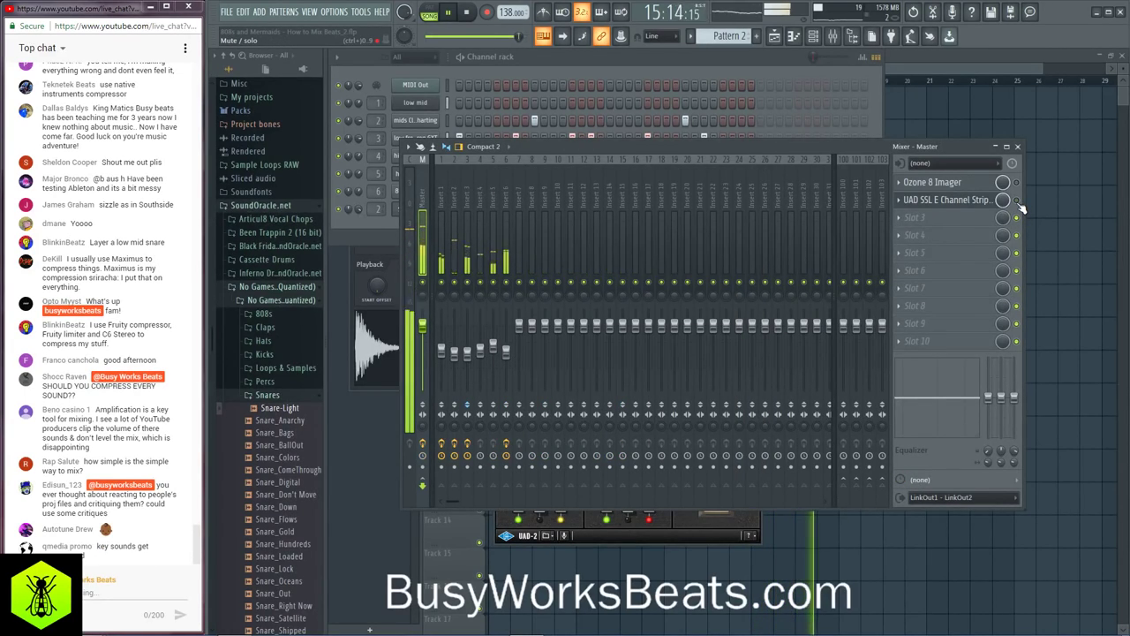
left_click(952, 200)
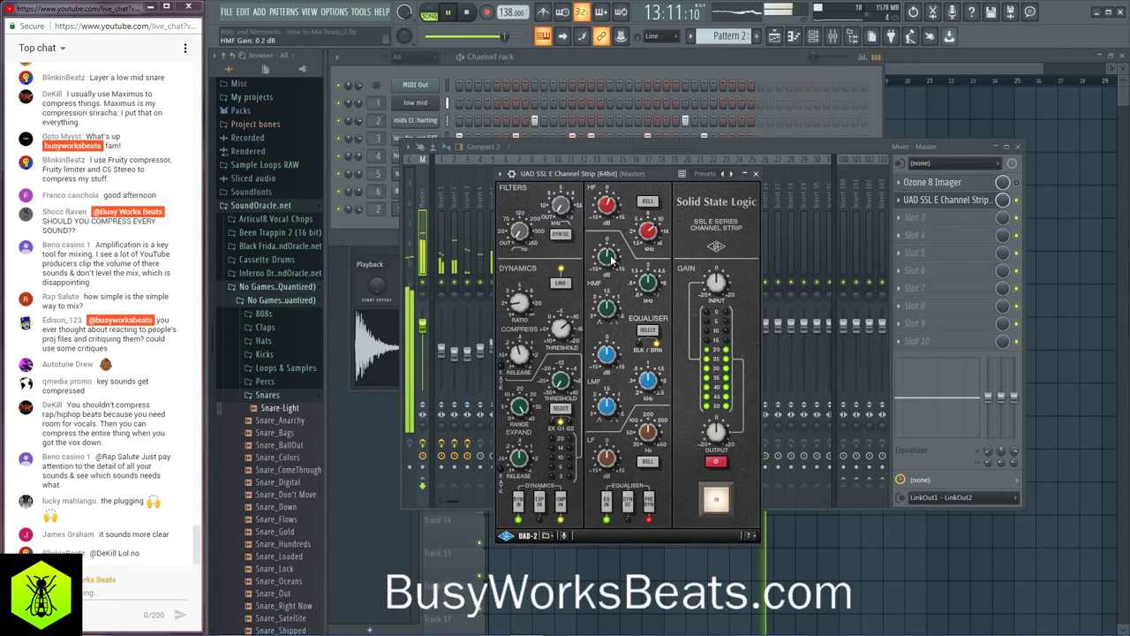
Step: Adjust the HMF gain and set the LF gain to 1.0 dB in the Master's SSL E Channel Strip equaliser, and close the strip
scroll(616, 250, "up", 2)
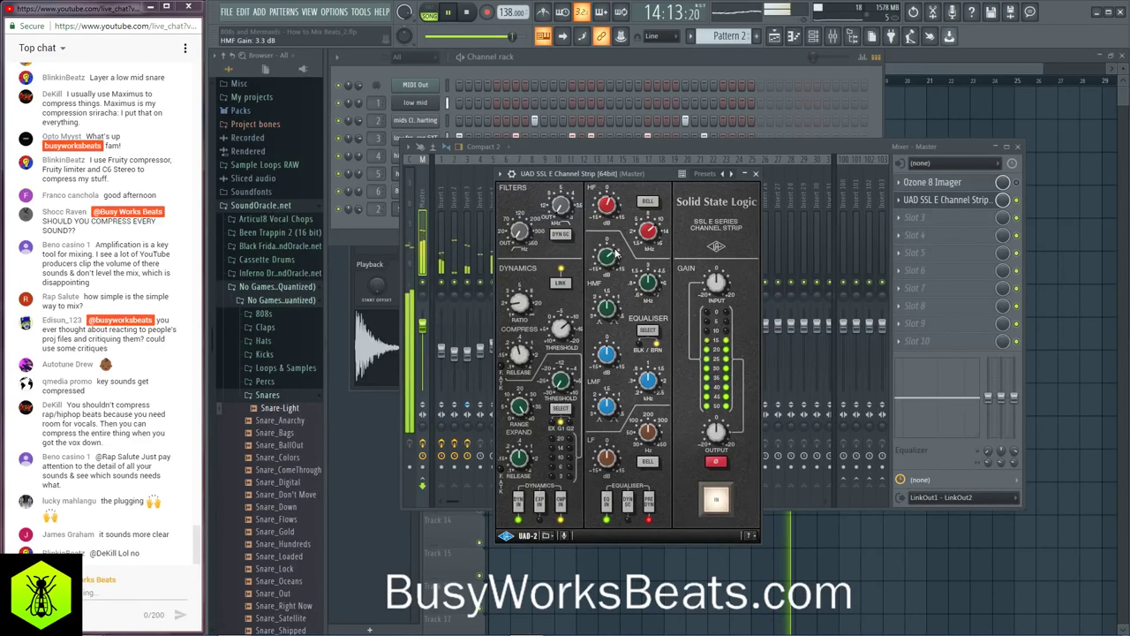
scroll(609, 259, "down", 1)
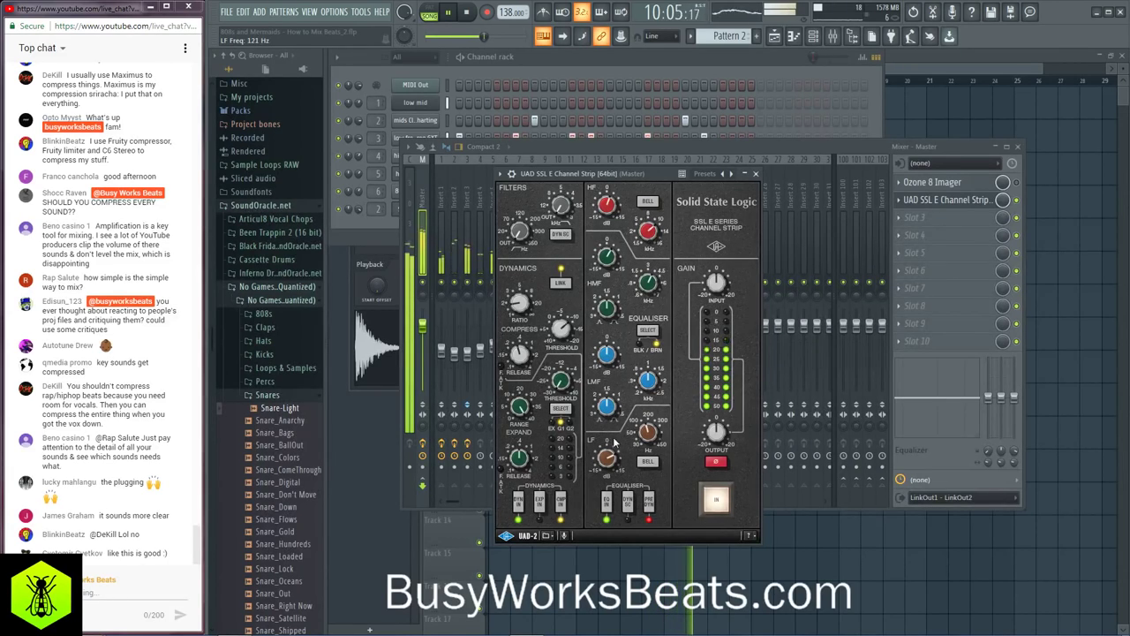
left_click(606, 465)
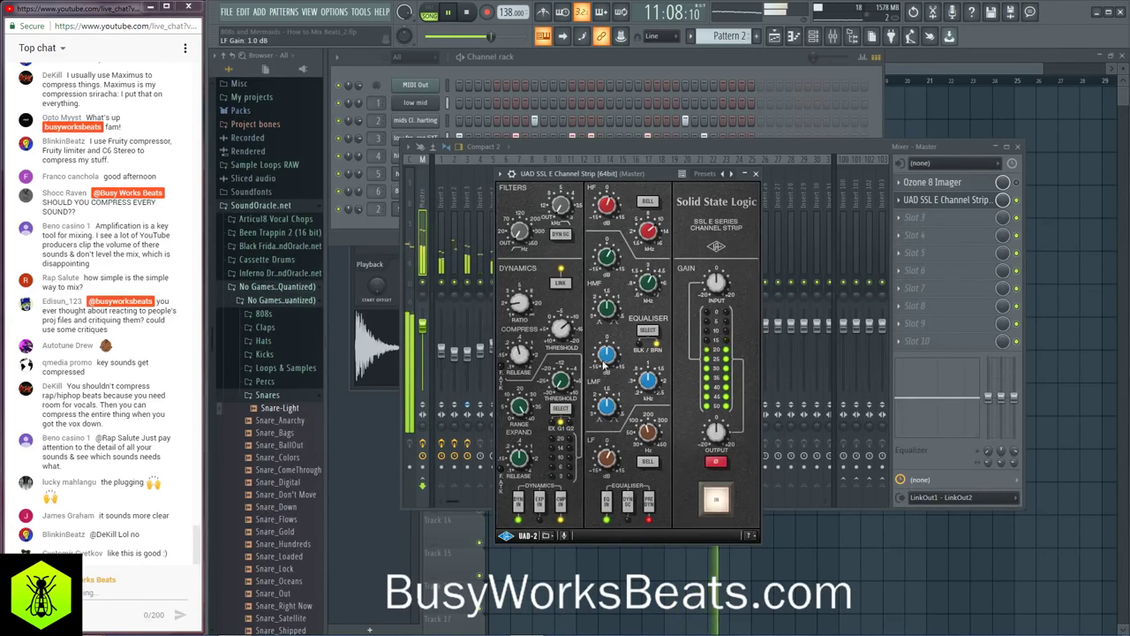
left_click(756, 173)
key("space")
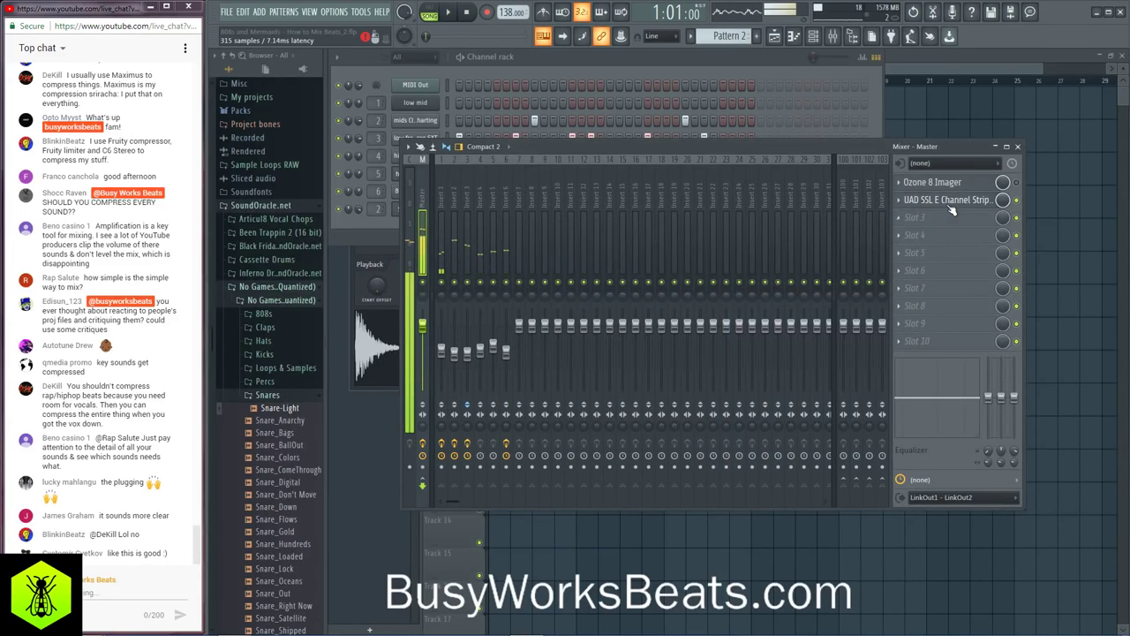
Step: Move the Master's SSL E Channel Strip to Slot 3 and enable Ozone 8 Imager to hear the beat in mono
left_click_drag(952, 209, 949, 212)
key("space")
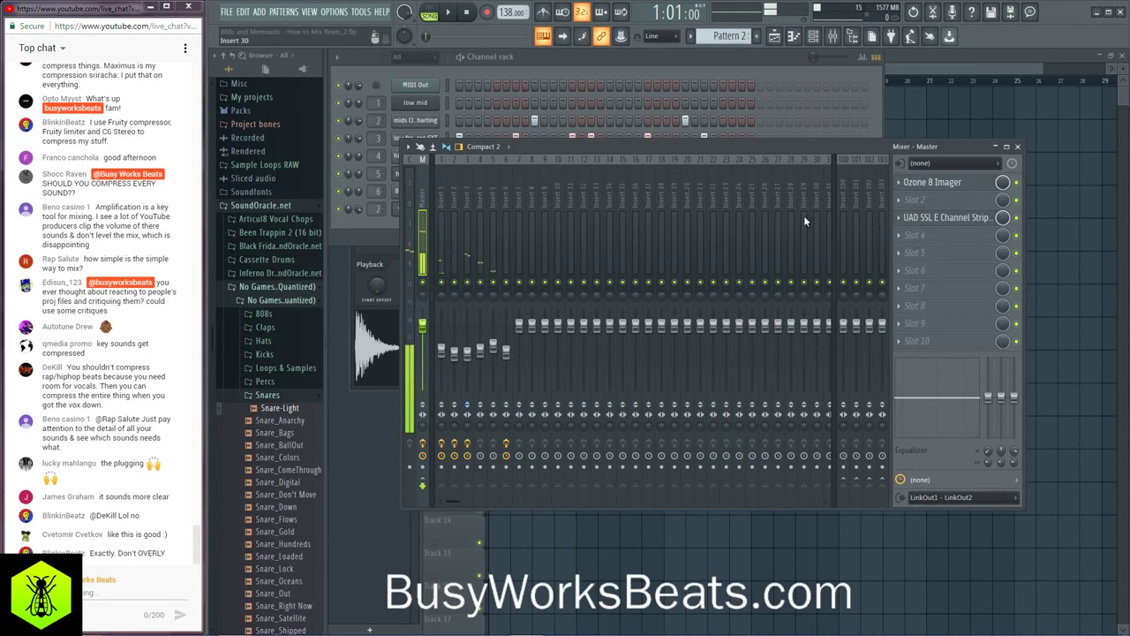
left_click(936, 184)
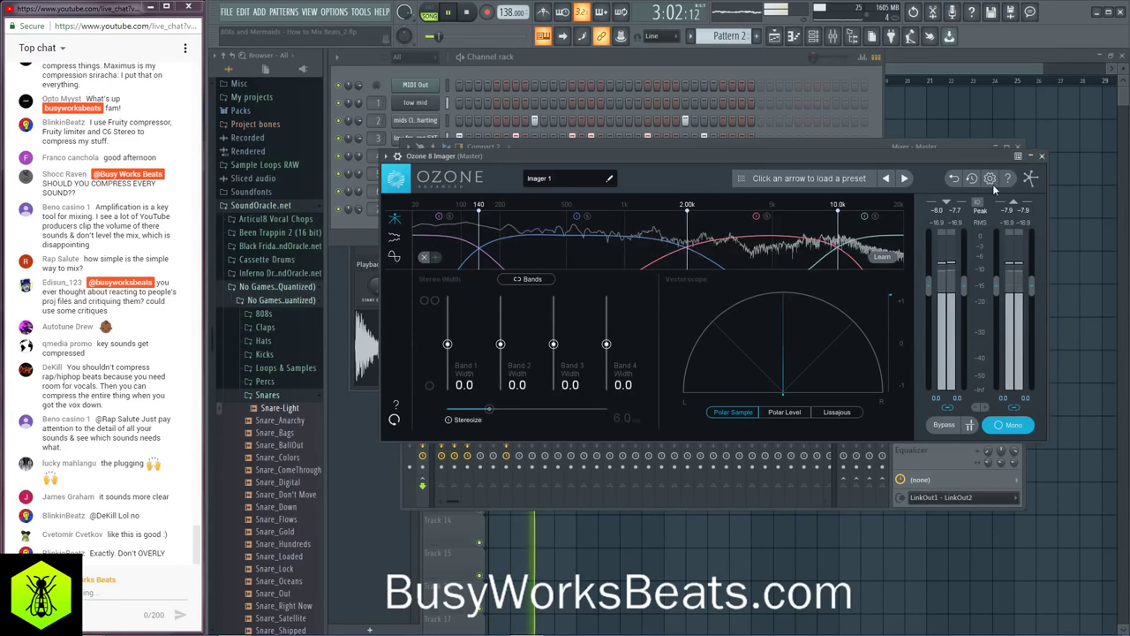
left_click(1042, 156)
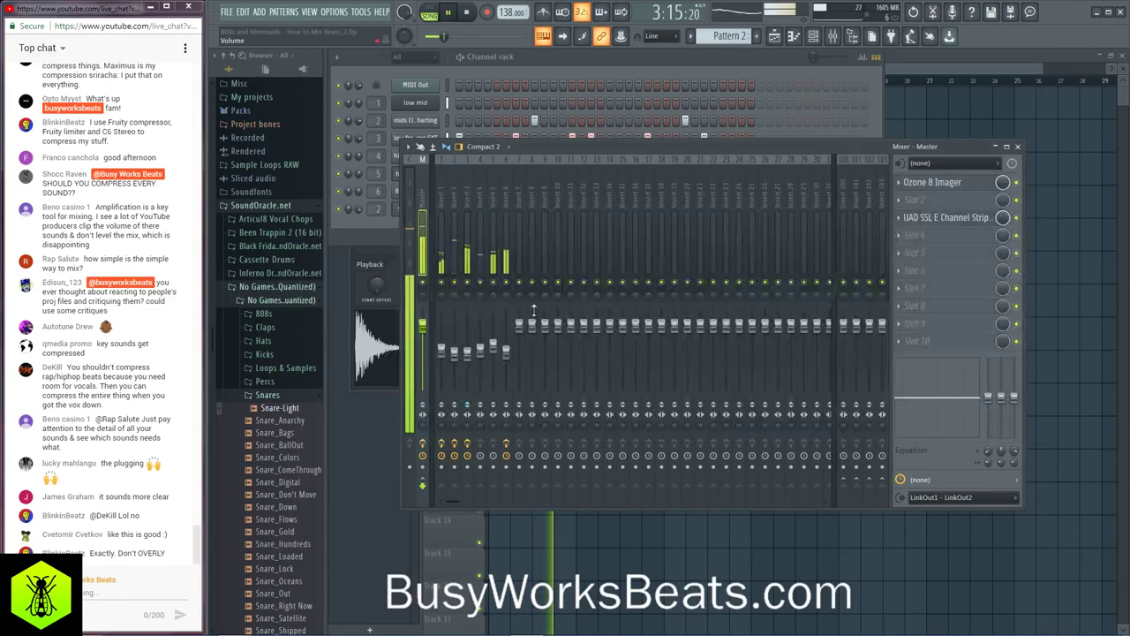
Step: Check Insert 1's effect chain and switch the Master's Ozone 8 Imager output to Stereo
left_click(441, 202)
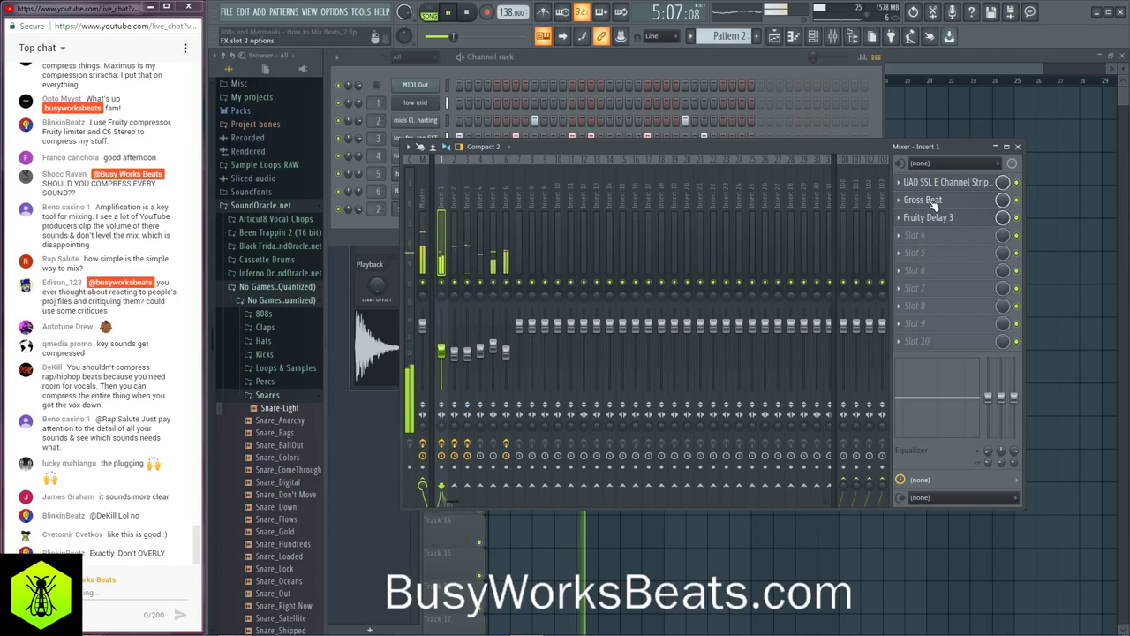
key("Left")
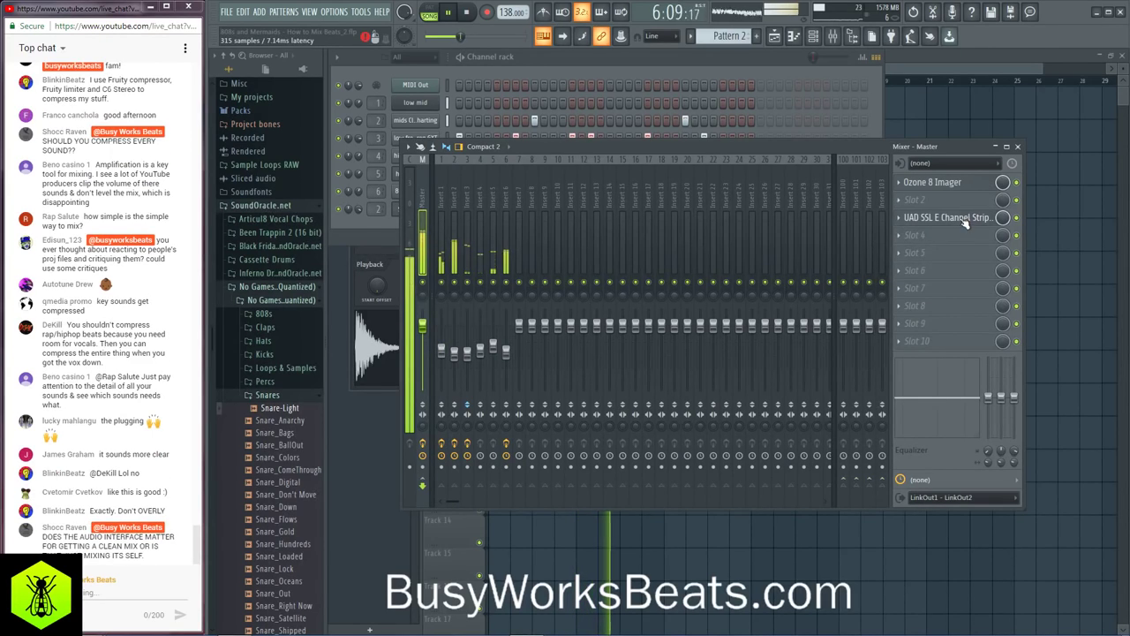
left_click(954, 182)
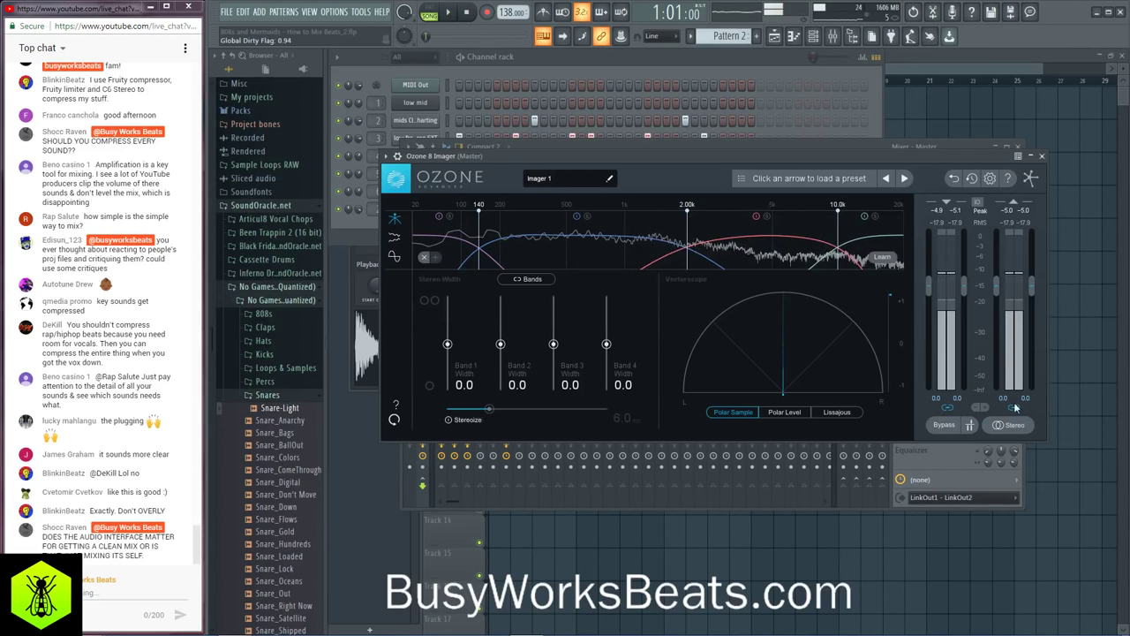
left_click(1042, 155)
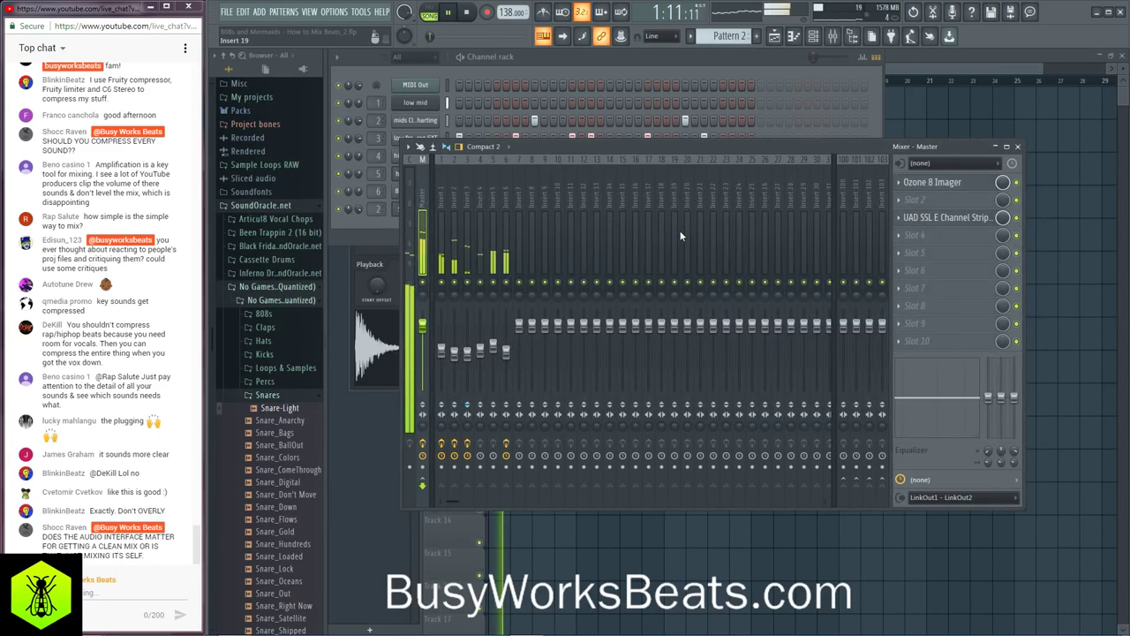
Step: Set the first crossover to 119 Hz and narrow Band 1 Width to -62.0 in the Master's Ozone 8 Imager
left_click(966, 183)
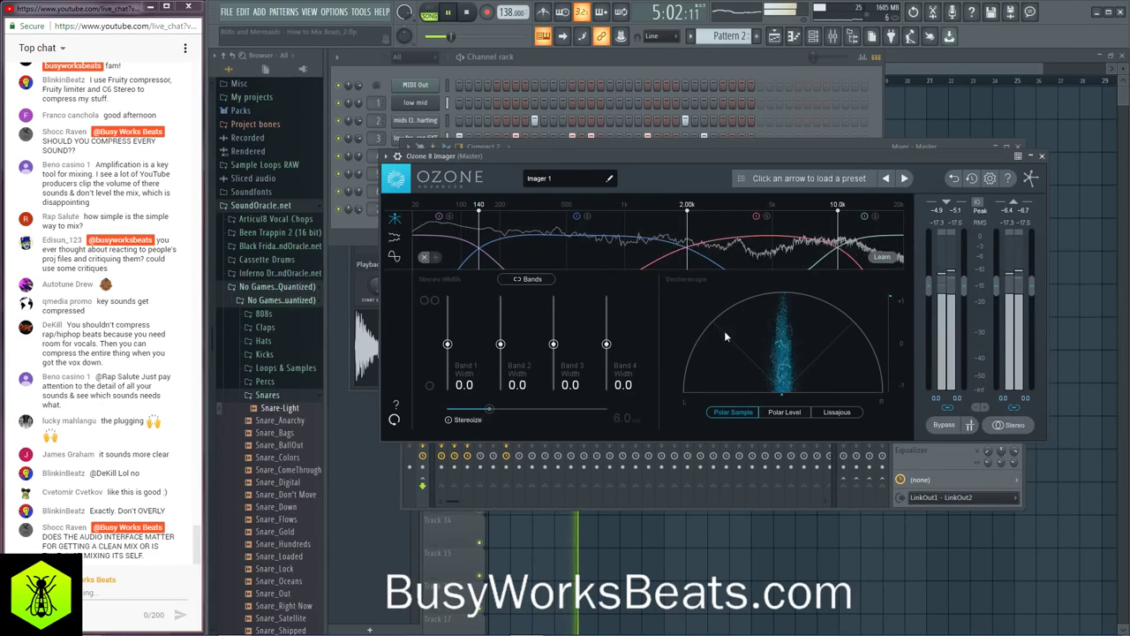
key("space")
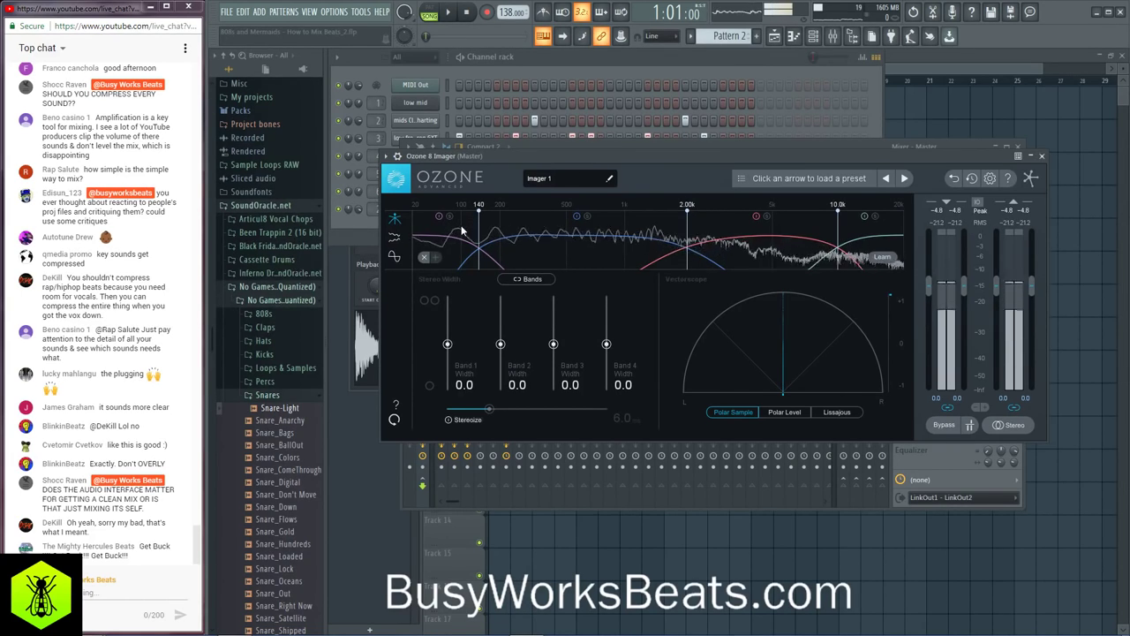
key("space")
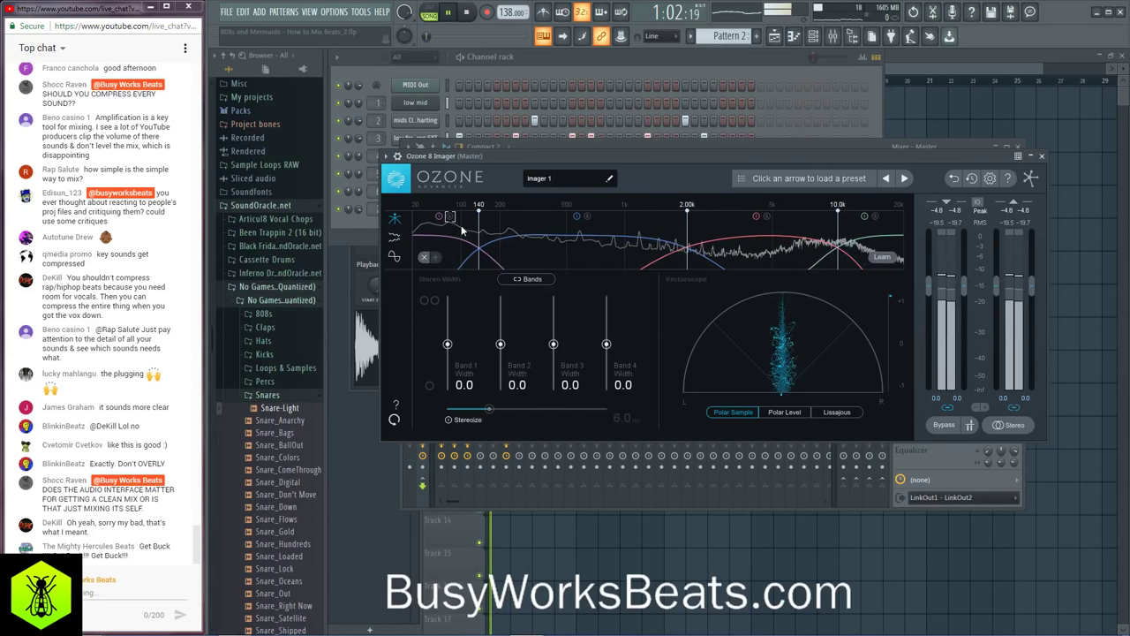
left_click_drag(477, 242, 469, 242)
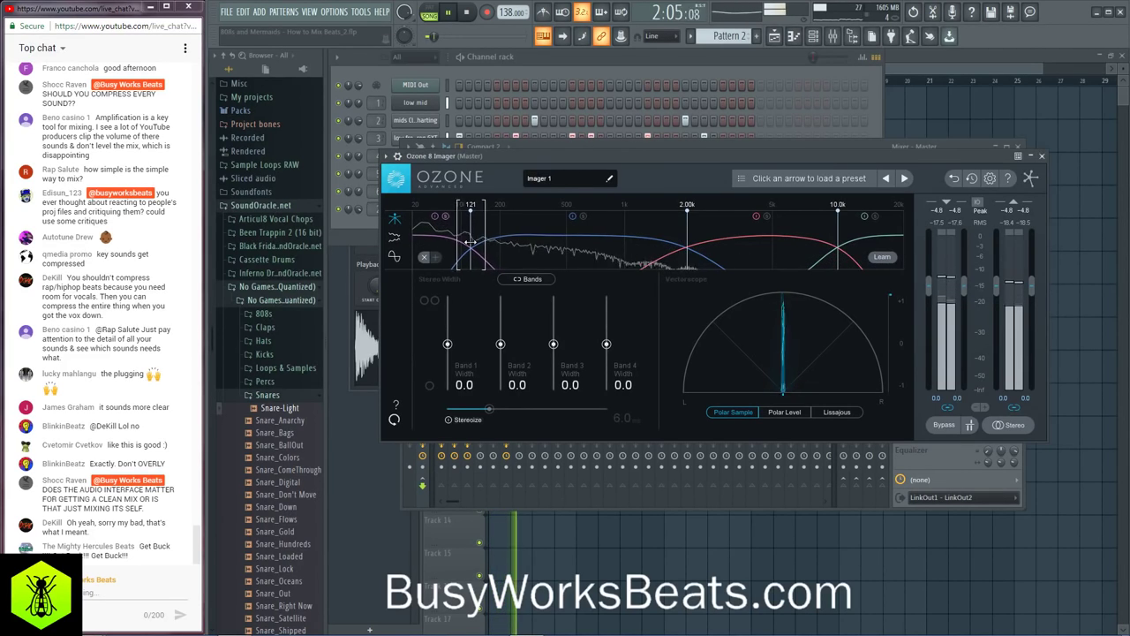
left_click_drag(447, 344, 446, 372)
key("space")
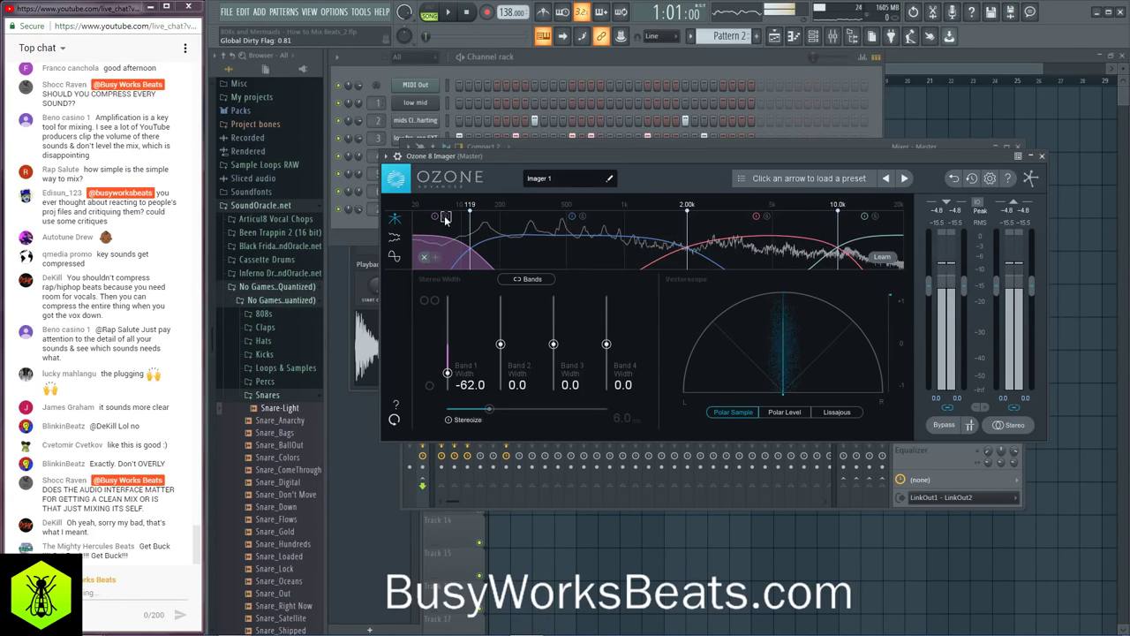
Step: Audition the Imager's lower bands during playback and check their stereo phase in the Correlation Trace
key("space")
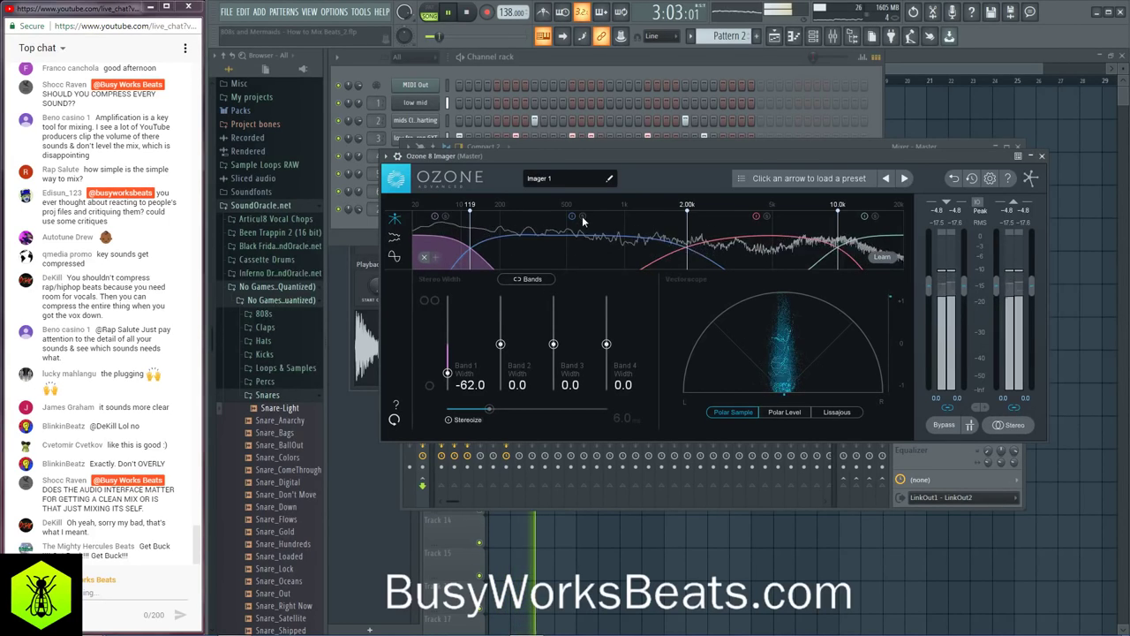
key("space")
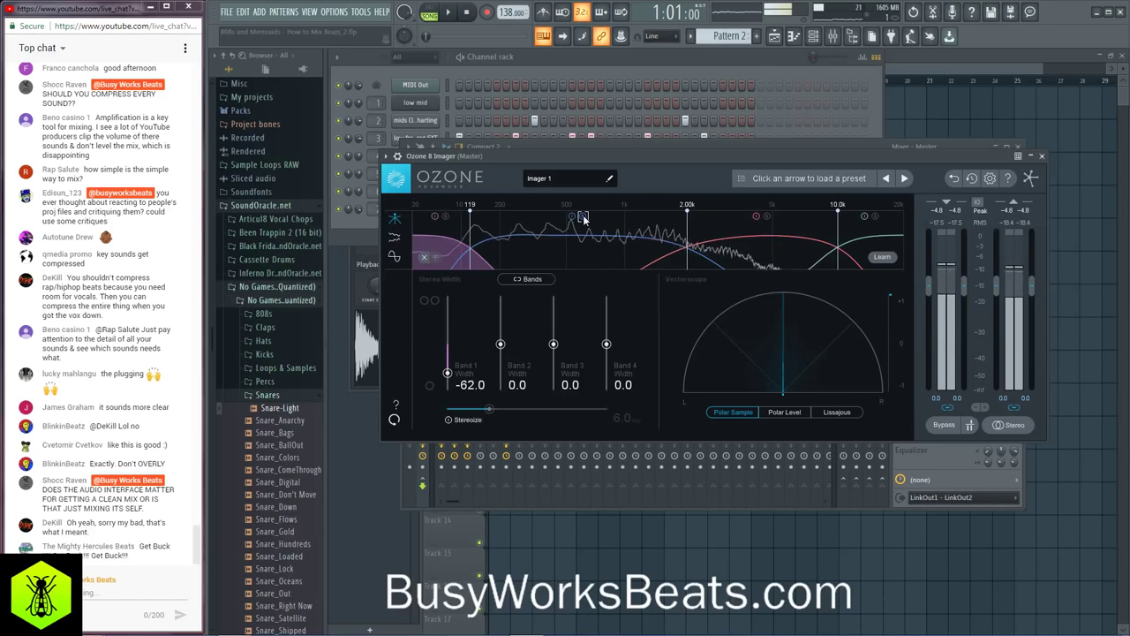
left_click(394, 256)
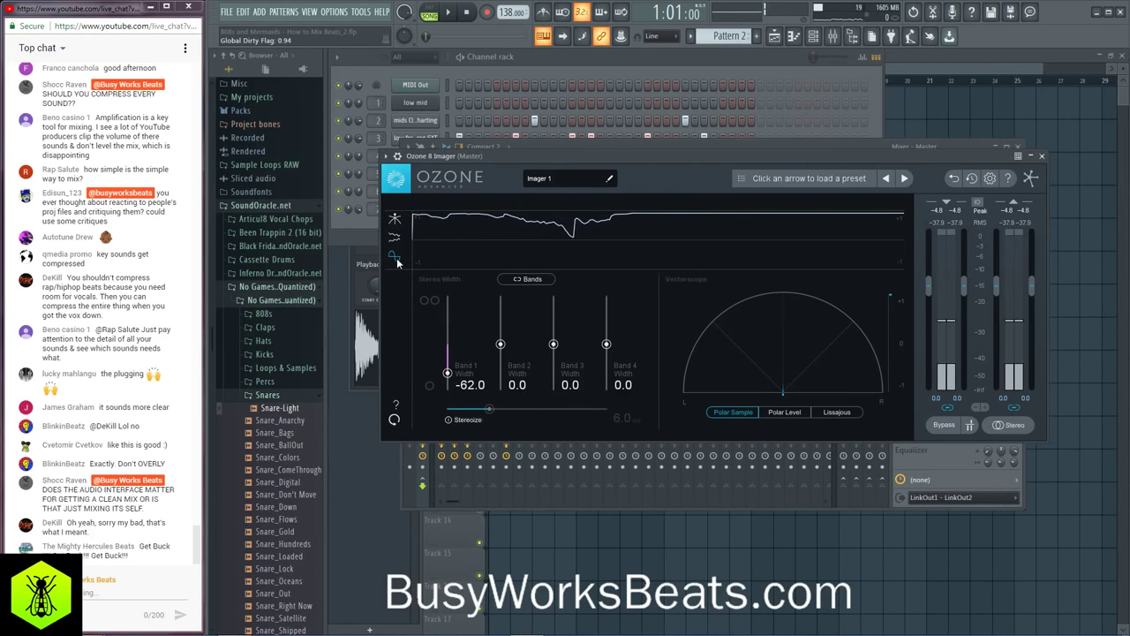
key("space")
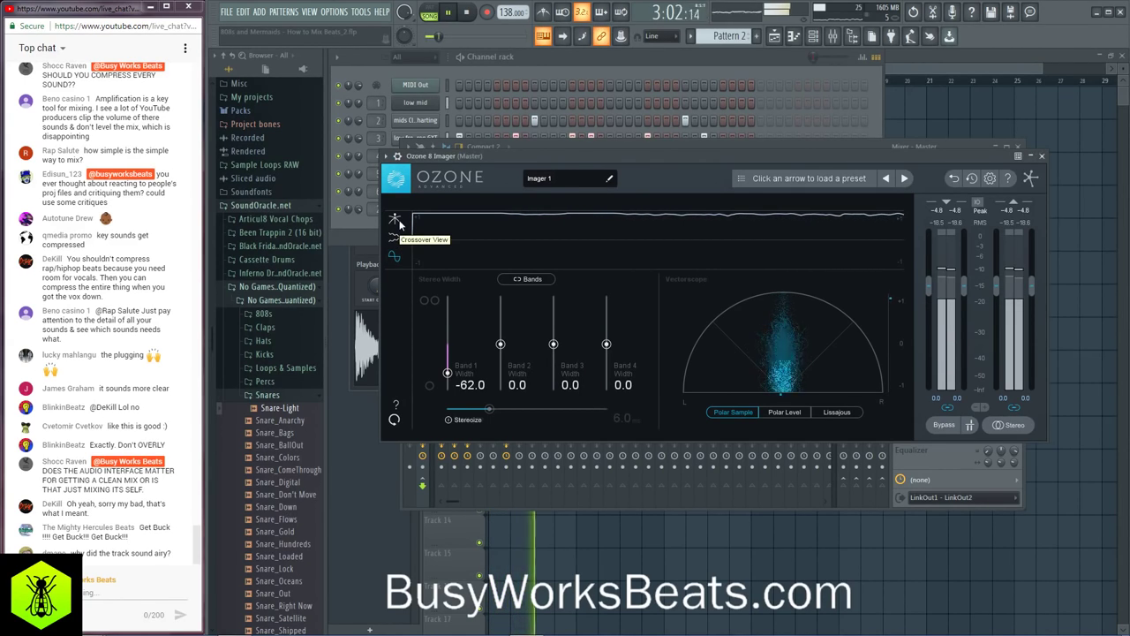
key("space")
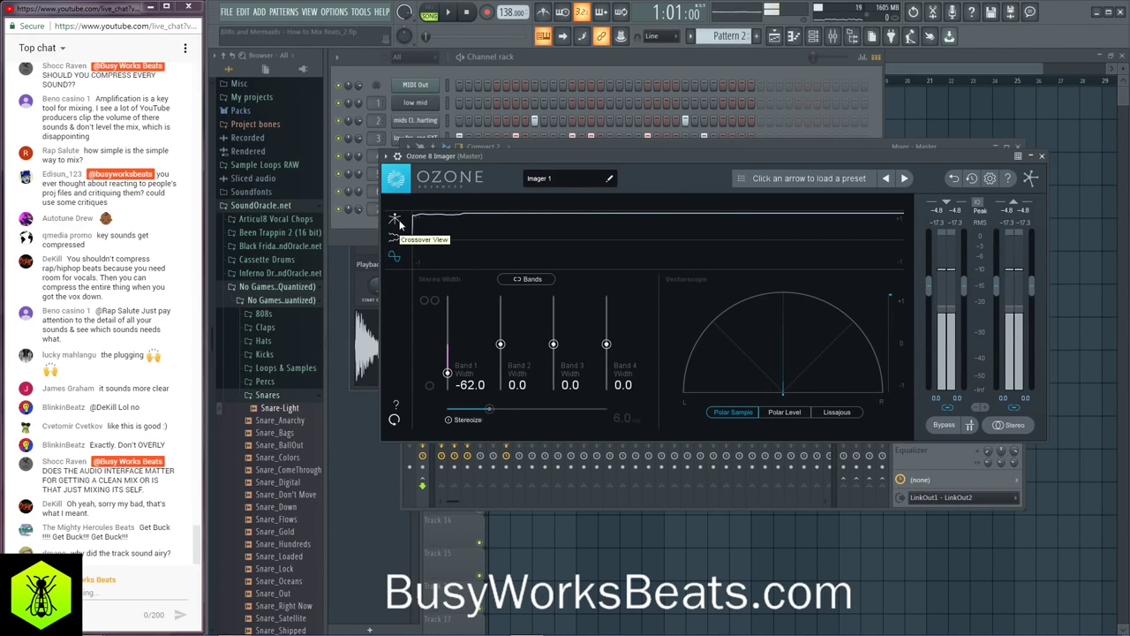
Step: Replay the beat repeatedly while comparing the Imager's Crossover View with its Correlation Trace
key("space")
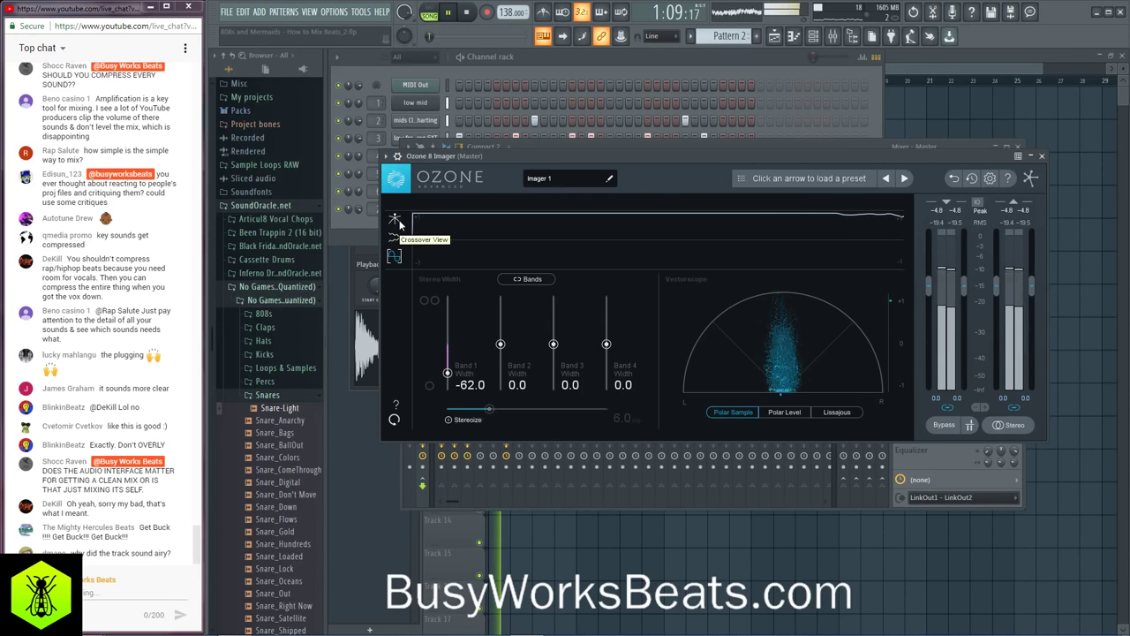
key("space")
key("space")
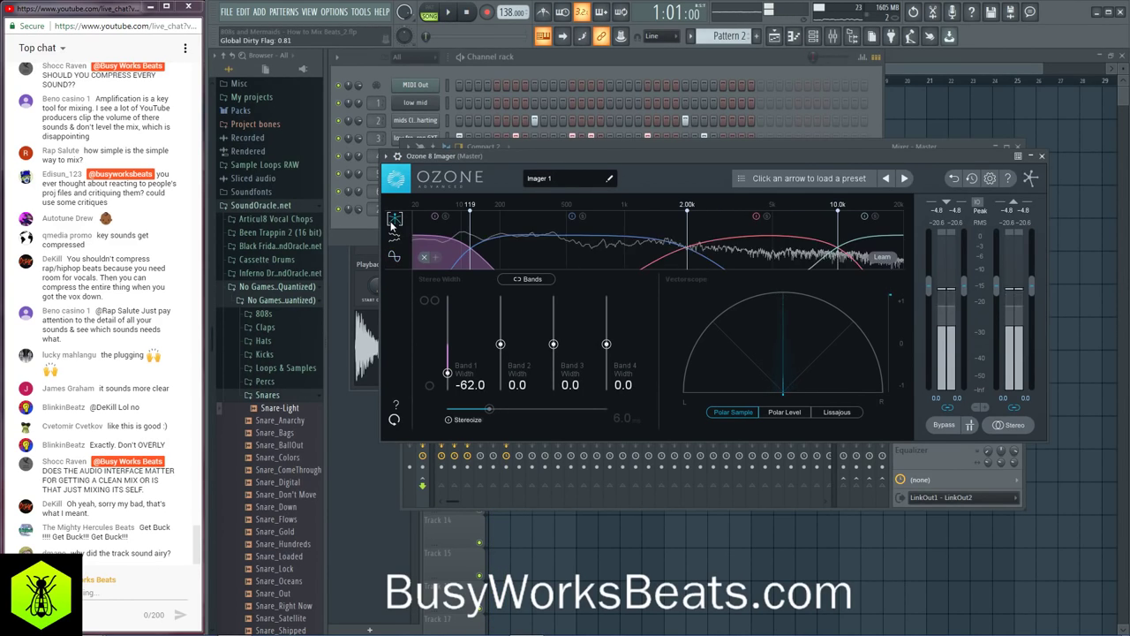
left_click(395, 256)
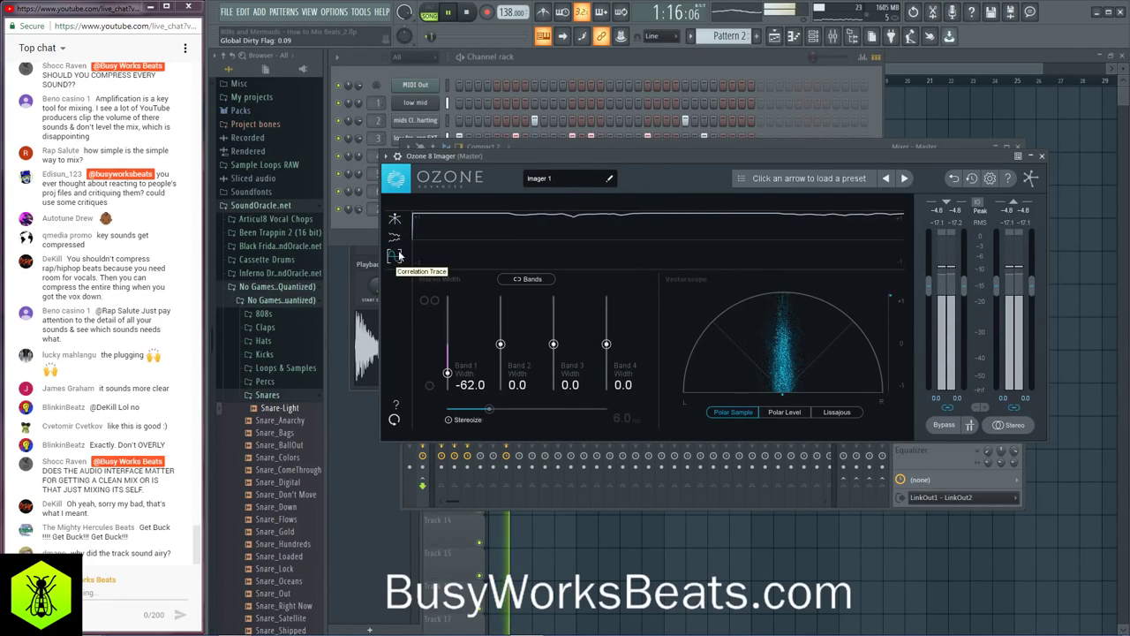
left_click(395, 218)
key("space")
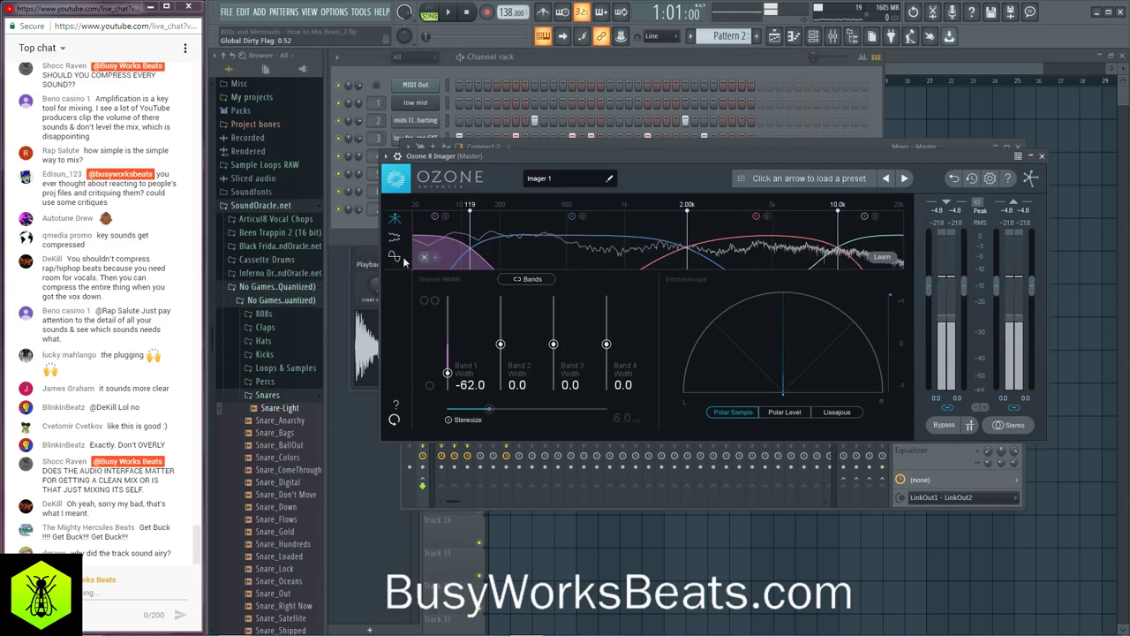
key("space")
left_click(394, 258)
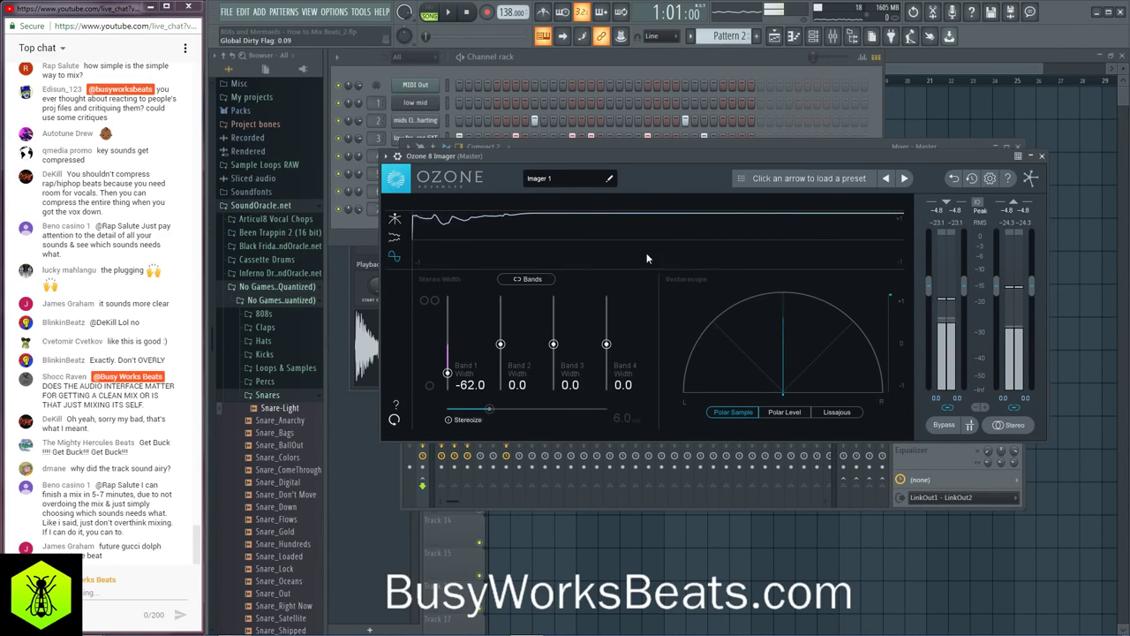
Step: Widen Band 2 to 41.8 and Band 3 to 63.3 in the Imager while monitoring the Correlation Trace during playback
key("space")
left_click_drag(500, 344, 500, 326)
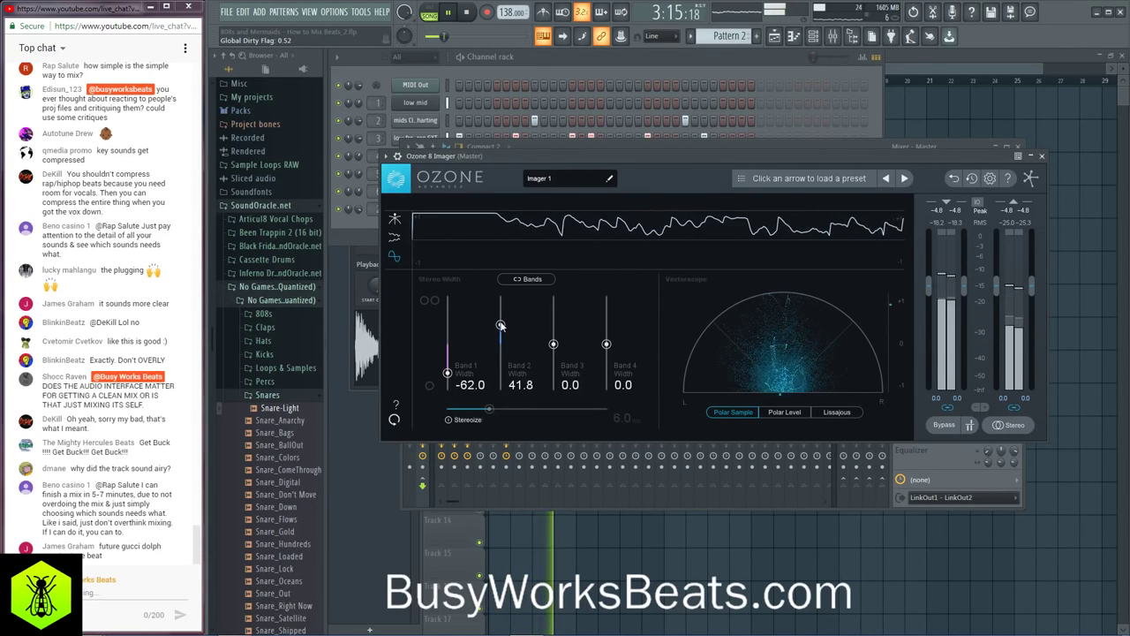
left_click(395, 221)
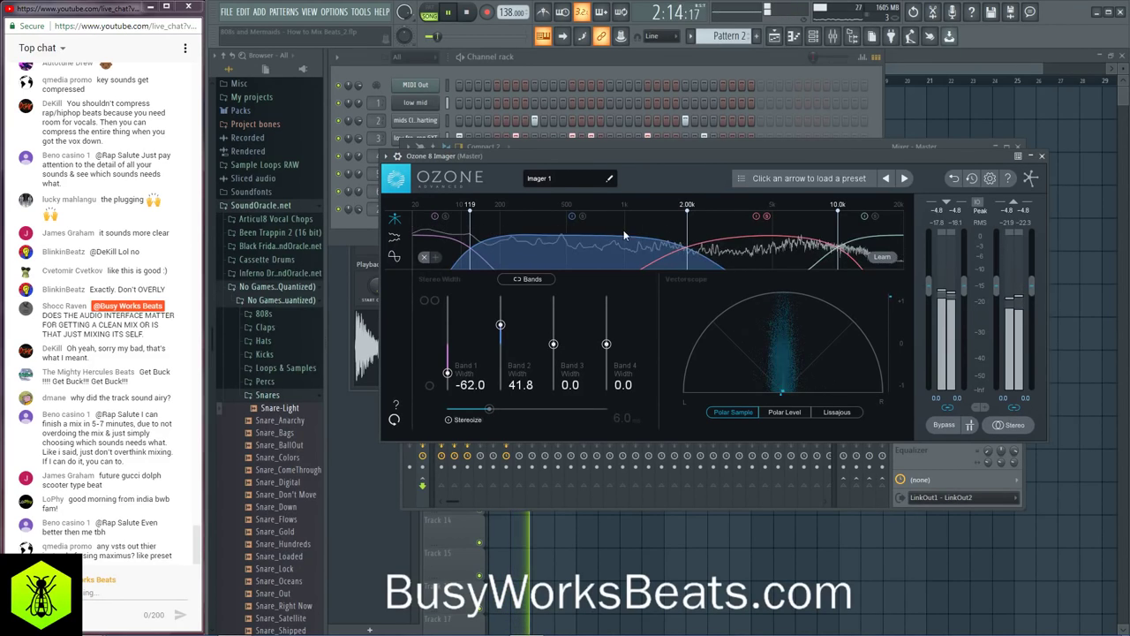
left_click(395, 256)
left_click_drag(553, 344, 552, 307)
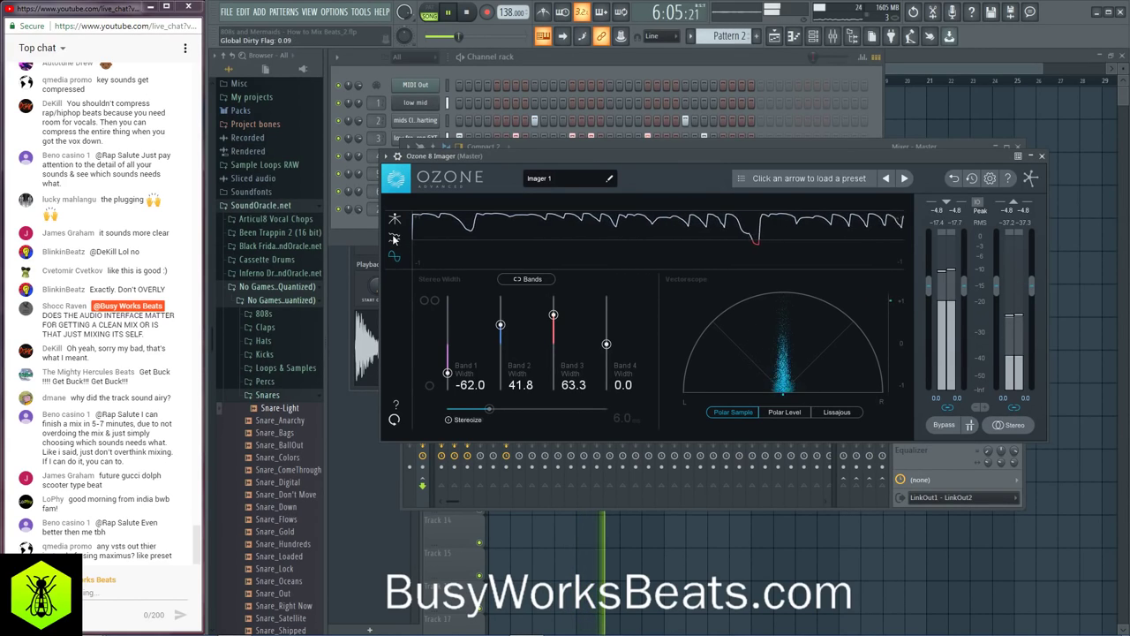
key("space")
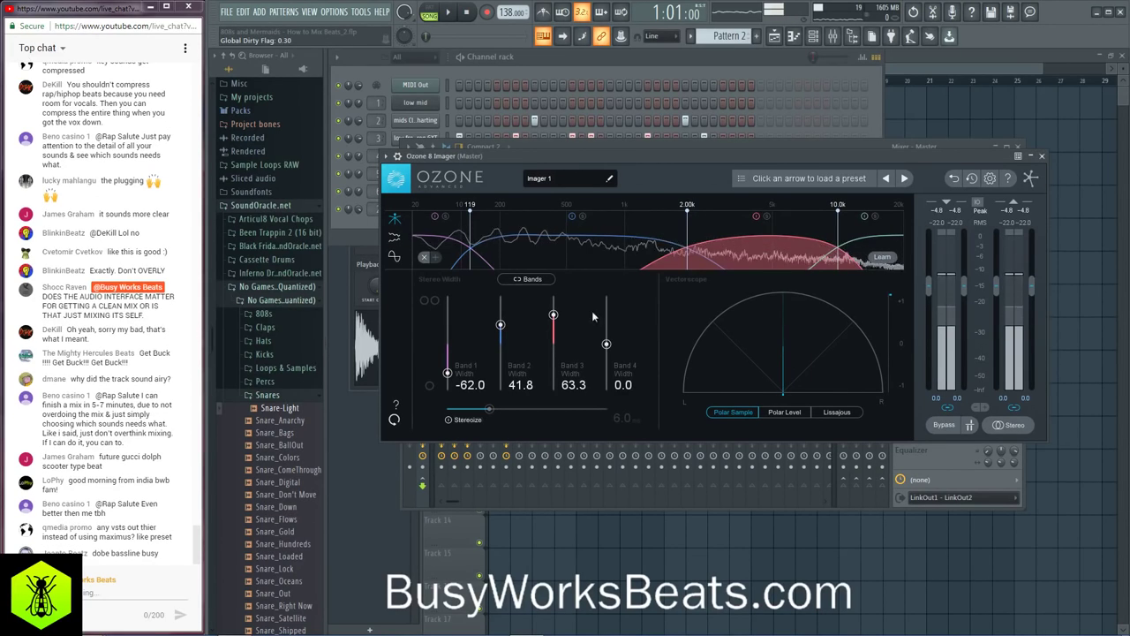
Step: Widen Band 4 to 64.6 in the Master's Imager during playback, then close the plugin and stop playback
key("space")
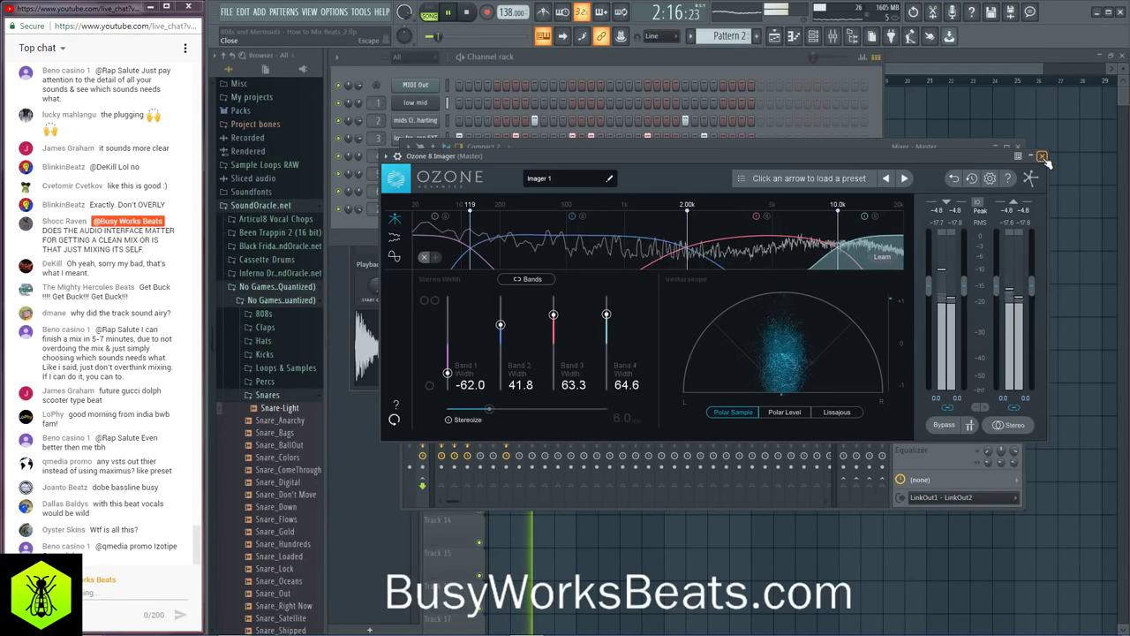
left_click(1042, 156)
key("space")
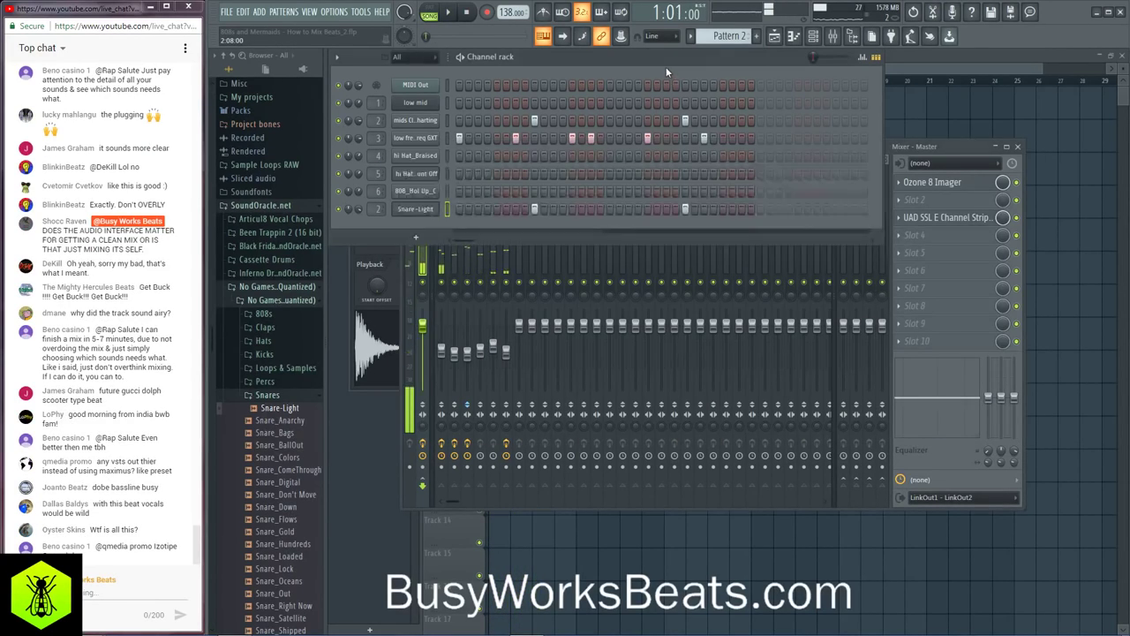
Step: Move the Master's UAD SSL E Channel Strip up to slot 2 and replay the beat while checking Insert 1
left_click(1017, 205)
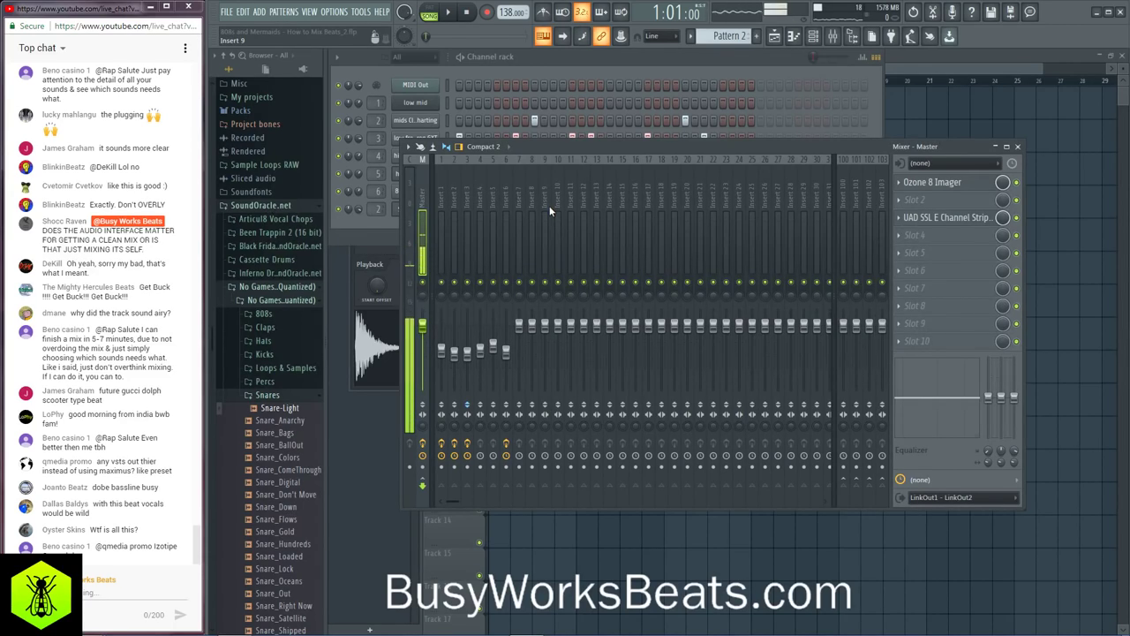
key("space")
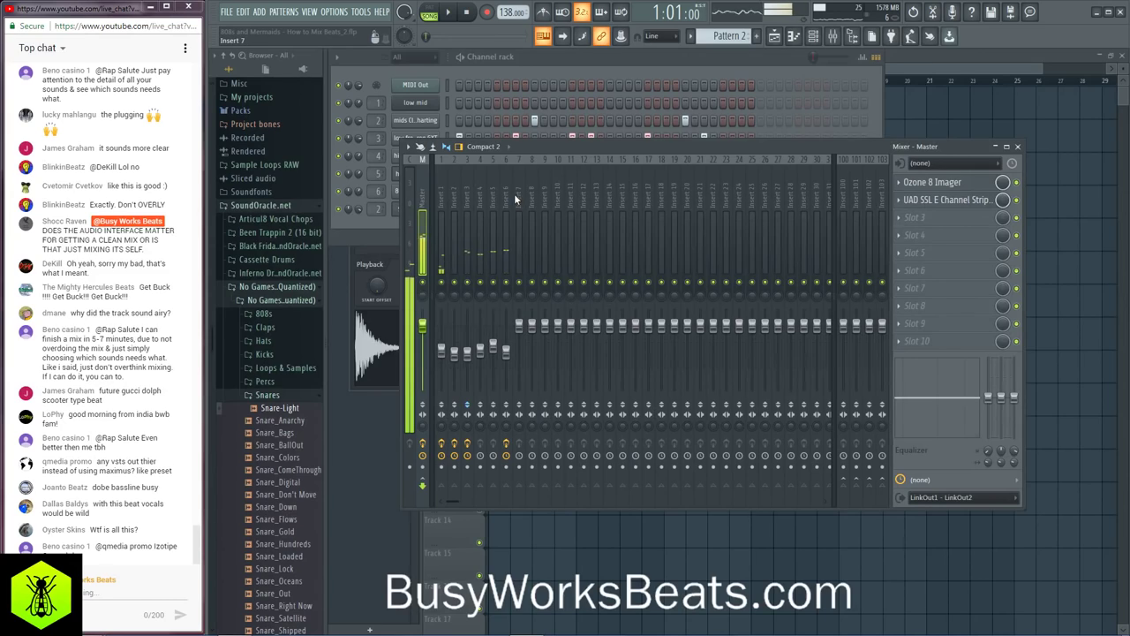
left_click(591, 69)
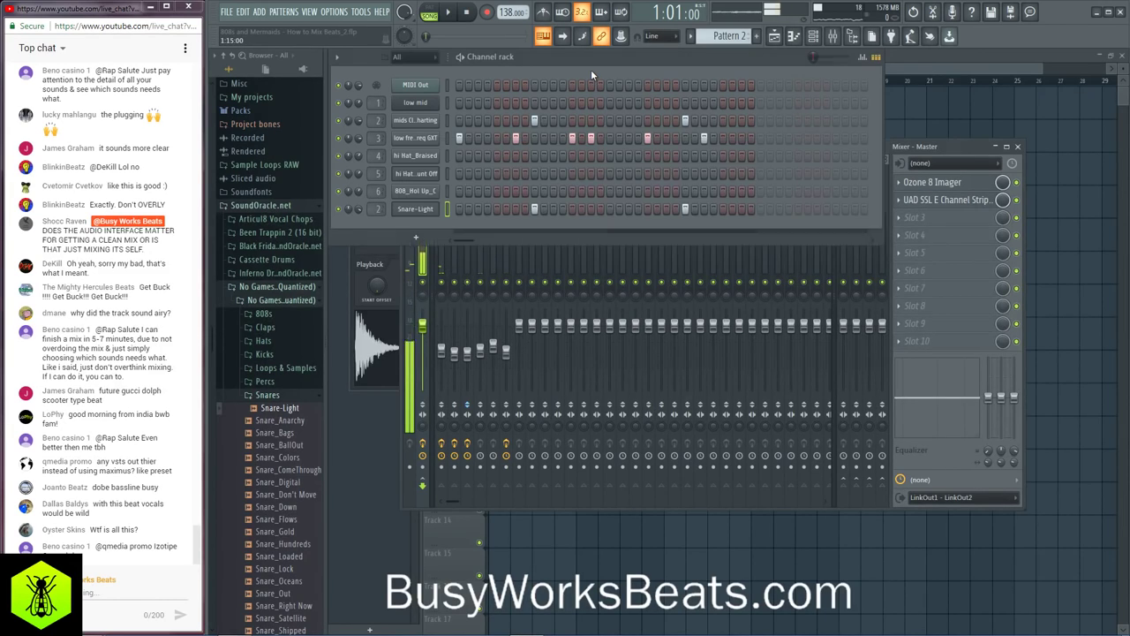
key("space")
left_click(443, 265)
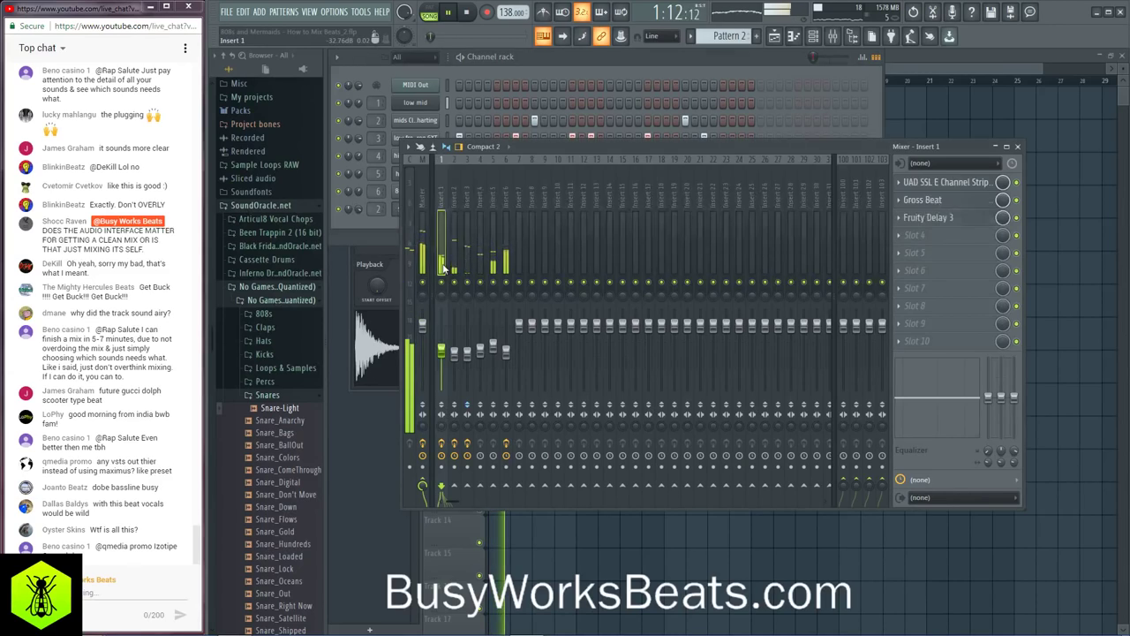
left_click(457, 212)
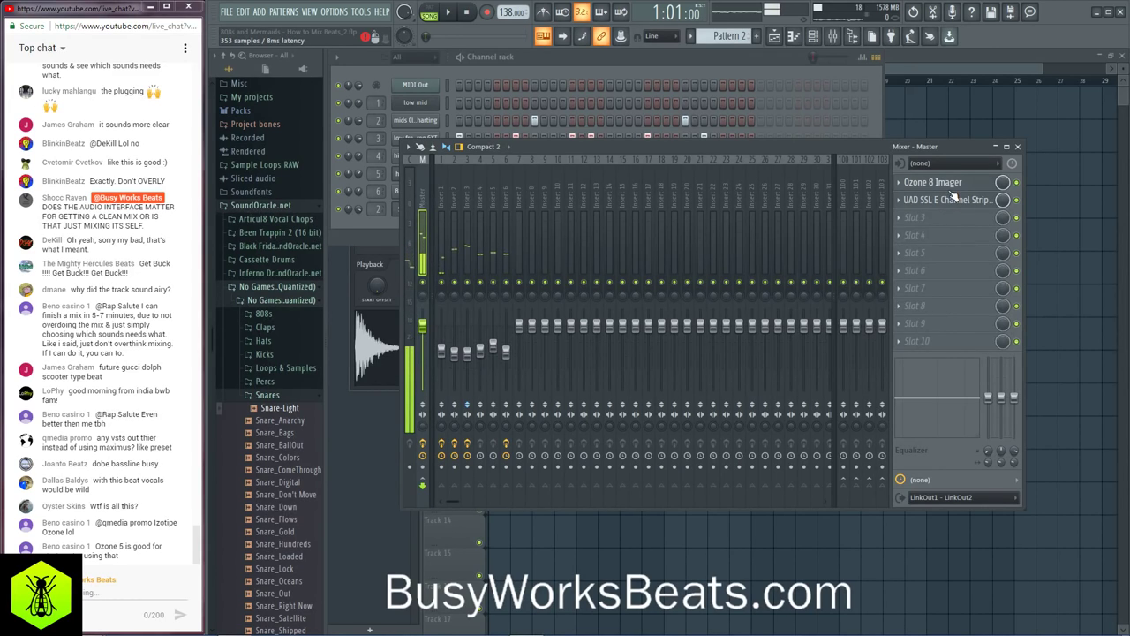
Step: Review the Master's Ozone 8 Imager and UAD SSL E Channel Strip settings while the beat plays
left_click(945, 182)
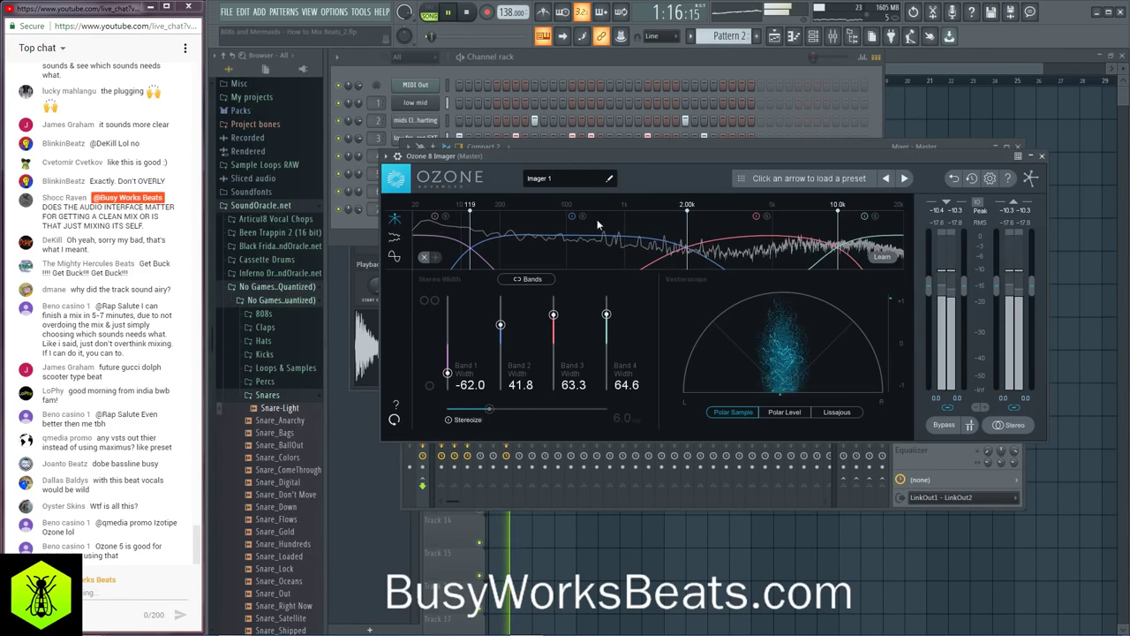
left_click(1043, 156)
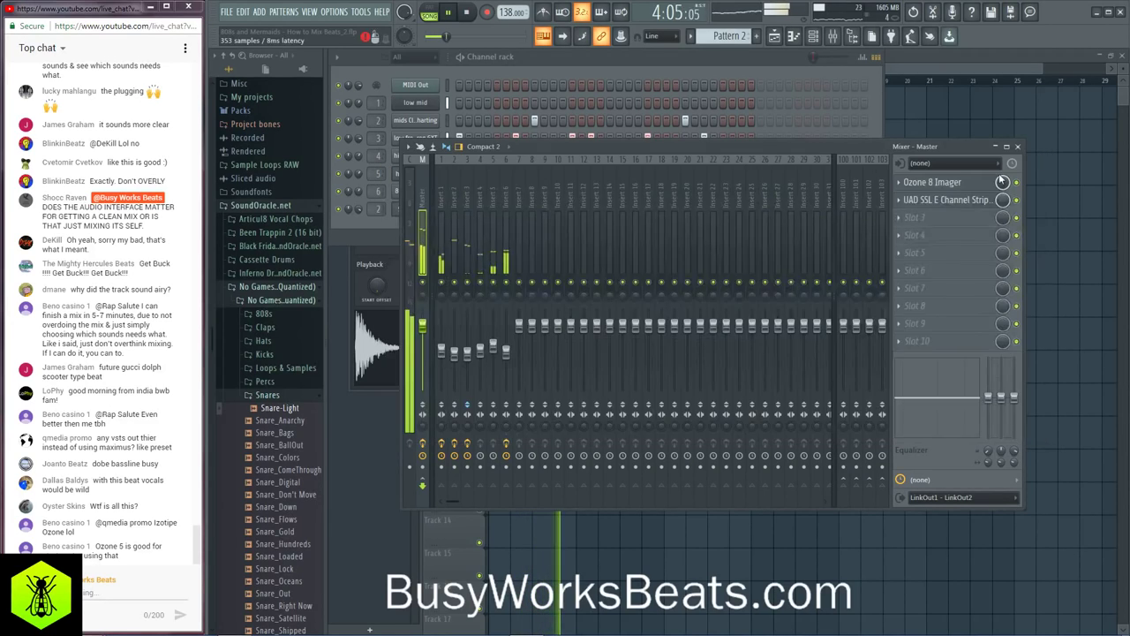
left_click(948, 200)
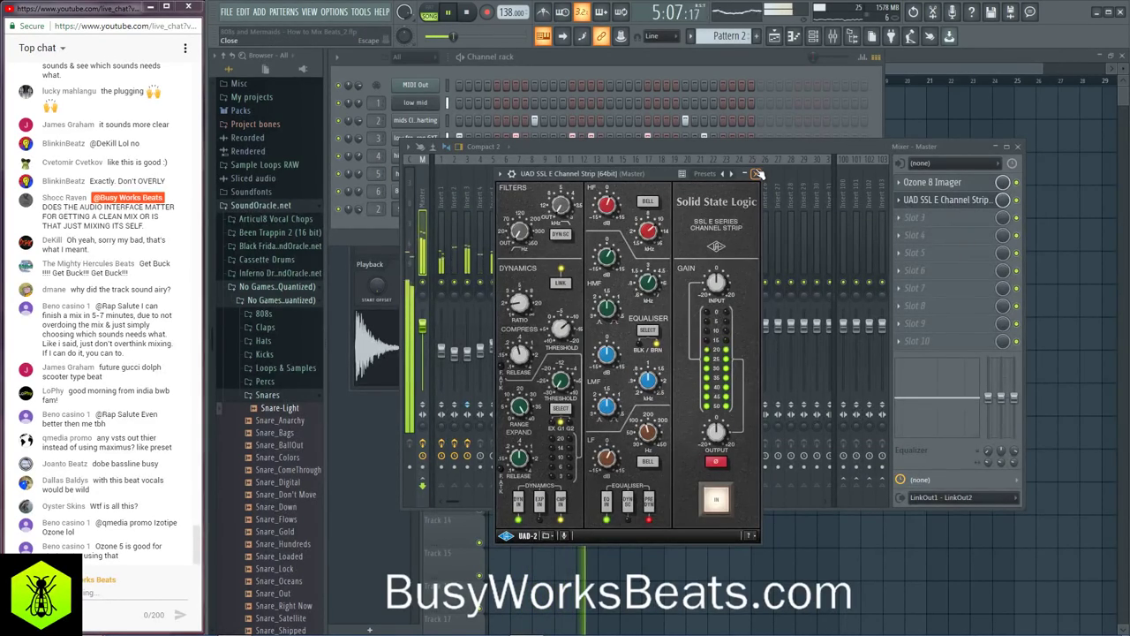
left_click(758, 173)
scroll(491, 186, "down", 10)
scroll(502, 194, "up", 7)
left_click(958, 204)
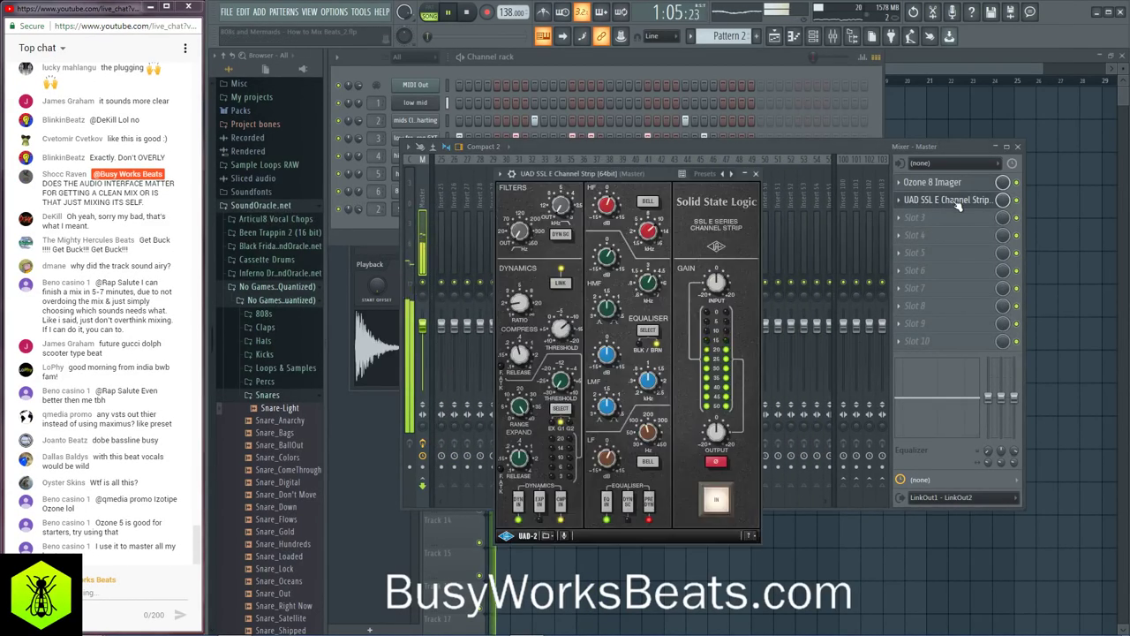
left_click(756, 174)
scroll(524, 188, "up", 4)
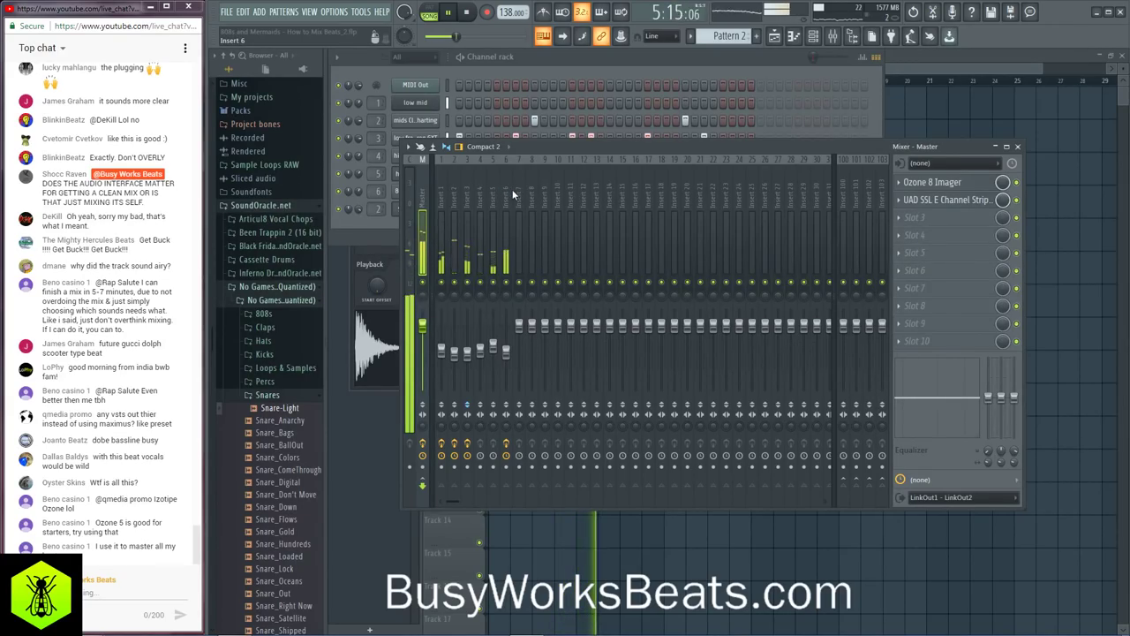
Step: Load Wave Candy into slot 3 of the Master and play the beat to view its spectrum display
left_click(950, 217)
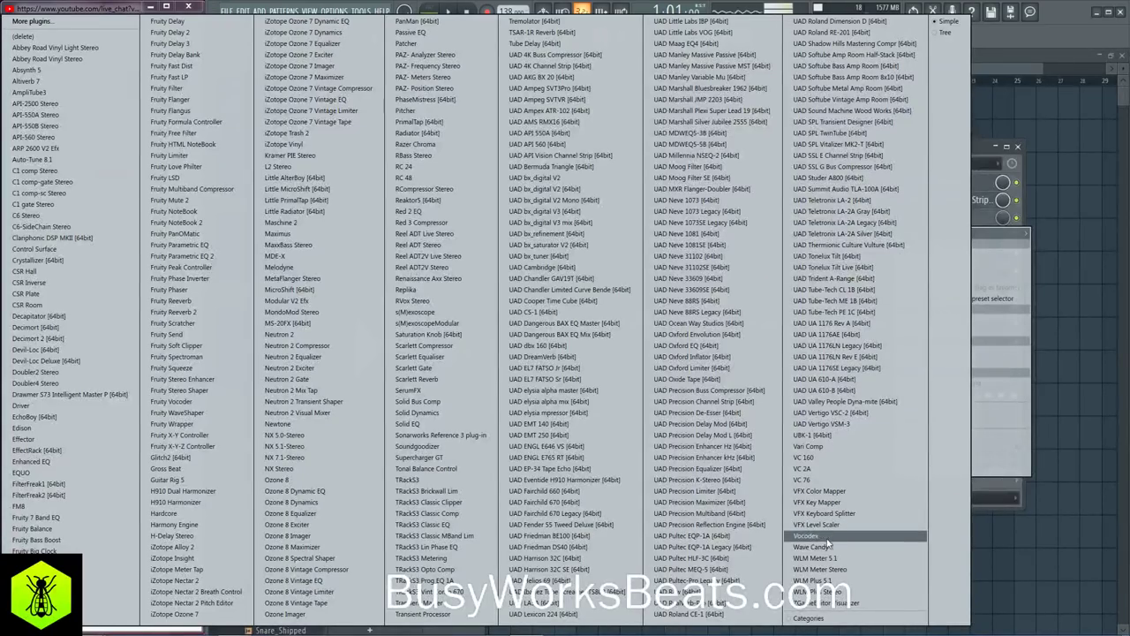
left_click(827, 547)
left_click_drag(669, 173, 1115, 601)
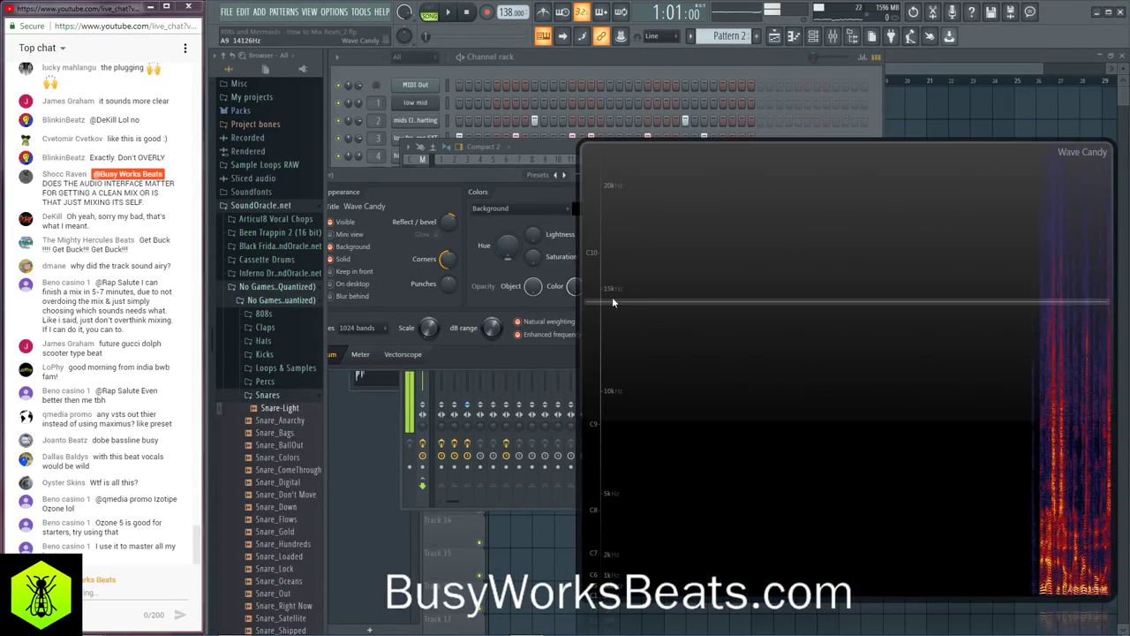
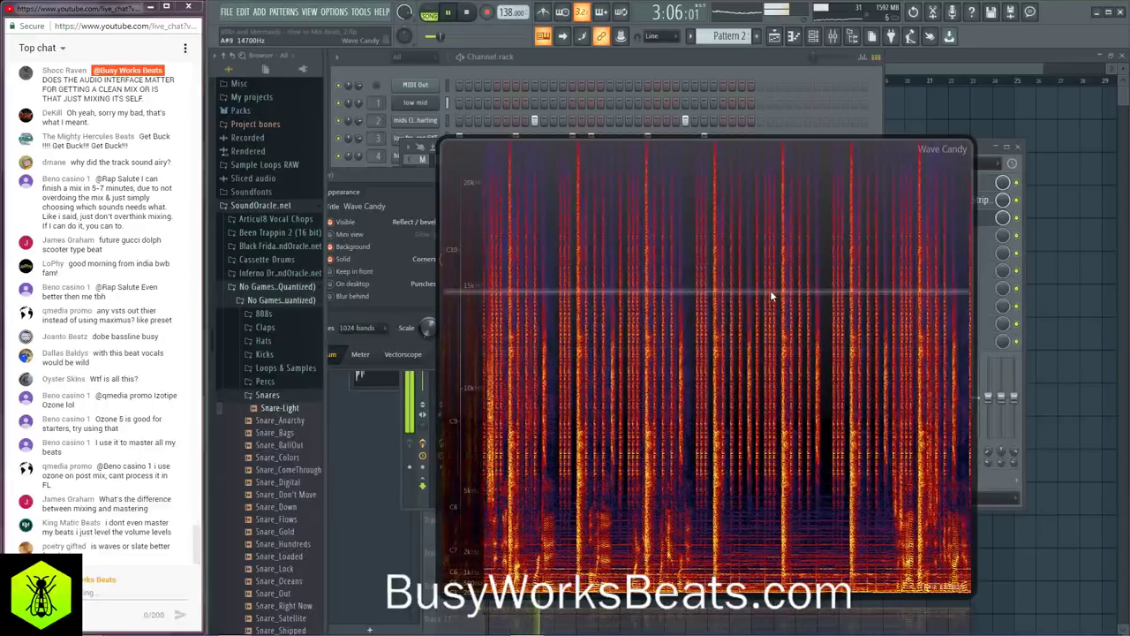
key("space")
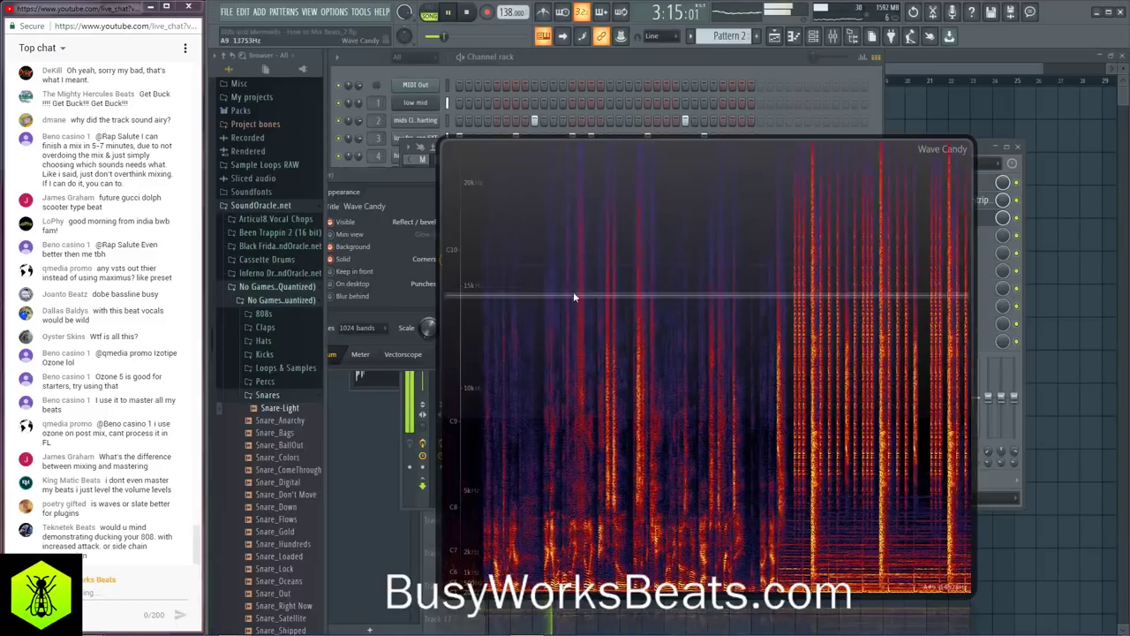
Step: Inspect the low-frequency kick's waveform and the 808_Hol Up_C channel's volume envelope, comparing the sounds with the Wave Candy display
left_click(569, 68)
left_click(413, 139)
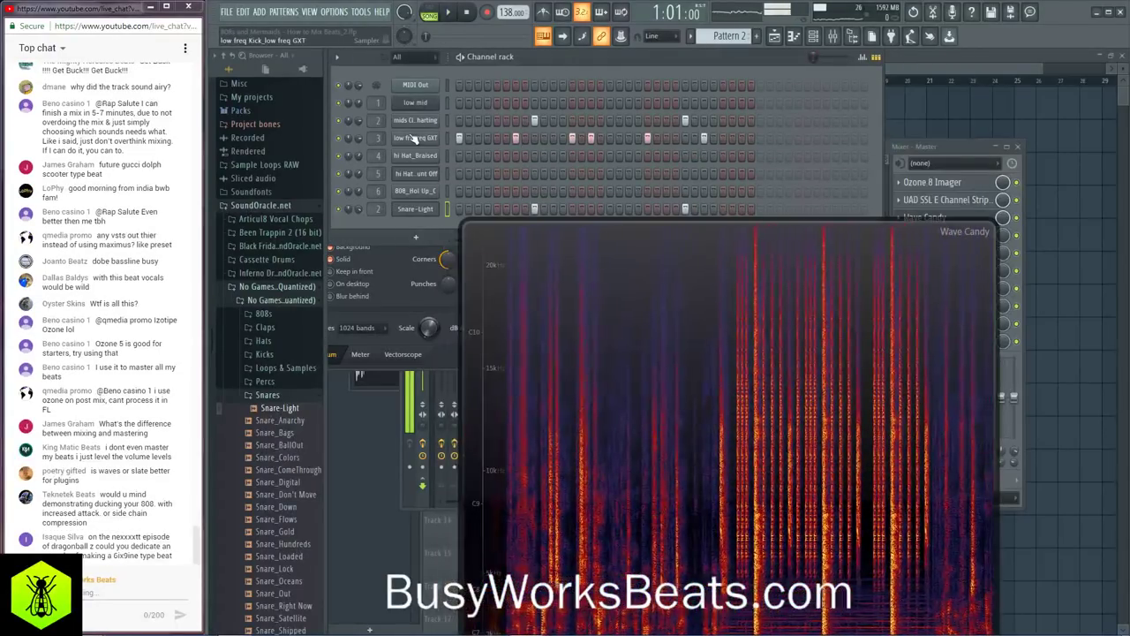
left_click_drag(576, 380, 724, 446)
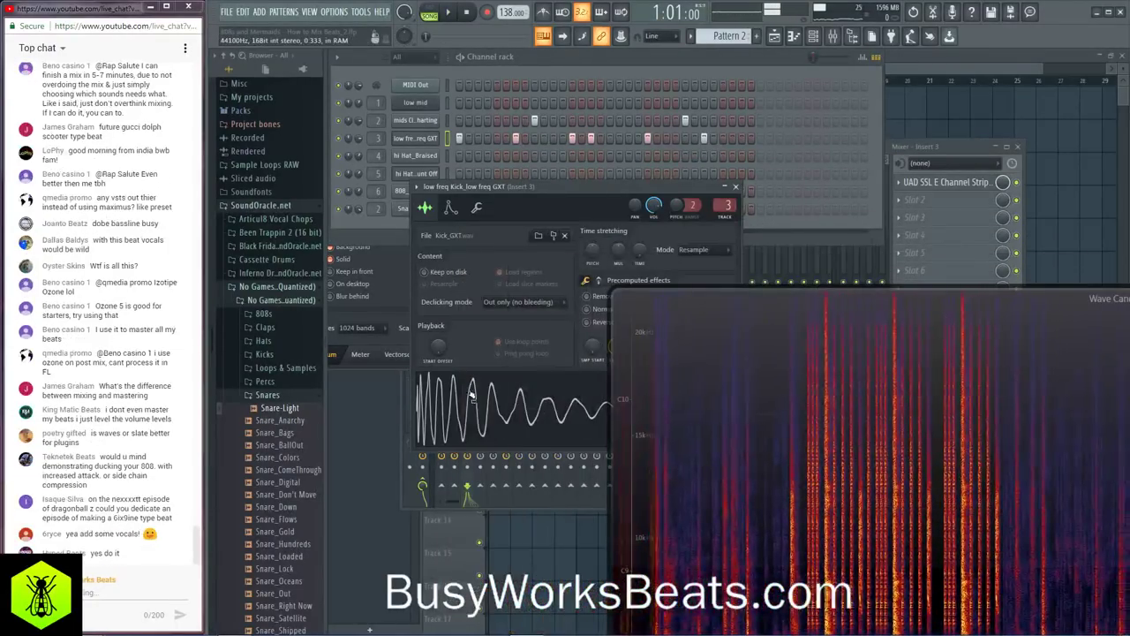
left_click(401, 191)
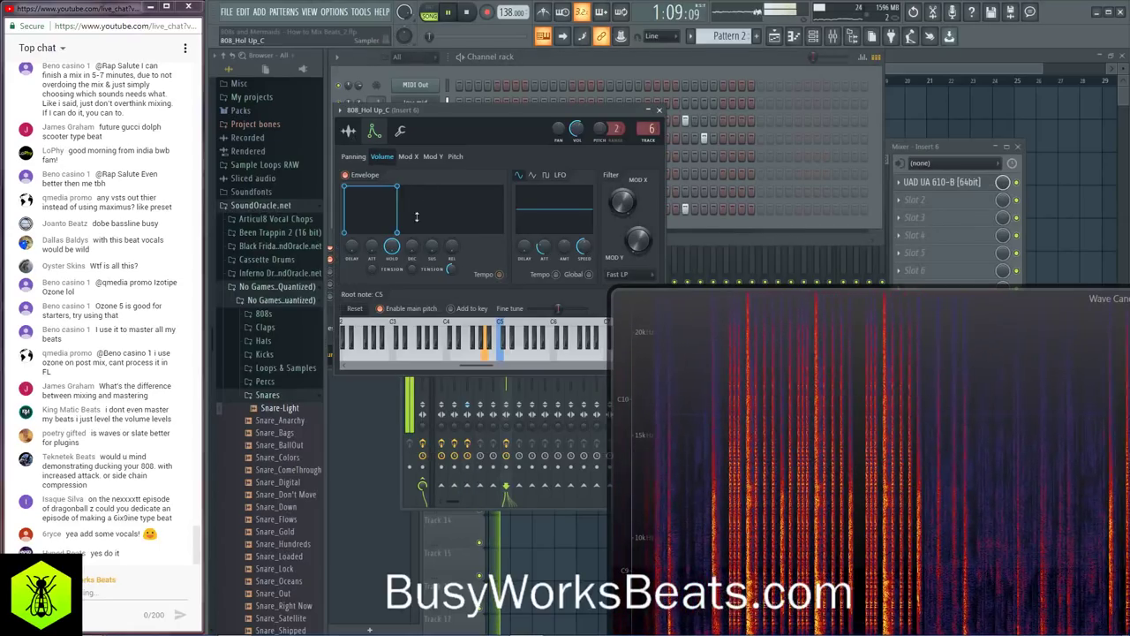
key("space")
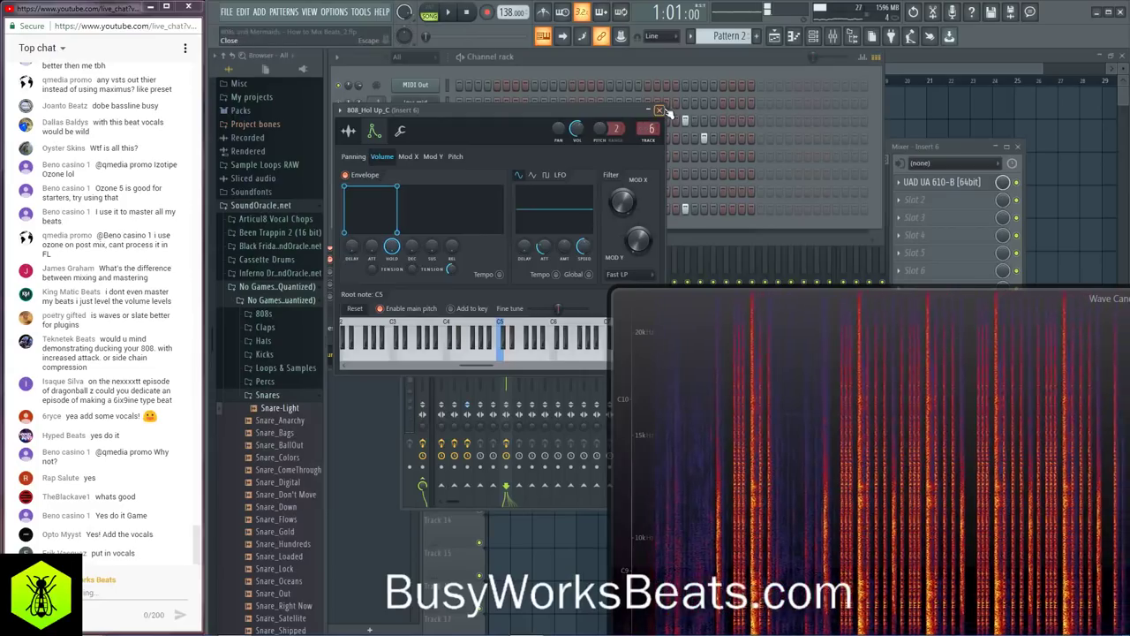
left_click(658, 110)
left_click_drag(797, 339, 675, 196)
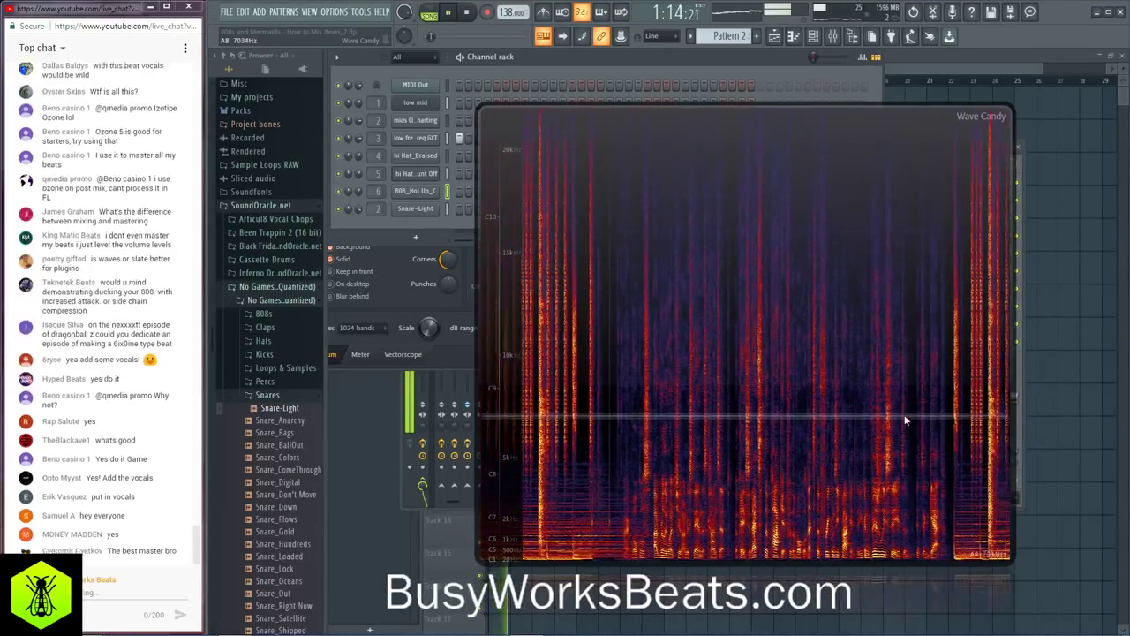
Step: Bring up the mixer's Microphone track, disable its Guess again effect, and reposition the Wave Candy display to watch the voice signal
key("F9")
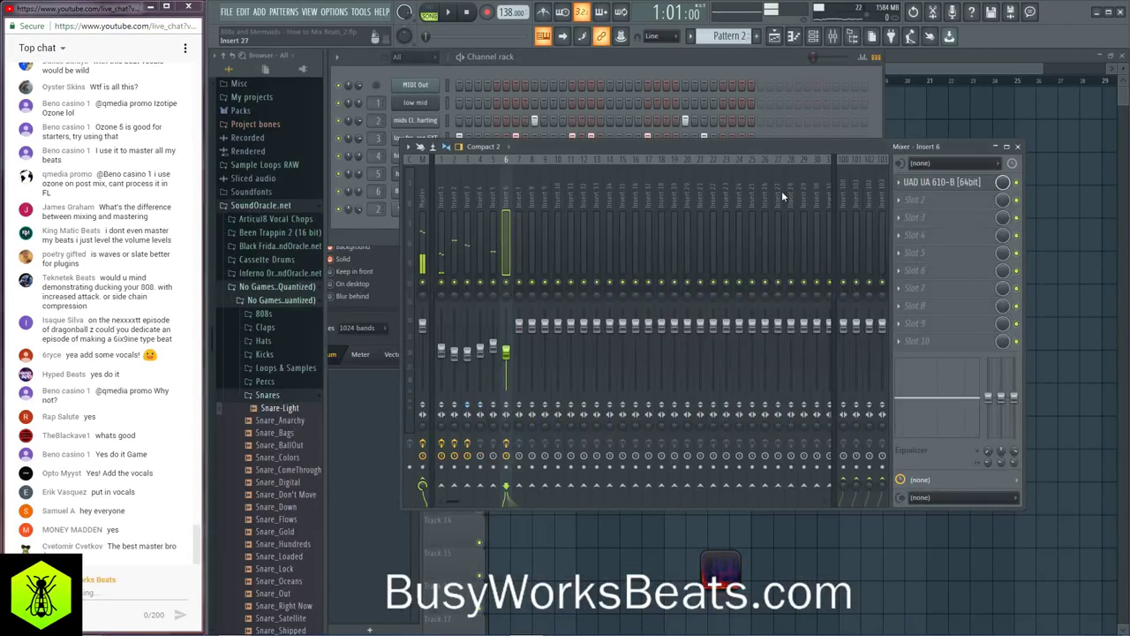
scroll(776, 198, "down", 5)
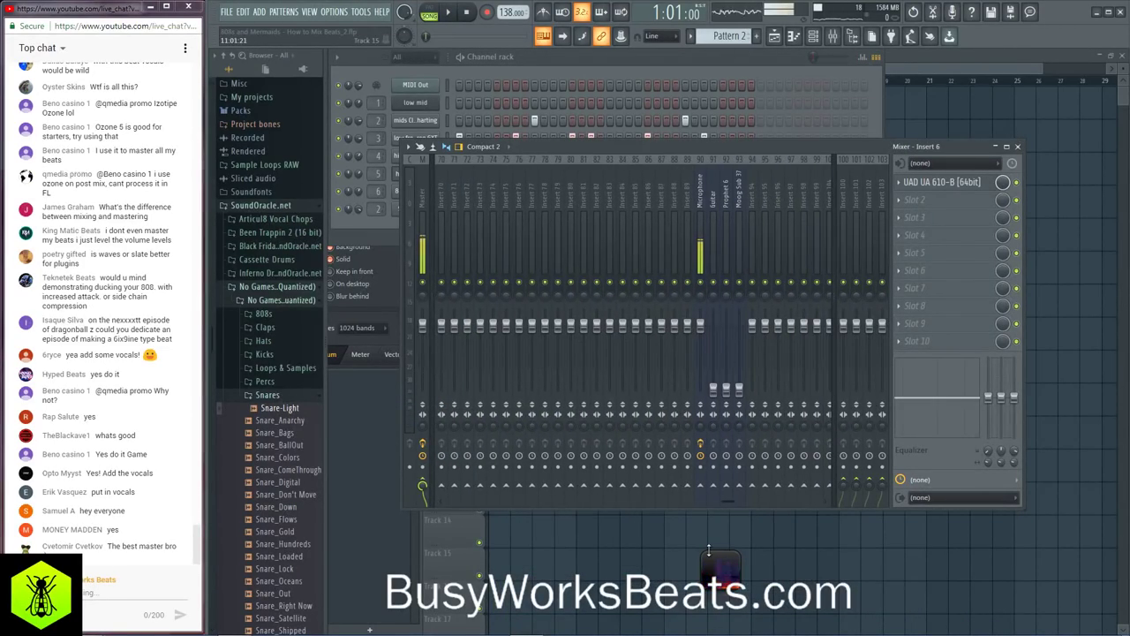
left_click(729, 569)
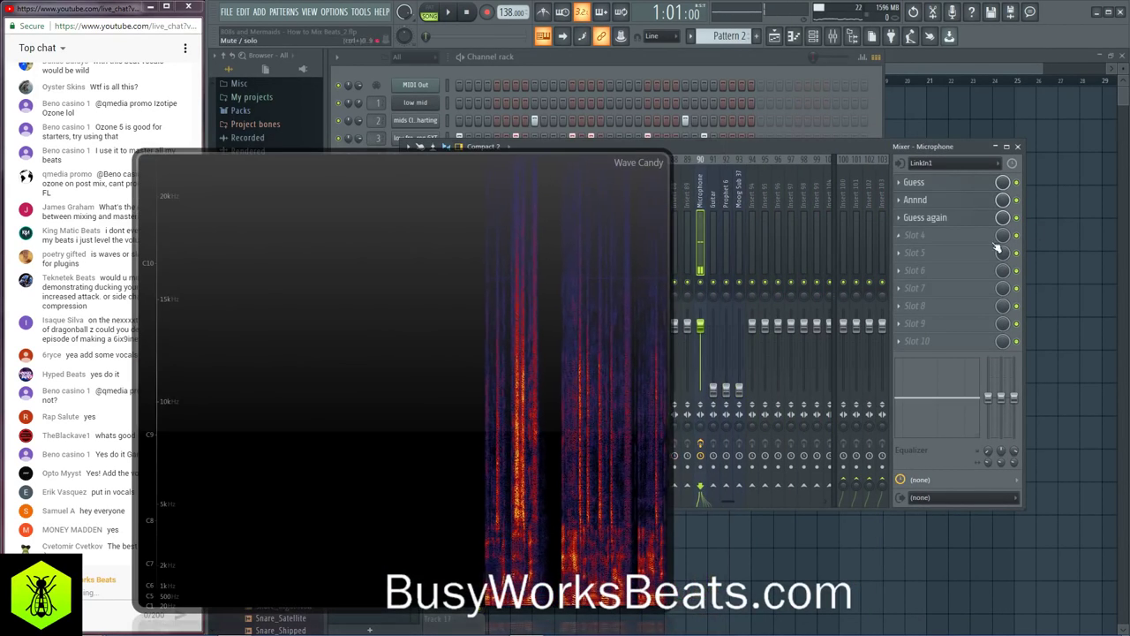
left_click_drag(504, 327, 560, 320)
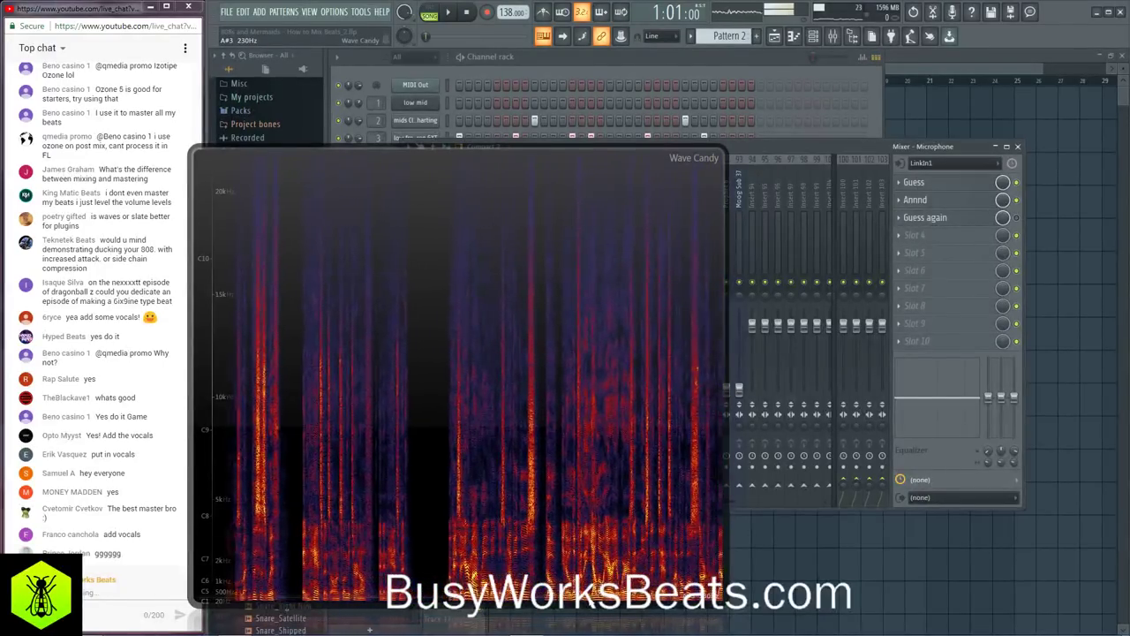
left_click_drag(663, 321, 780, 430)
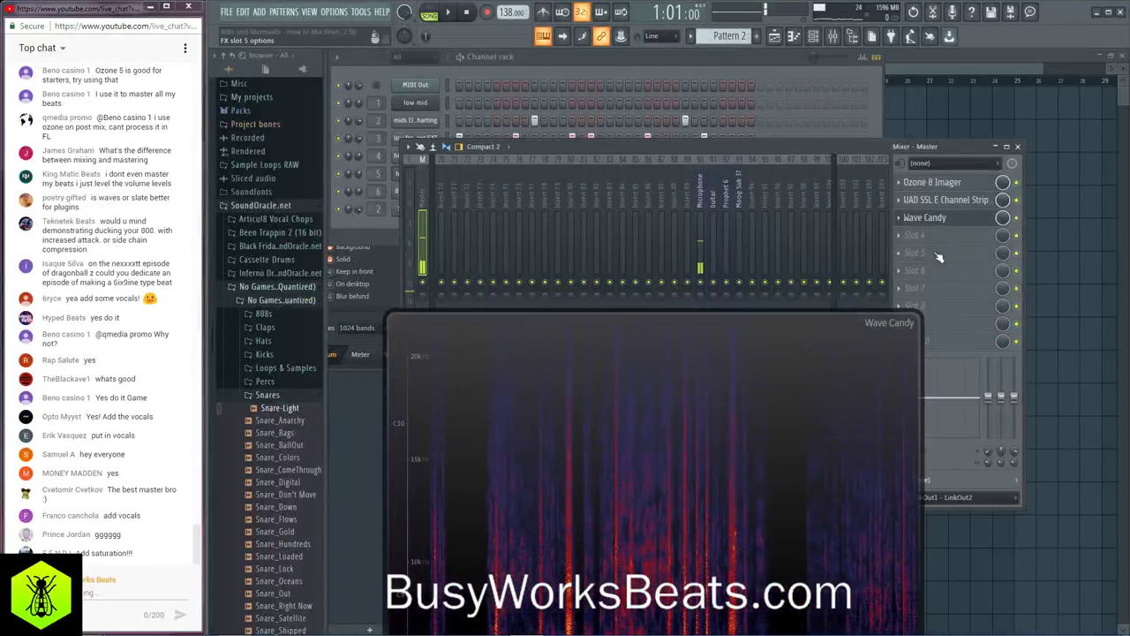
Step: Set the spectrum Scale to 100% in the Master's Wave Candy and reposition its display to show the full frequency range
left_click(951, 223)
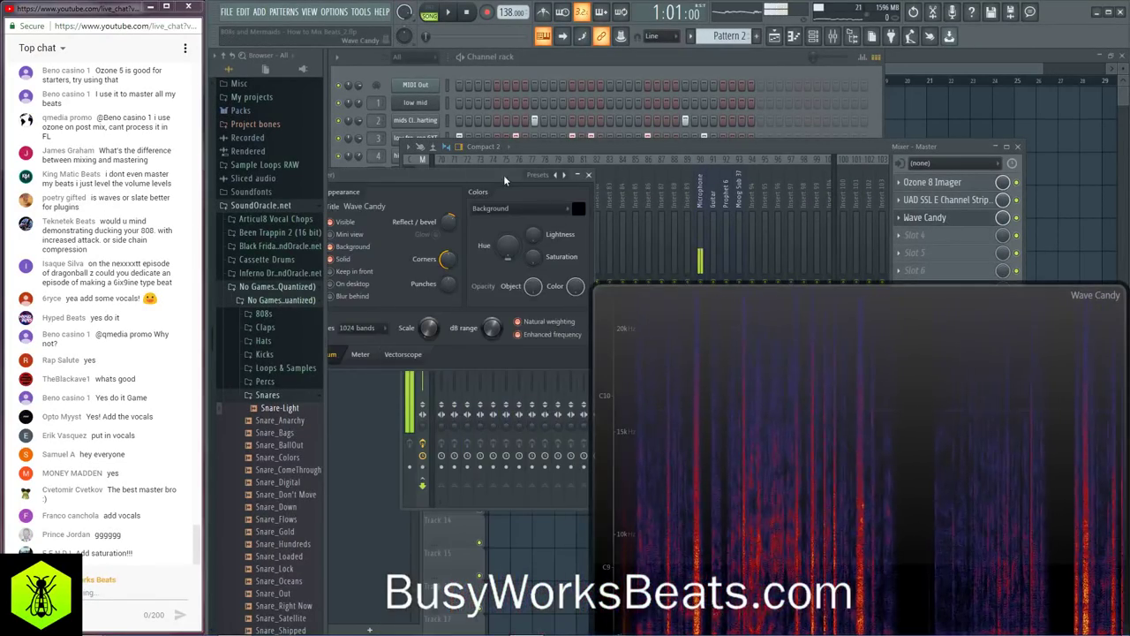
scroll(629, 406, "down", 3)
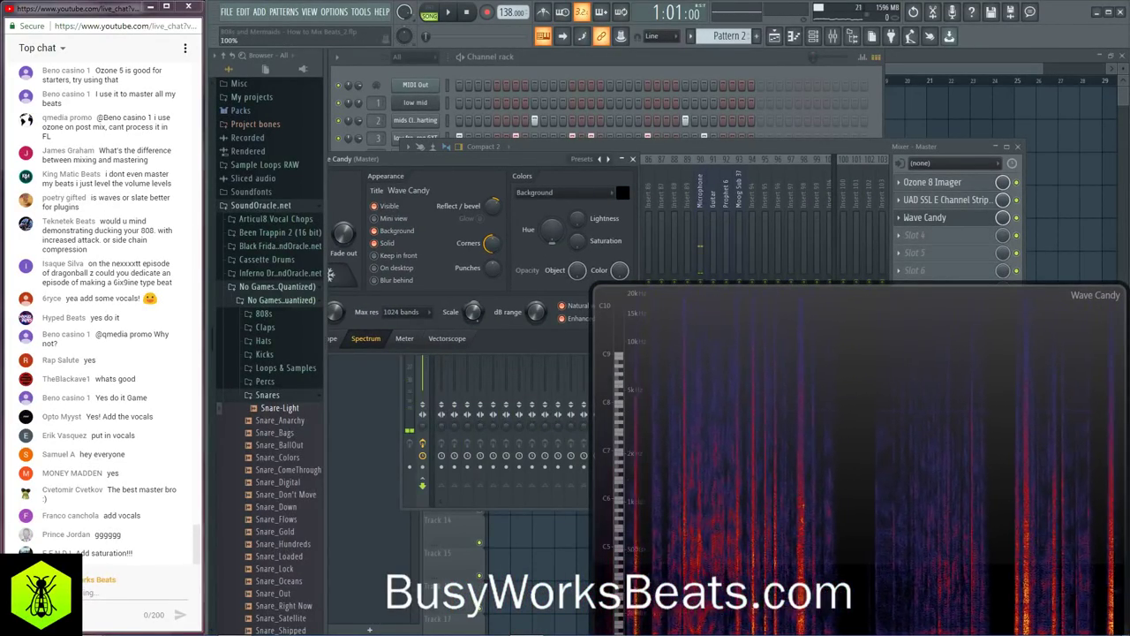
left_click_drag(629, 406, 506, 199)
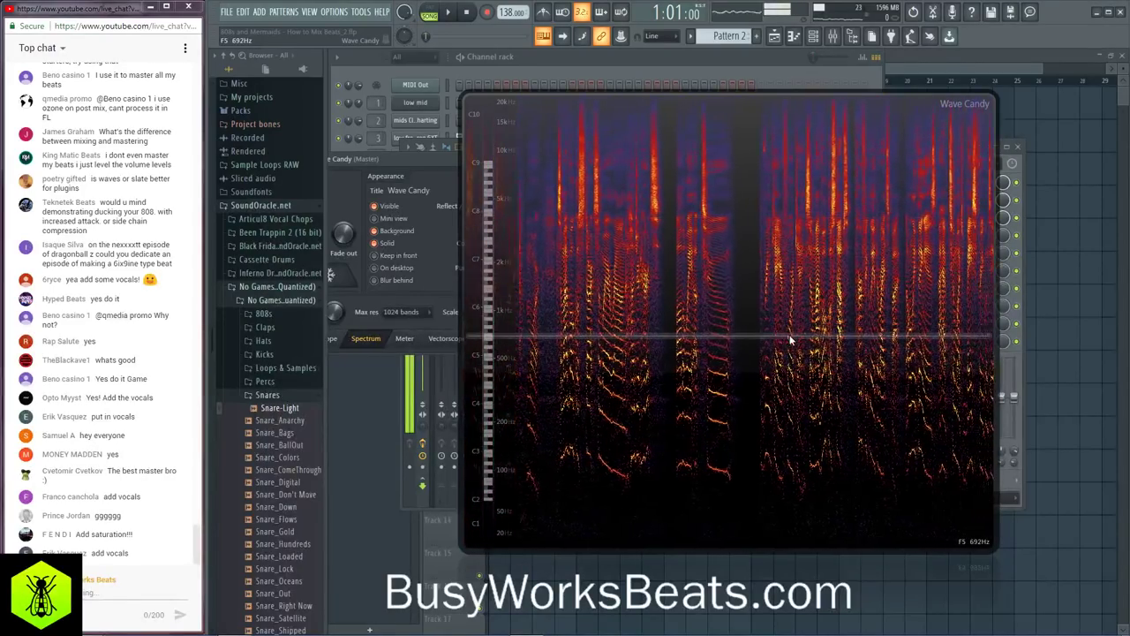
left_click_drag(759, 298, 527, 326)
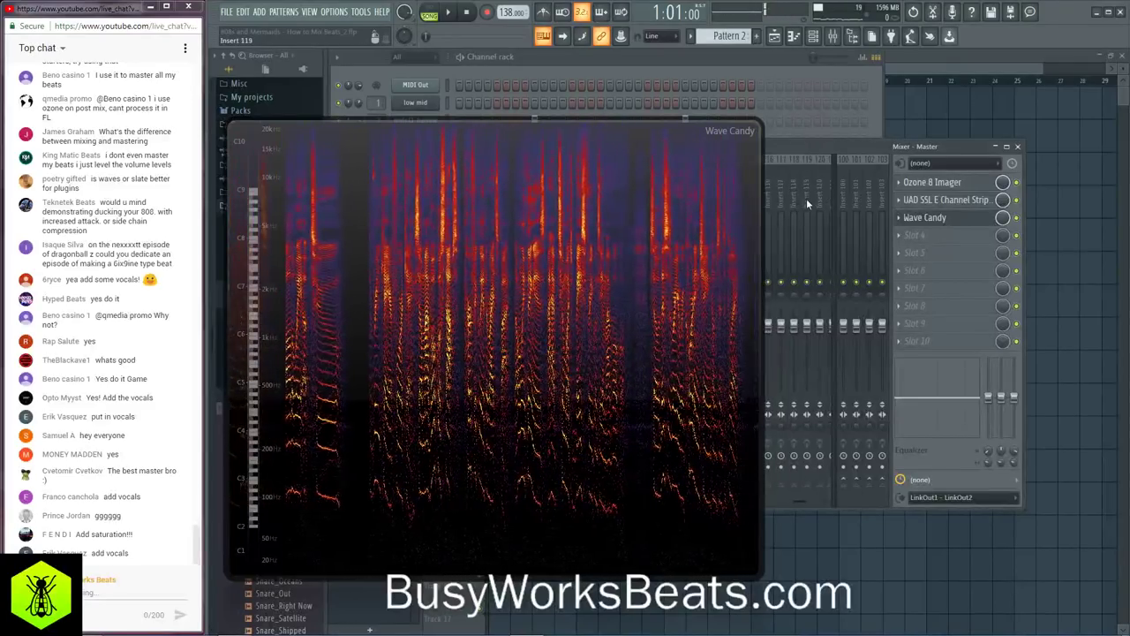
Step: Select the Microphone track and examine the voice's low frequencies around 100 Hz in the Wave Candy spectrum
left_click_drag(728, 205, 469, 281)
scroll(518, 186, "left", 3)
left_click(537, 209)
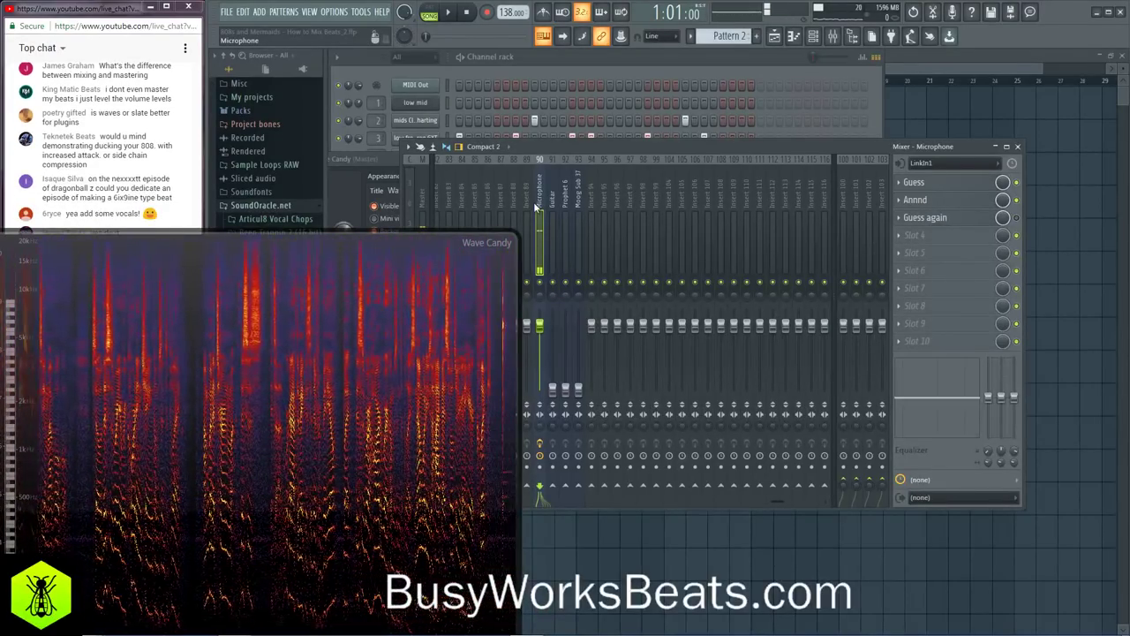
left_click_drag(418, 320, 608, 280)
left_click_drag(645, 391, 676, 360)
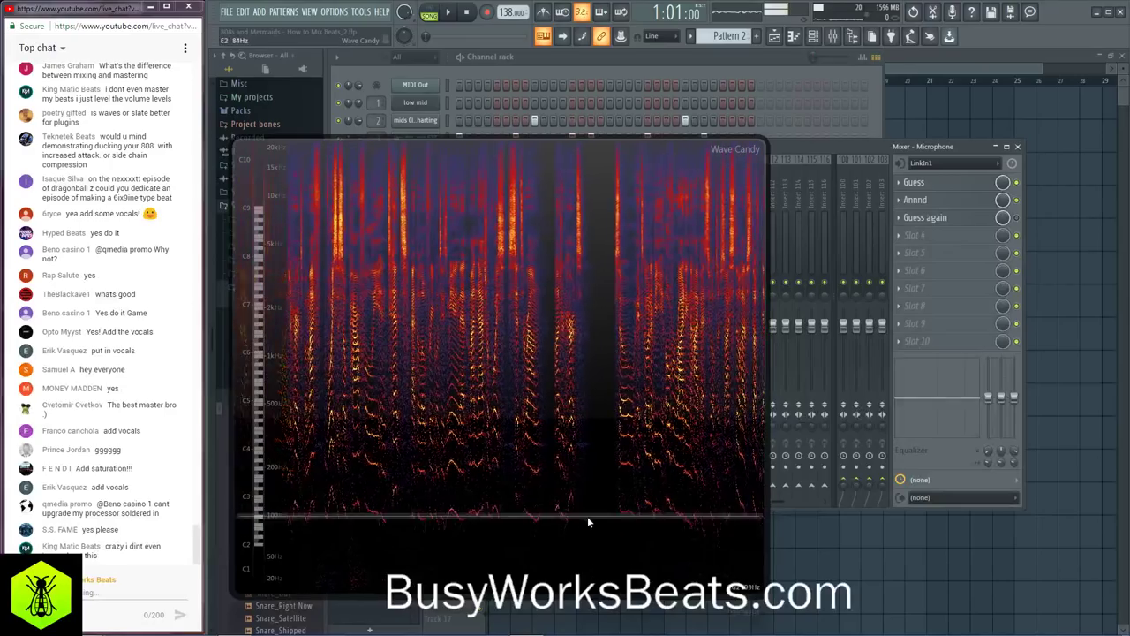
left_click_drag(589, 517, 526, 327)
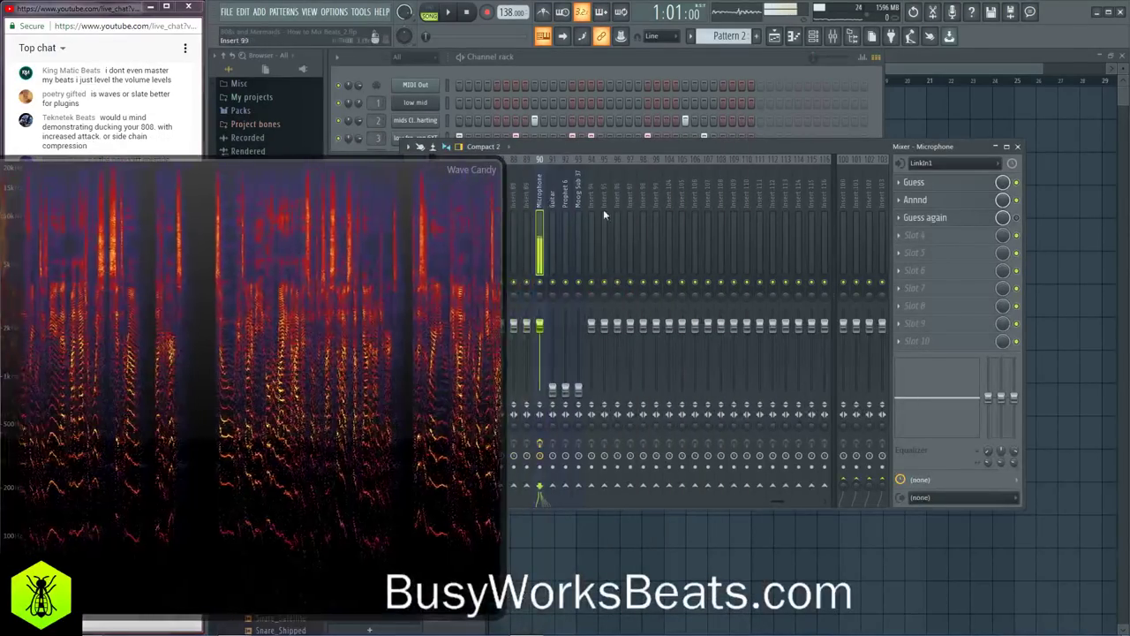
Step: Load Fruity Parametric EQ 2 into slot 4 of the Microphone track and place the Wave Candy display below it
left_click(935, 237)
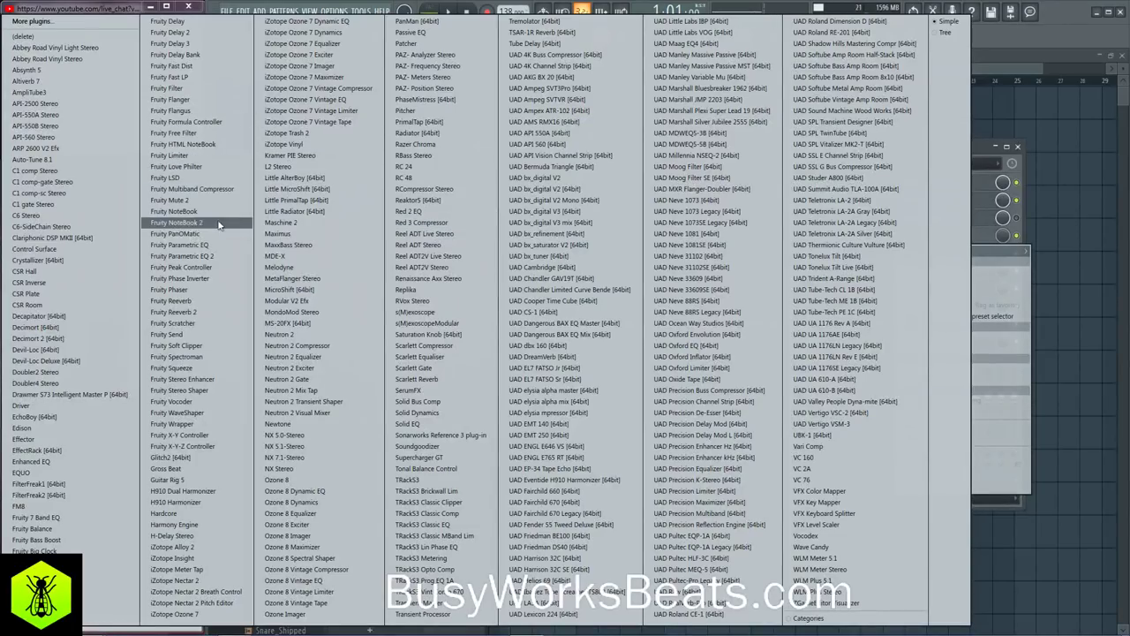
left_click(215, 257)
left_click_drag(378, 244, 573, 359)
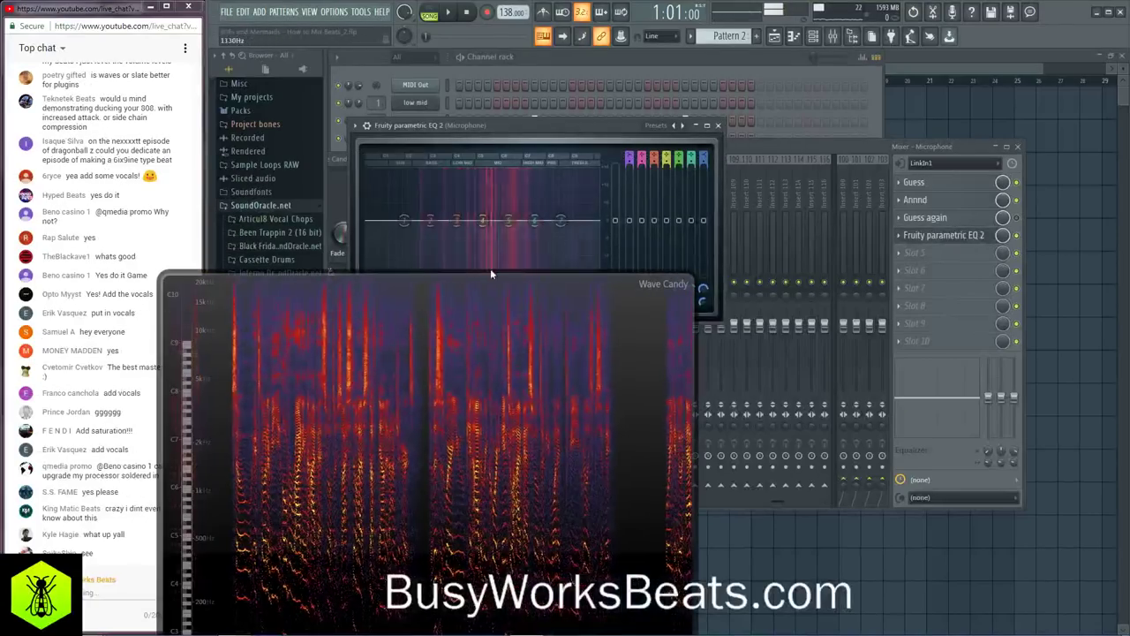
Step: Make band 1 of the Microphone's EQ a high-pass filter and arrange the EQ beside the Wave Candy display with the browser hidden
scroll(403, 220, "up", 2)
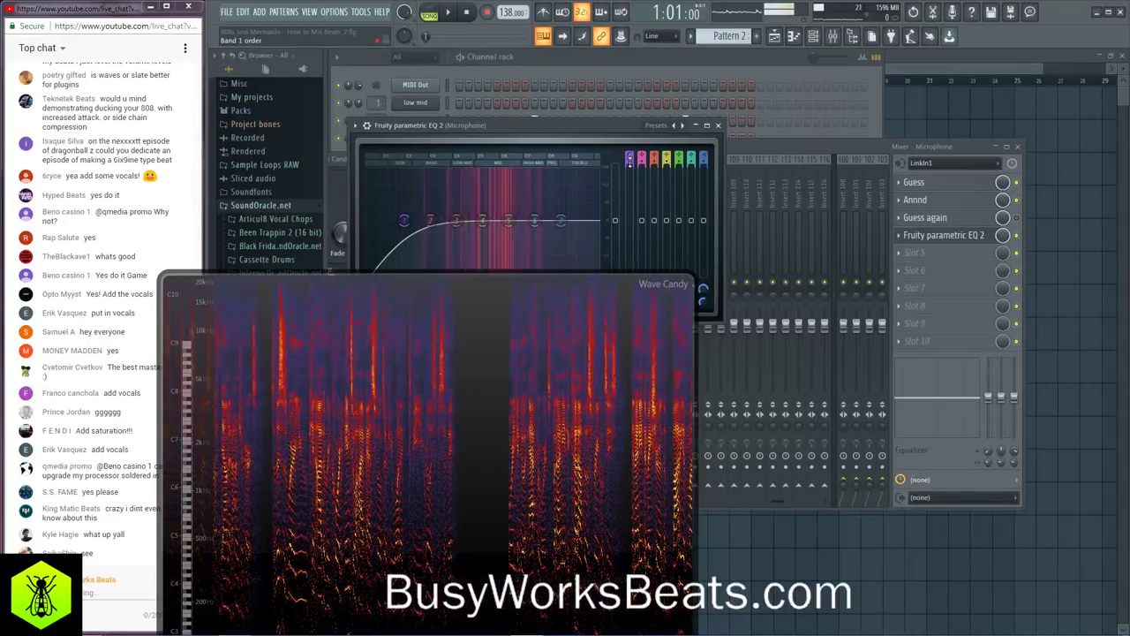
left_click_drag(586, 322, 603, 362)
left_click_drag(578, 410, 1000, 259)
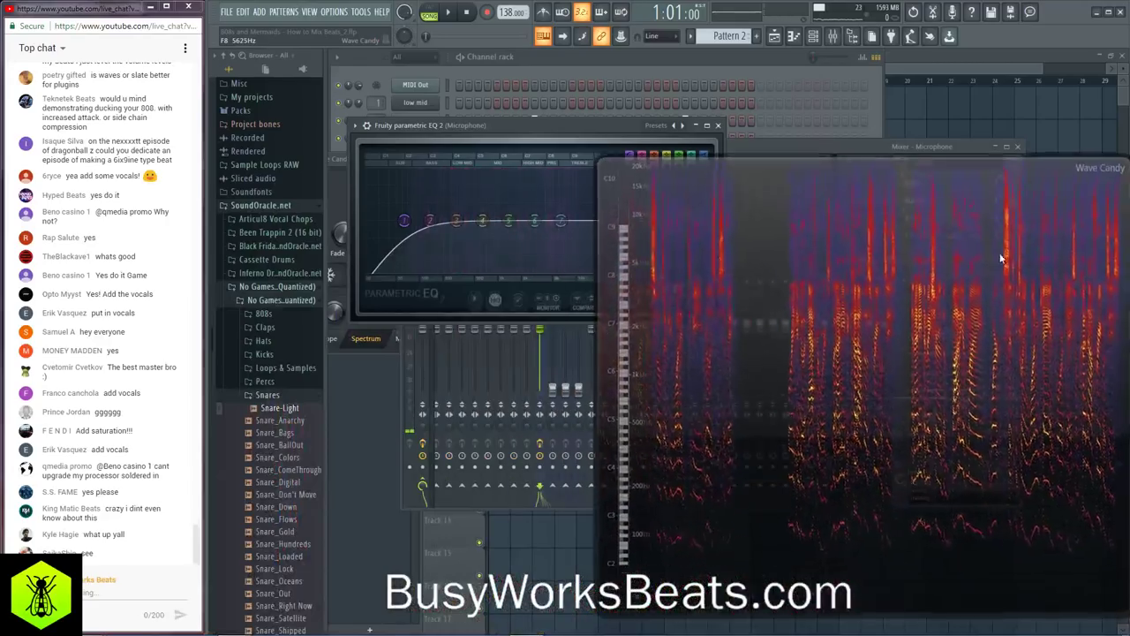
left_click_drag(604, 126, 476, 148)
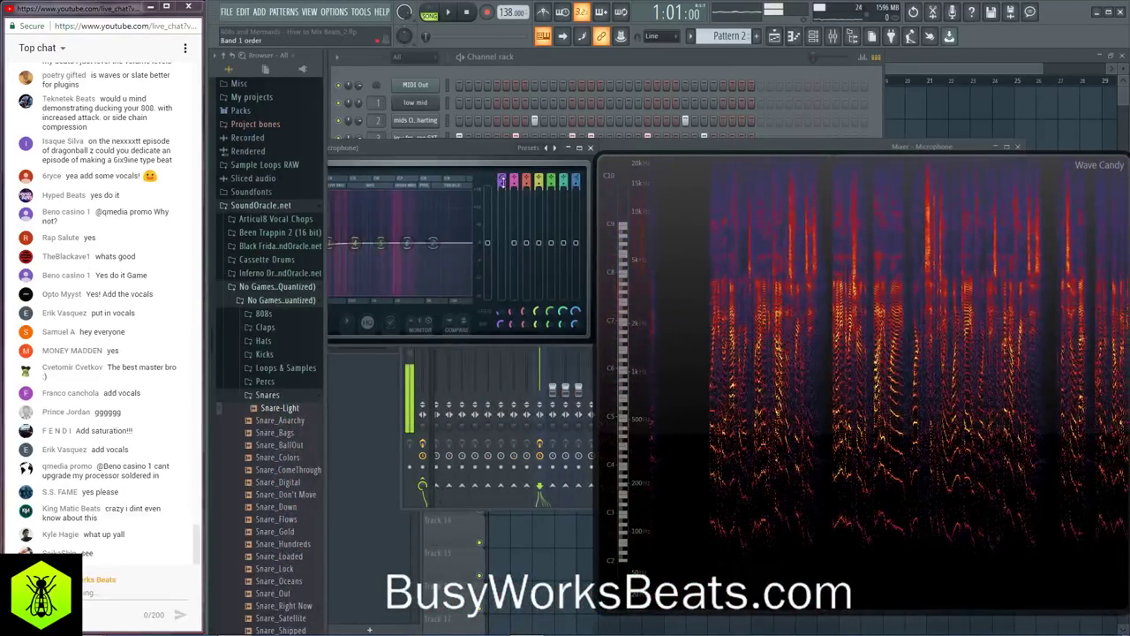
key("alt+F8")
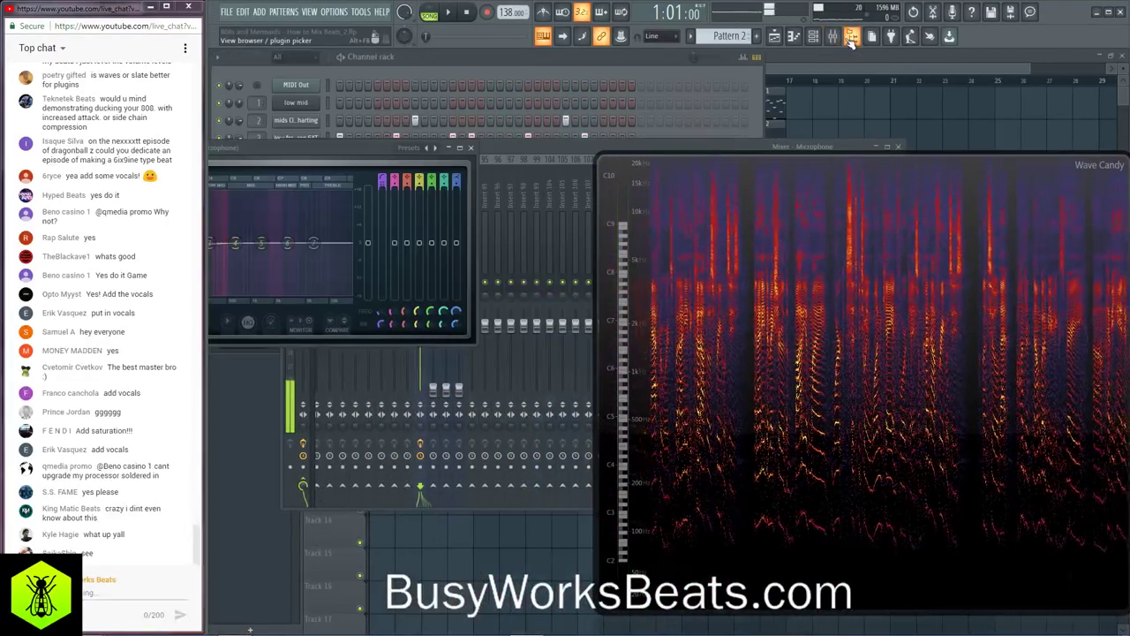
left_click_drag(350, 147, 429, 120)
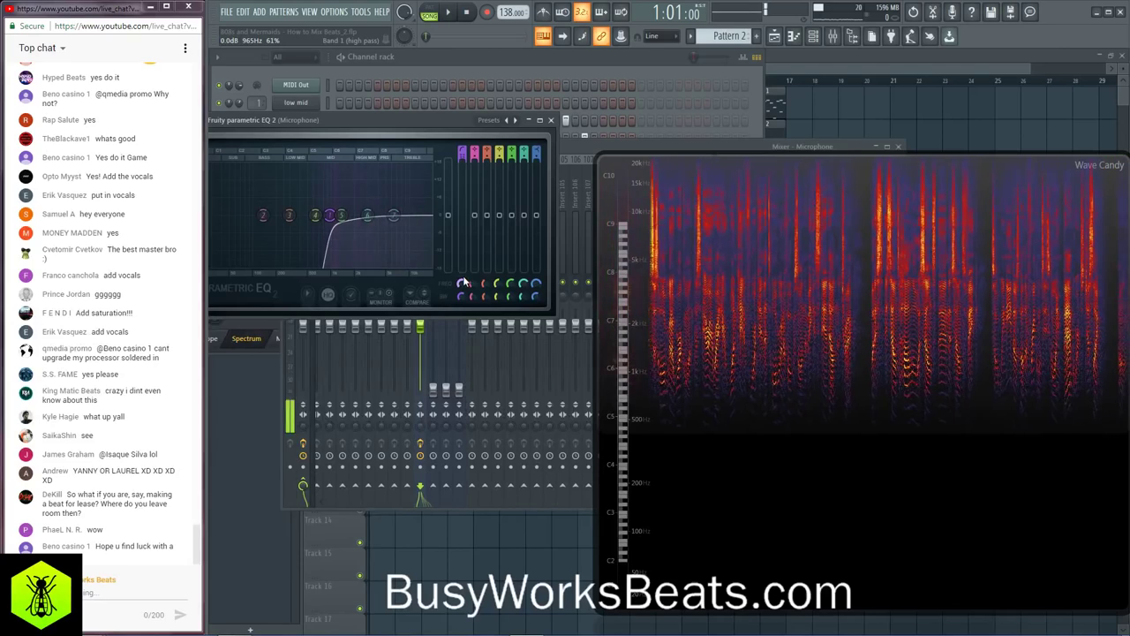
Step: Reset the frequency and order of band 1 in the Microphone's Fruity Parametric EQ 2, and close and disable the effect
right_click(462, 276)
left_click(475, 281)
right_click(463, 156)
left_click(475, 161)
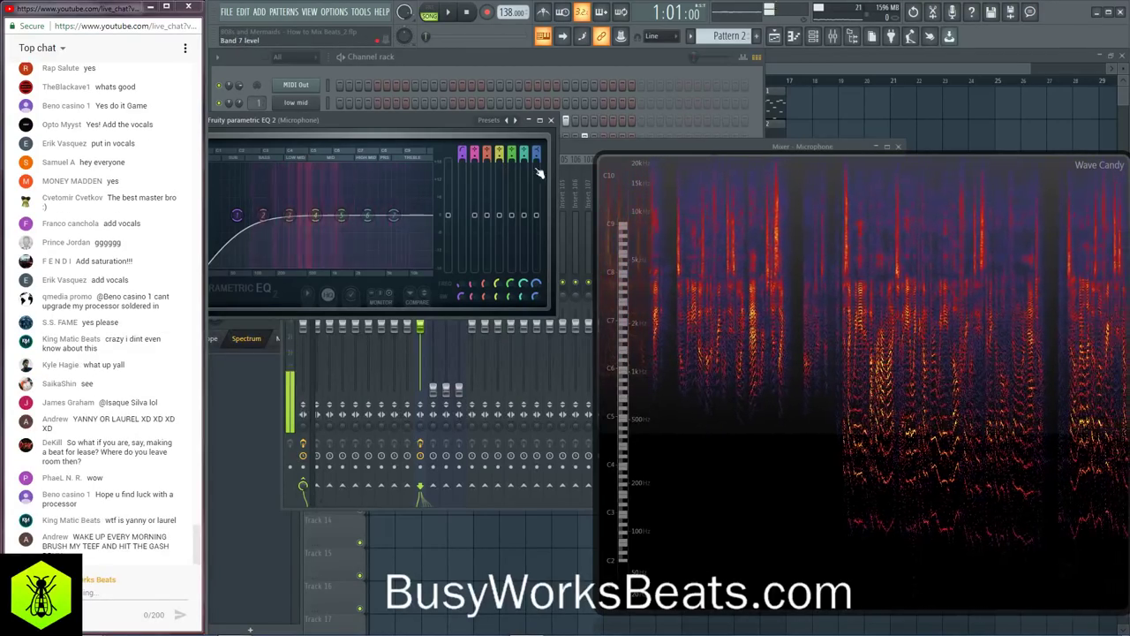
left_click(552, 124)
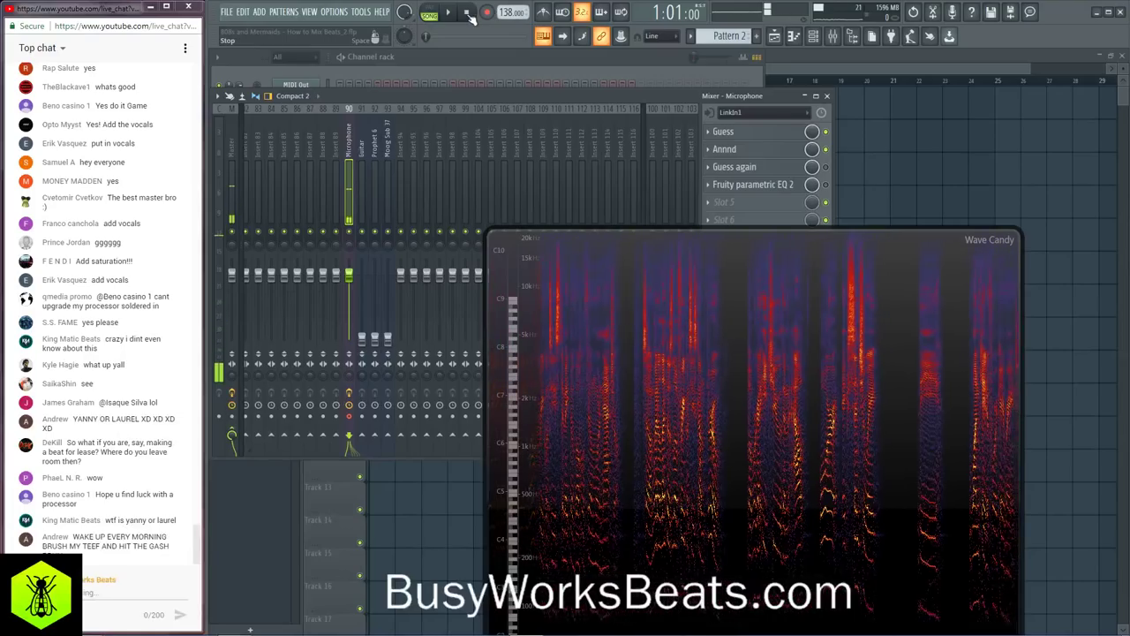
Step: Load Auto-Tune 8.1 into slot 5 of the Microphone track and set its Input Type to Low Male
left_click_drag(798, 235, 785, 290)
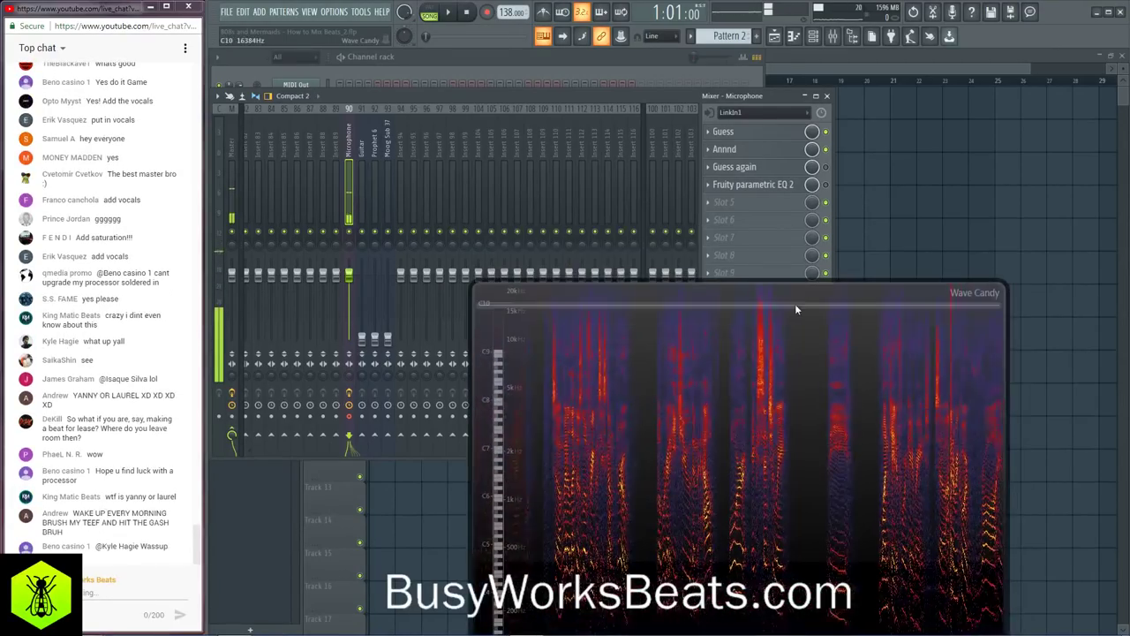
left_click(753, 208)
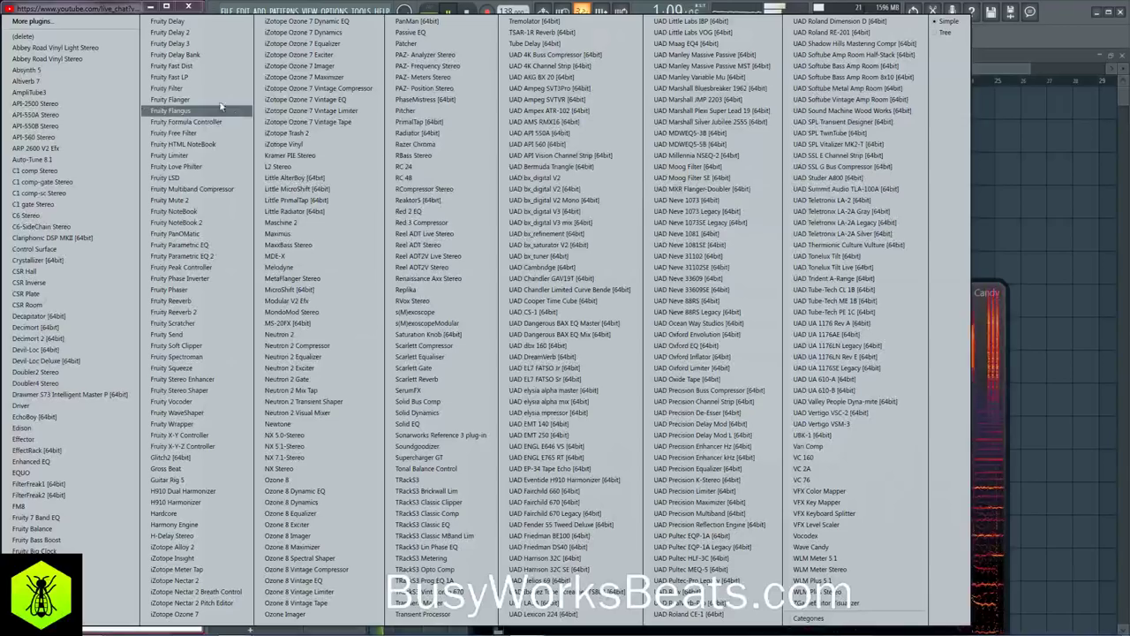
left_click(71, 162)
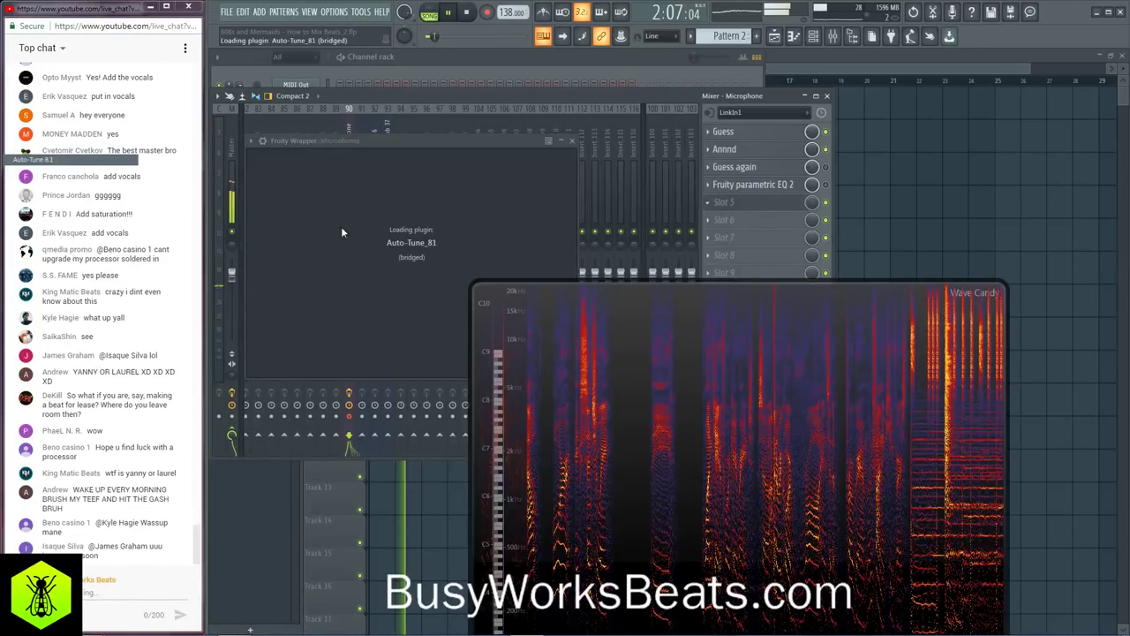
left_click(281, 175)
left_click(289, 202)
left_click_drag(360, 142, 370, 115)
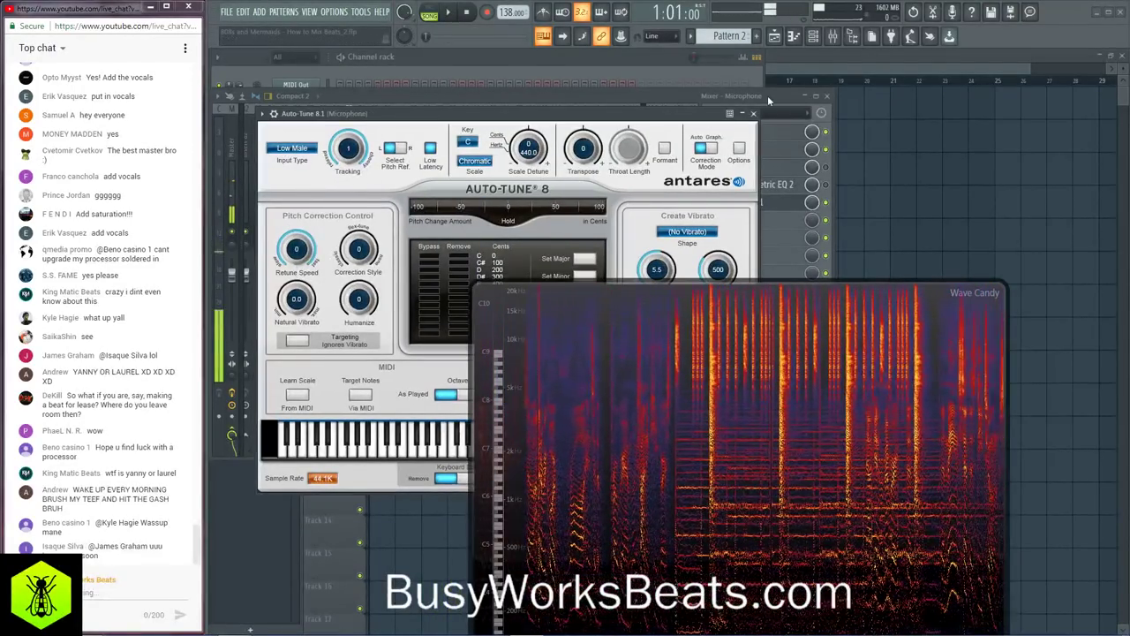
left_click(753, 113)
Step: Add a 3x Osc channel to the channel rack and close its plugin window
left_click(632, 65)
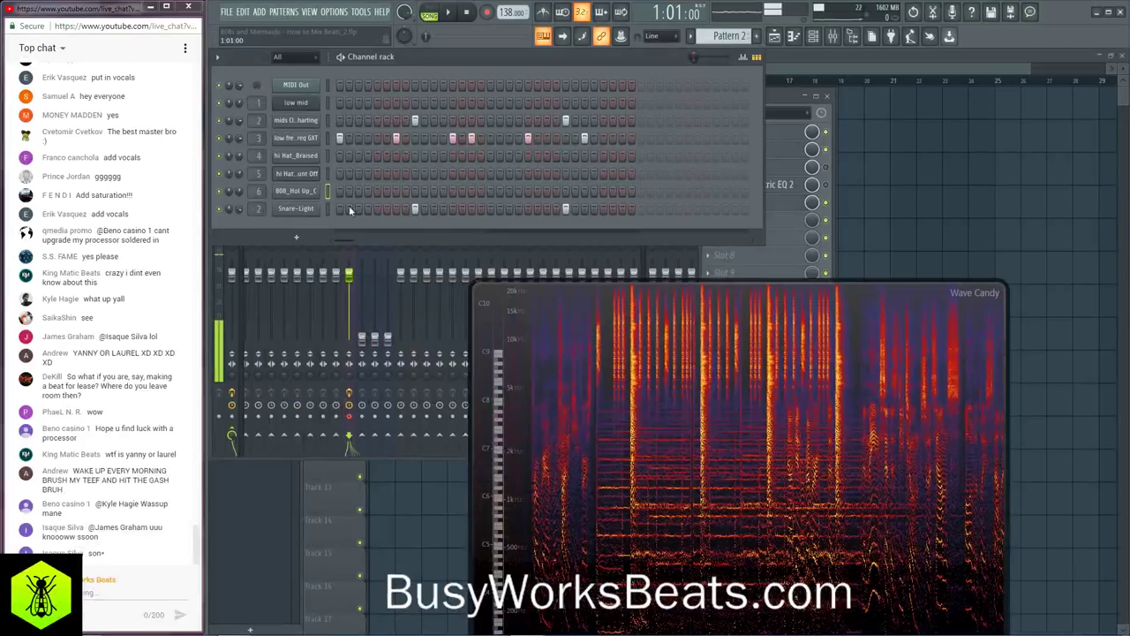
left_click(291, 221)
left_click(326, 47)
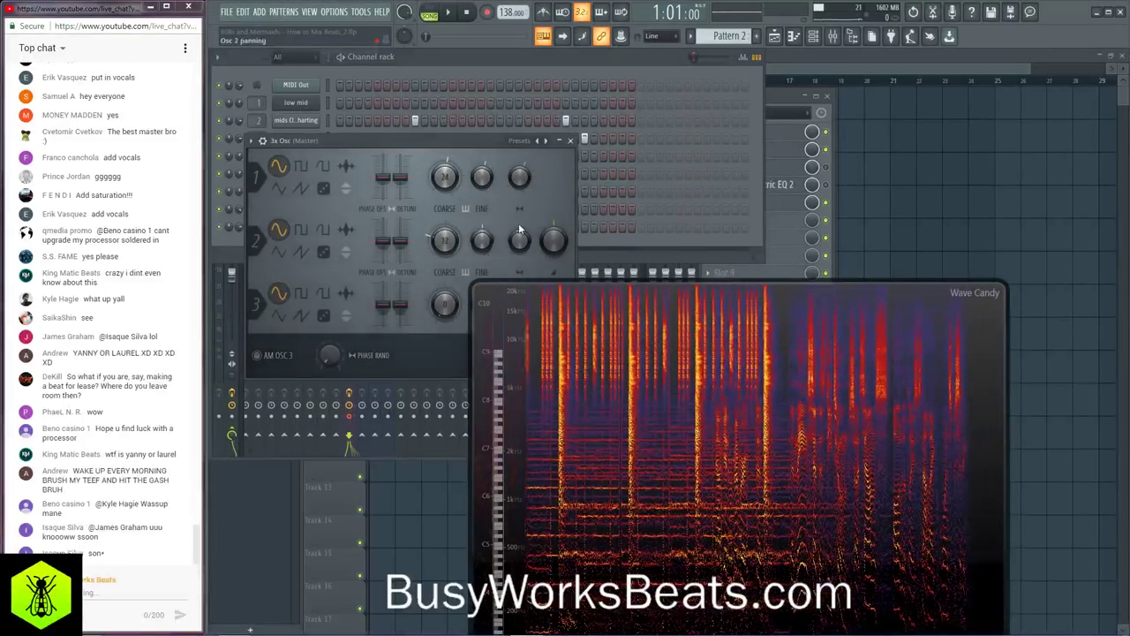
left_click_drag(567, 307, 575, 408)
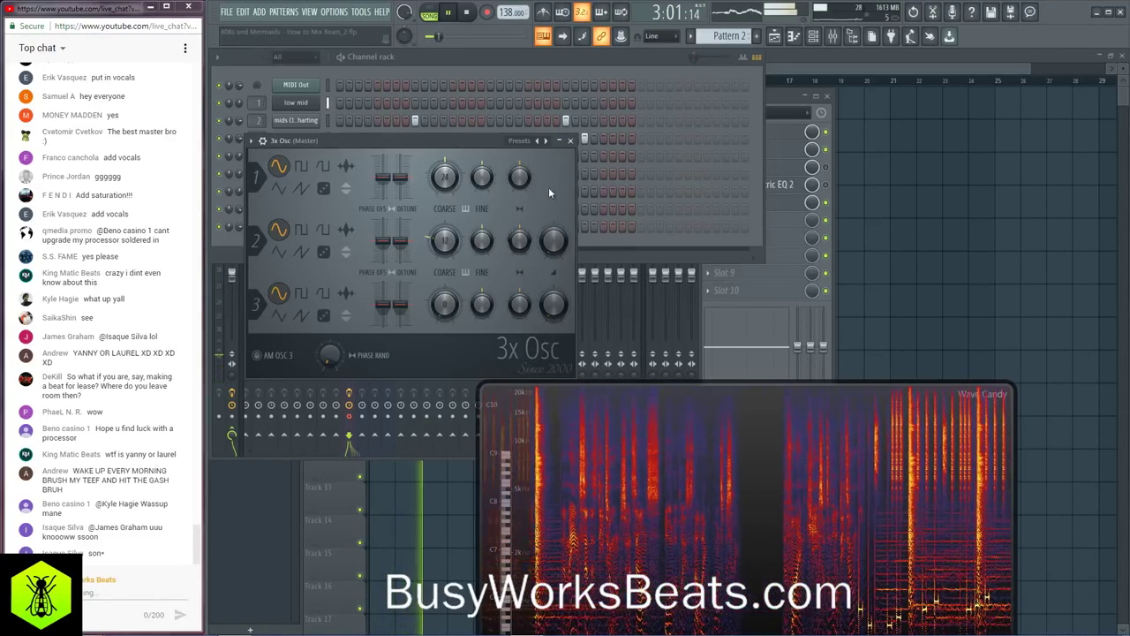
left_click(570, 142)
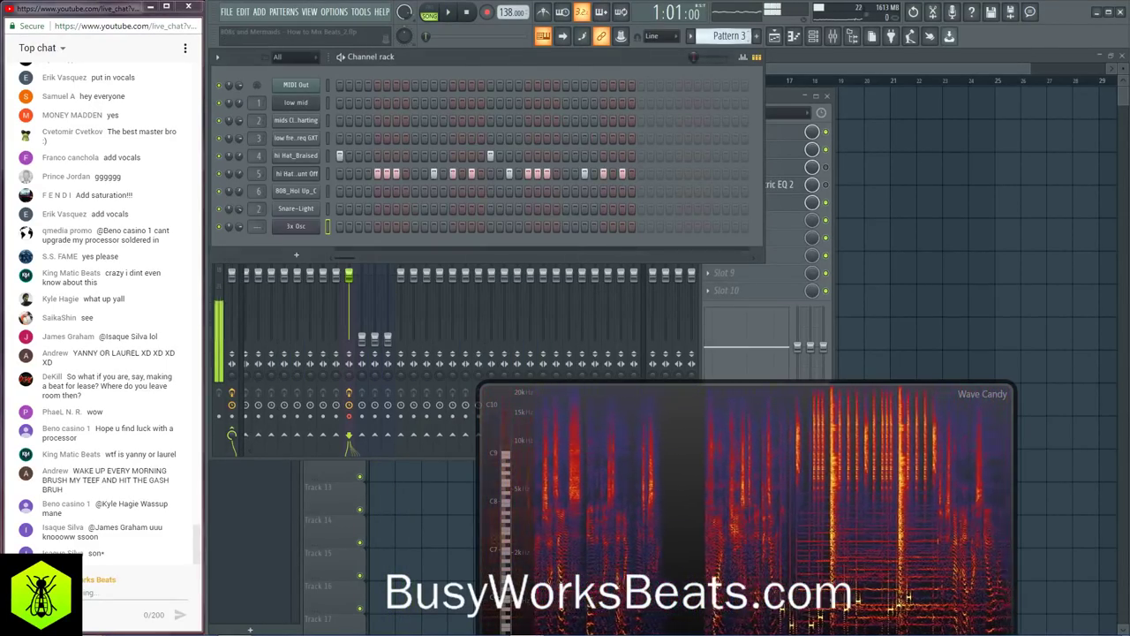
Step: Switch to the empty Pattern 6 and open the piano roll of the 3x Osc channel
scroll(729, 34, "down", 3)
right_click(298, 228)
left_click(330, 226)
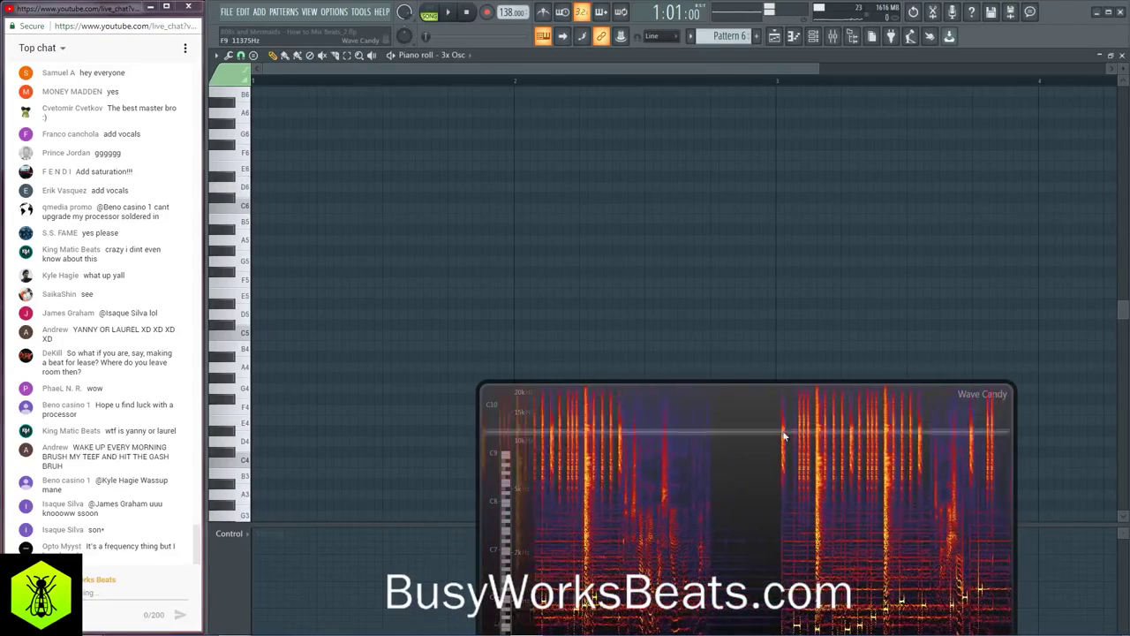
Step: Remove C#, D#, F#, G# and B from the Microphone's Auto-Tune scale, with the Wave Candy display minimized
left_click_drag(784, 436, 736, 215)
left_click(835, 37)
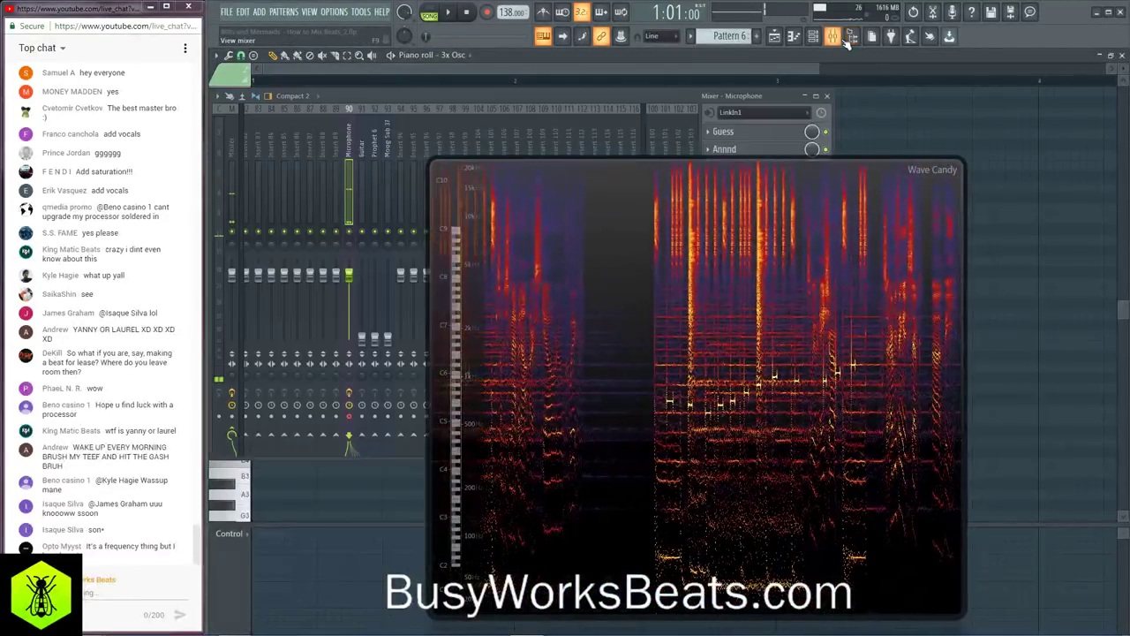
left_click_drag(689, 169, 666, 297)
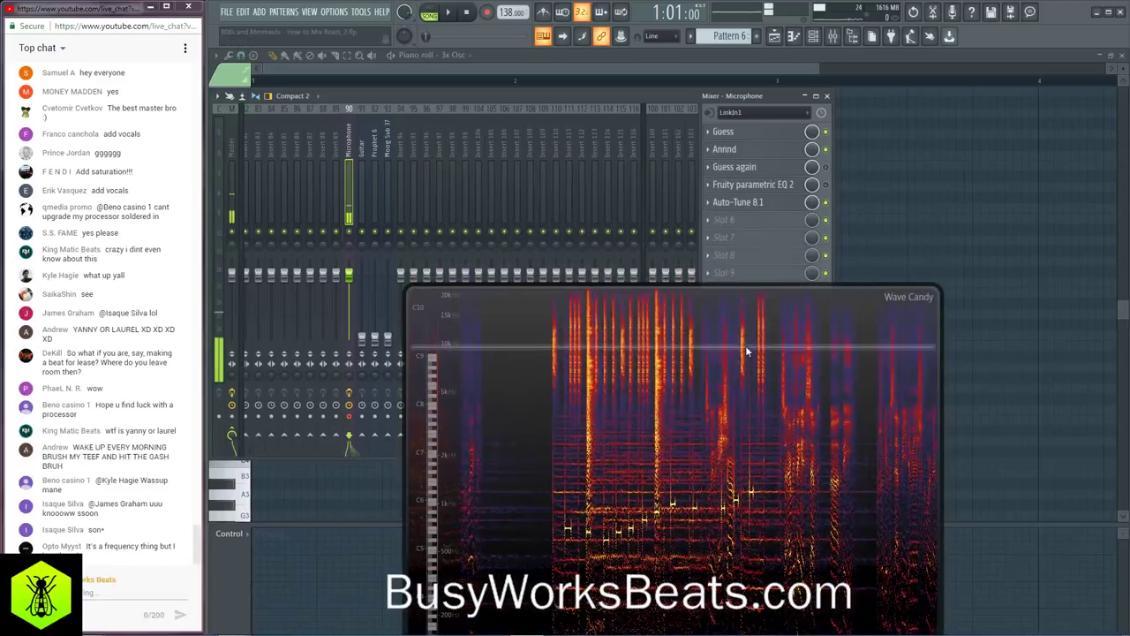
left_click(749, 203)
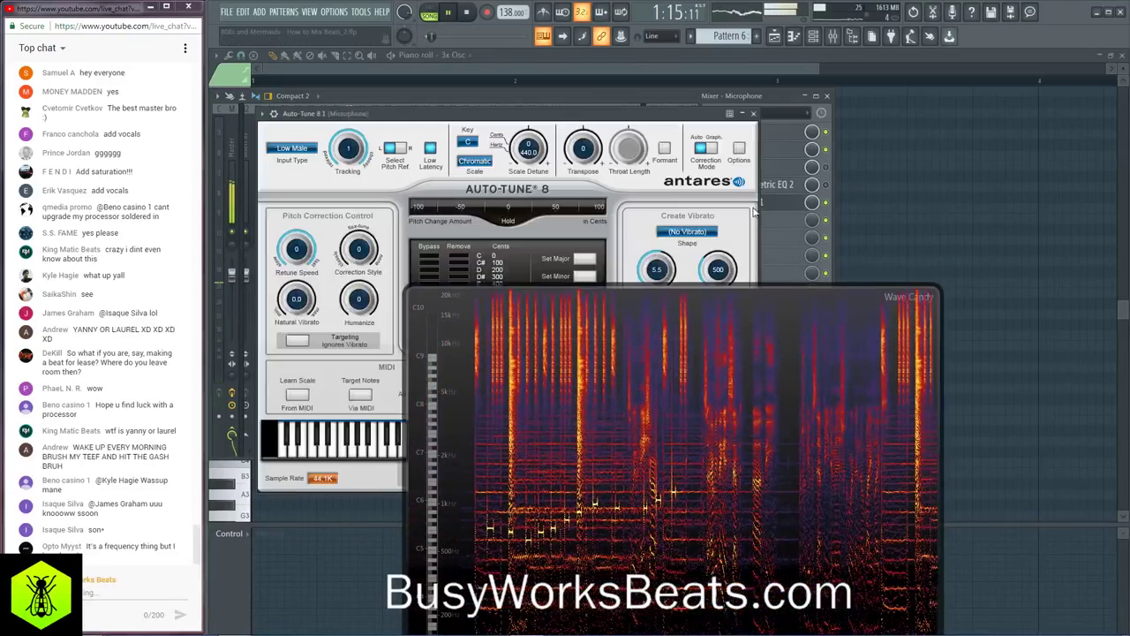
key("Escape")
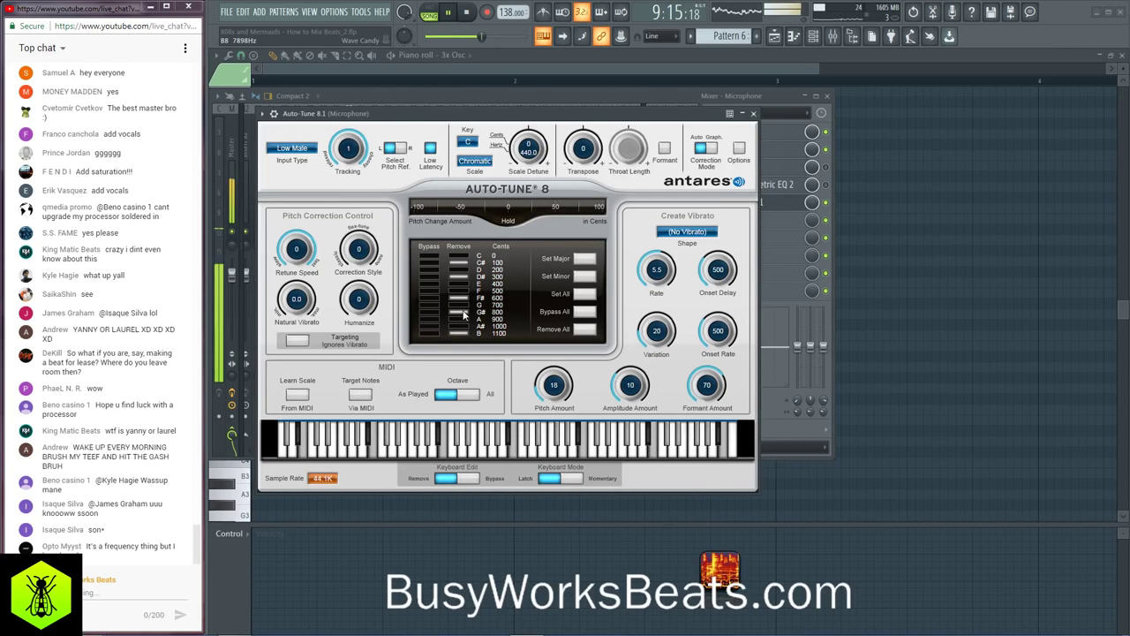
left_click(754, 114)
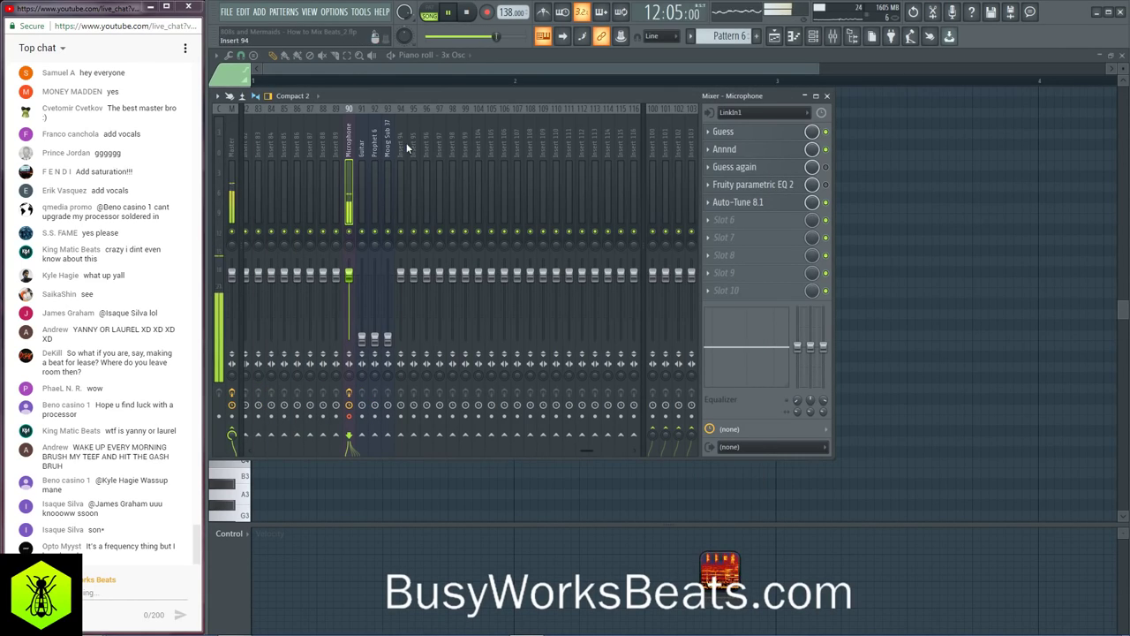
Step: Make every second Pattern 1 clip on playlist Track 1 a unique copy named Pattern 2
key("F5")
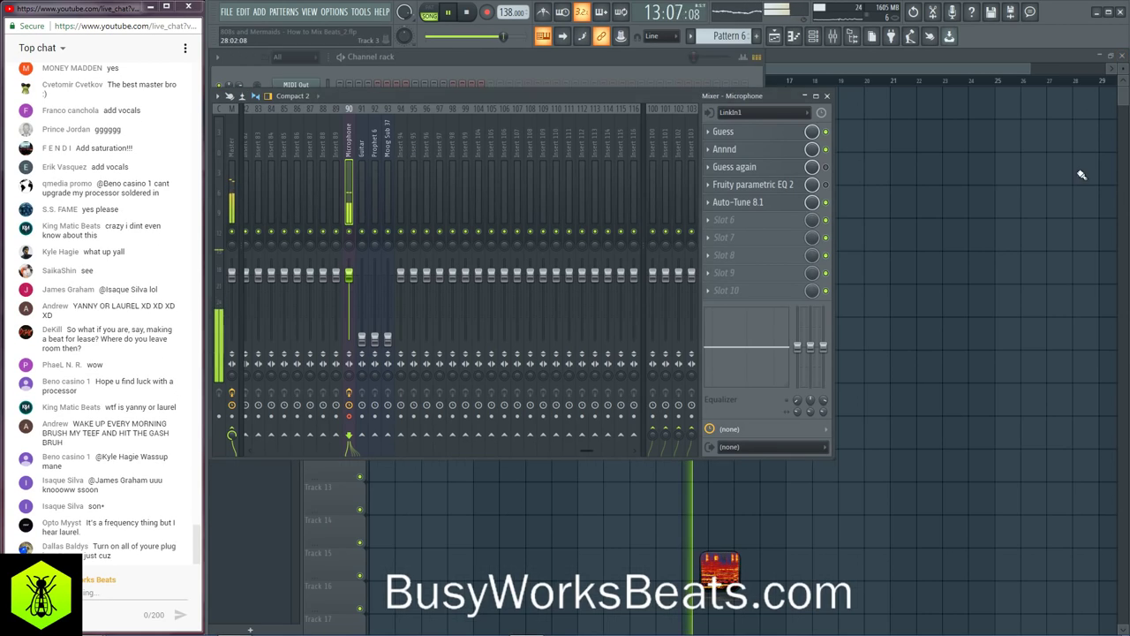
key("F9")
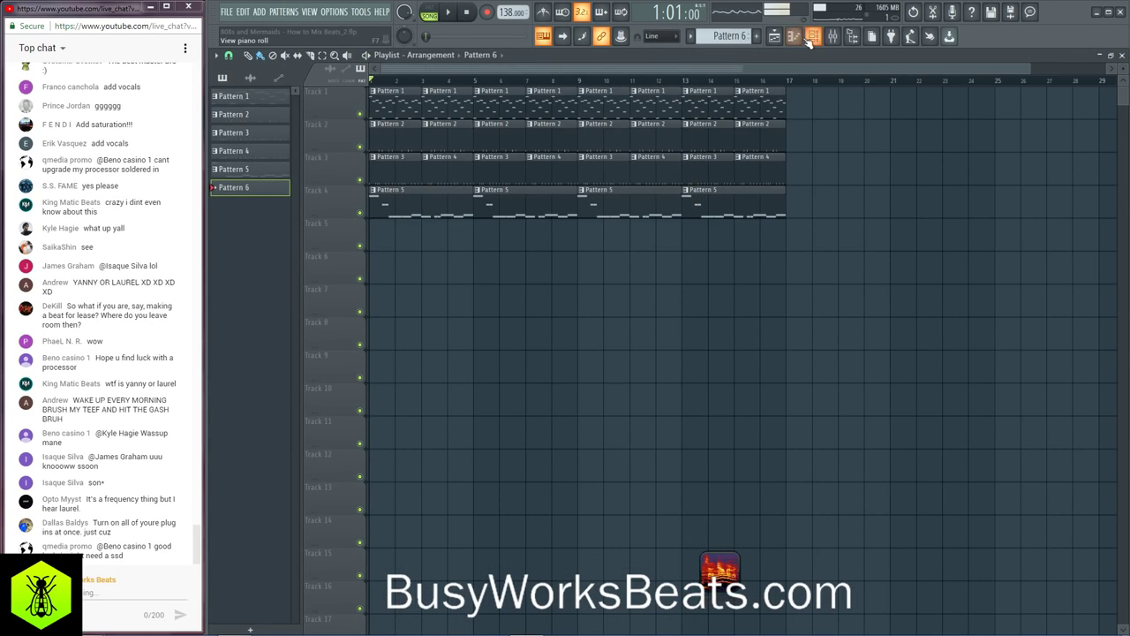
left_click(427, 92)
left_click(449, 169)
left_click(428, 124)
left_click(430, 132)
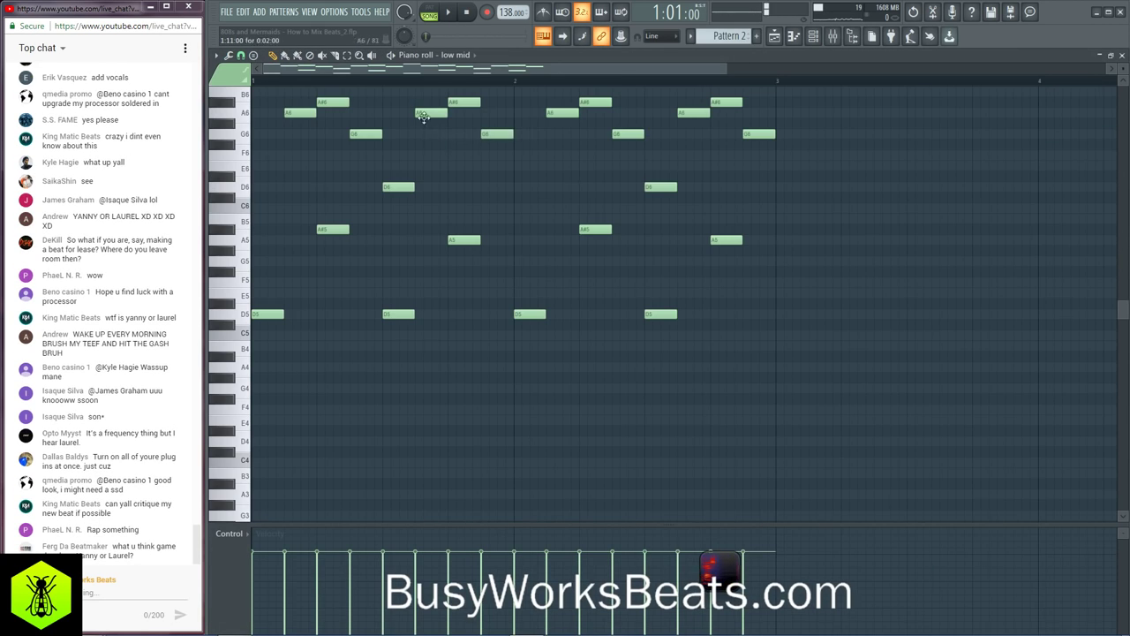
left_click(1122, 55)
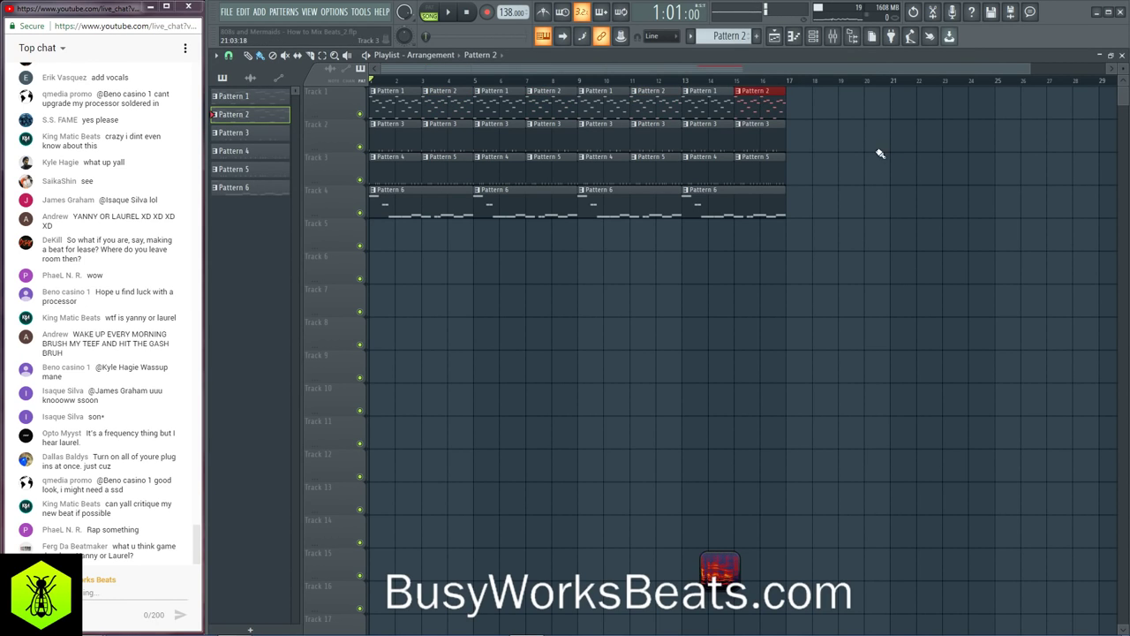
Step: Disable UAD SSL E Channel Strip and Gross Beat on mixer Insert 1 and return to the playlist
left_click(427, 92)
left_click(441, 128)
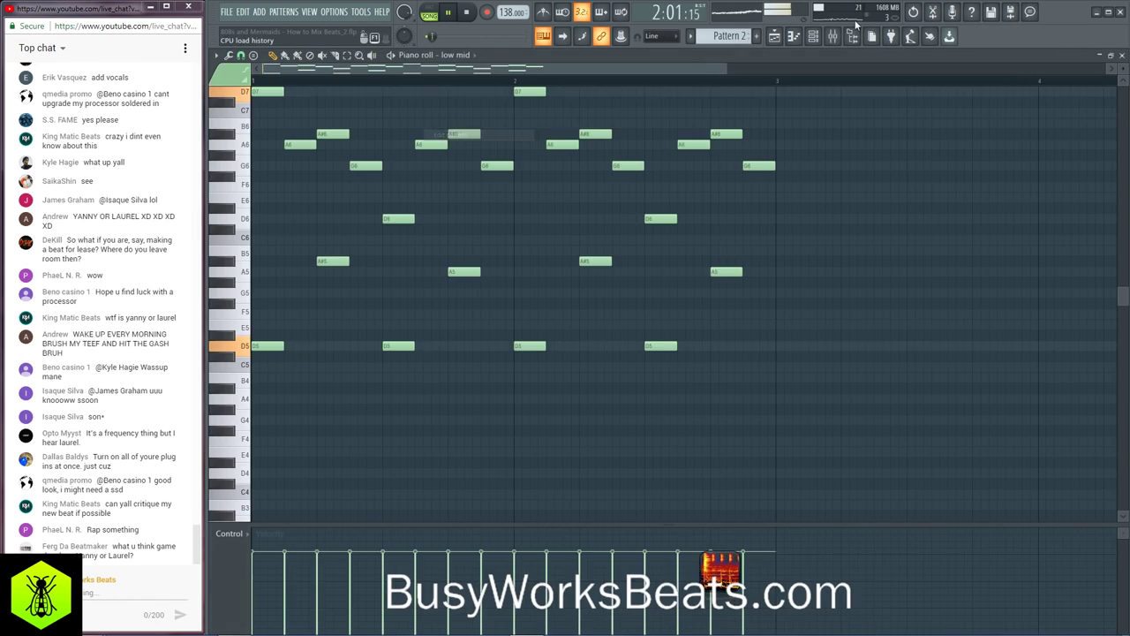
left_click(842, 39)
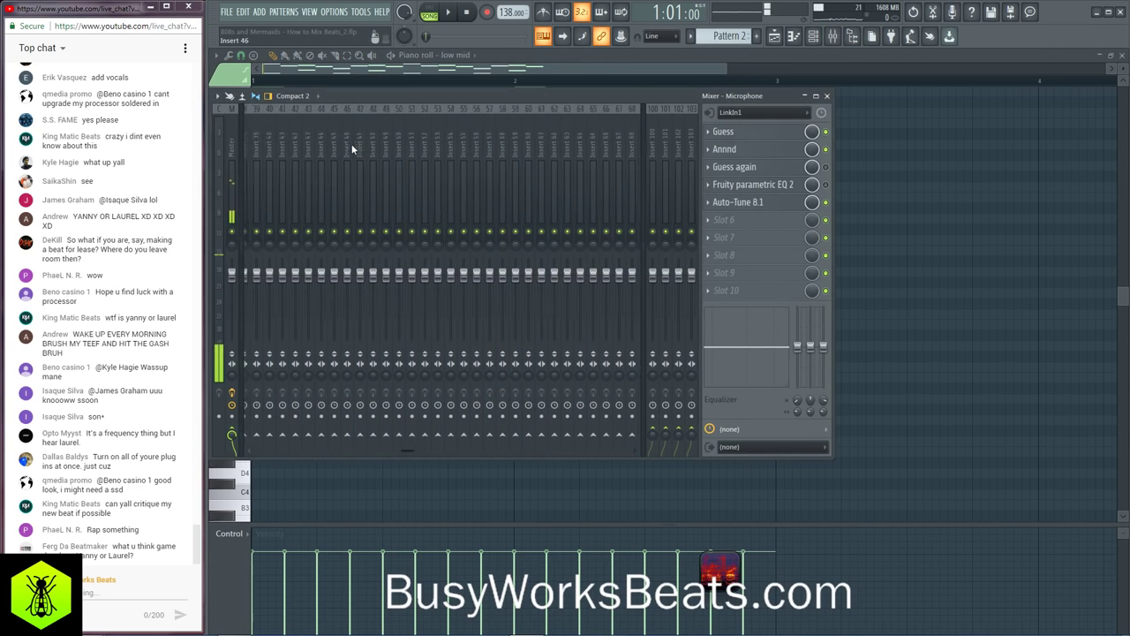
scroll(359, 143, "up", 10)
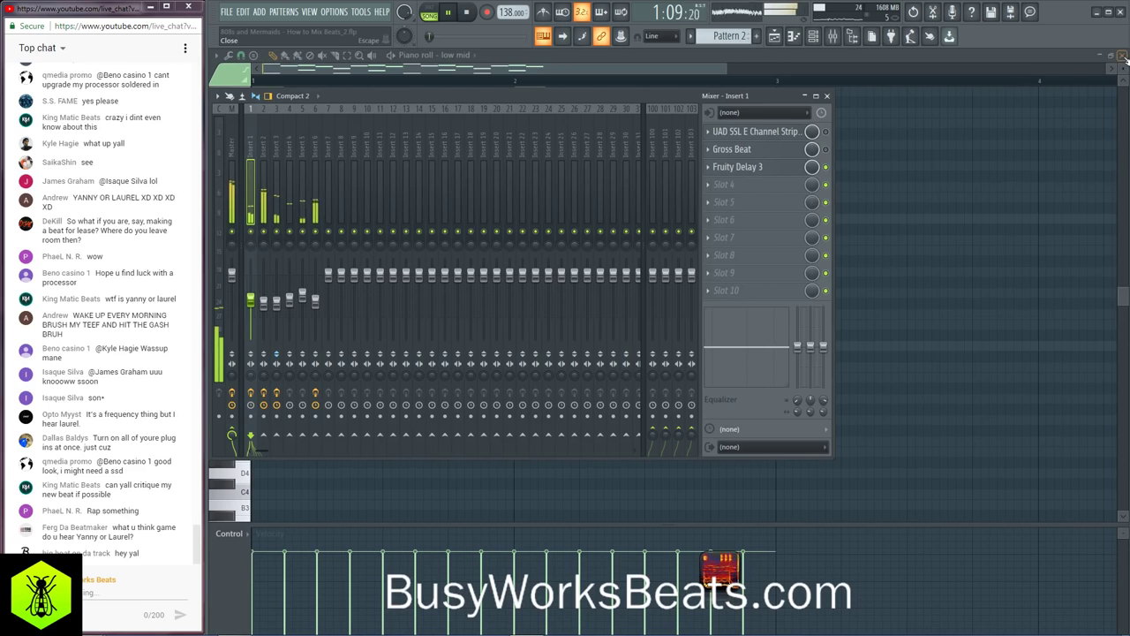
left_click(1123, 55)
left_click(827, 95)
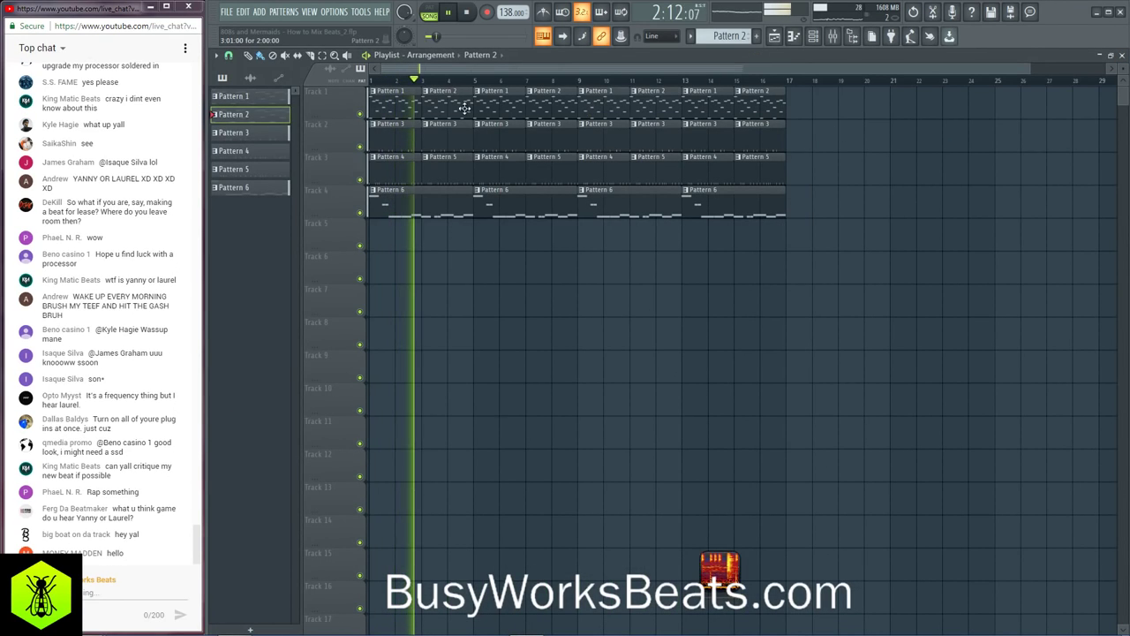
Step: In Pattern 2's low mid piano roll, add a long D8 note at bar 2 and replace the final G6 note with A6
left_click(426, 91)
left_click(459, 124)
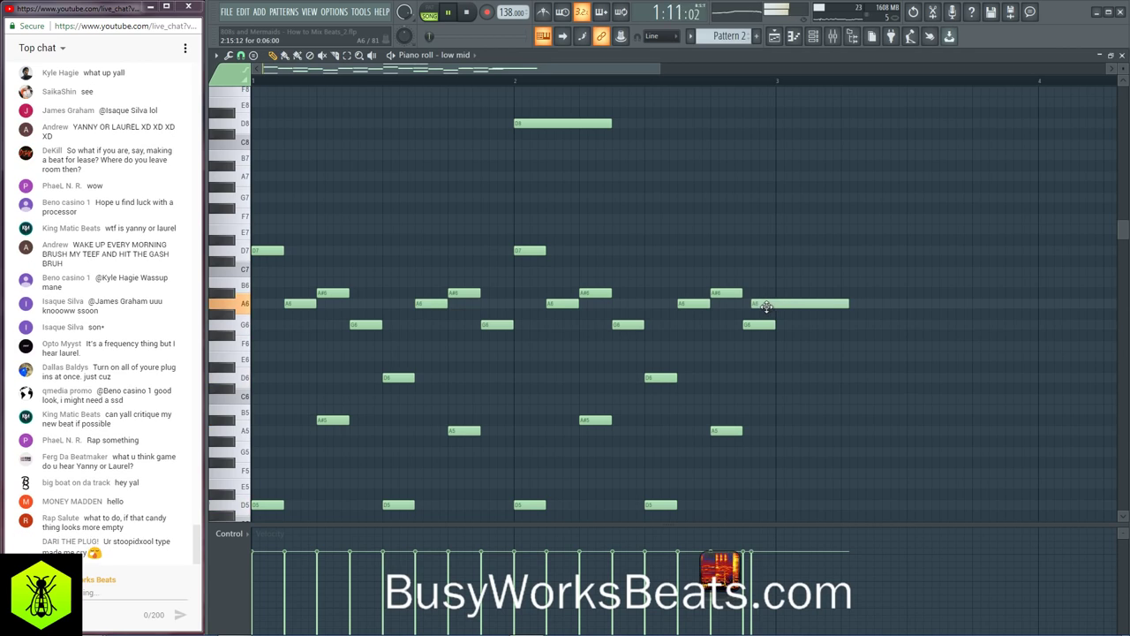
left_click_drag(848, 307, 782, 307)
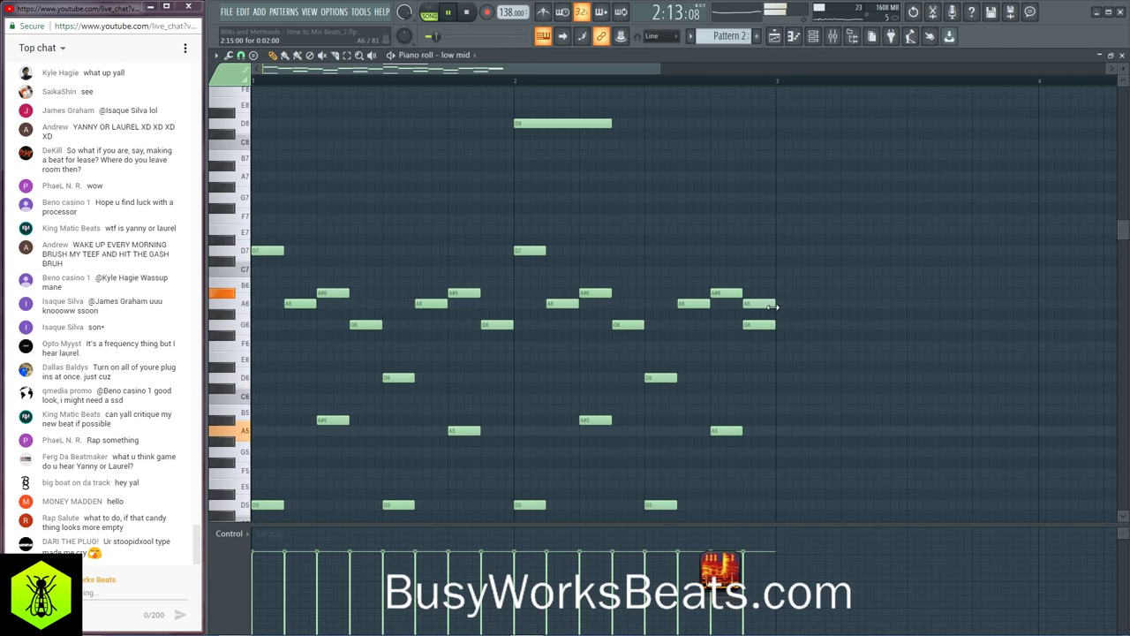
right_click(764, 325)
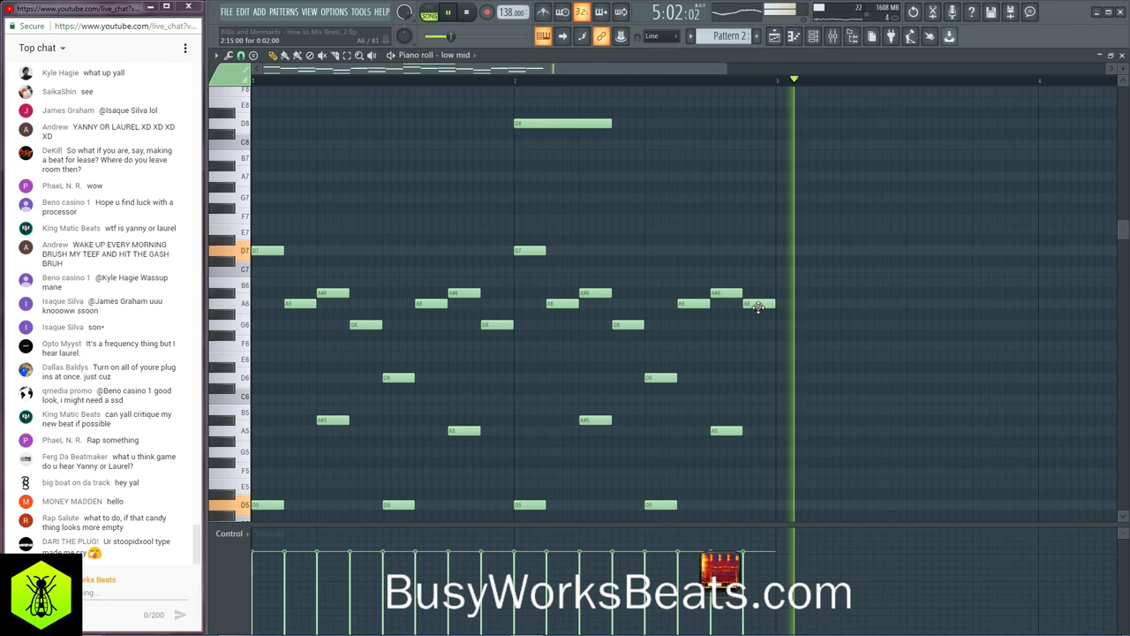
key("space")
Step: Re-enable UAD SSL E Channel Strip and Gross Beat on mixer Insert 1 and play the song
key("F7")
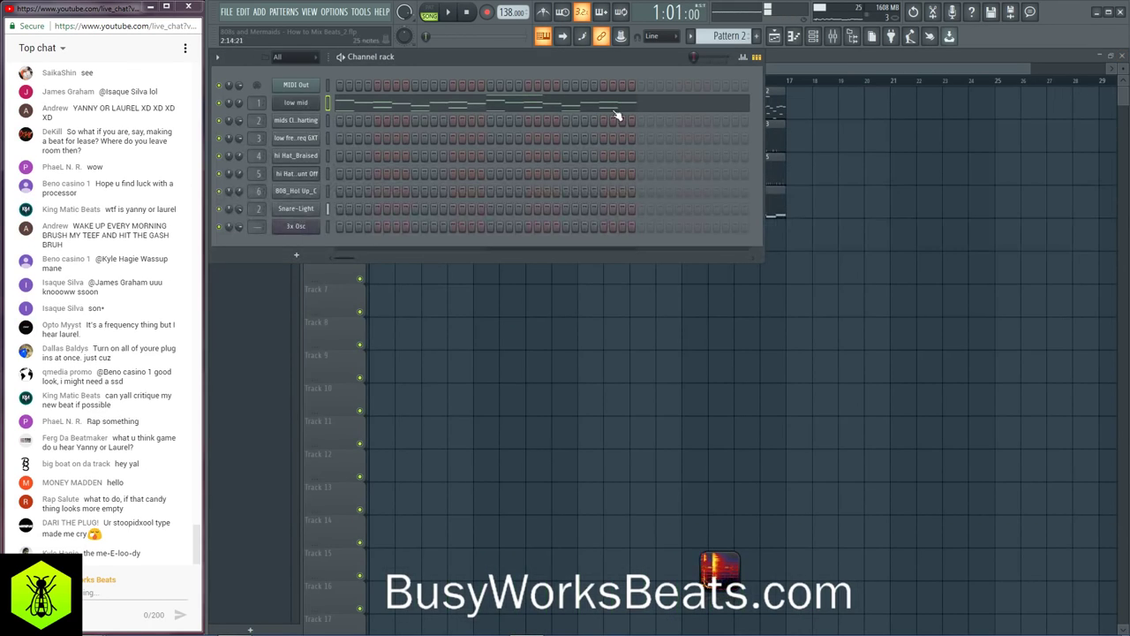
left_click(835, 37)
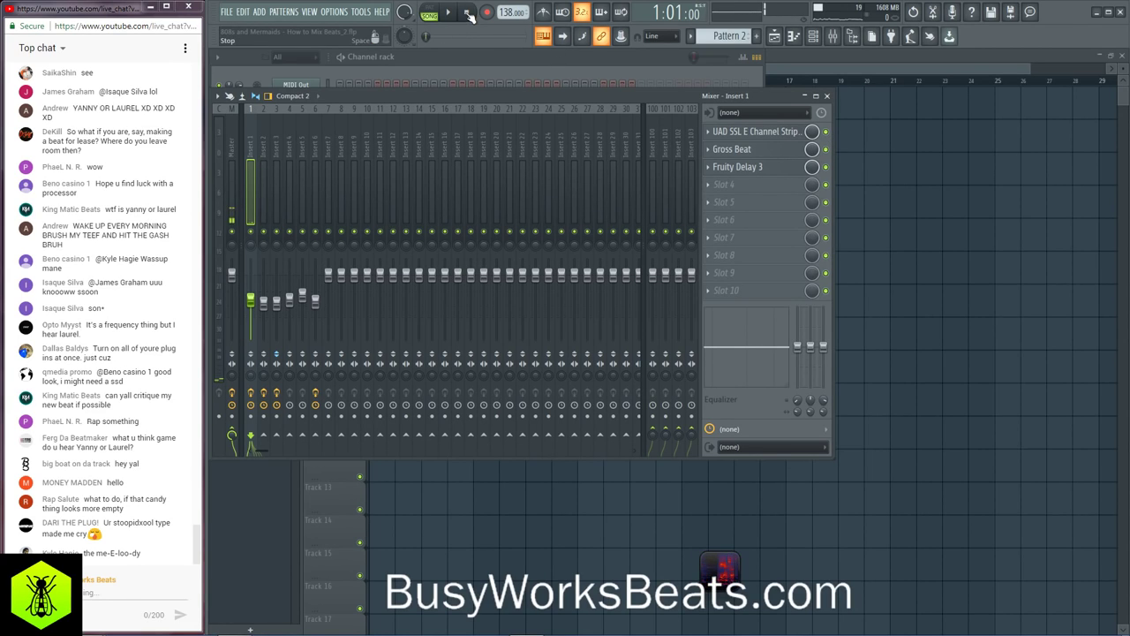
key("space")
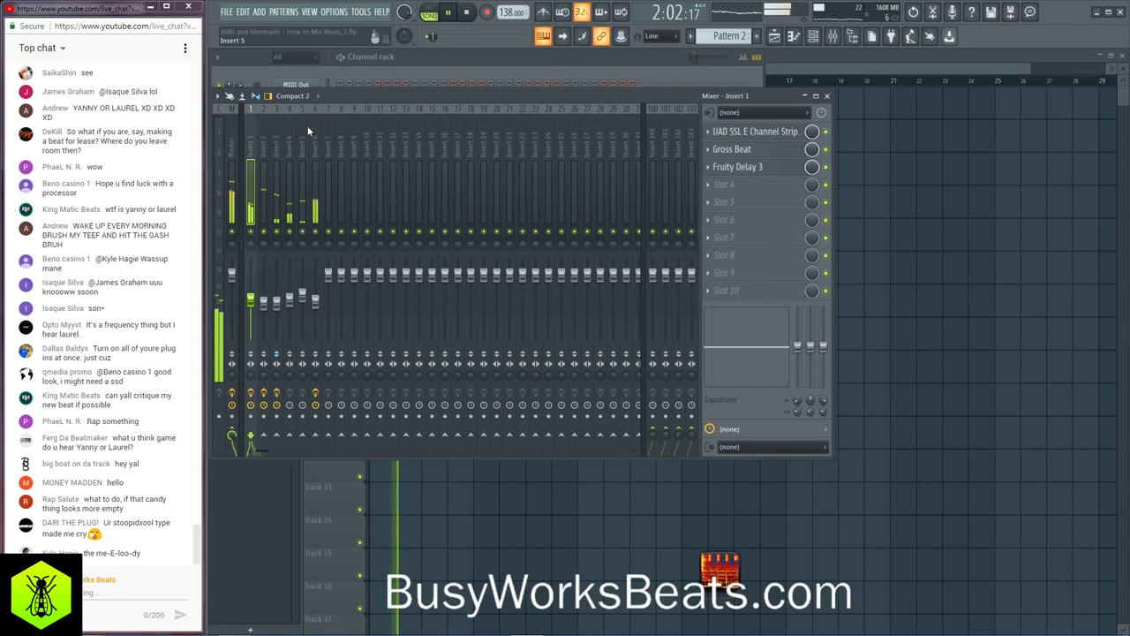
Step: Select the Microphone track in the mixer and stop playback
scroll(307, 125, "down", 9)
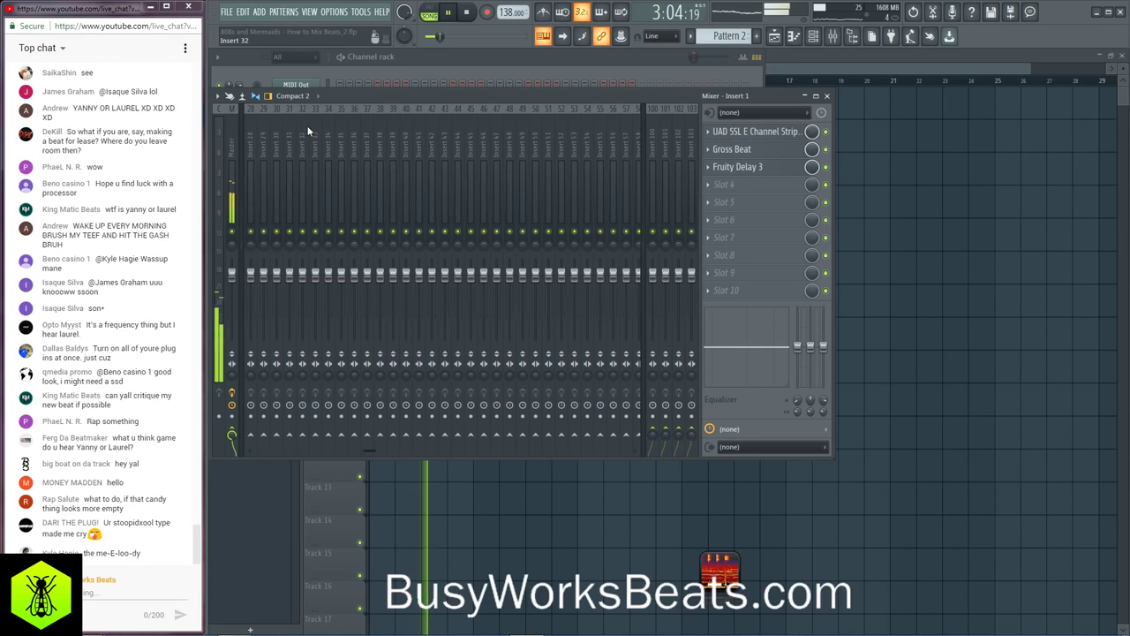
scroll(323, 129, "down", 4)
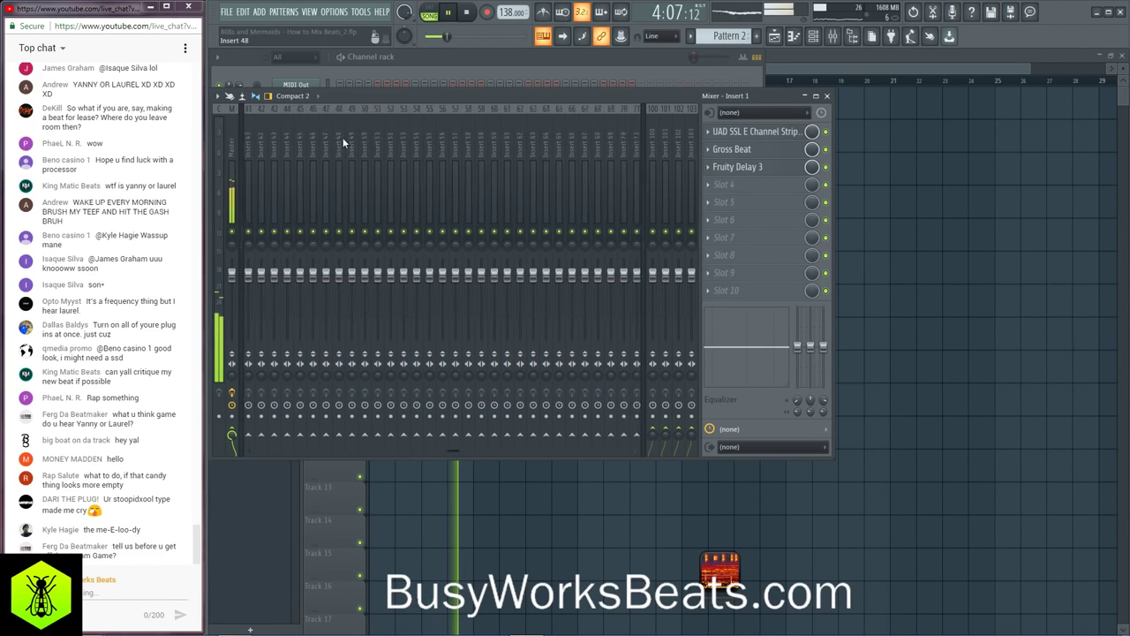
scroll(345, 135, "down", 10)
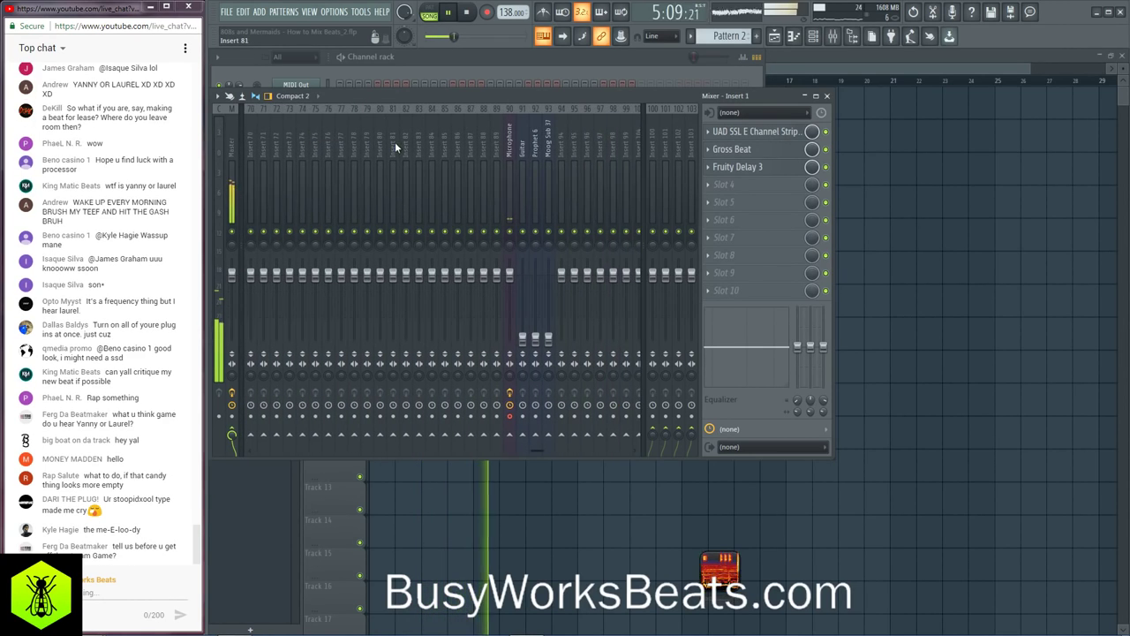
left_click(510, 148)
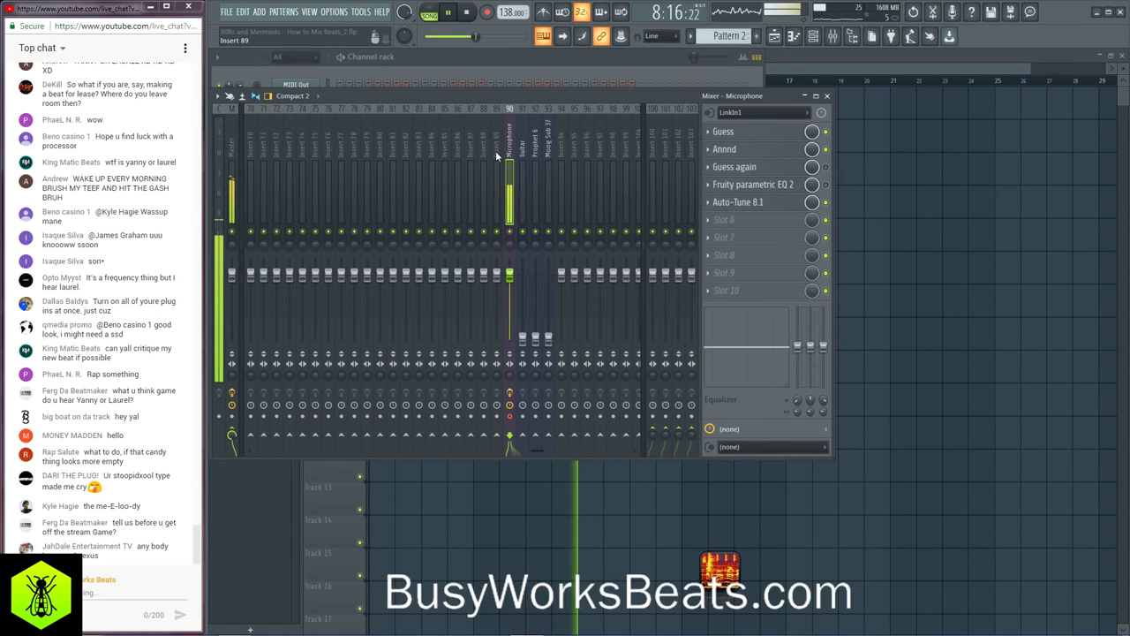
left_click(476, 16)
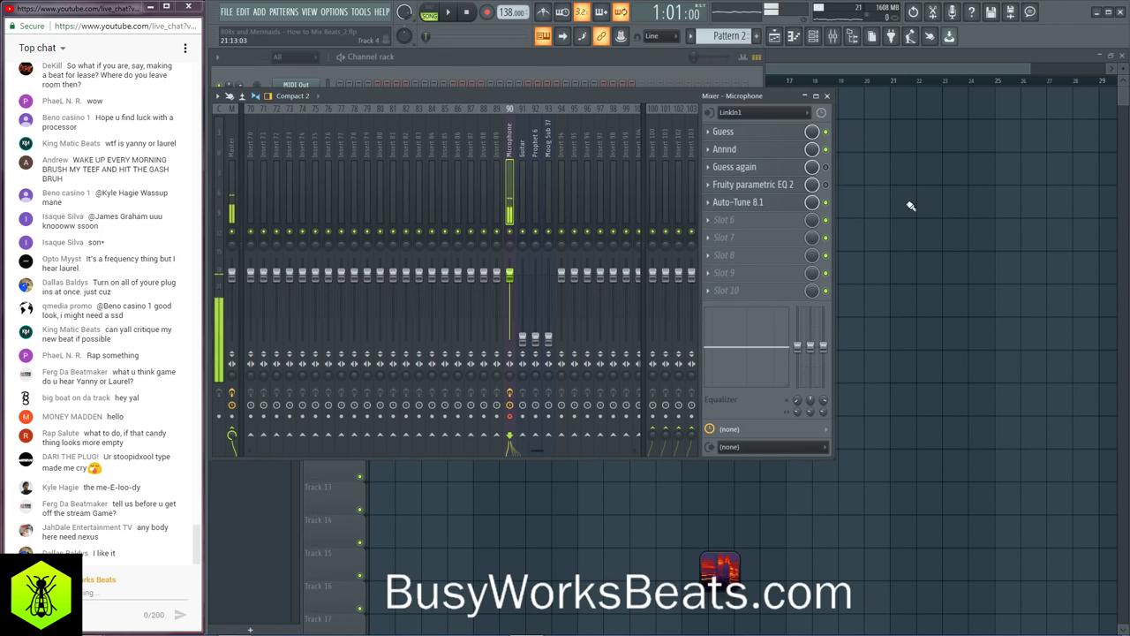
Step: Select all playlist clips to loop bars 1 to 16, and play them with the Microphone mixer track shown
key("F9")
key("ctrl+a")
key("space")
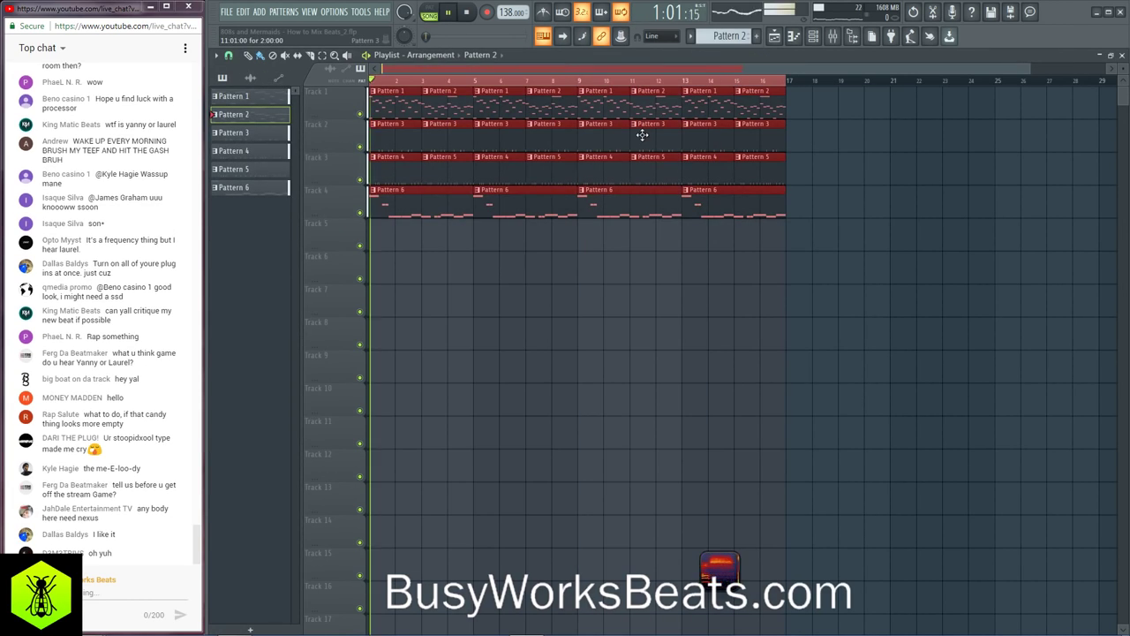
left_click(833, 36)
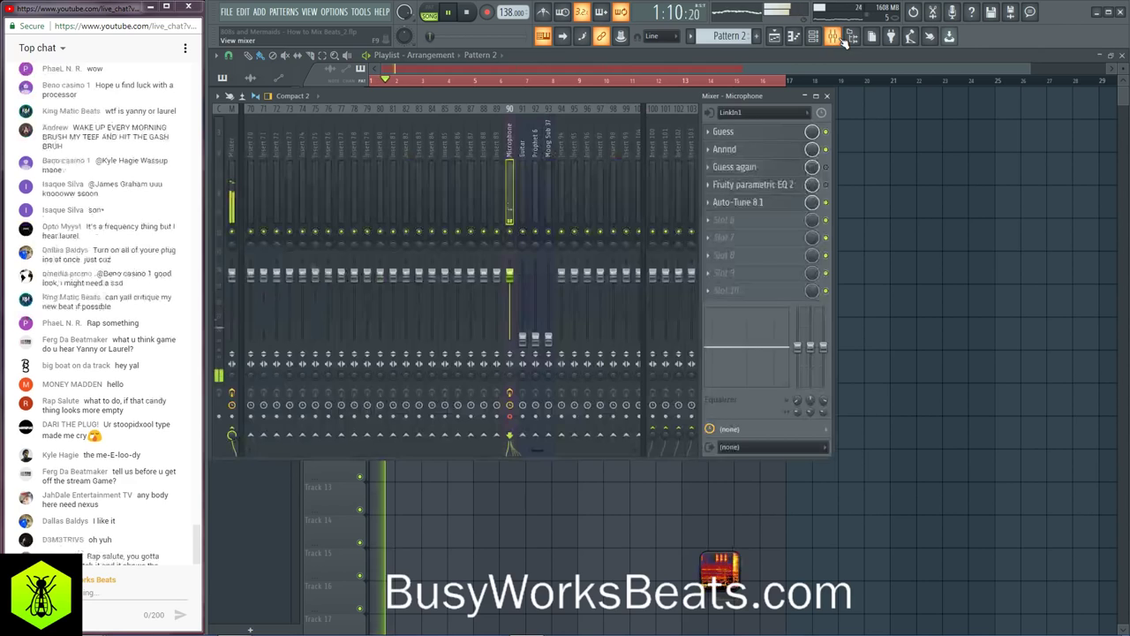
left_click(751, 205)
left_click(755, 114)
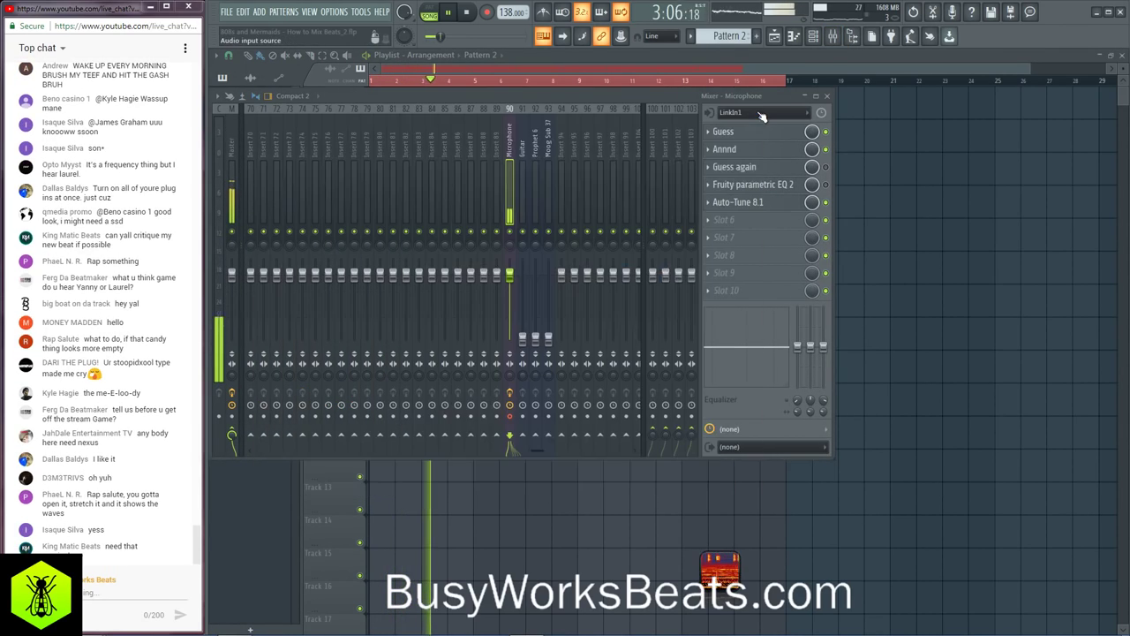
left_click(466, 18)
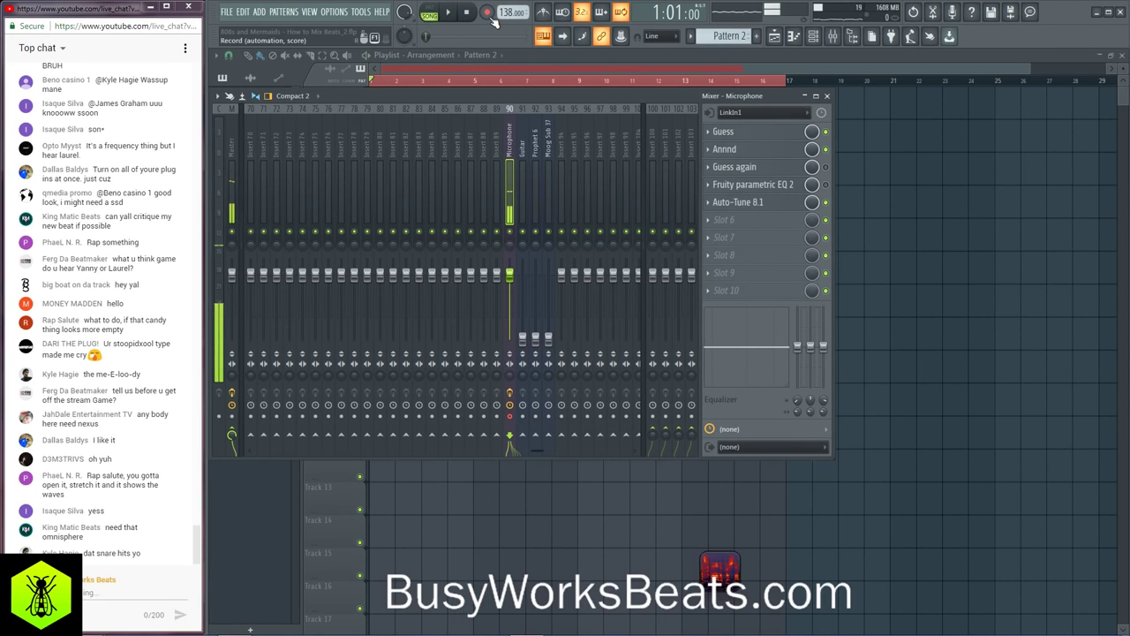
left_click(487, 12)
left_click(605, 361)
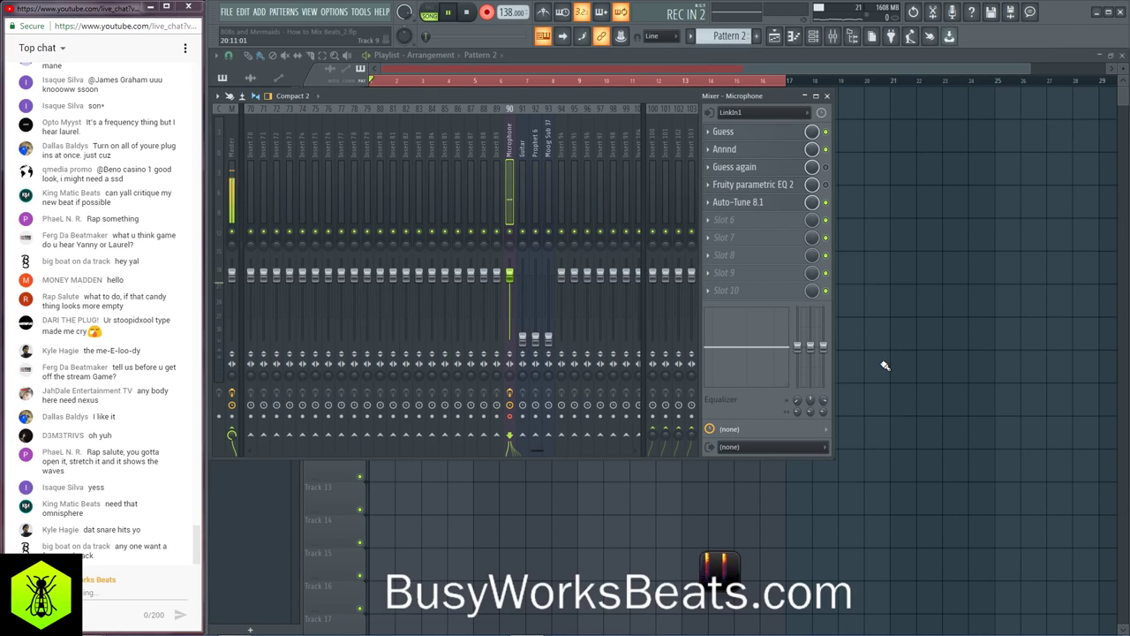
key("F9")
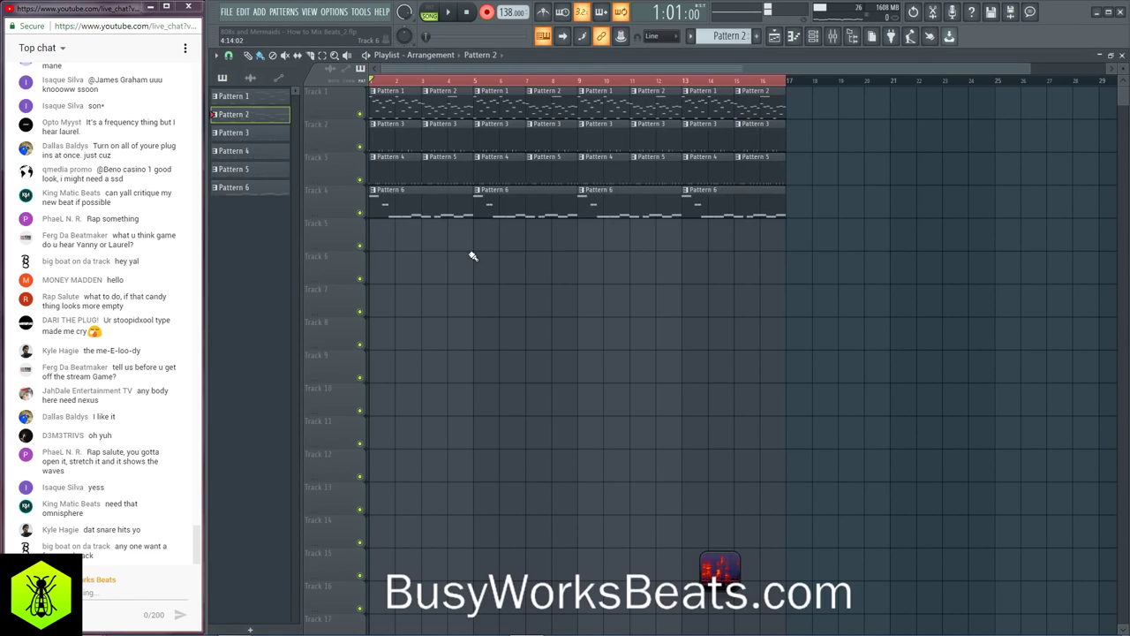
Step: Record the Microphone track over the 16-bar loop into the playlist as an audio clip, and view the take there
left_click(852, 37)
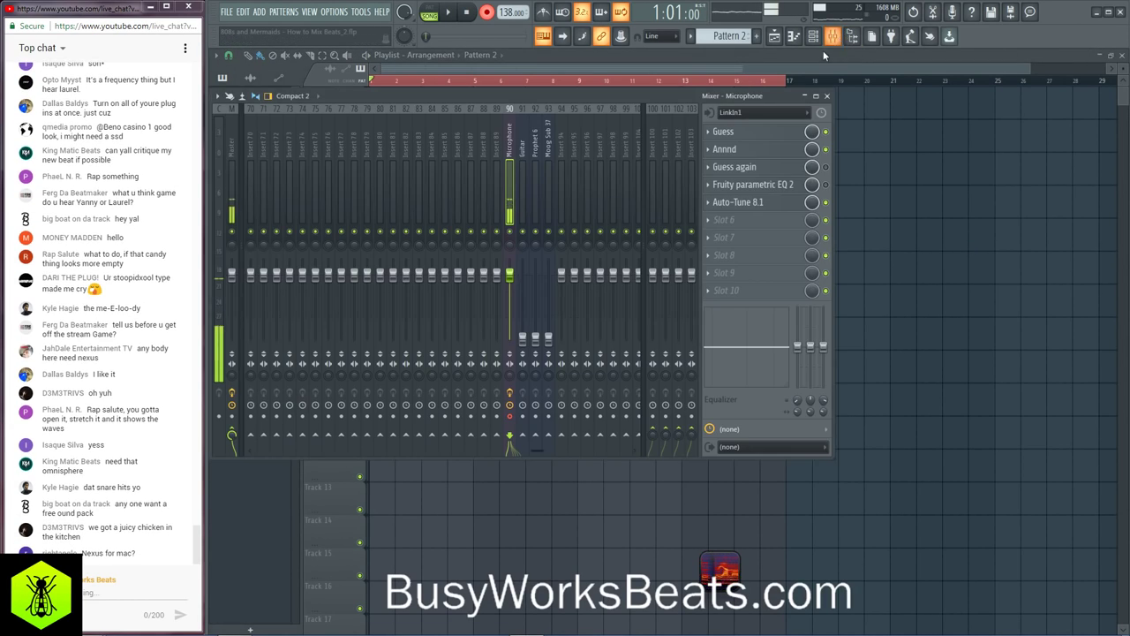
left_click(489, 12)
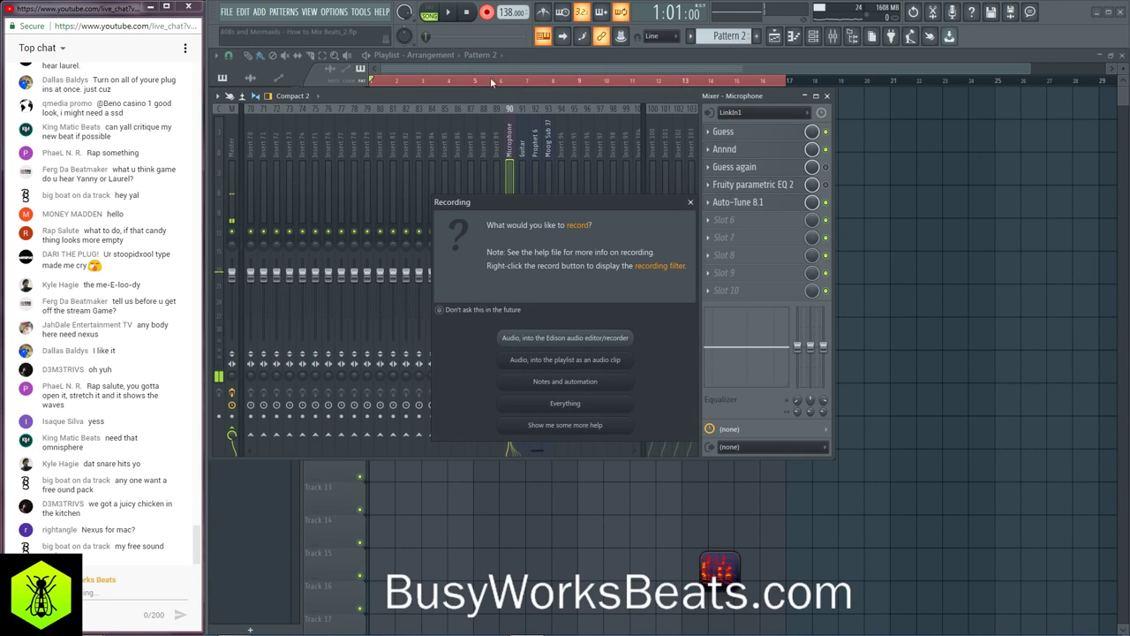
left_click(566, 360)
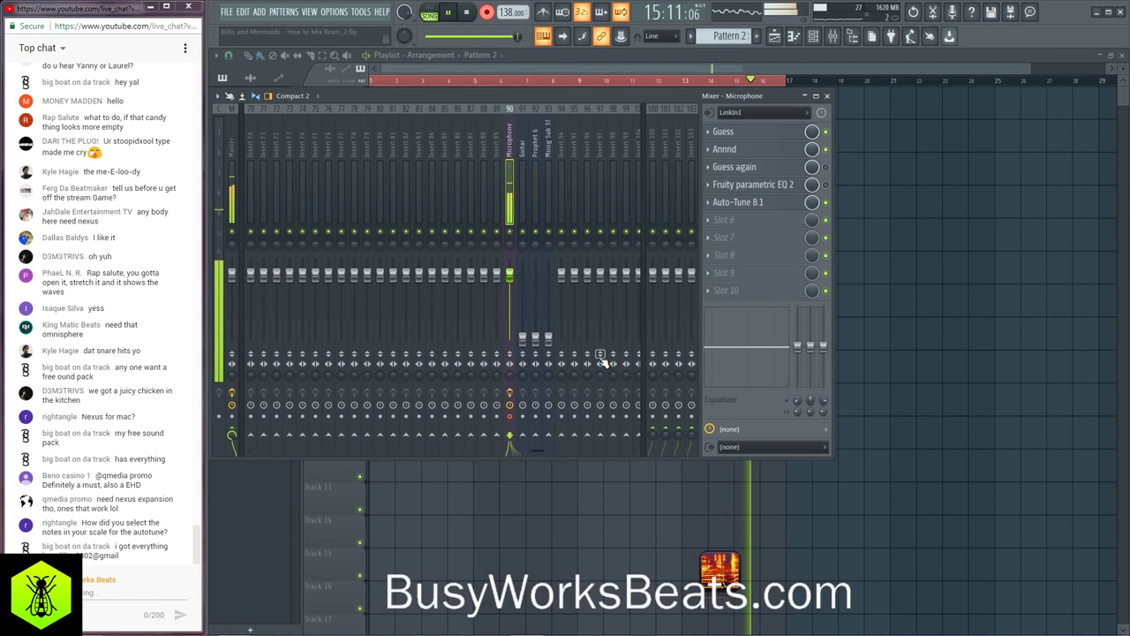
key("space")
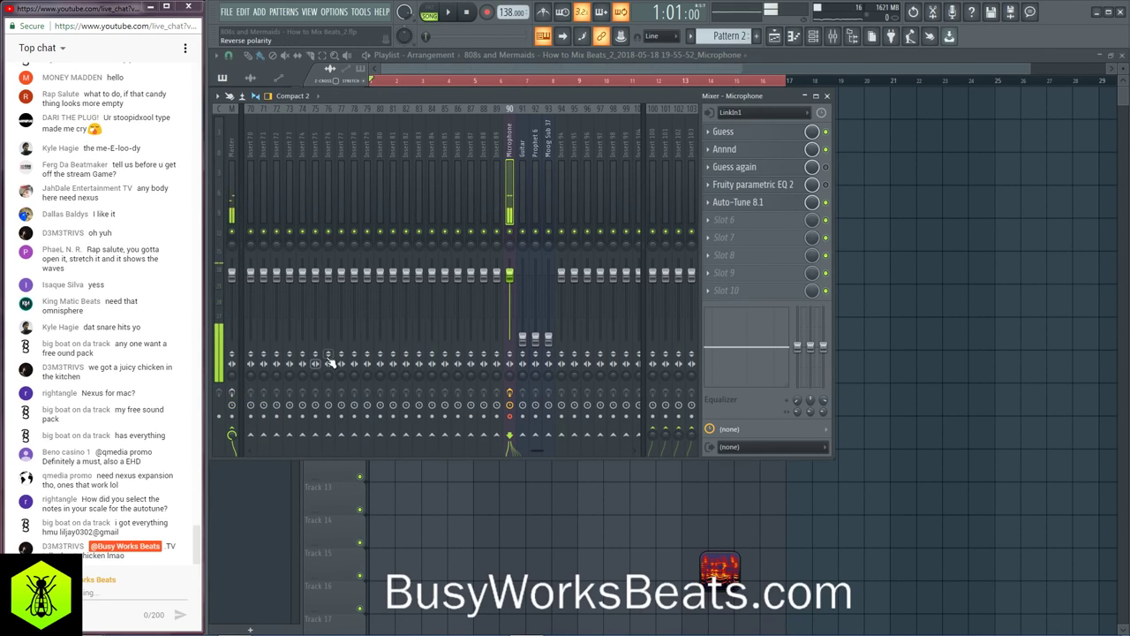
key("F9")
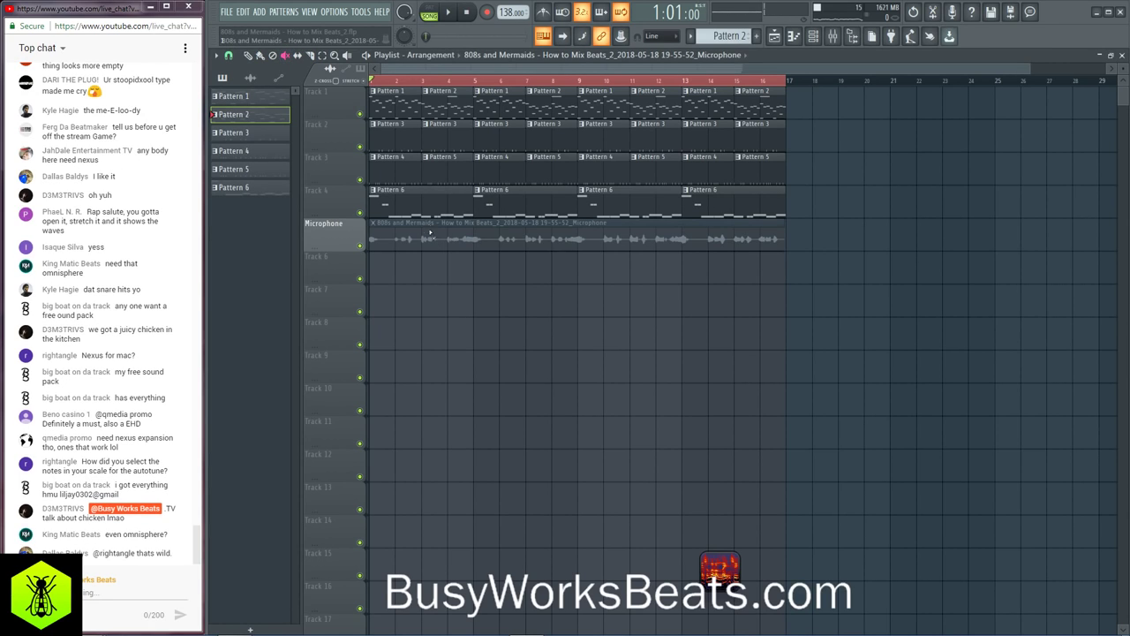
Step: Route the recorded microphone channel to mixer track 9 in the channel rack during playback
key("space")
left_click(814, 37)
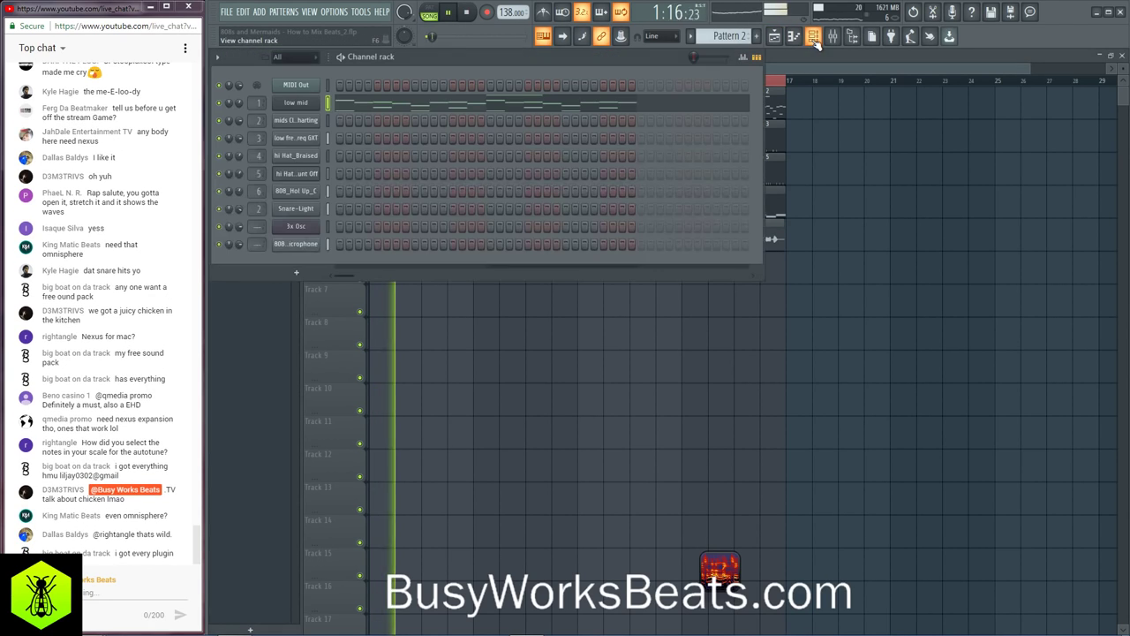
scroll(257, 244, "up", 1)
key("space")
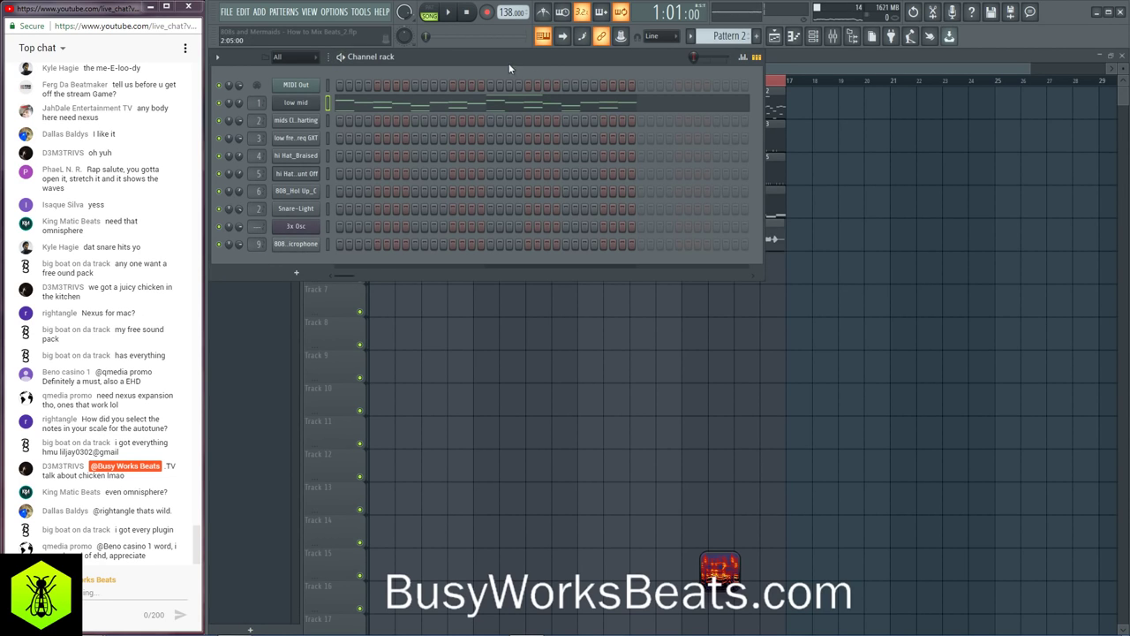
left_click_drag(509, 66, 548, 199)
Step: Clear the playlist's loop selection with the Draw tool active, and play the song from the start
left_click(255, 58)
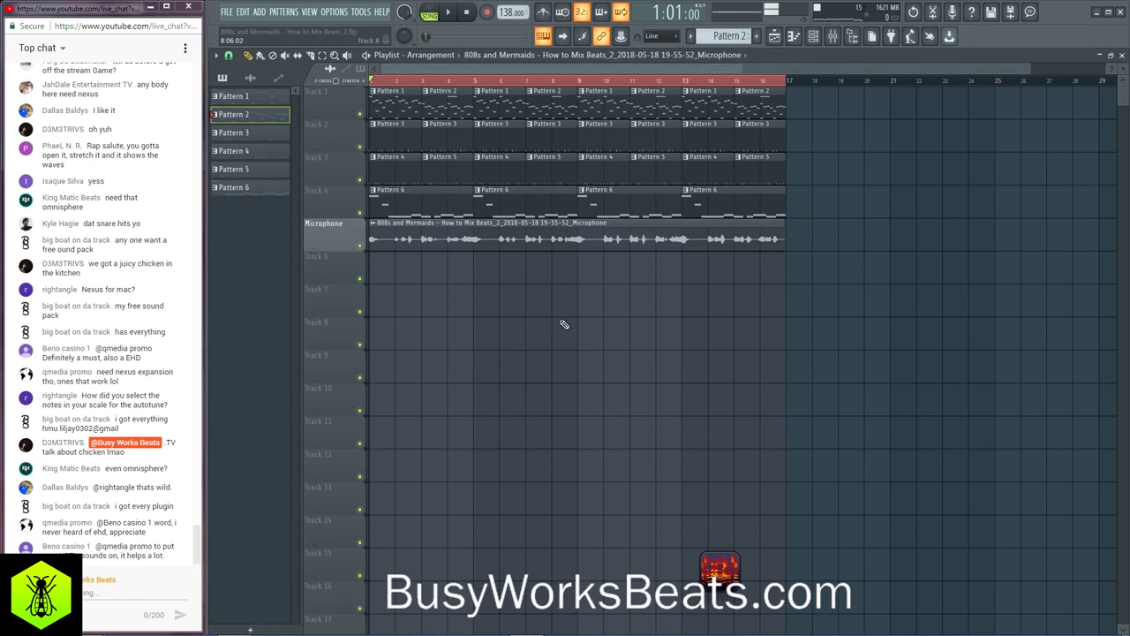
left_click(892, 242)
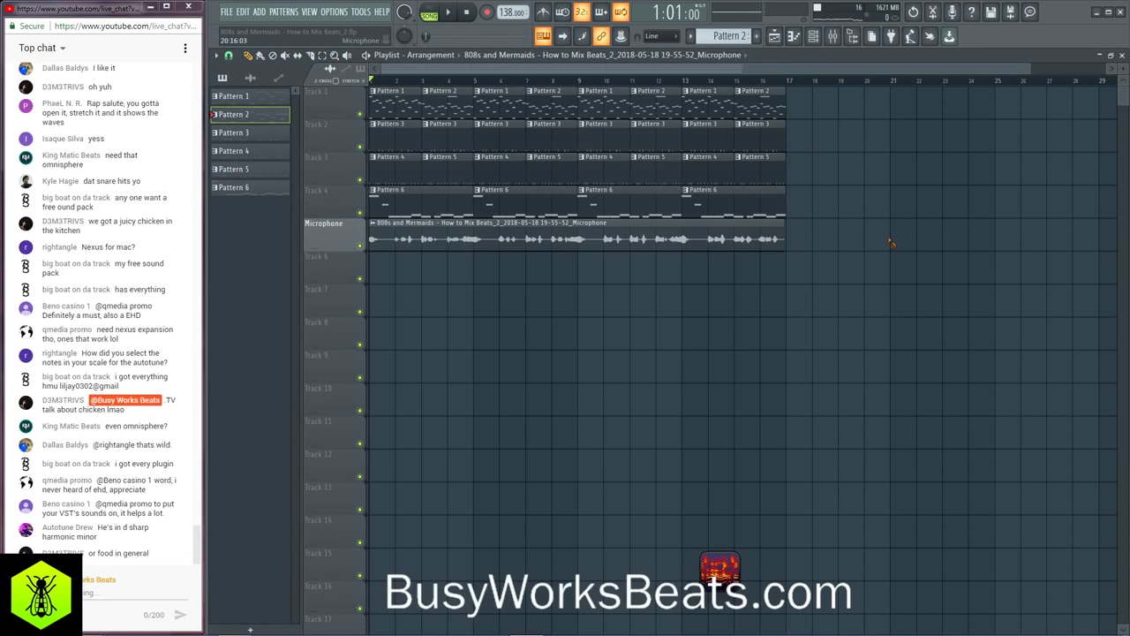
key("space")
key("space")
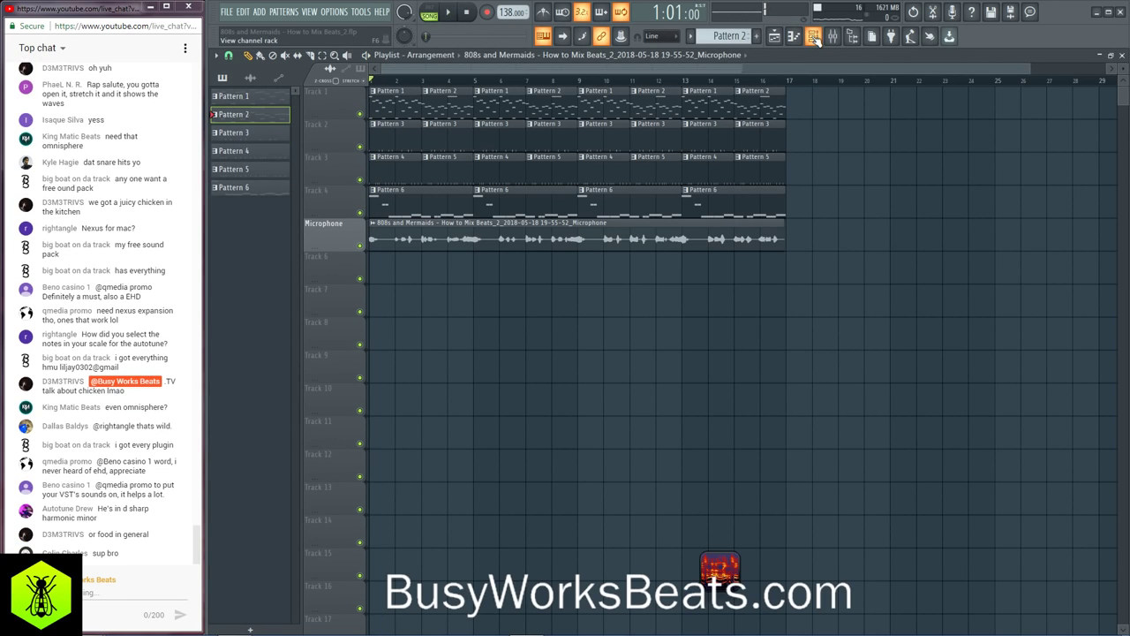
key("space")
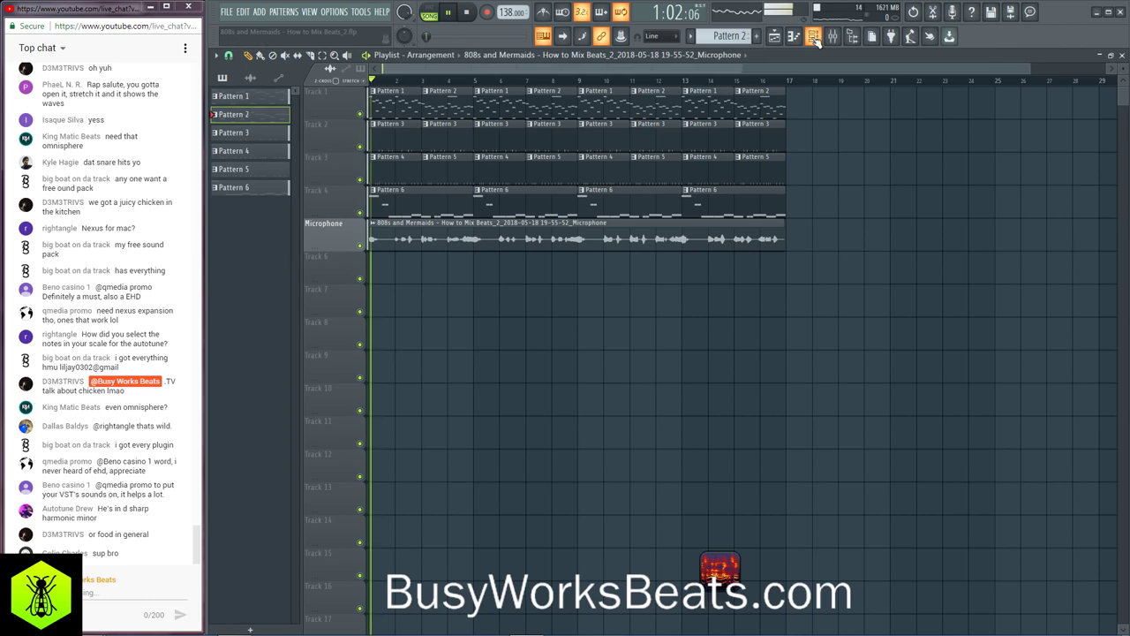
Step: Load UAD SSL E Channel Strip into the first effect slot of mixer Insert 9 and close its window
left_click(814, 36)
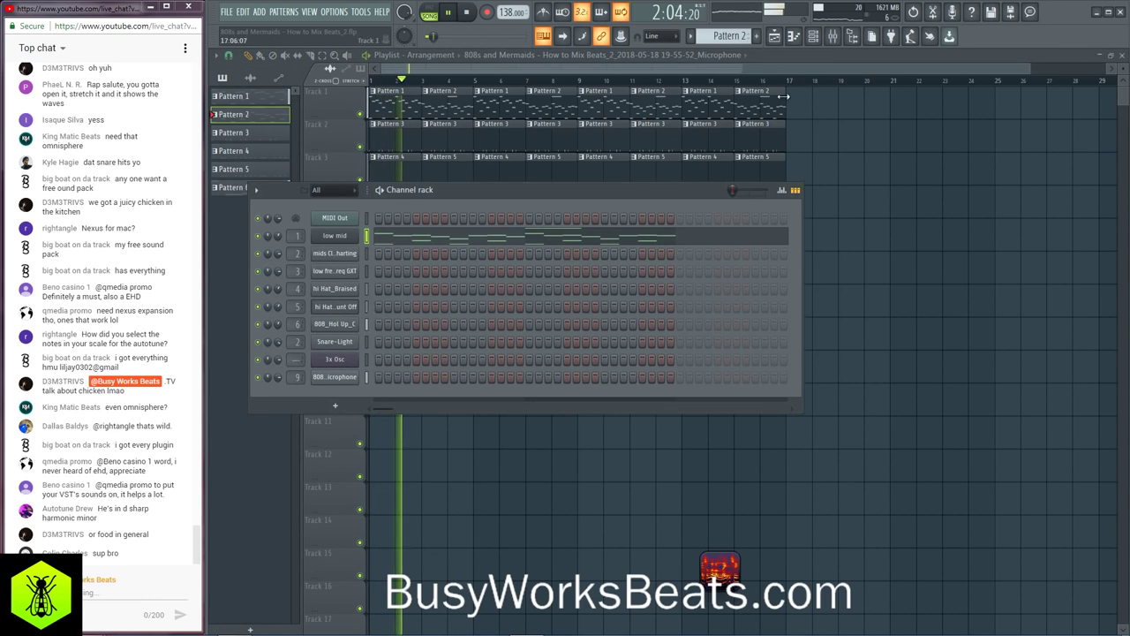
key("F9")
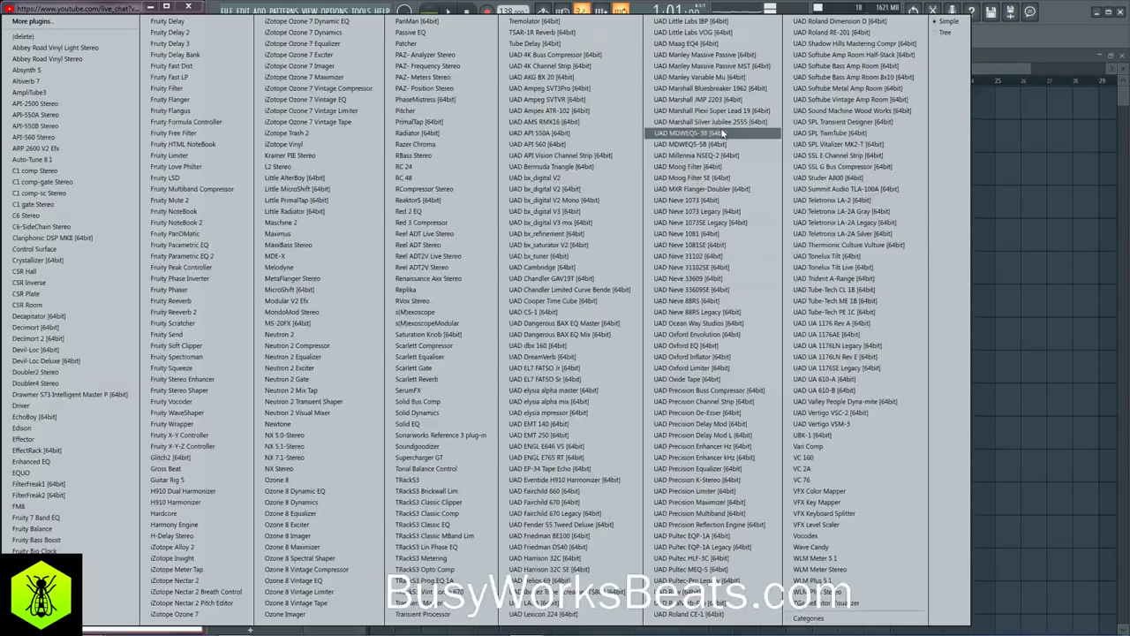
left_click(717, 150)
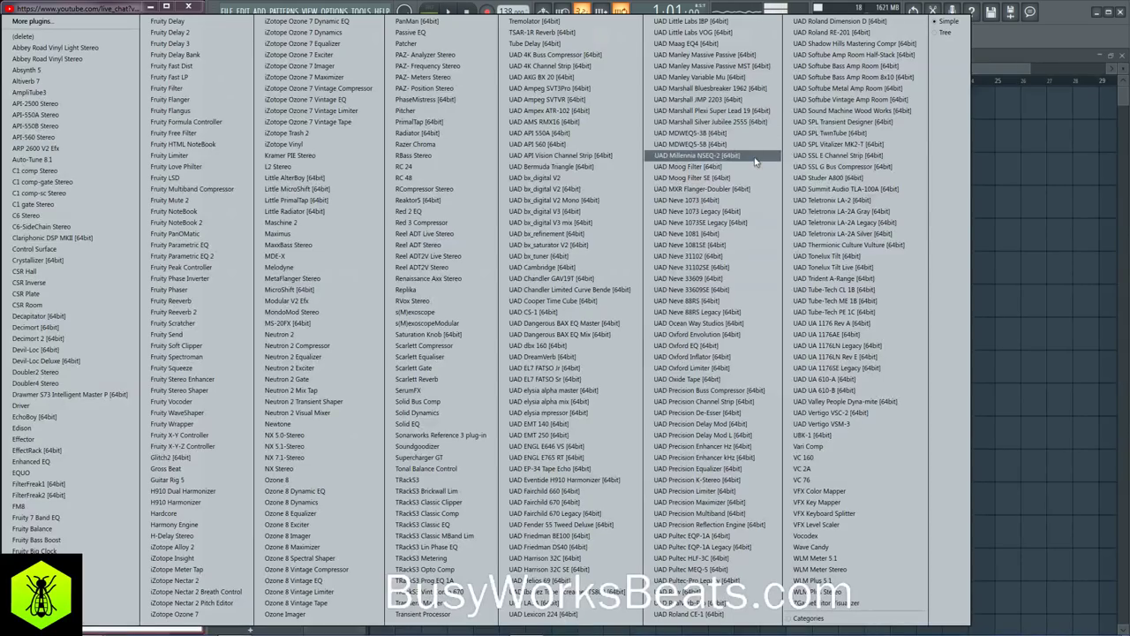
left_click(841, 155)
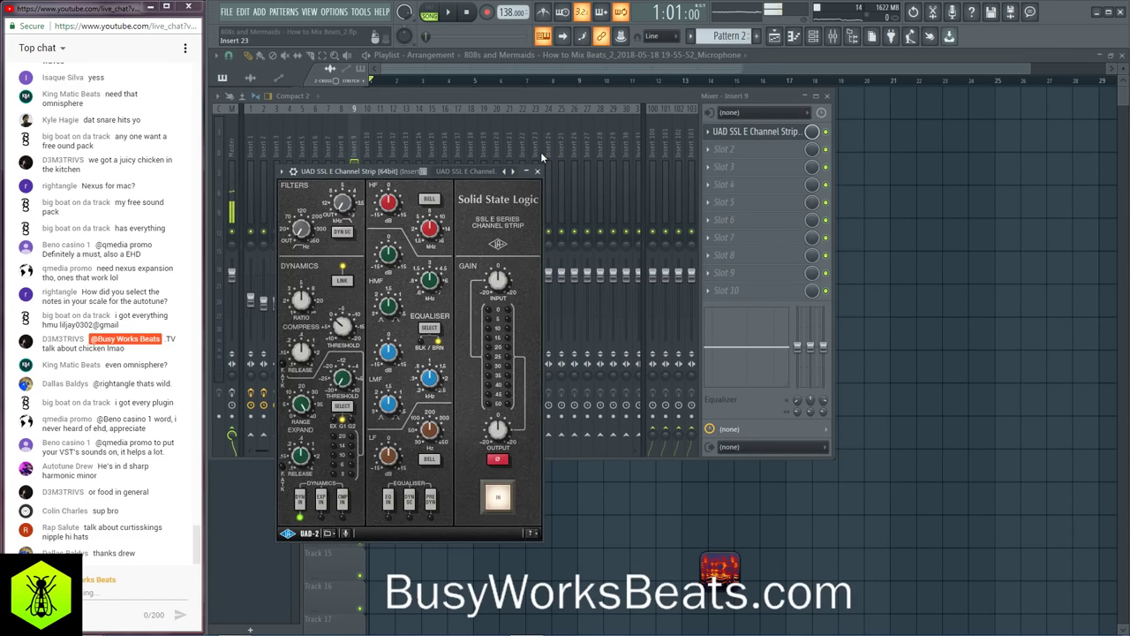
left_click(537, 171)
Step: Check the Microphone track's effect chain in the mixer and return to Insert 9
scroll(471, 134, "down", 15)
scroll(622, 176, "down", 1)
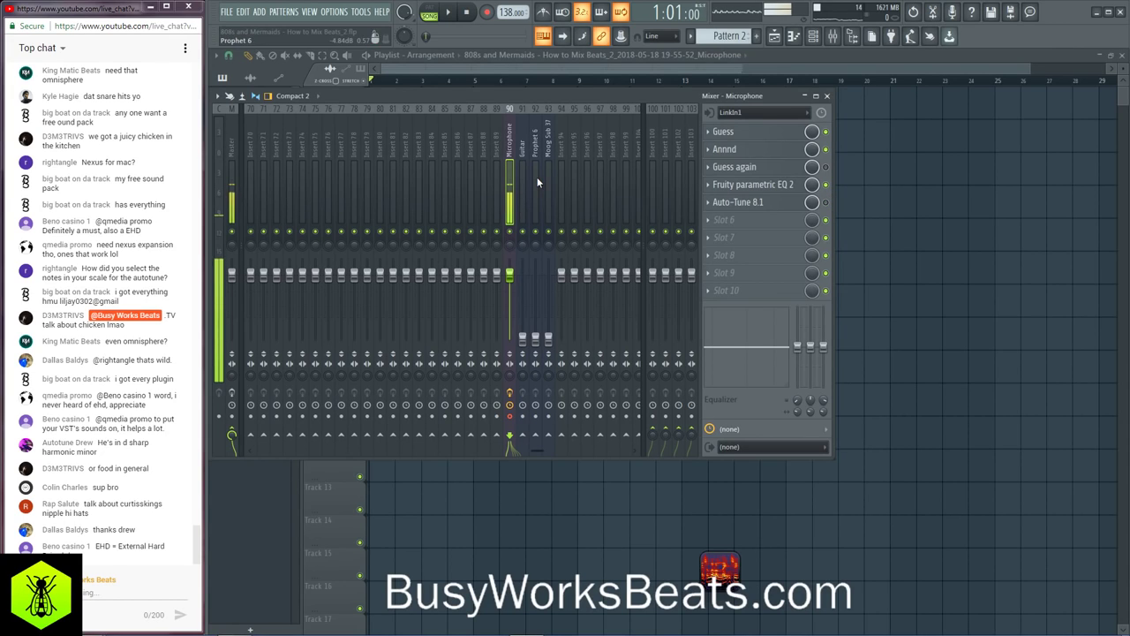
key("space")
scroll(416, 140, "up", 13)
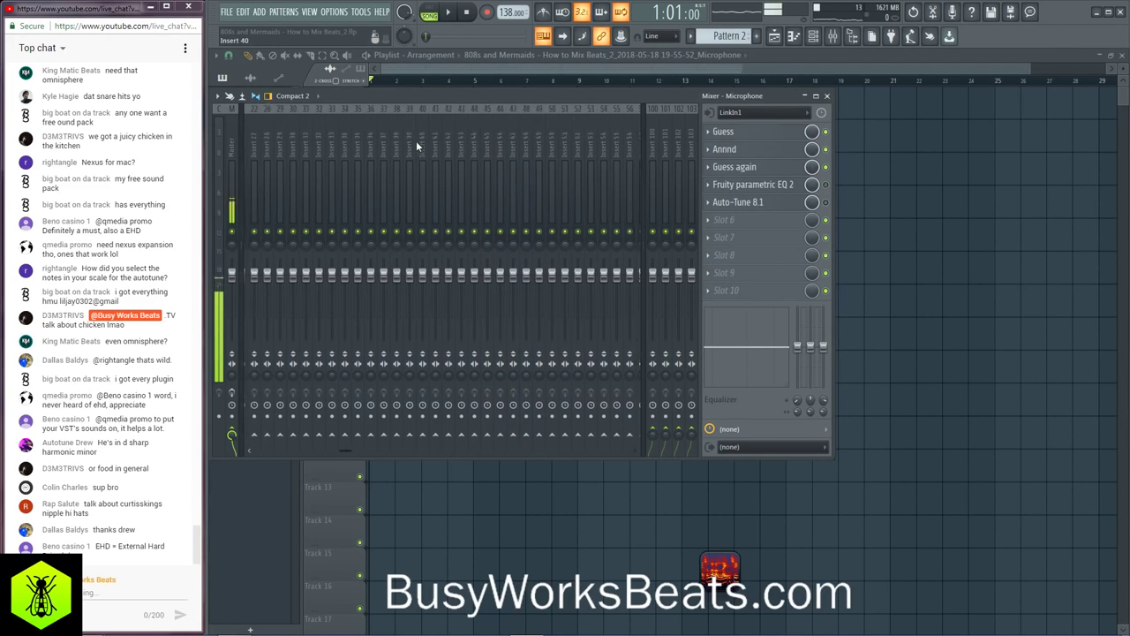
left_click(354, 150)
key("space")
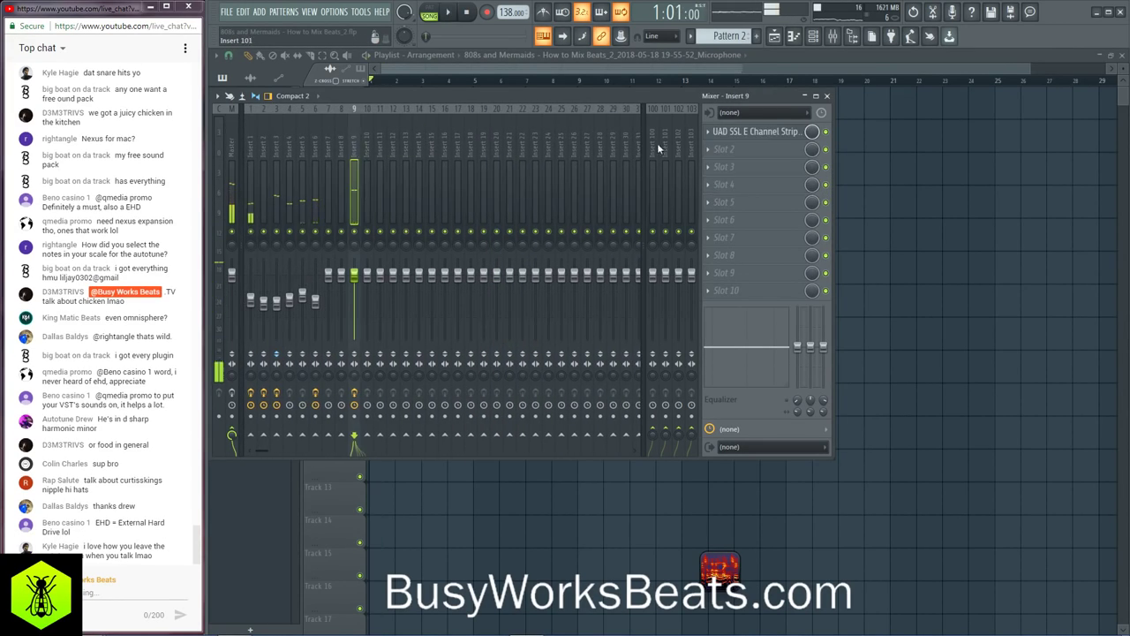
Step: Open UAD SSL E Channel Strip on Insert 9, play the song, and move the plugin window clear of the Insert 9 meter
left_click(744, 132)
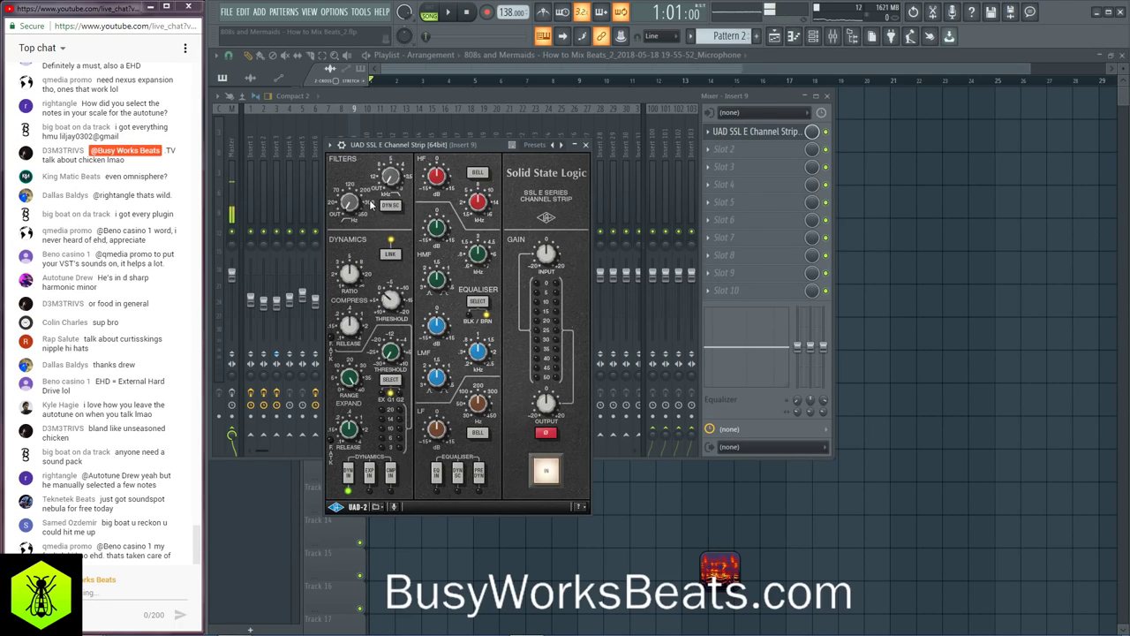
key("space")
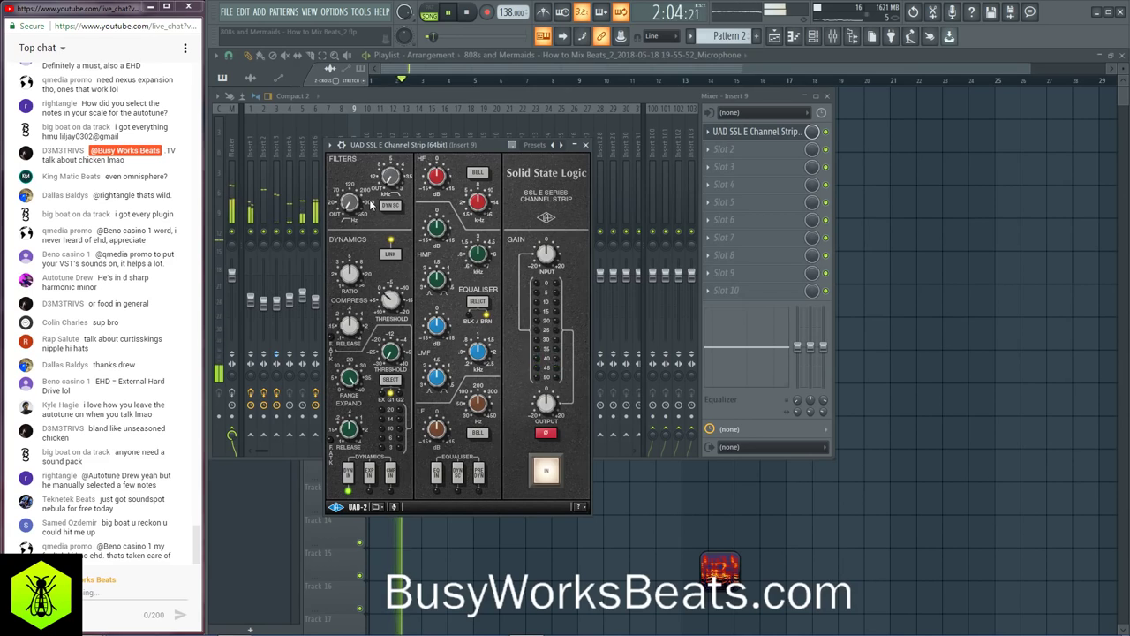
left_click_drag(422, 146, 524, 195)
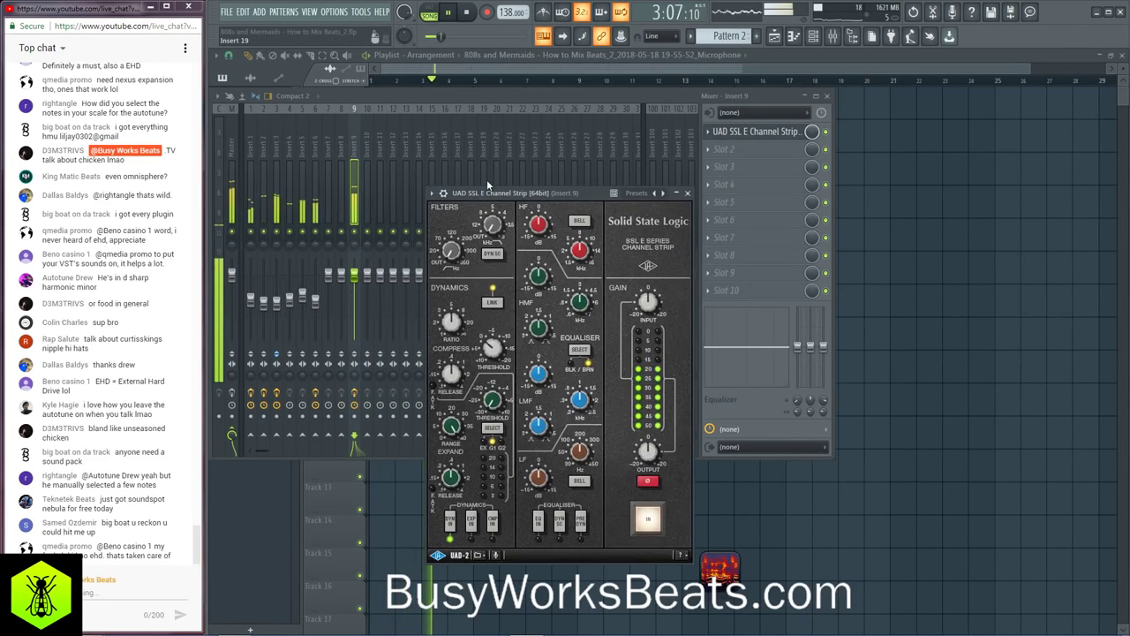
Step: Lower the vocal's fader on mixer Insert 9 to roughly match the Insert 1 to 6 faders, and replay the song
key("space")
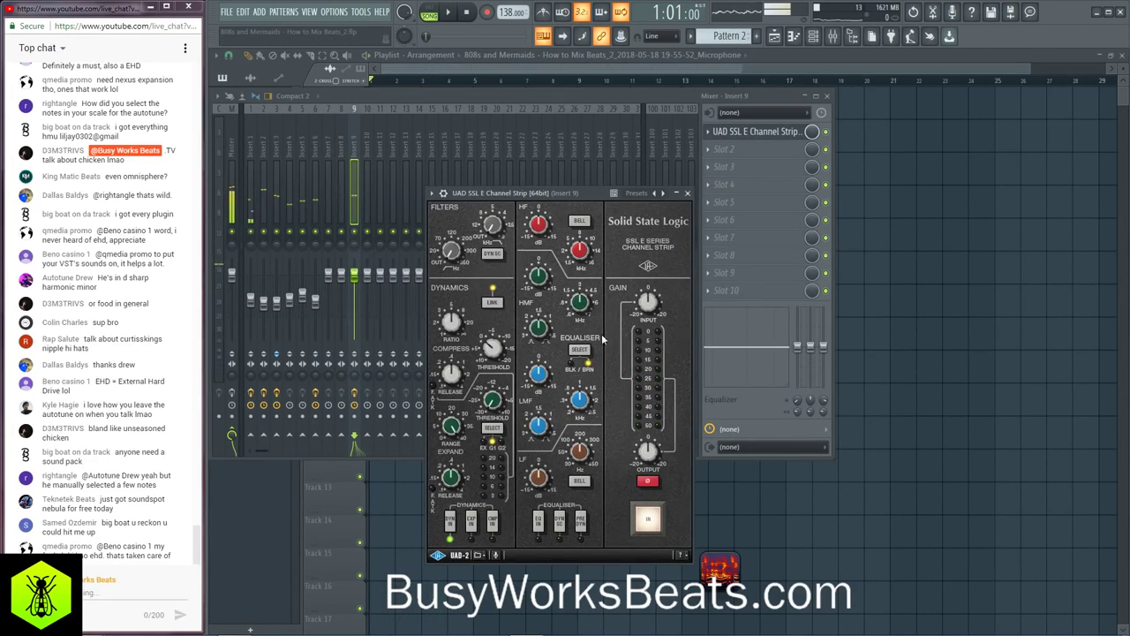
left_click(354, 280)
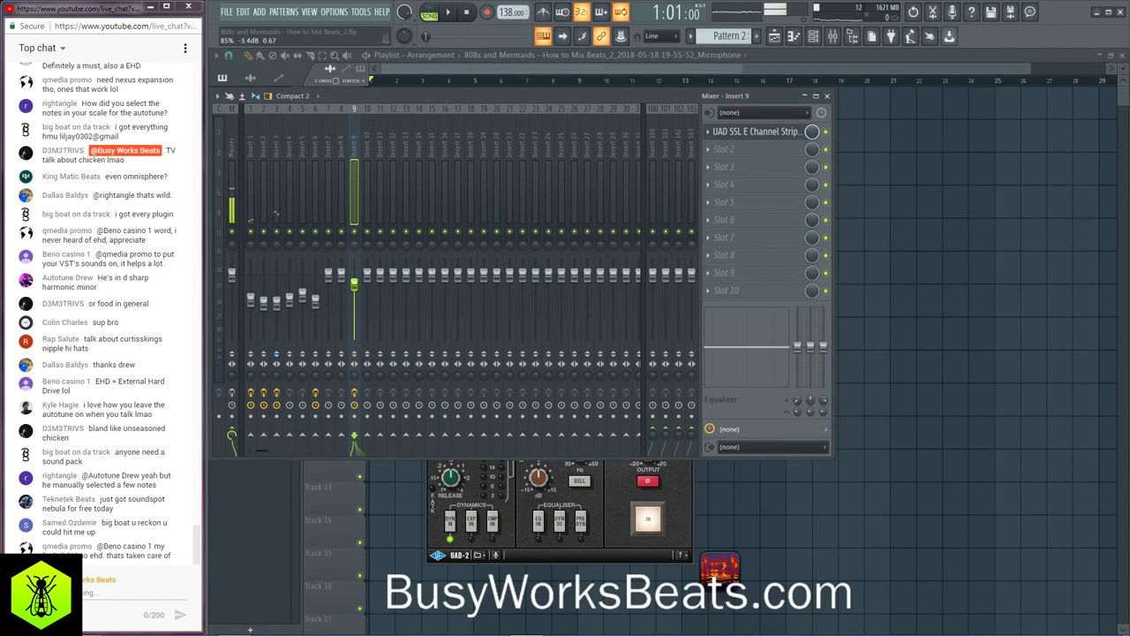
key("space")
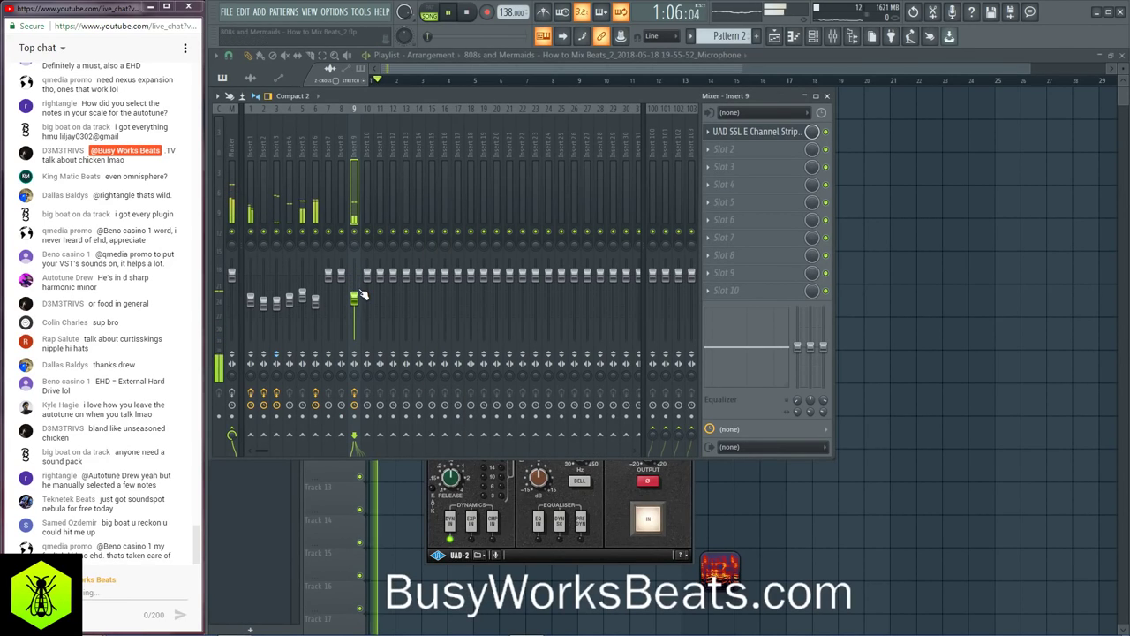
Step: Bring UAD SSL E Channel Strip forward and switch on its EQ In, Pre Dyn and Comp In sections, playing the song to check
left_click(619, 468)
key("space")
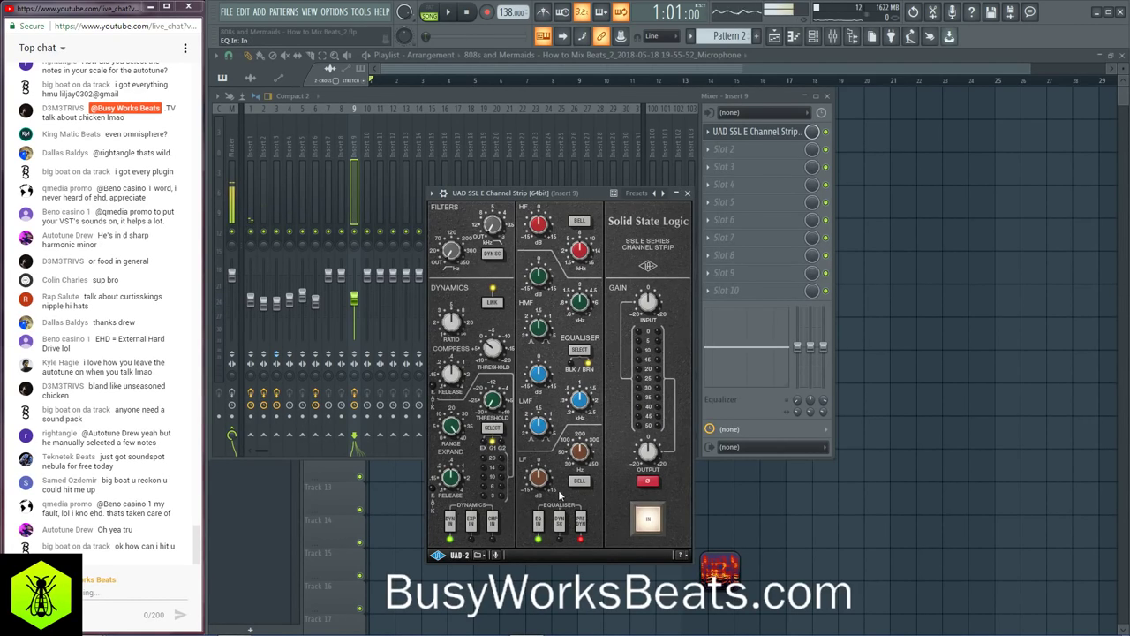
key("space")
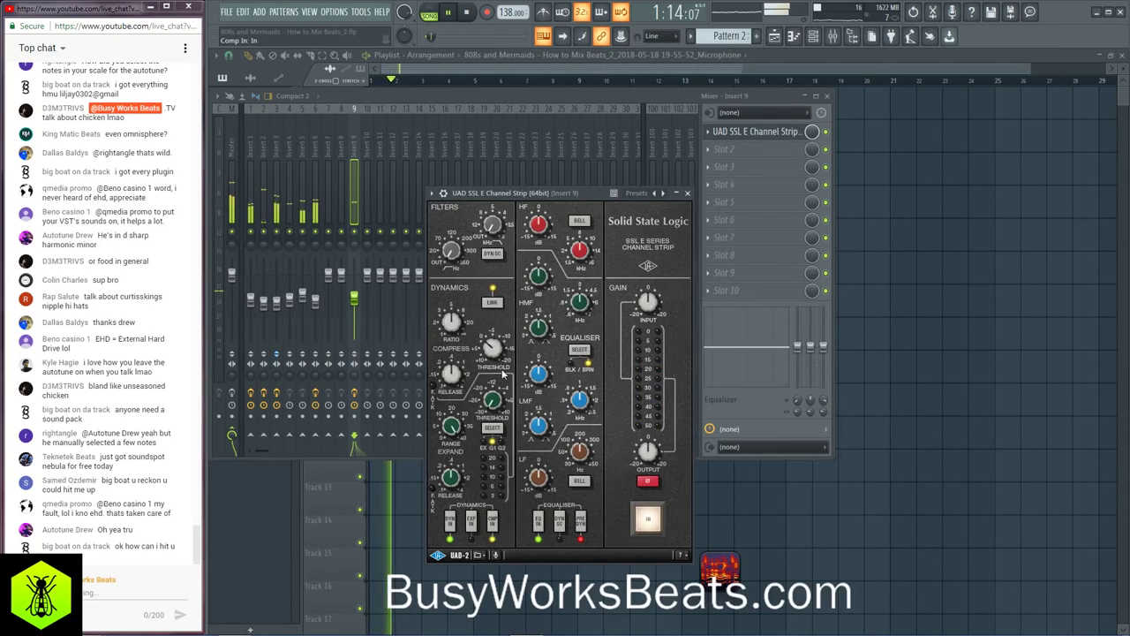
key("space")
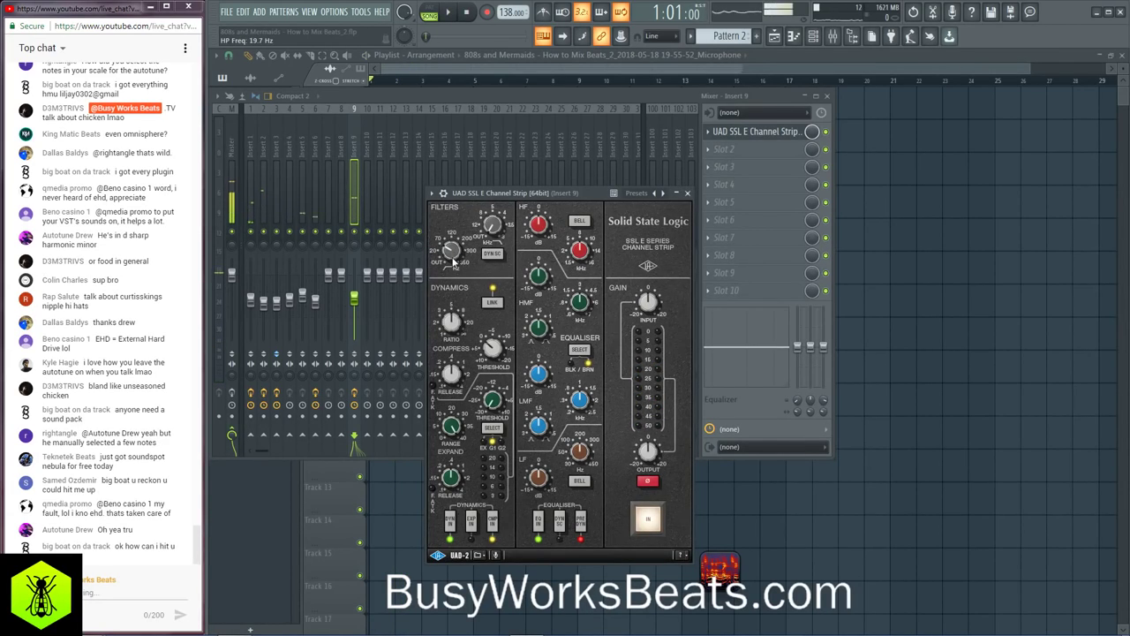
Step: Set the channel strip's high-pass filter to about 111 Hz on the vocal and replay the song several times to judge it
key("space")
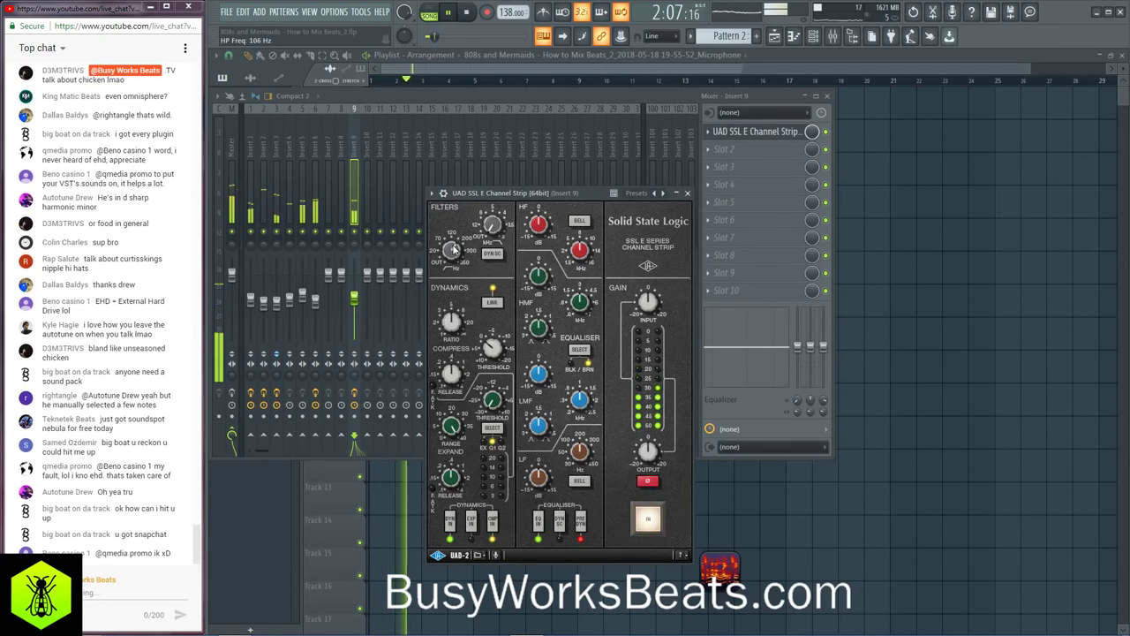
left_click_drag(457, 254, 461, 251)
key("space")
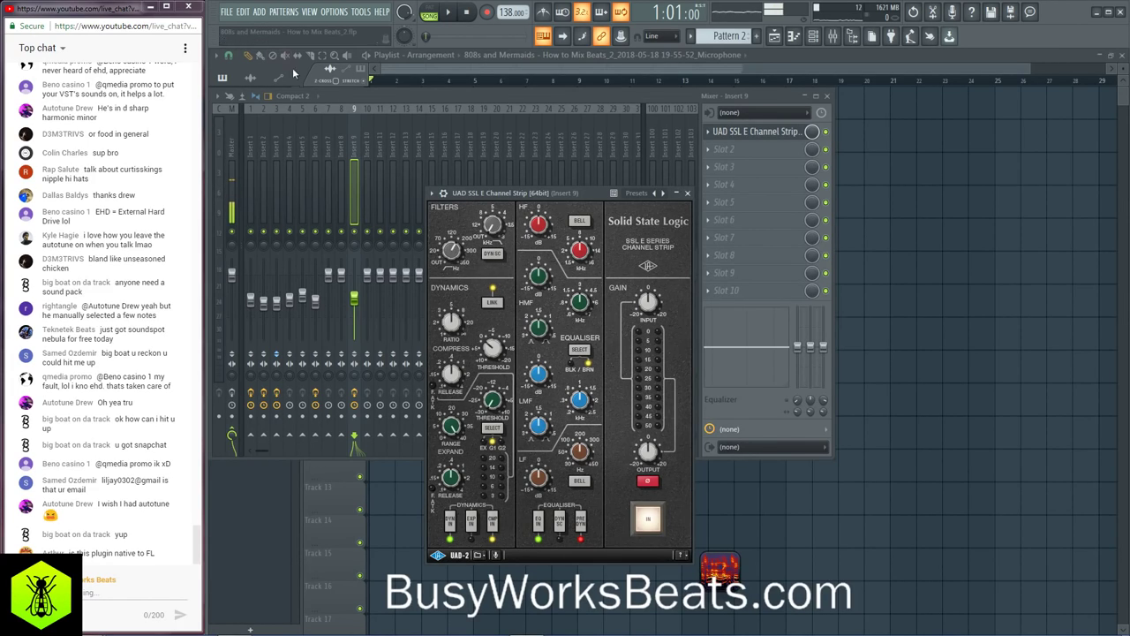
key("space")
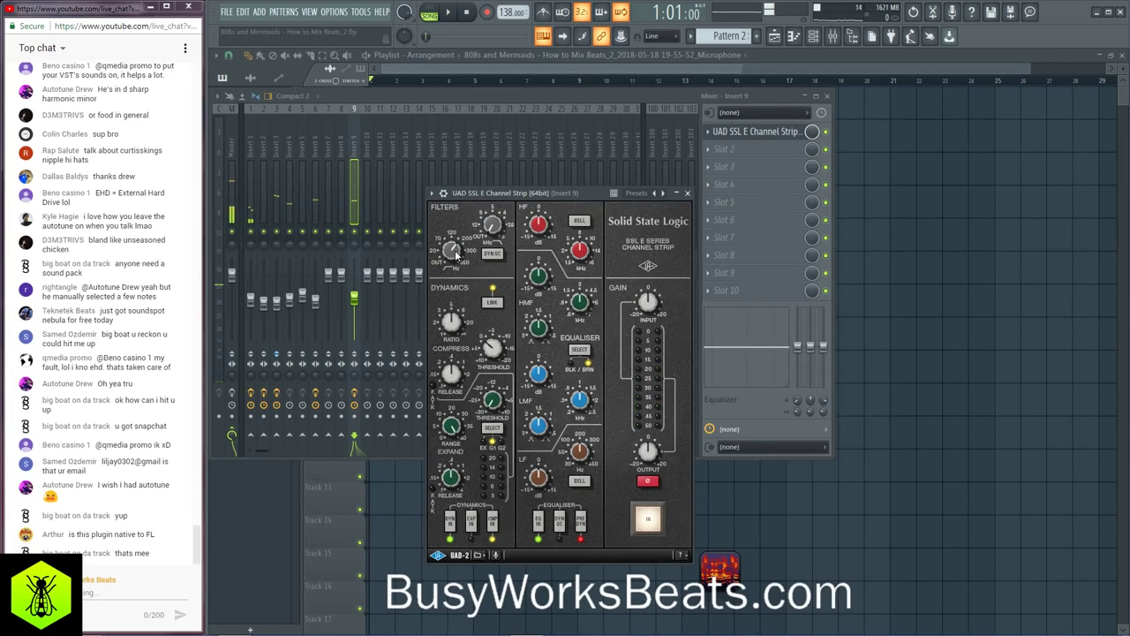
scroll(454, 252, "up", 2)
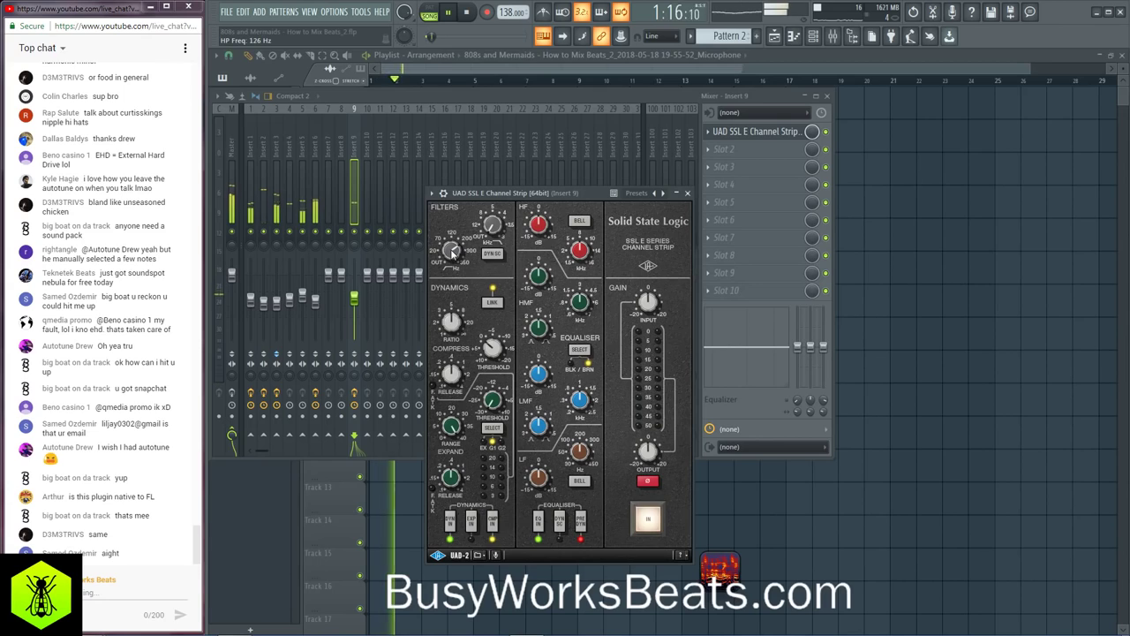
scroll(454, 253, "down", 2)
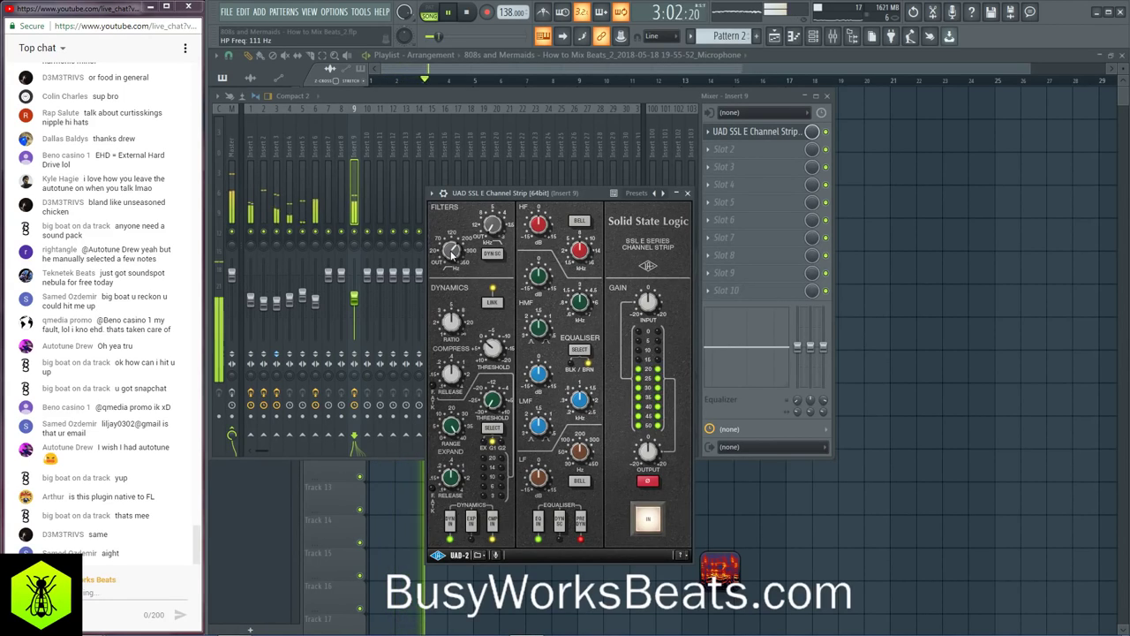
key("space")
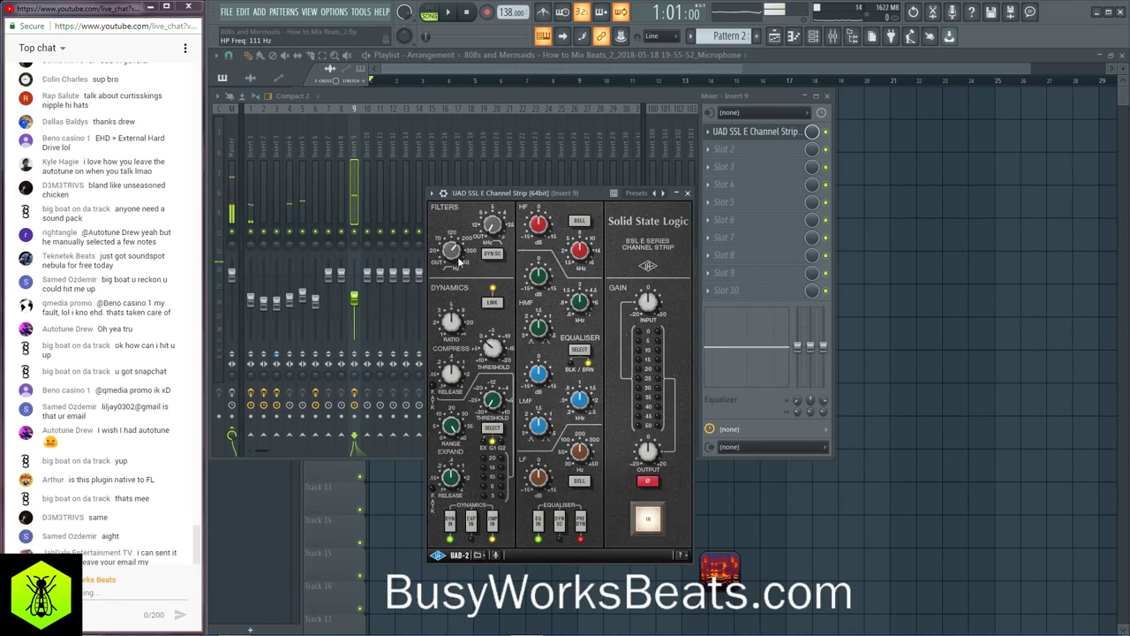
key("space")
key("space")
key("space")
key("space")
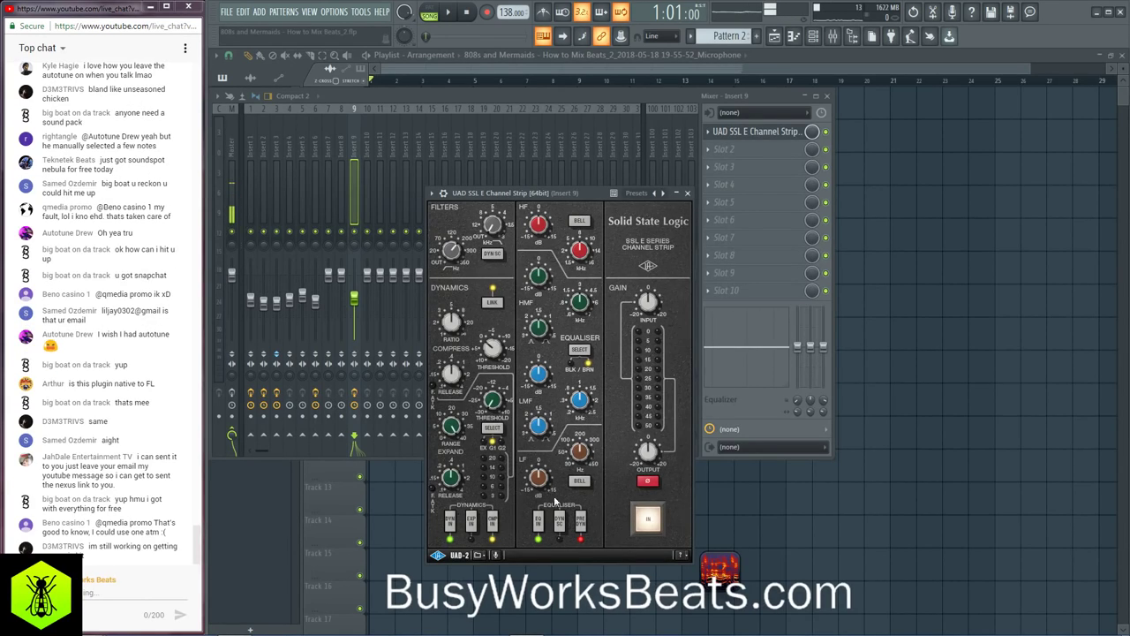
Step: Set the compressor threshold to about -19.3 dB on the vocal, replaying the song and watching the gain reduction meter
key("space")
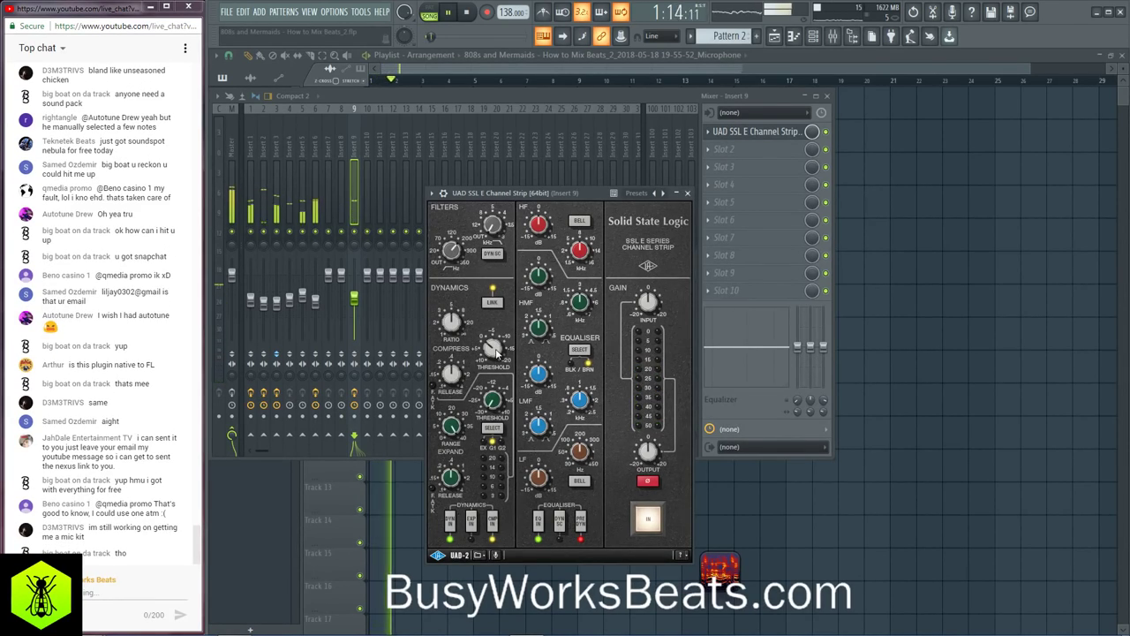
key("space")
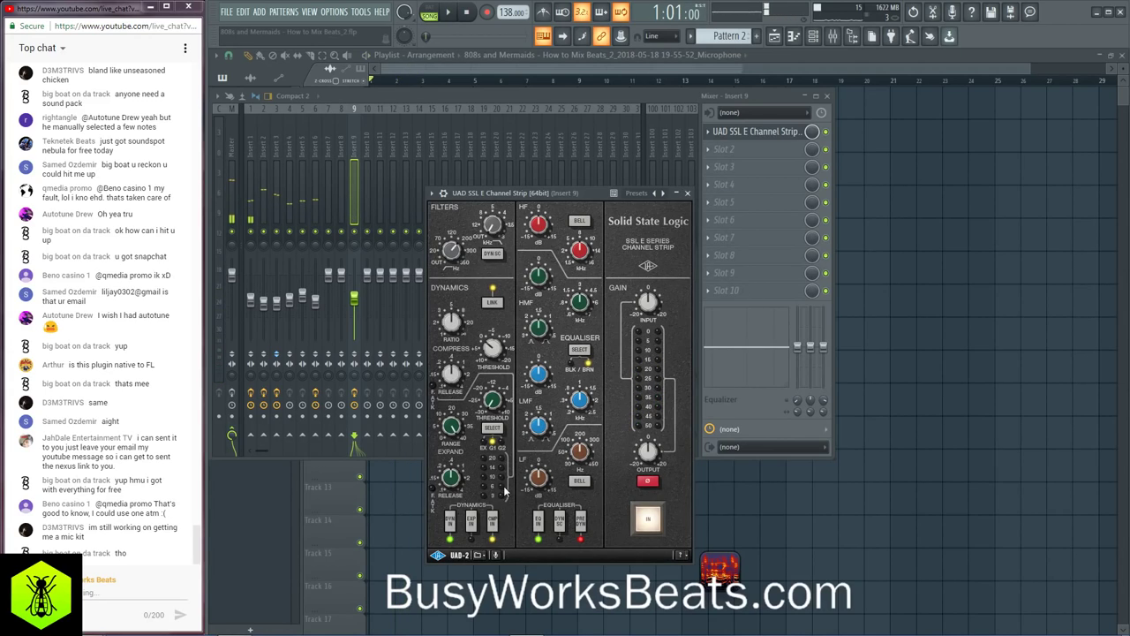
key("space")
key("space")
key("space")
left_click_drag(496, 352, 491, 338)
key("space")
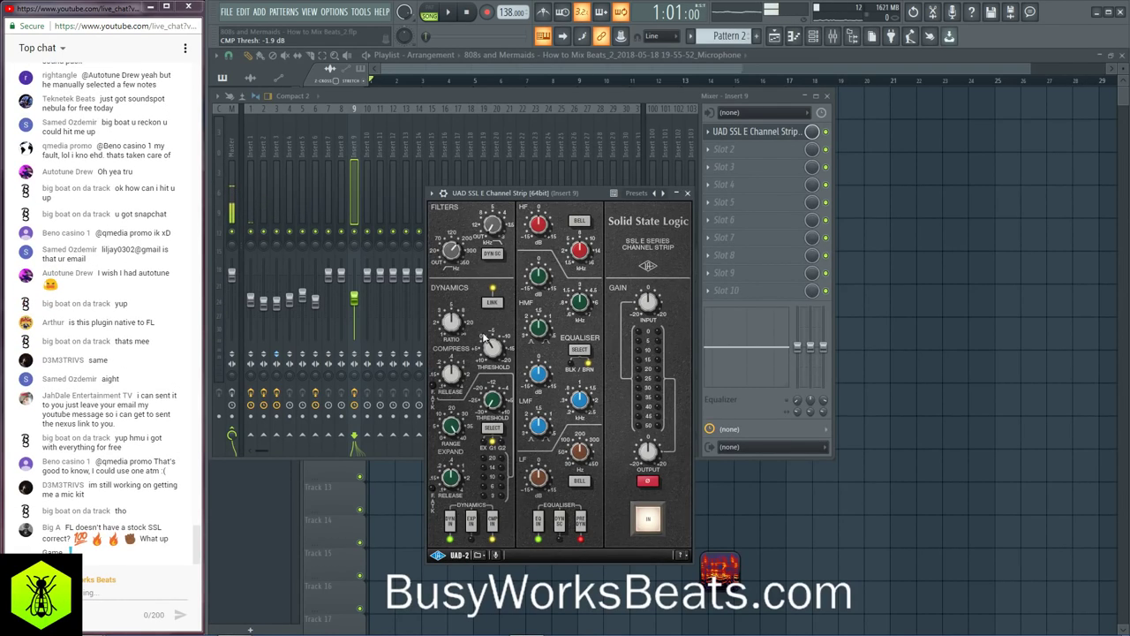
key("space")
left_click_drag(484, 338, 493, 358)
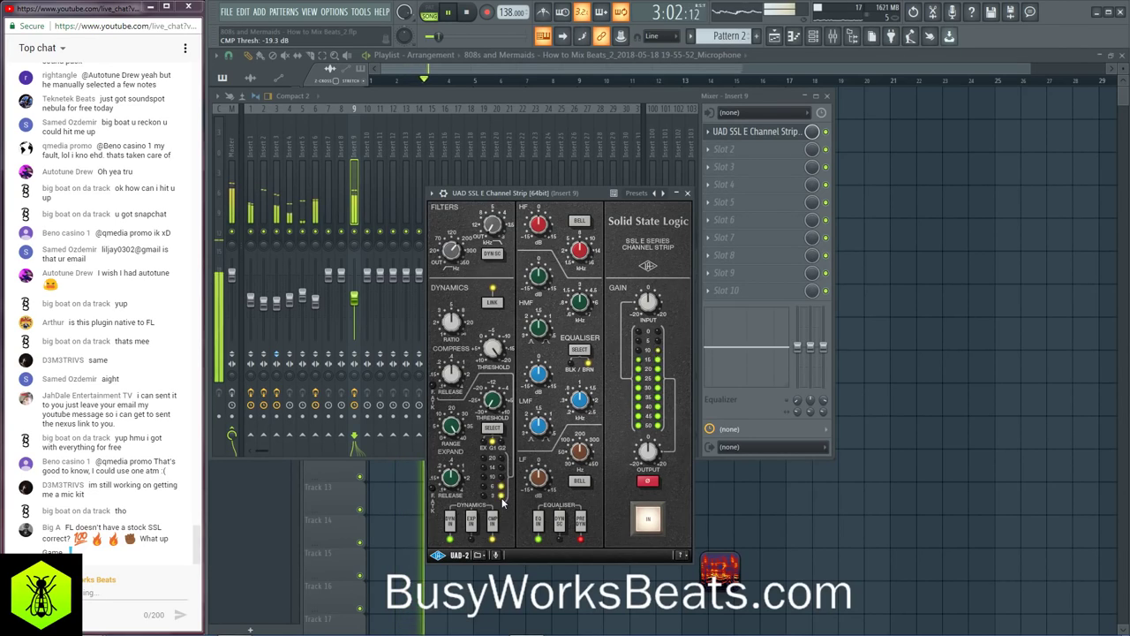
key("space")
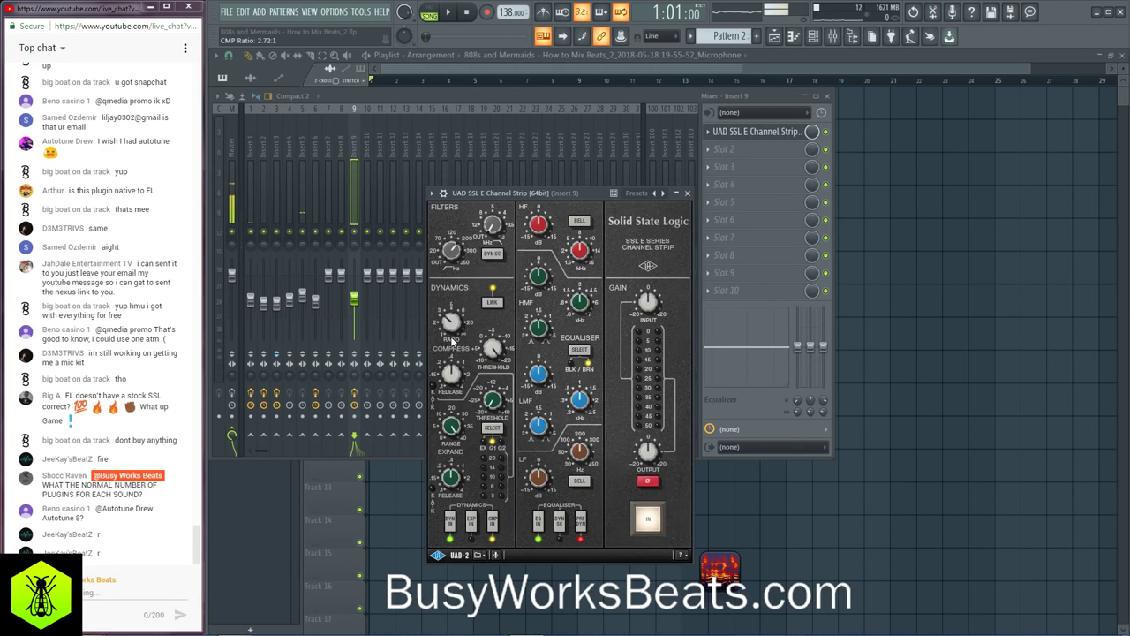
Step: Set the compressor ratio to 1.90:1 while the song plays
key("space")
left_click_drag(449, 349, 450, 355)
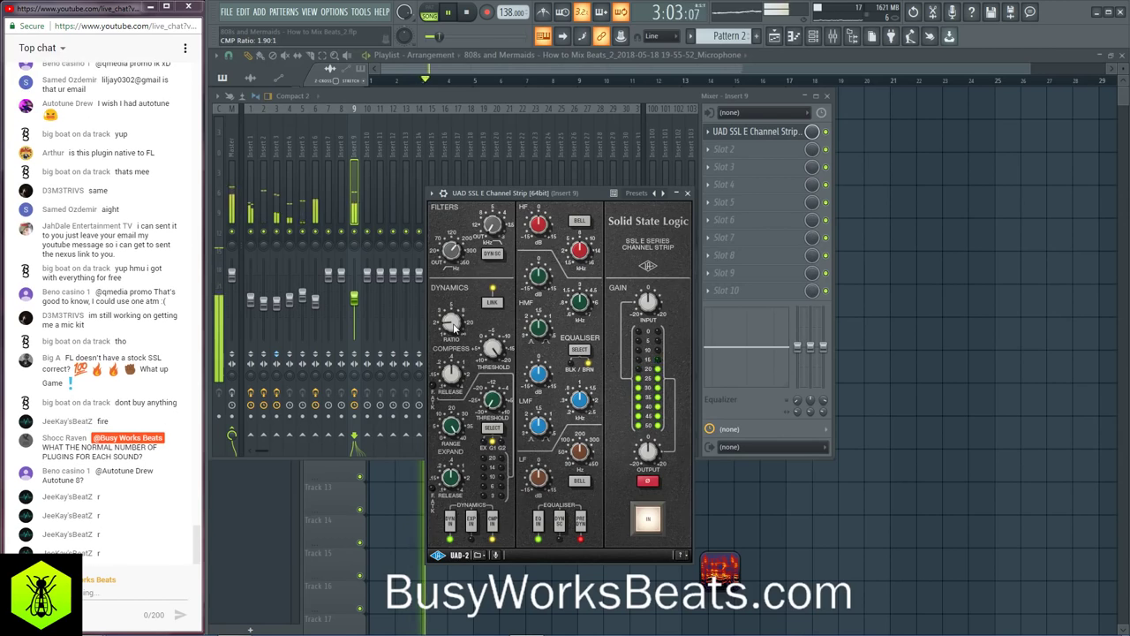
key("space")
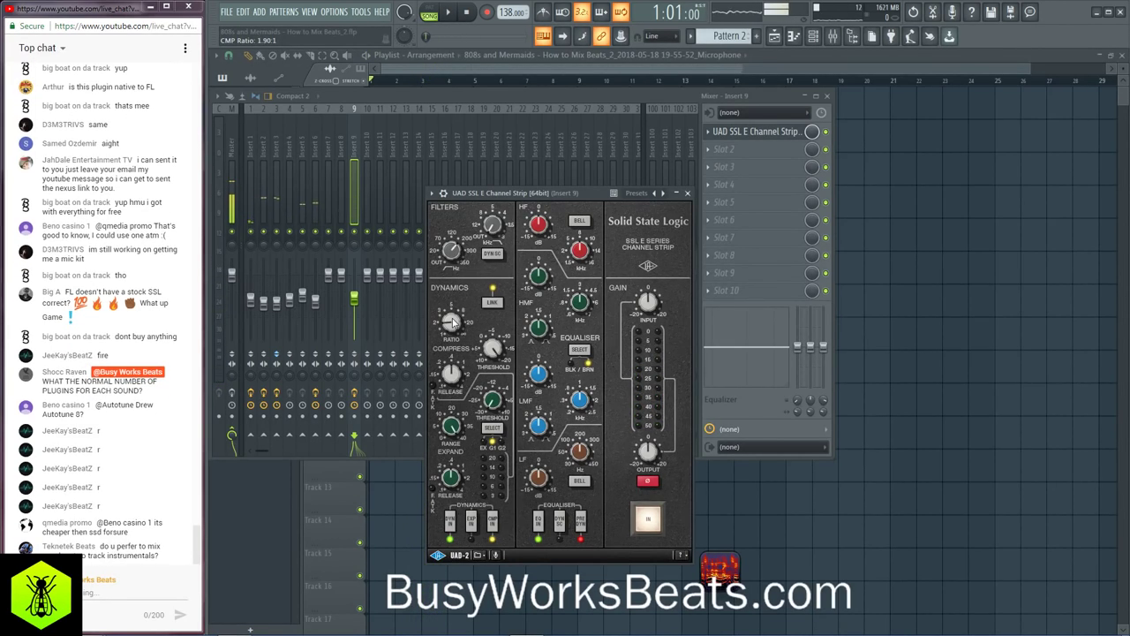
Step: Switch the compressor to fast attack and replay the song to hear the vocal
key("space")
key("space")
left_click(437, 386)
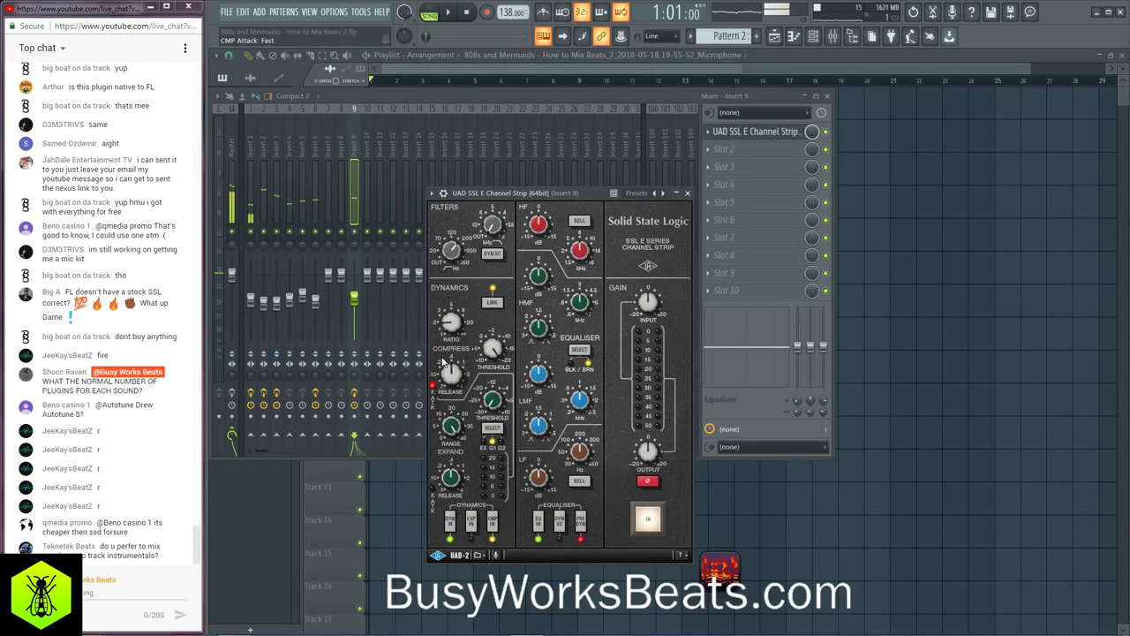
key("space")
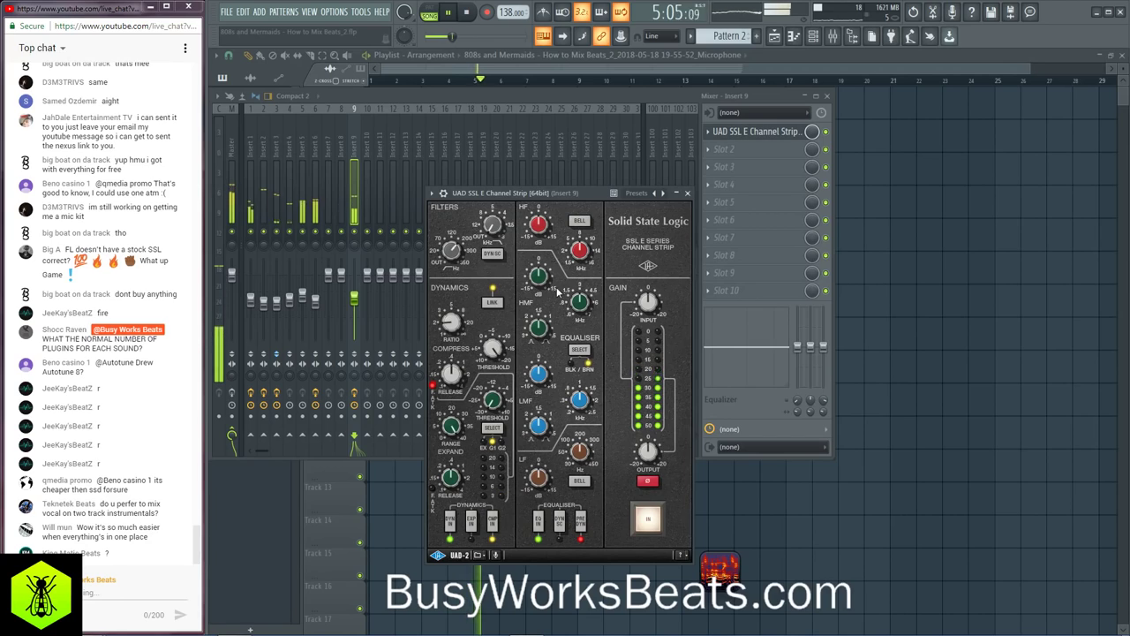
key("space")
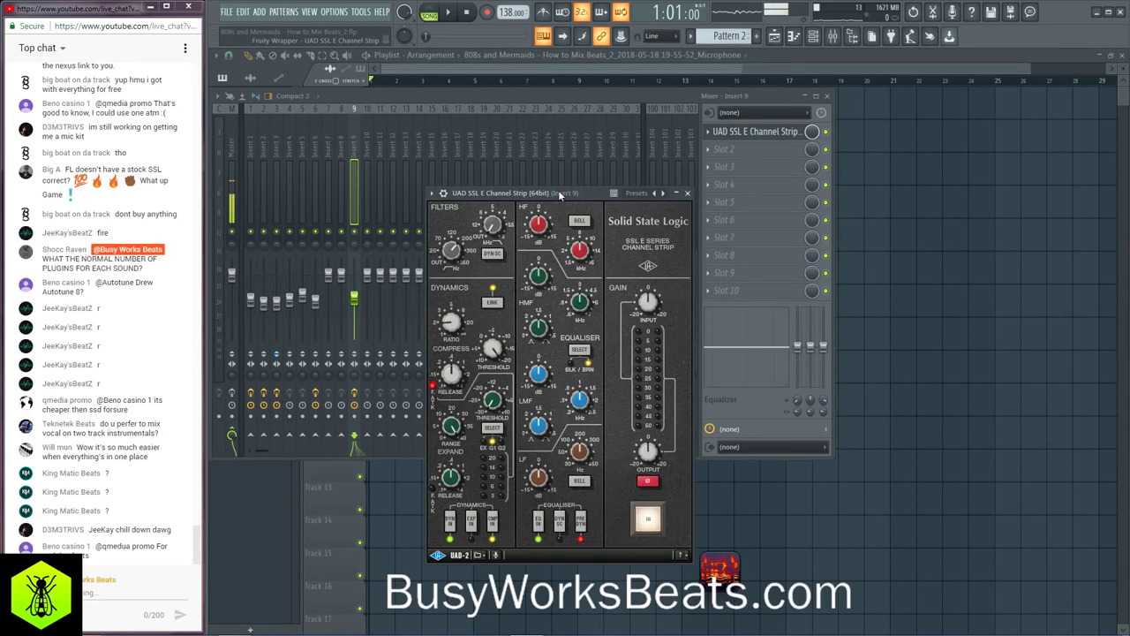
Step: Boost the vocal's HF gain to about 5.9 dB on the channel strip's equaliser during playback
key("space")
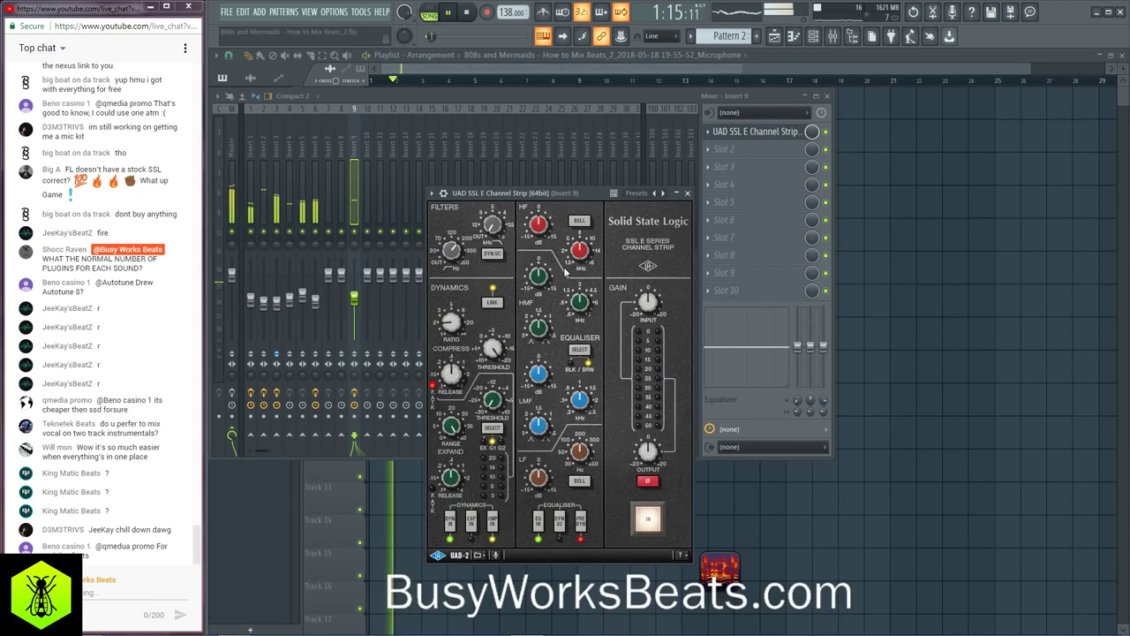
key("space")
key("space")
mouse_move(538, 225)
left_mouse_down()
mouse_move(541, 196)
mouse_move(547, 231)
left_mouse_up()
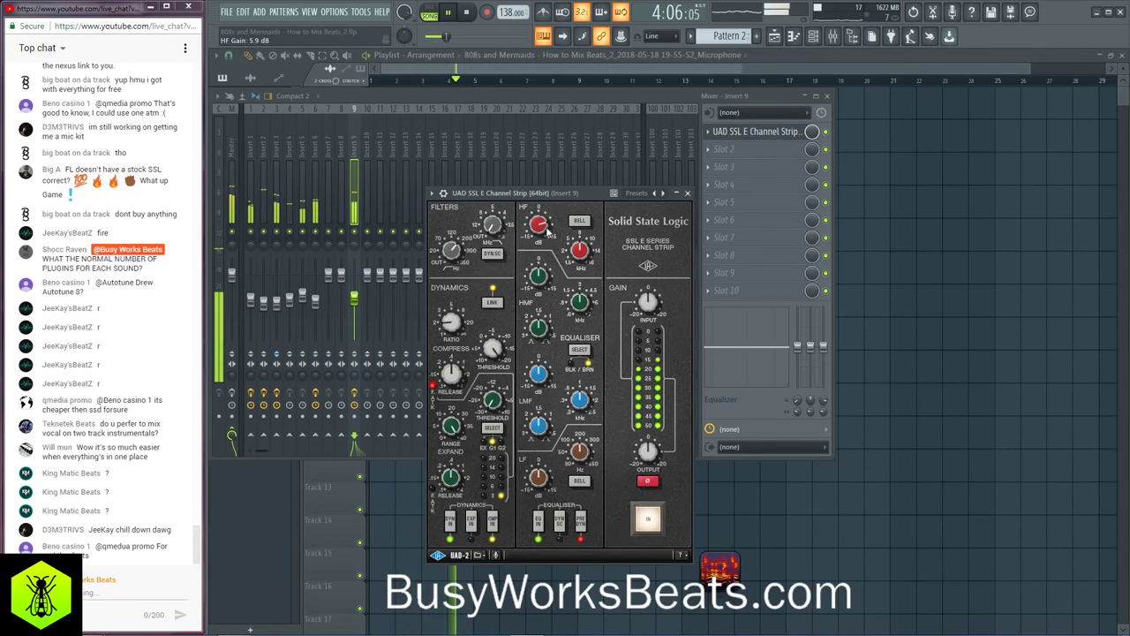
key("space")
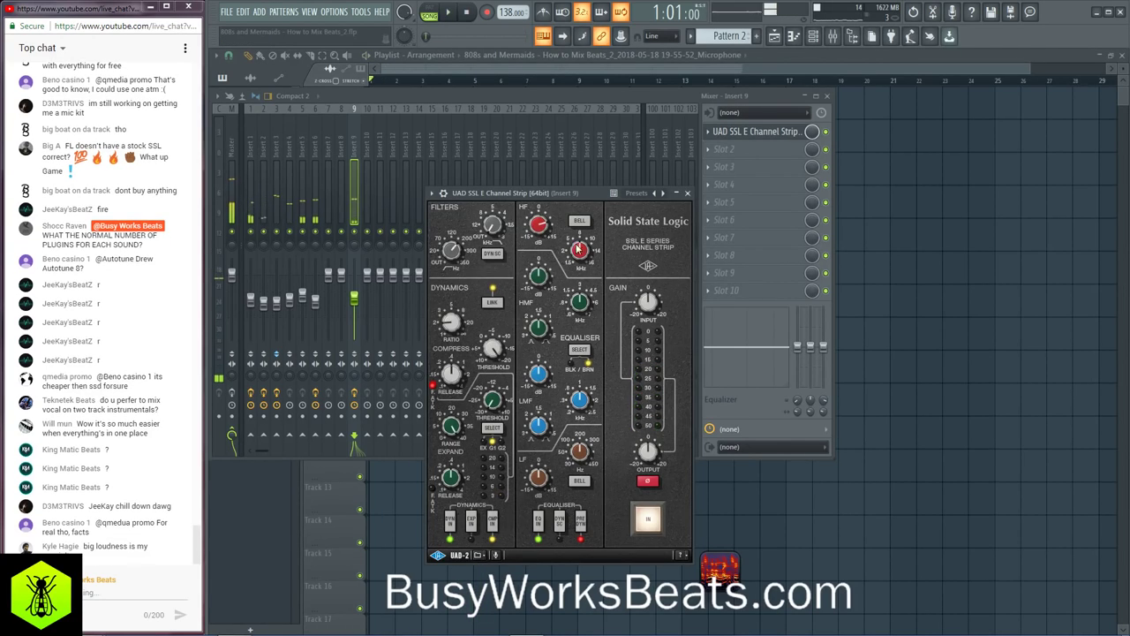
Step: Raise the equaliser's HMF gain and set the HMF frequency to about 3.35 kHz while the song plays
key("space")
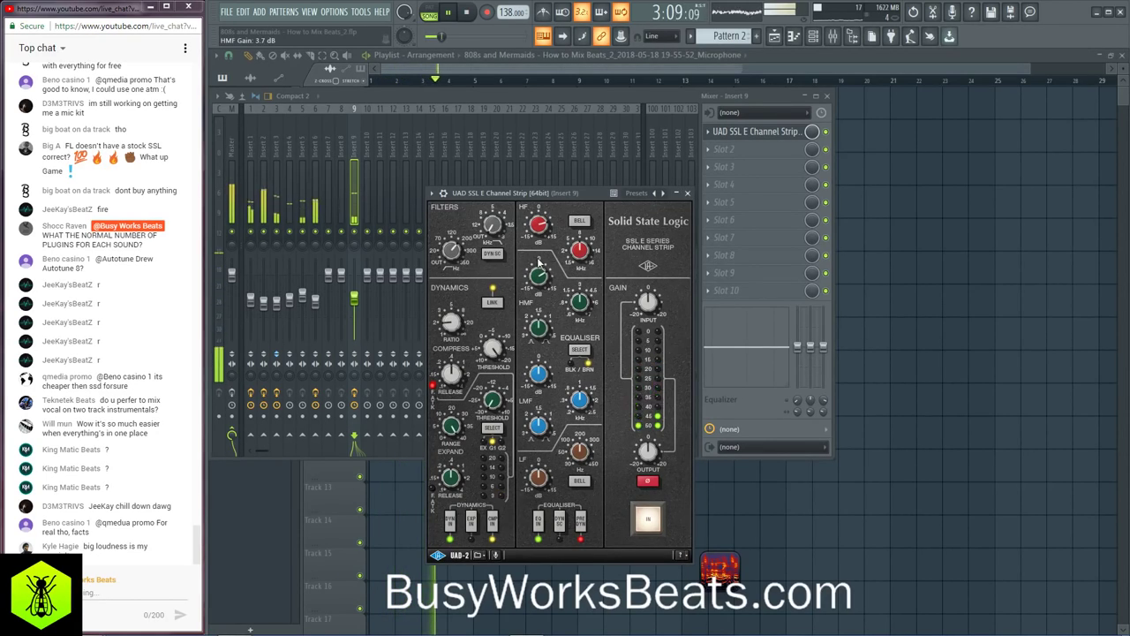
scroll(579, 305, "up", 5)
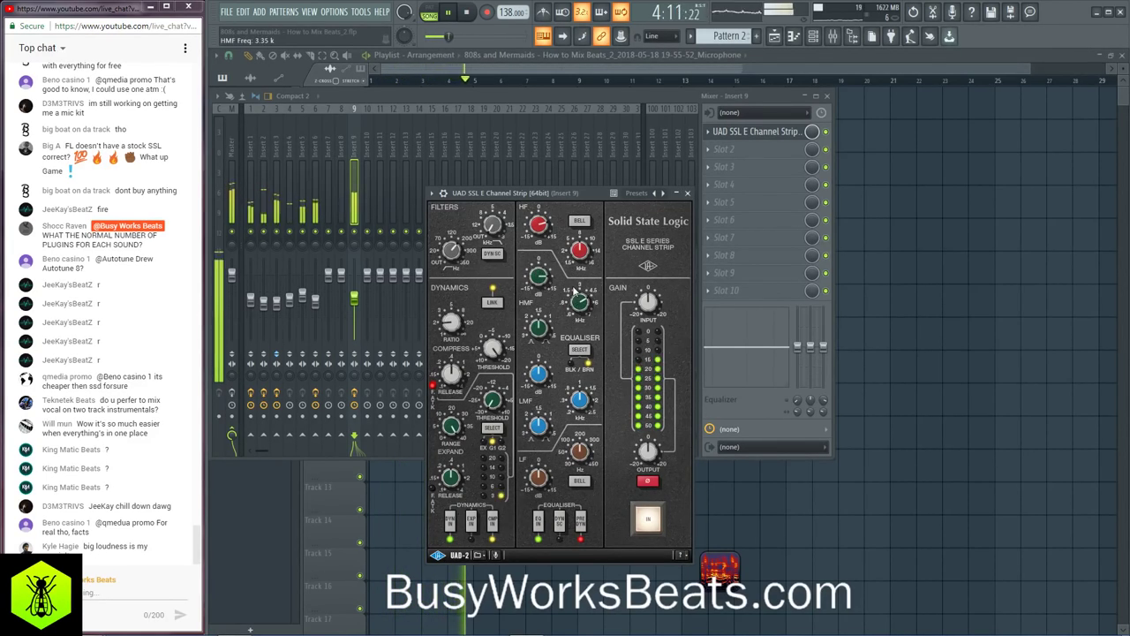
key("space")
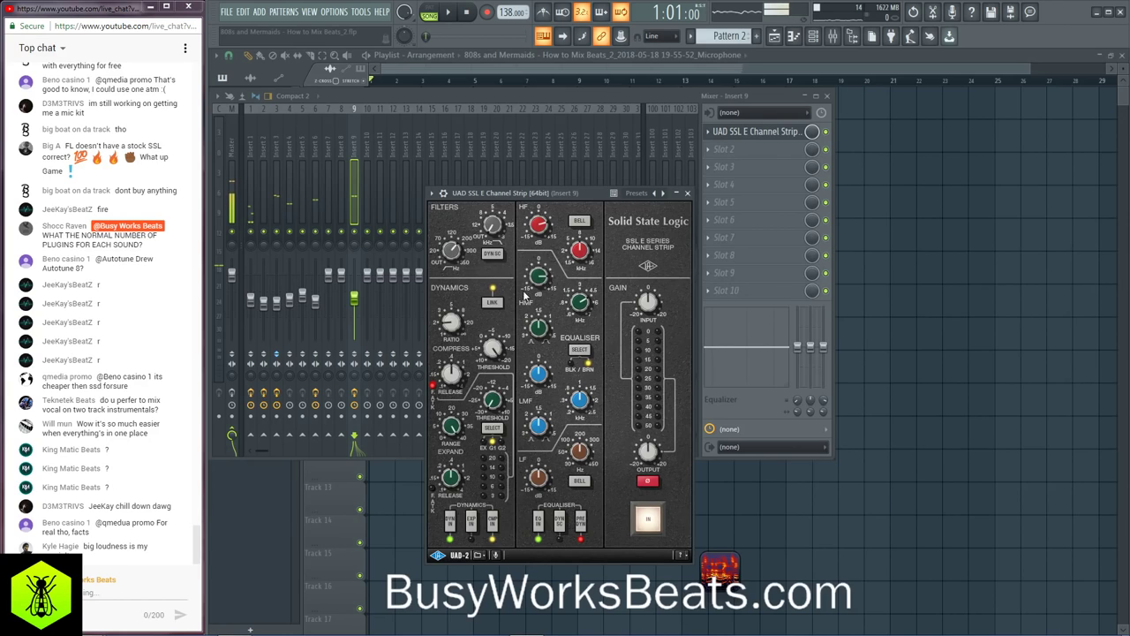
Step: Set the equaliser's HMF gain to about 3.0 dB and replay the song to check the vocal
key("space")
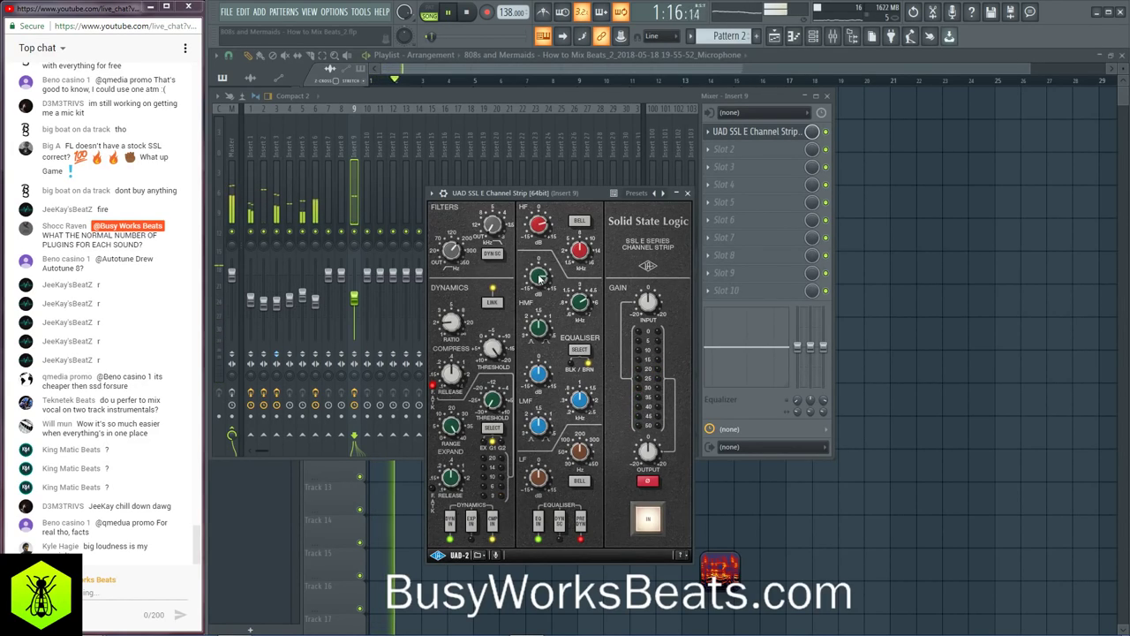
key("space")
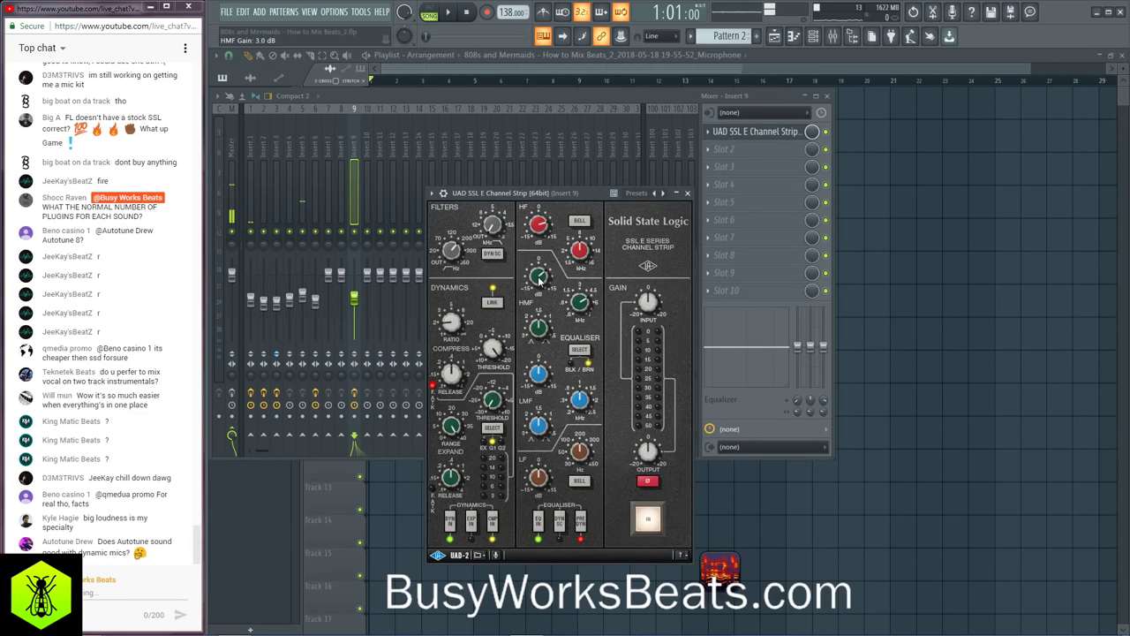
key("space")
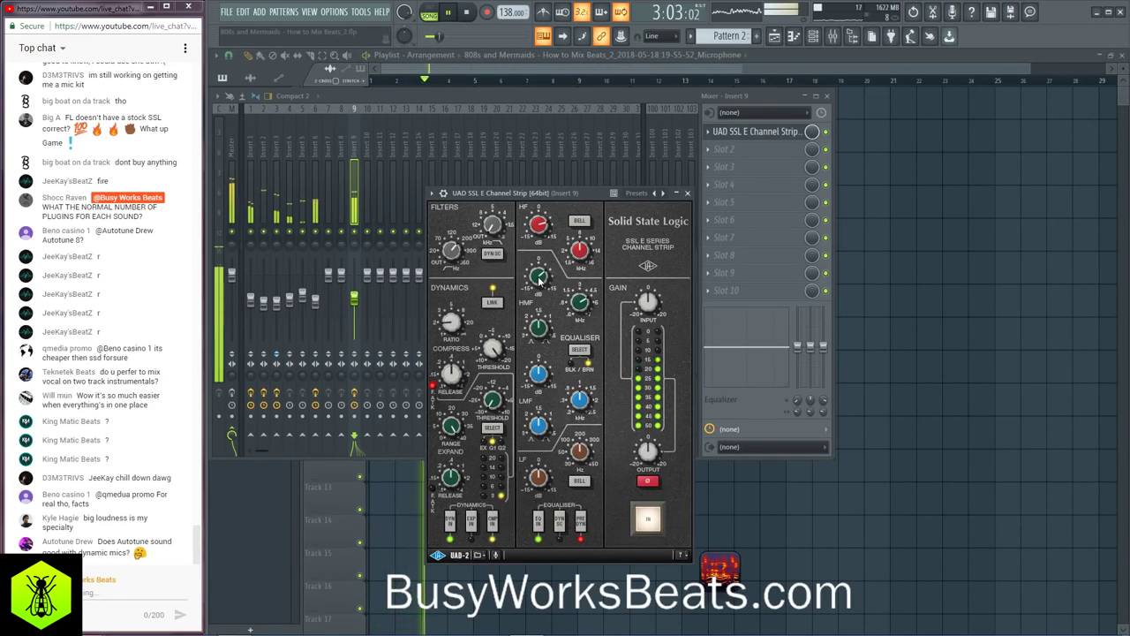
key("space")
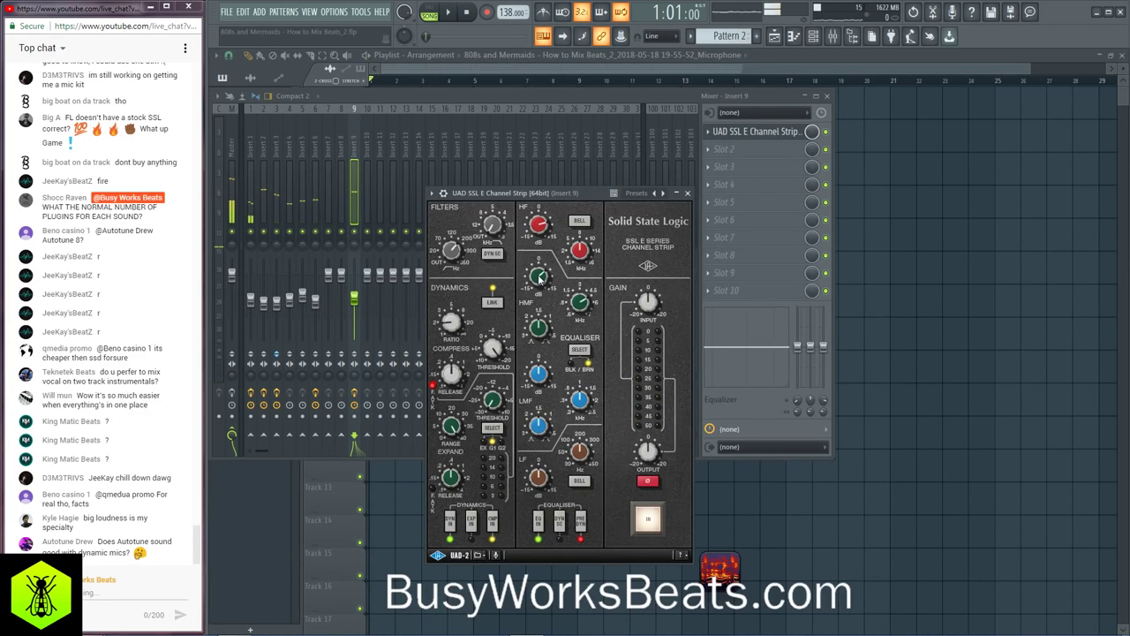
key("space")
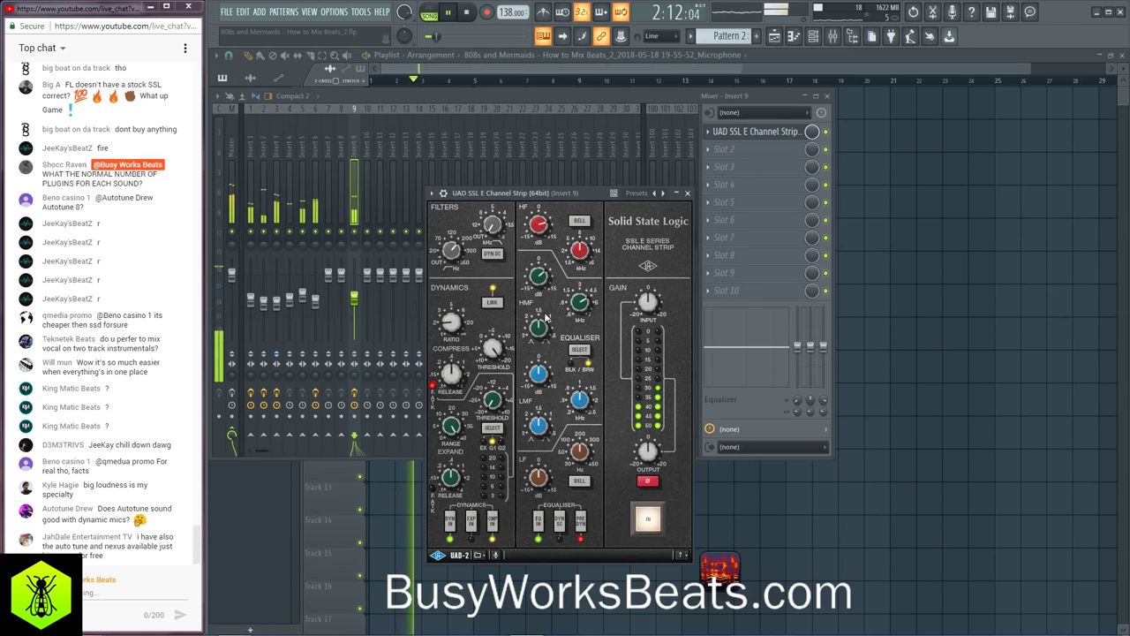
key("space")
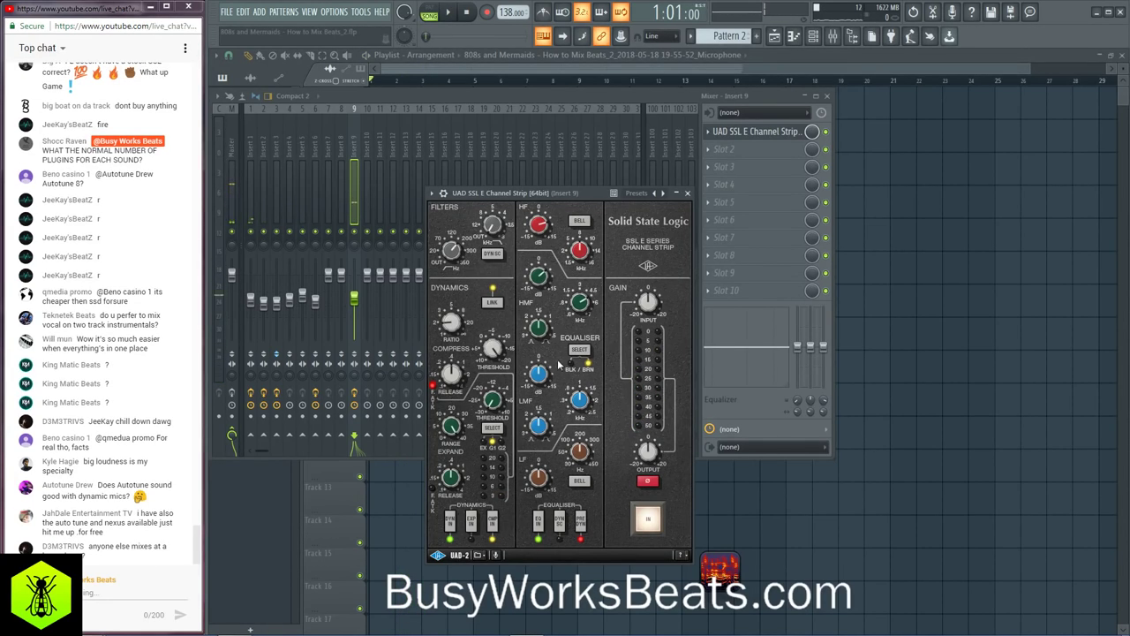
Step: Raise the channel strip's output gain to about 3.4 dB while playing the song
key("space")
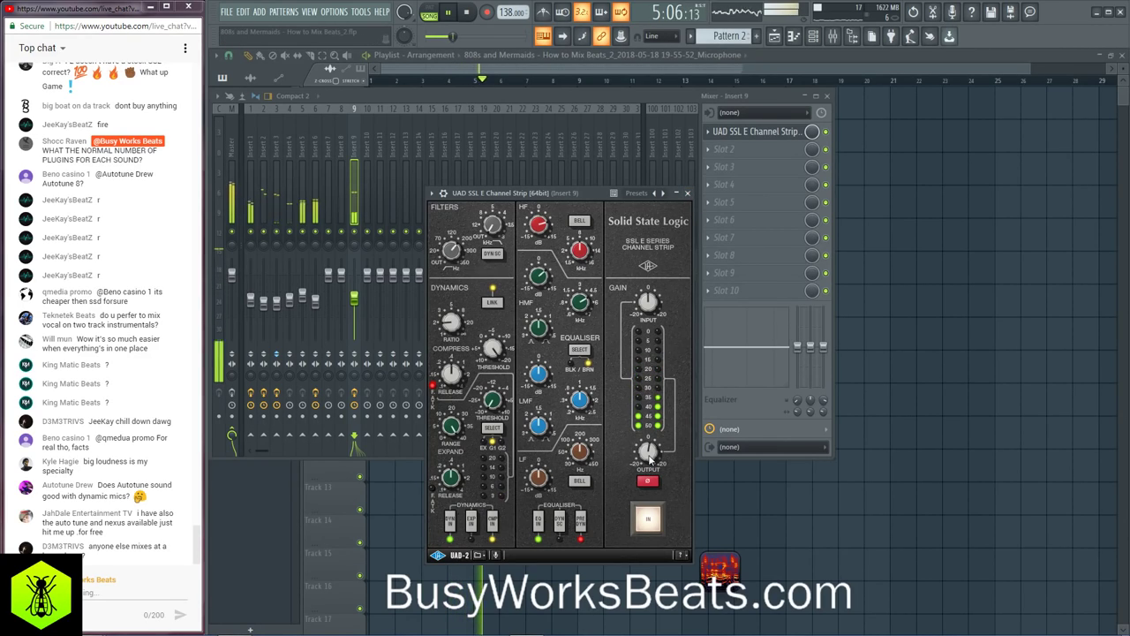
key("space")
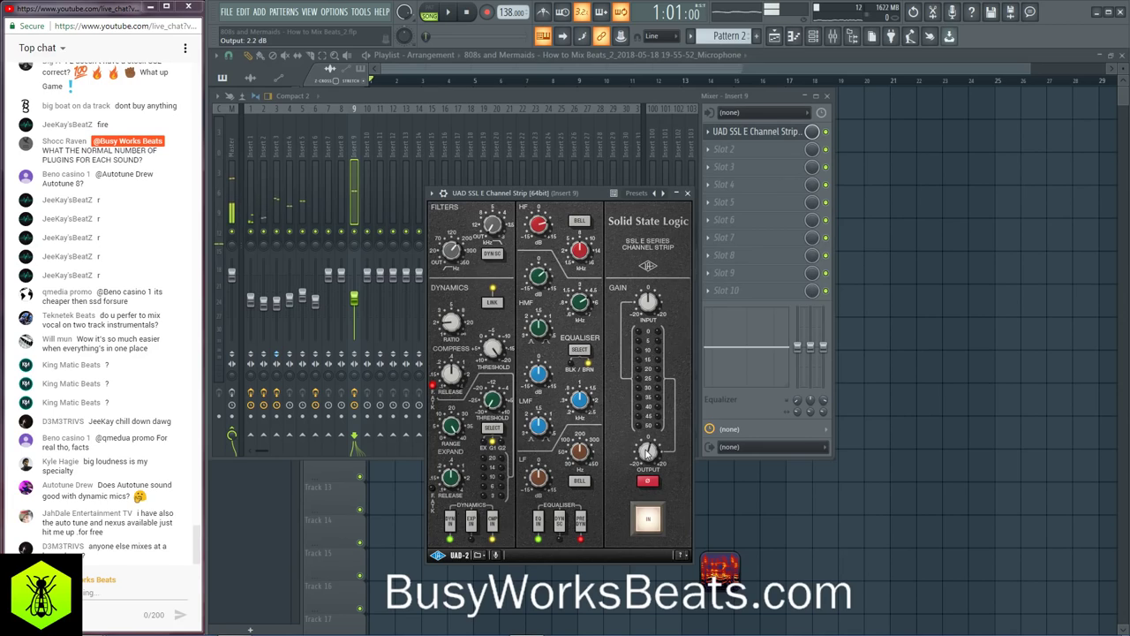
key("space")
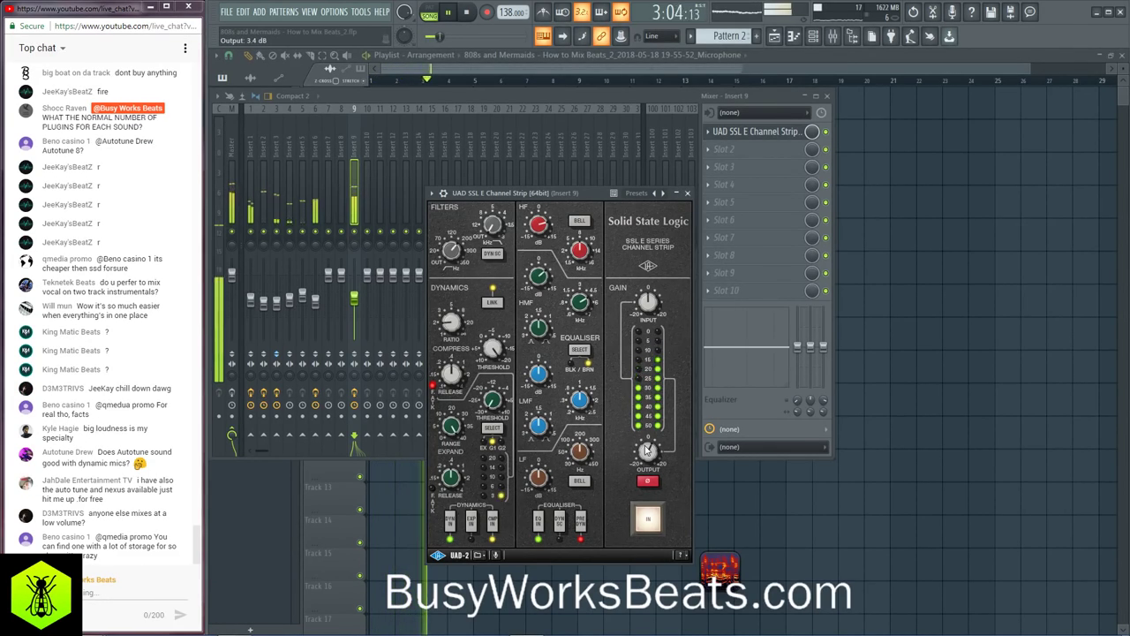
Step: Add Fruity Delay 3 to the vocal's second effect slot and lower its wet output to about 34% during playback
left_click(687, 193)
key("space")
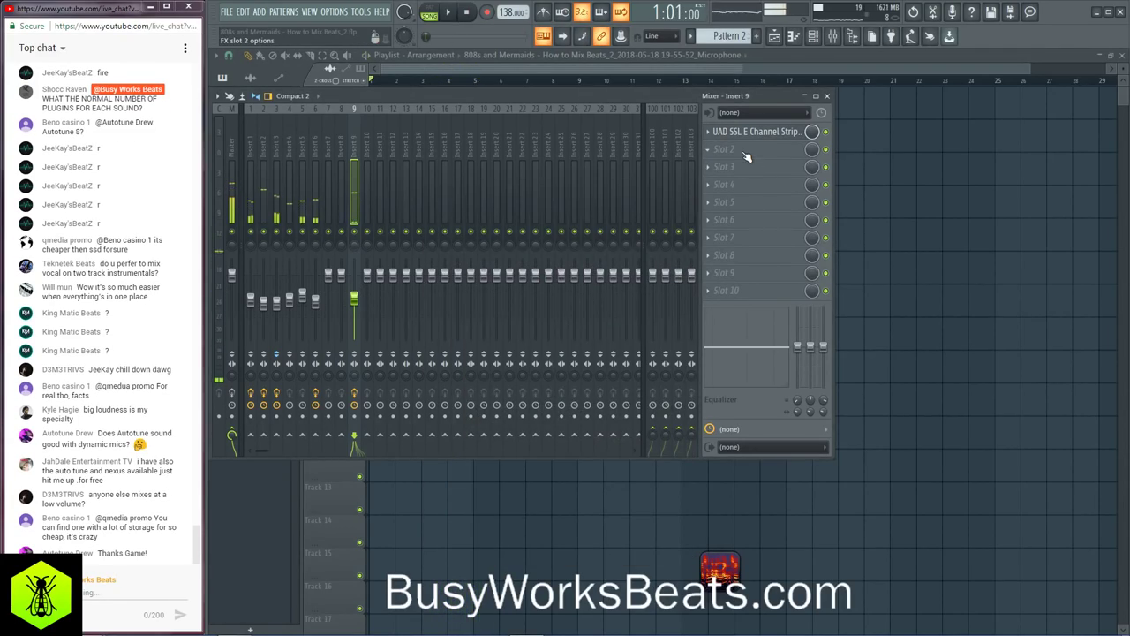
left_click(747, 157)
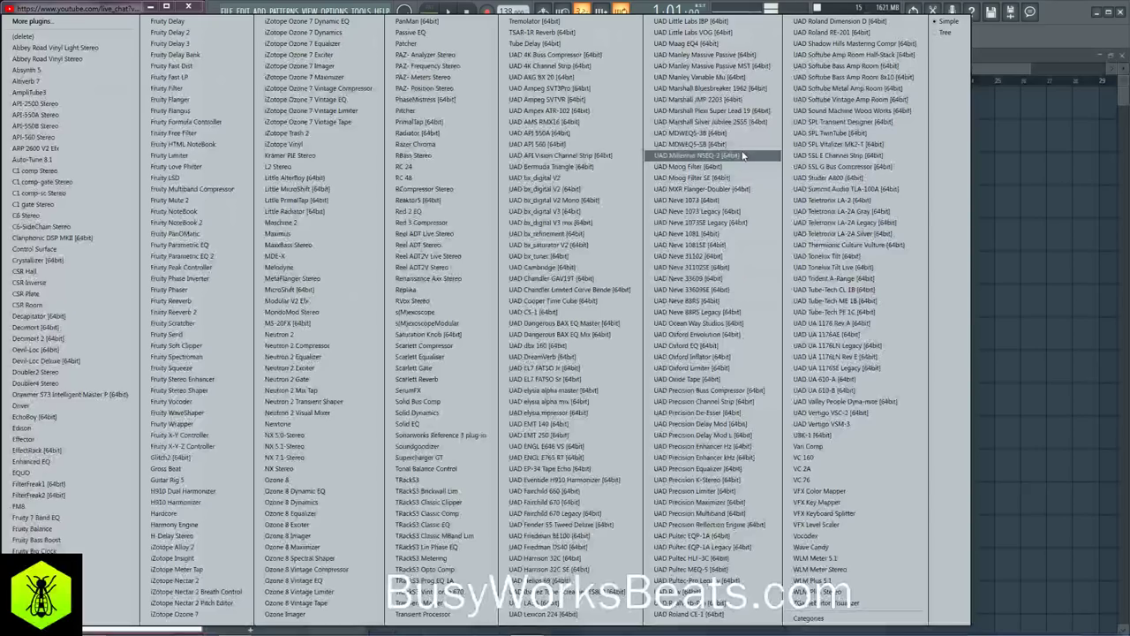
left_click(189, 44)
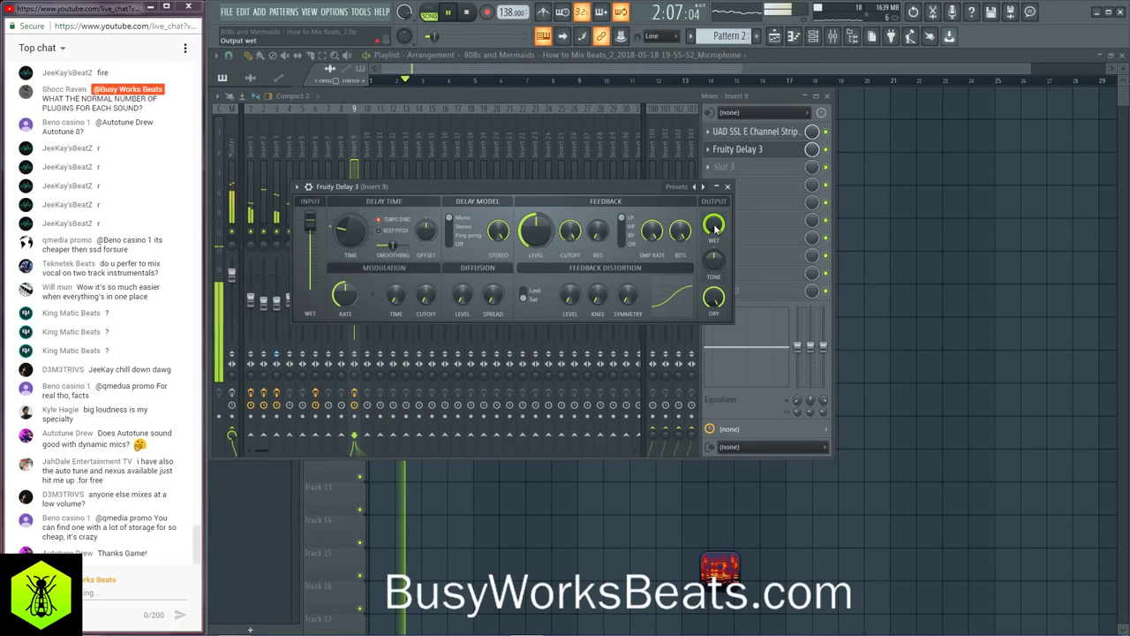
left_click_drag(715, 228, 715, 228)
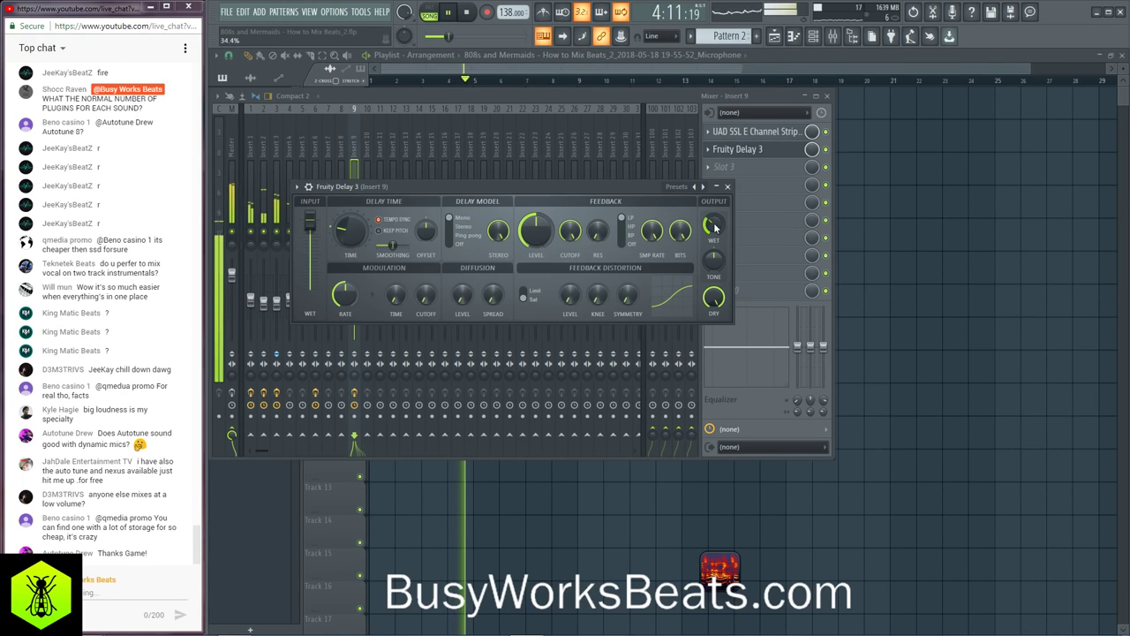
left_click(728, 186)
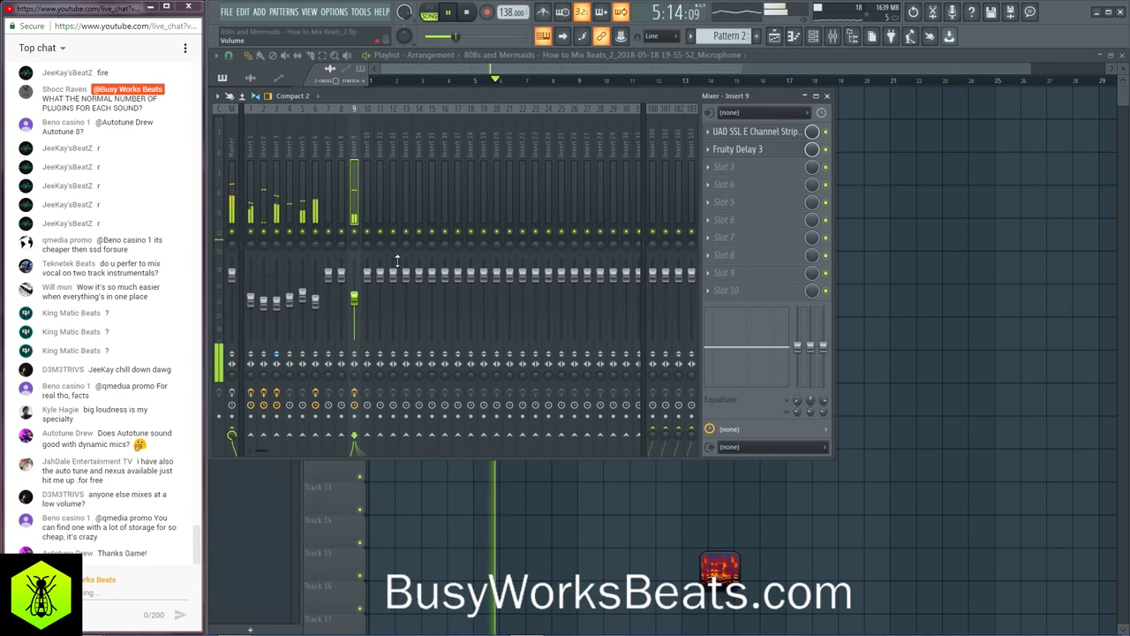
Step: Load Doubler2 Stereo on Insert 9 between the channel strip and Fruity Delay 3
left_click(229, 152)
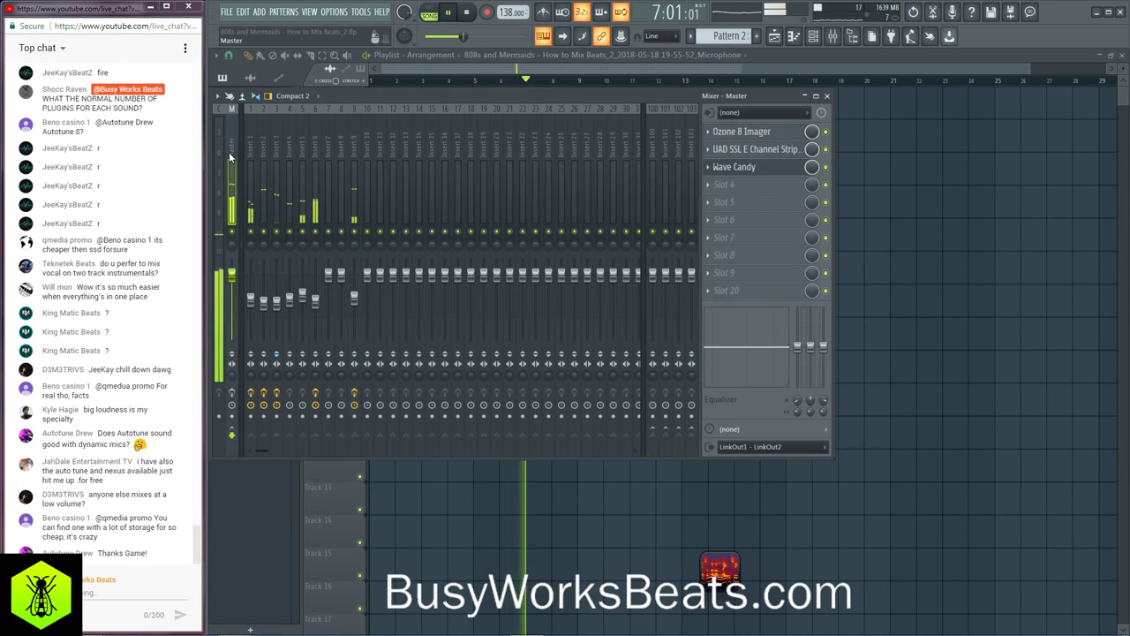
left_click(349, 152)
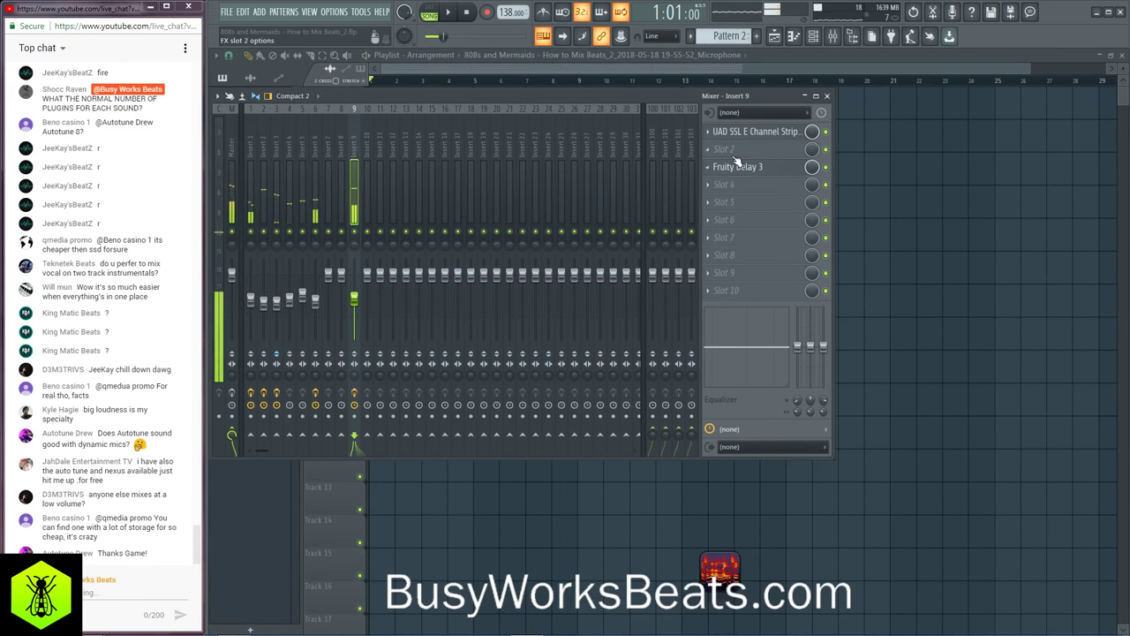
left_click(735, 152)
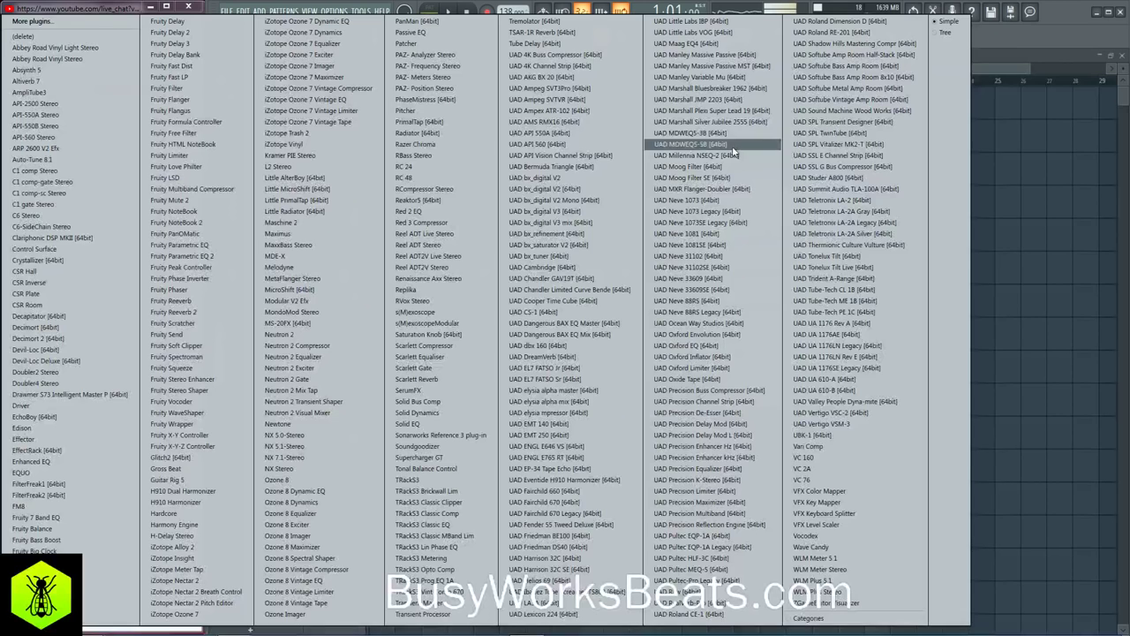
left_click(77, 374)
key("space")
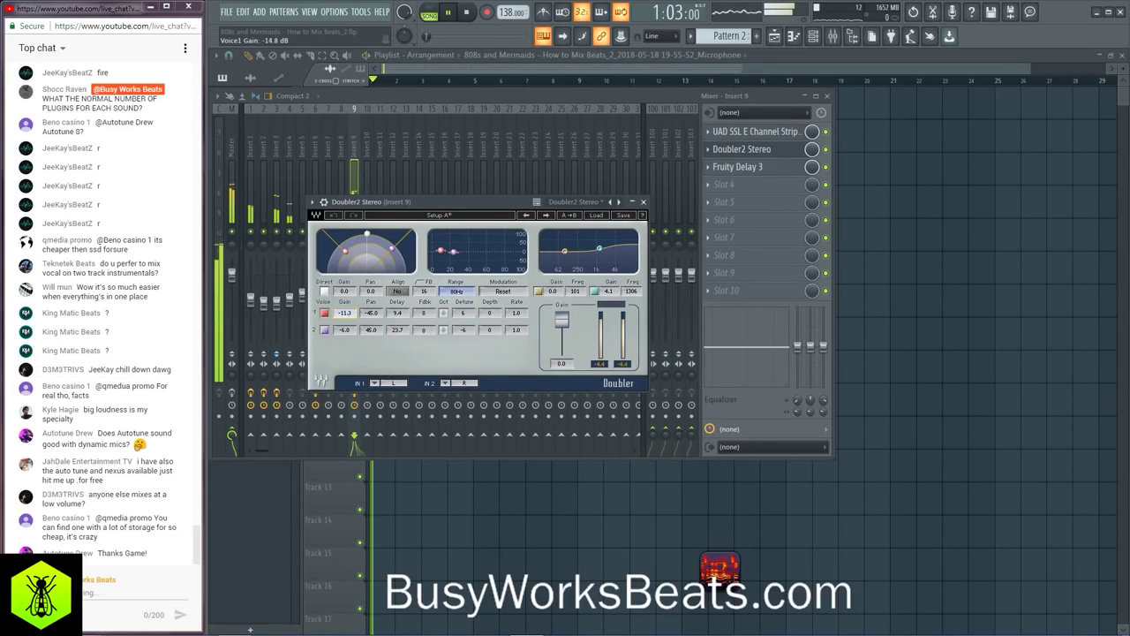
Step: Lower the Doubler's voice 1 gain to about -21.5 dB and voice 2 gain to about -21.8 dB
left_click_drag(337, 320, 345, 380)
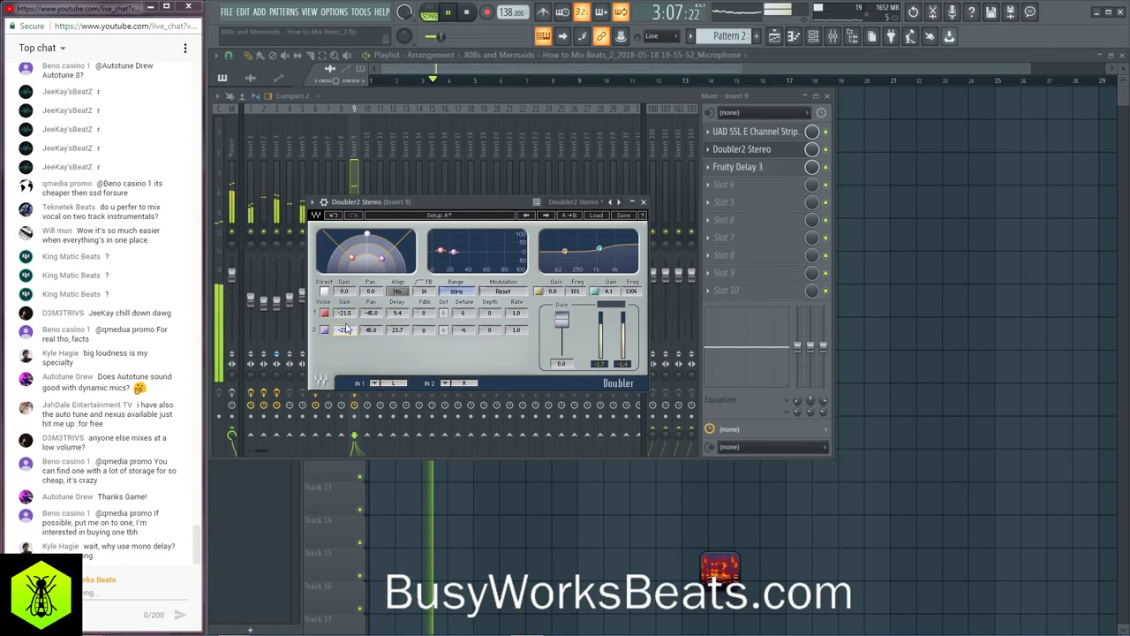
left_click_drag(345, 380, 345, 373)
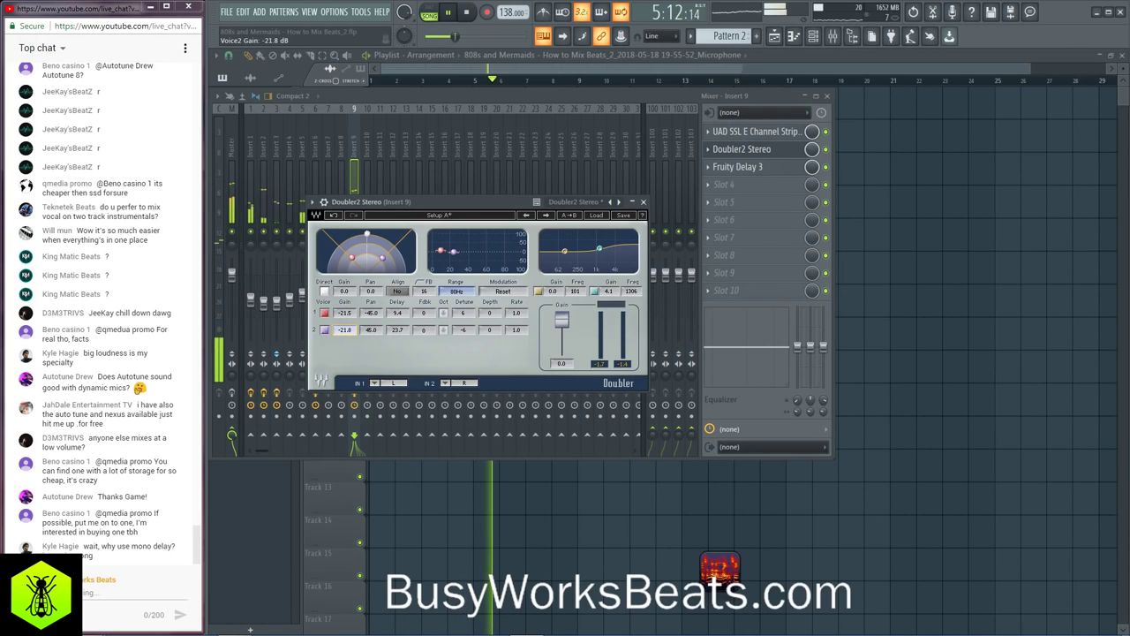
left_click(643, 201)
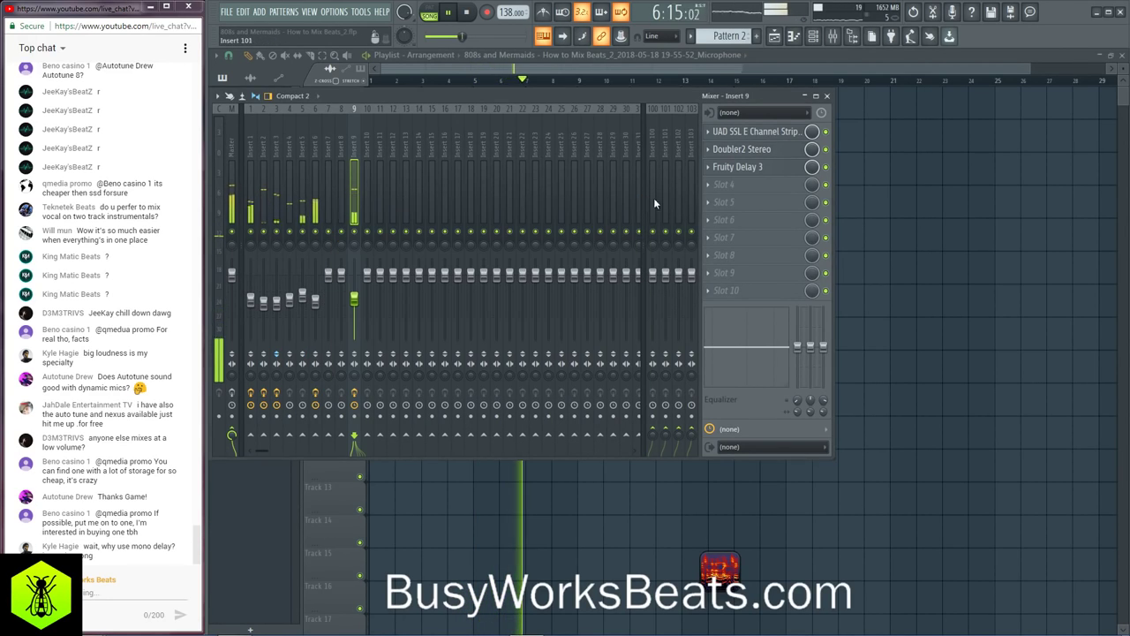
Step: Insert MicroShift ahead of the Doubler, adjust its delay and detune, and set its mix to about 33% while the song plays
left_click(765, 165)
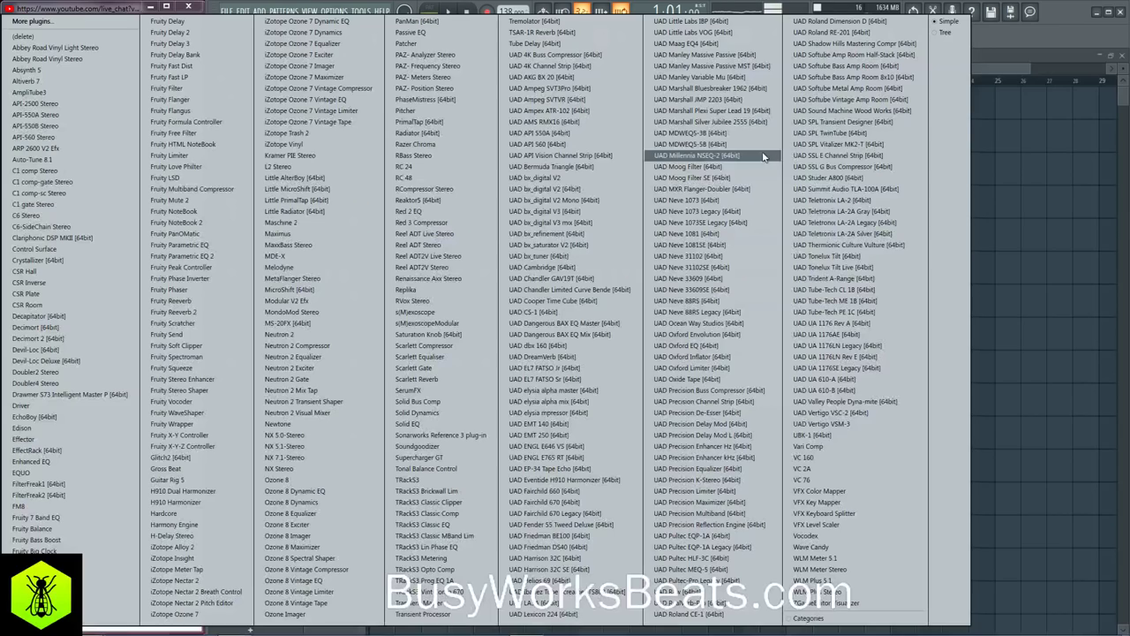
left_click(300, 290)
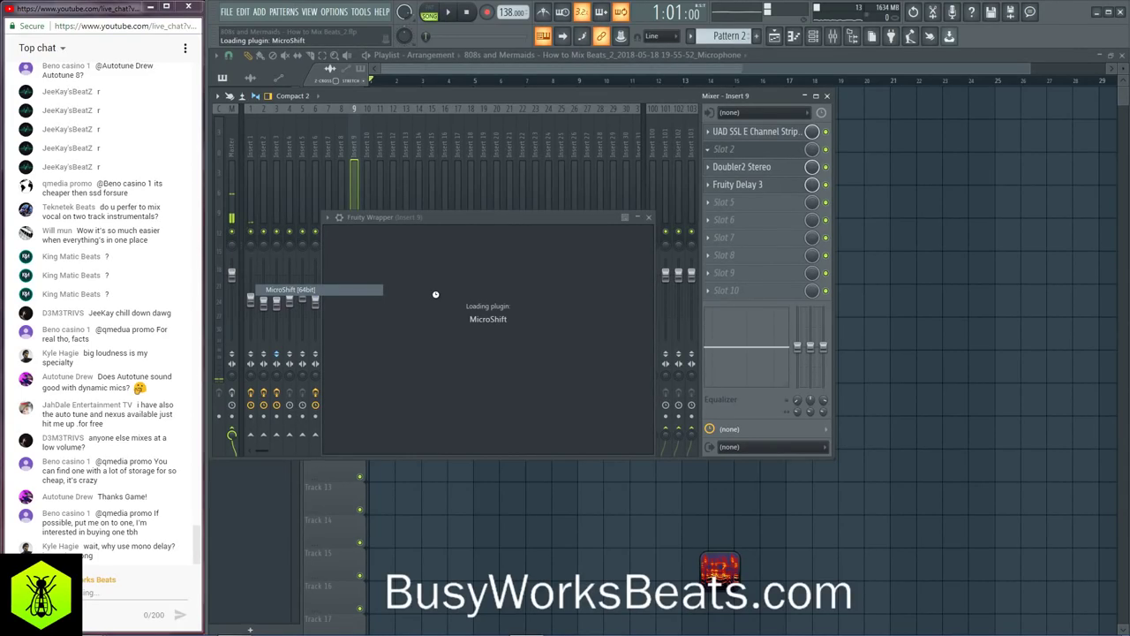
key("space")
mouse_move(751, 320)
left_mouse_down()
mouse_move(696, 329)
mouse_move(756, 334)
left_mouse_up()
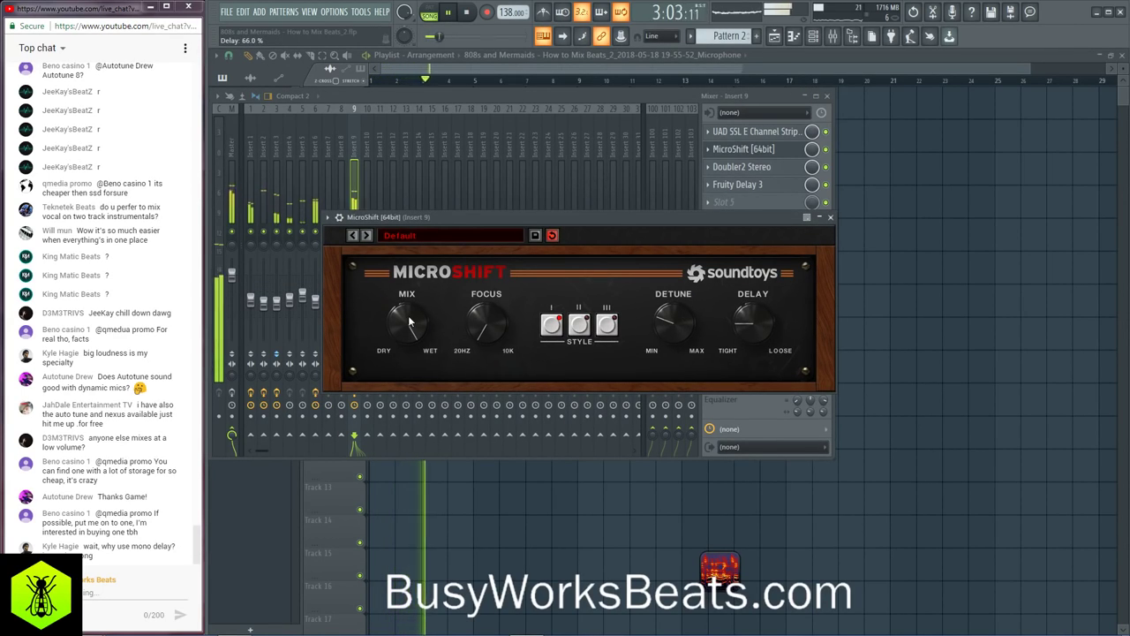
left_click_drag(679, 330, 676, 318)
mouse_move(408, 334)
left_mouse_down()
mouse_move(407, 357)
mouse_move(413, 330)
mouse_move(401, 335)
left_mouse_up()
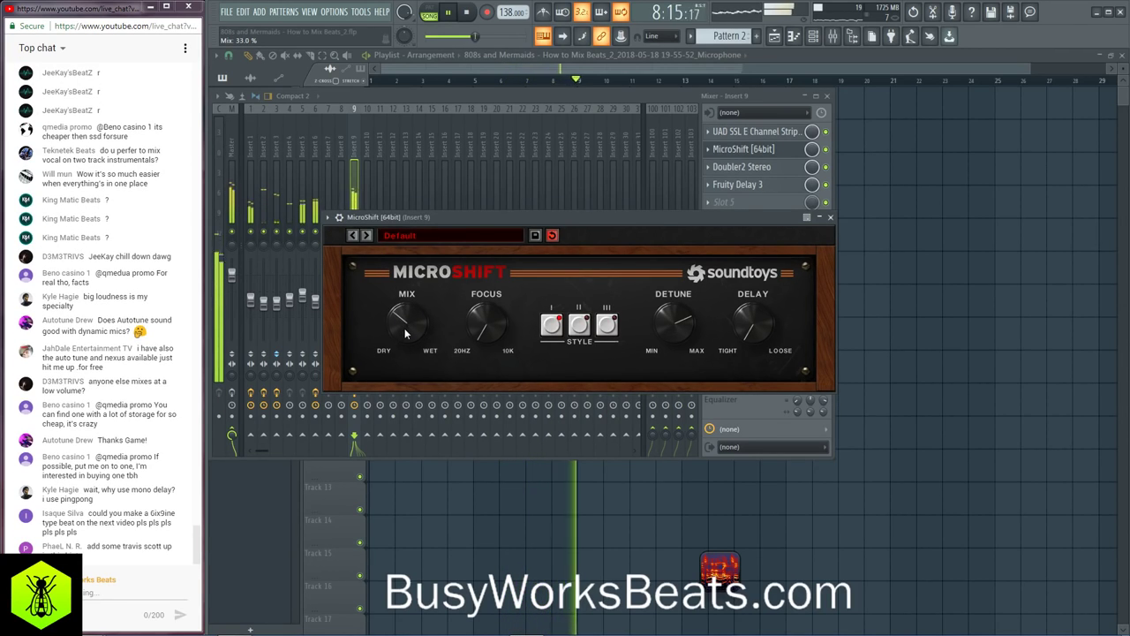
left_click(719, 150)
key("space")
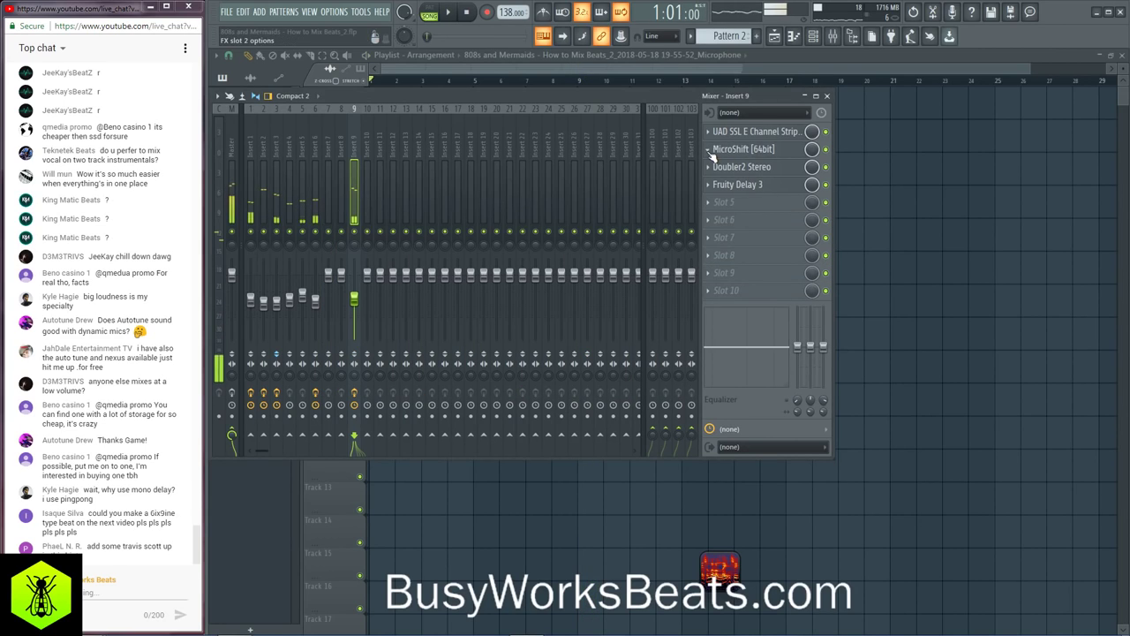
Step: Set the vocal channel strip's HMF frequency to about 1.71 kHz while playing the song
left_click(779, 133)
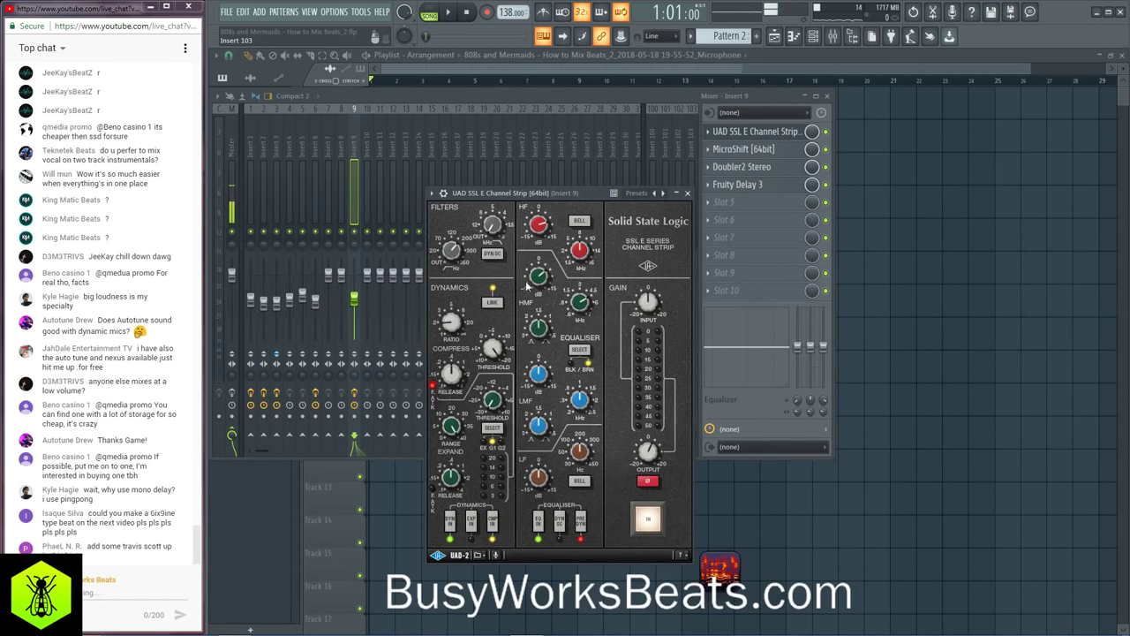
key("space")
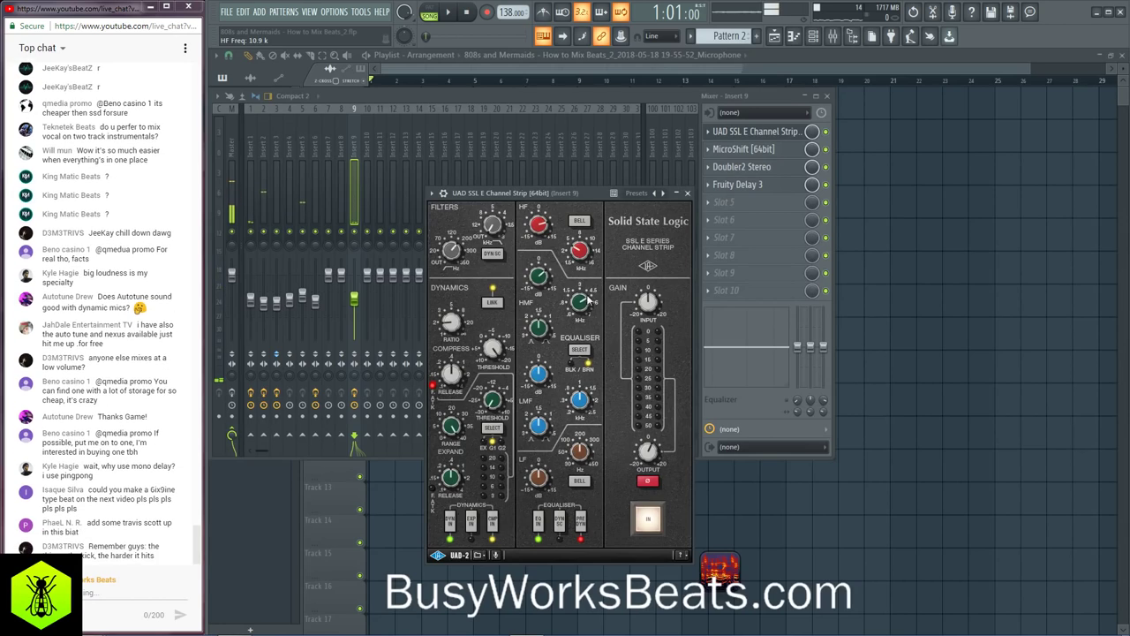
key("space")
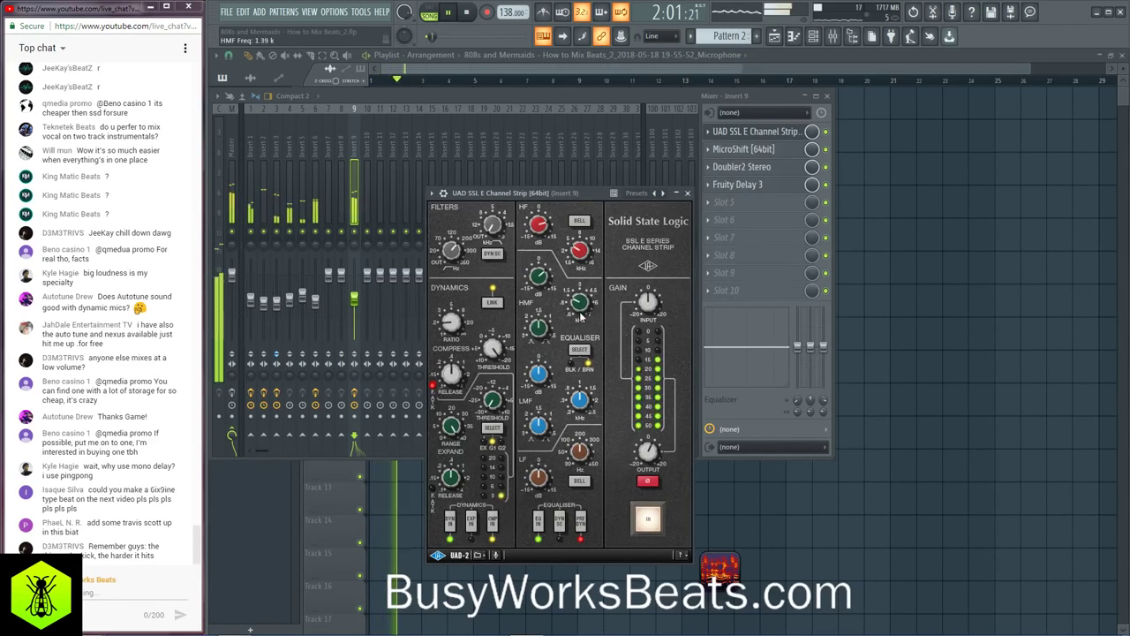
left_click_drag(581, 318, 585, 303)
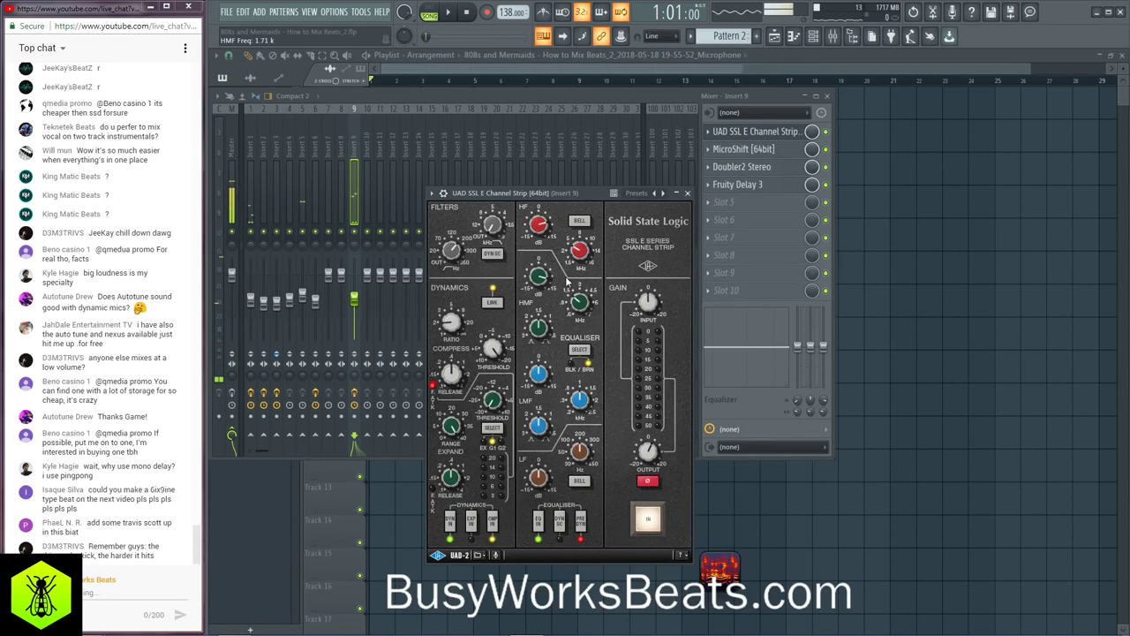
Step: Expand the Wave Candy spectrum and examine the mix's frequencies during playback alongside the vocal channel strip
left_click(721, 569)
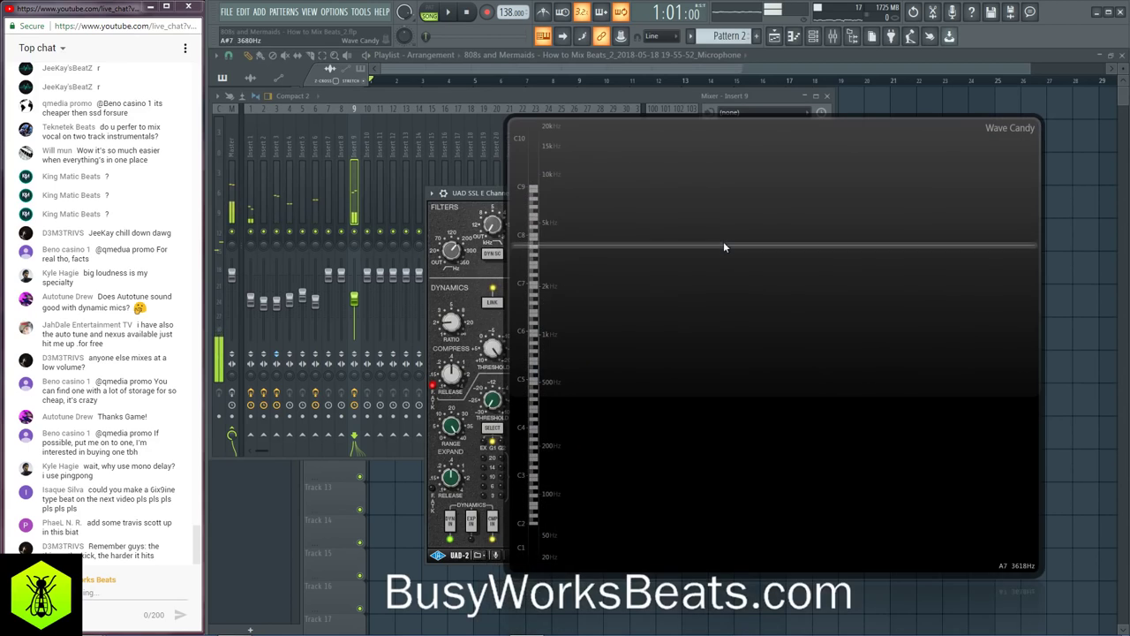
key("space")
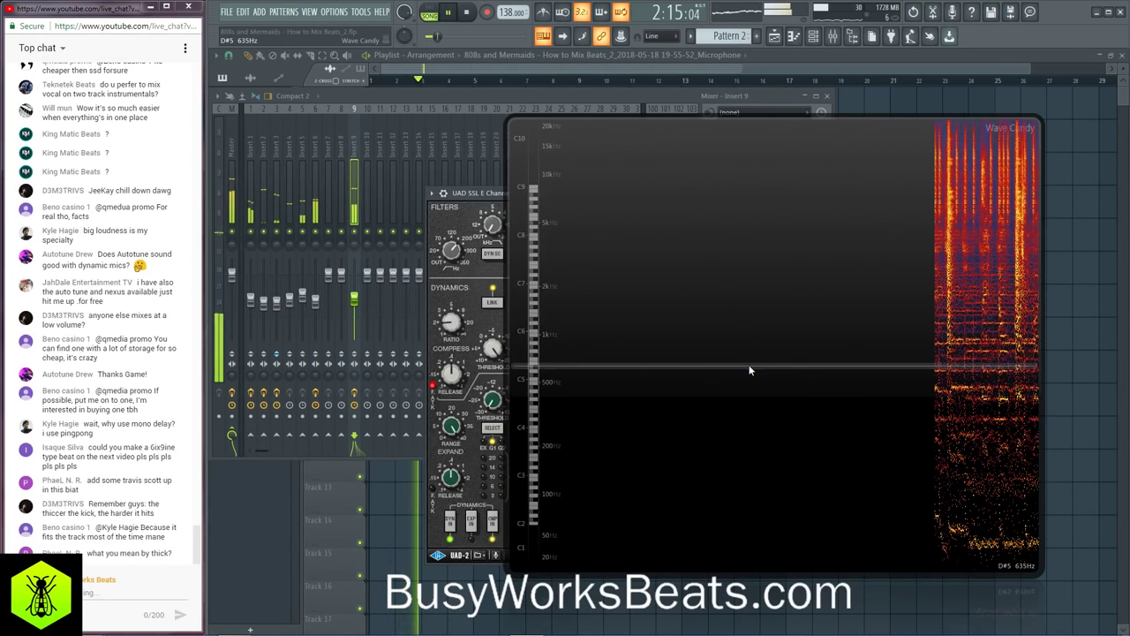
left_click_drag(756, 366, 902, 428)
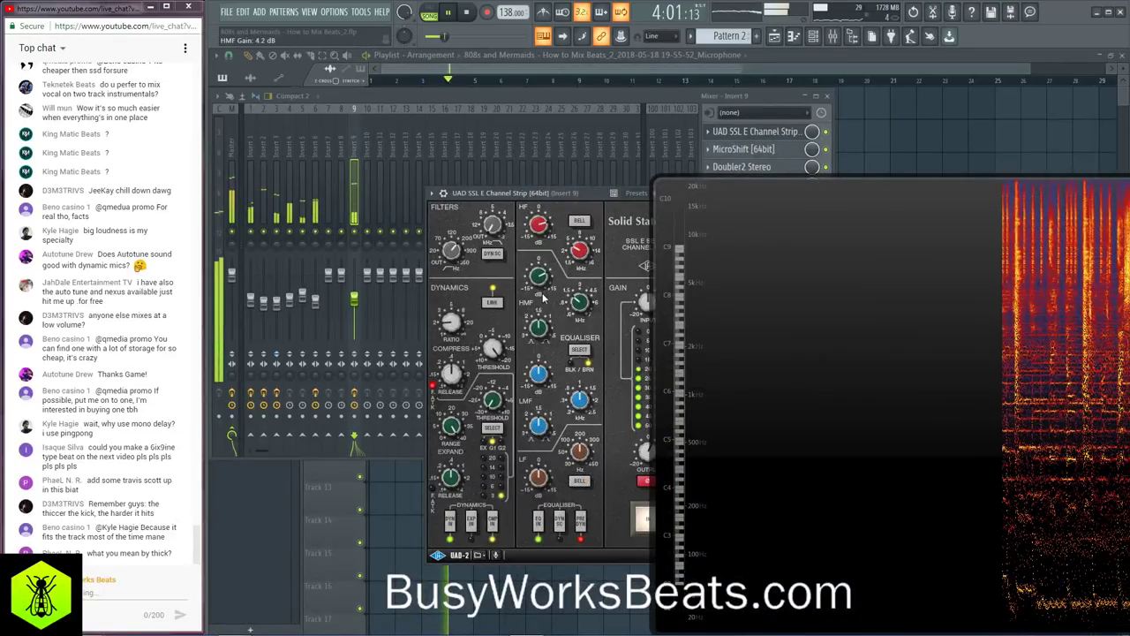
left_click_drag(556, 198, 463, 178)
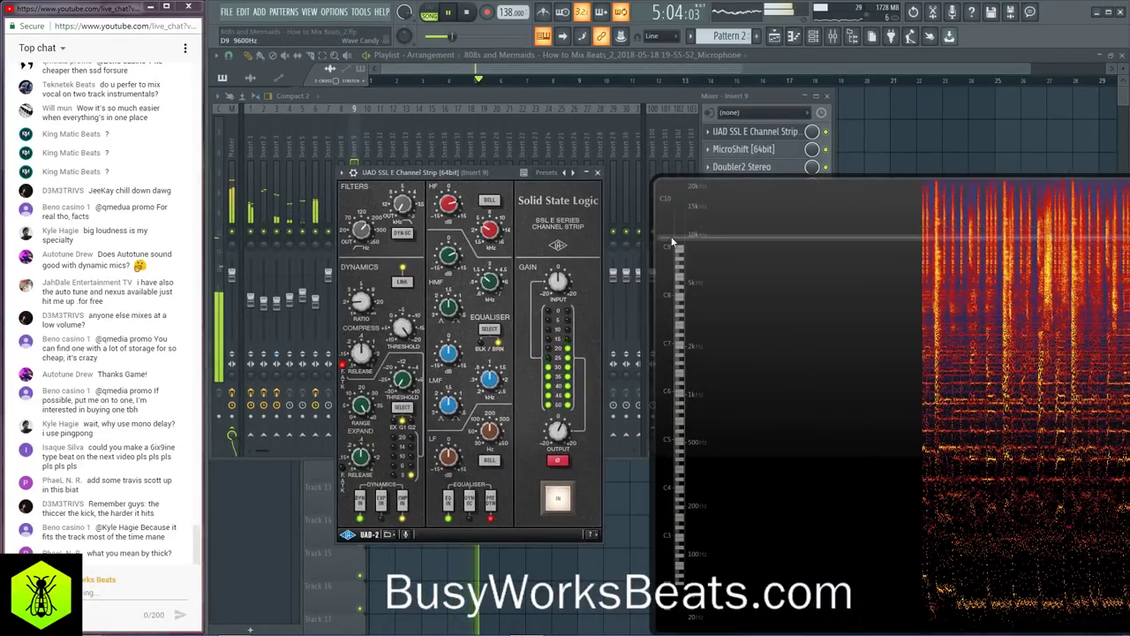
left_click(597, 172)
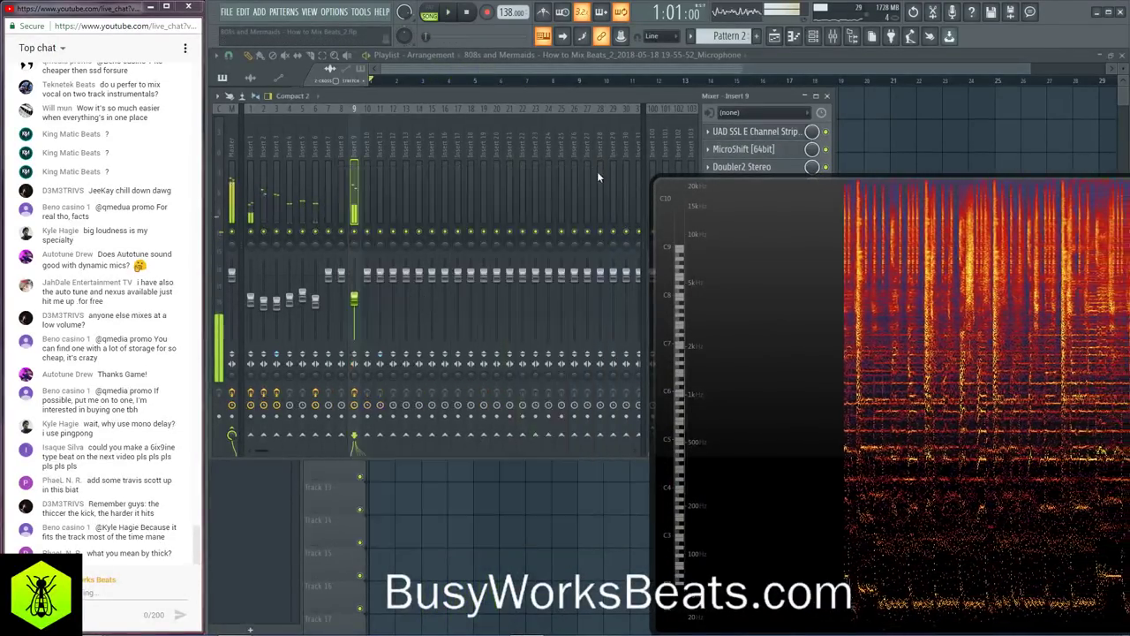
left_click_drag(861, 333, 633, 282)
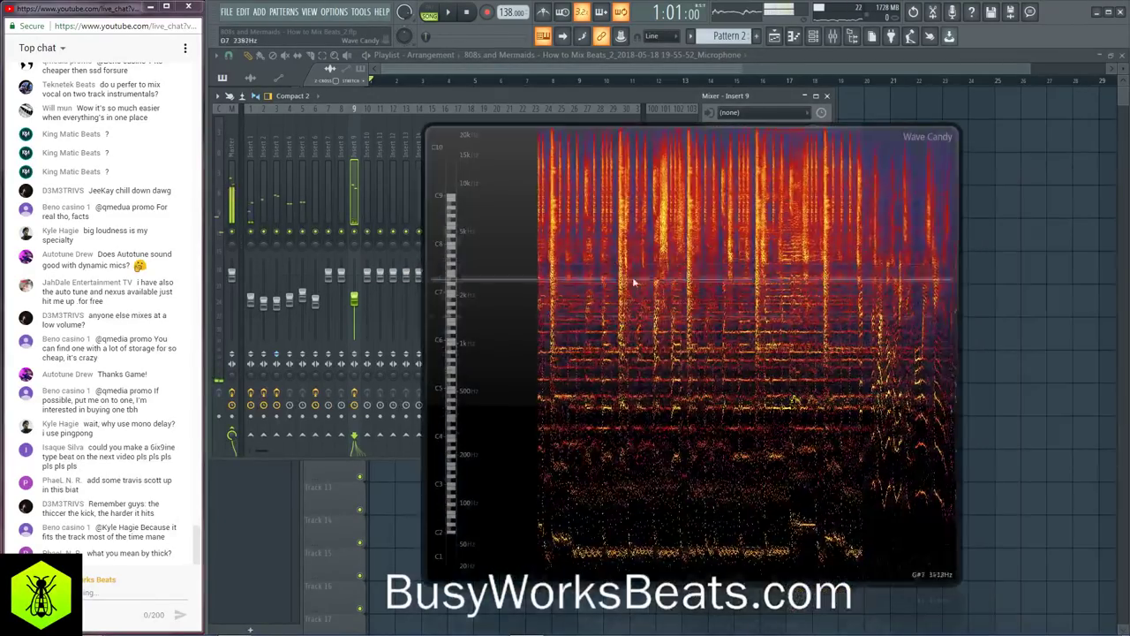
left_click_drag(558, 281, 532, 416)
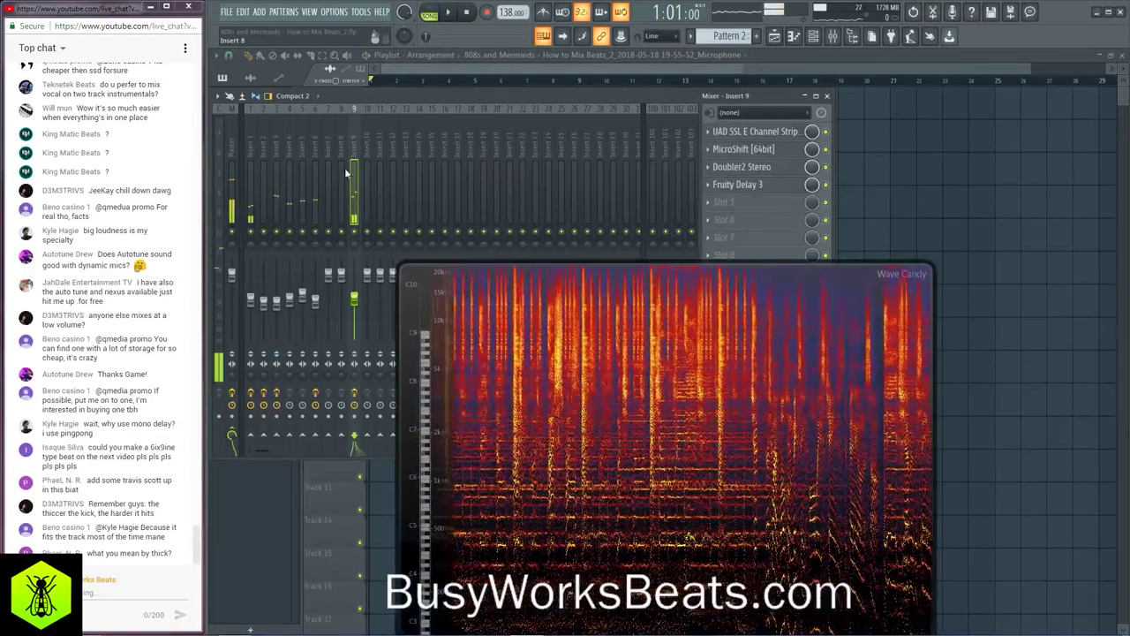
Step: Open Wave Candy's settings on the Master track, adjust the spectrum's frequency scale and check the display during playback
left_click(232, 177)
left_click(738, 167)
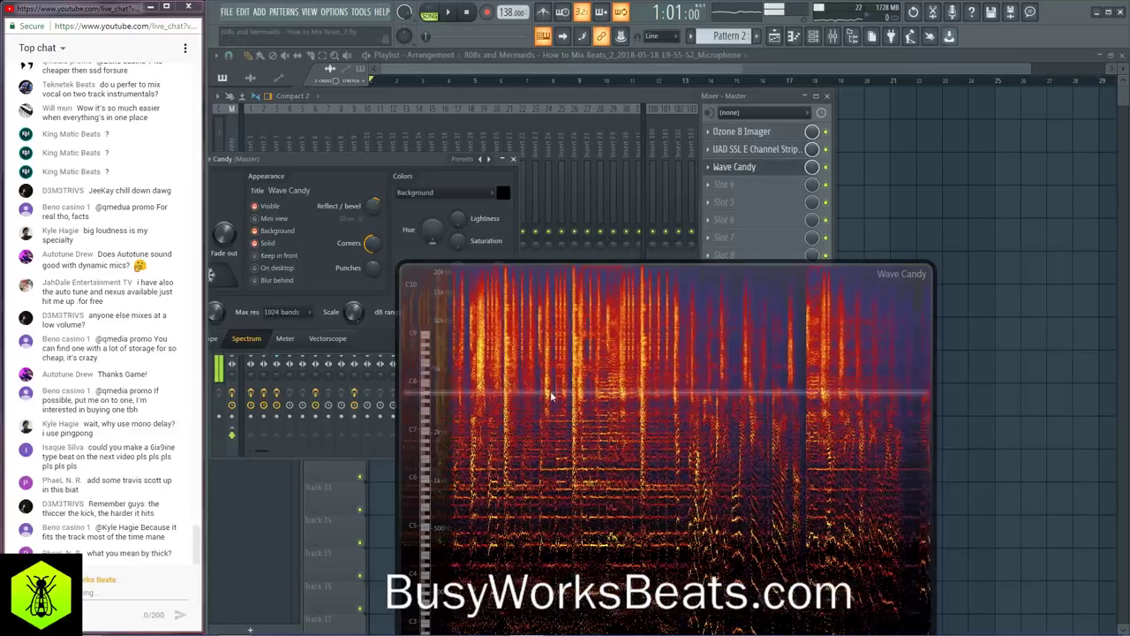
left_click_drag(553, 393, 682, 347)
key("space")
left_click_drag(553, 280, 489, 188)
key("space")
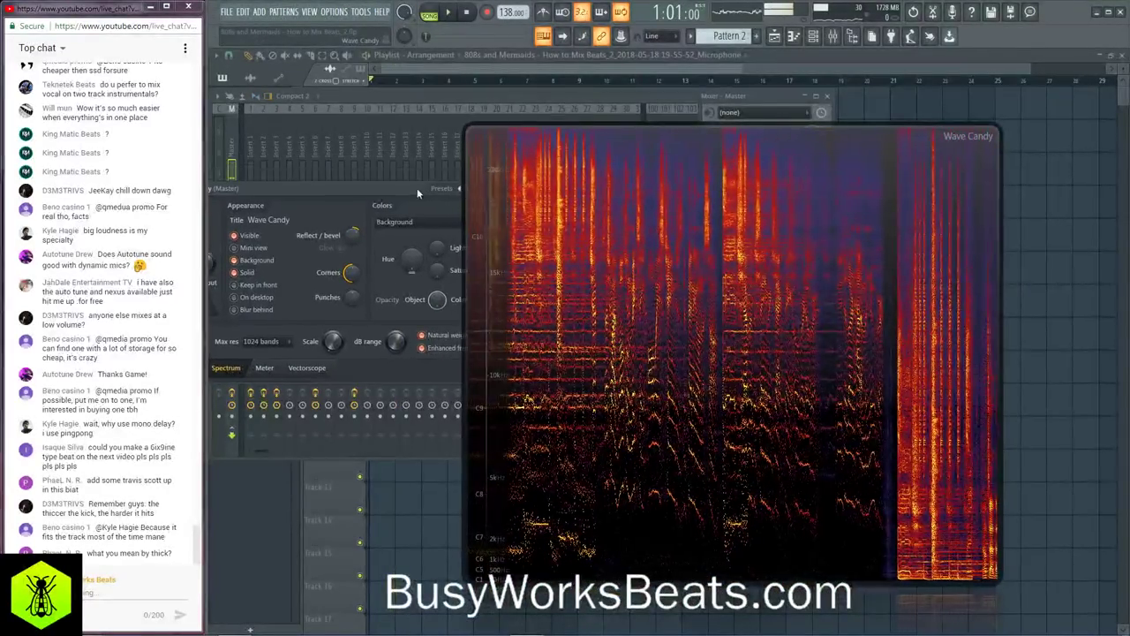
left_click_drag(468, 129, 530, 198)
left_click(734, 167)
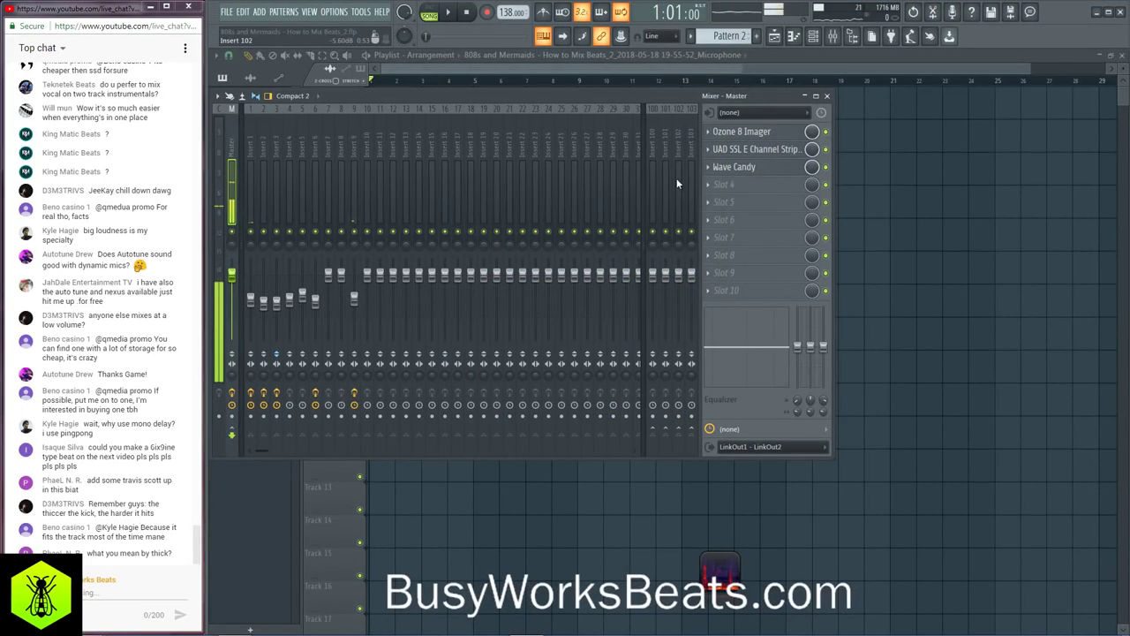
Step: Find the Microphone mixer track and pull its volume fader all the way down
scroll(527, 133, "down", 10)
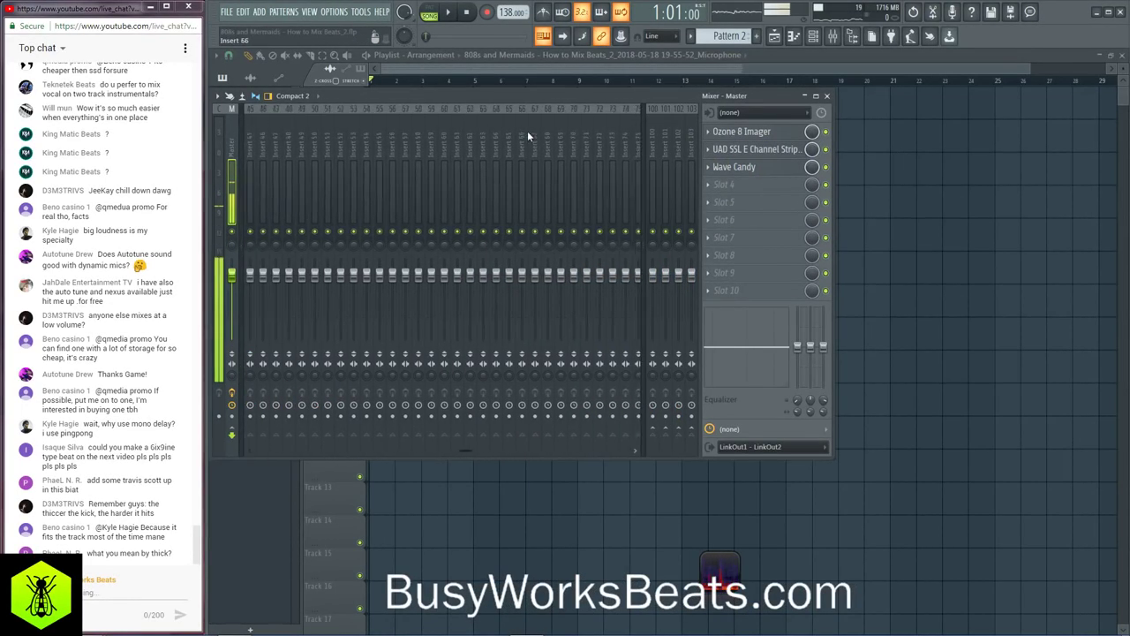
left_click(357, 137)
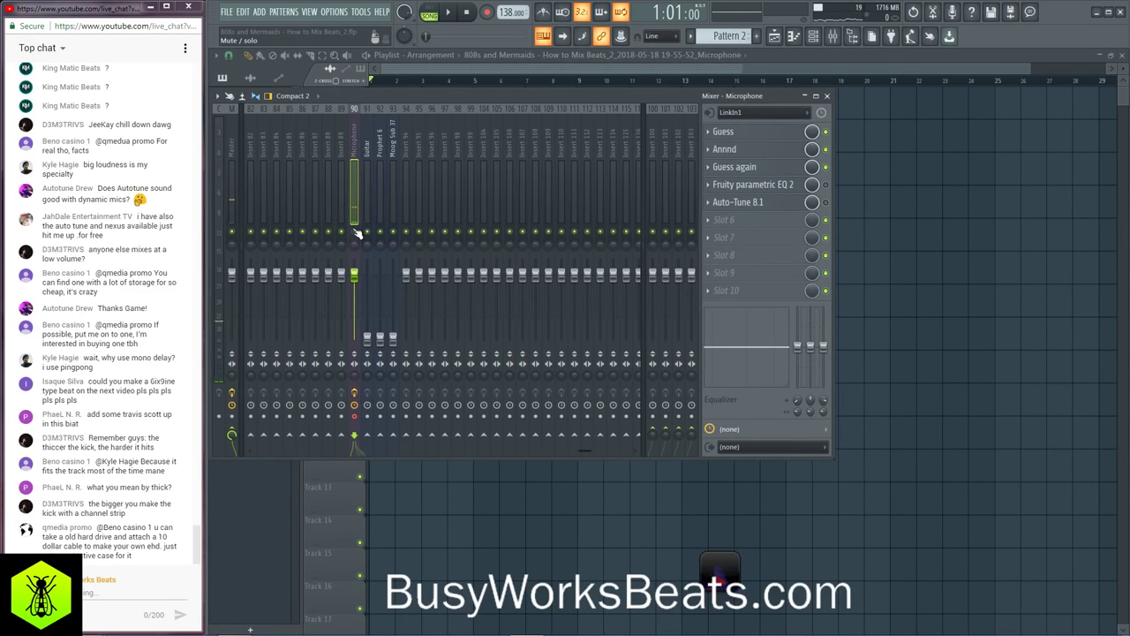
Step: Insert Ozone 8 Maximizer on the Master track, placing it directly before Wave Candy
left_click(233, 168)
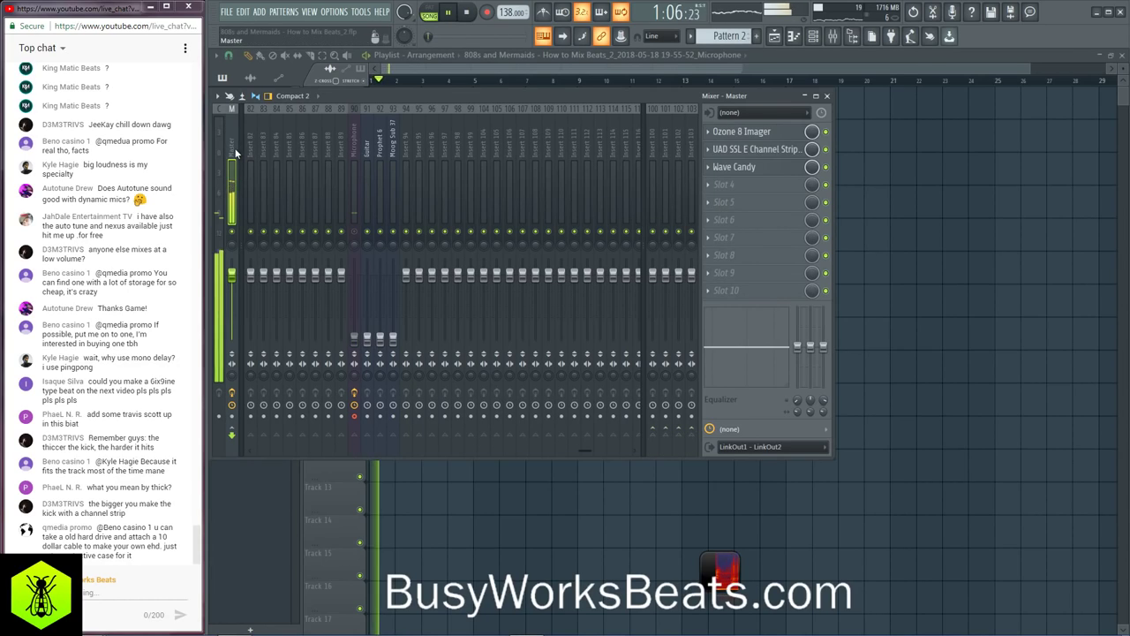
left_click_drag(733, 167, 752, 181)
left_click(753, 170)
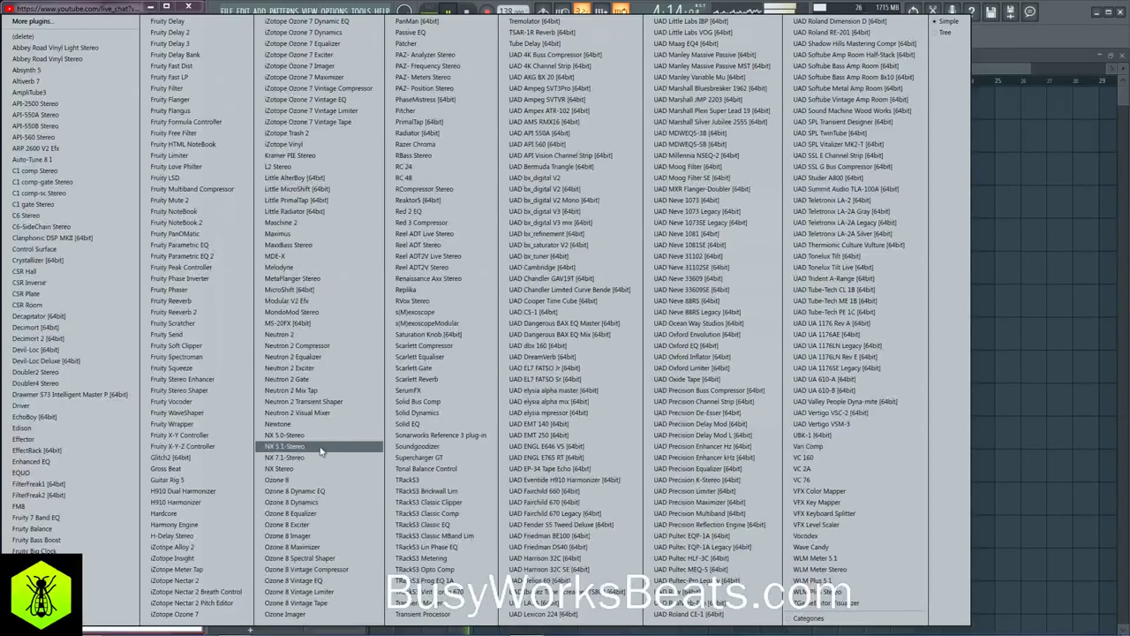
left_click(321, 547)
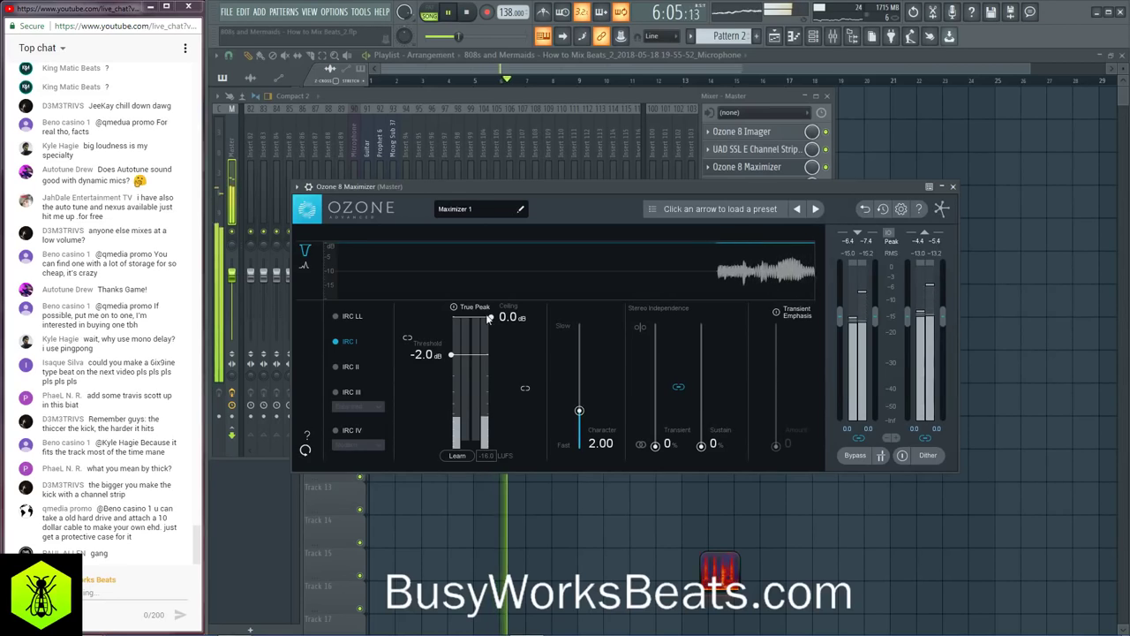
Step: Enable True Peak in the Maximizer, set the ceiling to -0.4 dB and threshold to -6.2 dB, and stop playback
left_click(455, 307)
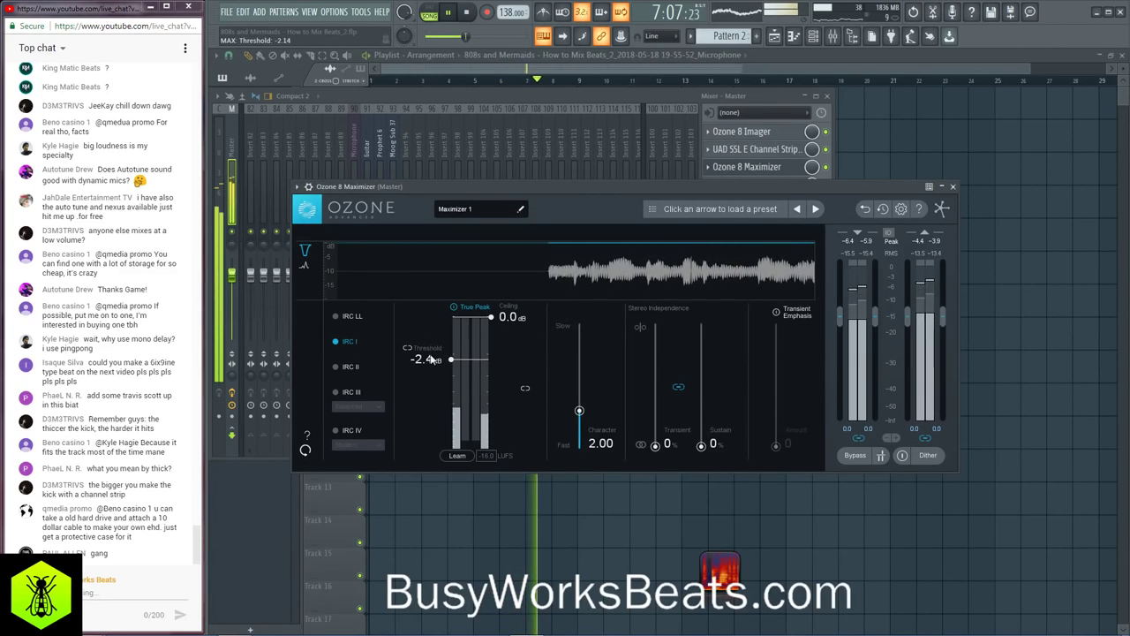
left_click_drag(490, 335, 486, 334)
left_click_drag(431, 365, 429, 394)
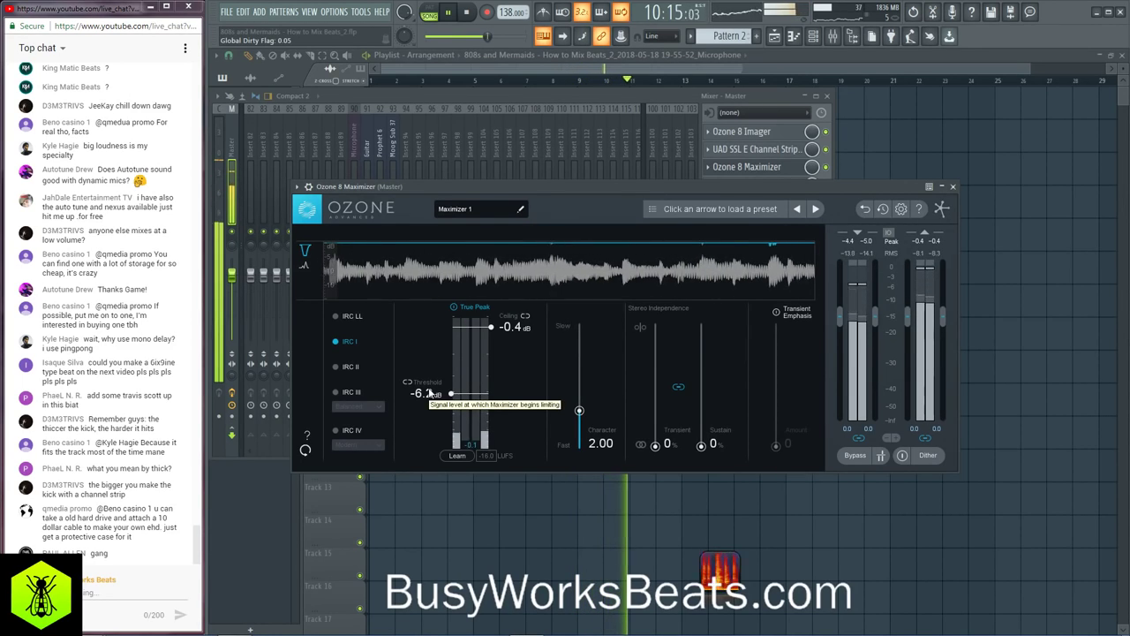
key("space")
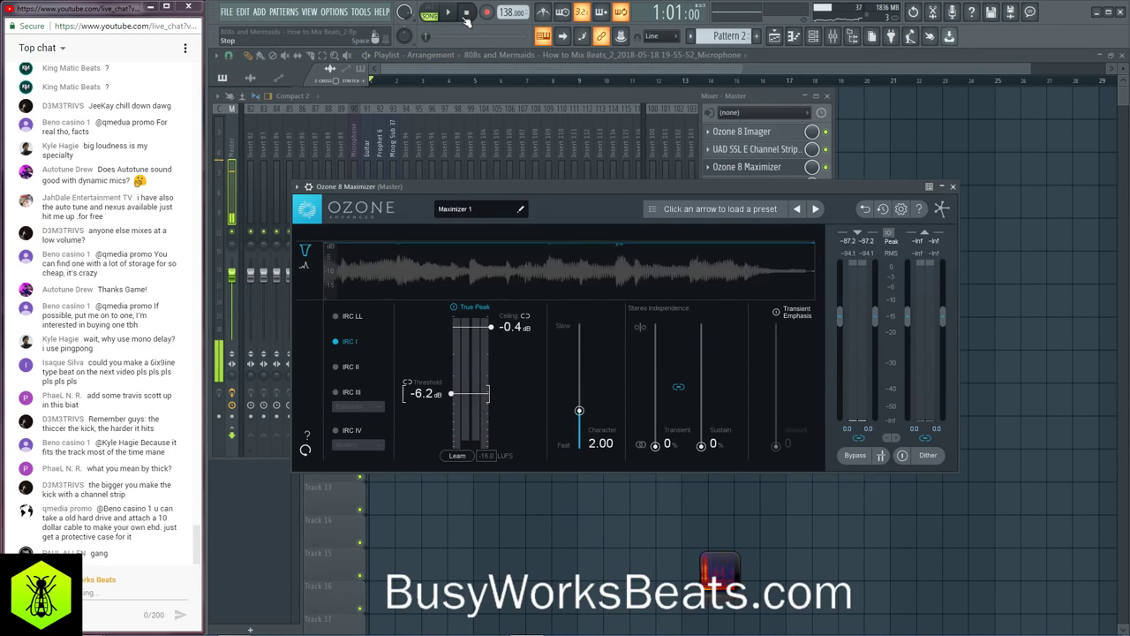
Step: Play the song and duplicate all playlist clips so the copy starts at bar 17
left_click(449, 12)
left_click(415, 54)
left_click_drag(803, 250, 353, 88)
key("ctrl+b")
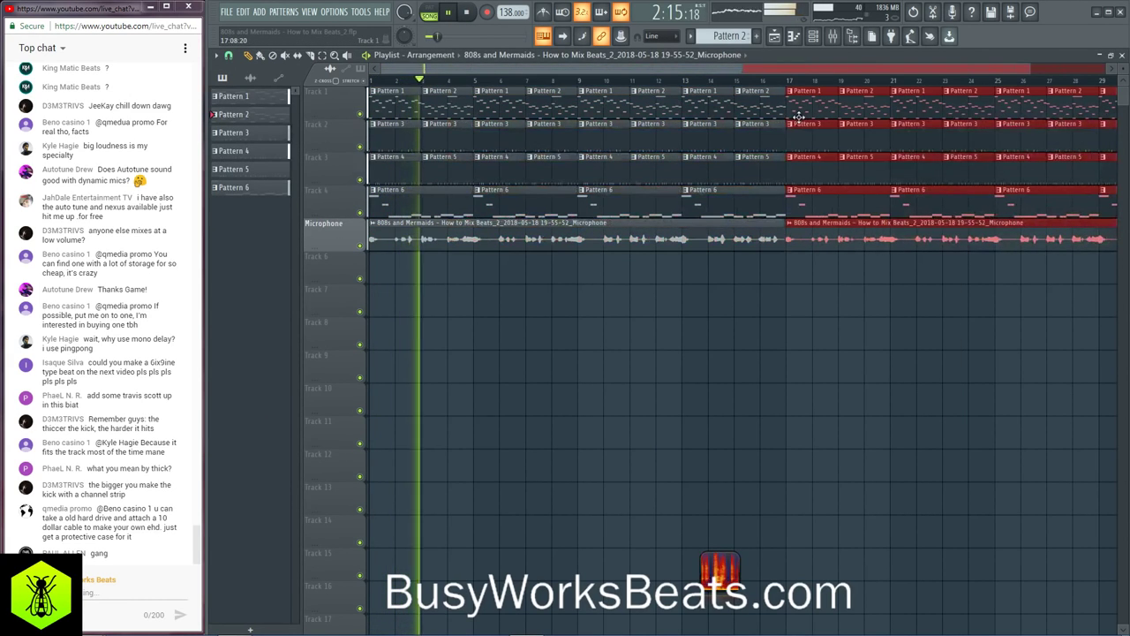
left_click(844, 344)
Step: Stop playback, raise the Microphone mixer track's volume fader back up to the level of the neighbouring tracks, and return to the first inserts
key("F9")
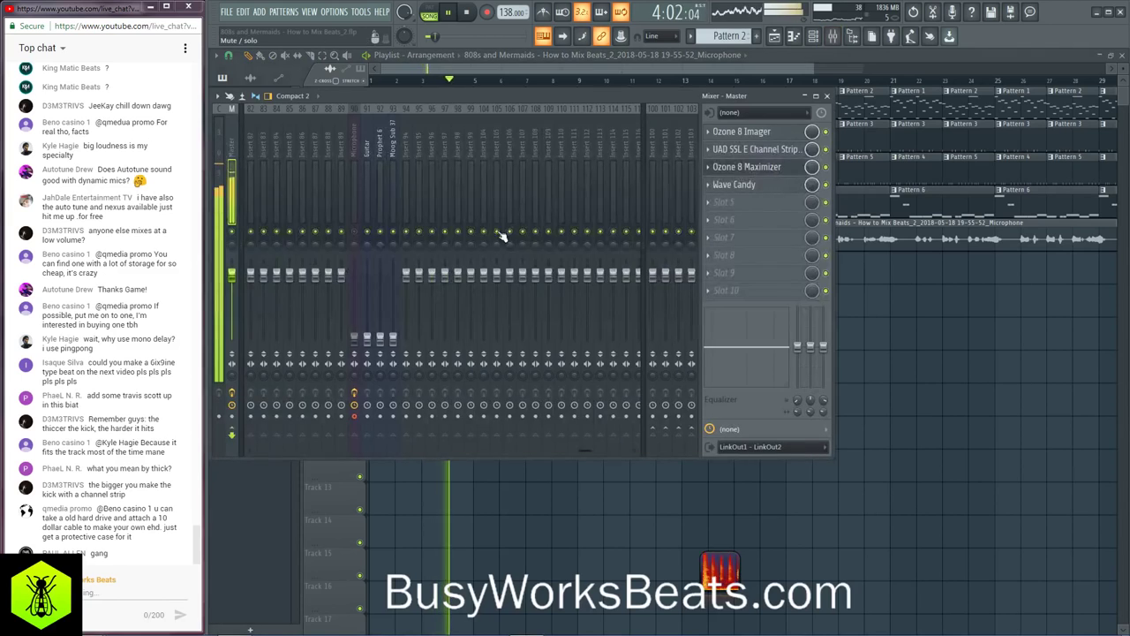
scroll(358, 139, "up", 10)
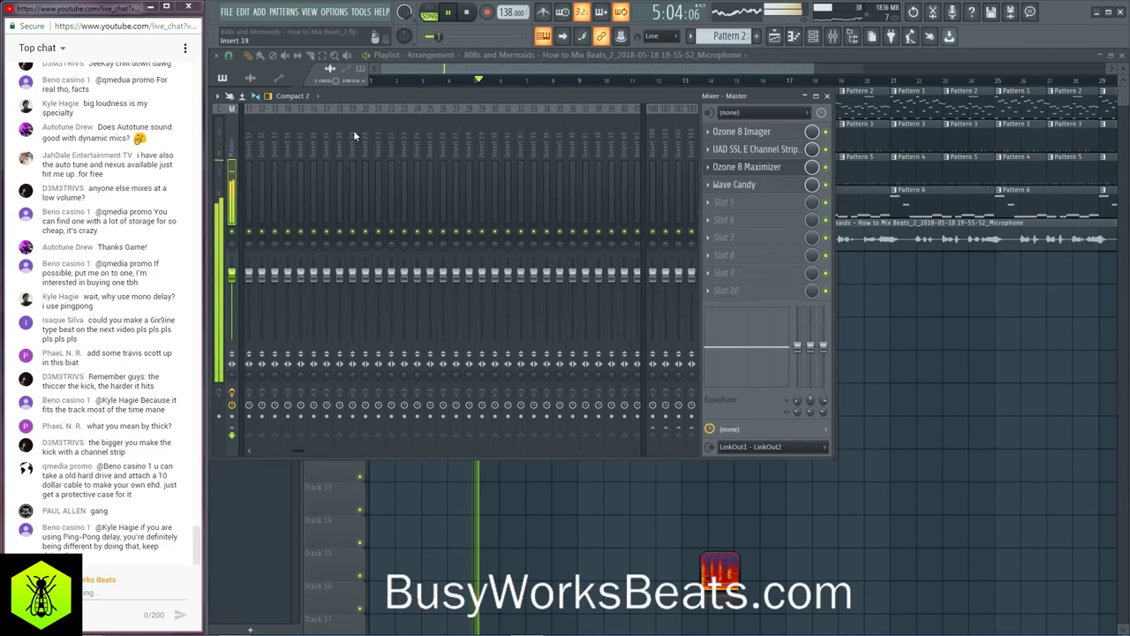
key("space")
left_click(354, 177)
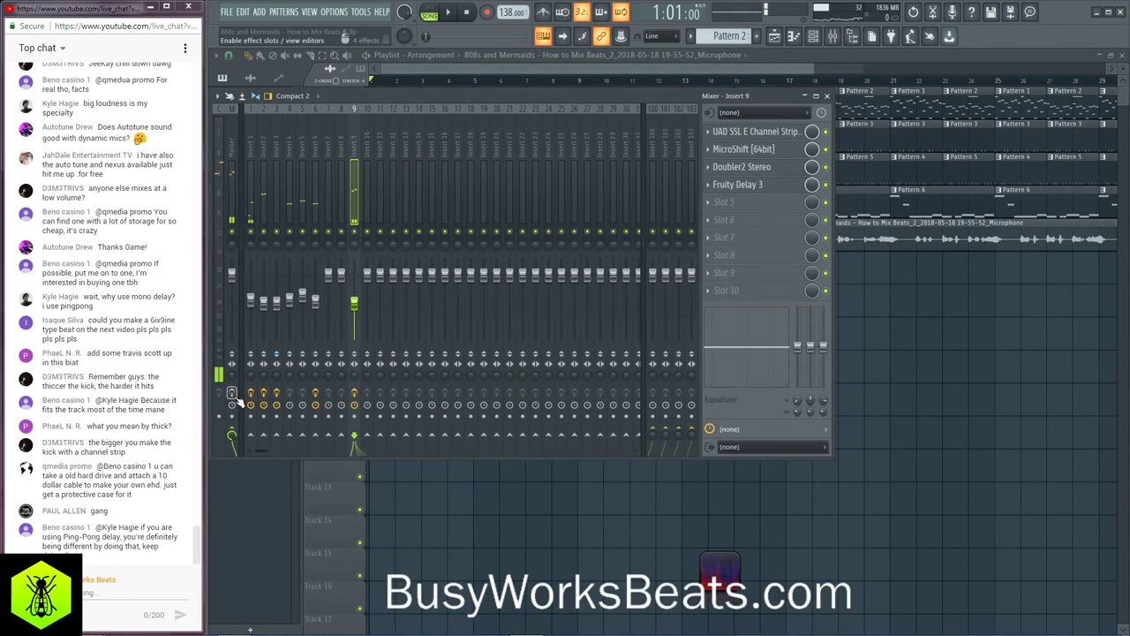
scroll(362, 150, "down", 10)
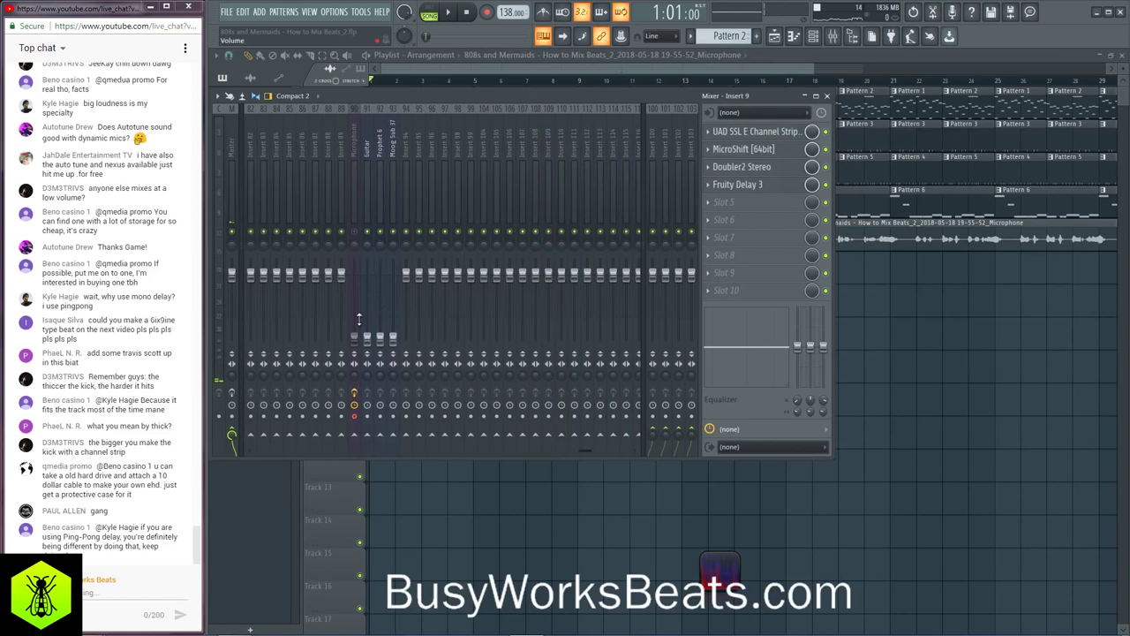
left_click_drag(355, 341, 359, 272)
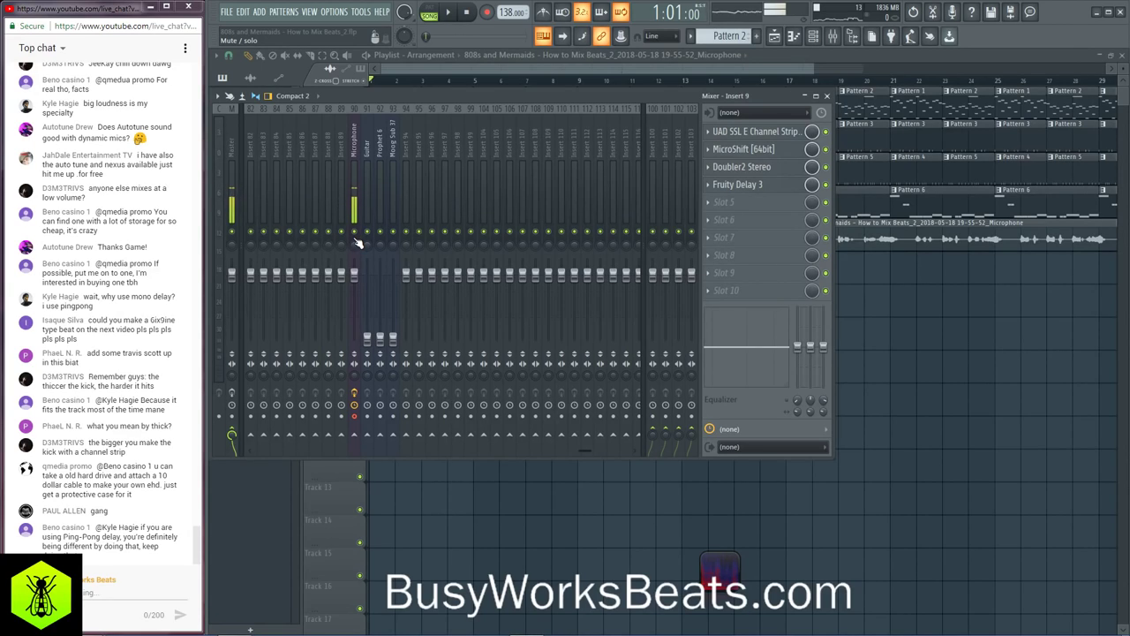
scroll(405, 123, "up", 5)
scroll(405, 128, "up", 10)
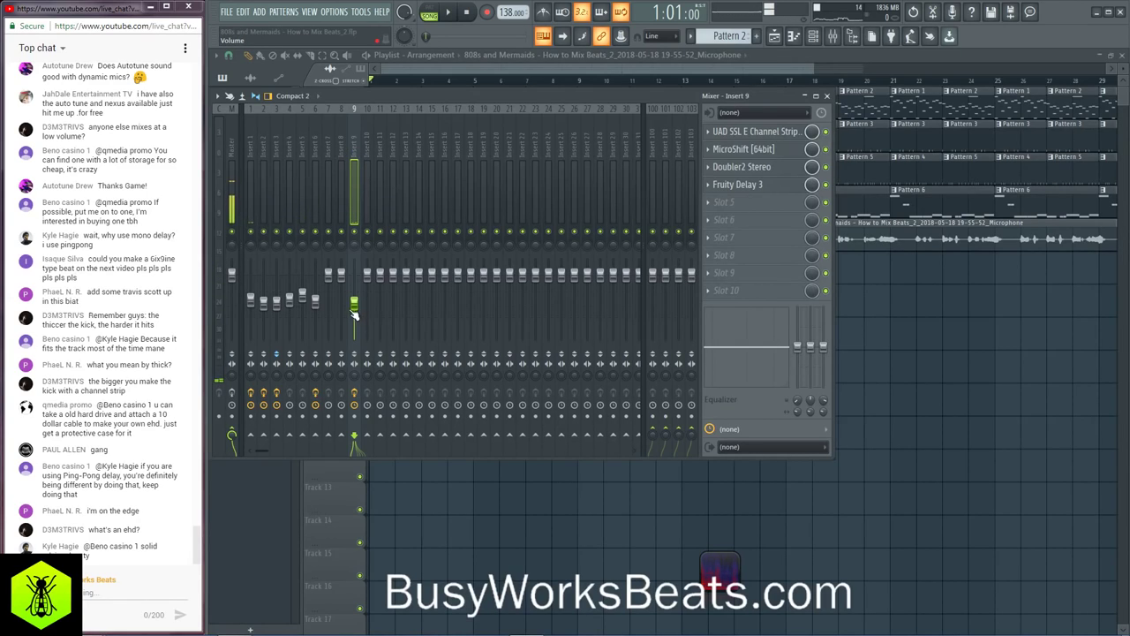
Step: Select the Master track, pull the Microphone track's fader down, and return to the first inserts with the song playing
left_click(230, 160)
scroll(333, 176, "down", 10)
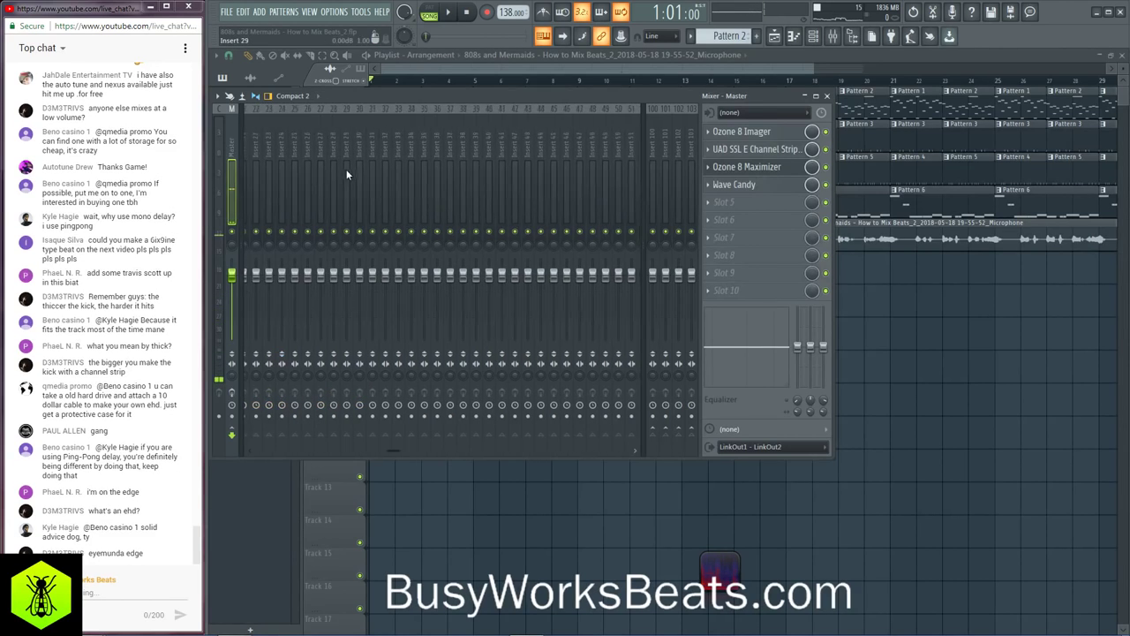
scroll(403, 200, "down", 1)
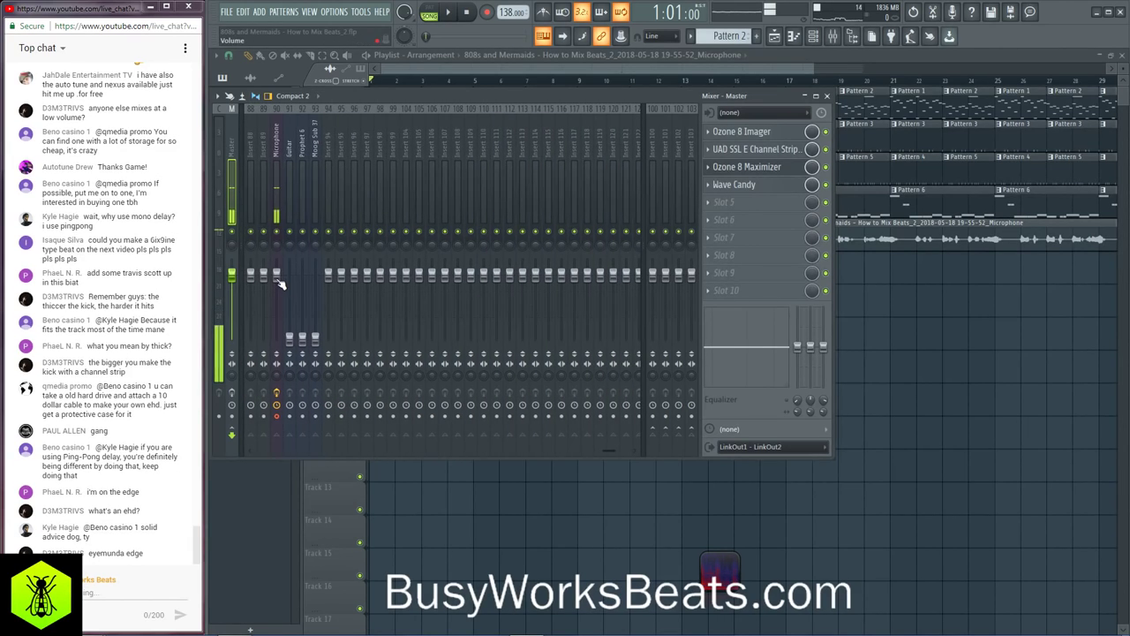
left_click_drag(277, 277, 276, 318)
left_click(239, 241)
scroll(279, 180, "up", 11)
scroll(279, 141, "up", 20)
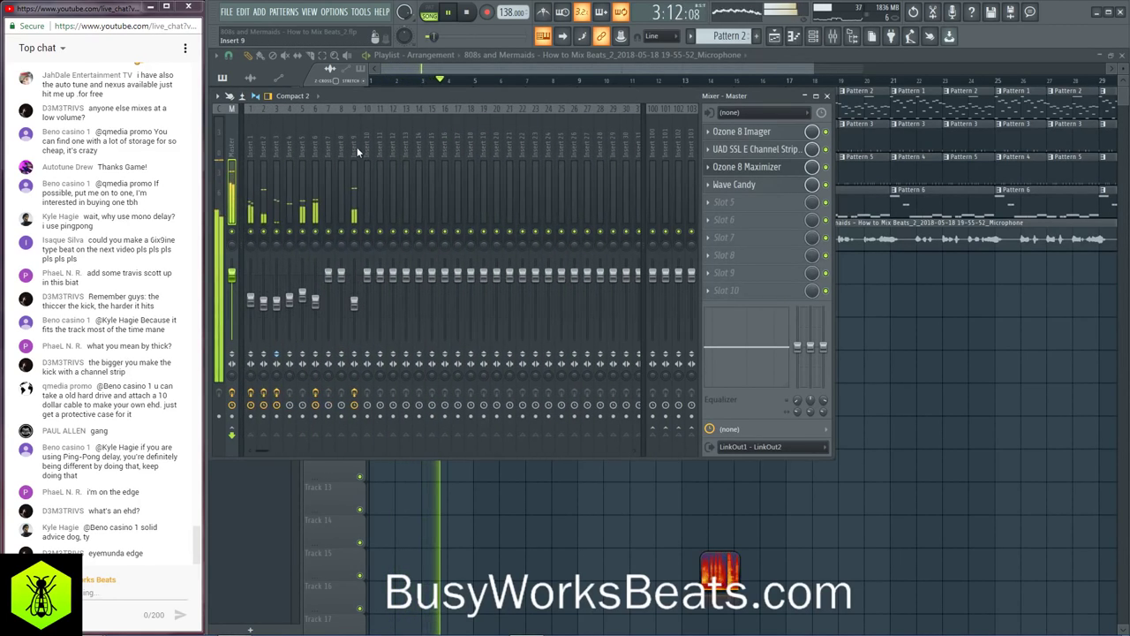
Step: Check the Master's Maximizer, close it, and adjust the LF frequency in the Master's SSL E Channel Strip
left_click(747, 167)
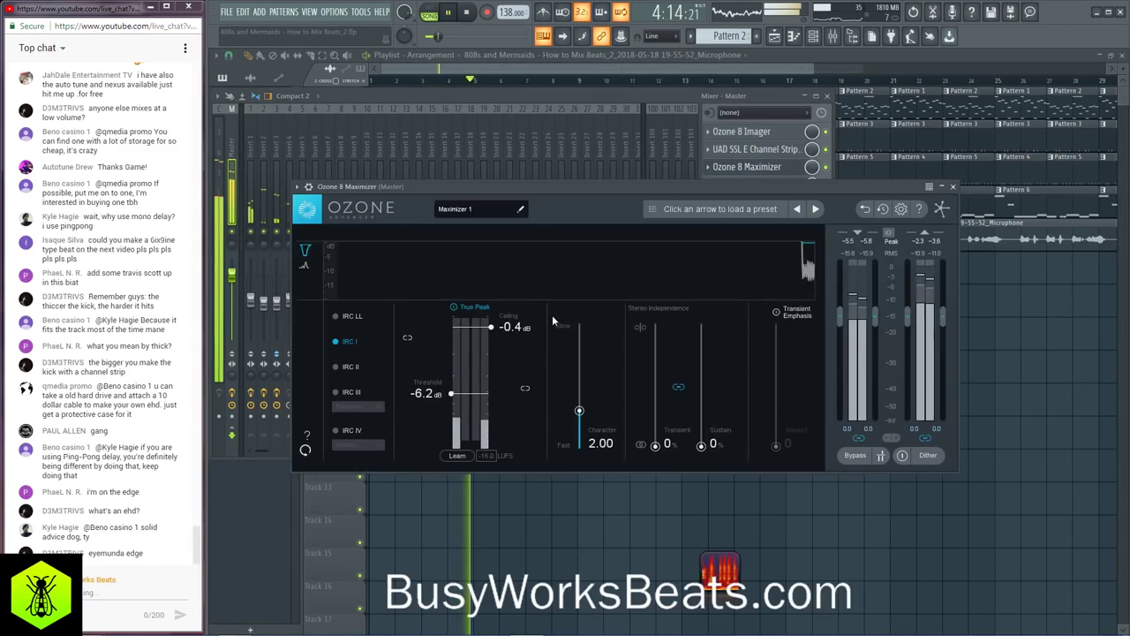
left_click(953, 186)
left_click(768, 151)
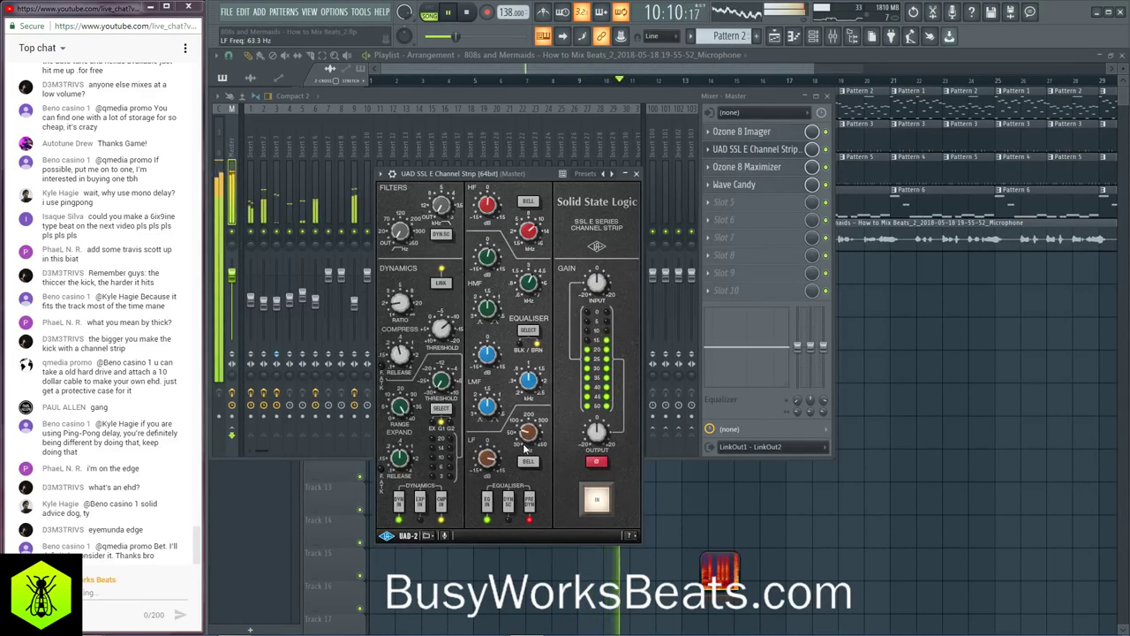
left_click_drag(527, 430, 517, 410)
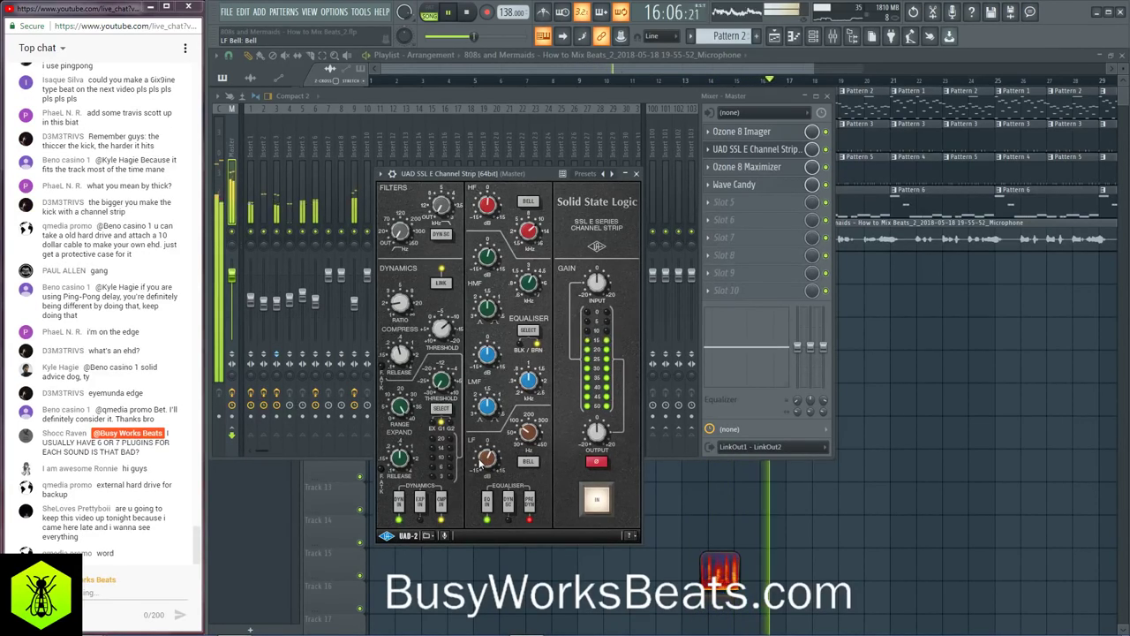
Step: Set the Master channel strip's HF gain to about -0.2 dB during playback
scroll(484, 452, "up", 1)
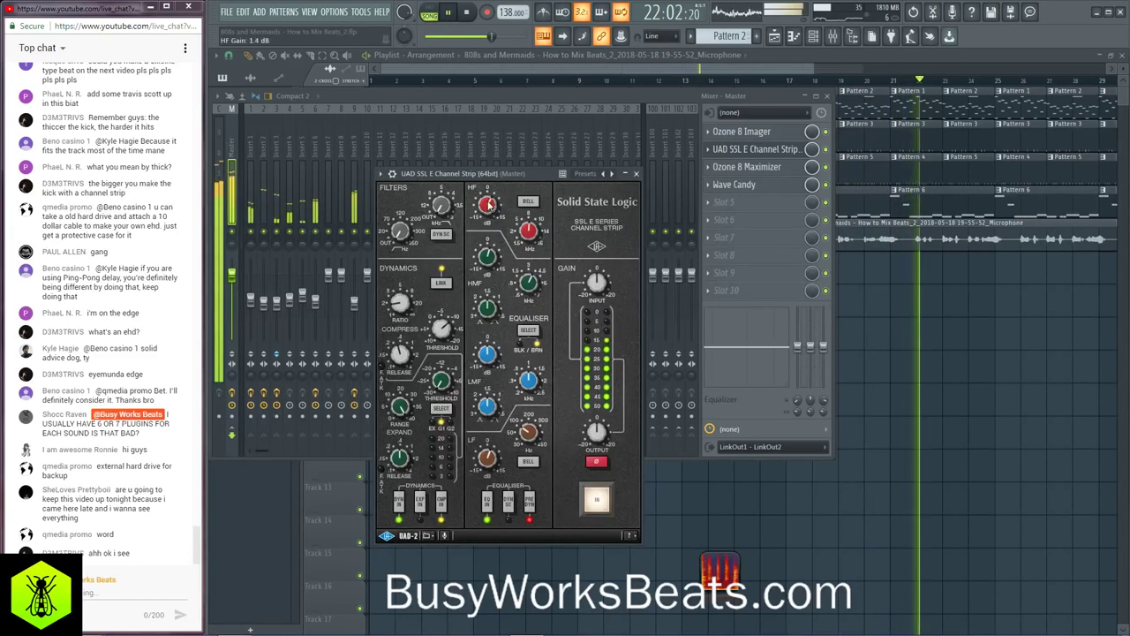
mouse_move(484, 204)
left_mouse_down()
mouse_move(487, 274)
mouse_move(491, 202)
left_mouse_up()
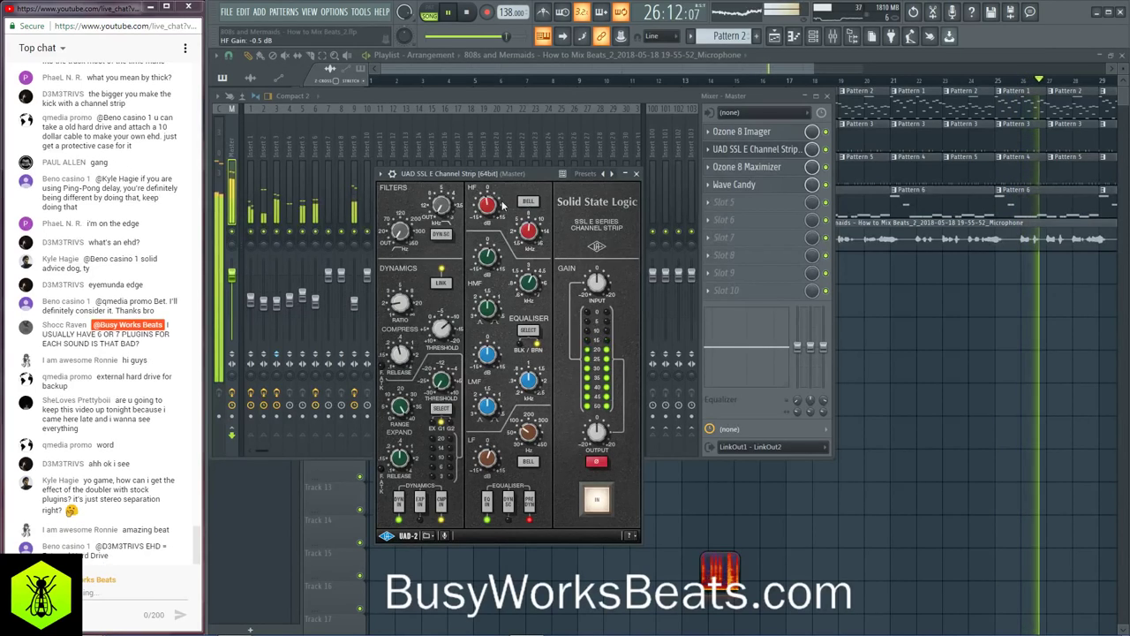
mouse_move(491, 203)
left_mouse_down()
mouse_move(486, 227)
mouse_move(472, 190)
left_mouse_up()
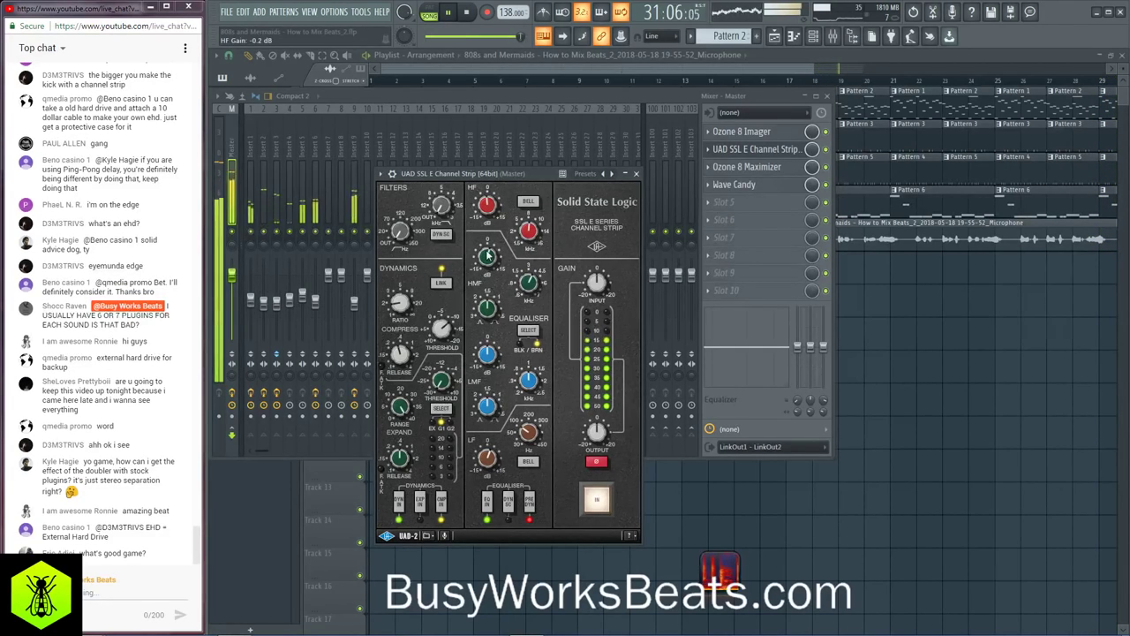
Step: Open the Master's Ozone 8 Imager, examine the stereo width bands and spectrum during playback, and close it
left_click(785, 134)
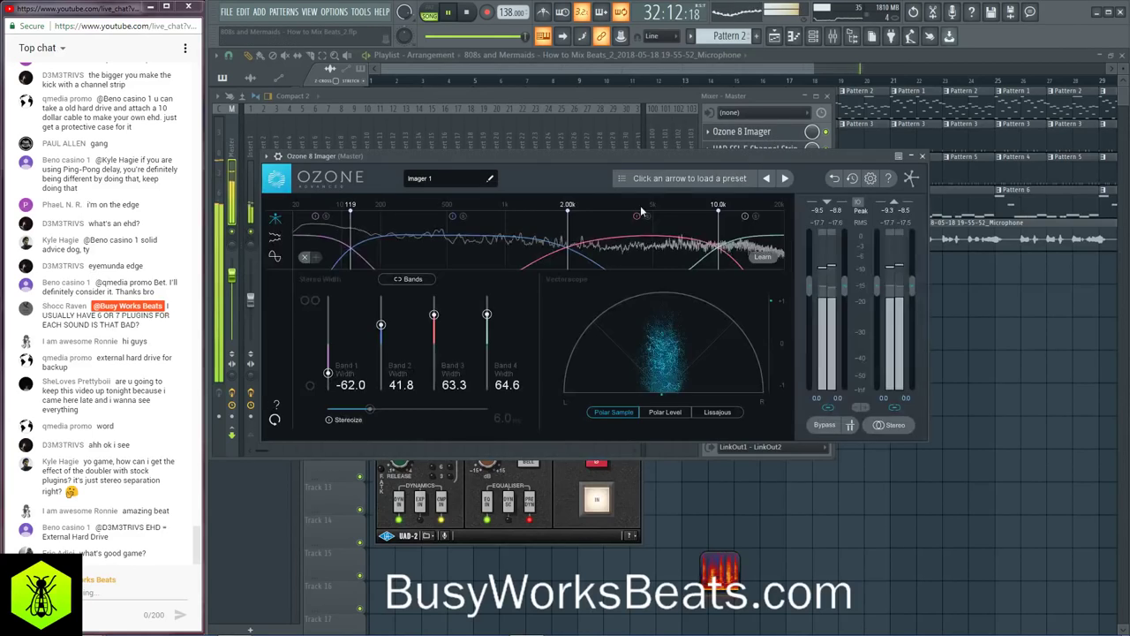
left_click(277, 220)
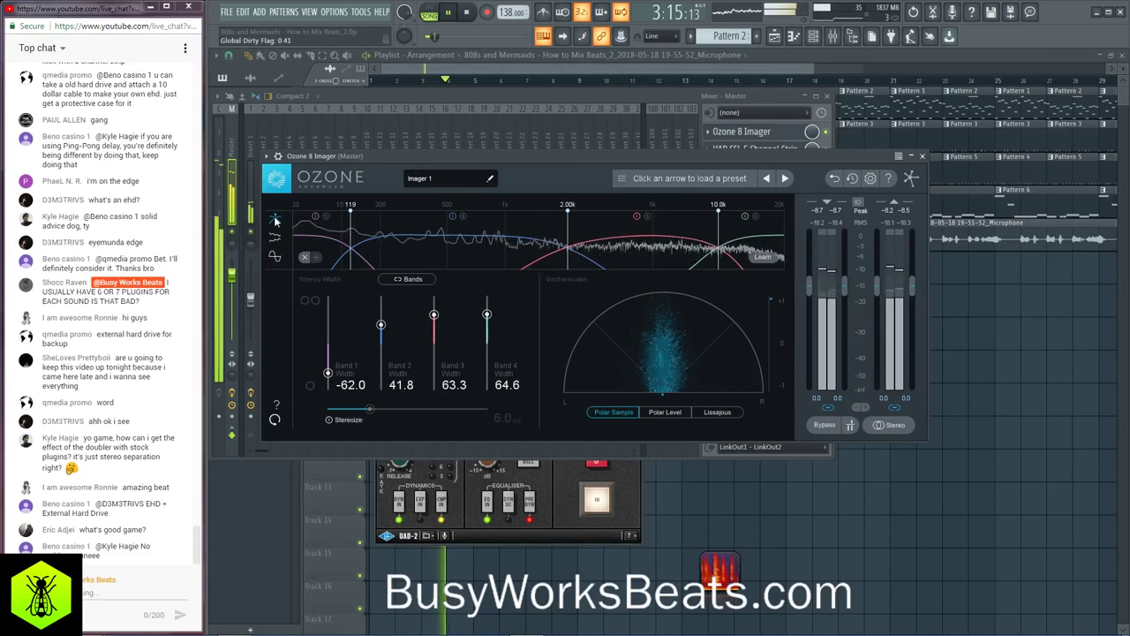
left_click(923, 157)
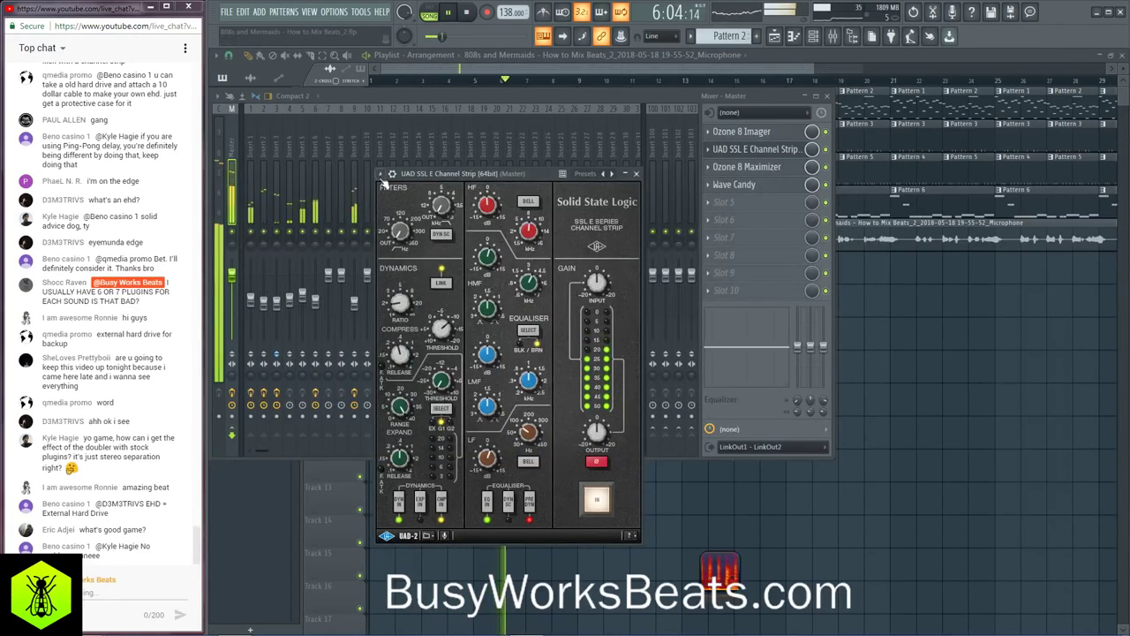
Step: Delete the second vocal clip from the Microphone playlist track, keeping the first one, and restart the song
left_click(889, 449)
scroll(618, 89, "down", 2)
right_click(548, 239)
key("ctrl+z")
key("space")
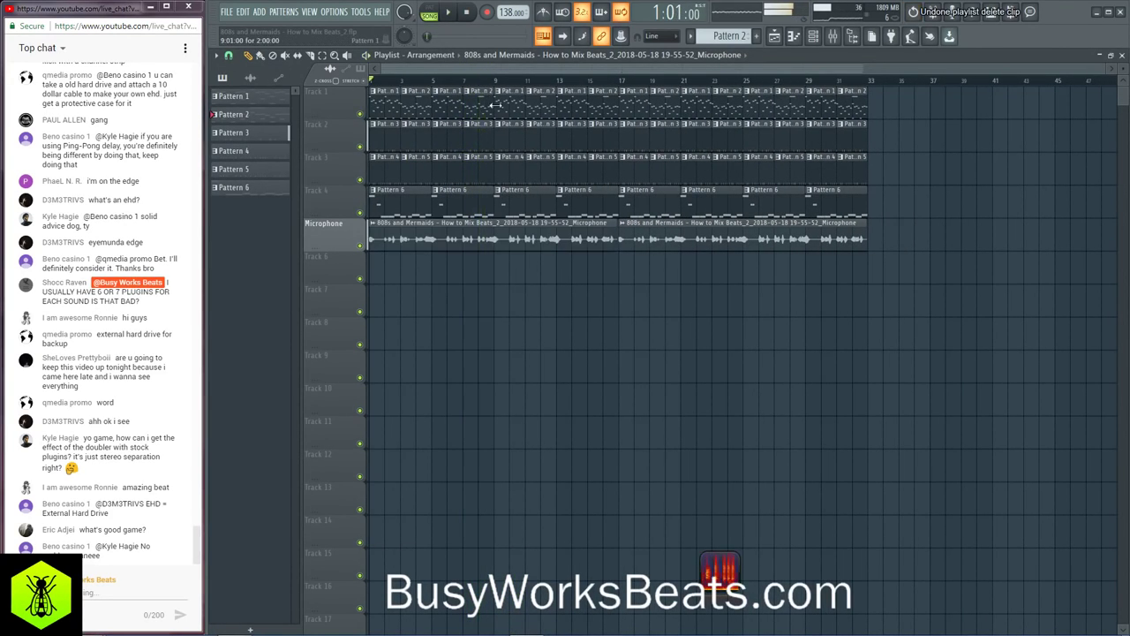
key("space")
right_click(662, 245)
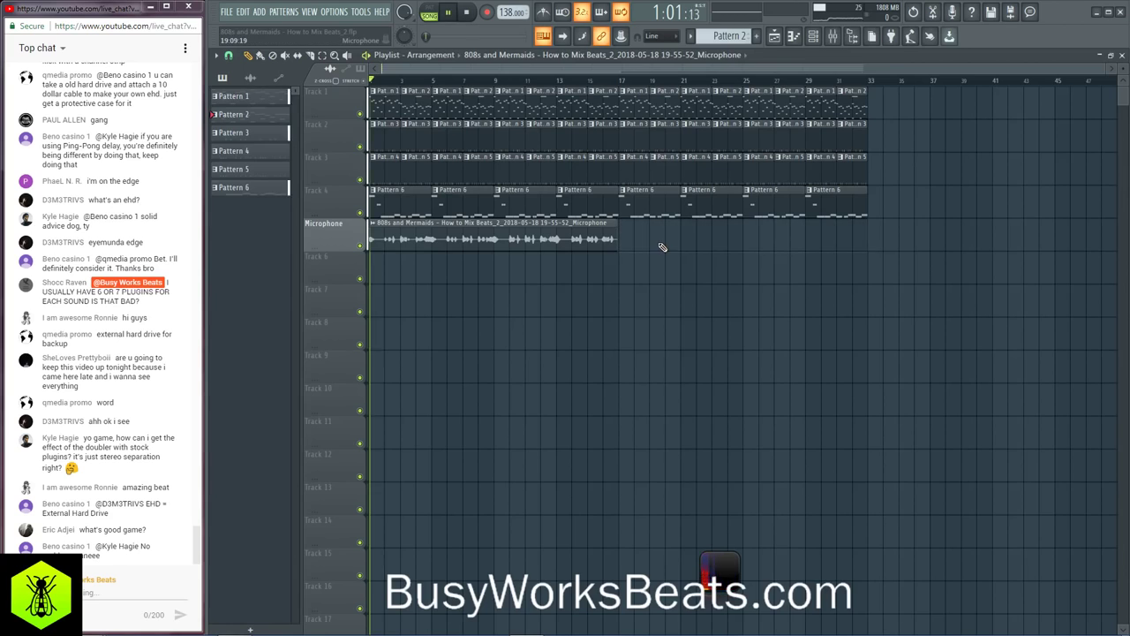
Step: Reopen the Master's Ozone 8 Maximizer from the mixer and set its threshold to -6.7 dB while the song plays
left_click(838, 39)
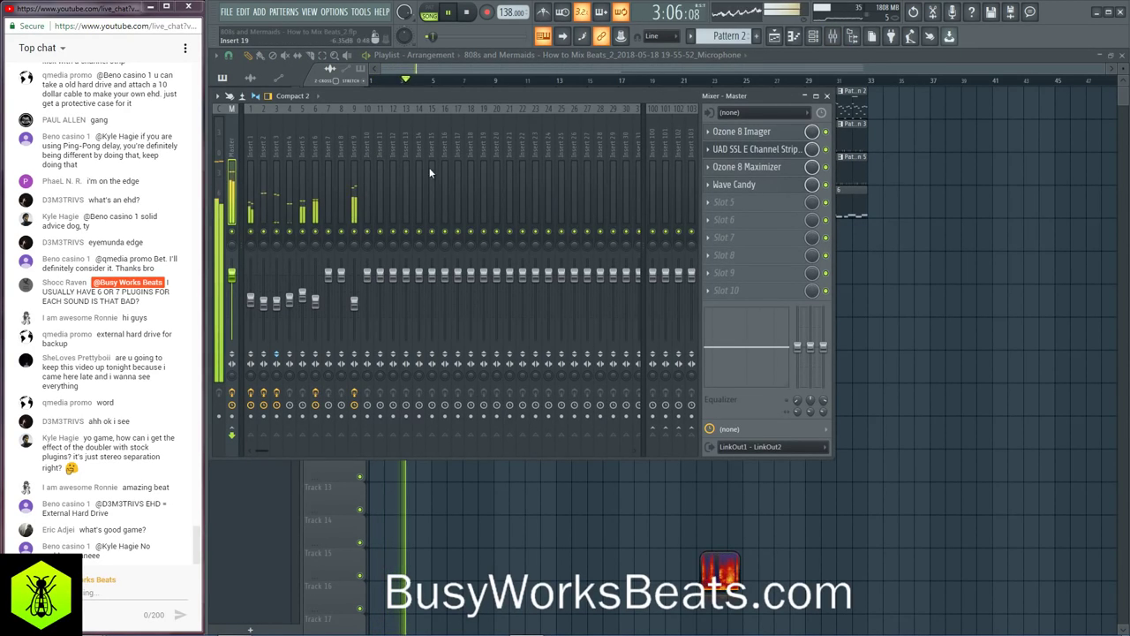
left_click(777, 174)
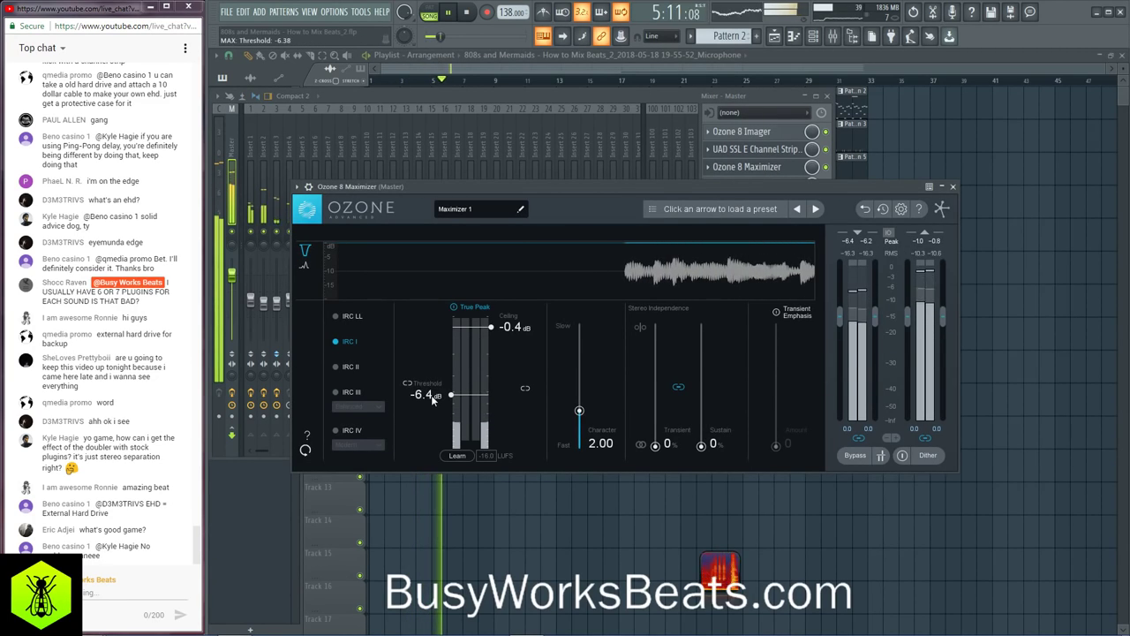
left_click_drag(433, 403, 433, 407)
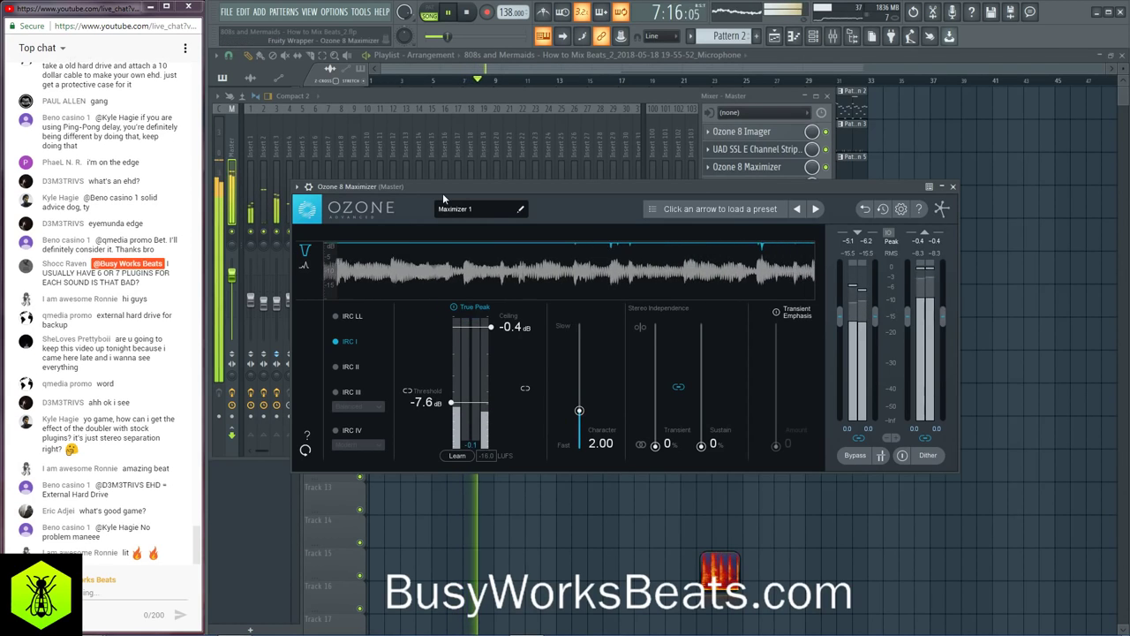
left_click_drag(451, 403, 451, 401)
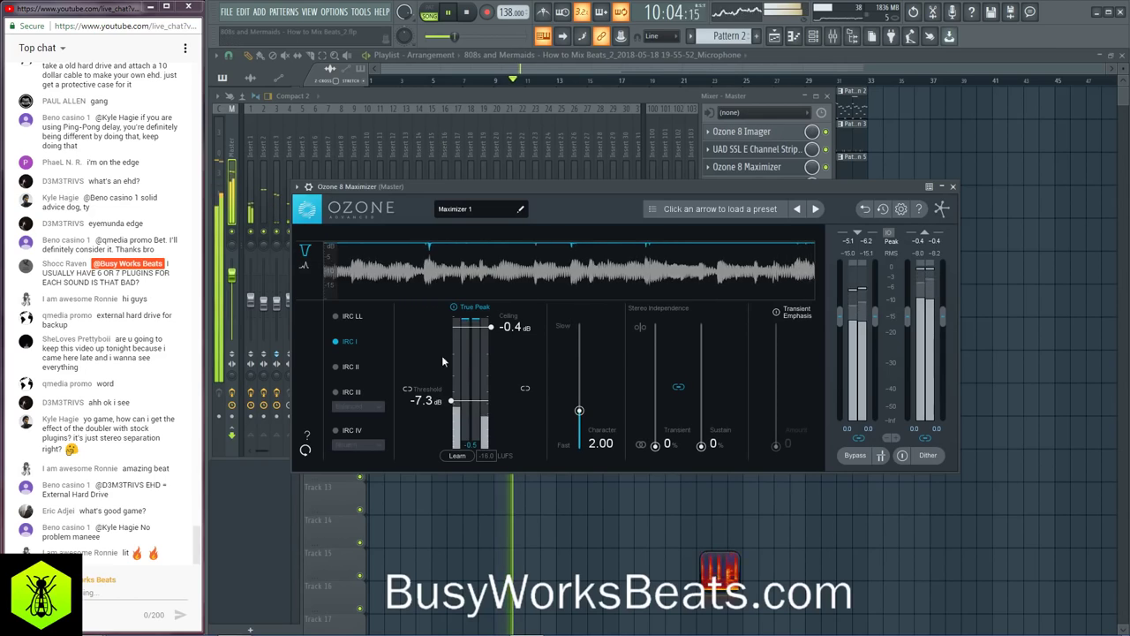
left_click_drag(435, 403, 435, 399)
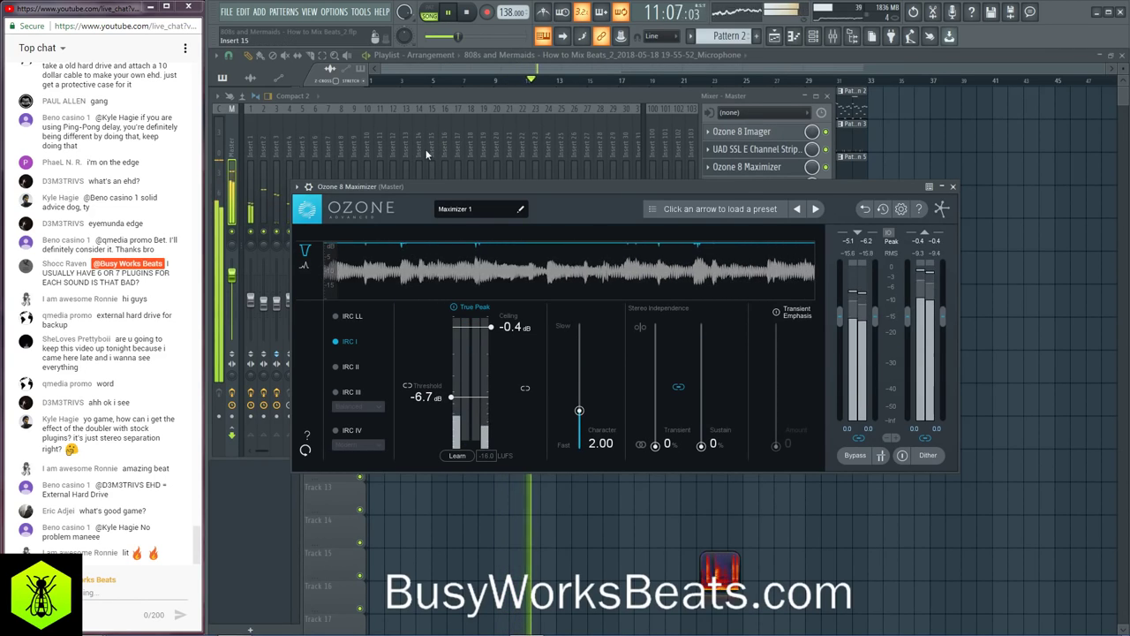
Step: Bring the mixer forward, open the Master's SSL E Channel Strip and adjust its HMF gain during playback
left_click(420, 95)
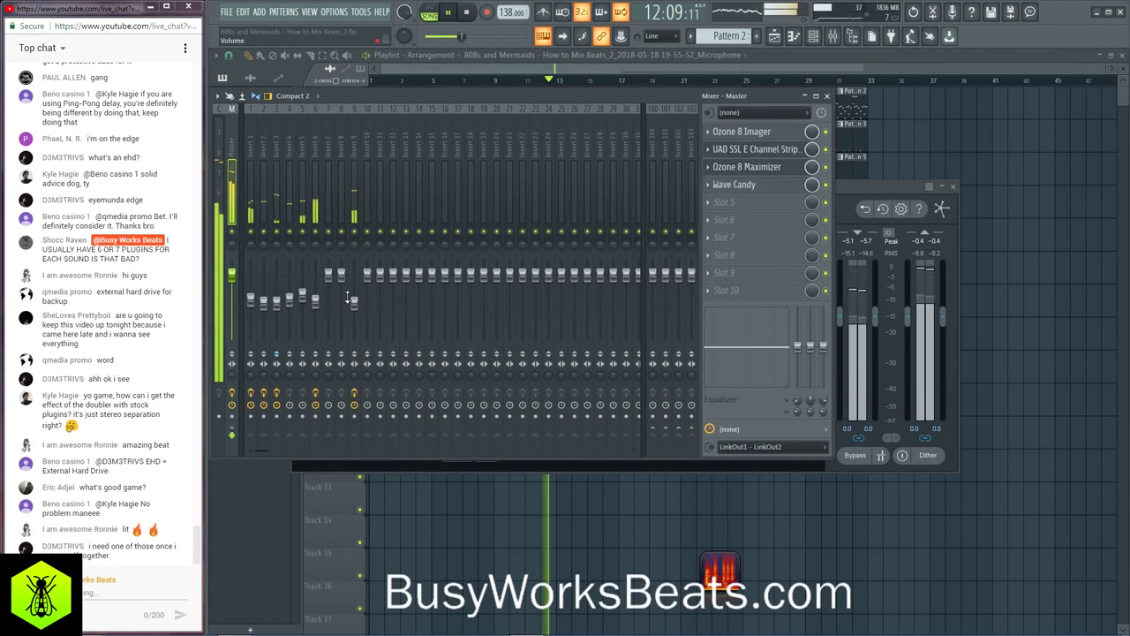
left_click(776, 151)
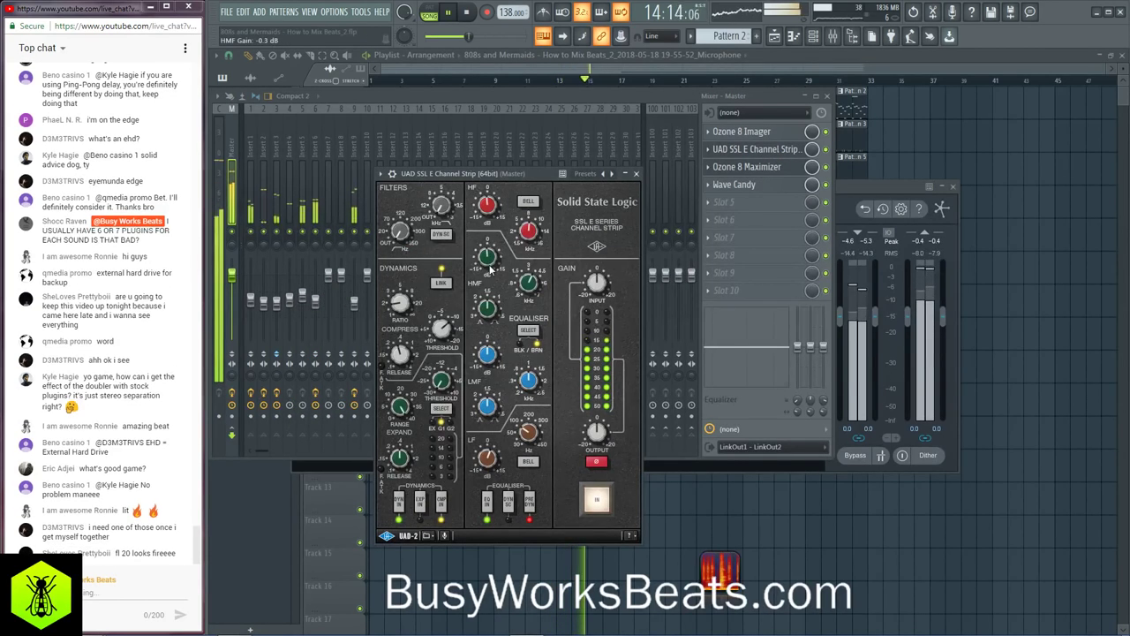
left_click_drag(491, 267, 486, 270)
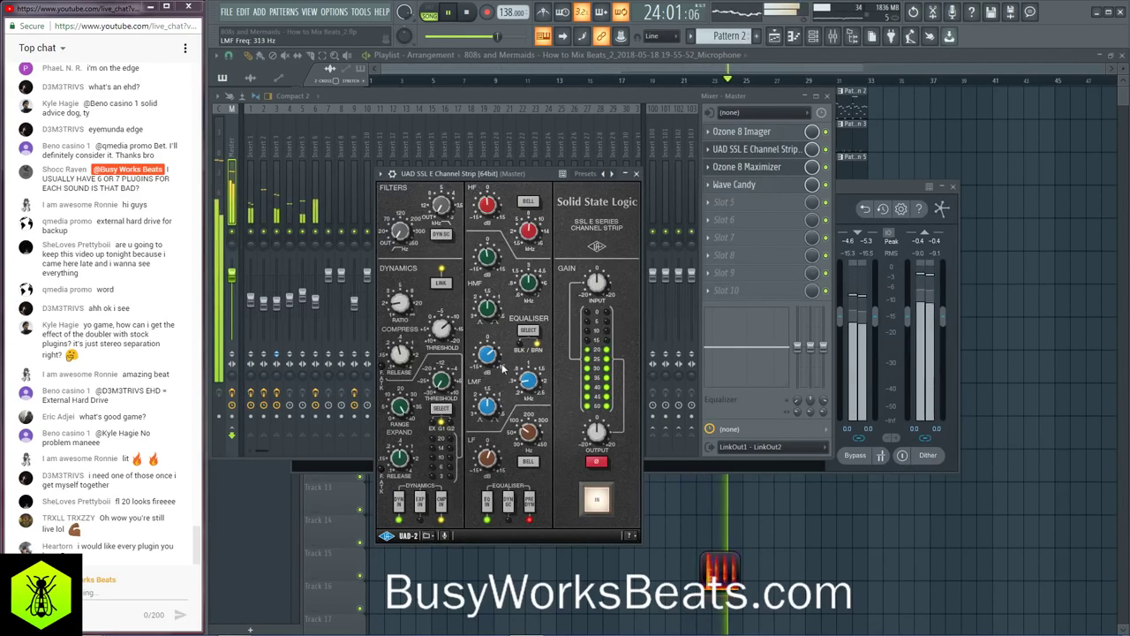
Step: In Insert 1's SSL E Channel Strip, adjust the compressor ratio and threshold and set the output to about -1.2 dB during playback
left_click(639, 174)
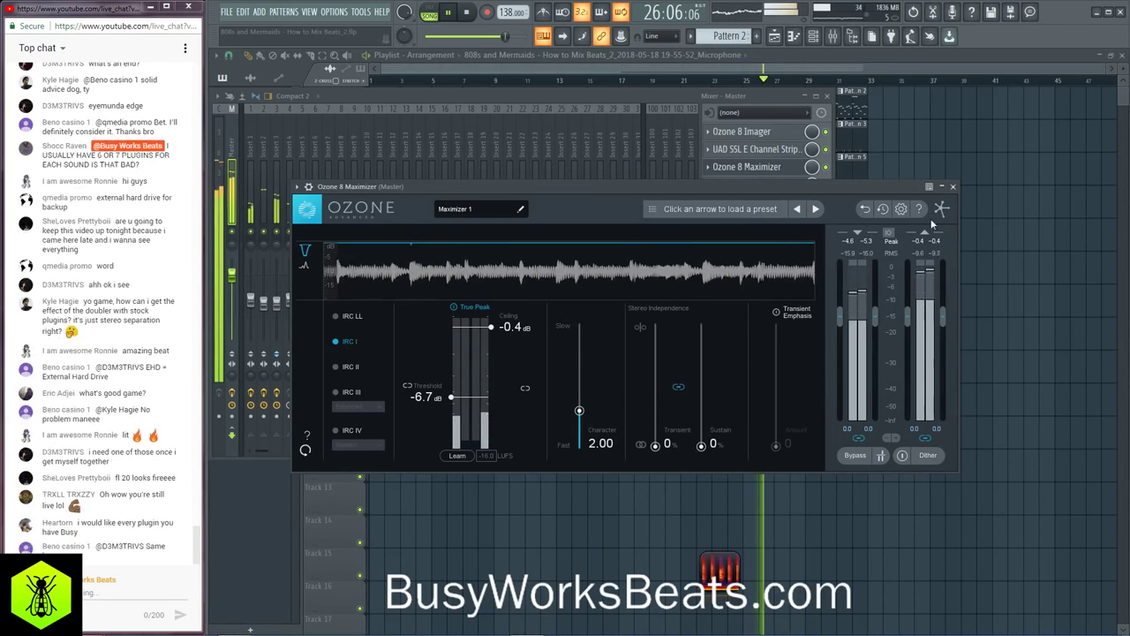
left_click(953, 186)
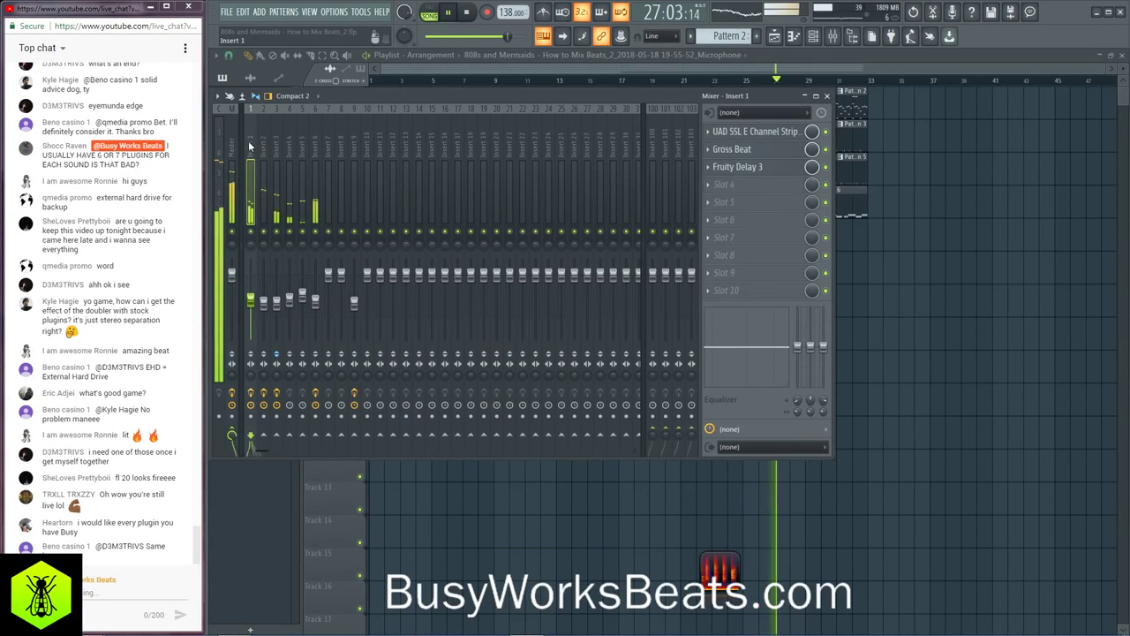
left_click(768, 135)
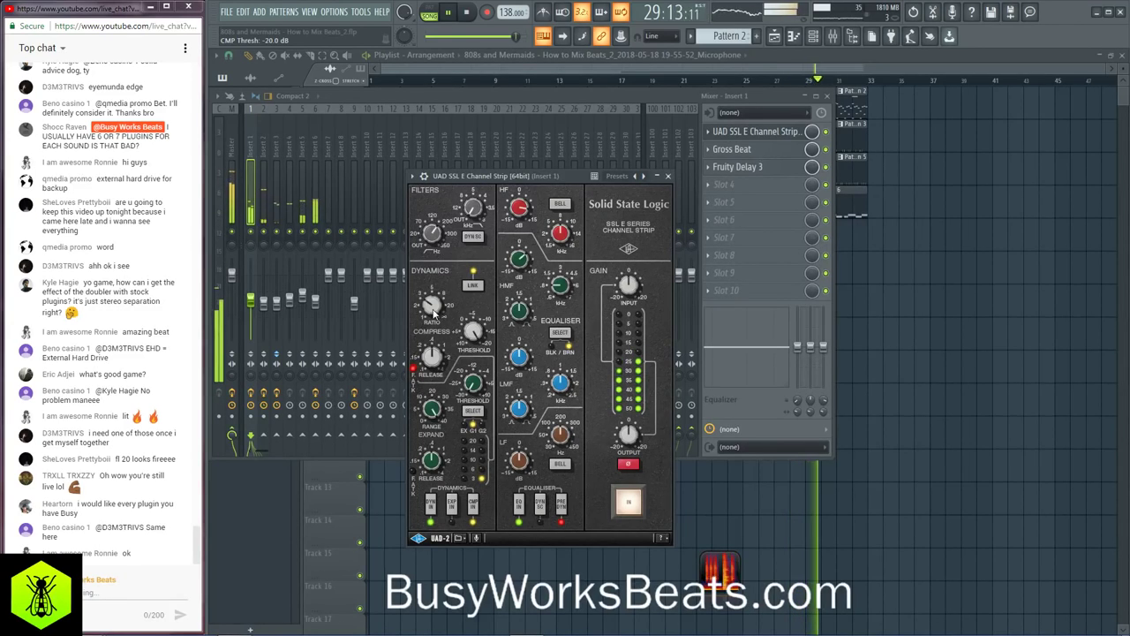
left_click_drag(433, 300, 434, 282)
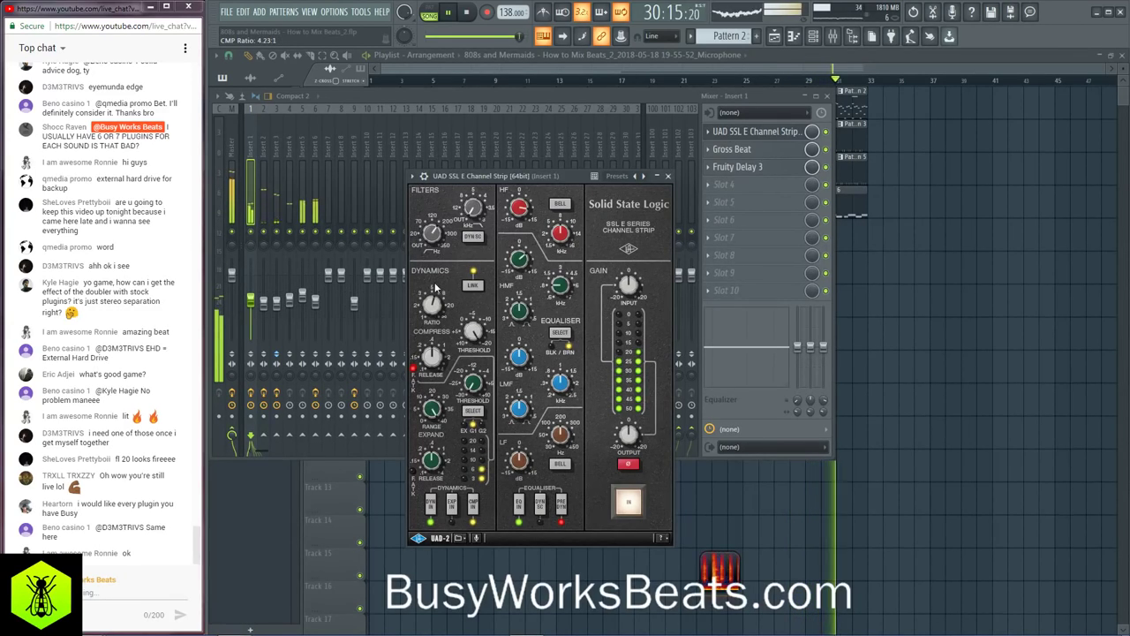
left_click_drag(473, 332, 472, 348)
left_click_drag(431, 302, 433, 309)
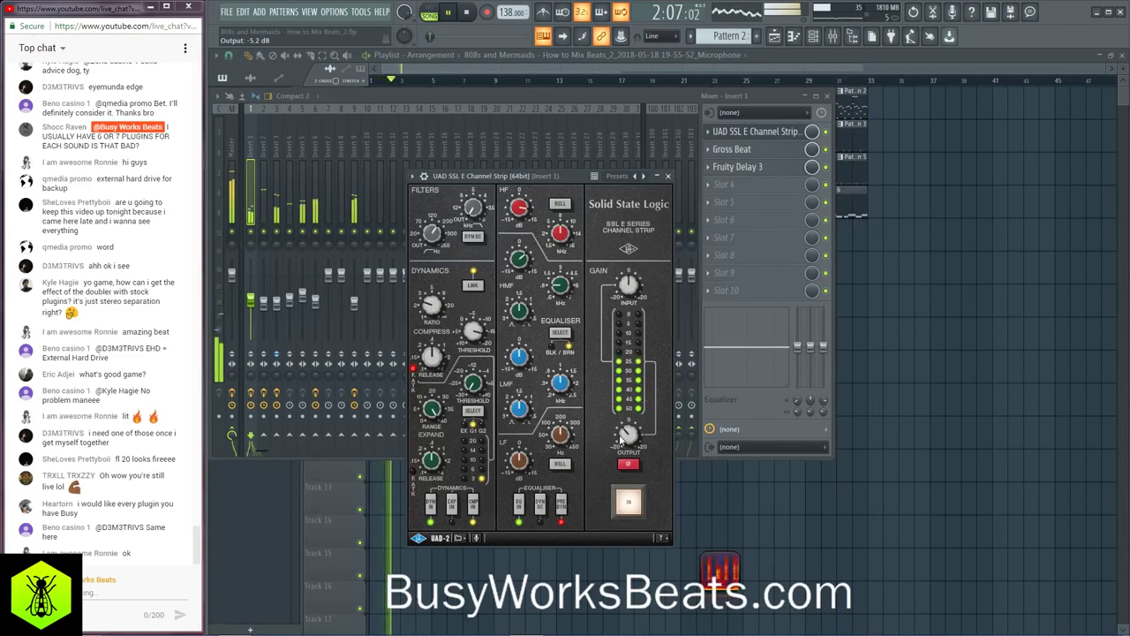
scroll(627, 430, "up", 3)
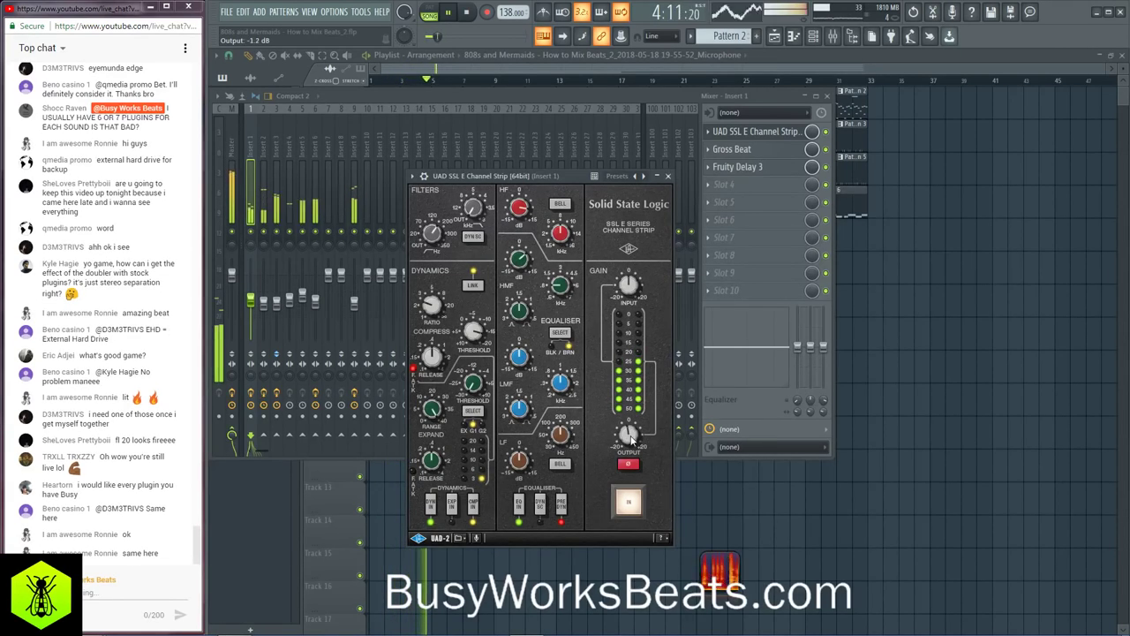
left_click(670, 176)
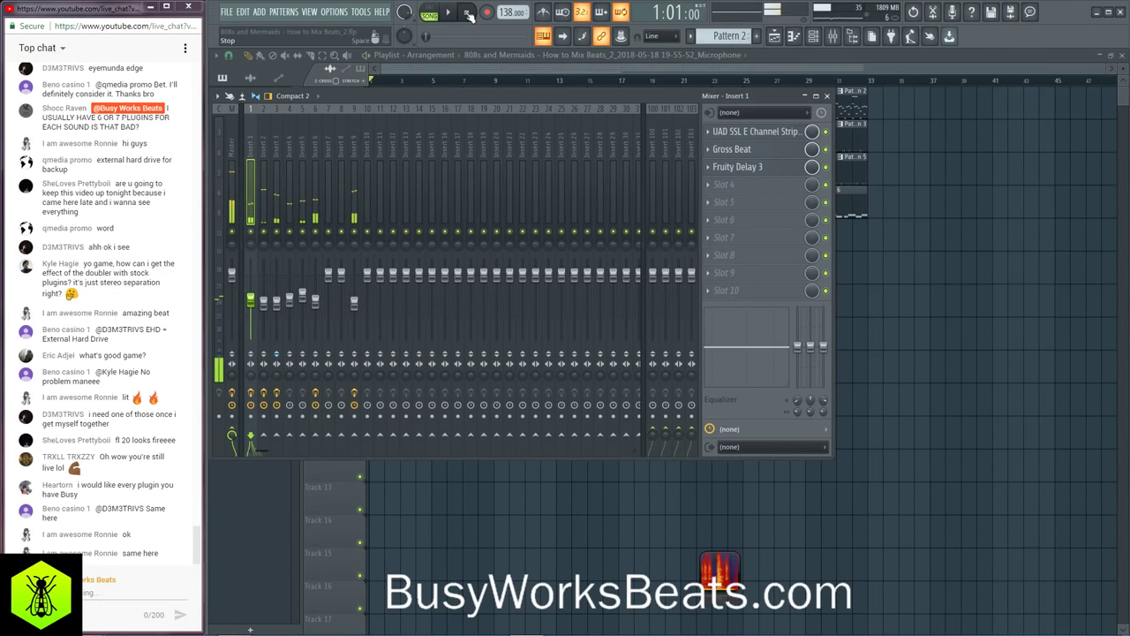
Step: Restart the song and compare the beat with playlist Track 2 muted and unmuted
key("space")
left_click(230, 156)
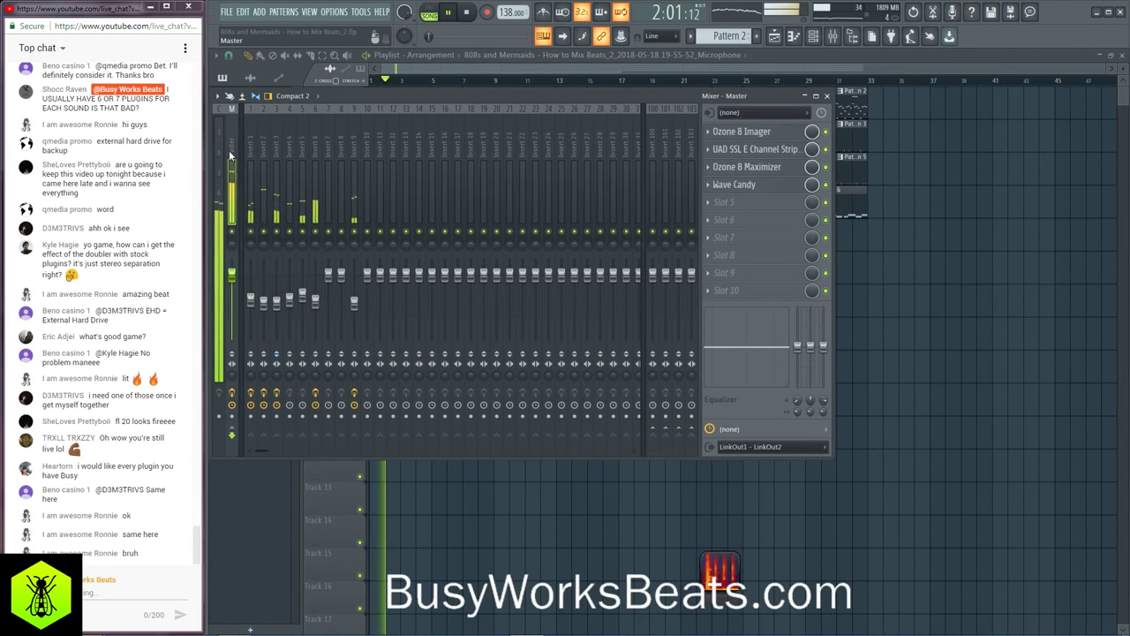
key("F9")
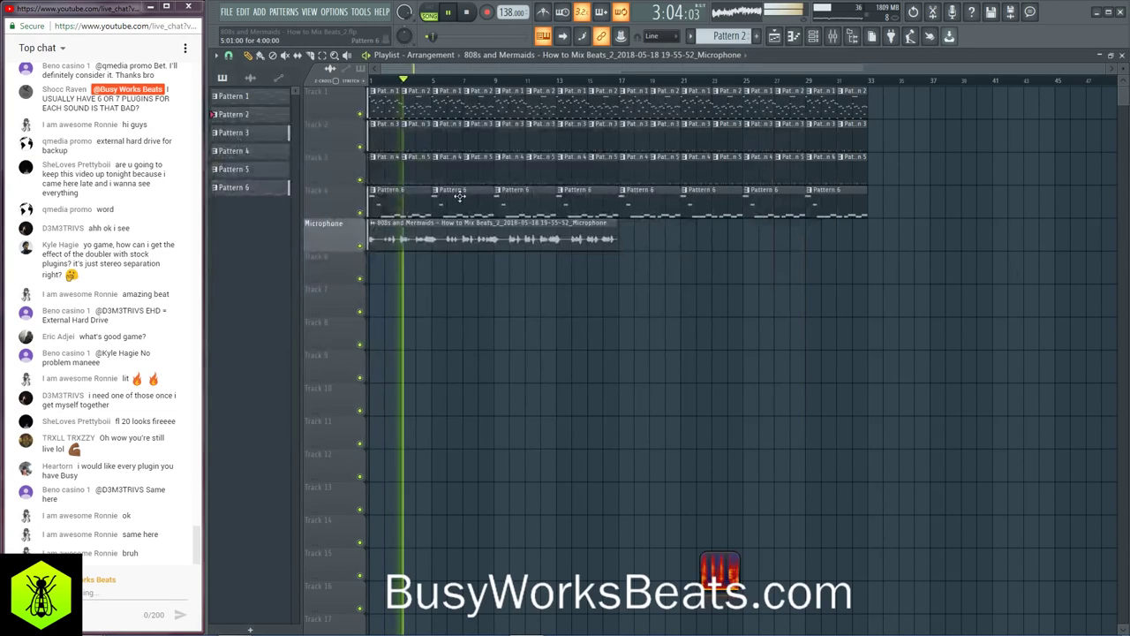
left_click(361, 148)
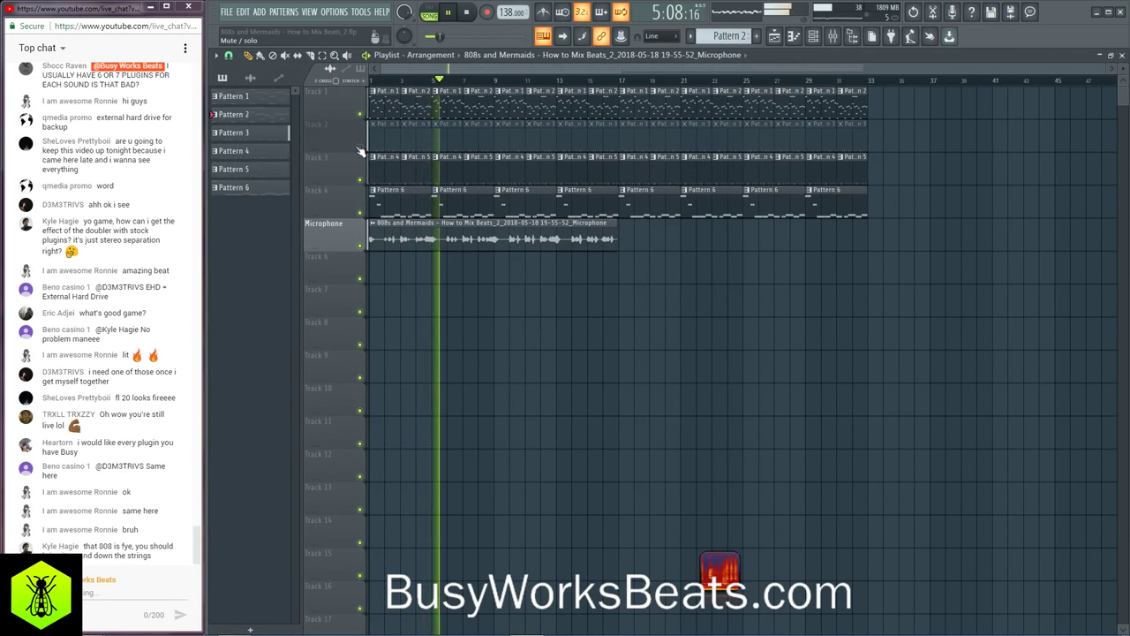
left_click(359, 148)
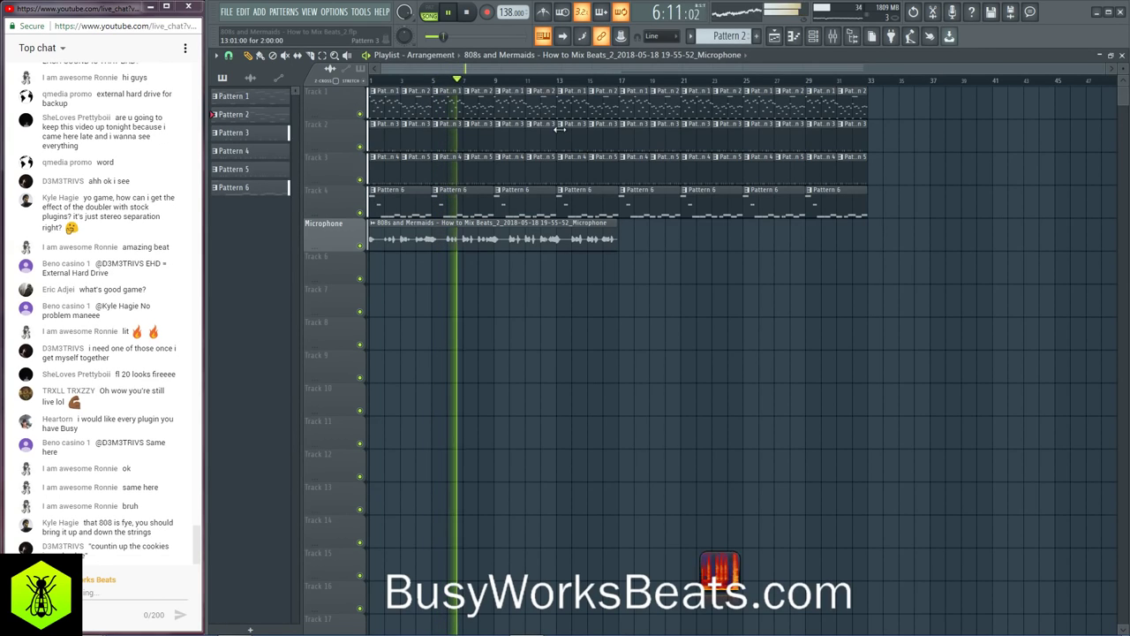
right_click(512, 132)
right_click(530, 137)
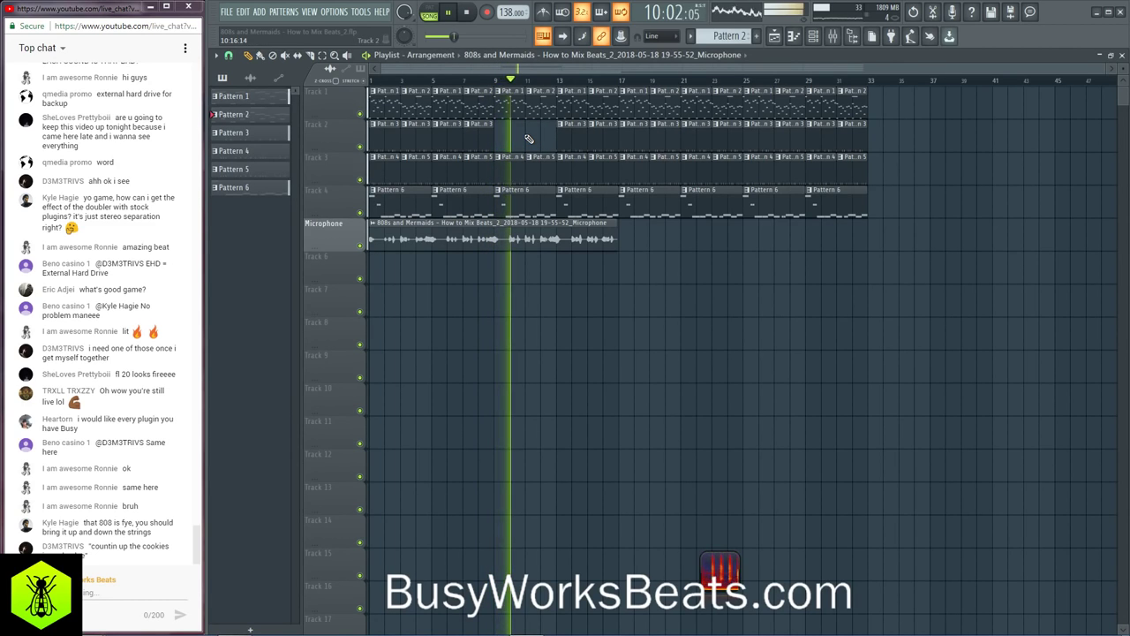
key("ctrl+z")
Step: Make the Track 2 clip at bar 9 unique, switch the bar 11 clip to Pattern 4, and check the pattern's steps
left_click(498, 125)
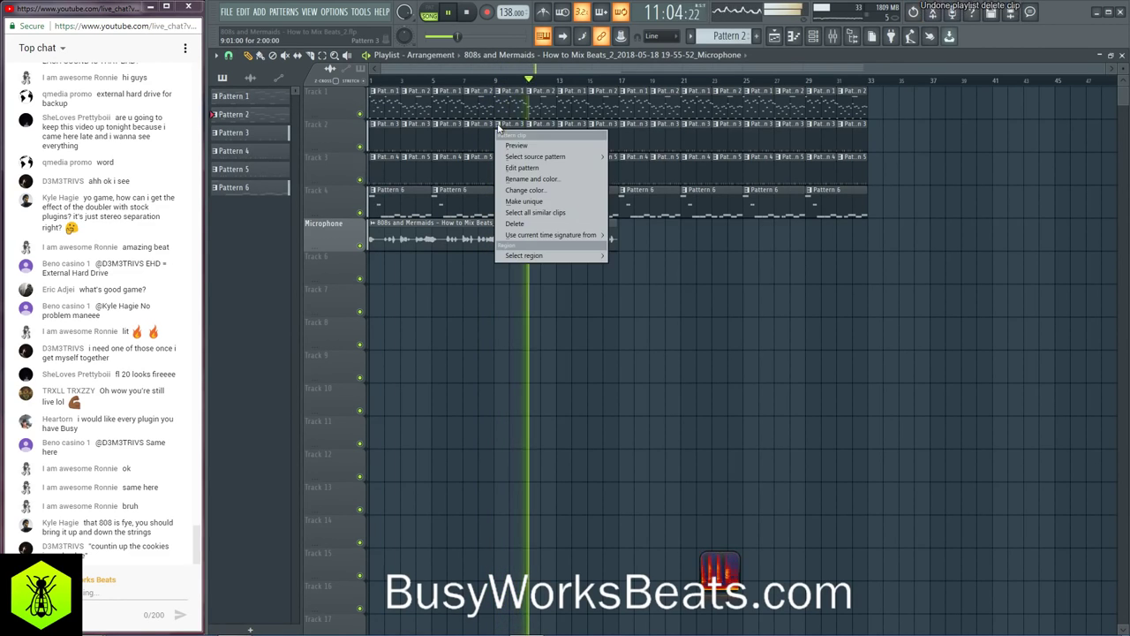
left_click(525, 203)
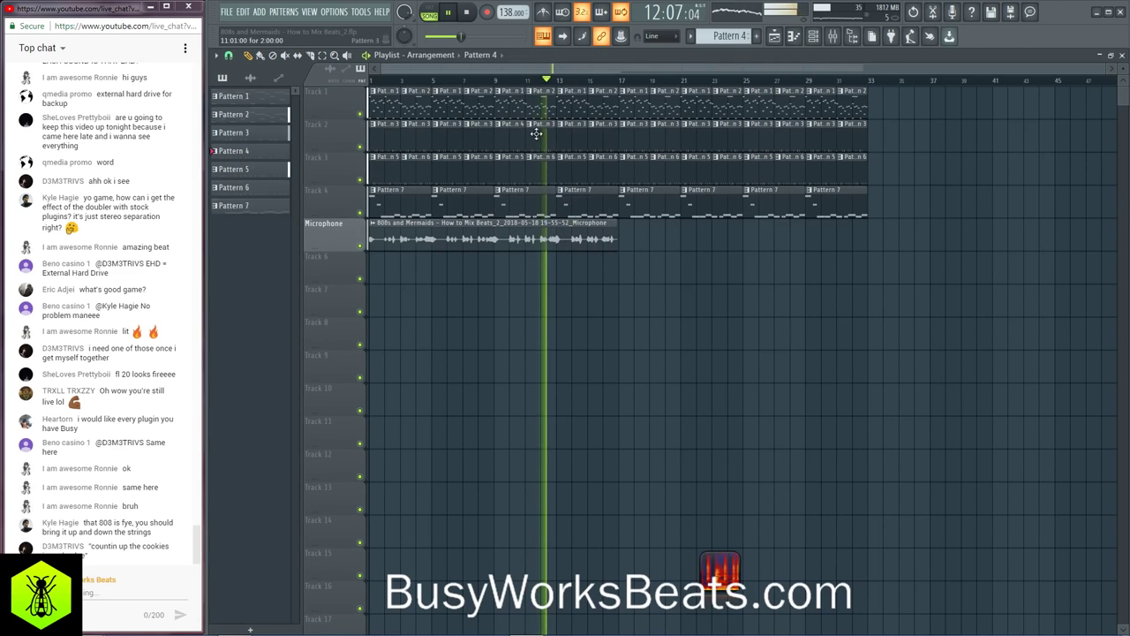
left_click(529, 124)
mouse_move(566, 157)
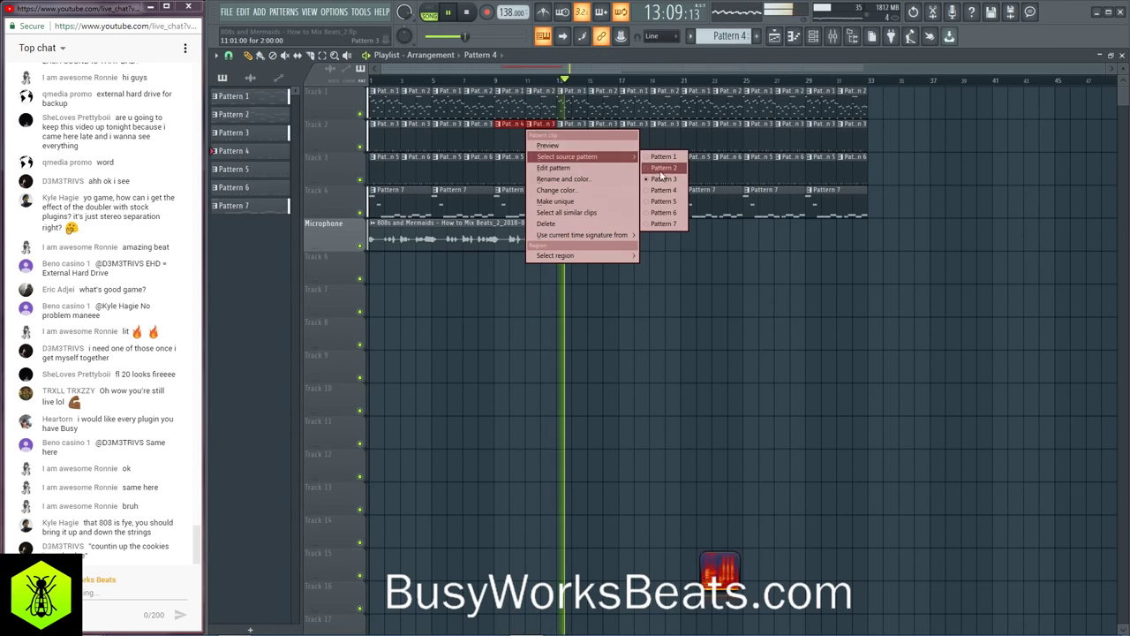
left_click(662, 190)
left_click(813, 37)
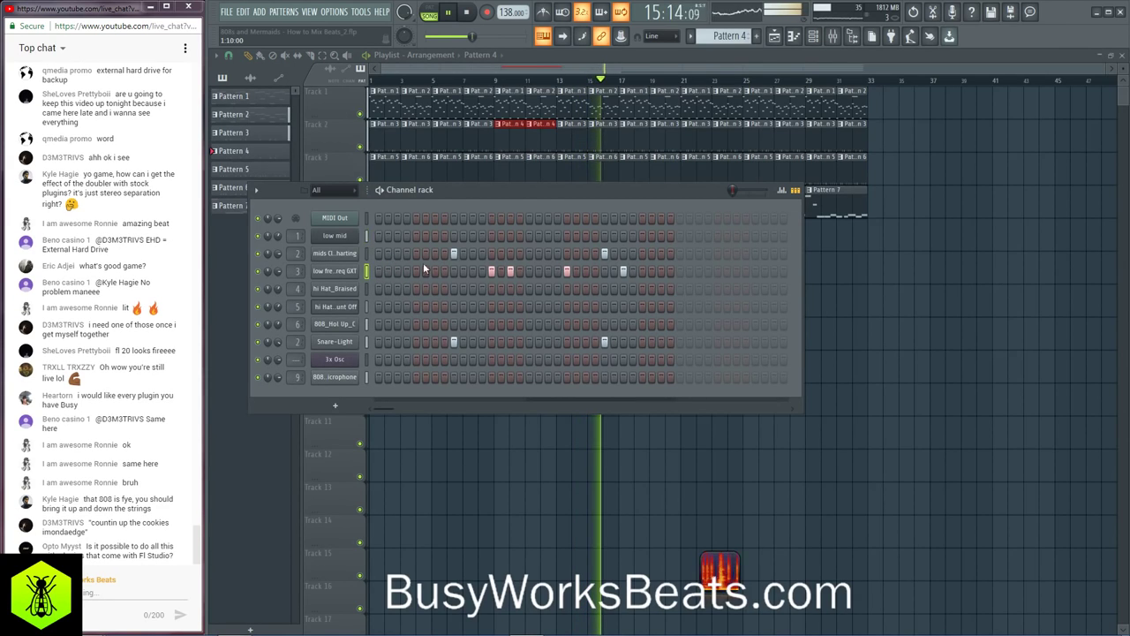
key("F6")
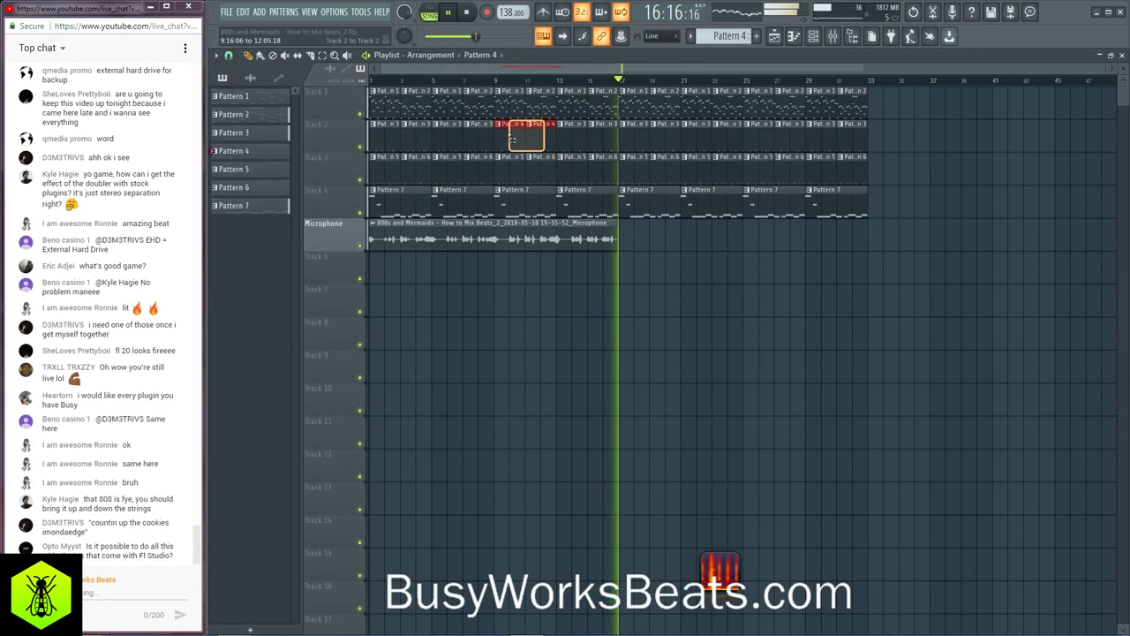
Step: Undo the misplaced copy at bars 19 to 22 on Track 2 and place the two Pattern 4 clips at bars 21 to 24
left_click_drag(652, 126, 712, 126)
key("space")
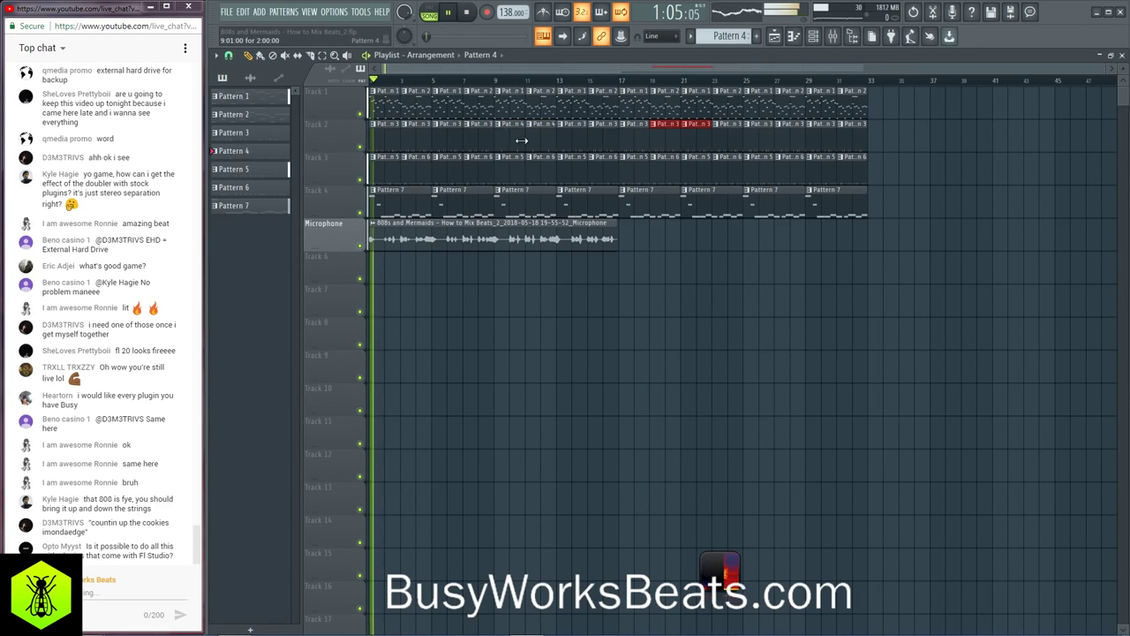
key("ctrl+z")
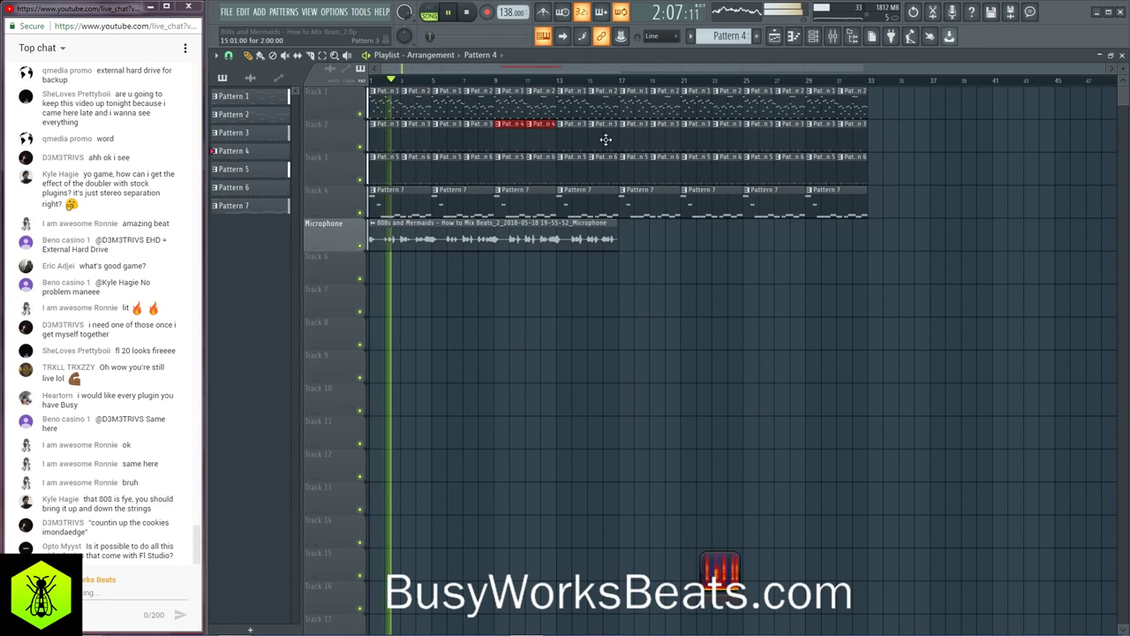
key("ctrl+z")
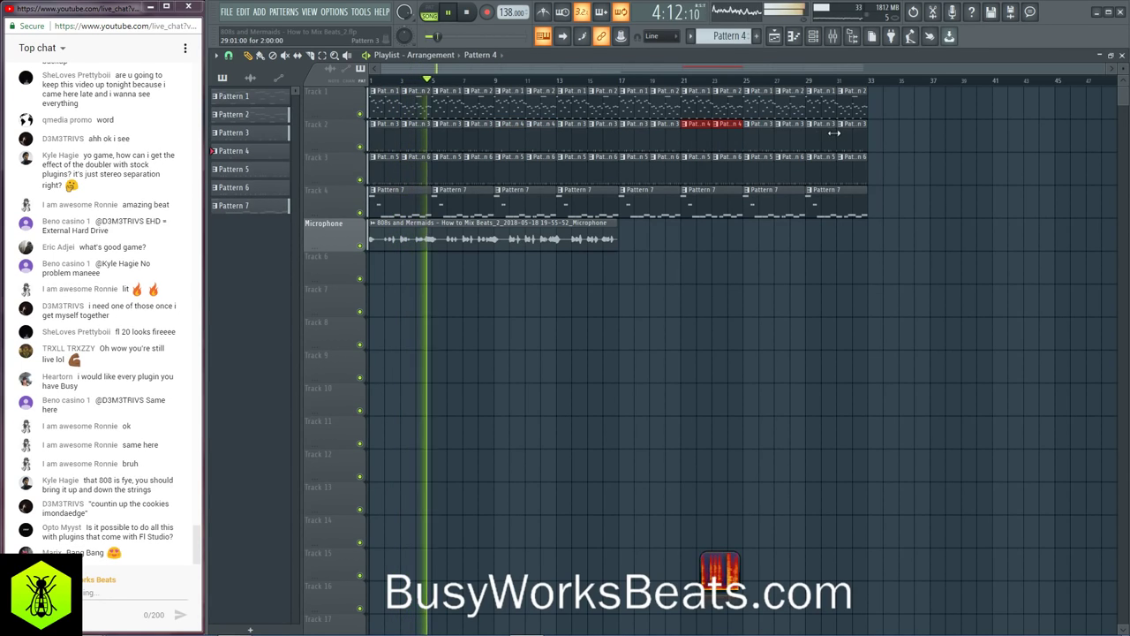
Step: Load Wave Candy into slot 5 of Insert 9, enlarge its display, and switch it to Spectrum mode
left_click(837, 37)
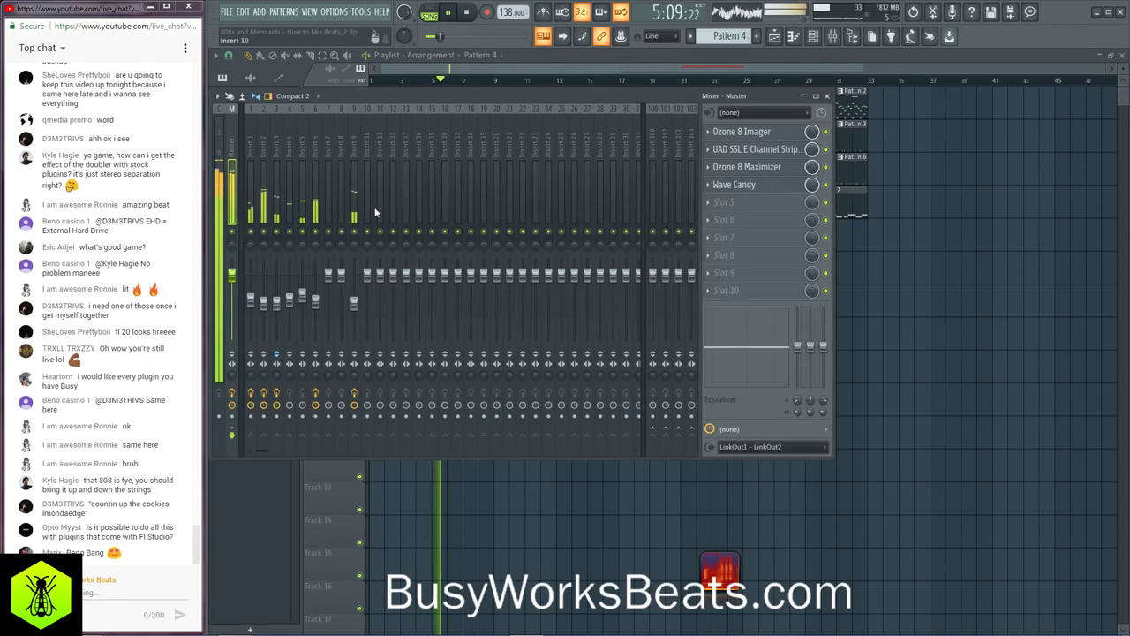
left_click(356, 136)
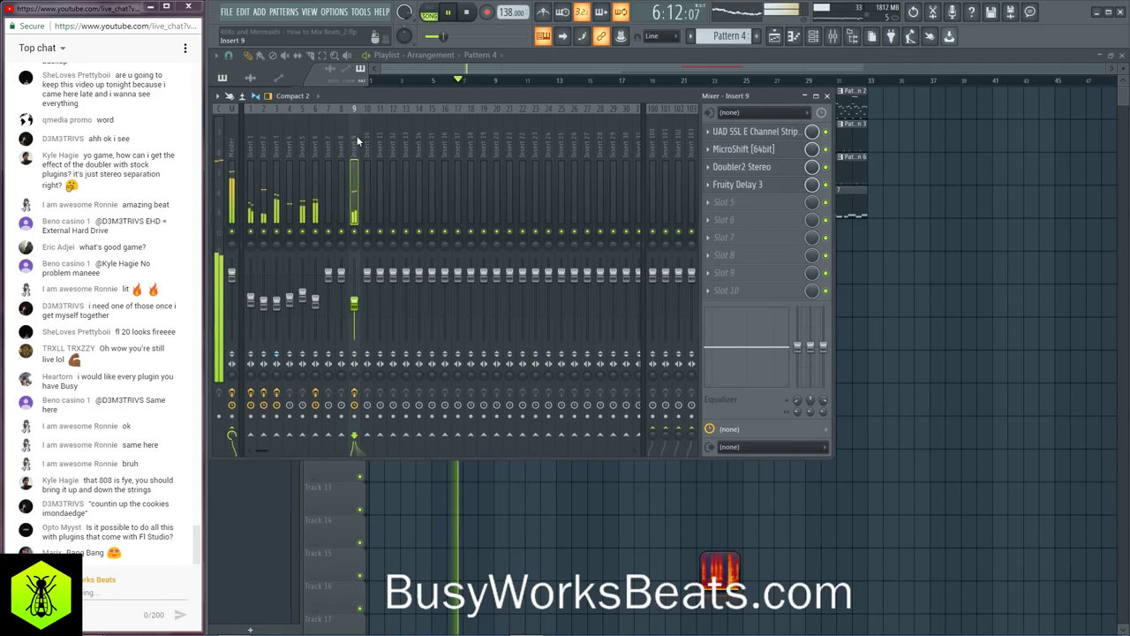
left_click(752, 207)
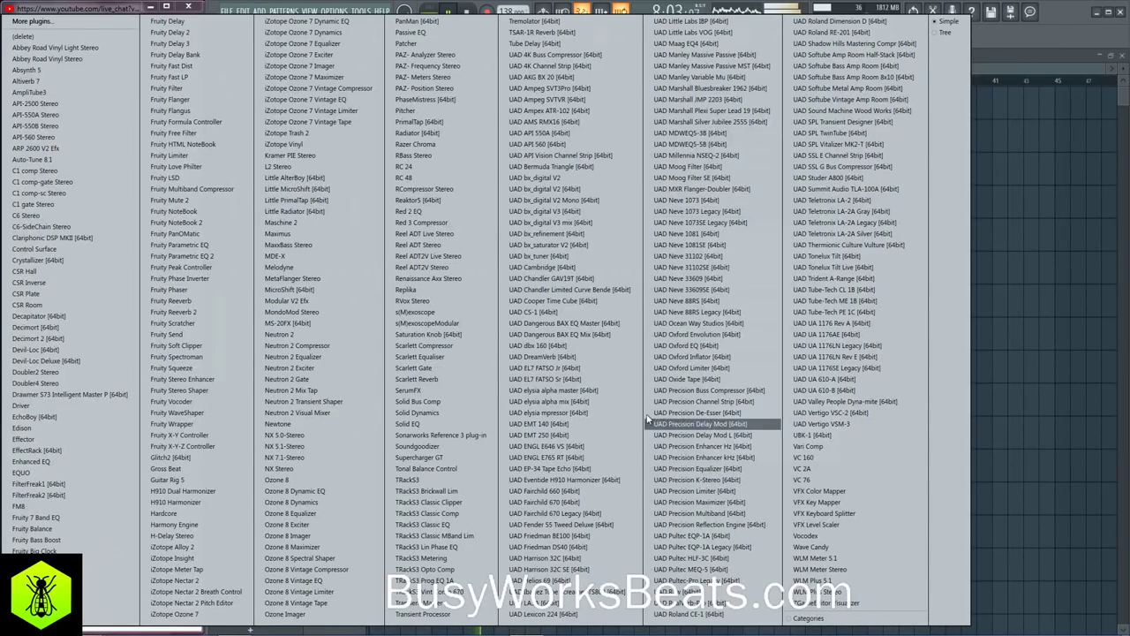
left_click(820, 547)
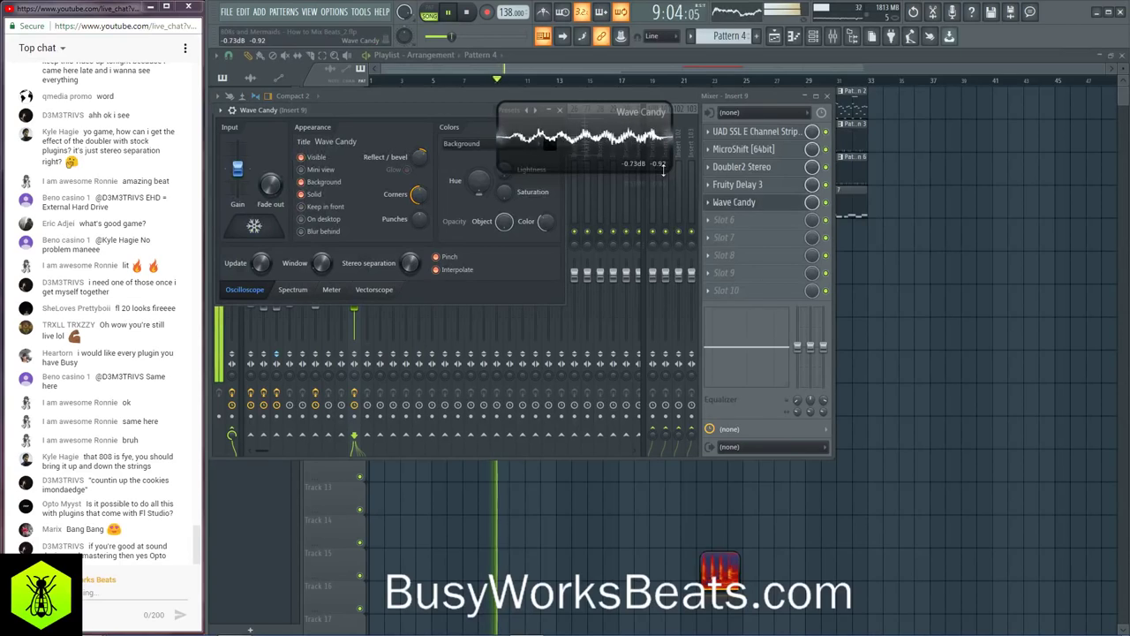
left_click_drag(691, 203, 1014, 560)
left_click(293, 289)
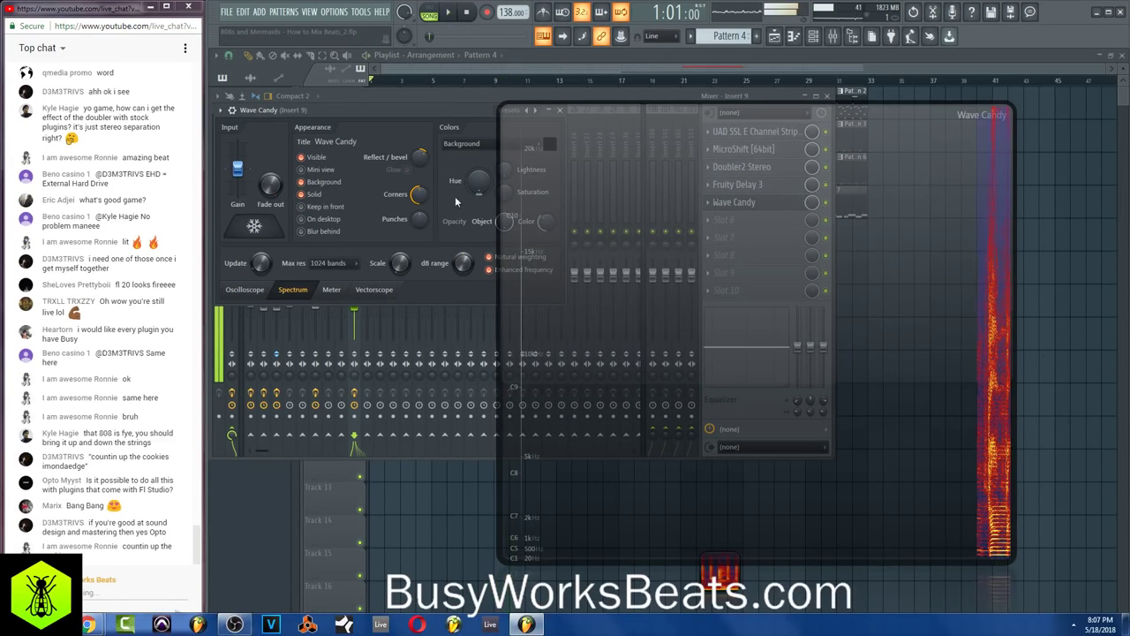
left_click_drag(429, 108, 374, 112)
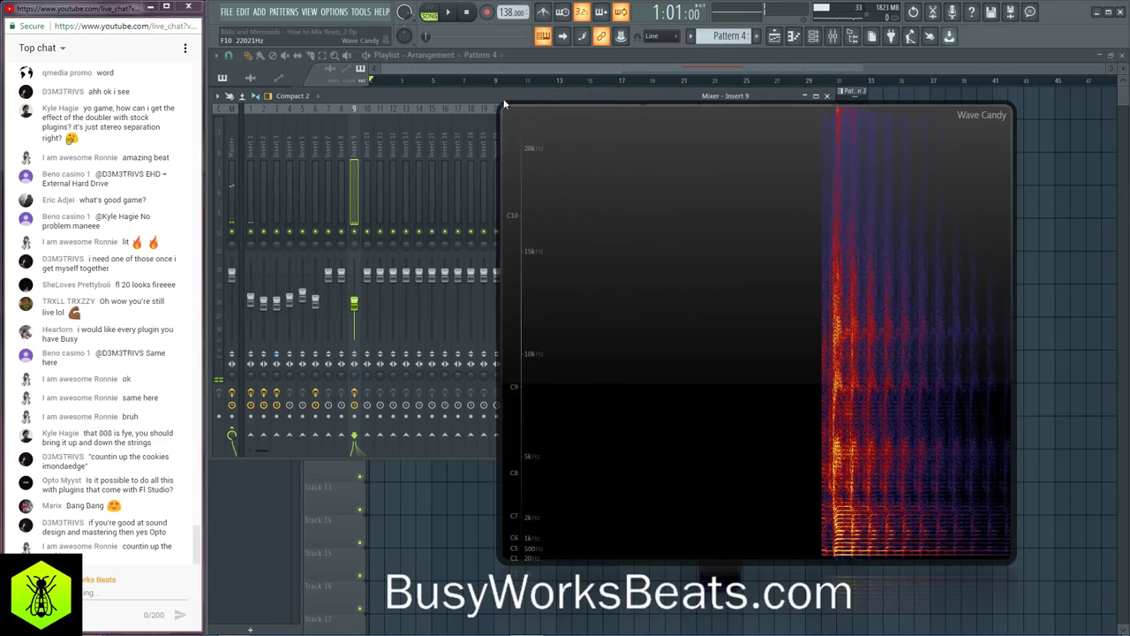
Step: Move the Wave Candy display clear of the mixer tracks and raise the Microphone mixer track's fader
left_click_drag(619, 240, 639, 450)
scroll(560, 135, "down", 15)
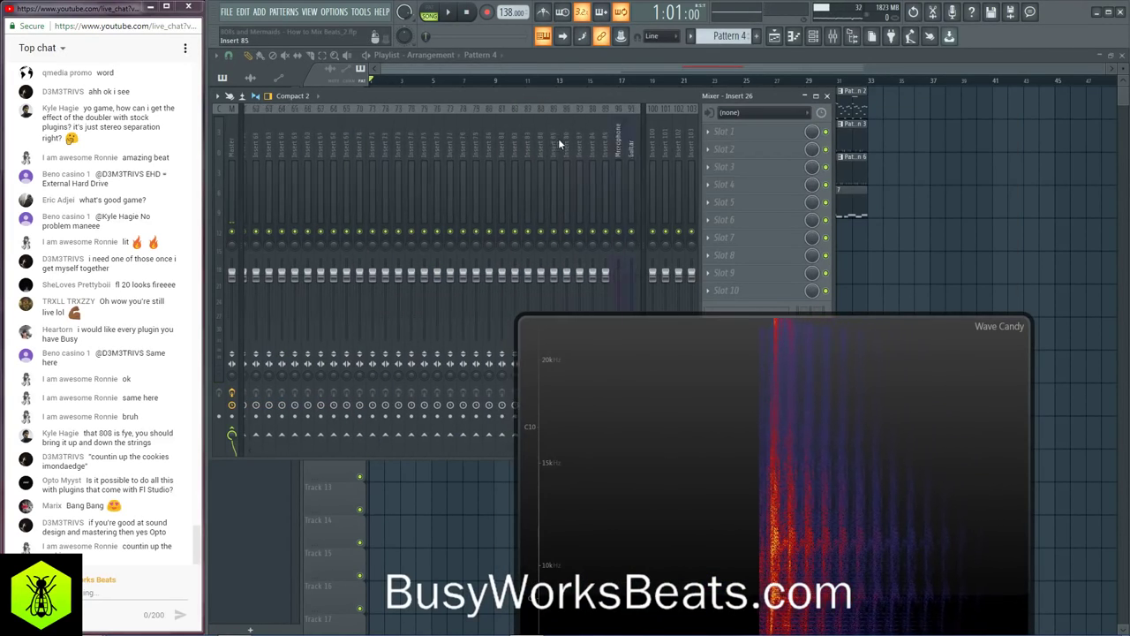
left_click_drag(394, 338, 394, 274)
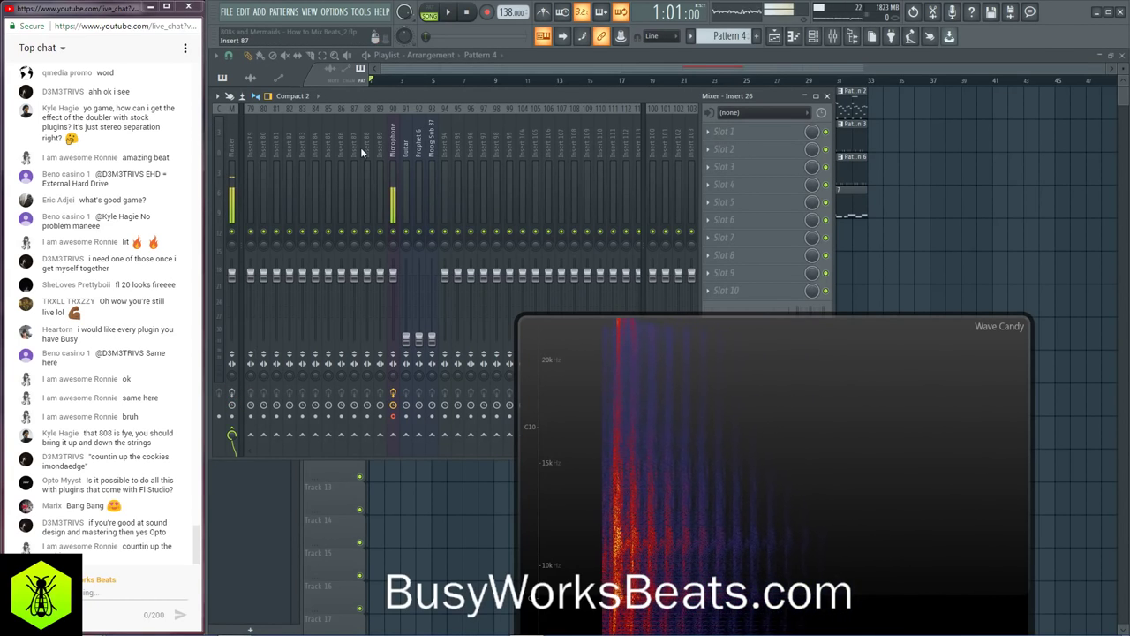
Step: Reselect Insert 9, bring the Wave Candy display fully into view, and play the song to examine the vocal's spectrum
scroll(365, 139, "up", 4)
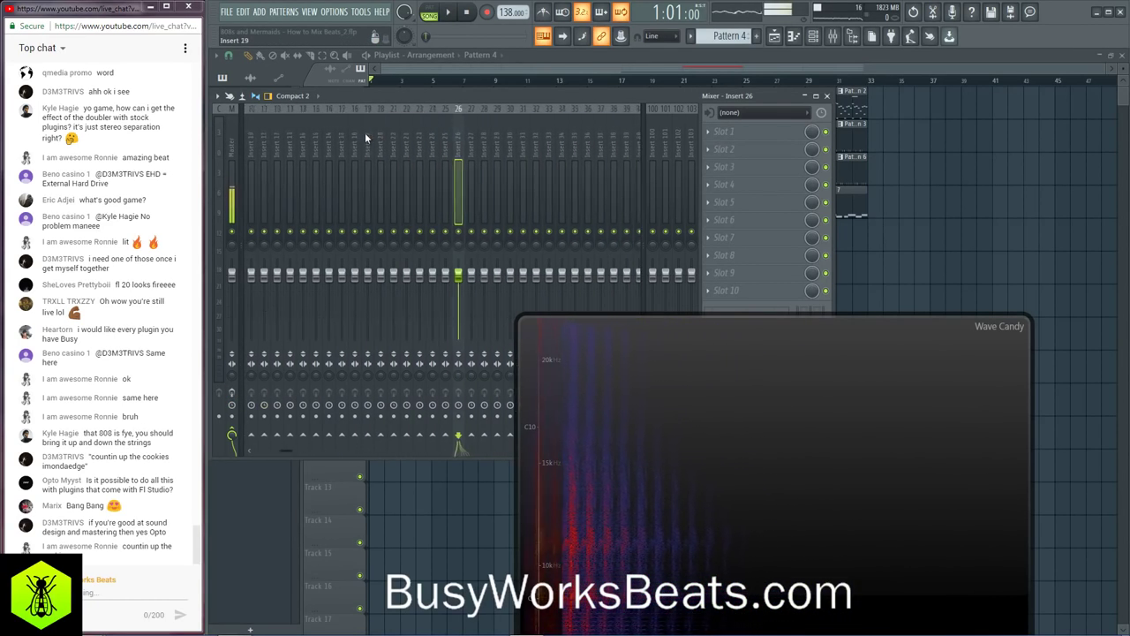
scroll(364, 132, "up", 20)
key("space")
left_click(318, 148)
left_click_drag(590, 331, 553, 221)
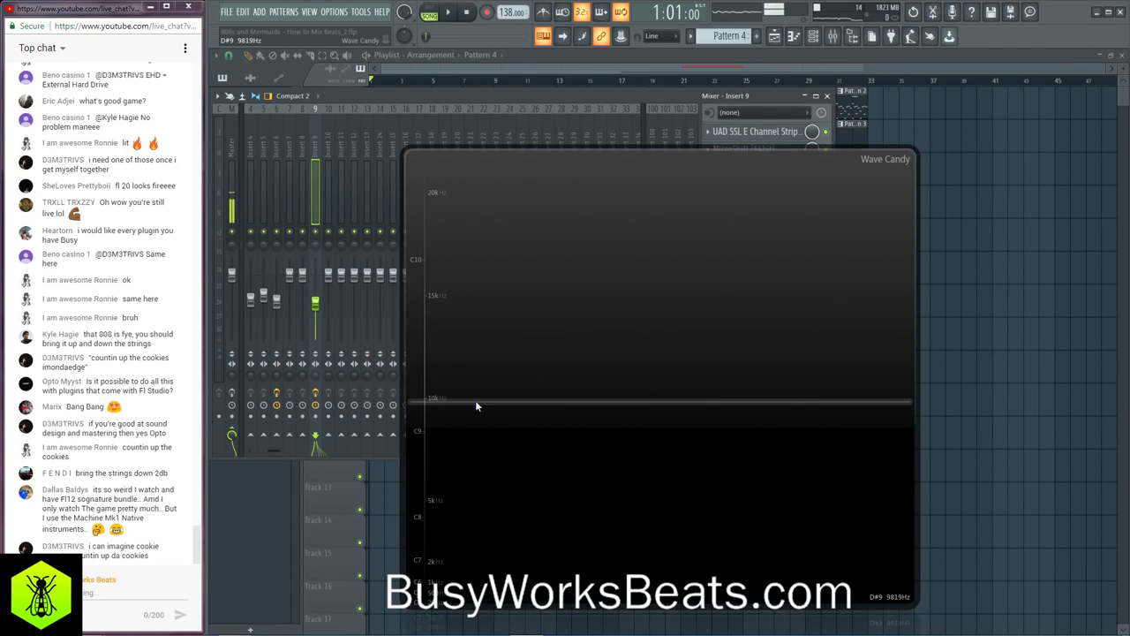
key("space")
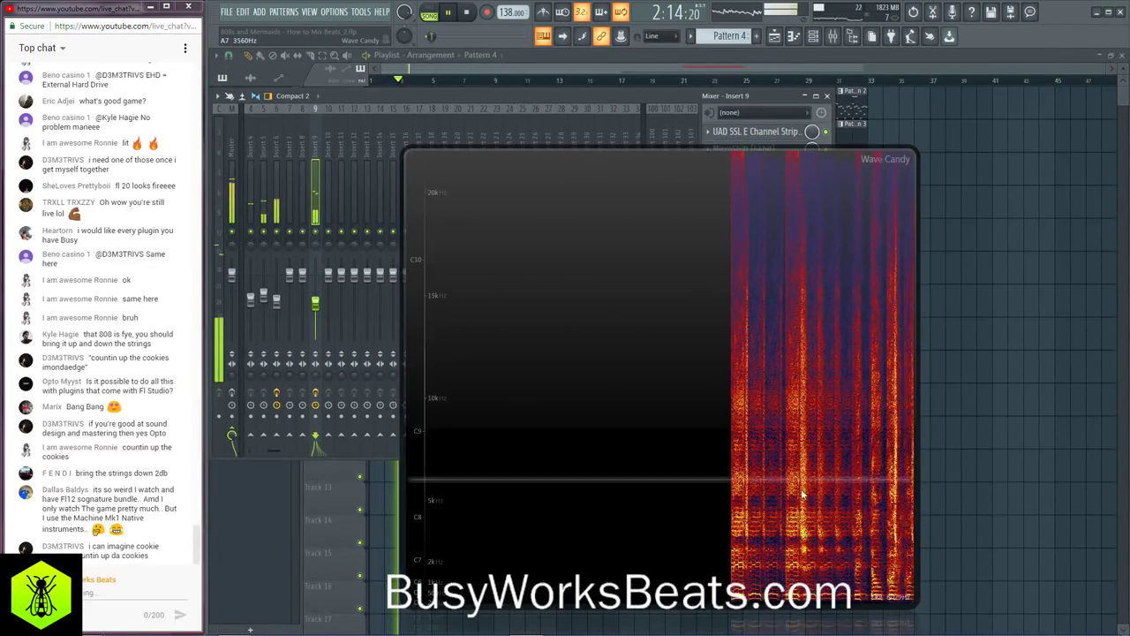
Step: Open Insert 9's SSL E Channel Strip and move the Wave Candy display off its controls while replaying the song
left_click_drag(746, 155, 746, 232)
left_click(755, 131)
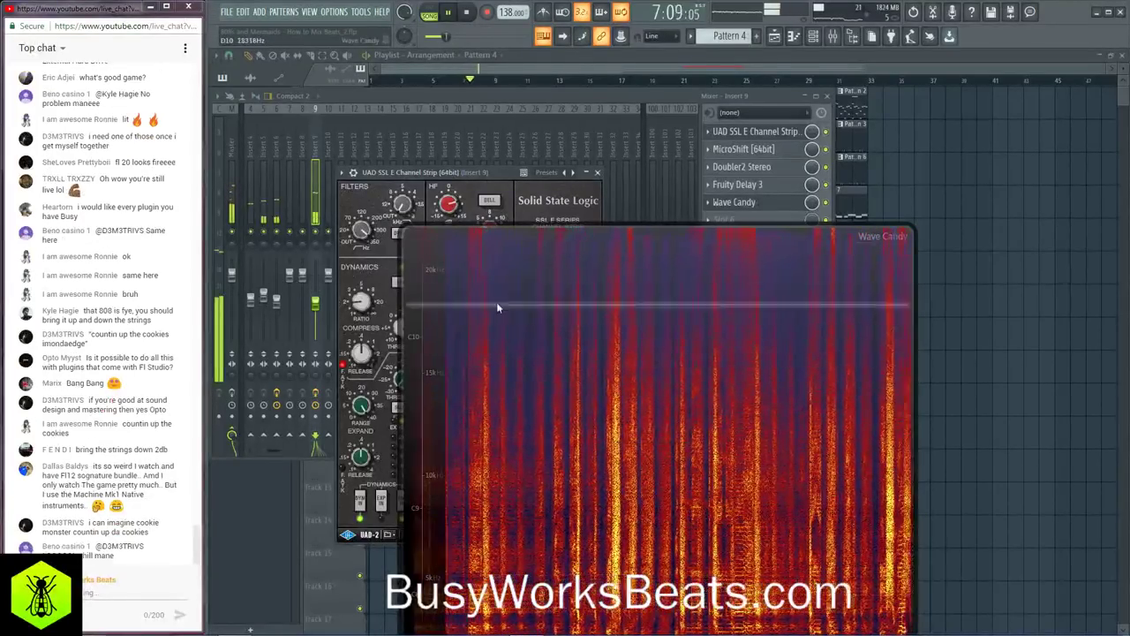
key("space")
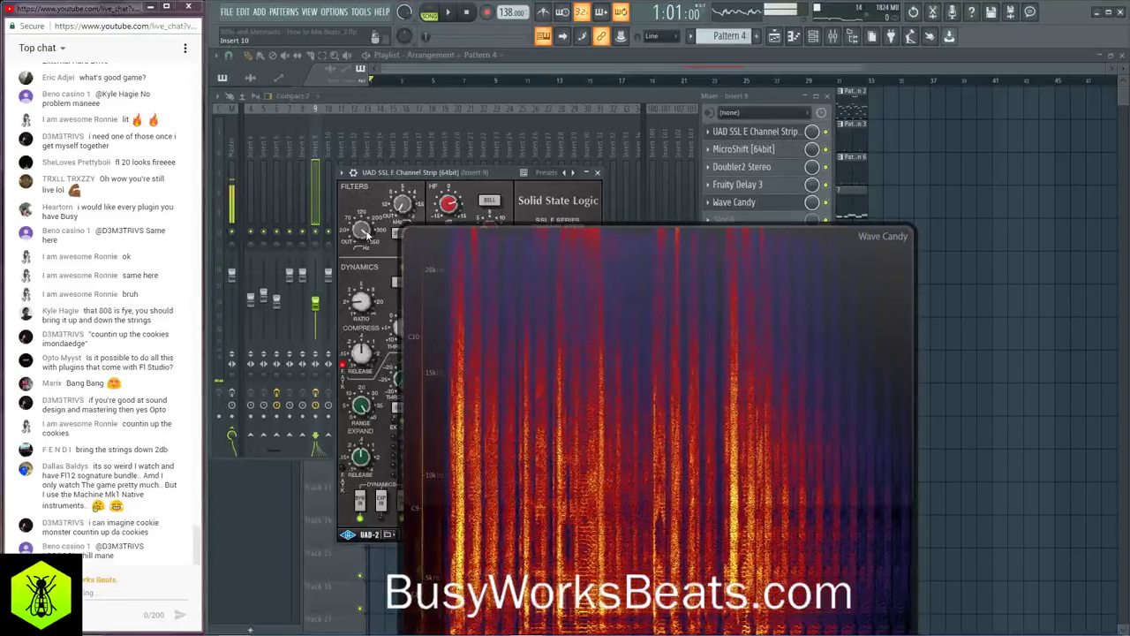
key("space")
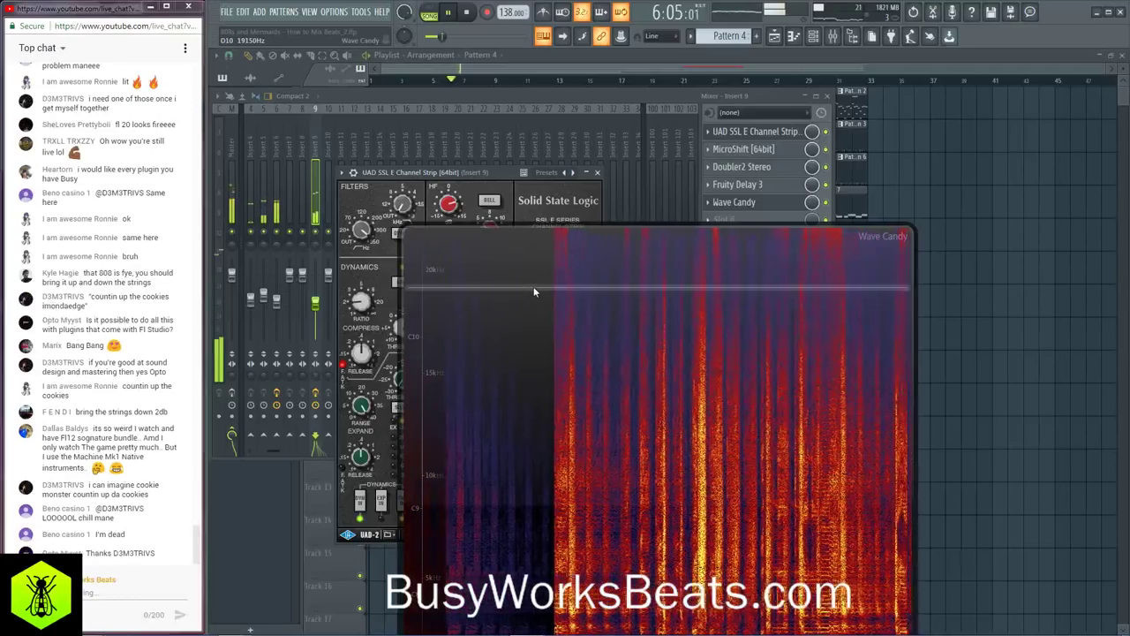
left_click_drag(577, 301, 678, 283)
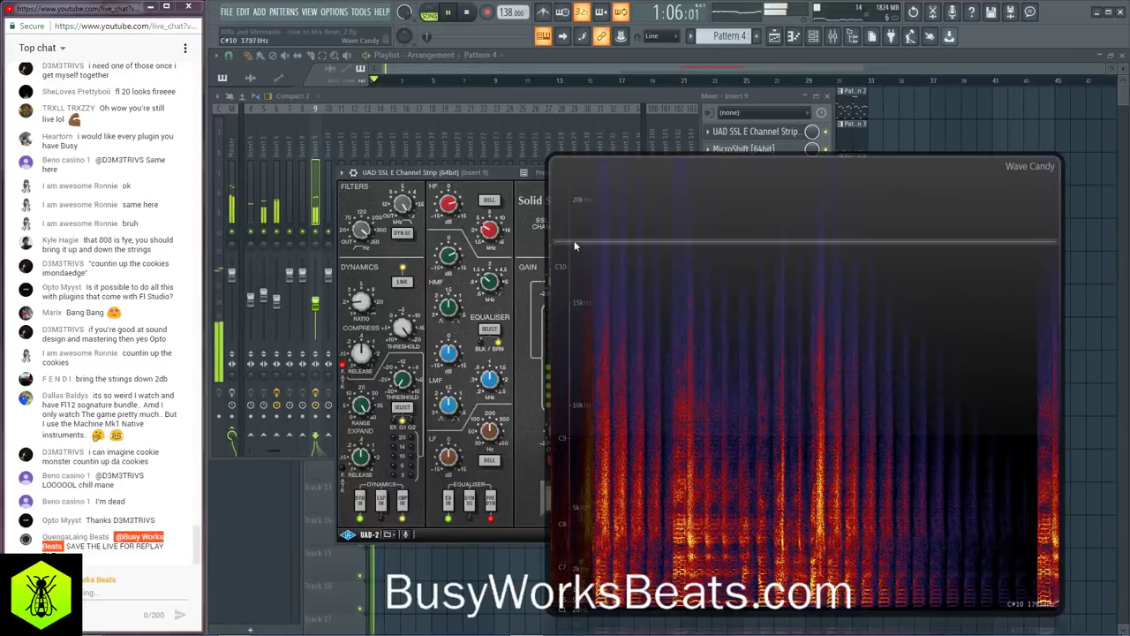
Step: Stop the song, close the Wave Candy and SSL E Channel Strip windows, and move the mixer clear of the pattern list
left_click_drag(492, 173, 430, 164)
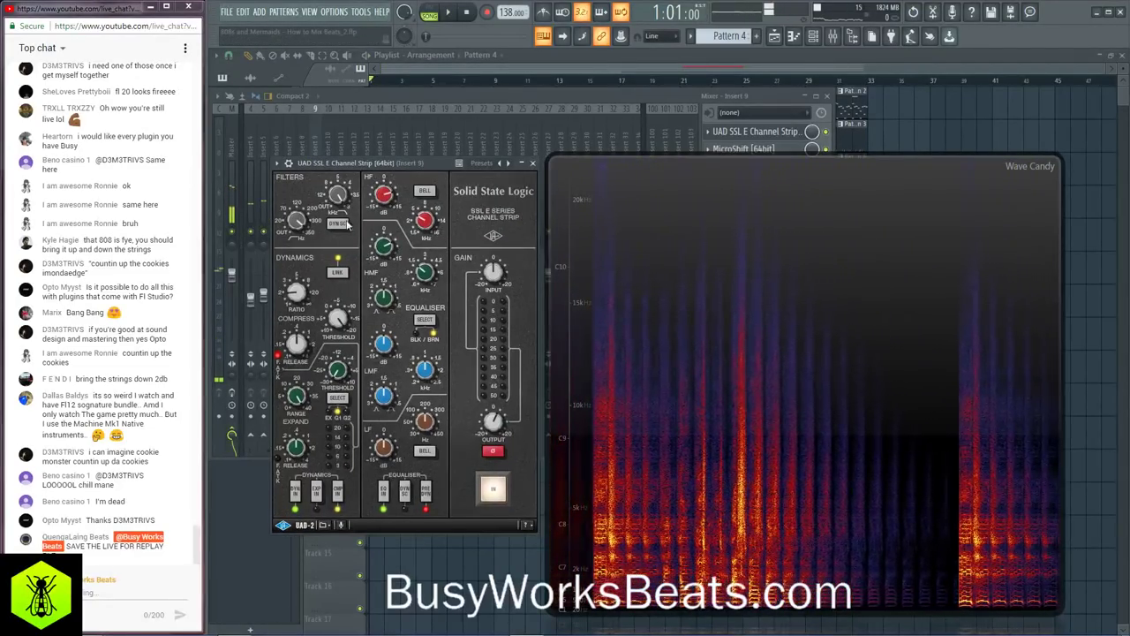
key("space")
key("Escape")
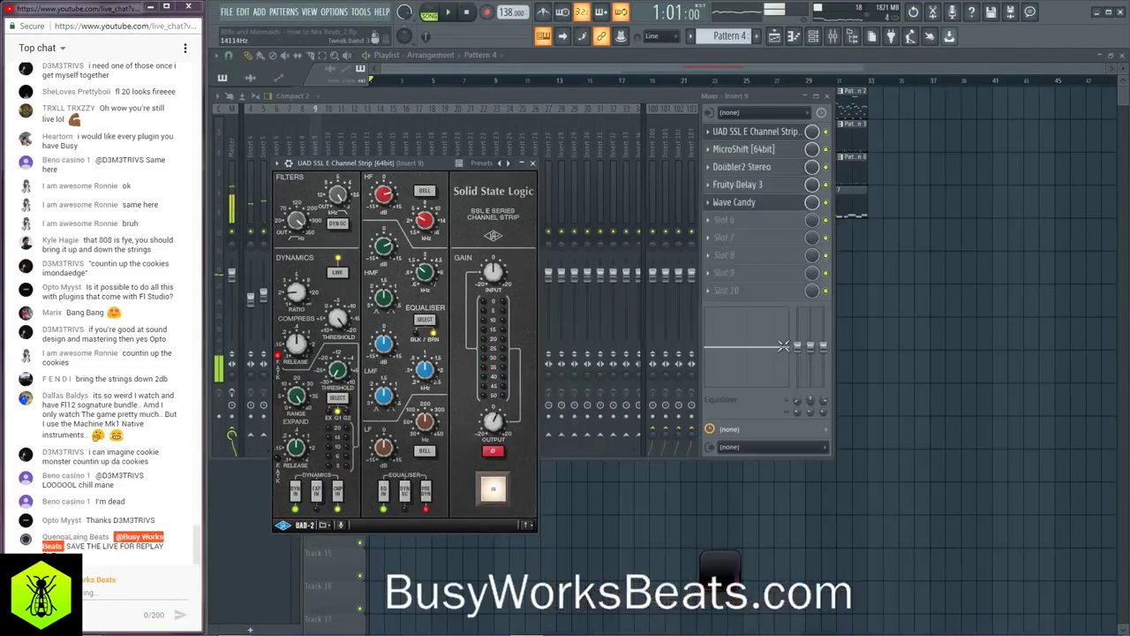
left_click(534, 165)
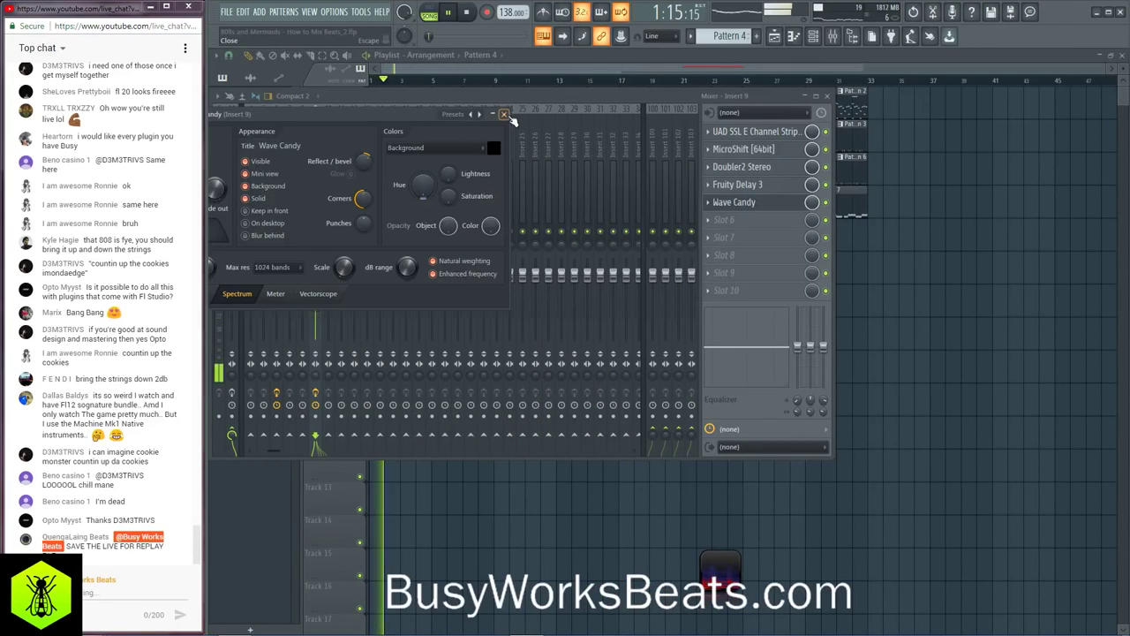
left_click(510, 123)
left_click_drag(413, 97, 510, 113)
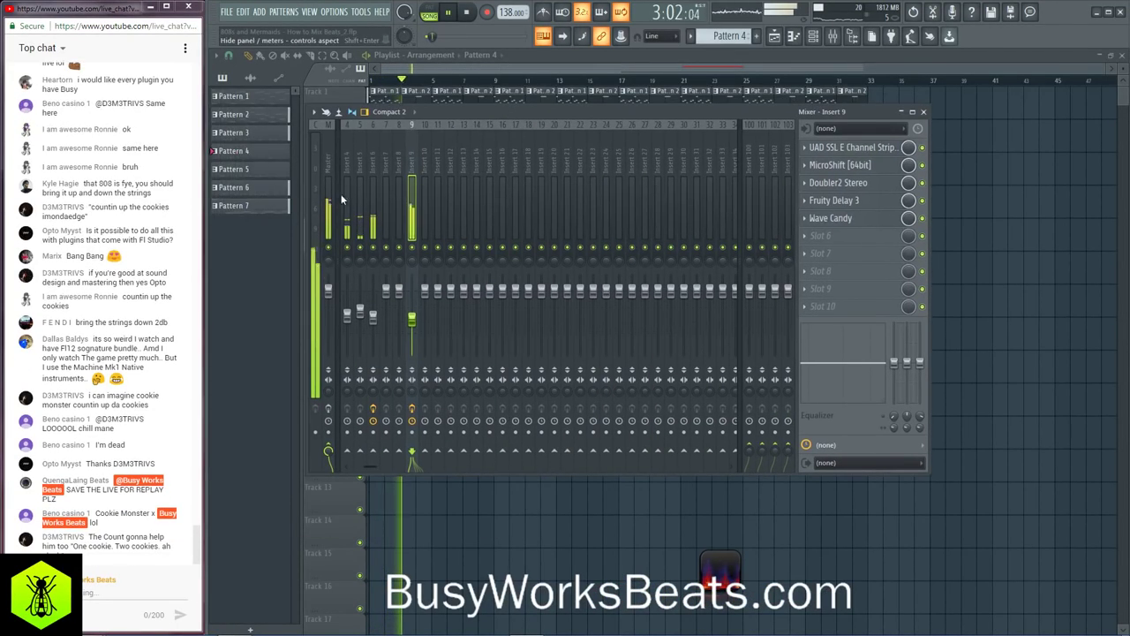
Step: Find the Microphone mixer track, lower its fader to minimum, and leave the song stopped
left_click(330, 389)
key("space")
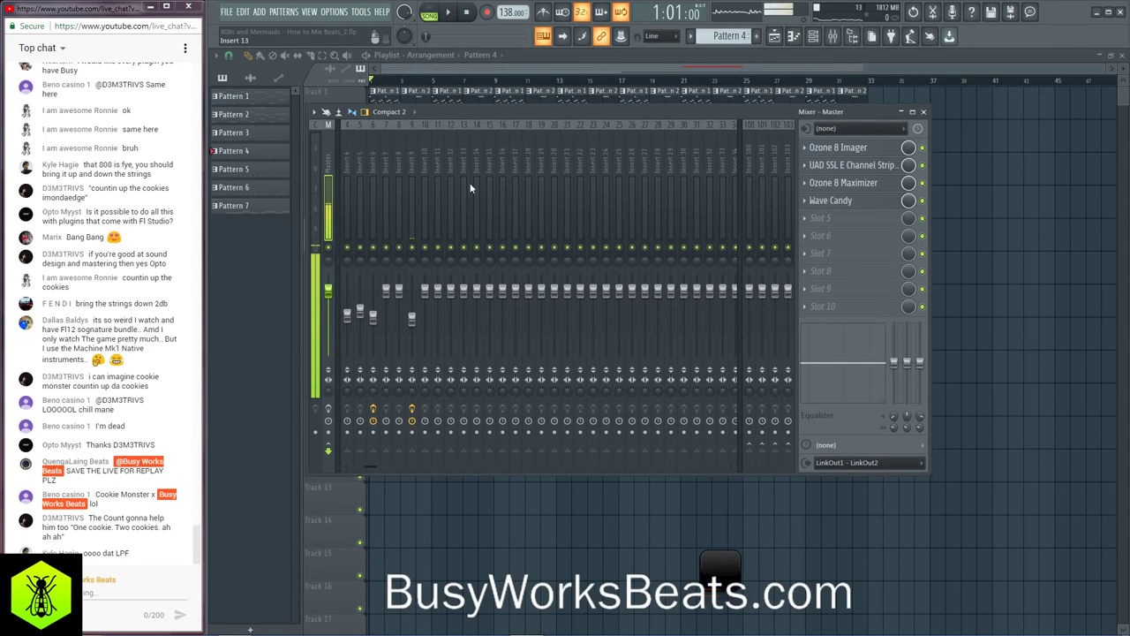
scroll(475, 177, "down", 10)
scroll(475, 159, "down", 3)
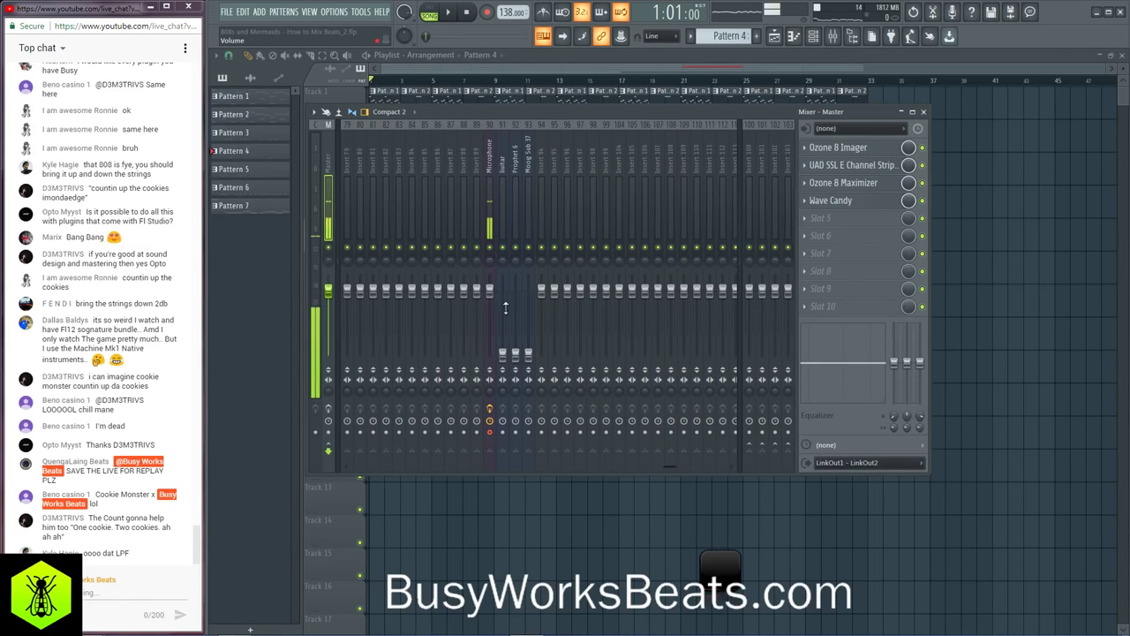
left_click(489, 177)
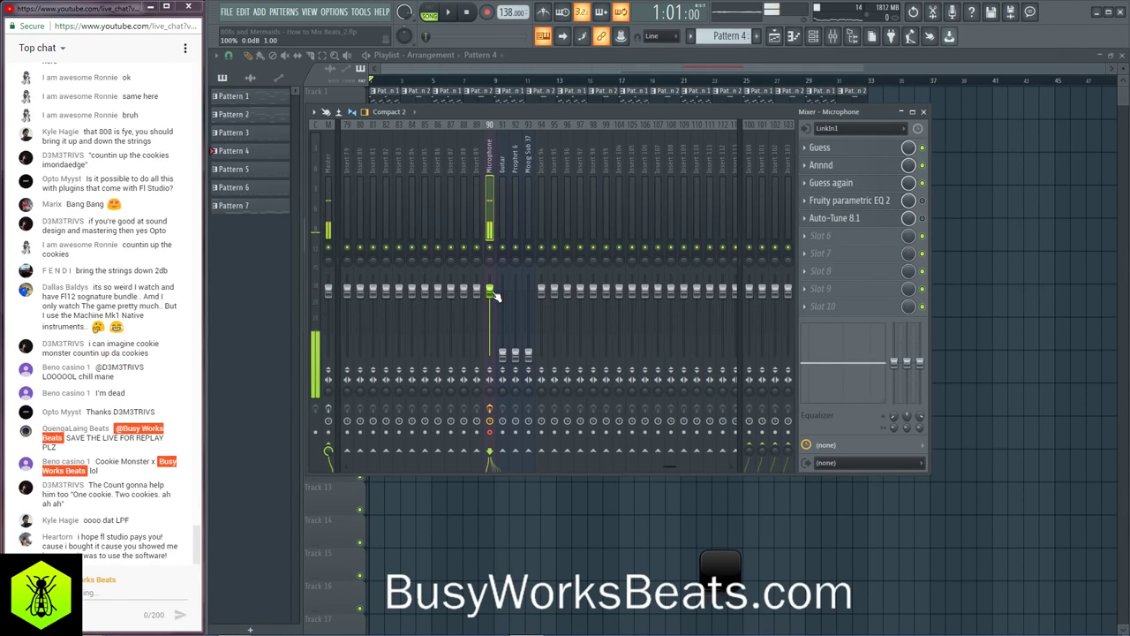
left_click_drag(496, 297, 497, 318)
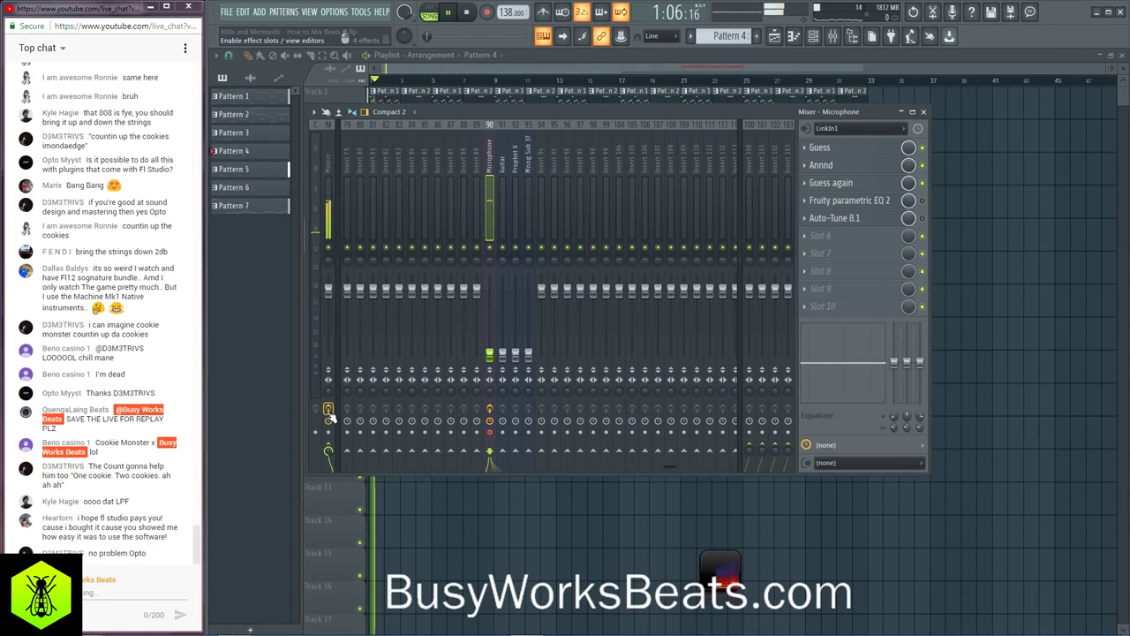
left_click(467, 12)
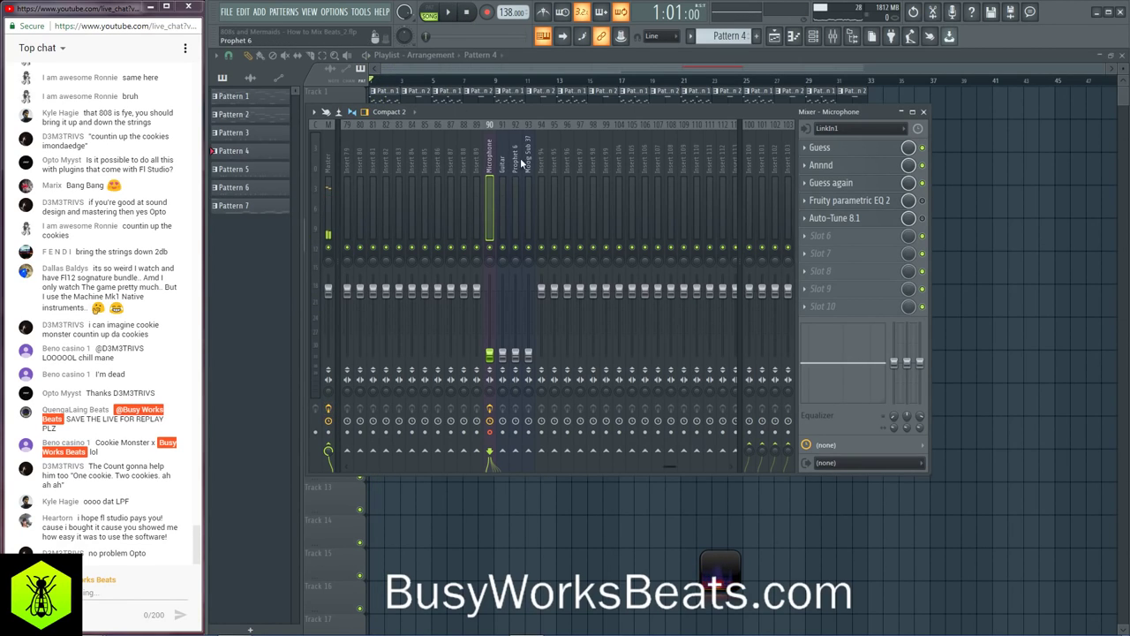
Step: Play the song and inspect the Master track's Ozone 8 Maximizer and SSL E Channel Strip
left_click(327, 161)
key("space")
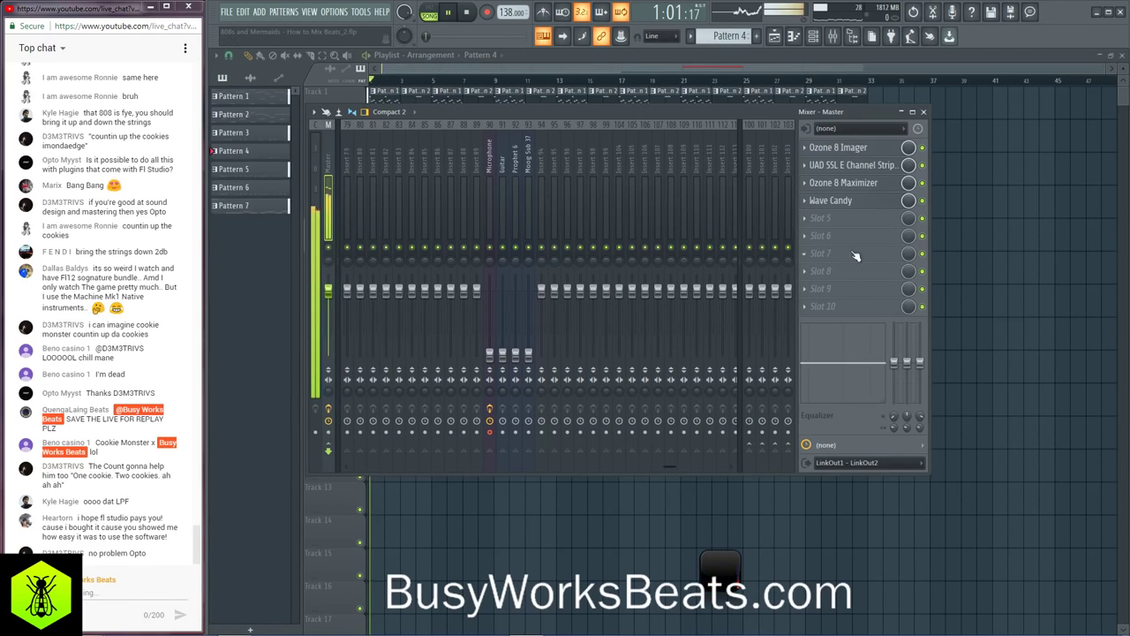
left_click(848, 182)
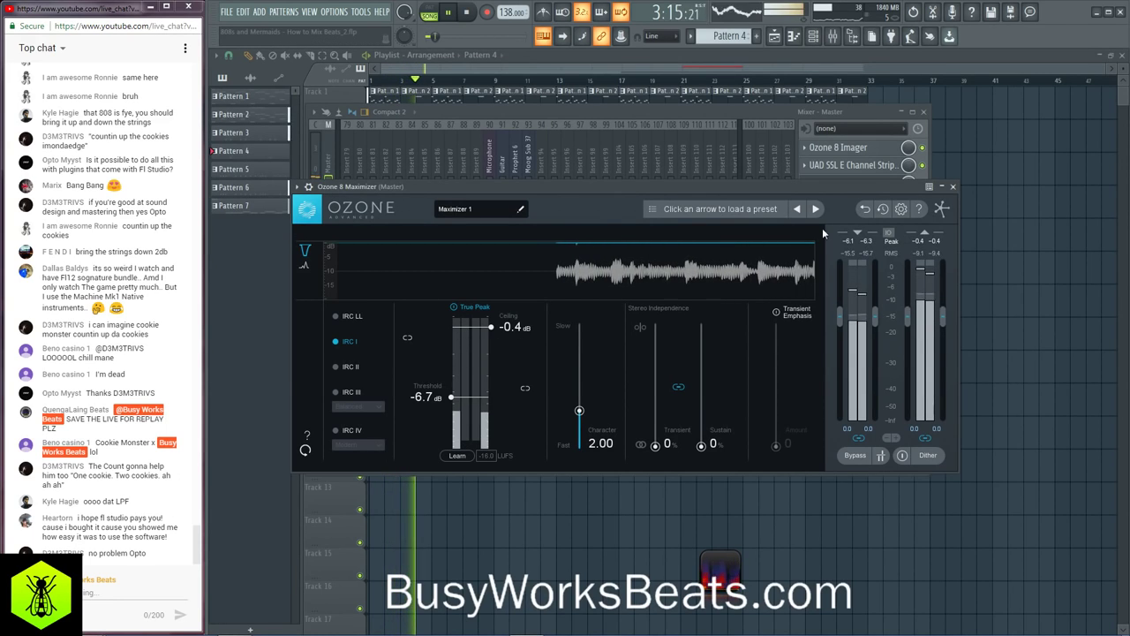
left_click(953, 186)
left_click(851, 166)
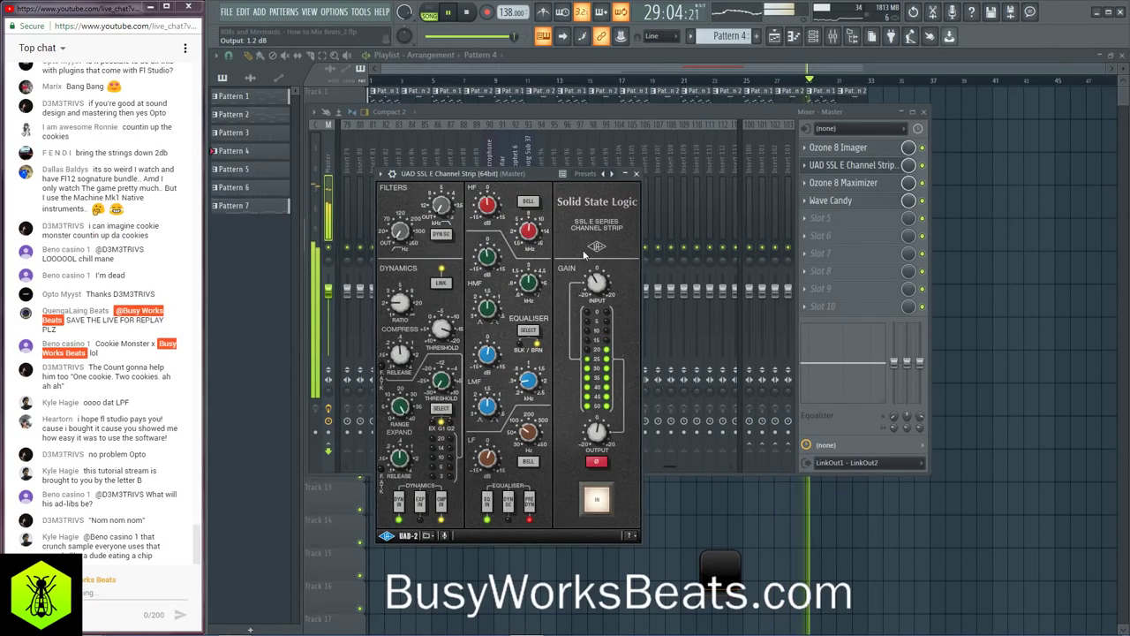
left_click(636, 173)
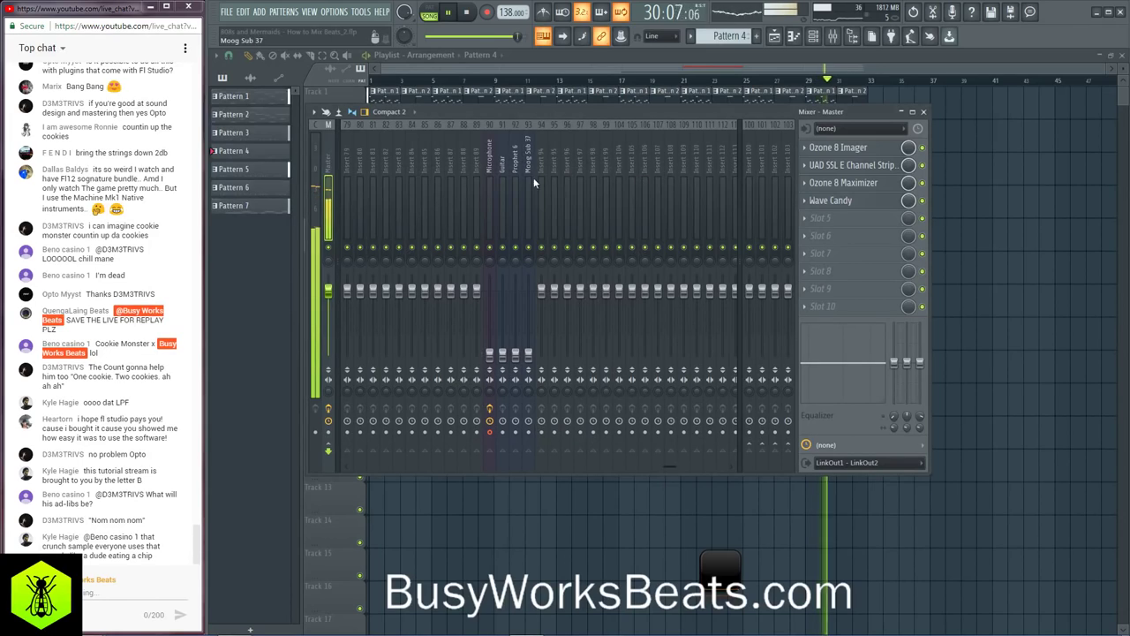
Step: Hide and reopen the mixer, select Insert 9, and disable its Wave Candy effect
key("F9")
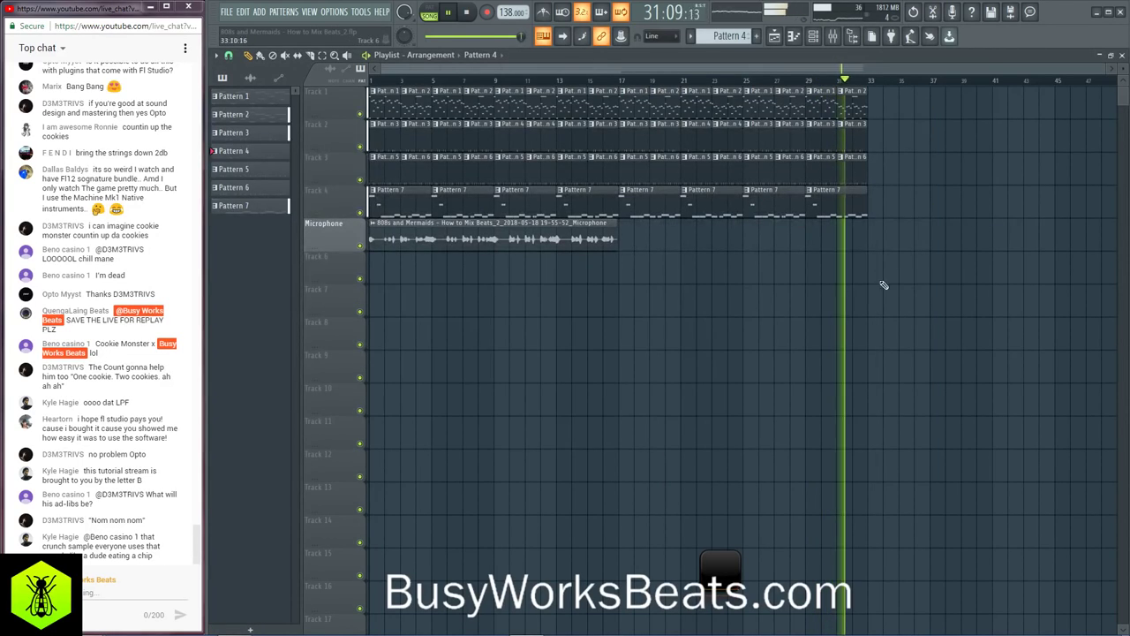
left_click(832, 40)
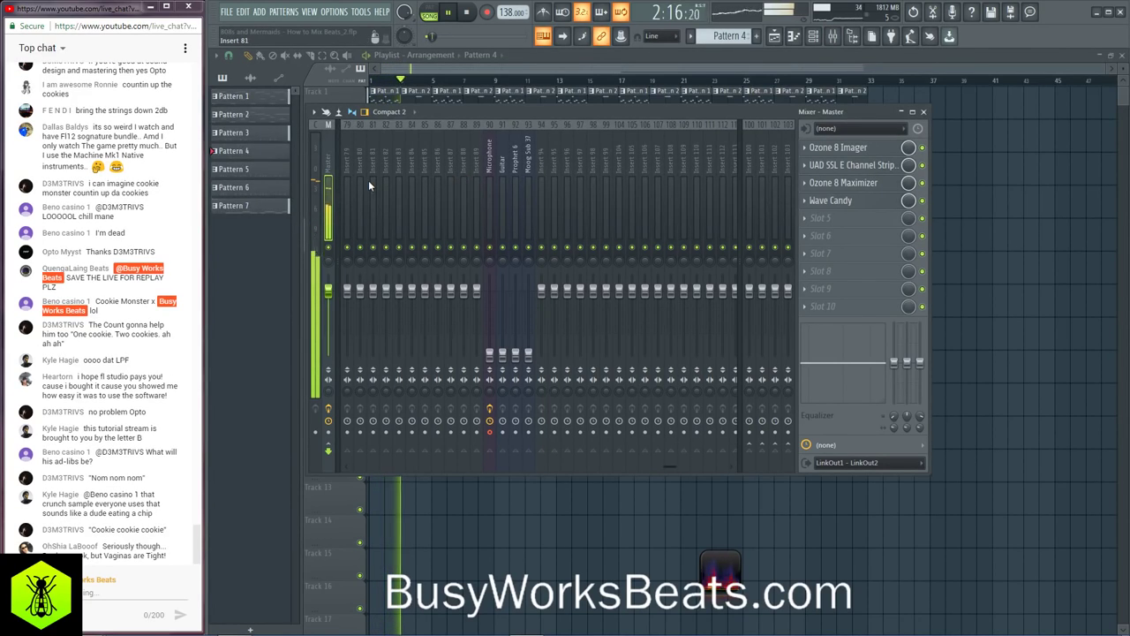
scroll(404, 176, "up", 10)
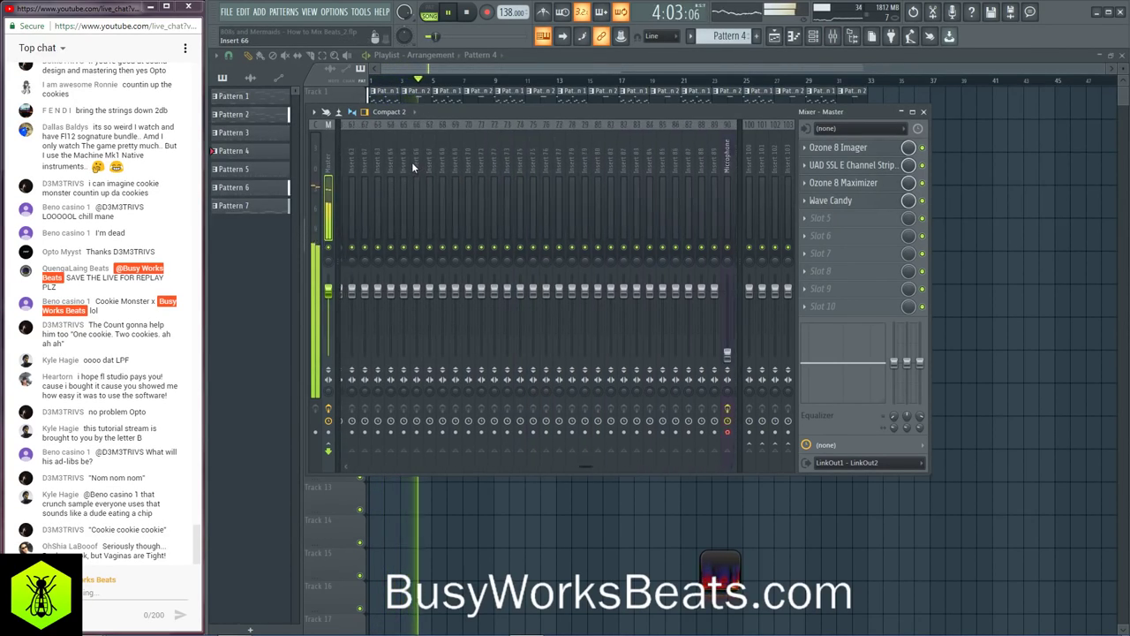
scroll(413, 168, "up", 2)
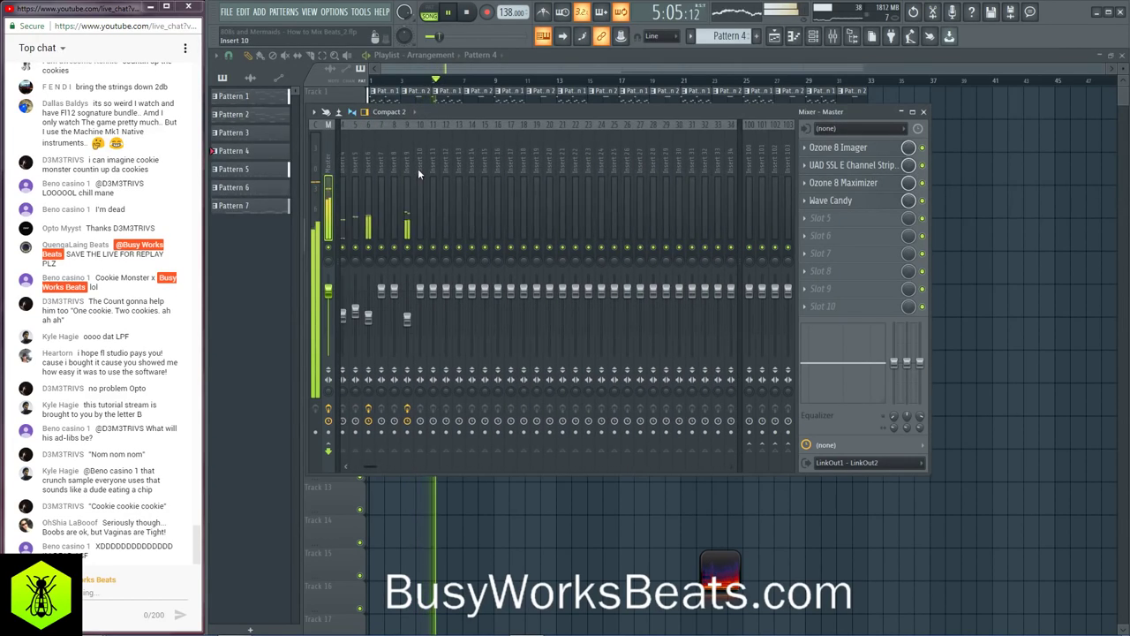
left_click(415, 168)
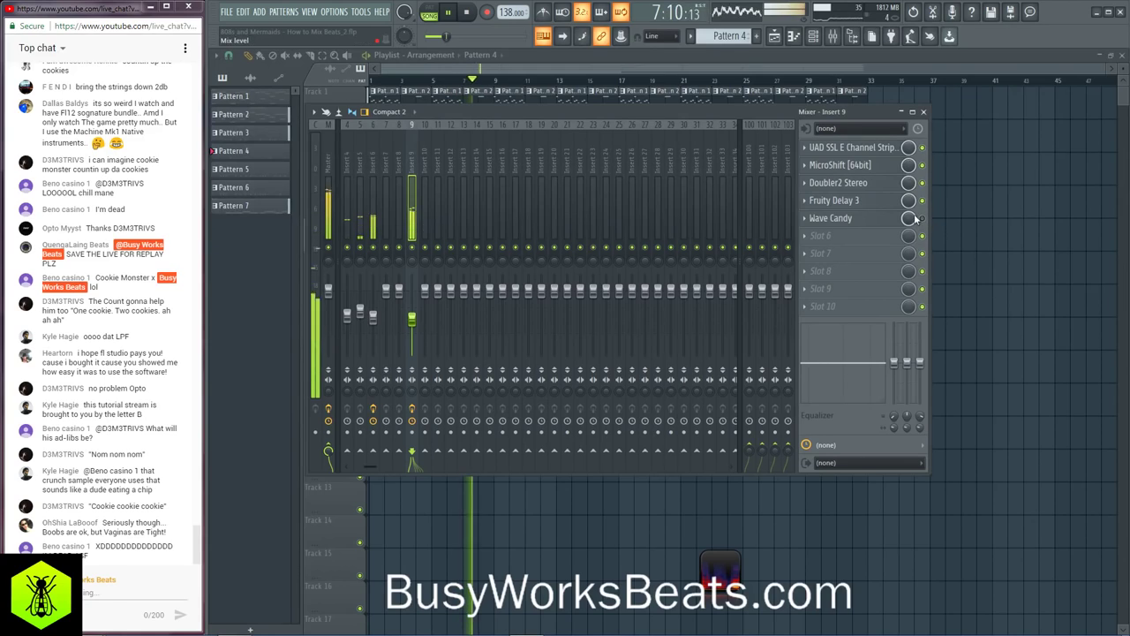
Step: Review Insert 9's Fruity Delay 3, MicroShift and SSL E Channel Strip while the song plays
left_click(880, 203)
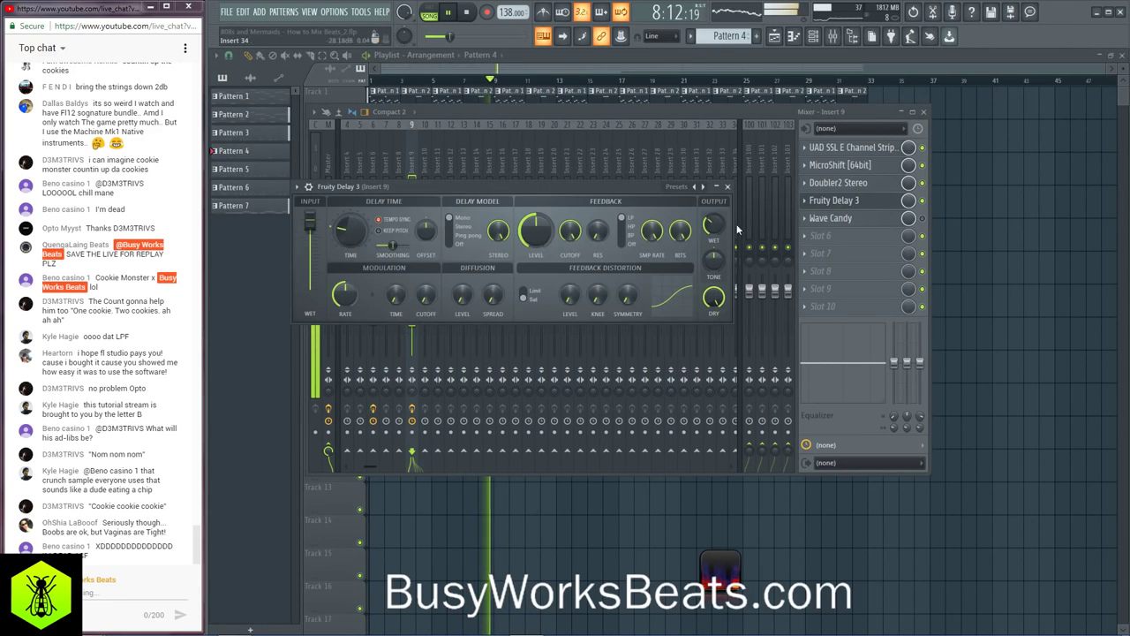
left_click(727, 187)
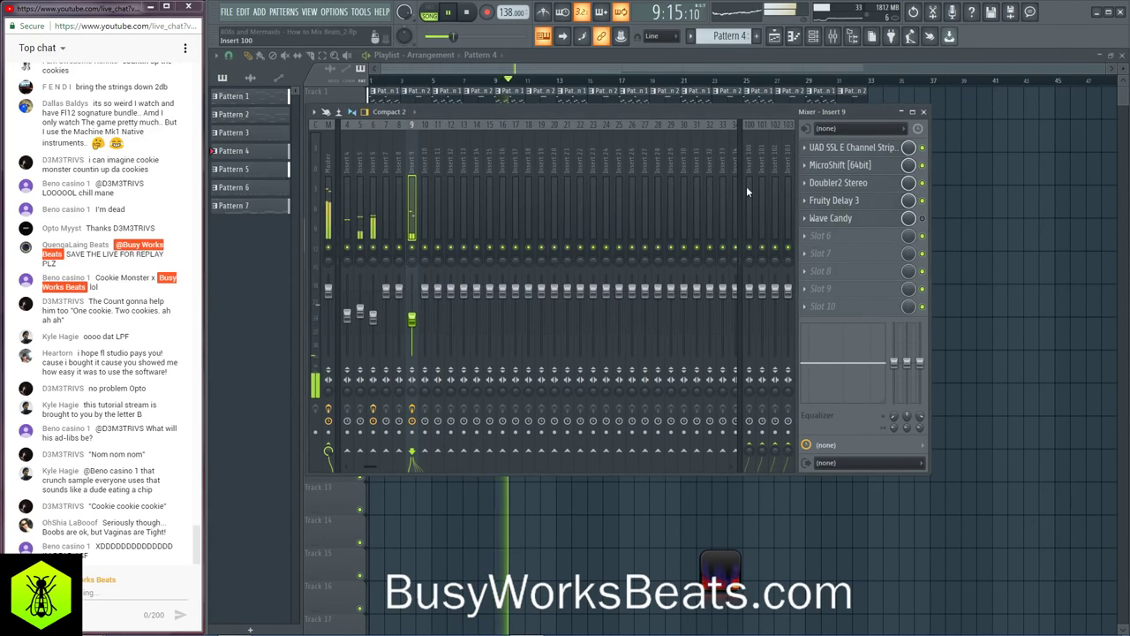
left_click(865, 166)
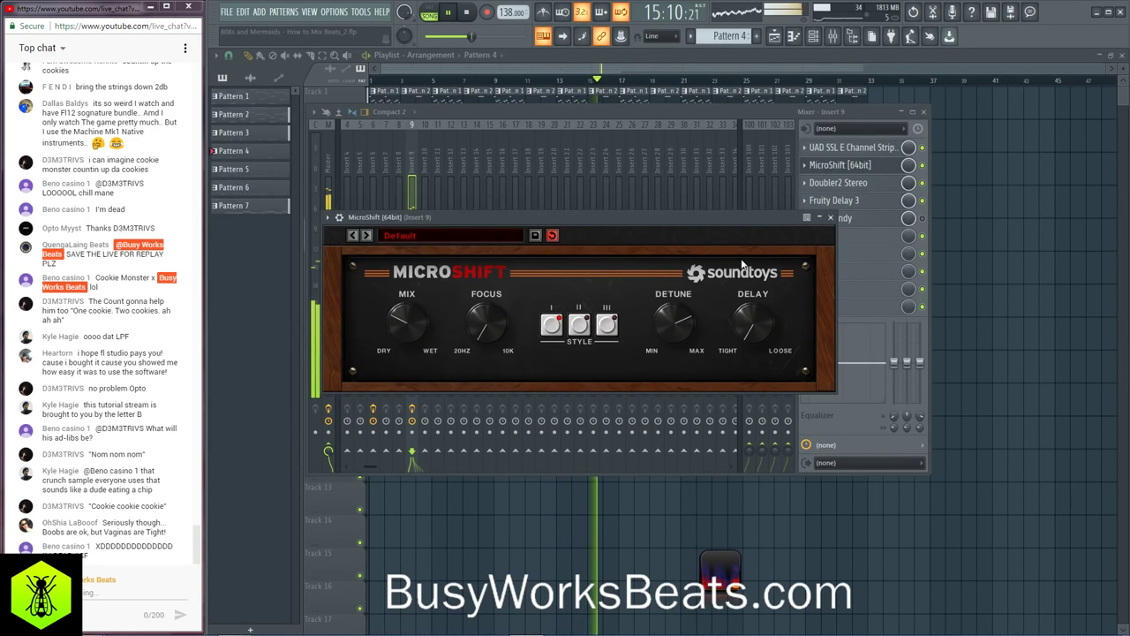
left_click(865, 165)
left_click(864, 148)
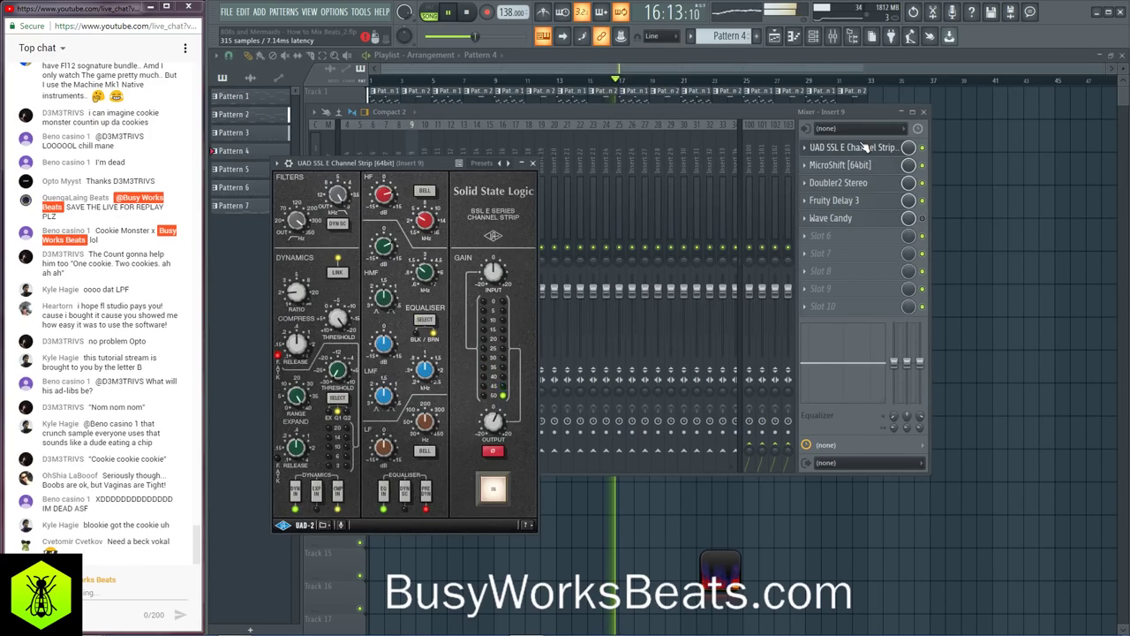
left_click(532, 163)
Step: Select the Master track, raise the Microphone mixer track's fader to its default level, and stop the song with the mixer hidden
scroll(498, 167, "down", 10)
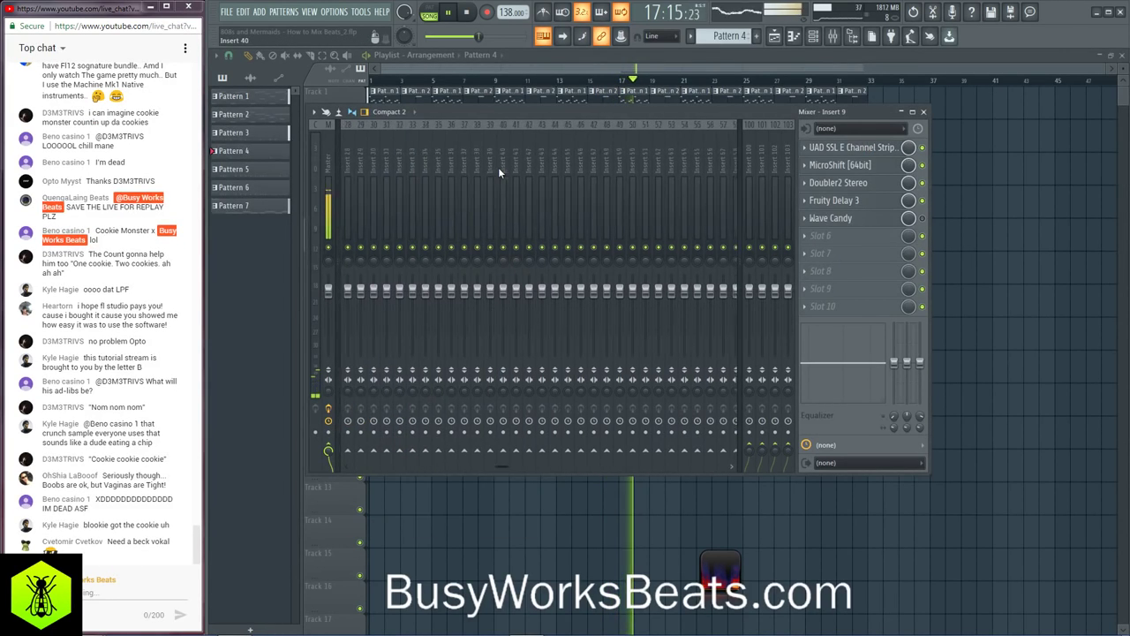
scroll(386, 144, "up", 10)
scroll(373, 160, "up", 5)
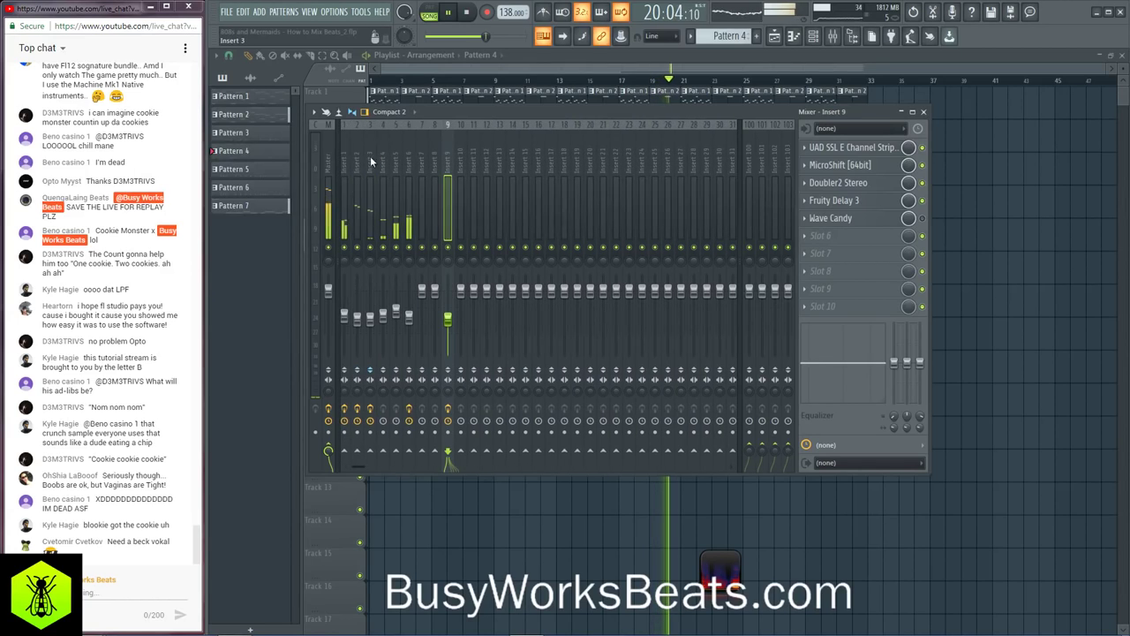
left_click(331, 159)
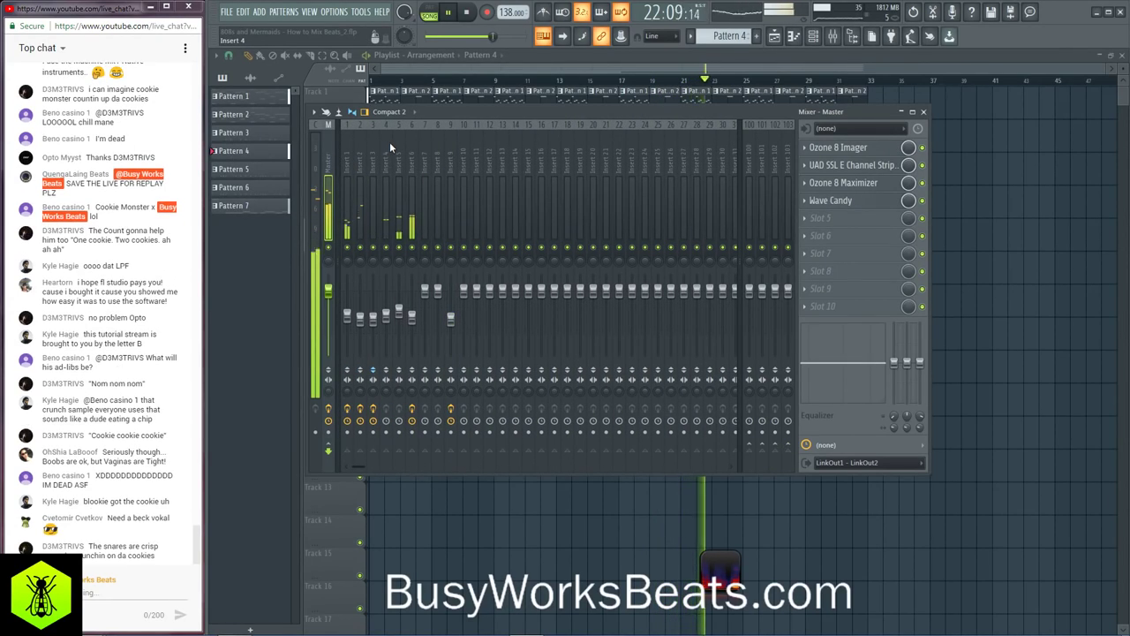
scroll(406, 148, "down", 5)
scroll(405, 144, "down", 12)
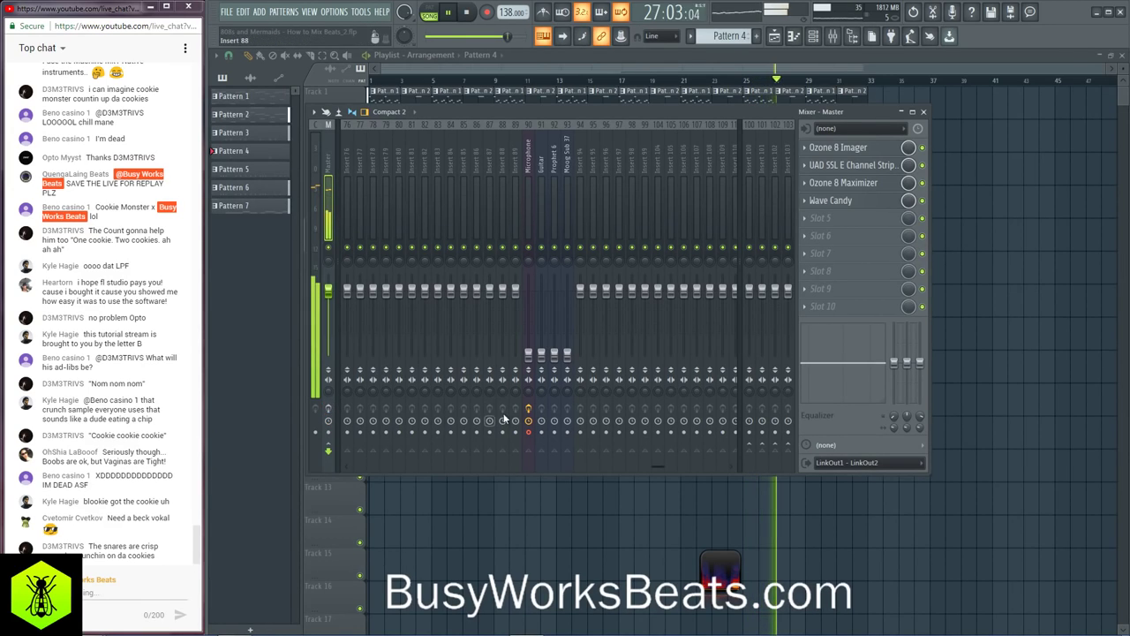
right_click(540, 357)
left_click(548, 363)
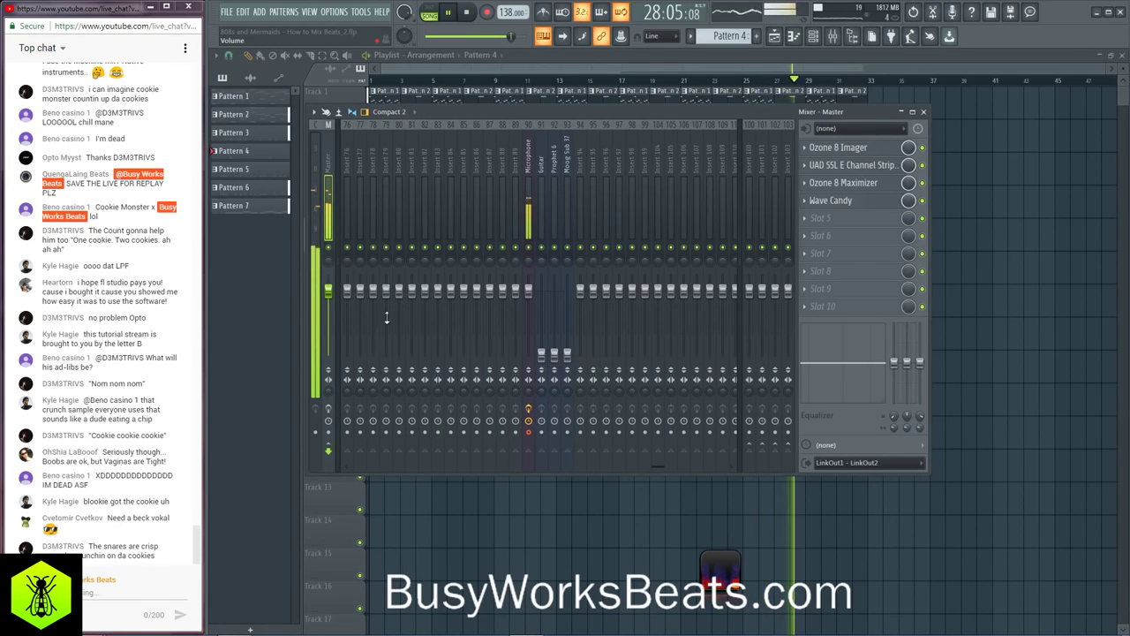
key("F9")
key("space")
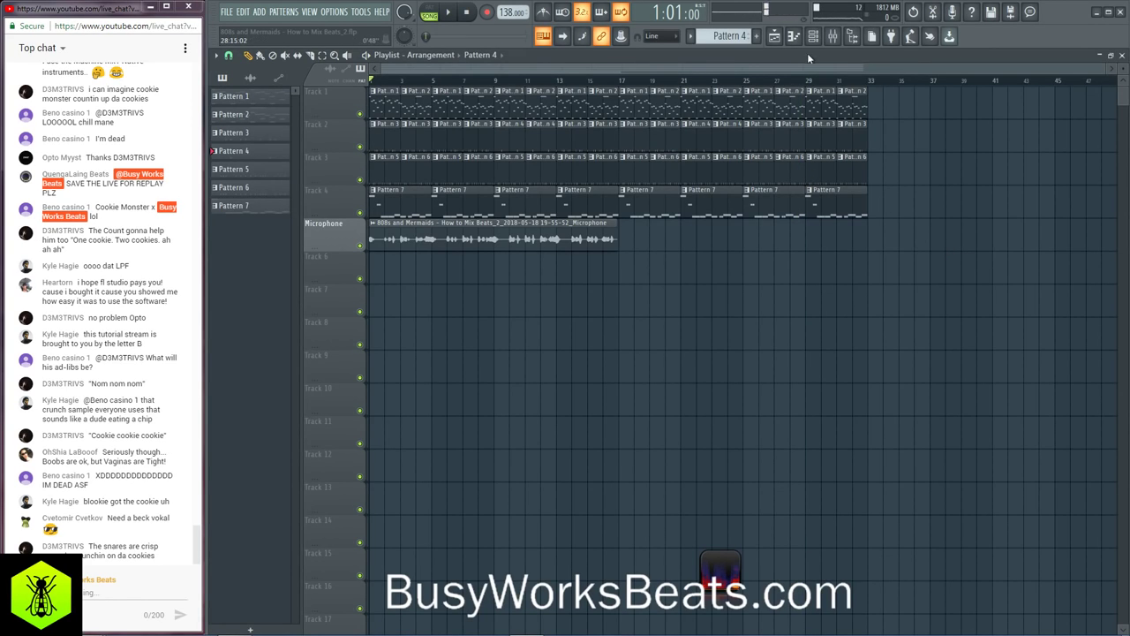
Step: Reopen the mixer and view the Master track's Ozone 8 Imager band widths
left_click(833, 36)
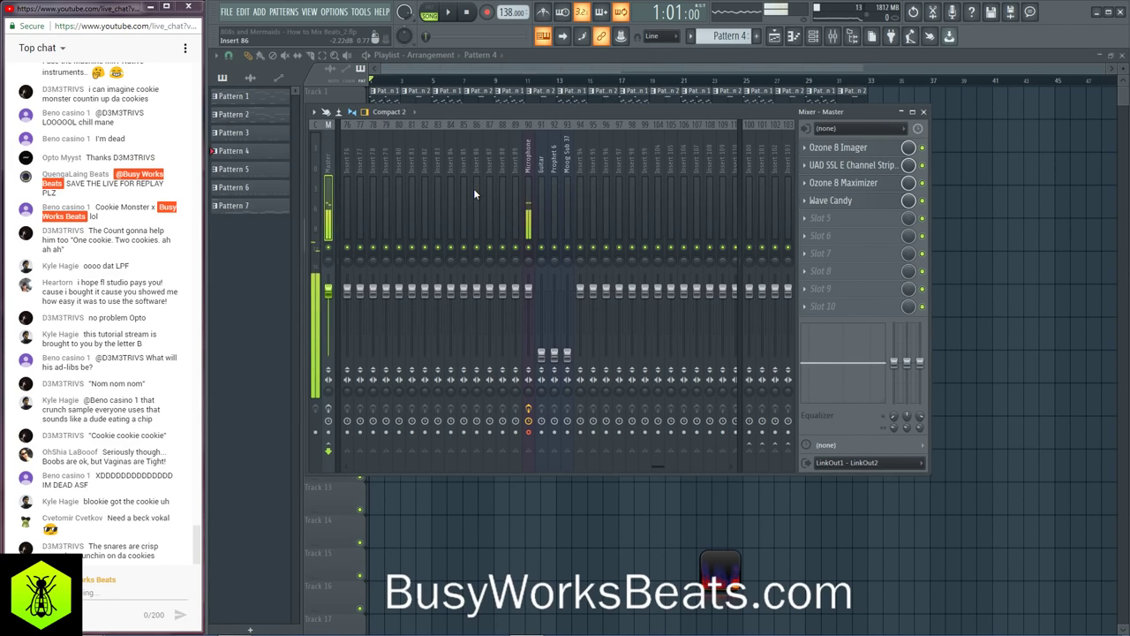
left_click(860, 148)
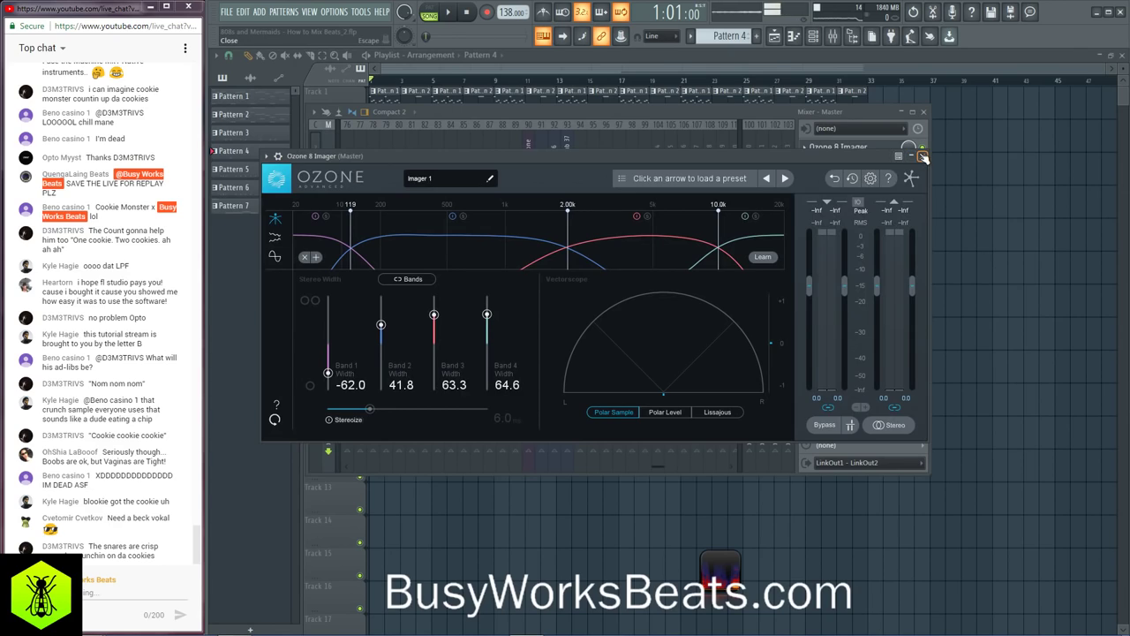
left_click(915, 148)
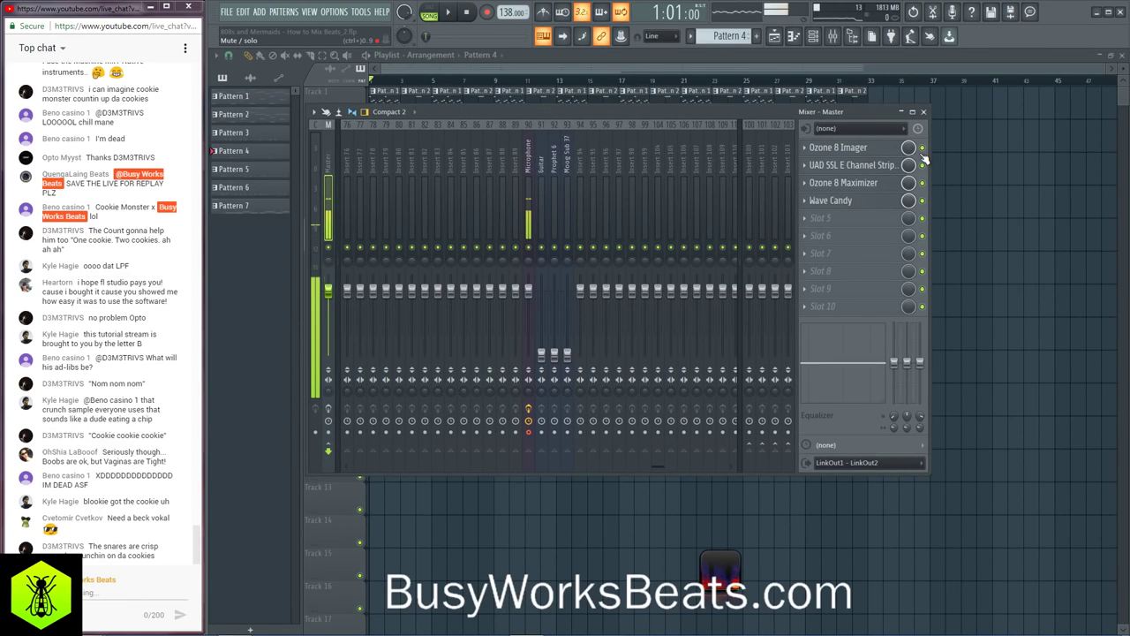
Step: Return to the playlist and mute the Microphone track
left_click(529, 160)
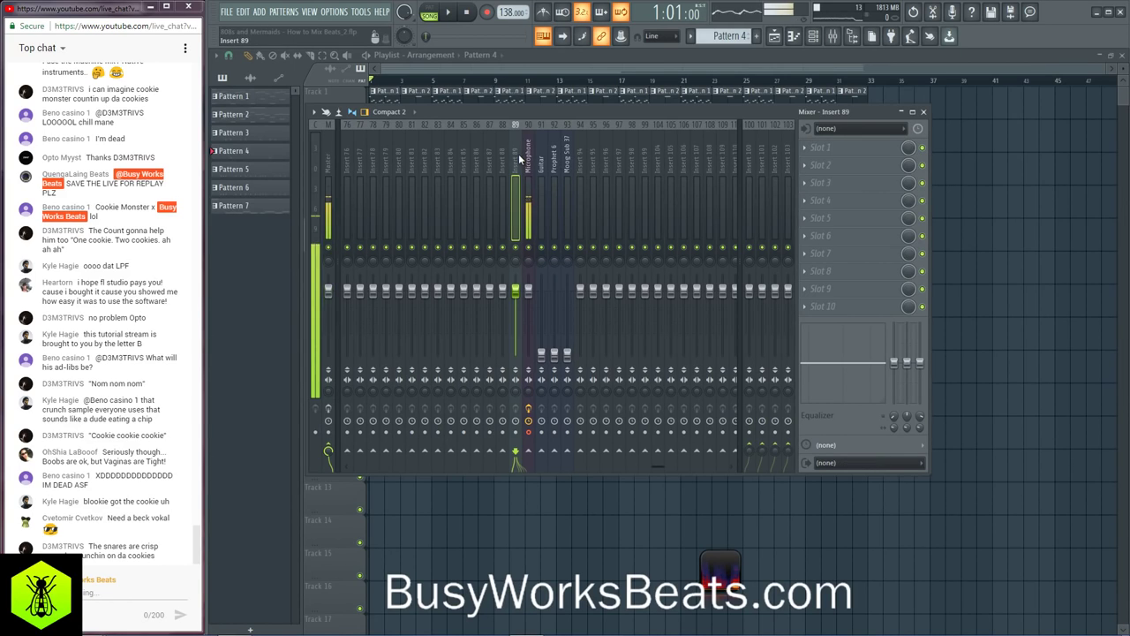
key("F9")
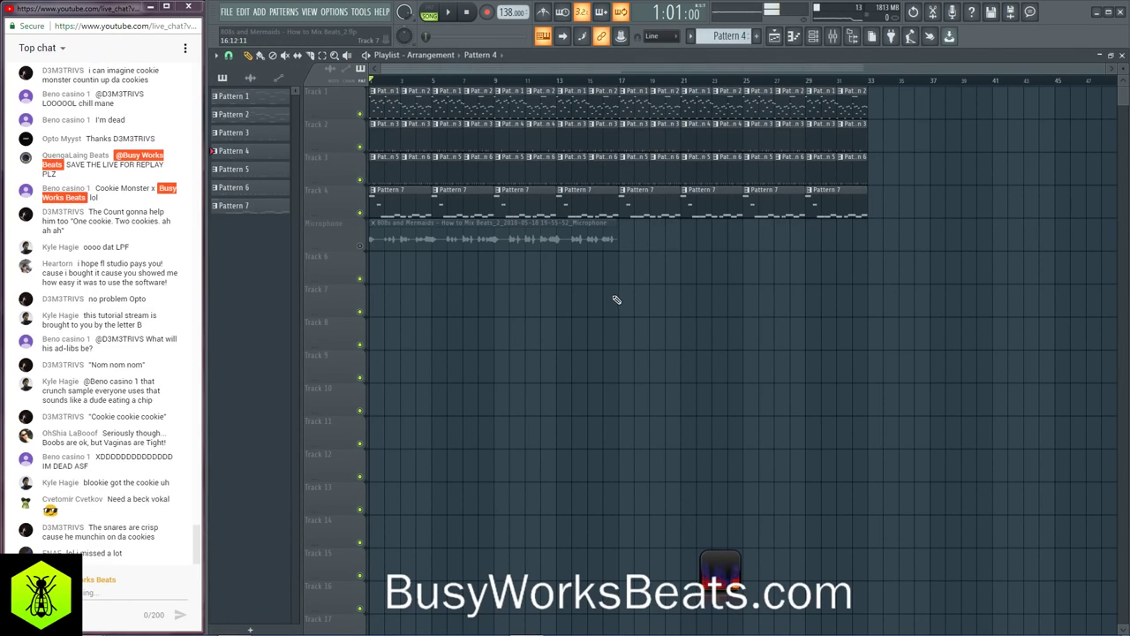
Step: Reopen the mixer with the Microphone track selected, then mute and unmute that track
left_click(833, 35)
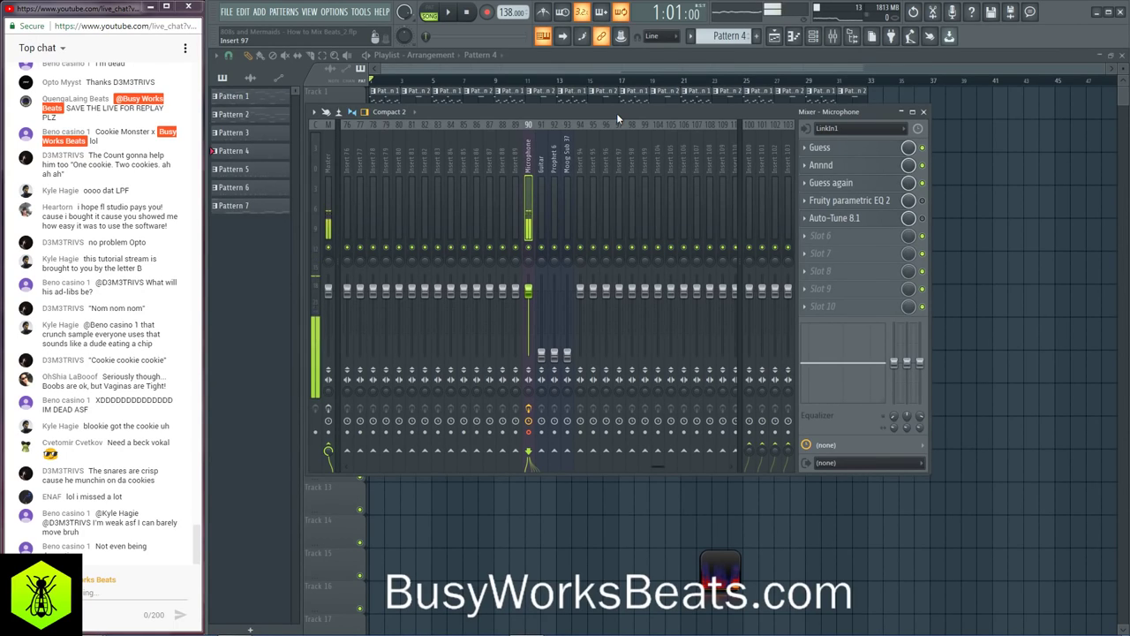
left_click(529, 248)
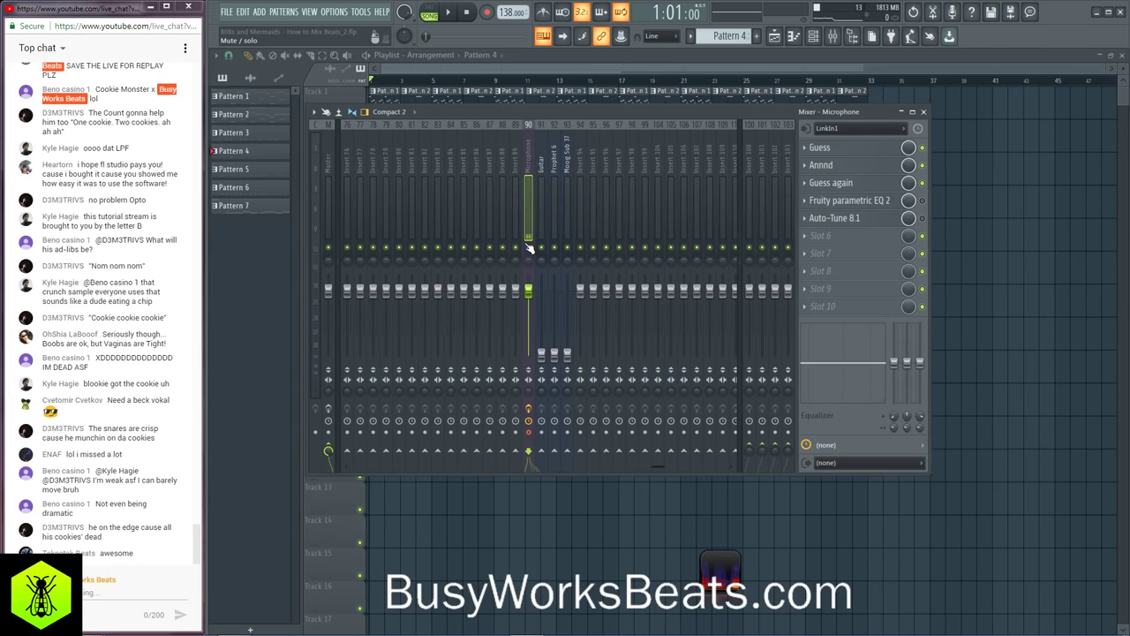
left_click(529, 248)
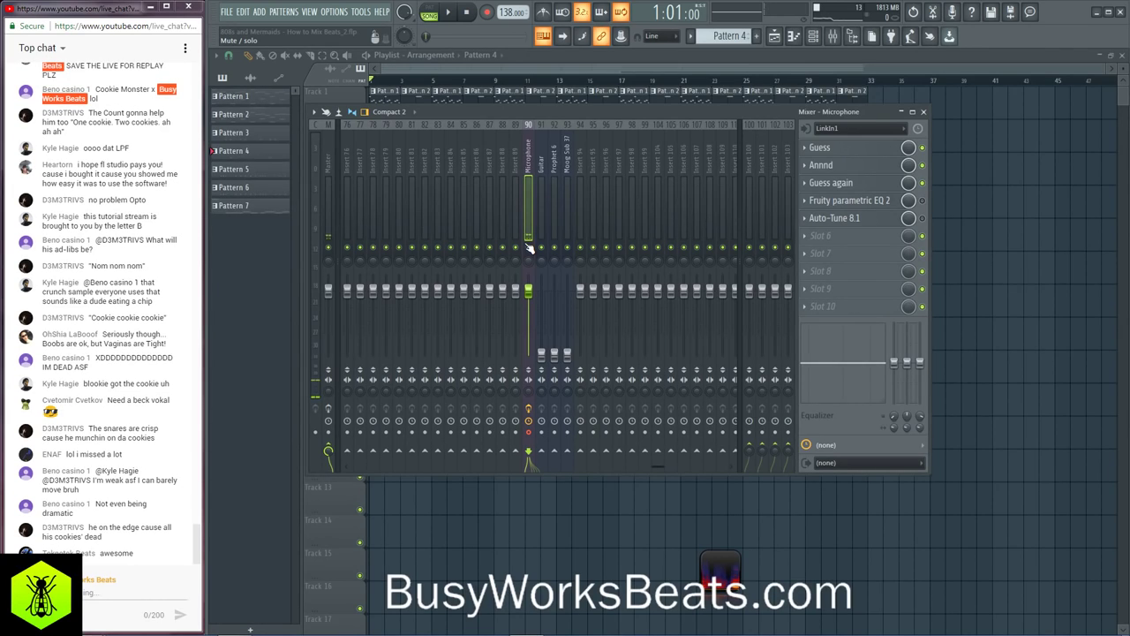